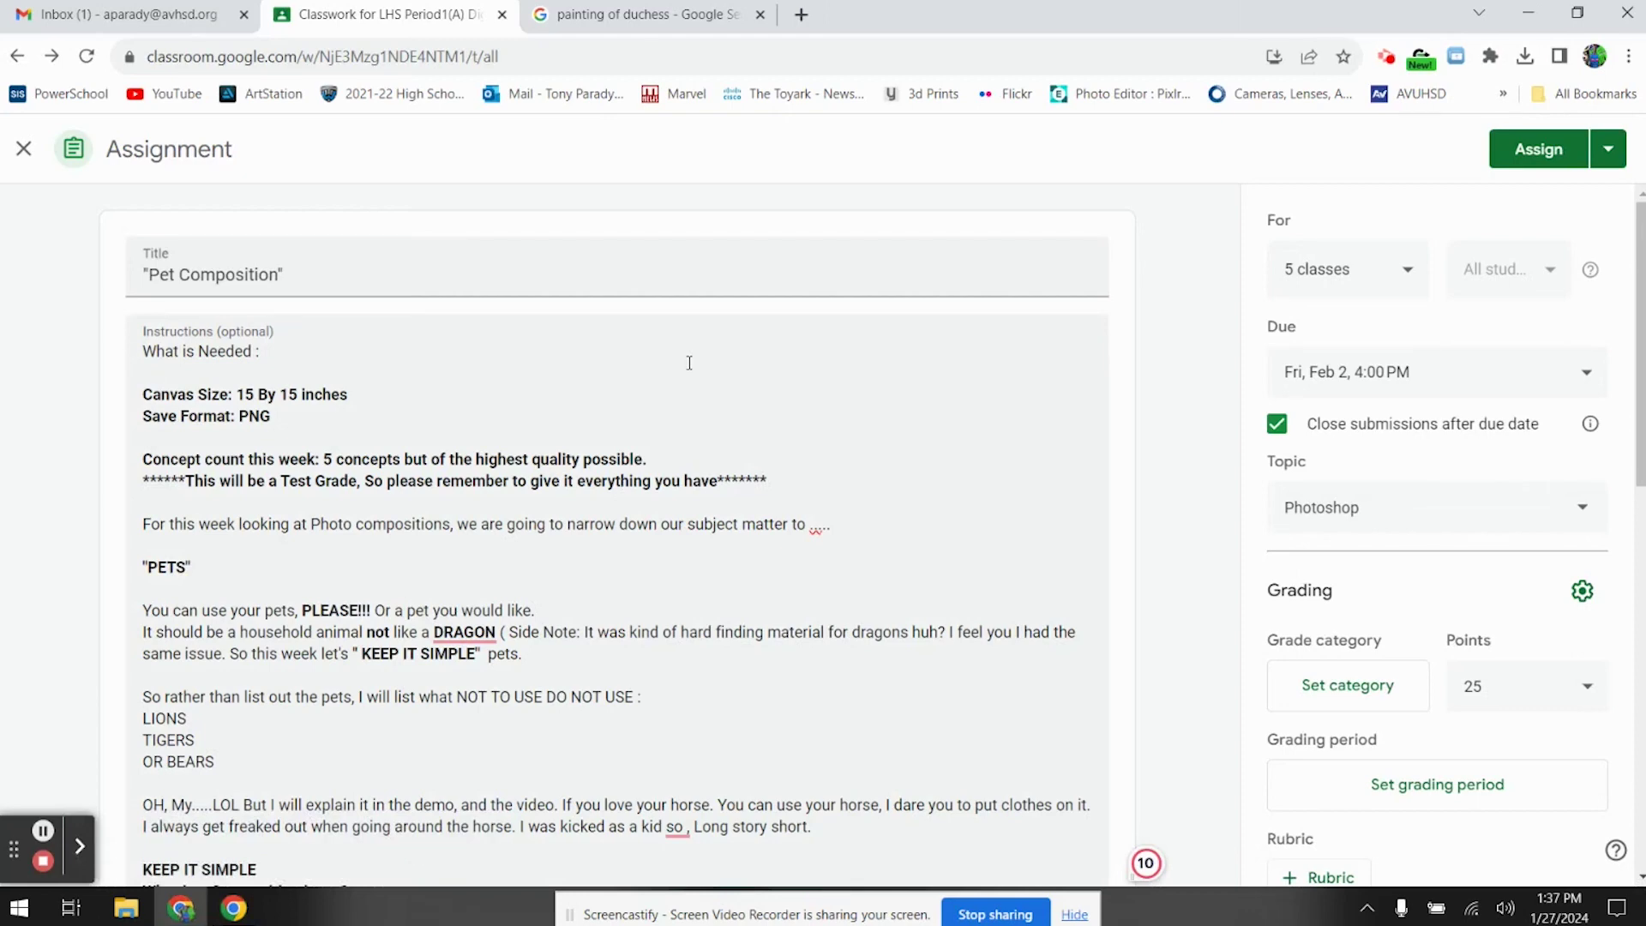
View the Duch1 example image from the Downloads folder, and close both the image and the folder window
left_click(126, 909)
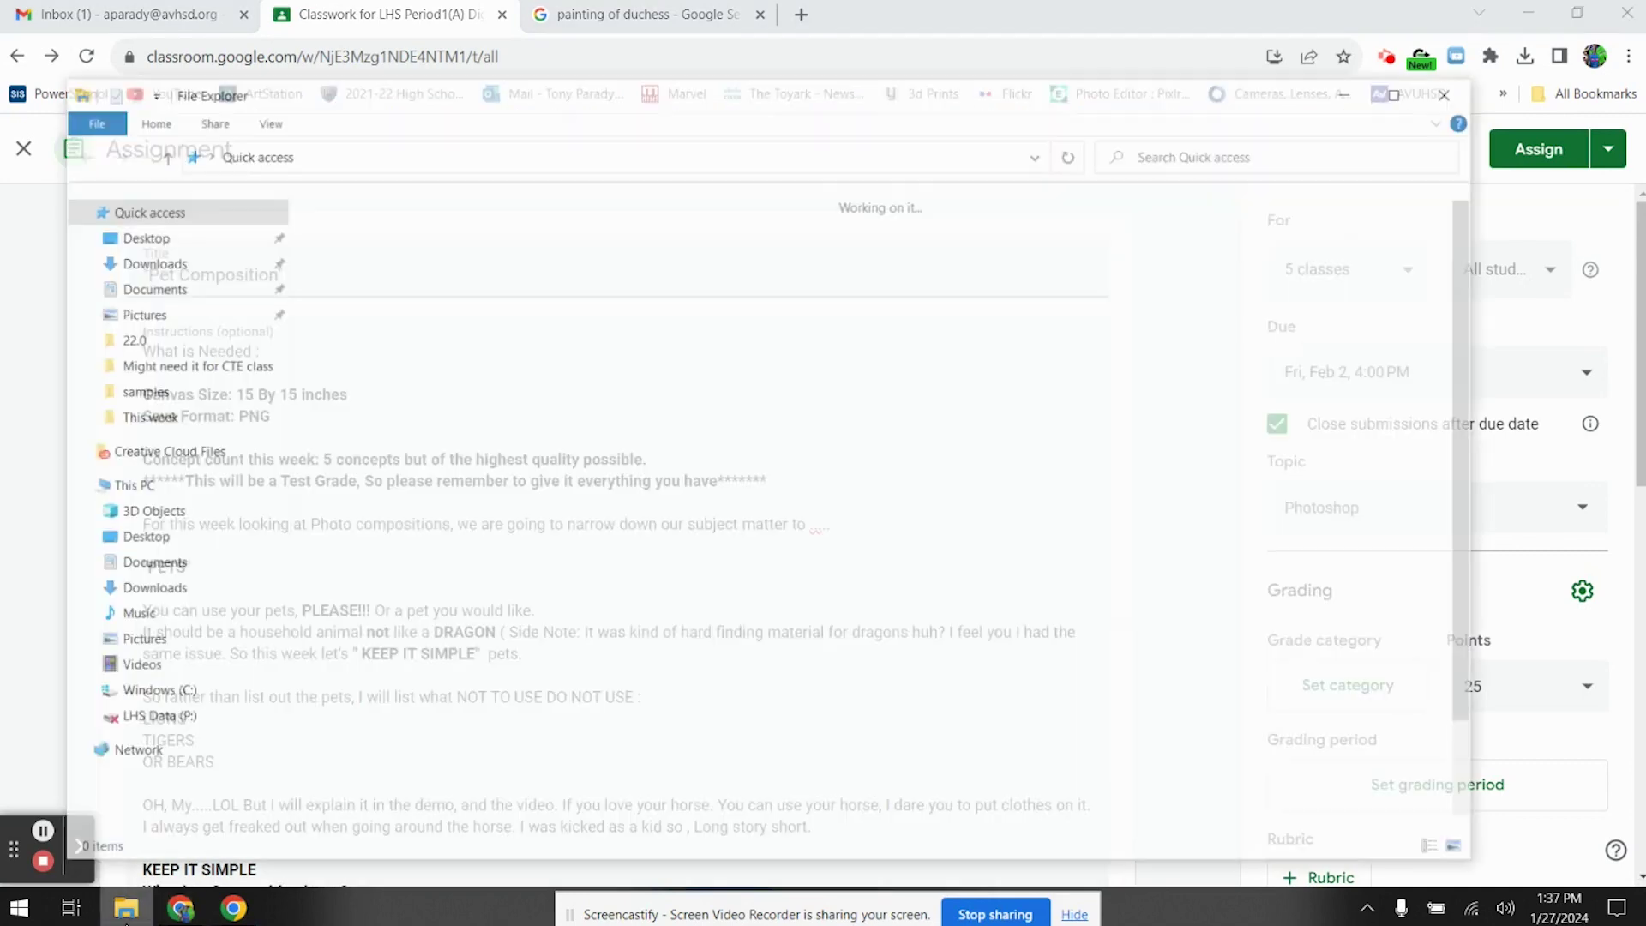
left_click(122, 271)
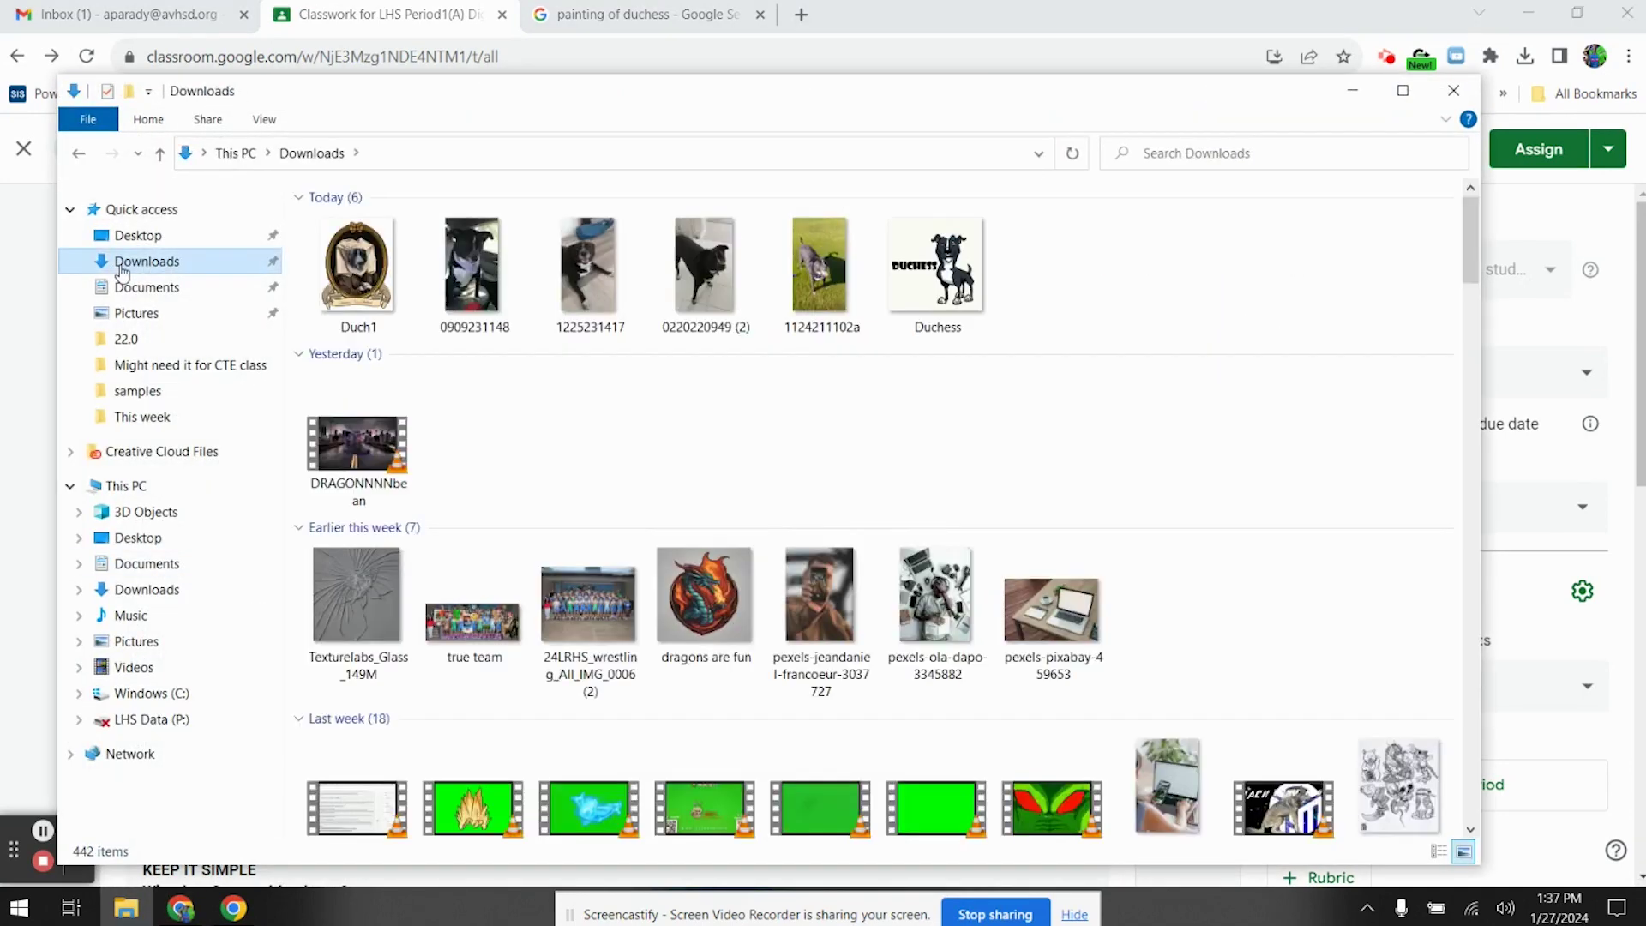
double_click(349, 292)
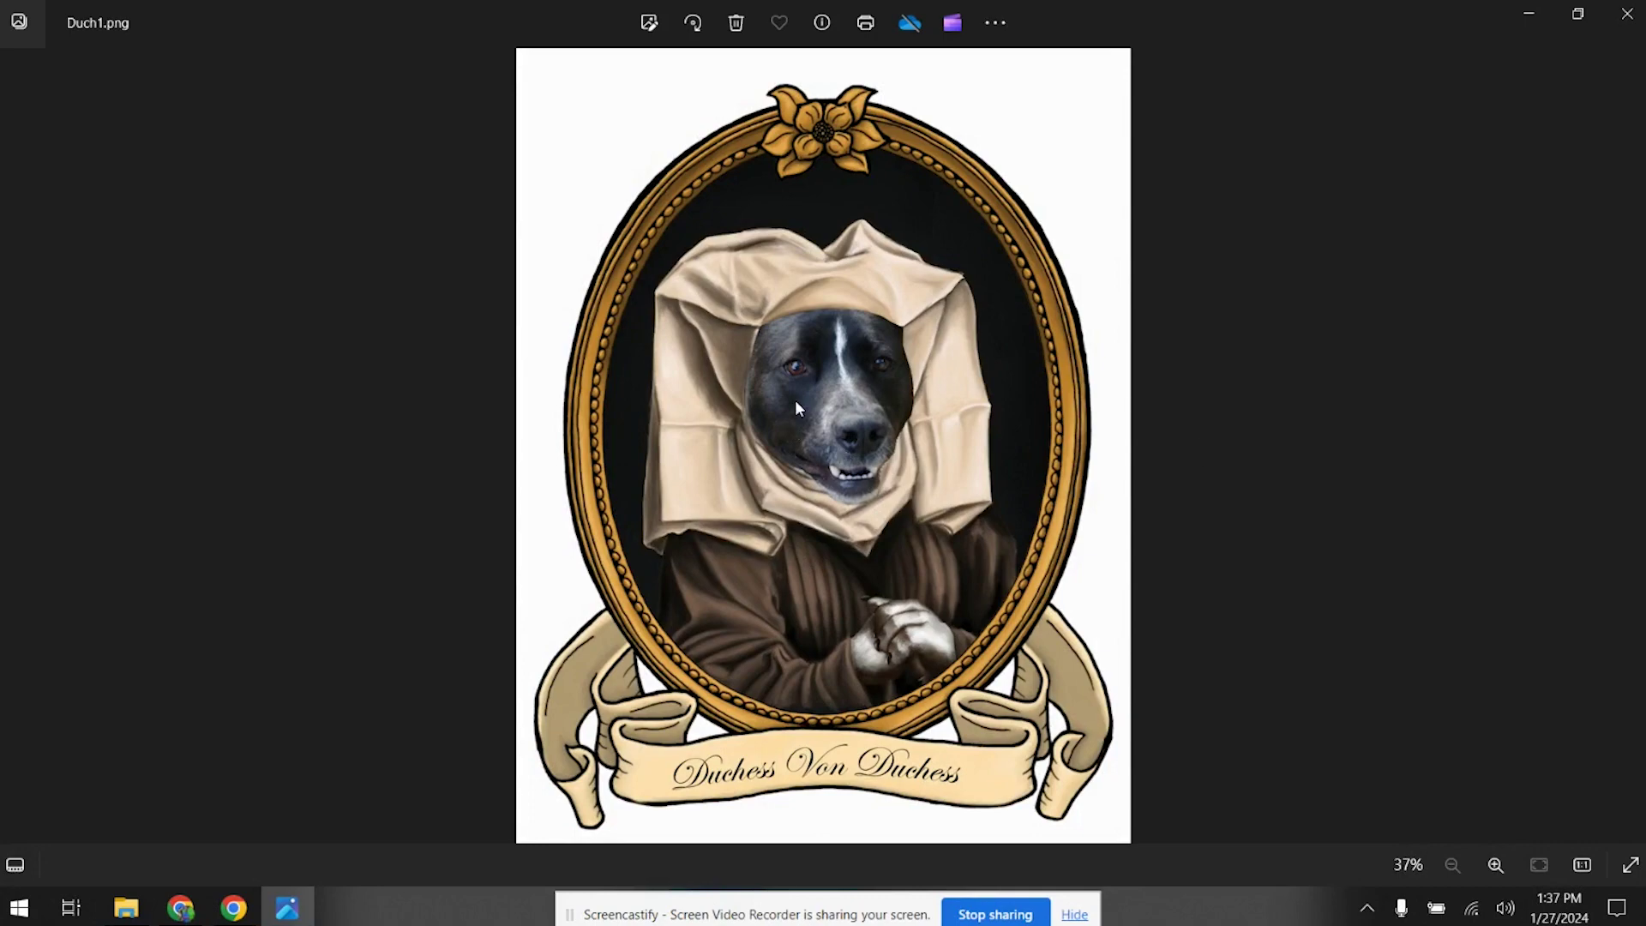
left_click(1627, 14)
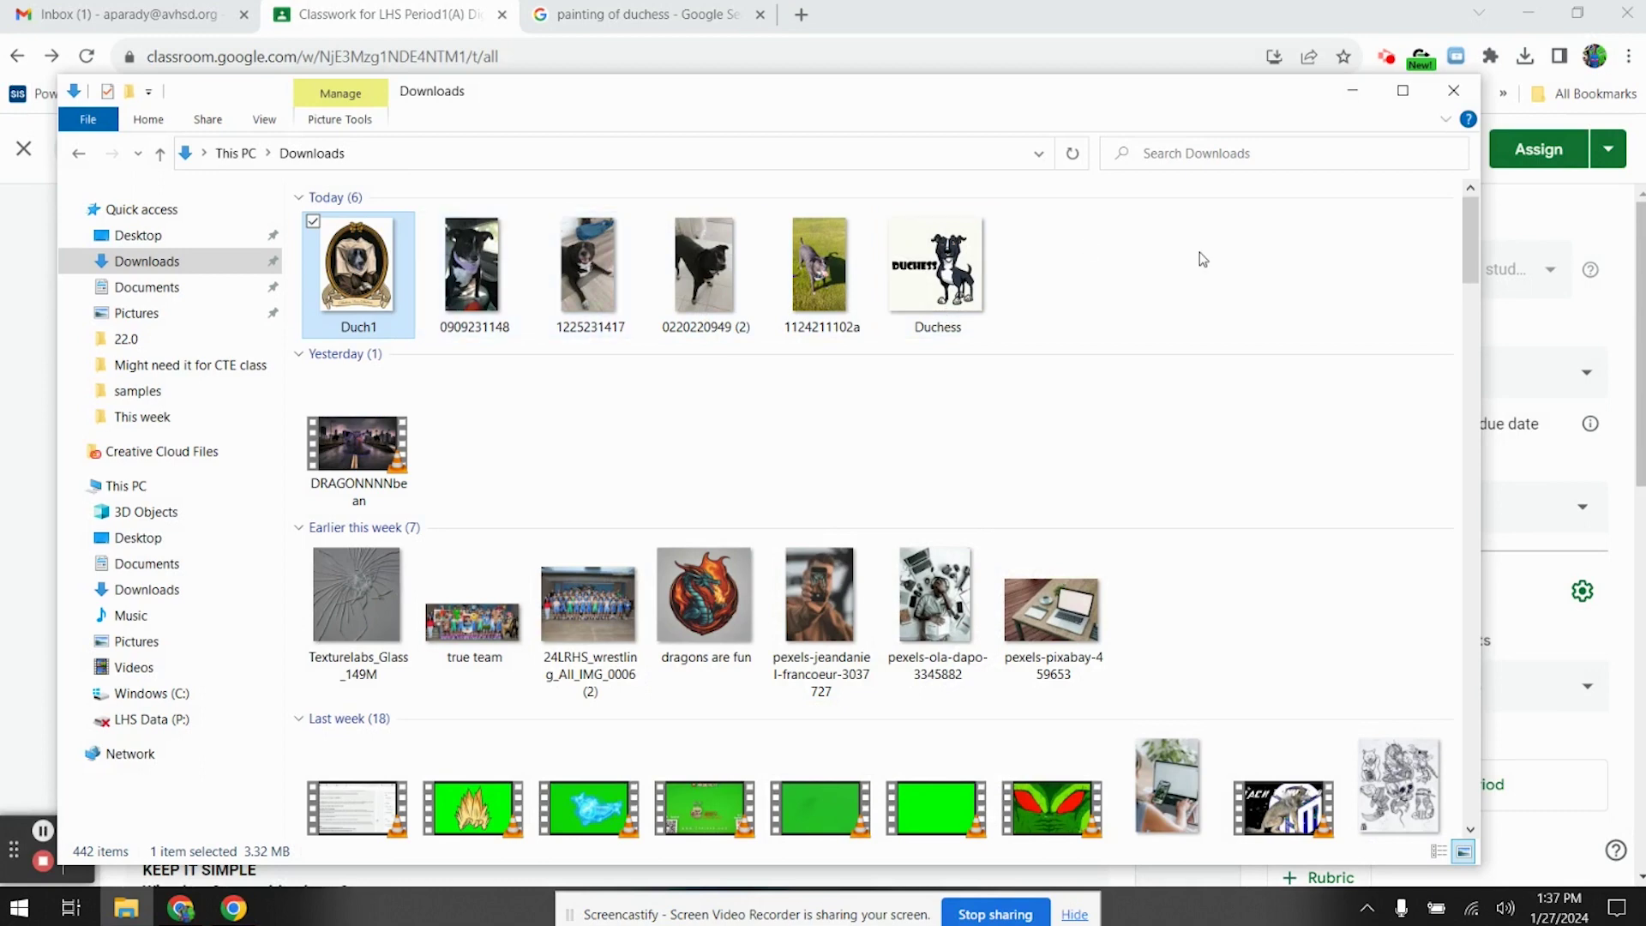
left_click(1453, 90)
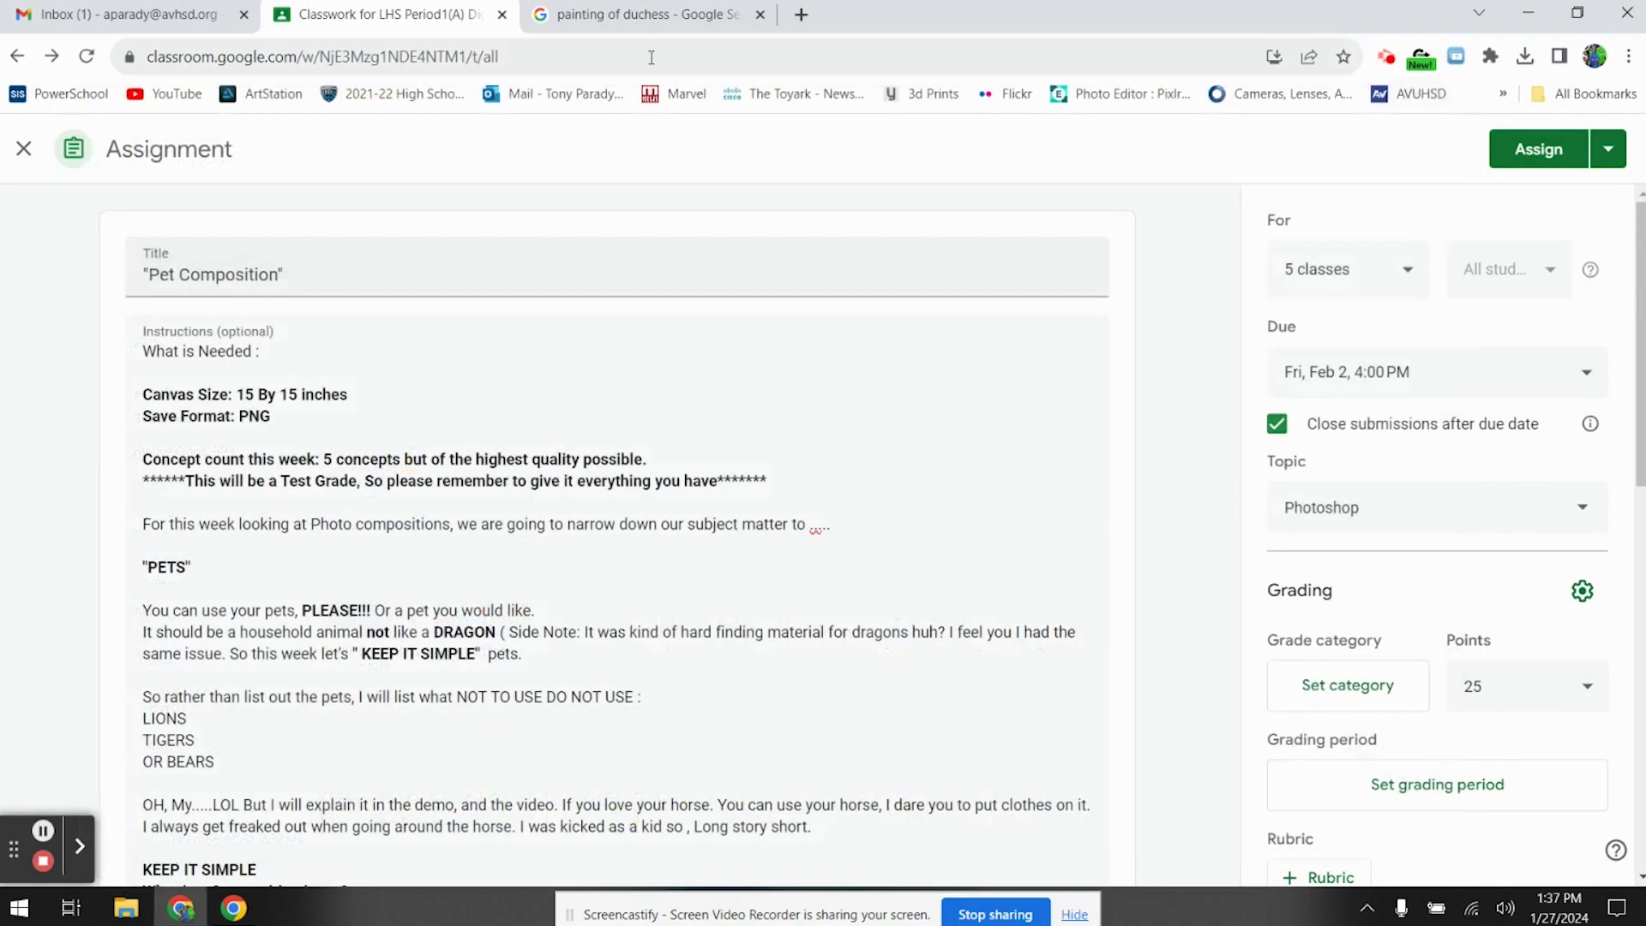
Switch to the "painting of duchess" image results, look through them, and preview the framed eBay portrait with the large ruff collar
left_click(644, 12)
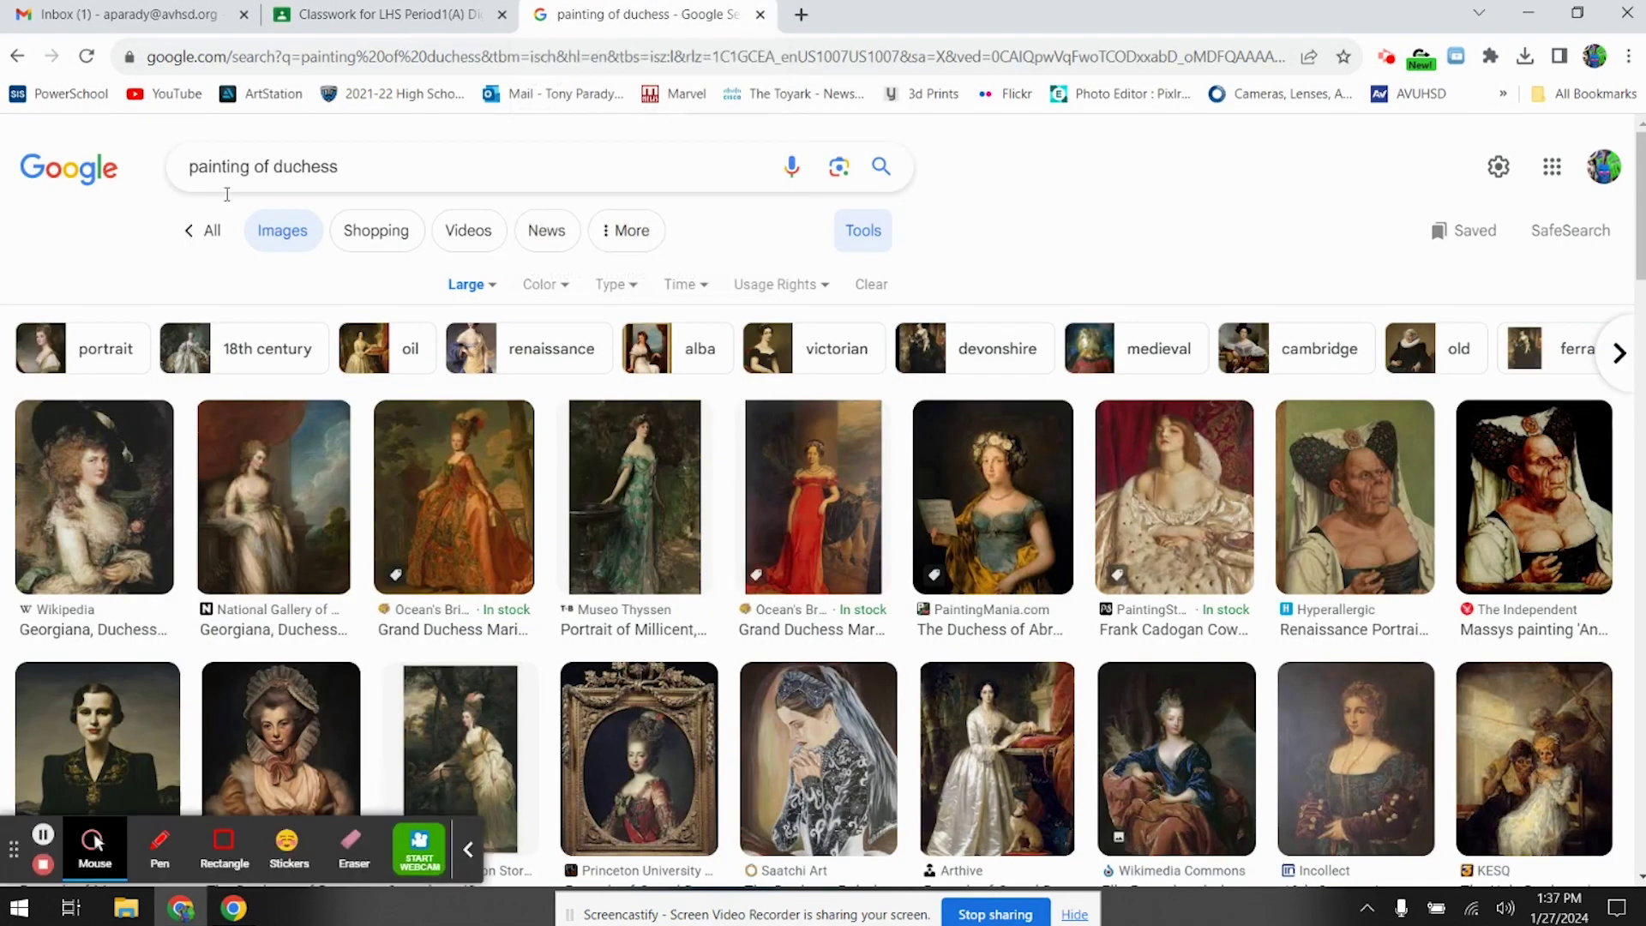
left_click(470, 849)
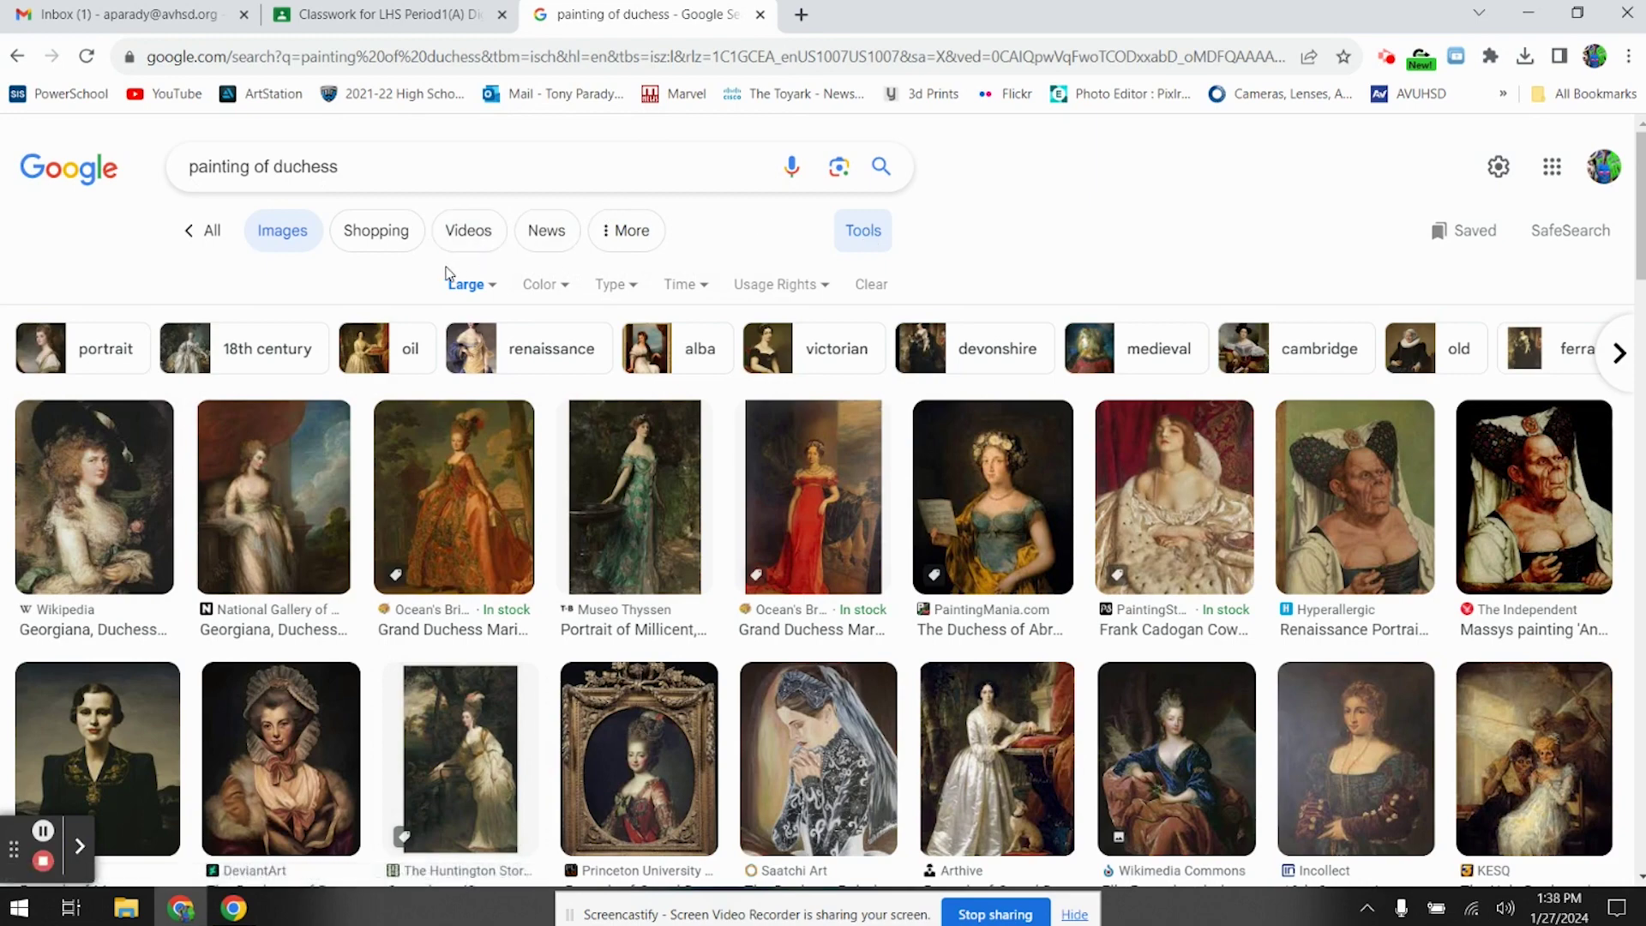
scroll(452, 275, "down", 1)
scroll(442, 291, "down", 1)
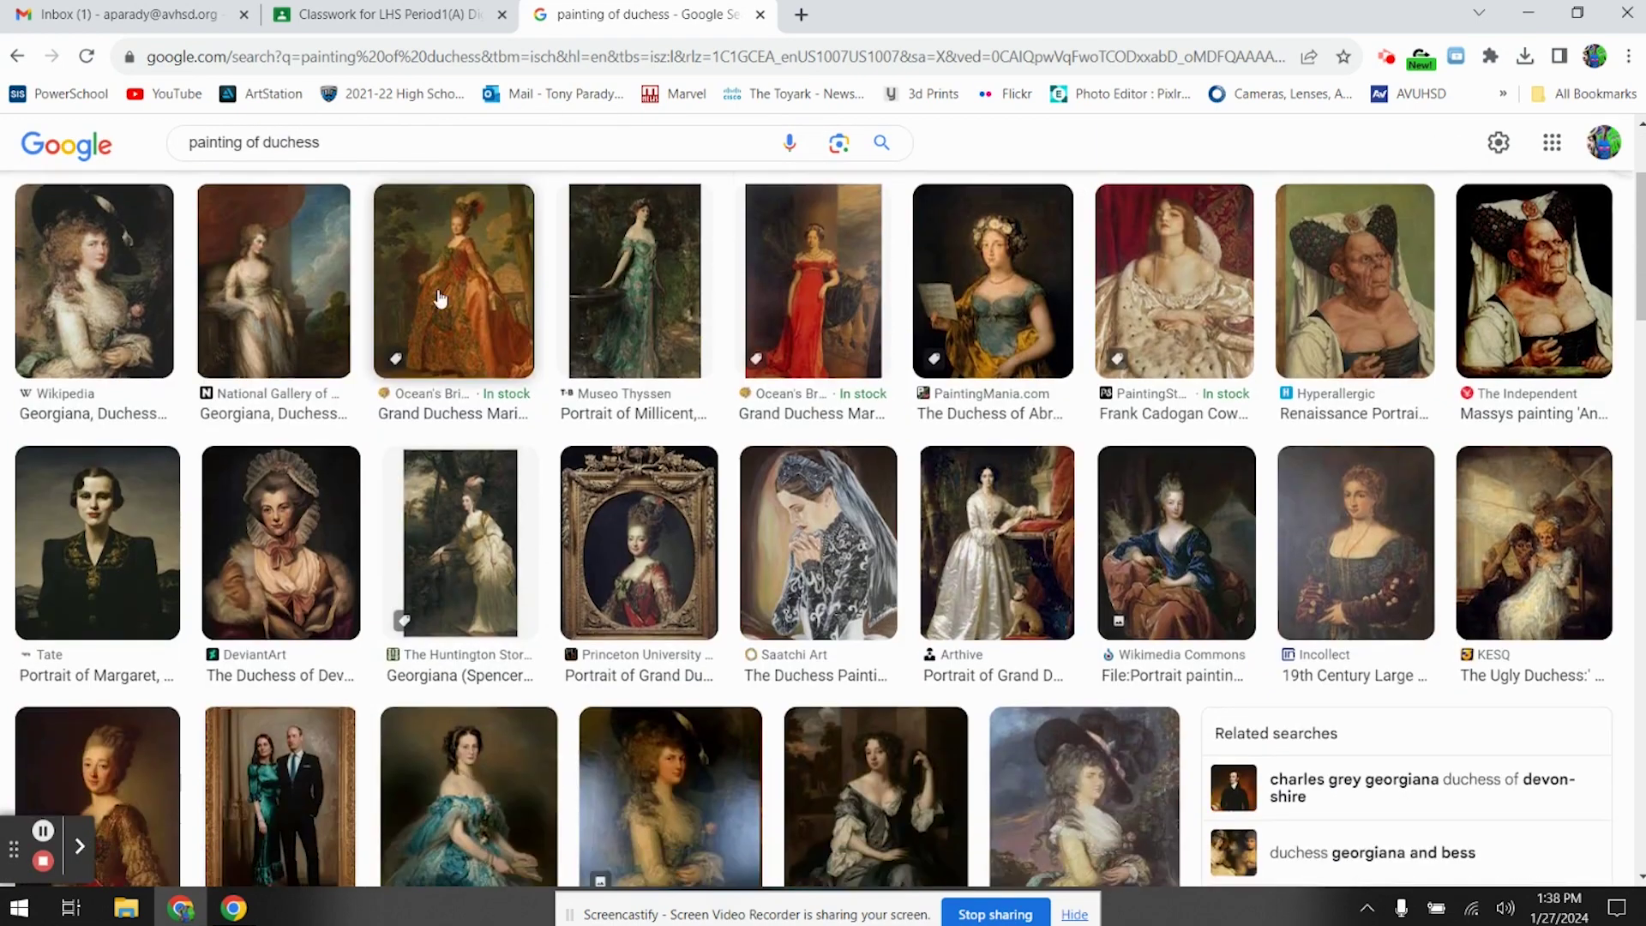
scroll(439, 297, "down", 1)
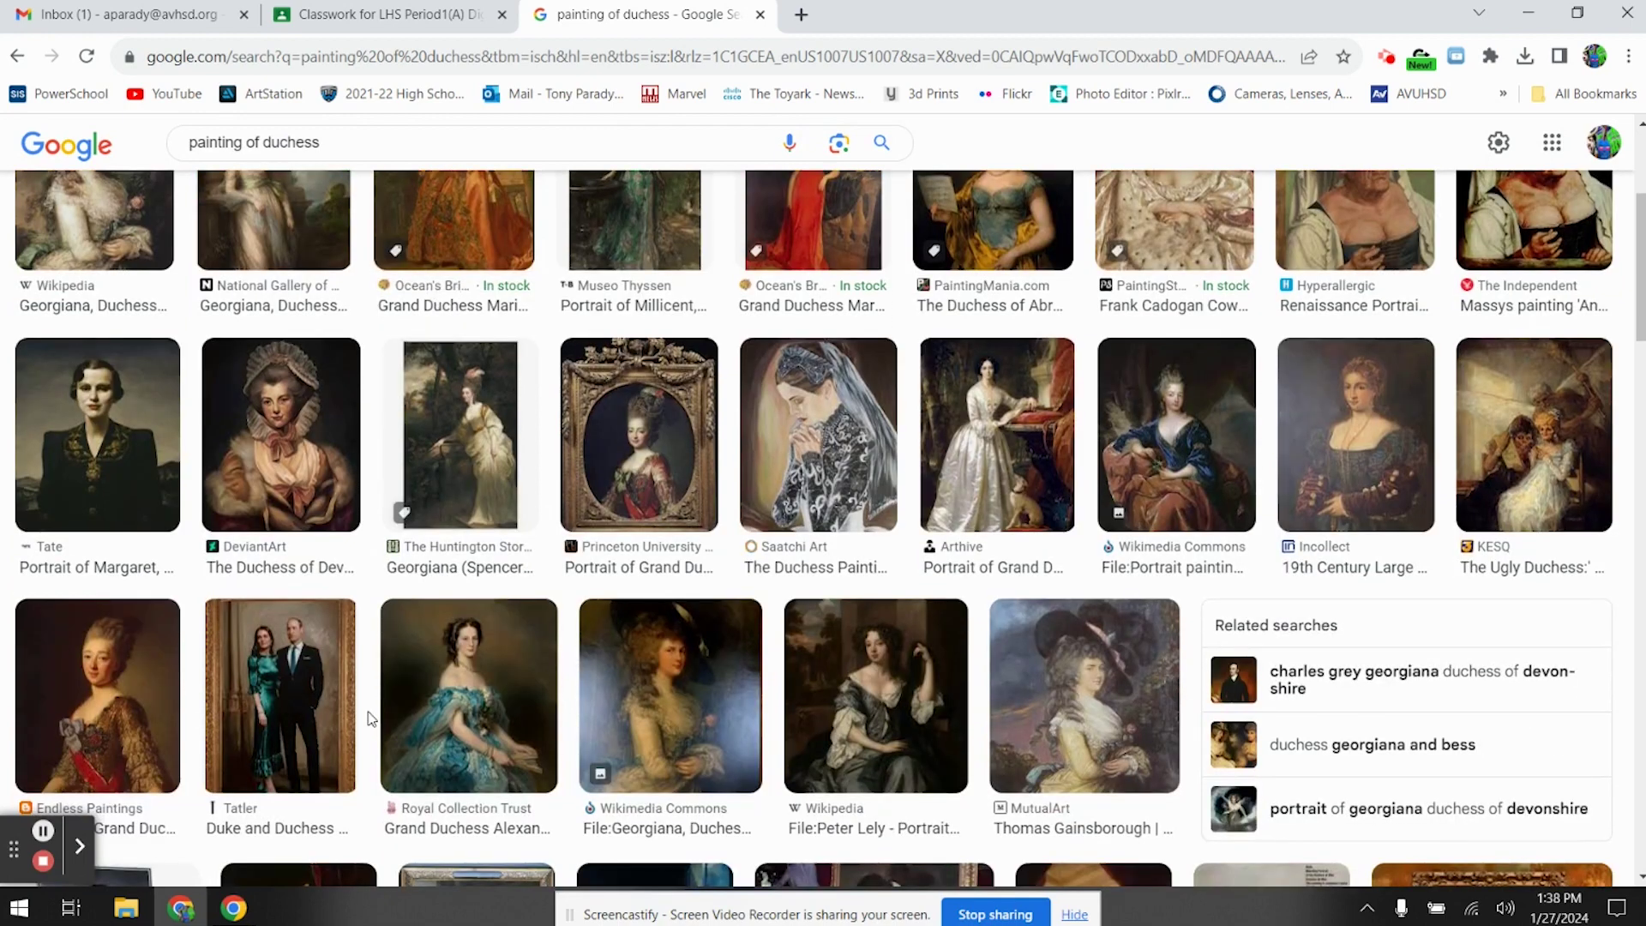
scroll(455, 532, "down", 3)
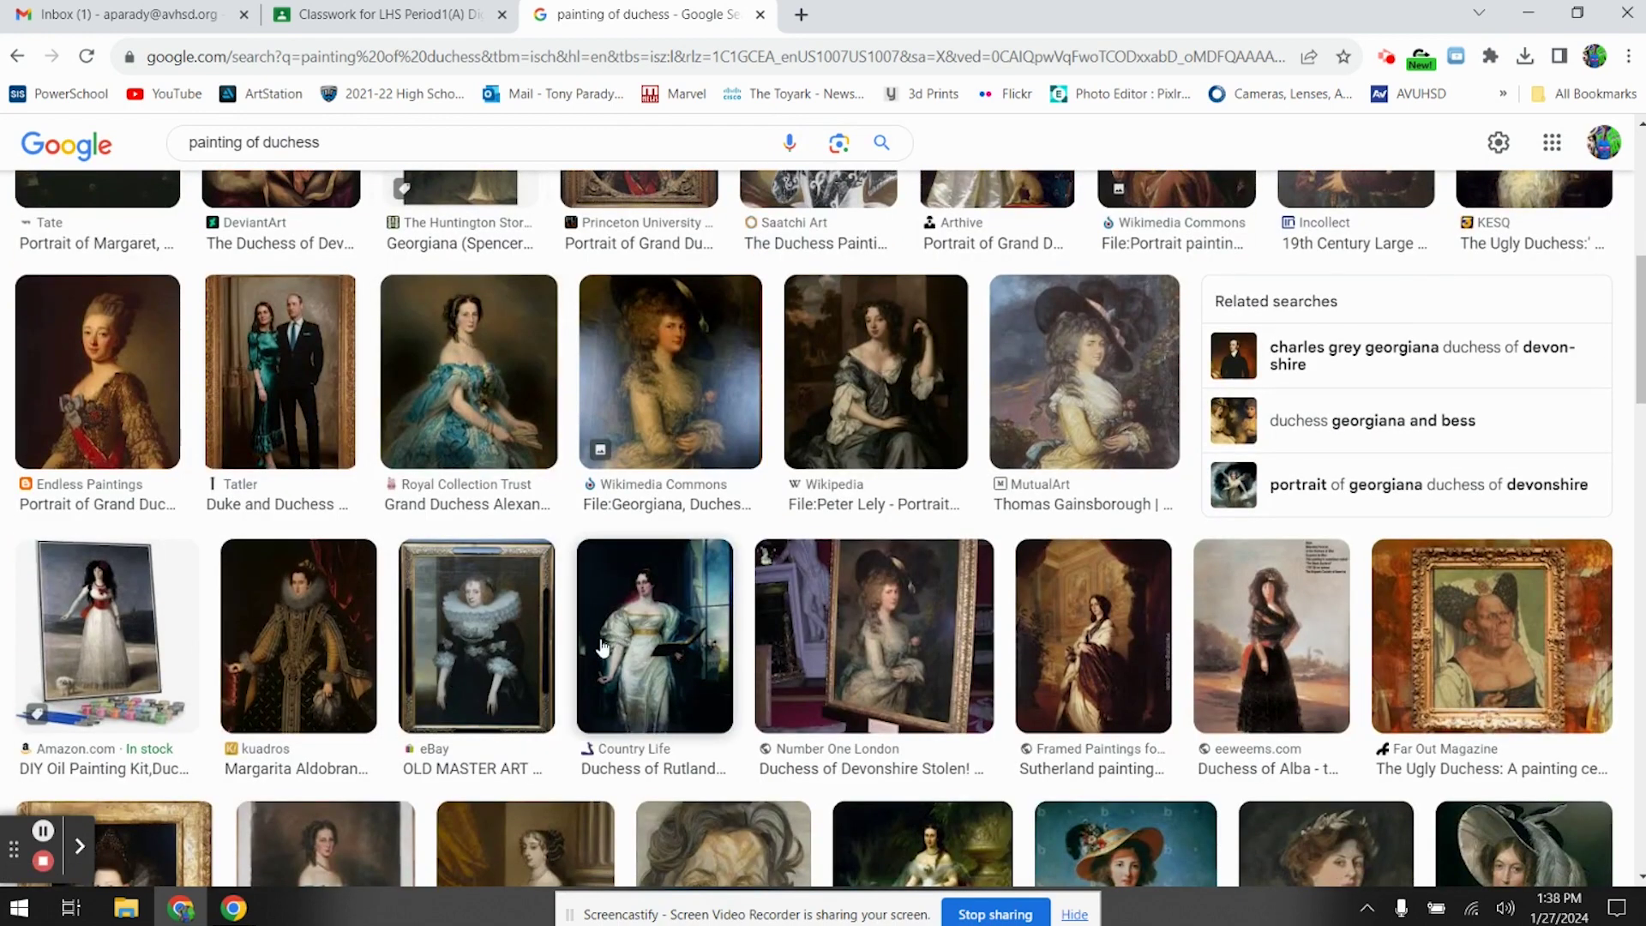
left_click(479, 642)
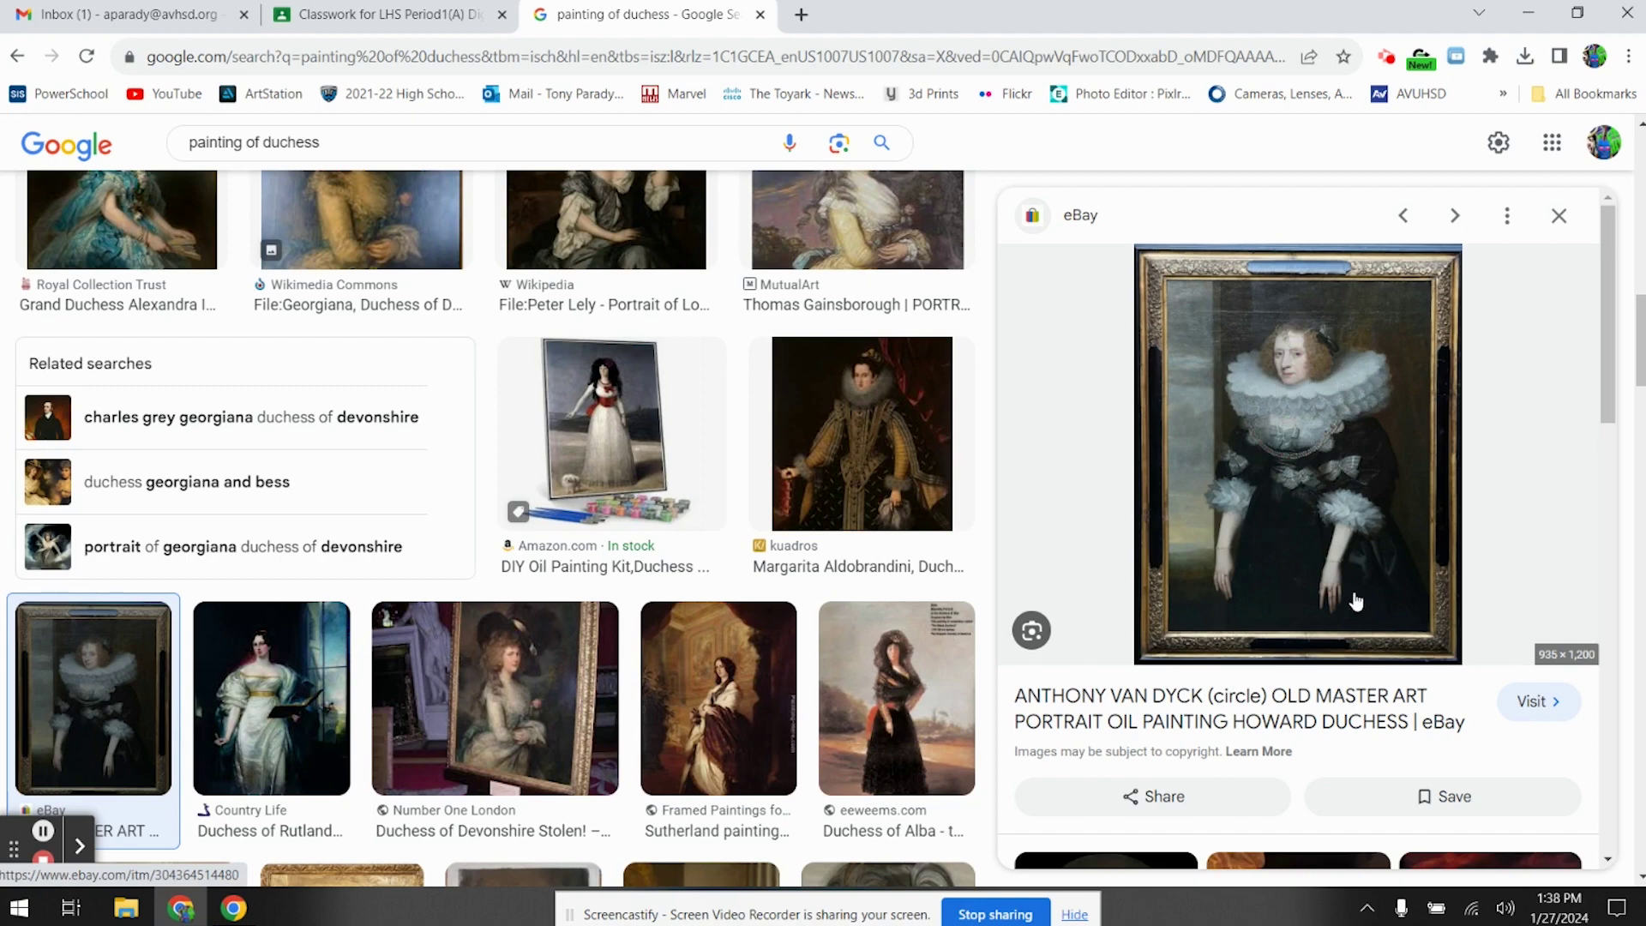
Look through more of the duchess paintings and preview the framed Princess Louise portrait from Pictorem.com
scroll(487, 525, "down", 6)
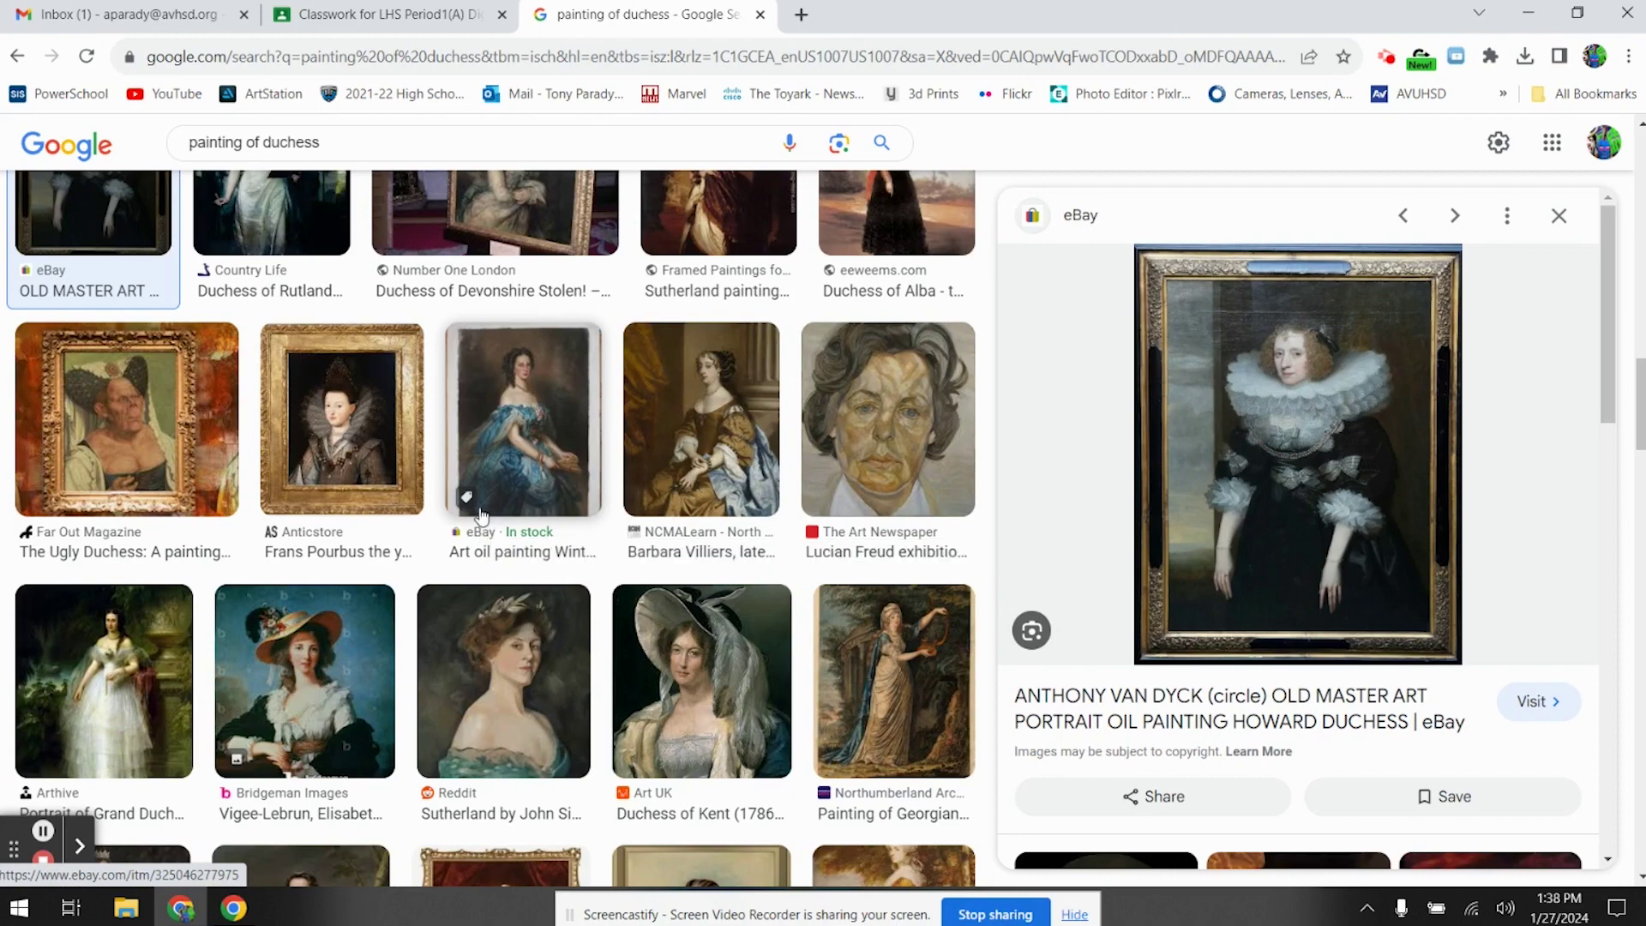
scroll(480, 508, "down", 3)
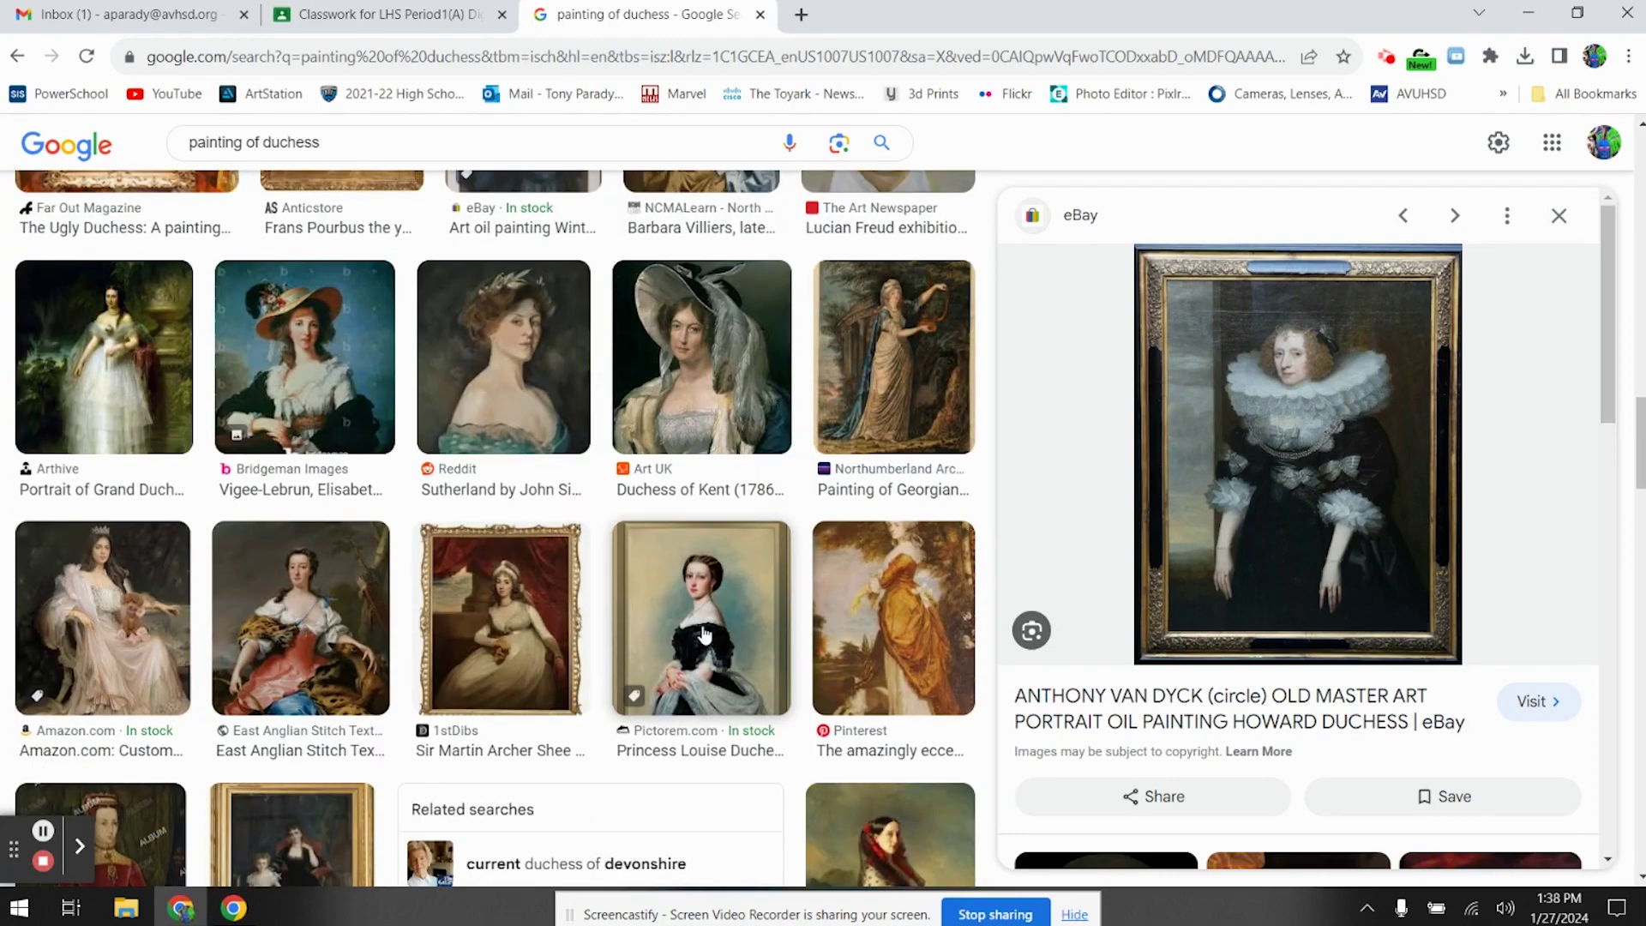
left_click(686, 686)
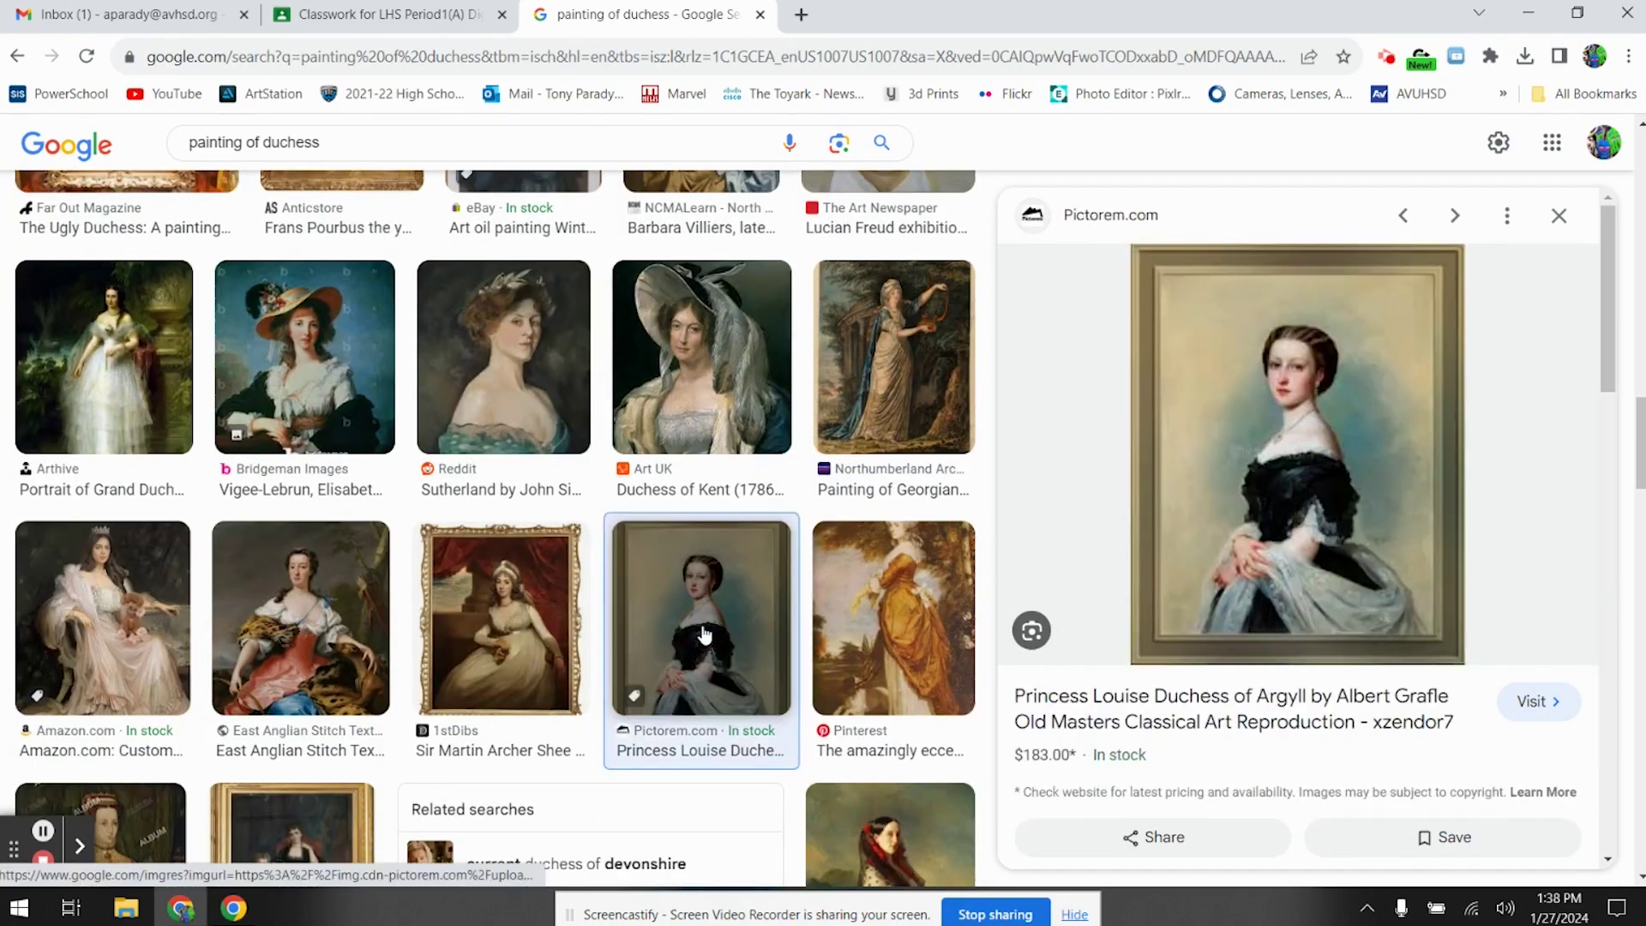
scroll(427, 590, "down", 5)
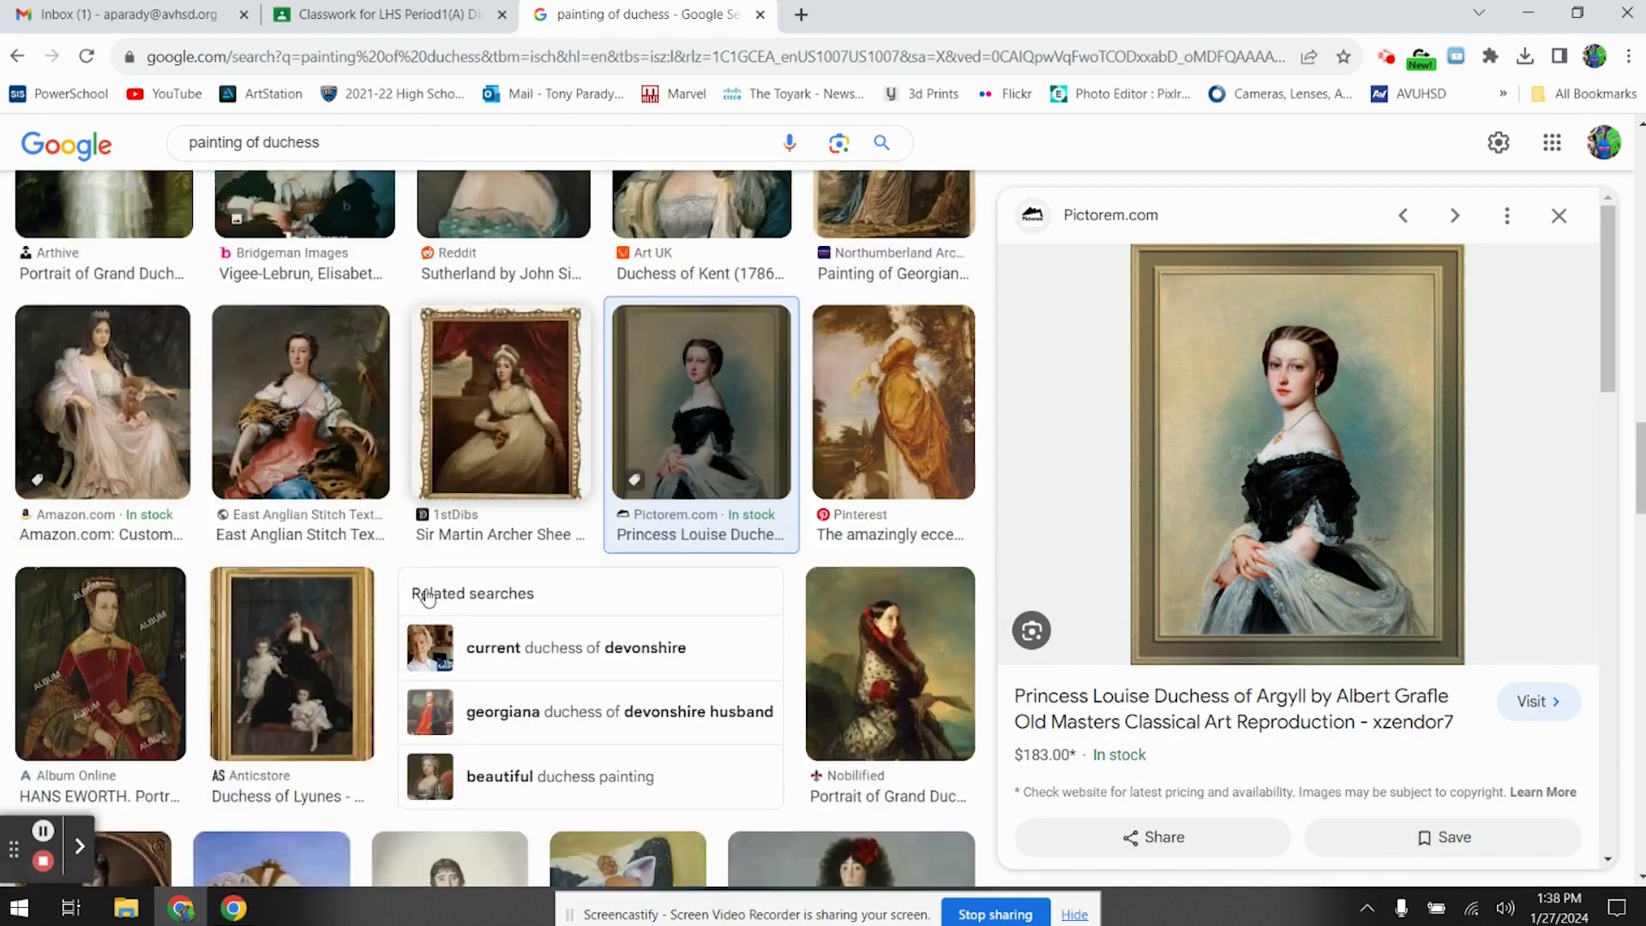
scroll(427, 590, "down", 3)
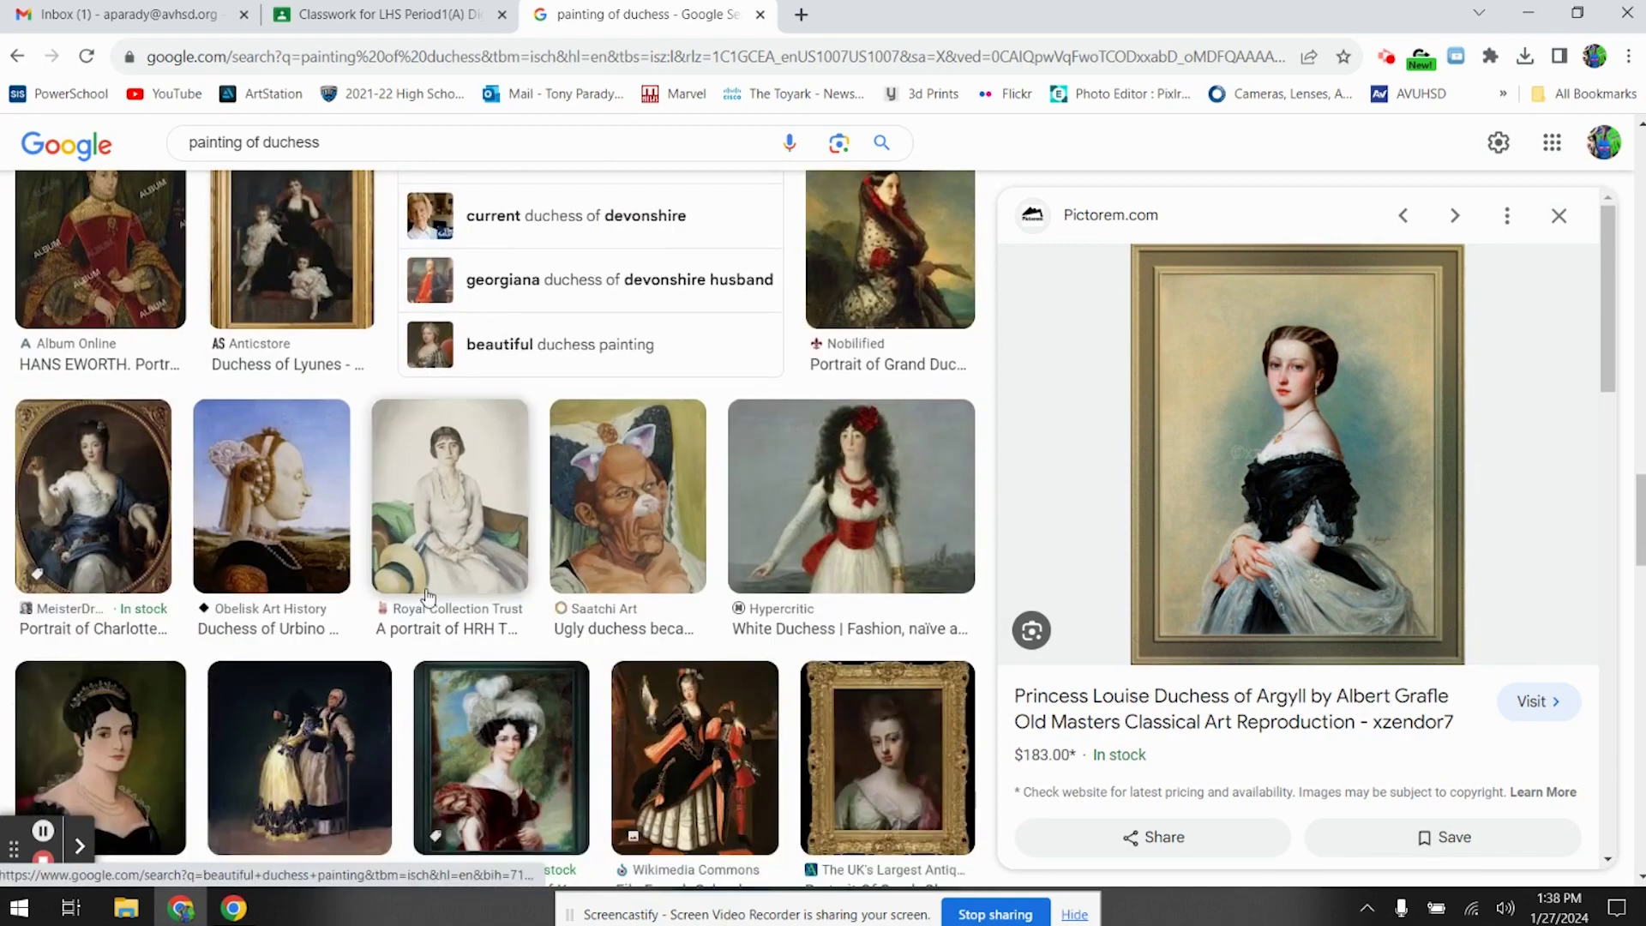
scroll(427, 596, "up", 5)
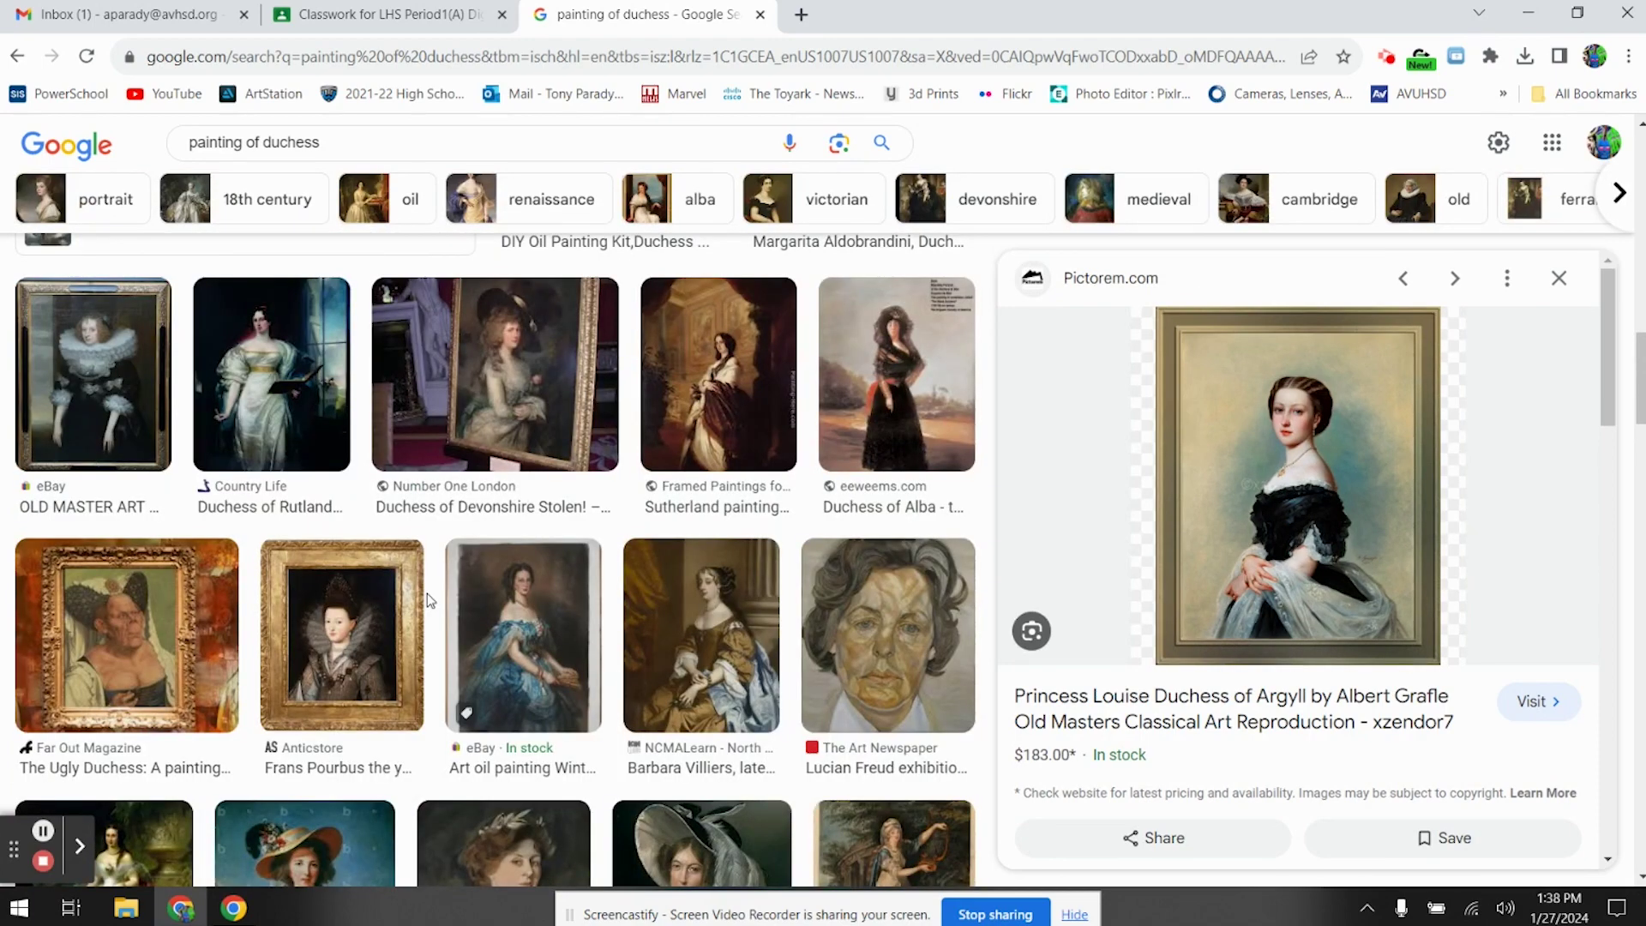
scroll(427, 594, "up", 5)
scroll(427, 593, "up", 2)
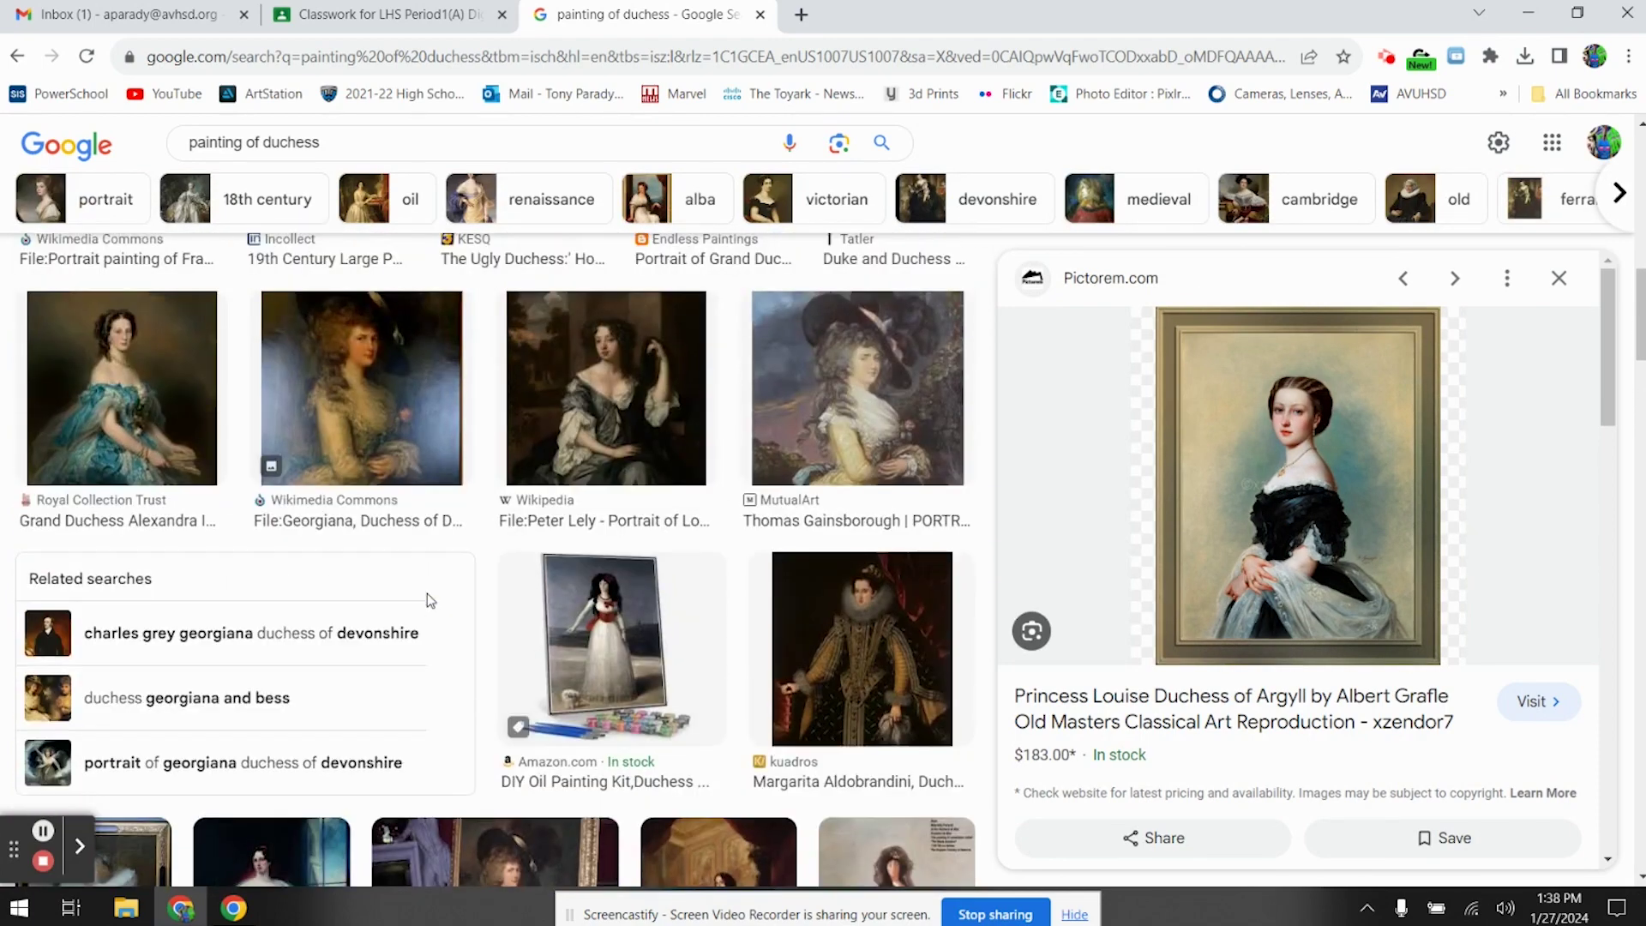
Reopen the preview of the framed eBay ruff-collar portrait and save its image to the Desktop as the WEBP file s-l1200
scroll(427, 593, "down", 5)
left_click(81, 583)
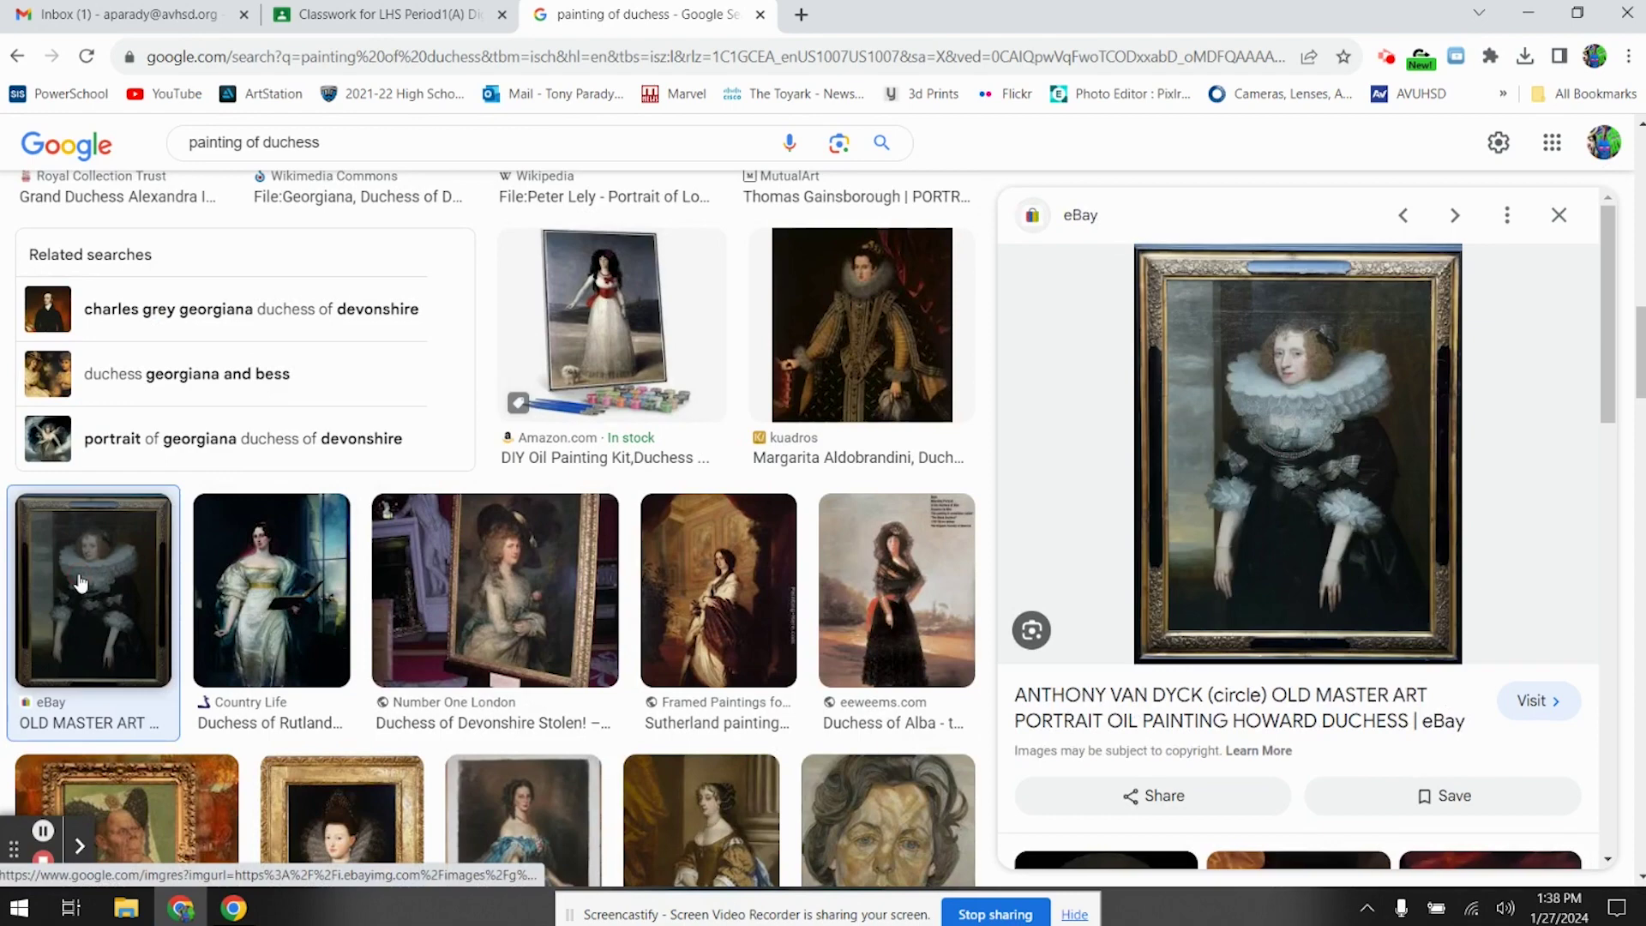
right_click(1358, 402)
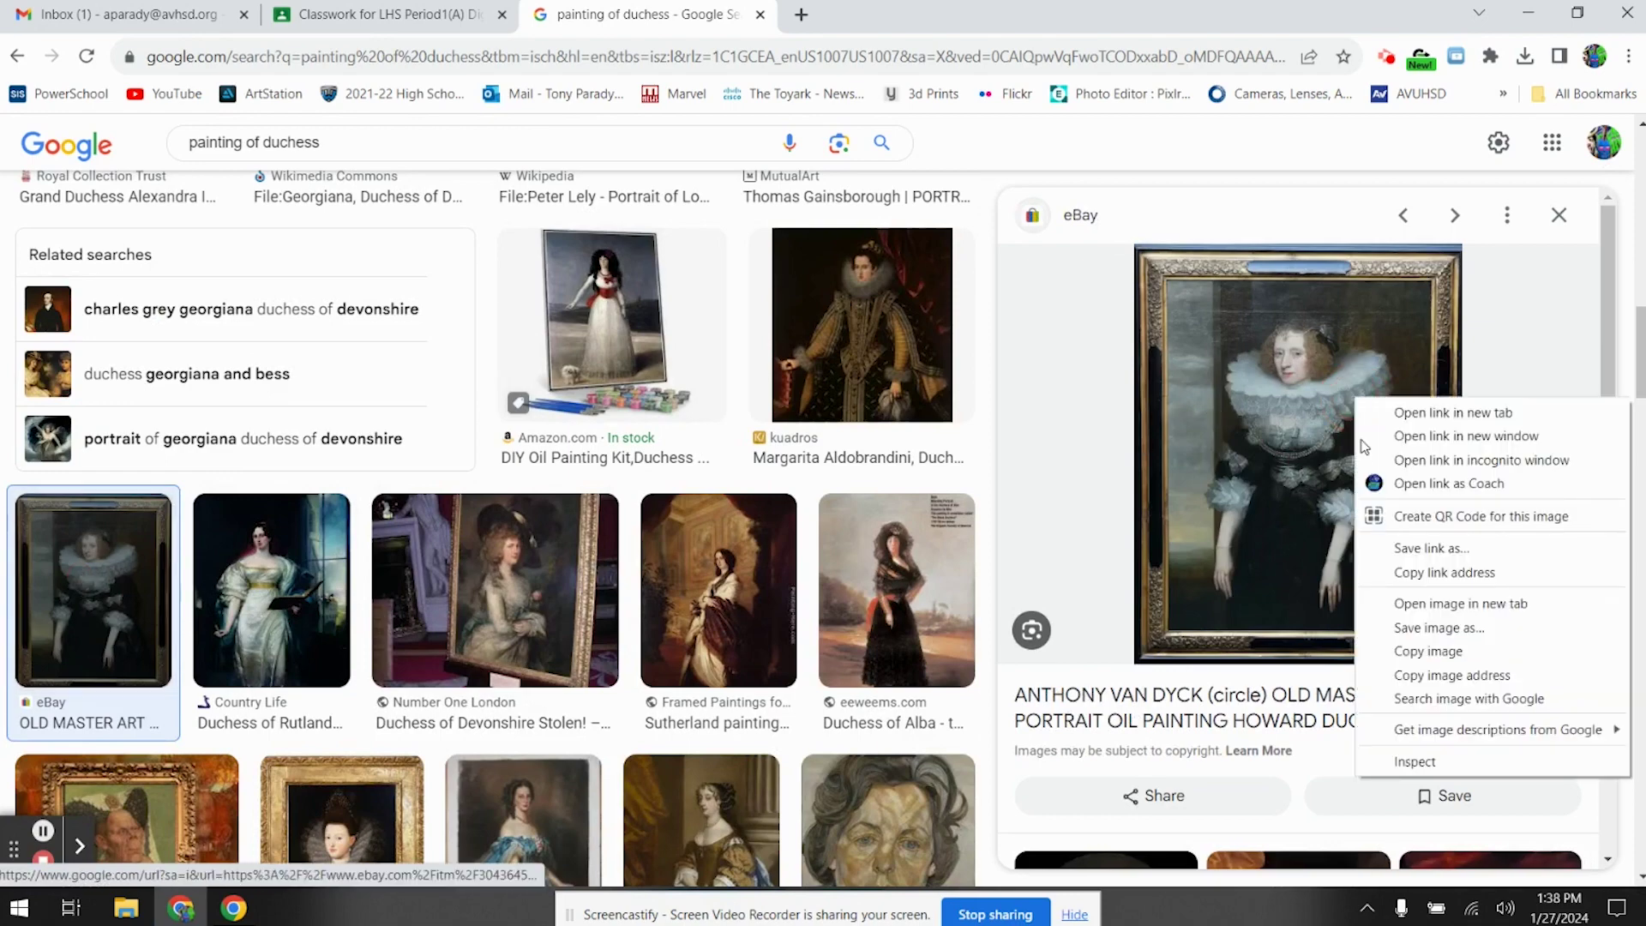
left_click(1449, 627)
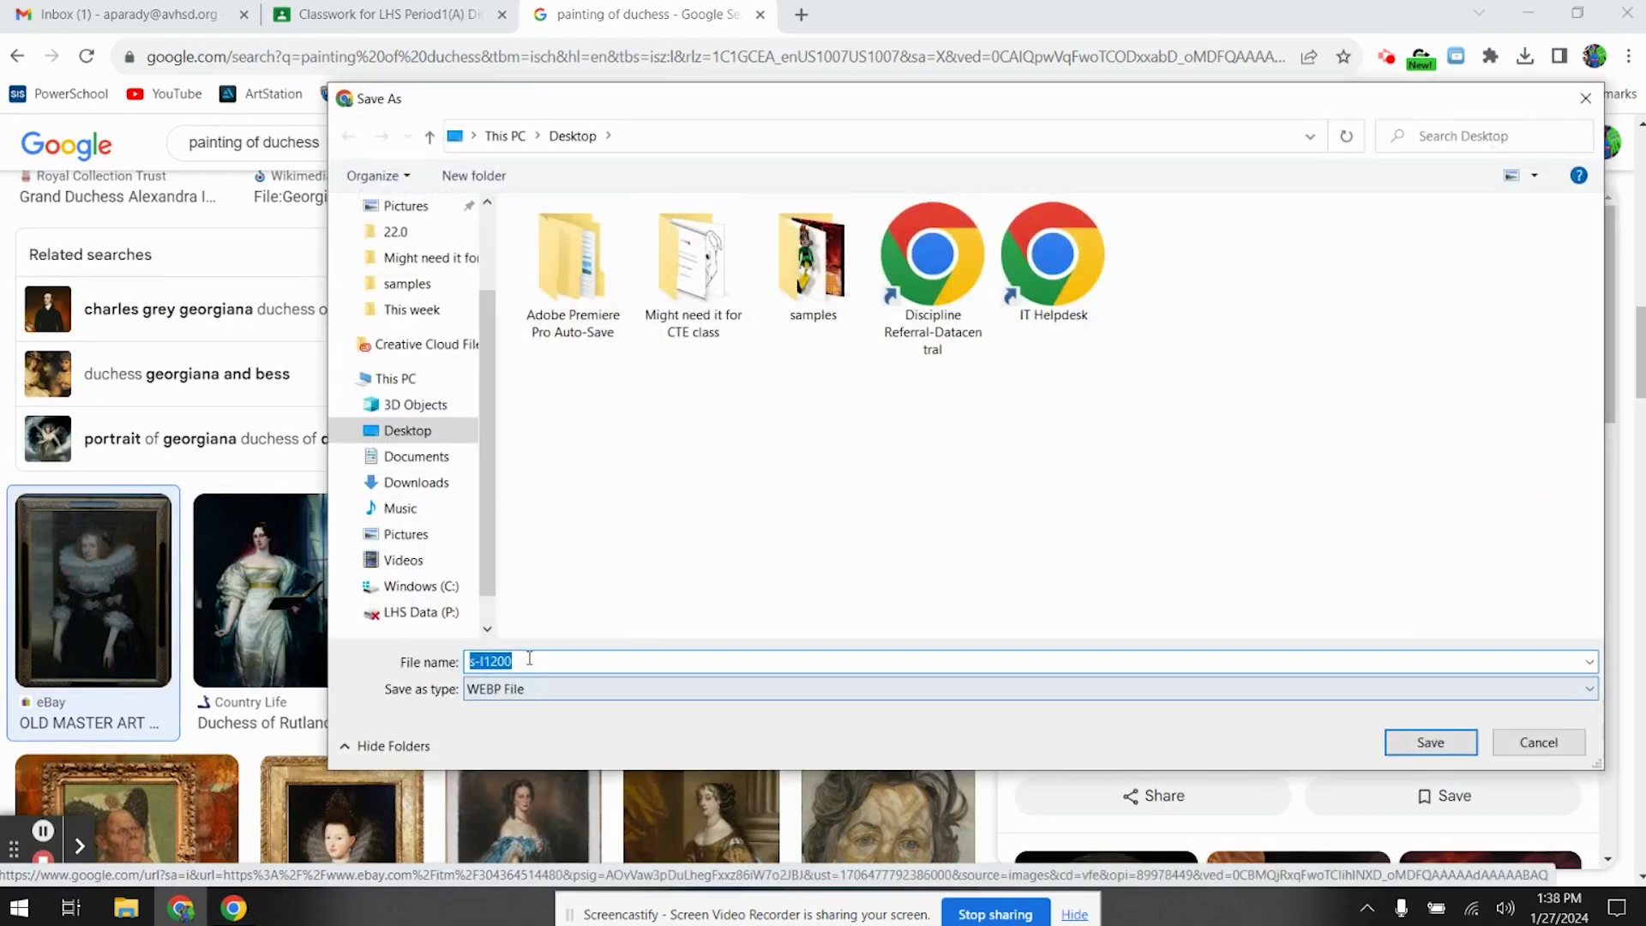
left_click(1434, 741)
Copy the previewed eBay portrait image and launch Adobe Photoshop 2022
right_click(1284, 437)
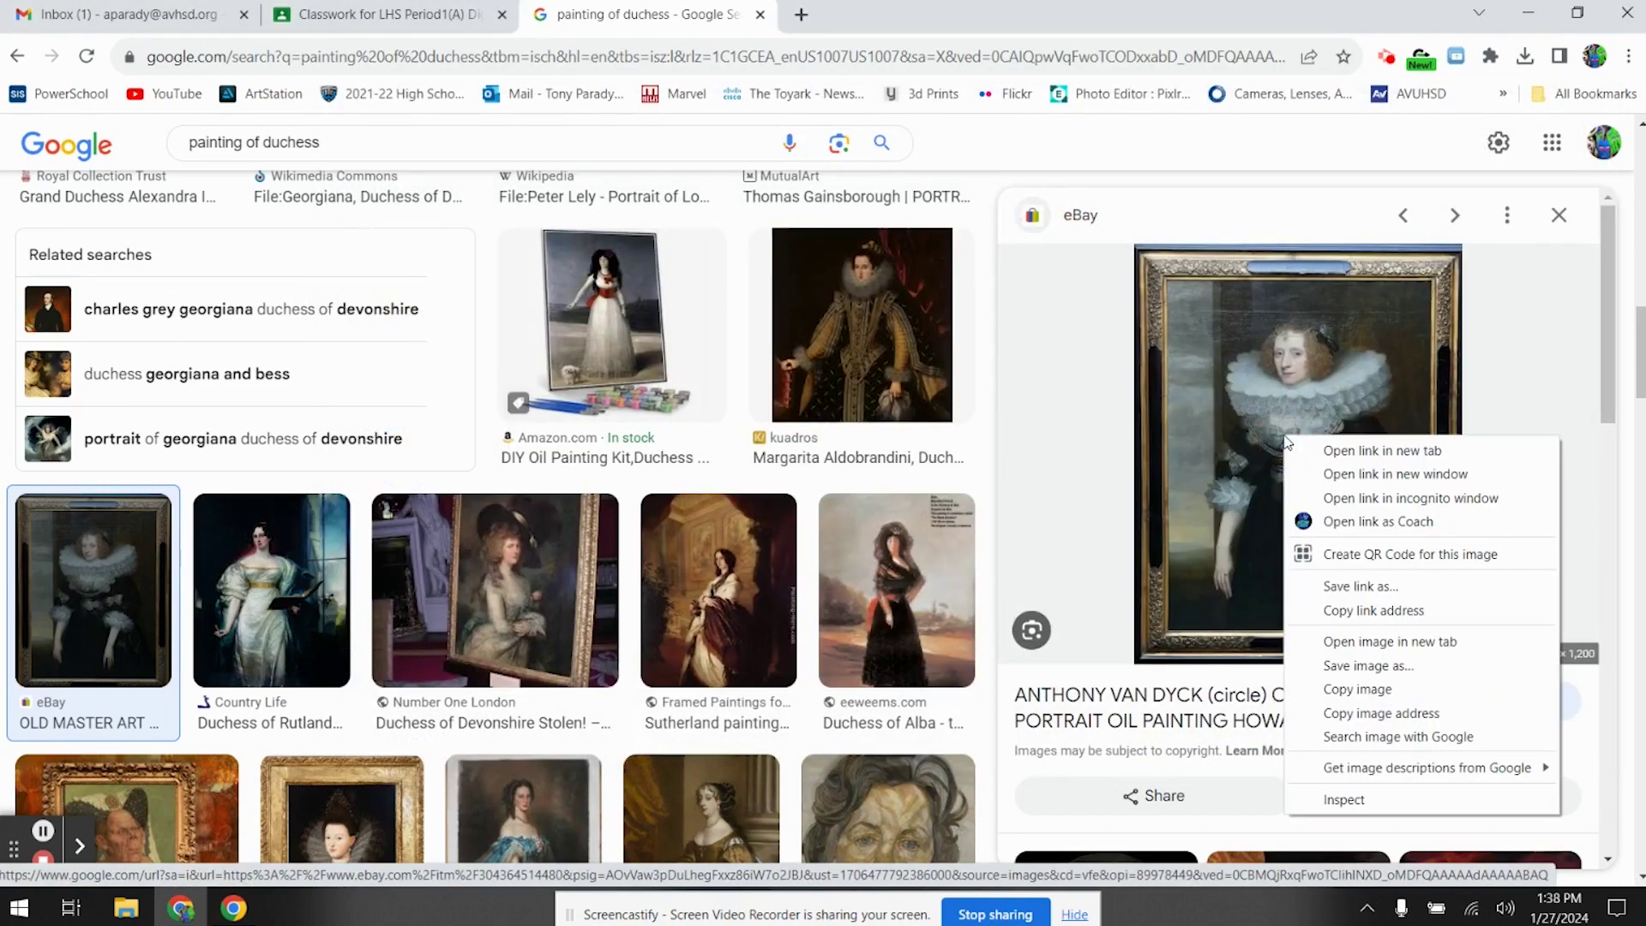
left_click(1392, 692)
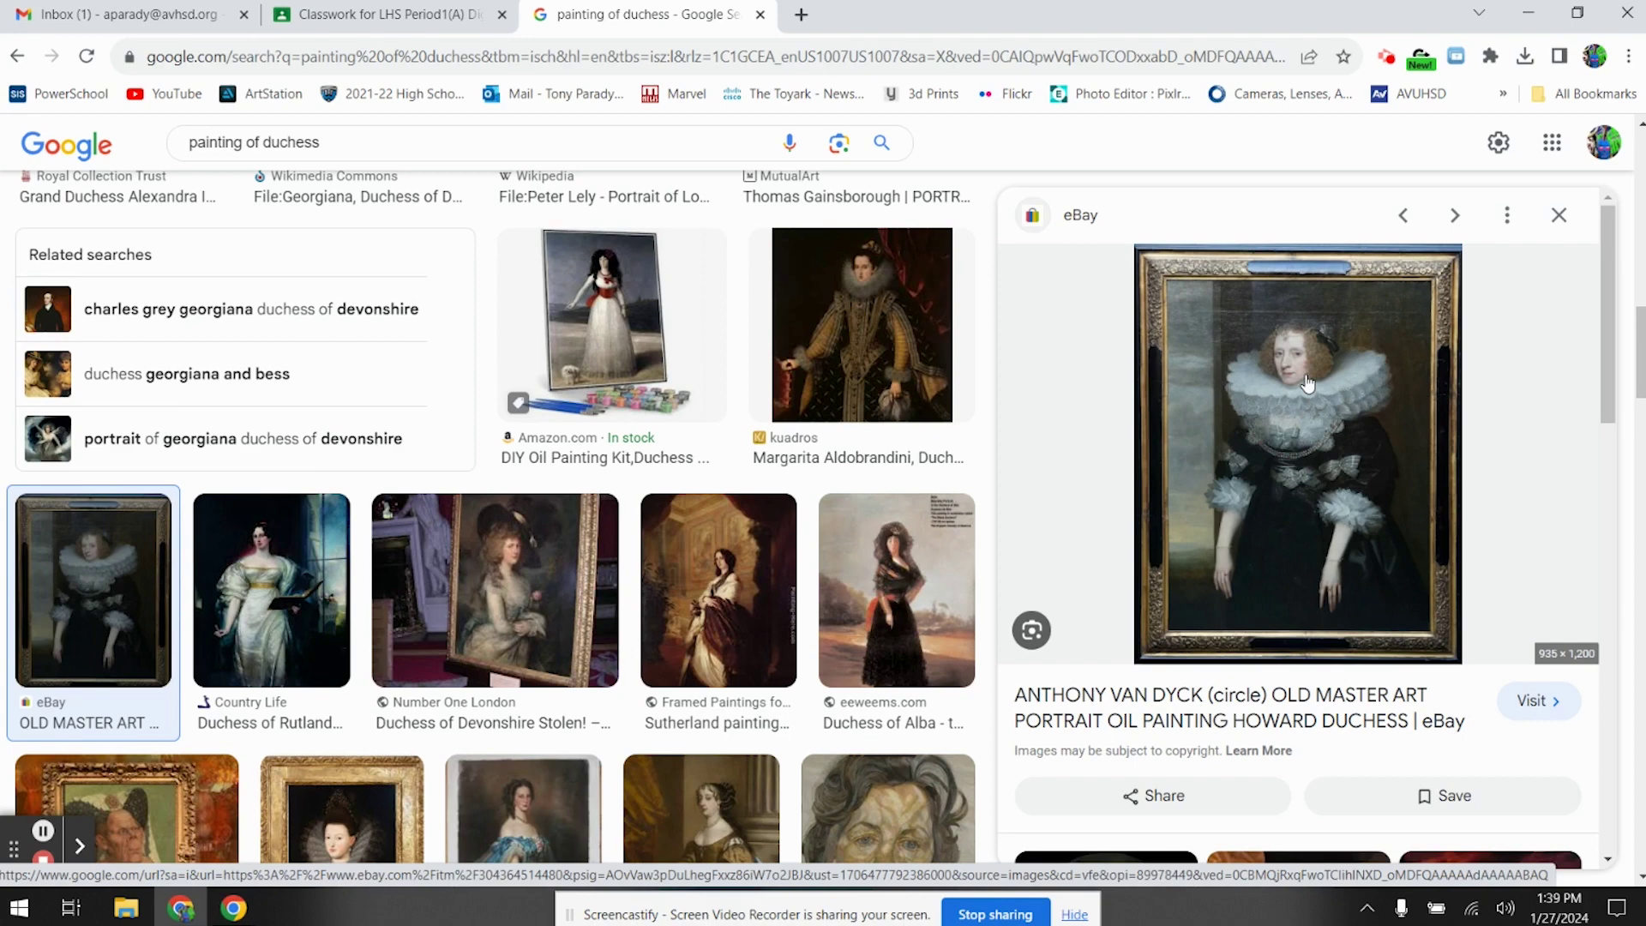
left_click(24, 914)
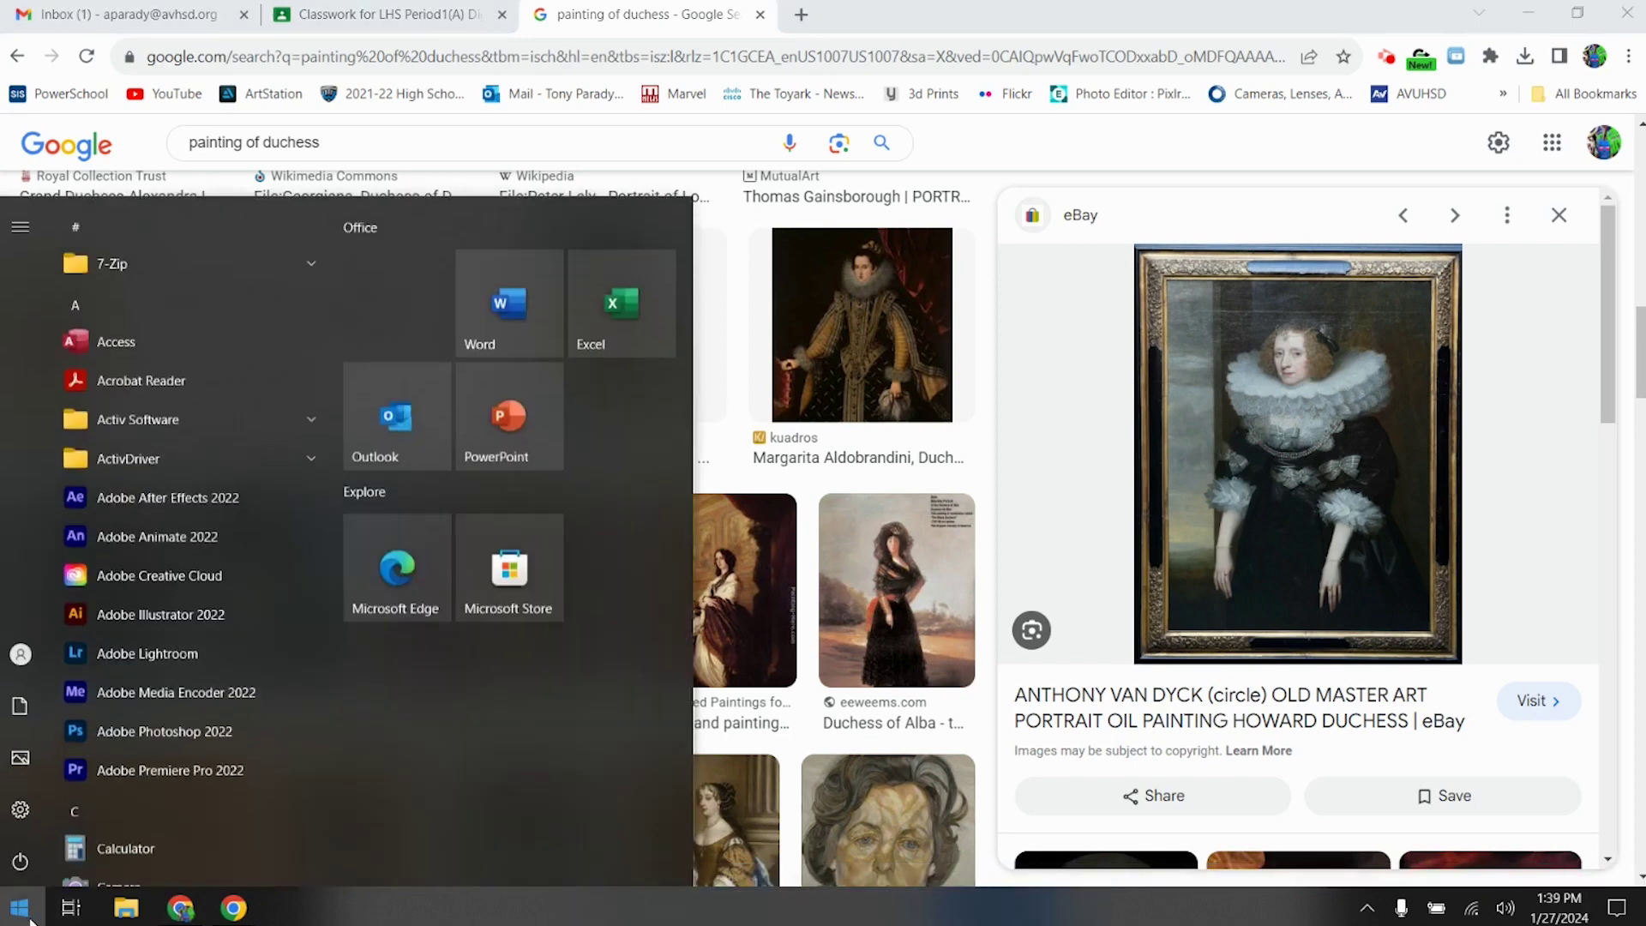
left_click(162, 729)
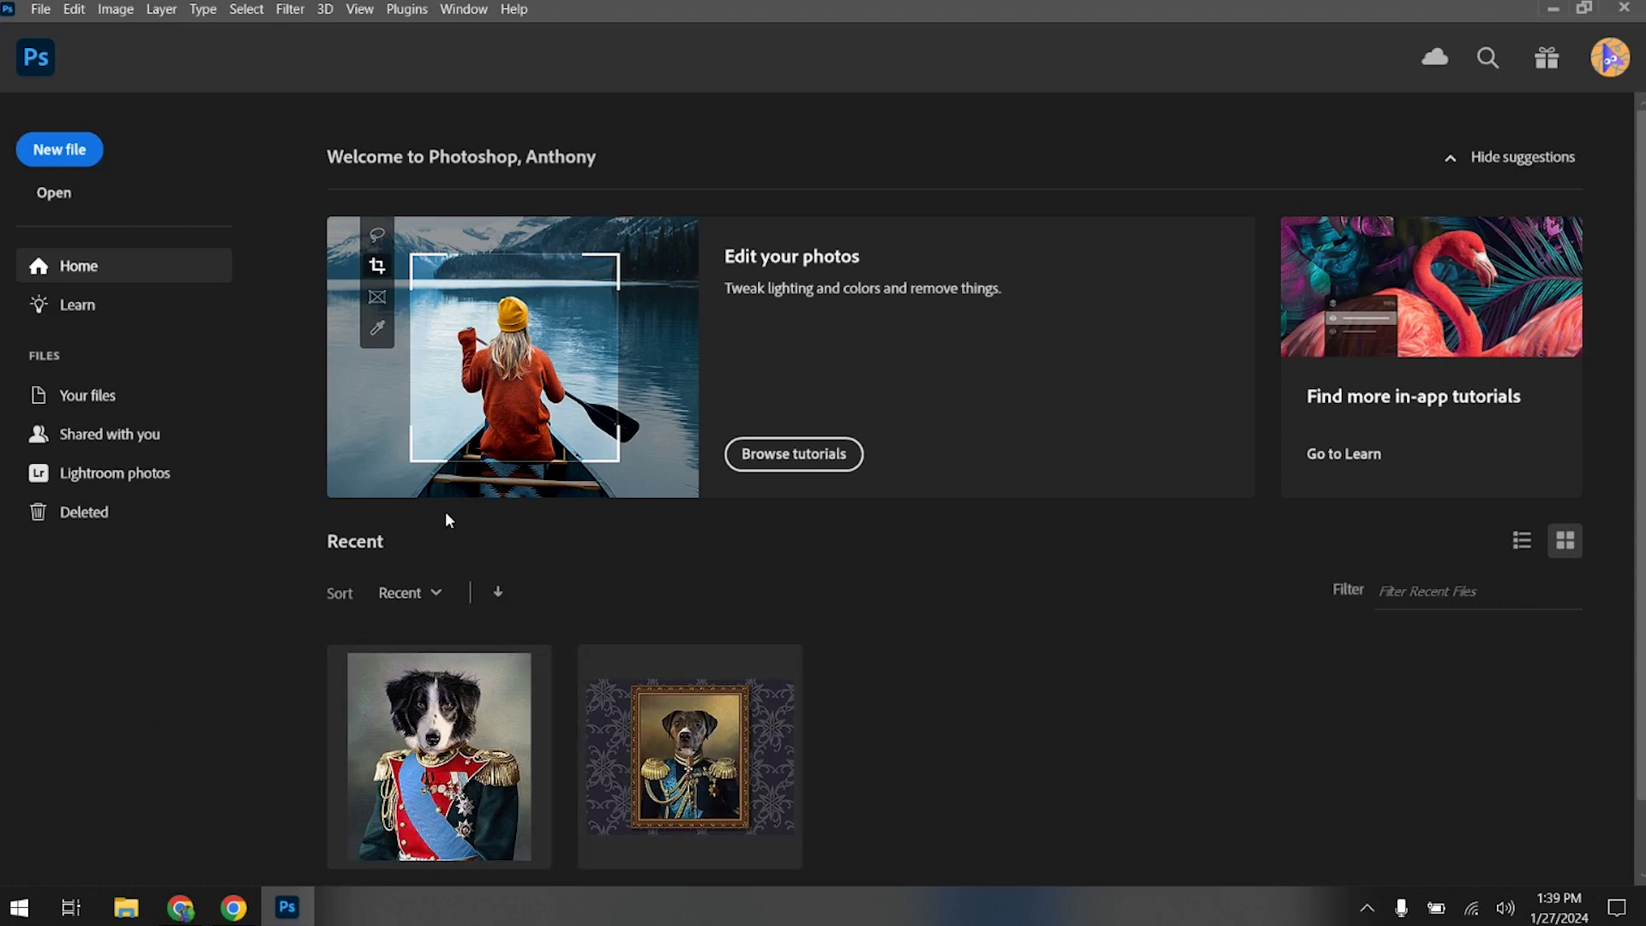
Create a new document 15 inches wide by 15 inches high at 72 pixels/inch with a white background
left_click(60, 151)
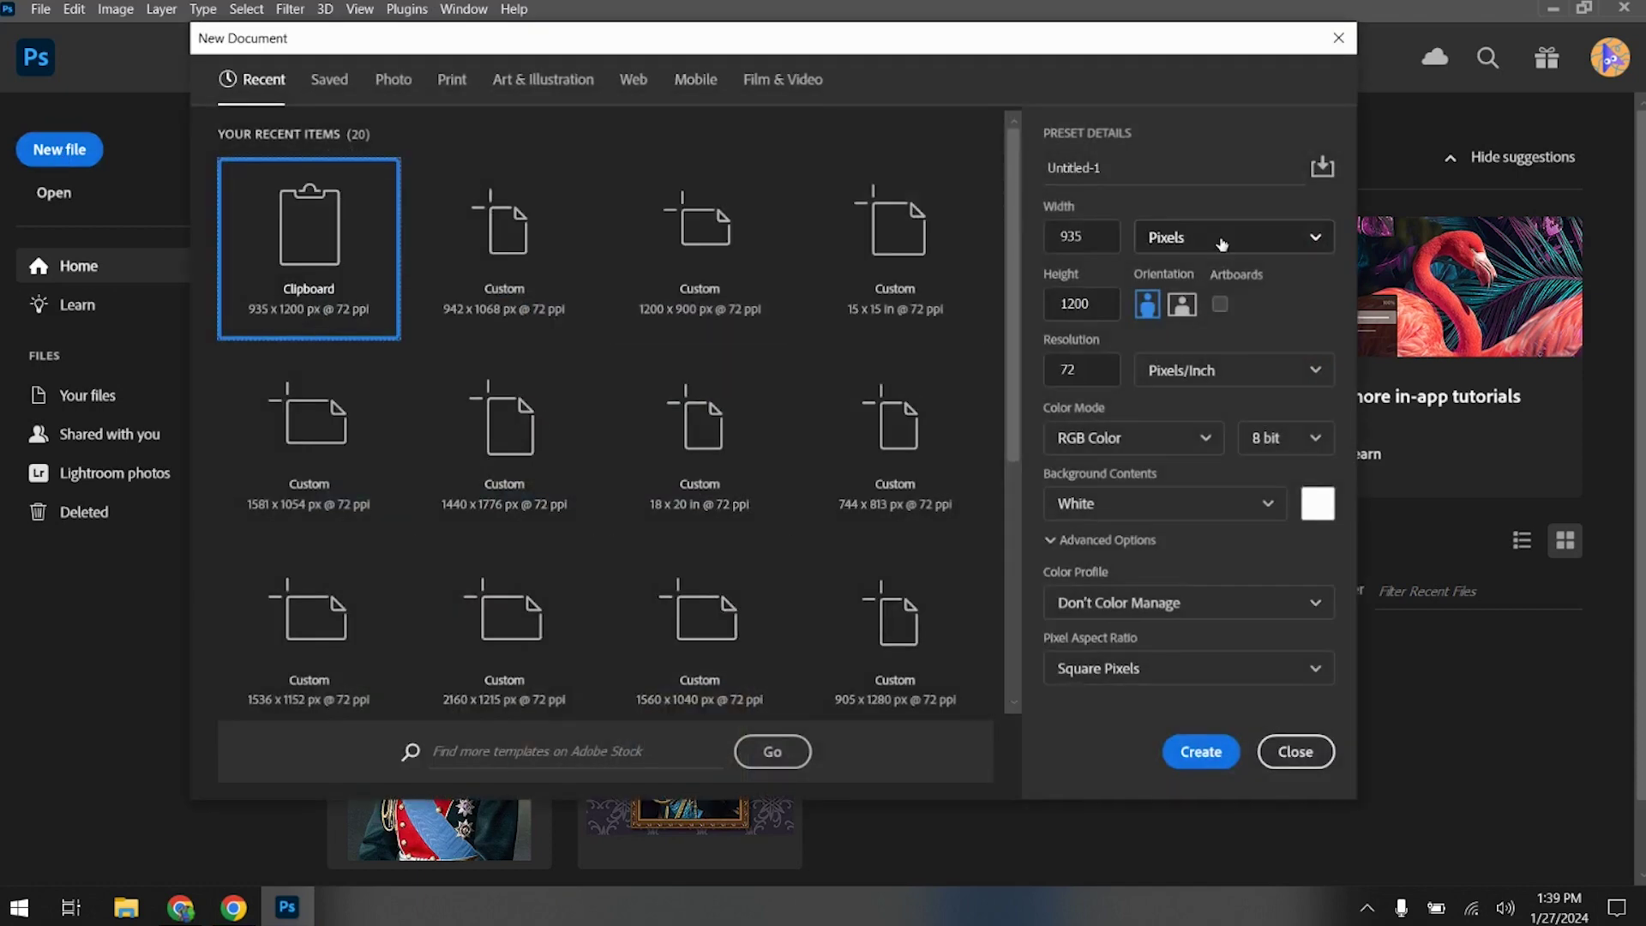
left_click(1222, 244)
left_click(1268, 316)
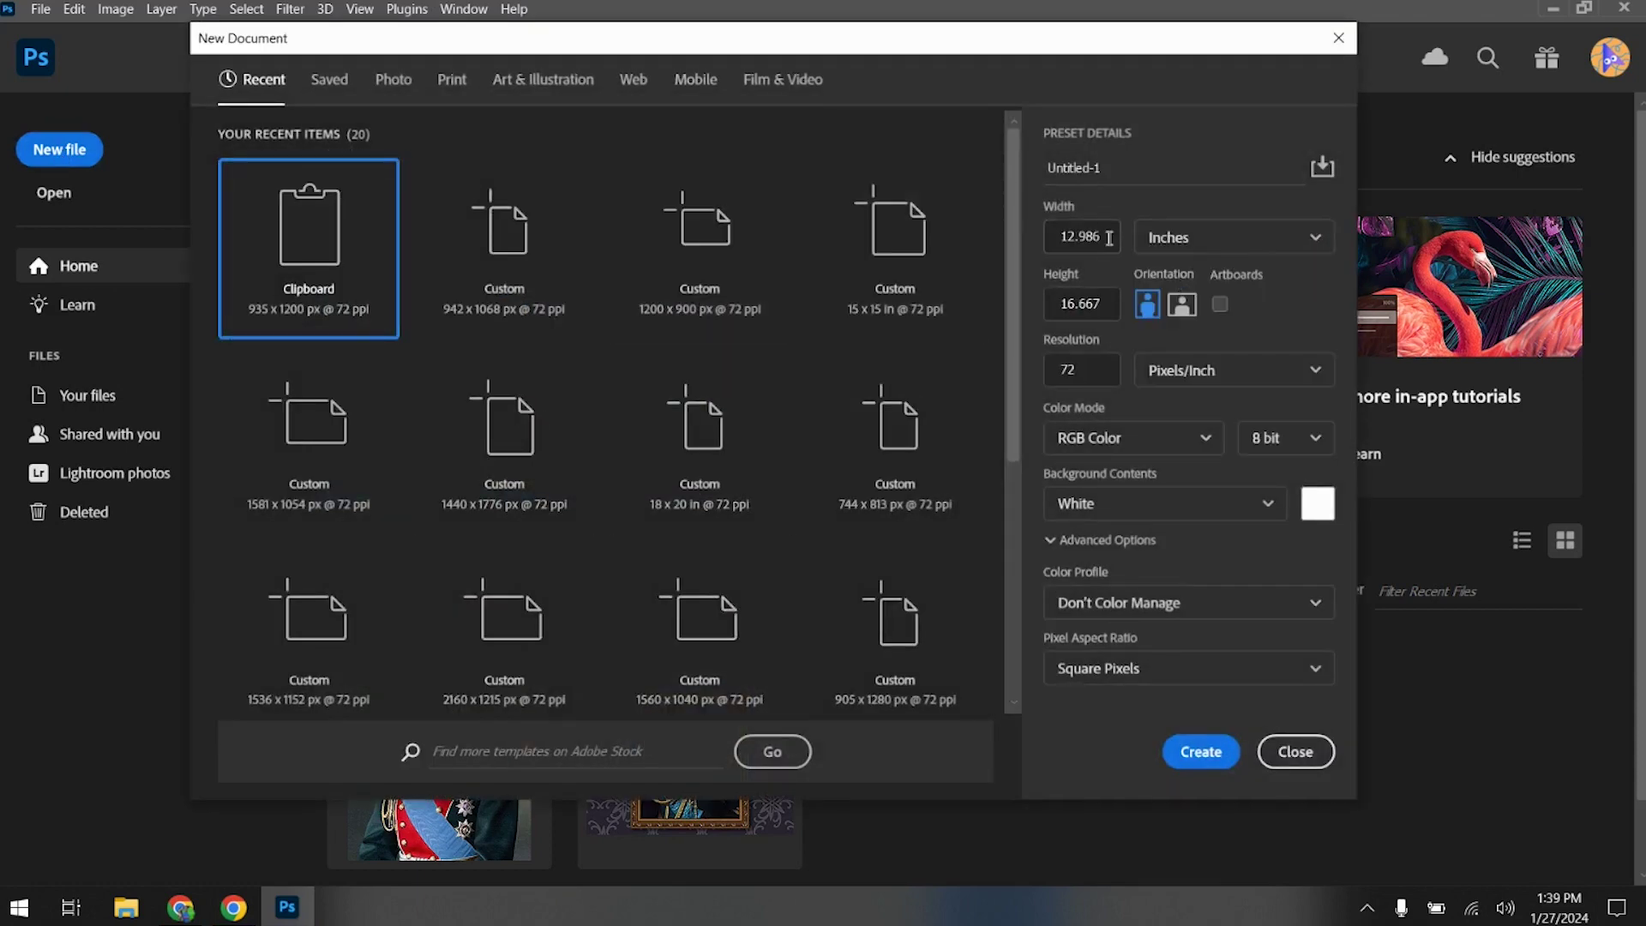
left_click_drag(1101, 238, 1057, 233)
type("15")
left_click_drag(1114, 301, 1076, 291)
type("1")
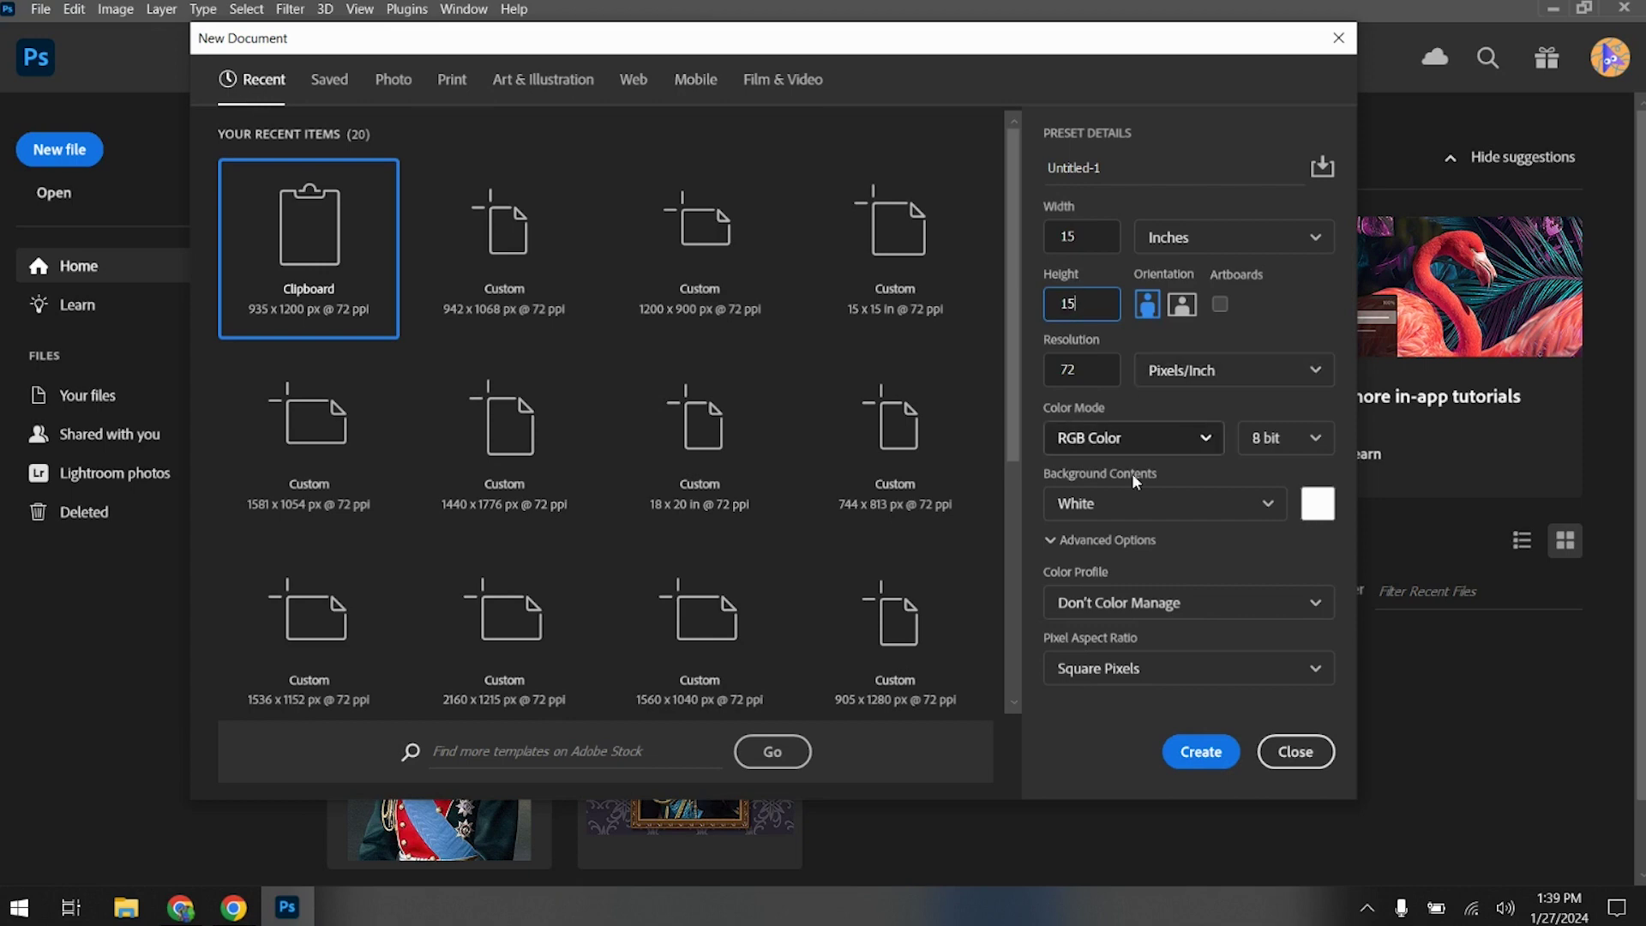
left_click(1205, 753)
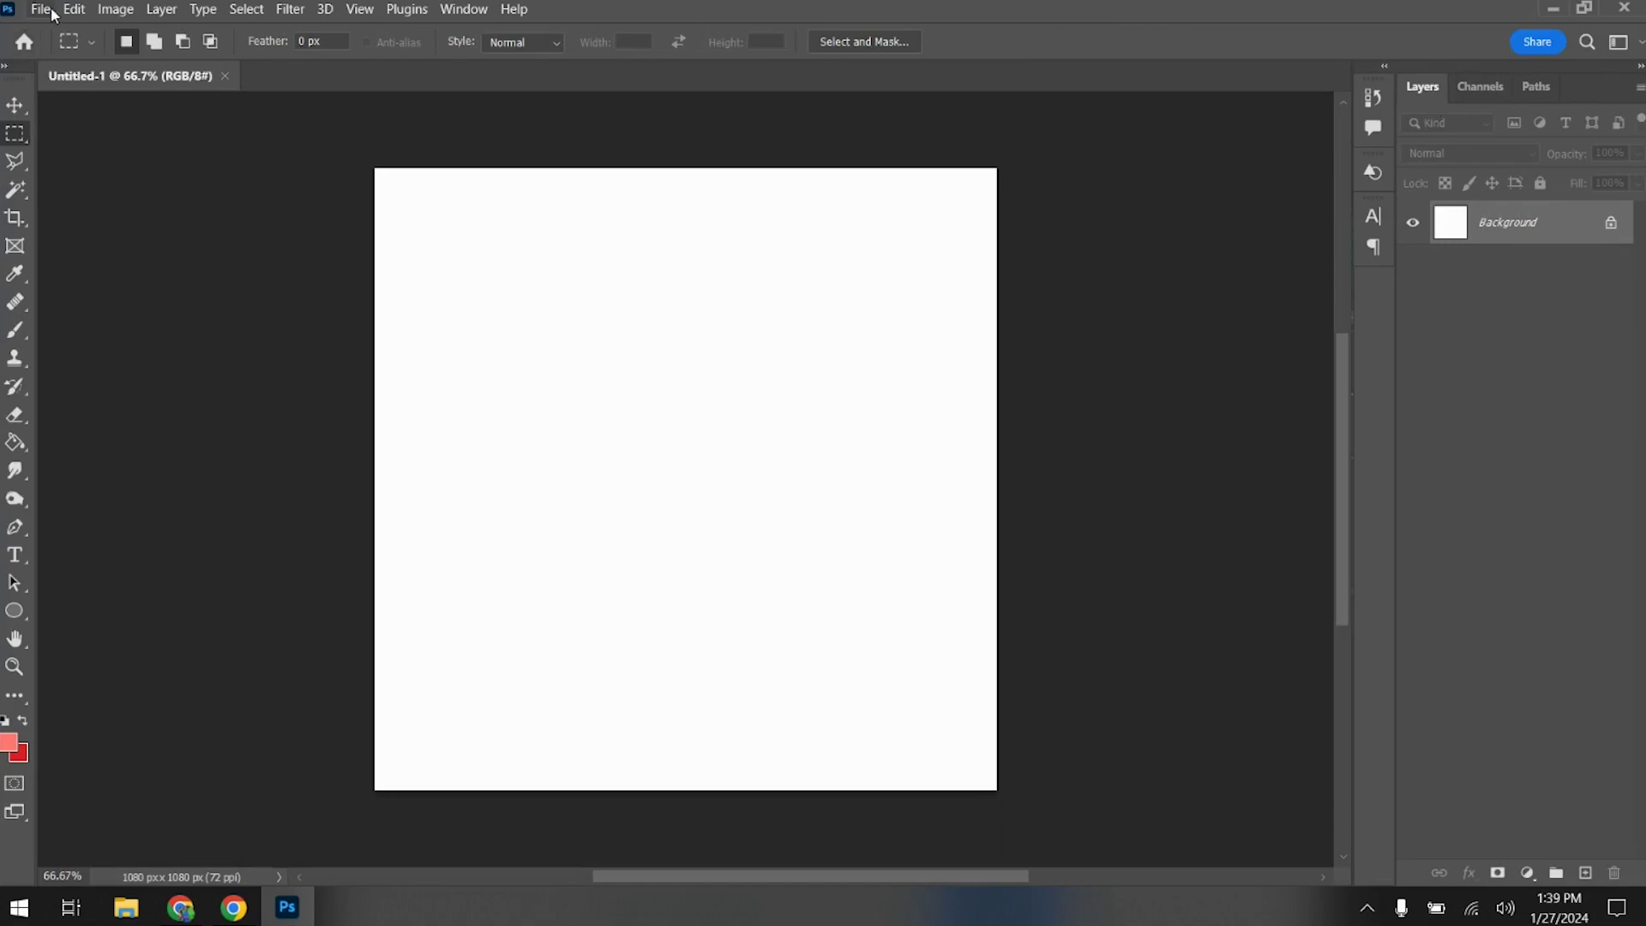
Copy the framed eBay portrait image from the Chrome results again and paste it into the blank Photoshop canvas
left_click(188, 916)
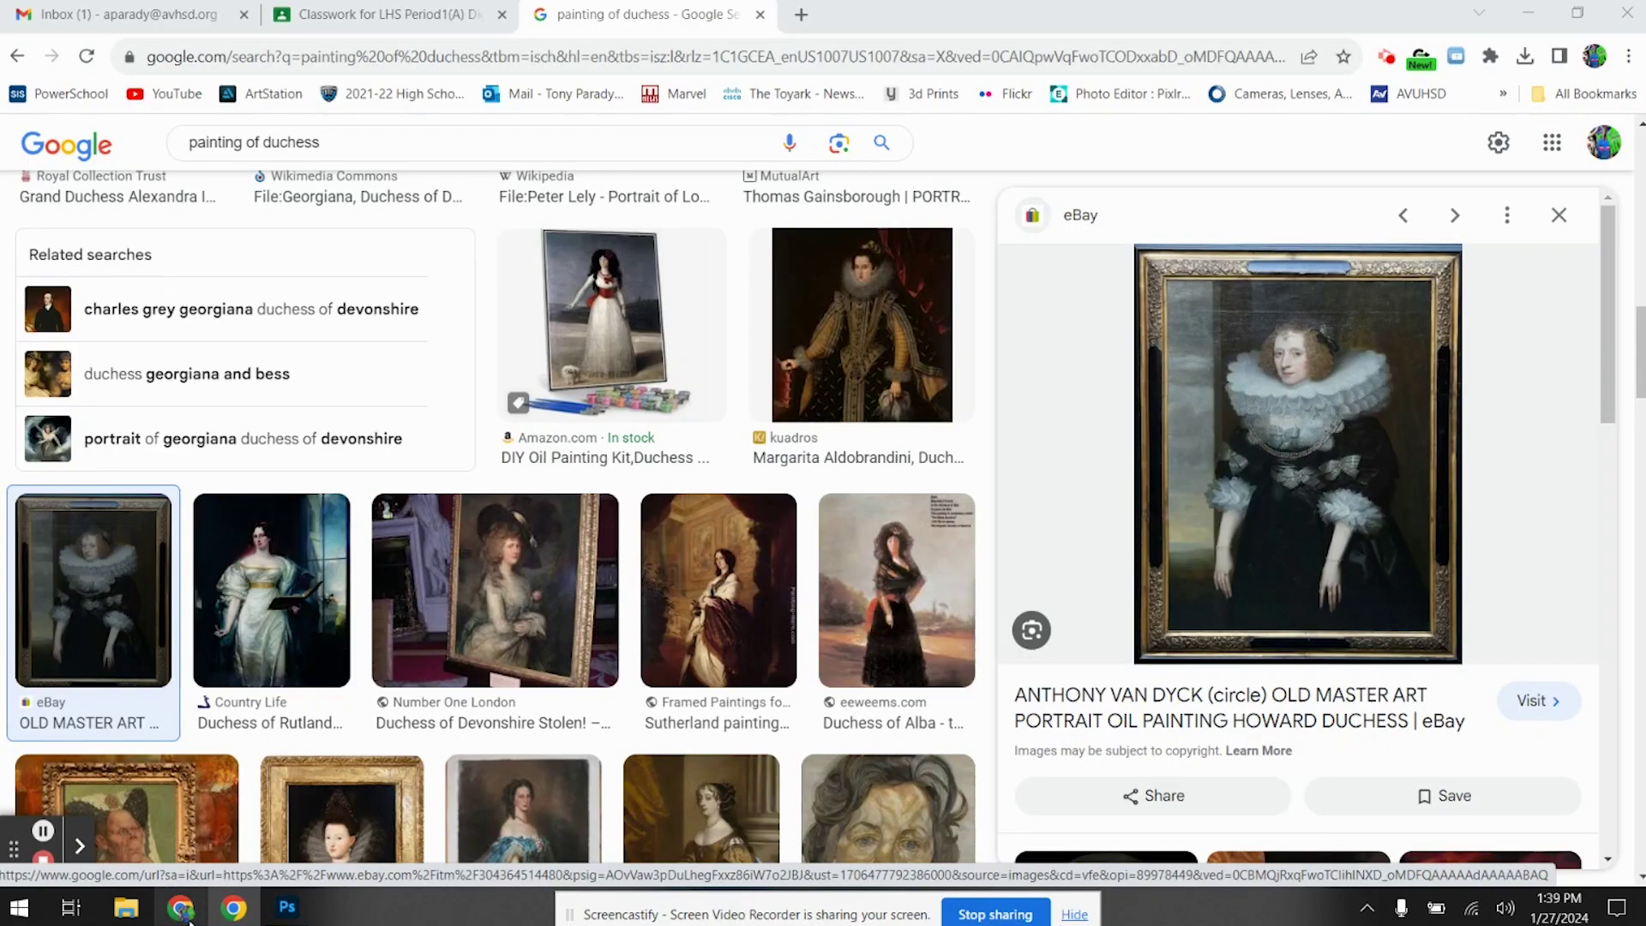
right_click(1250, 360)
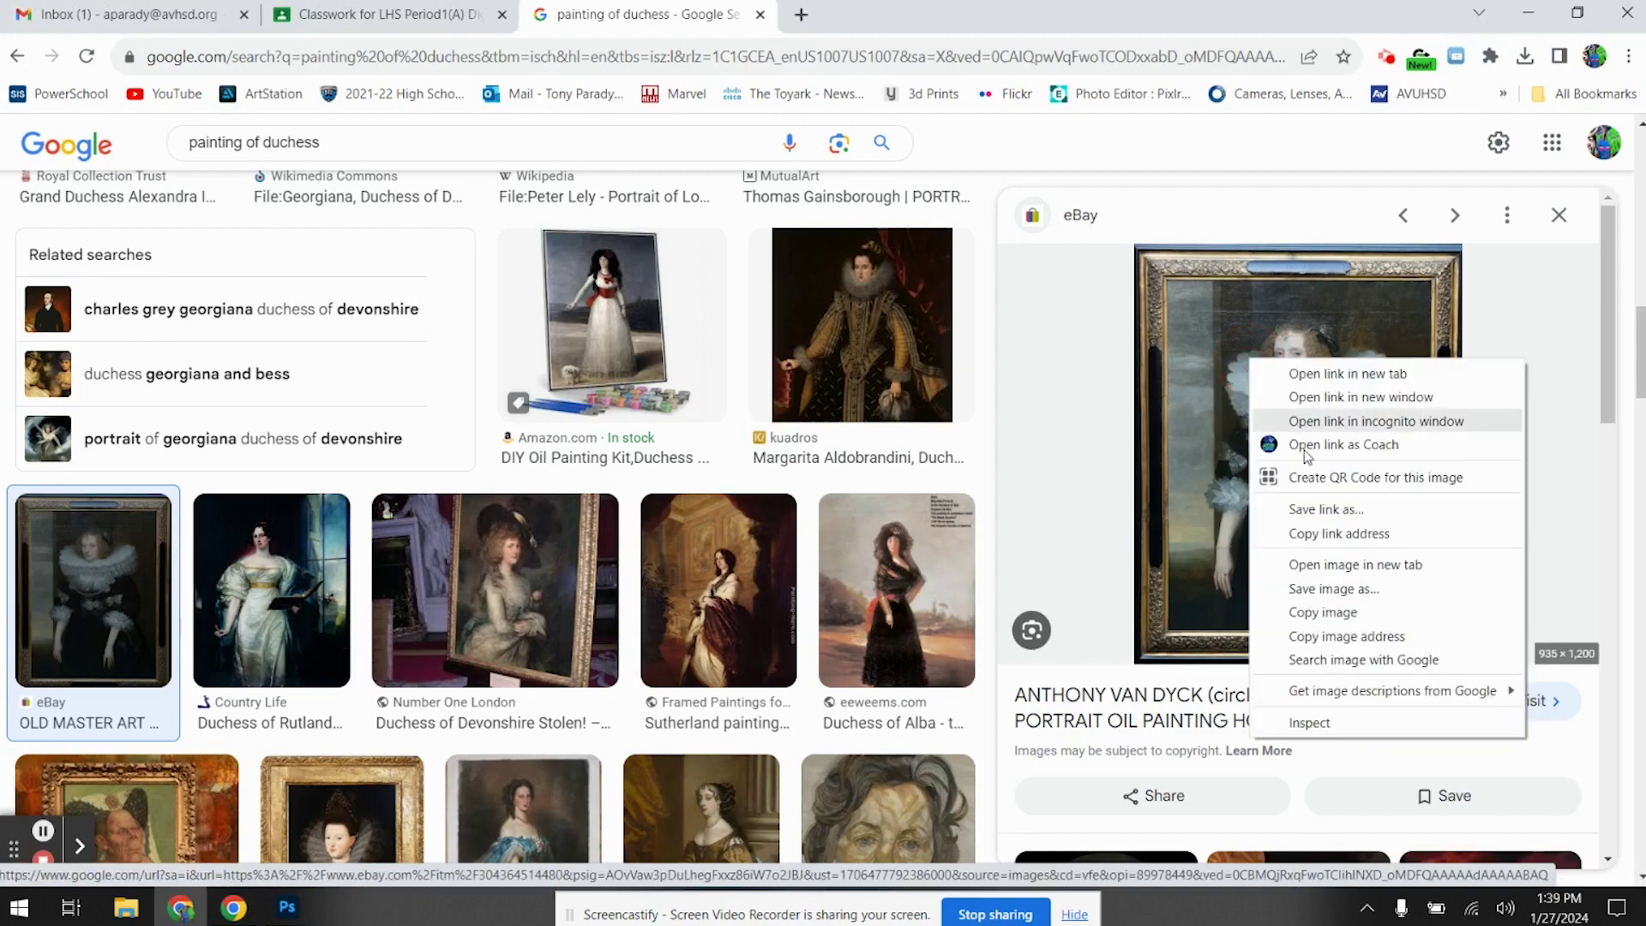
left_click(1348, 612)
left_click(307, 914)
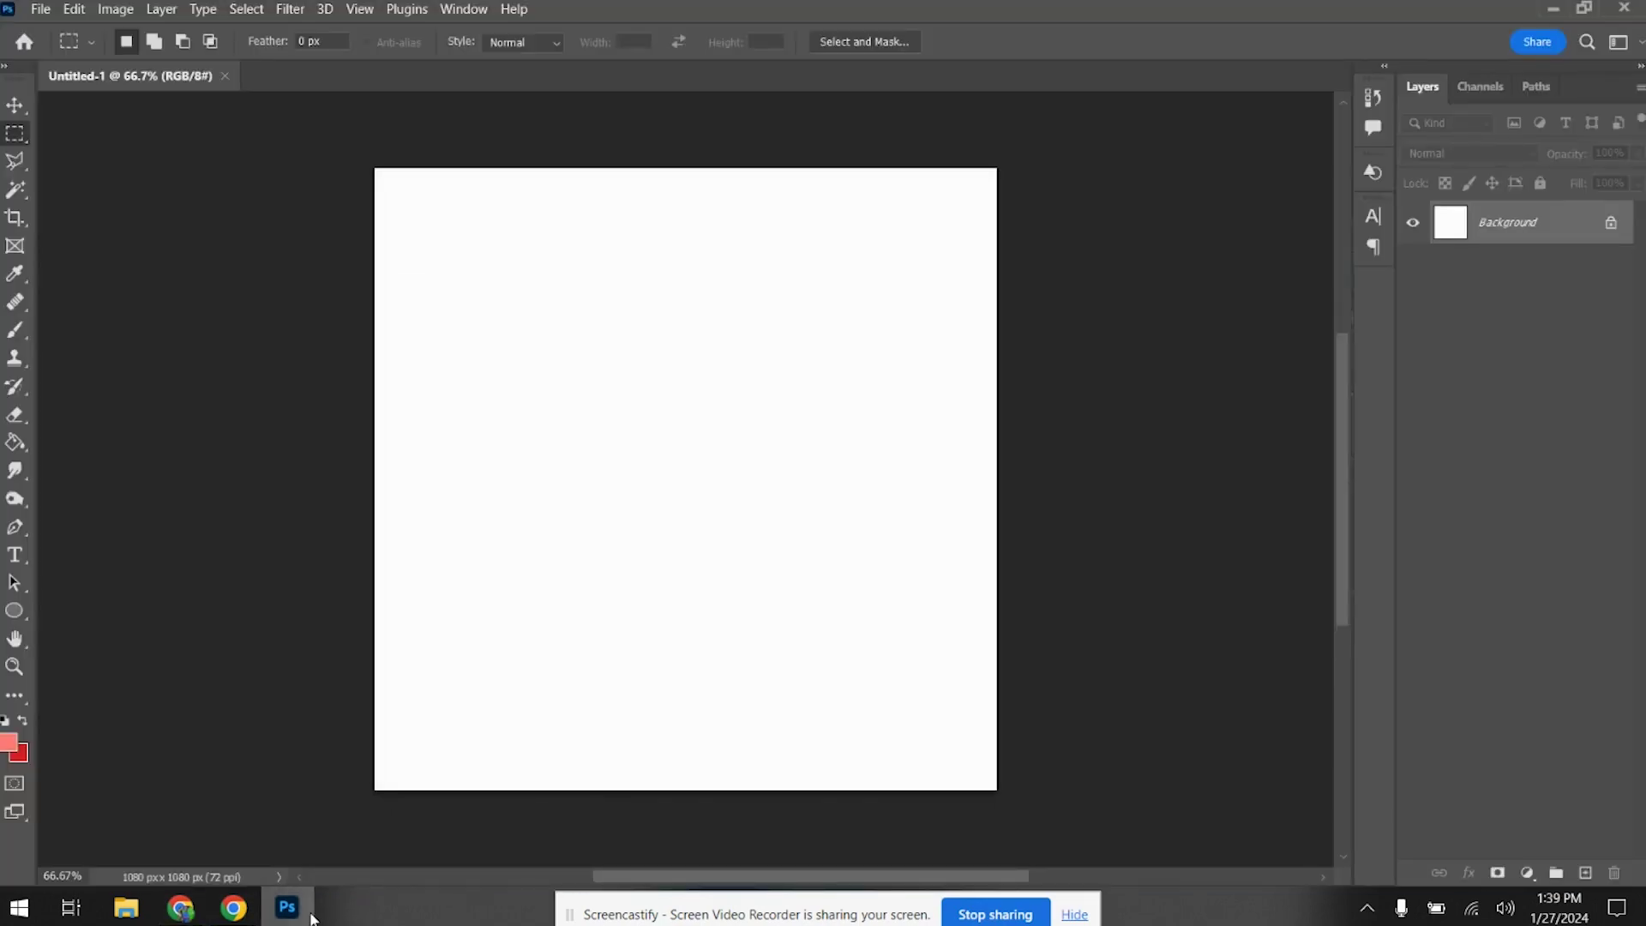
key("ctrl+v")
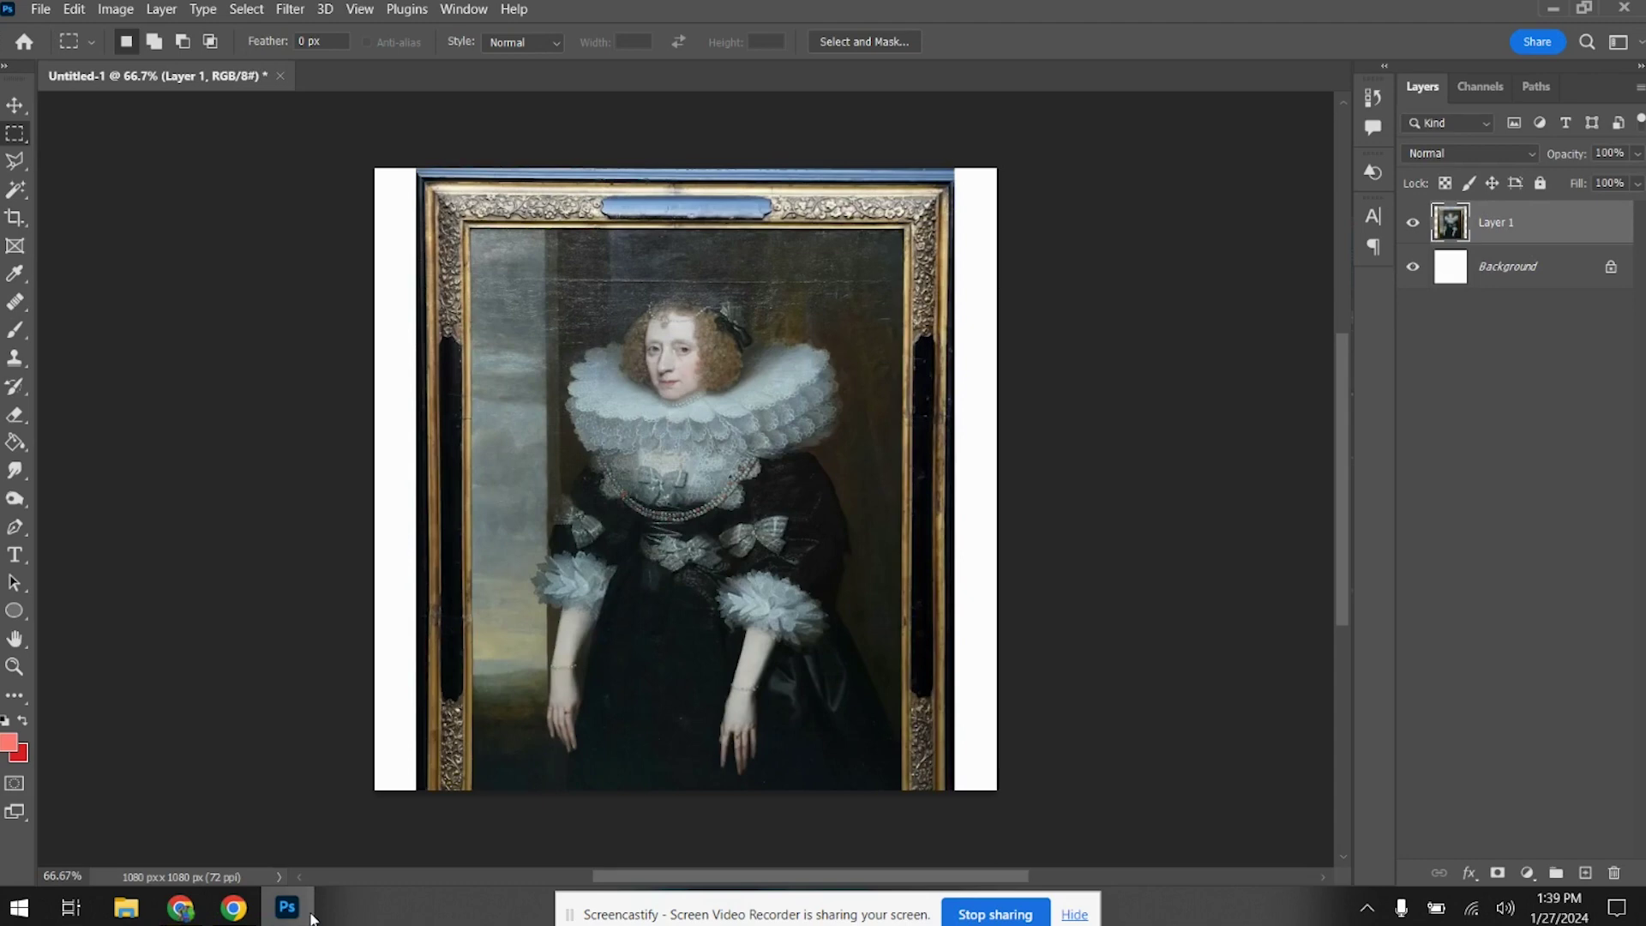
Scale the pasted portrait layer down proportionally so the whole frame fits the canvas height, and switch to the Rectangular Marquee tool
key("ctrl+t")
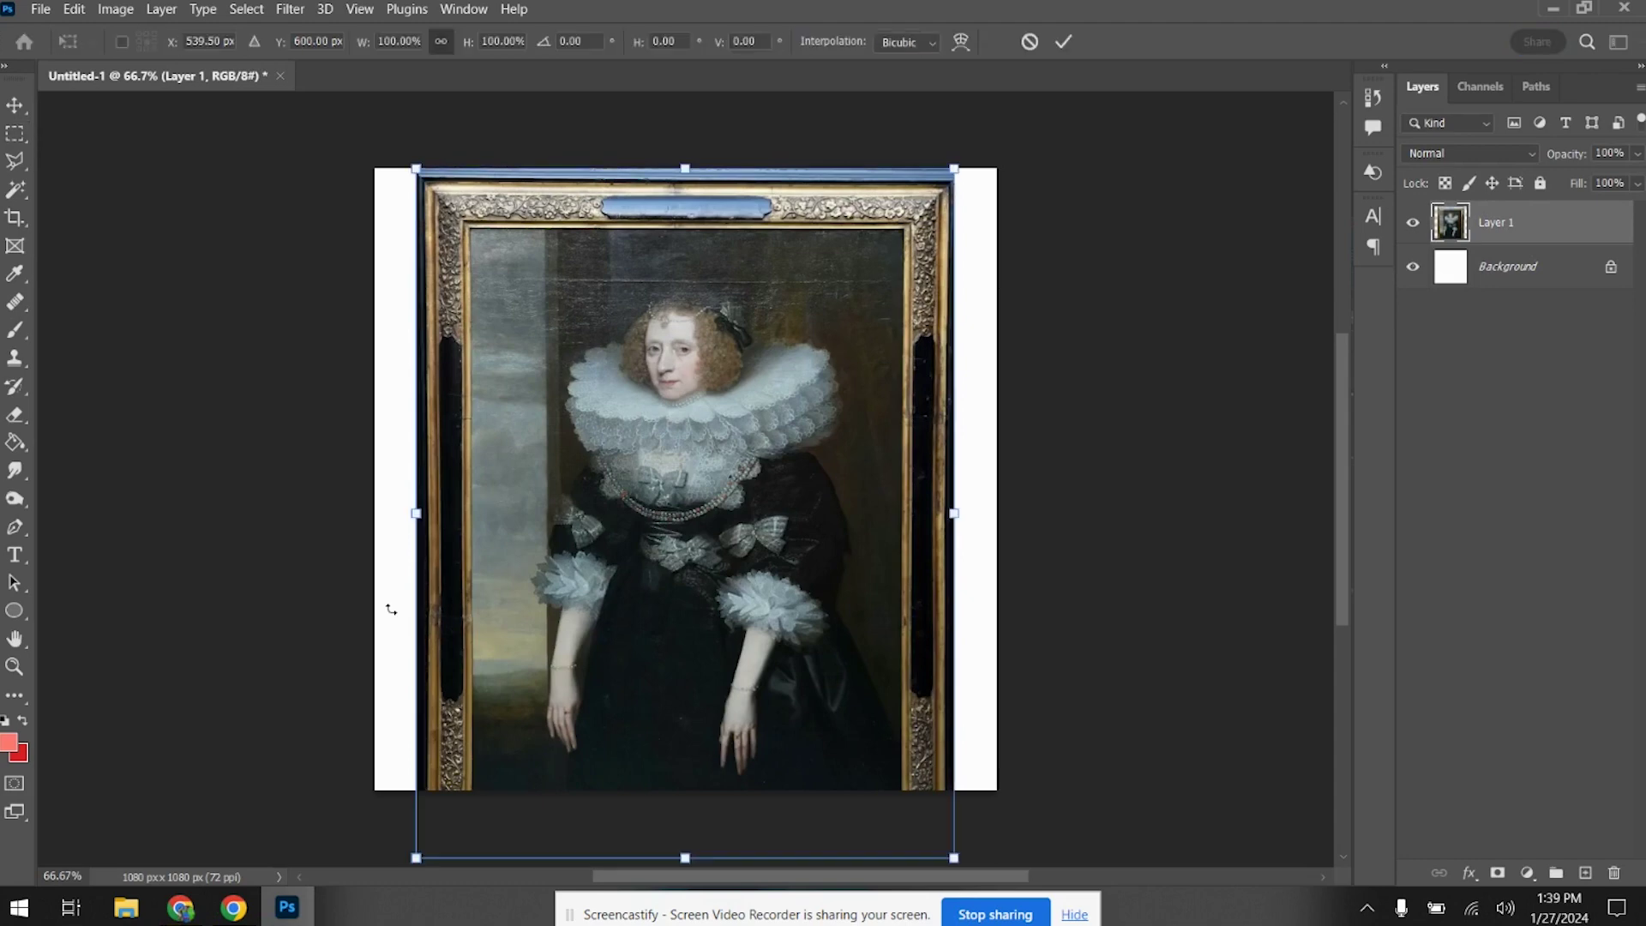
left_click_drag(688, 853, 685, 789)
left_click_drag(685, 166, 686, 151)
key("Return")
key("m")
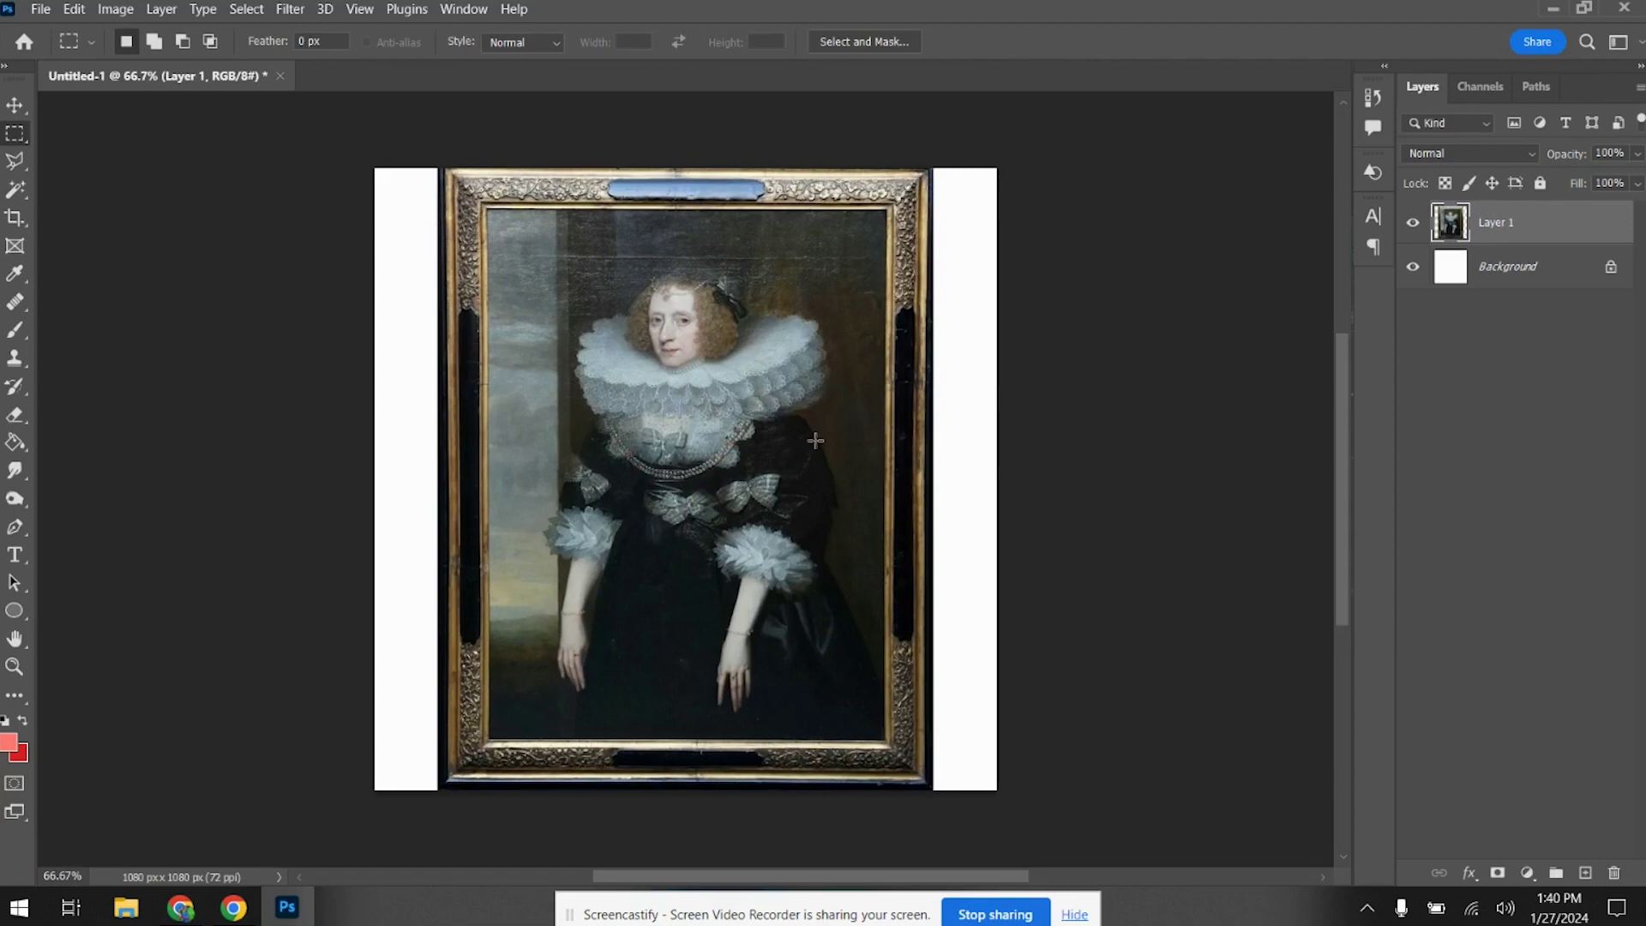
Add a solid color fill layer in near-black 080808 directly above the Background layer
left_click(1516, 273)
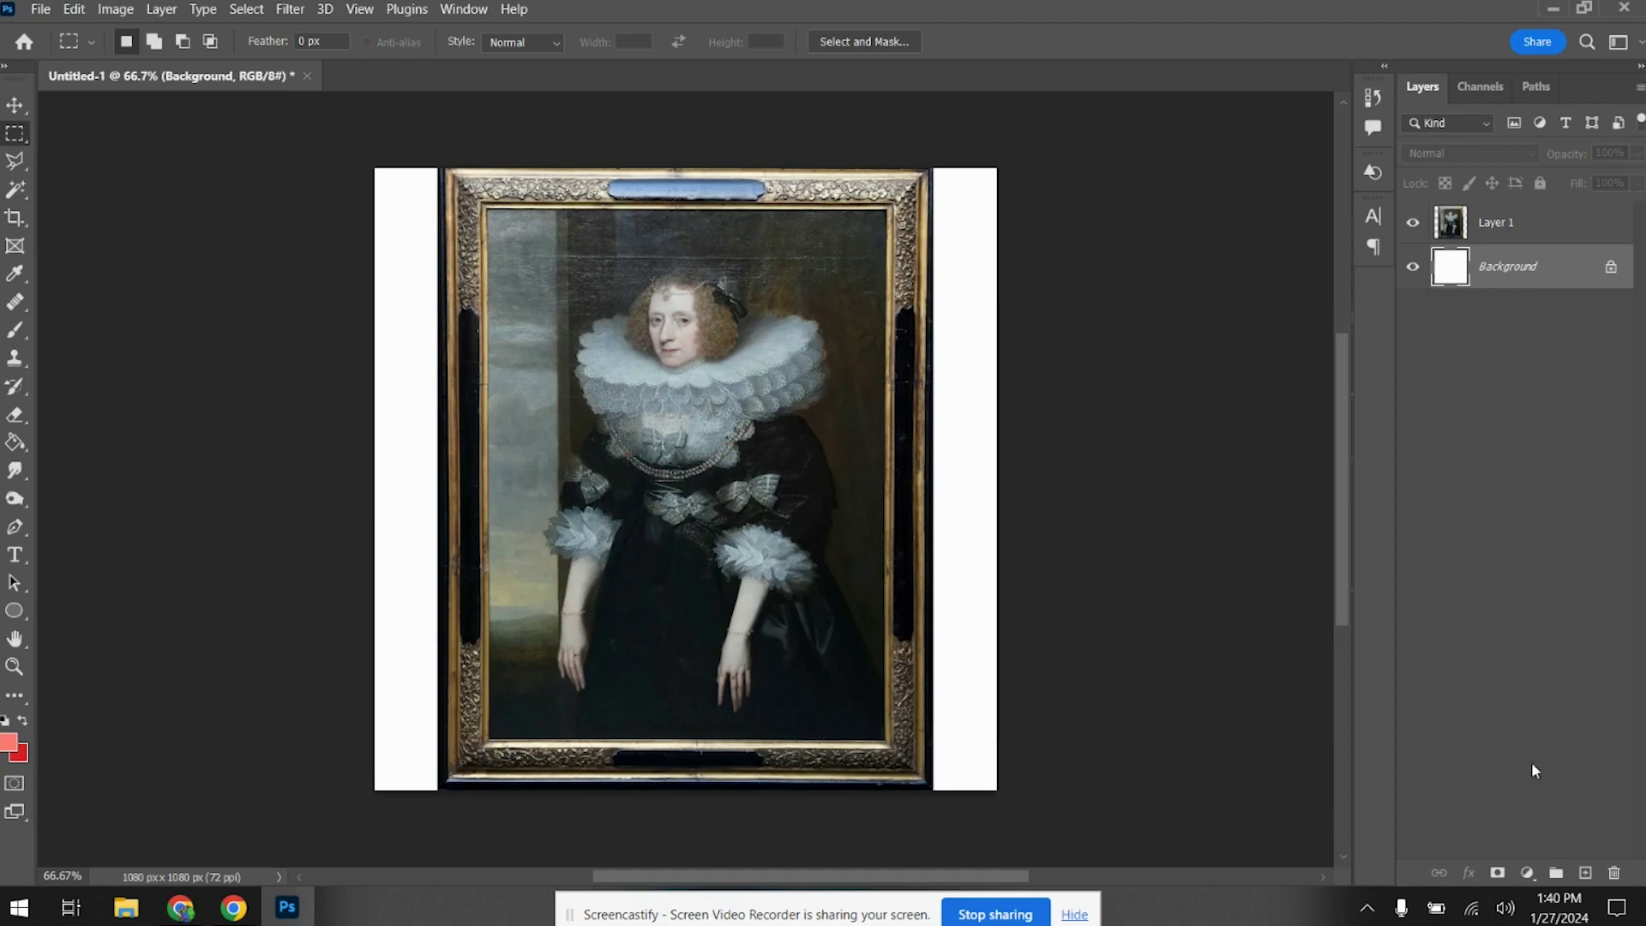
left_click(1530, 872)
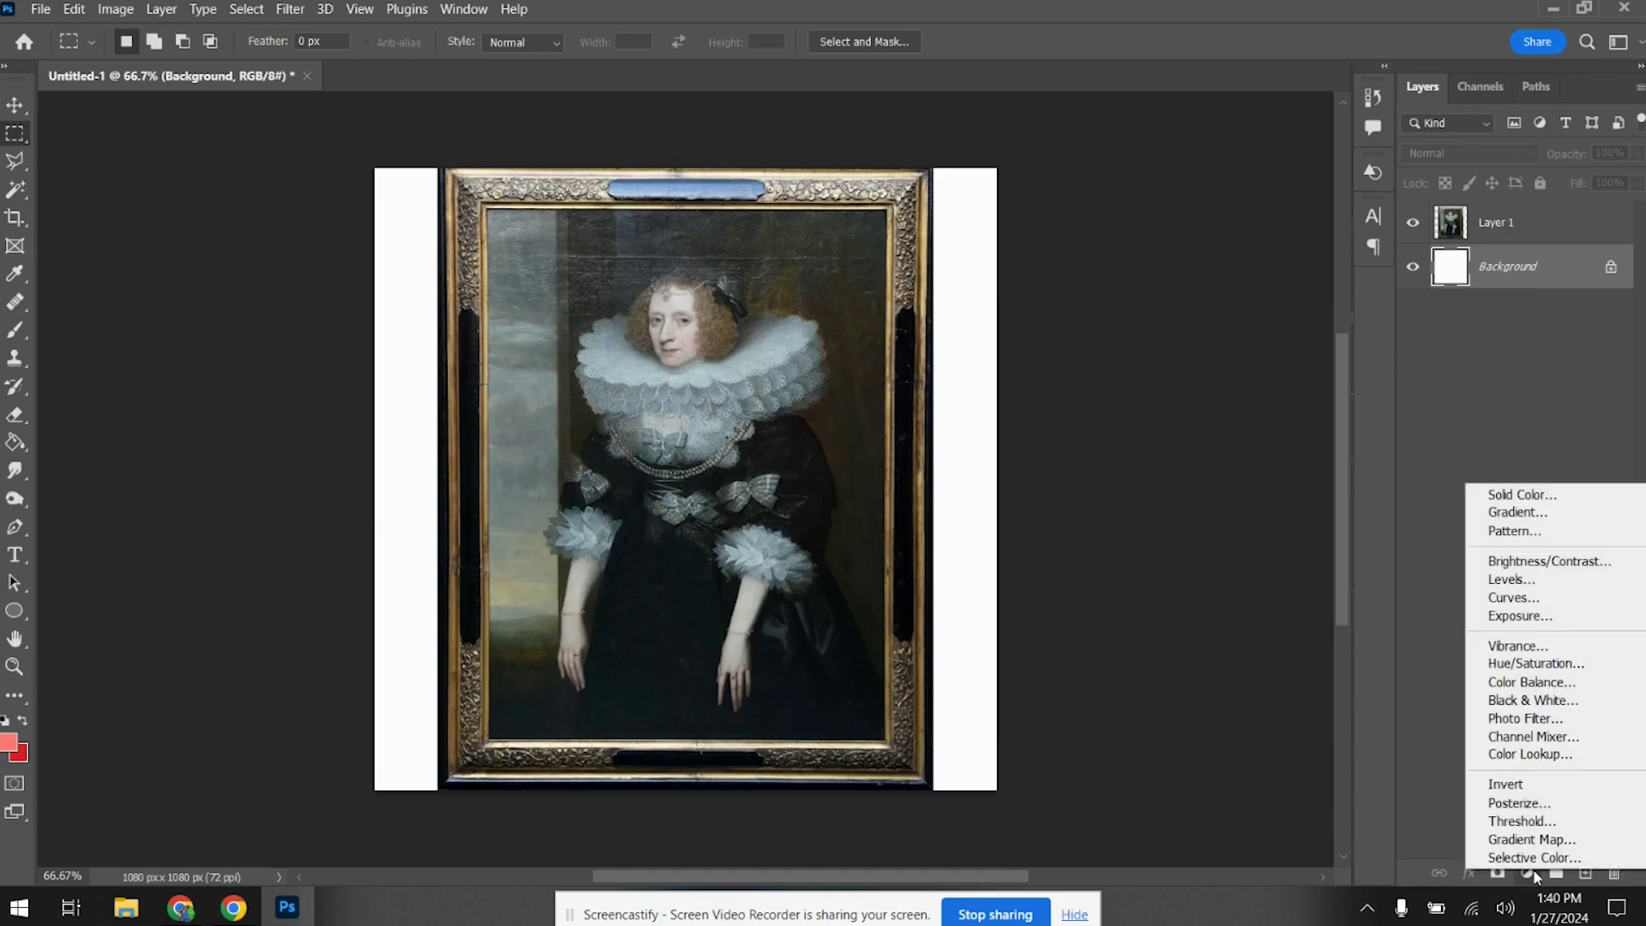
left_click(1496, 493)
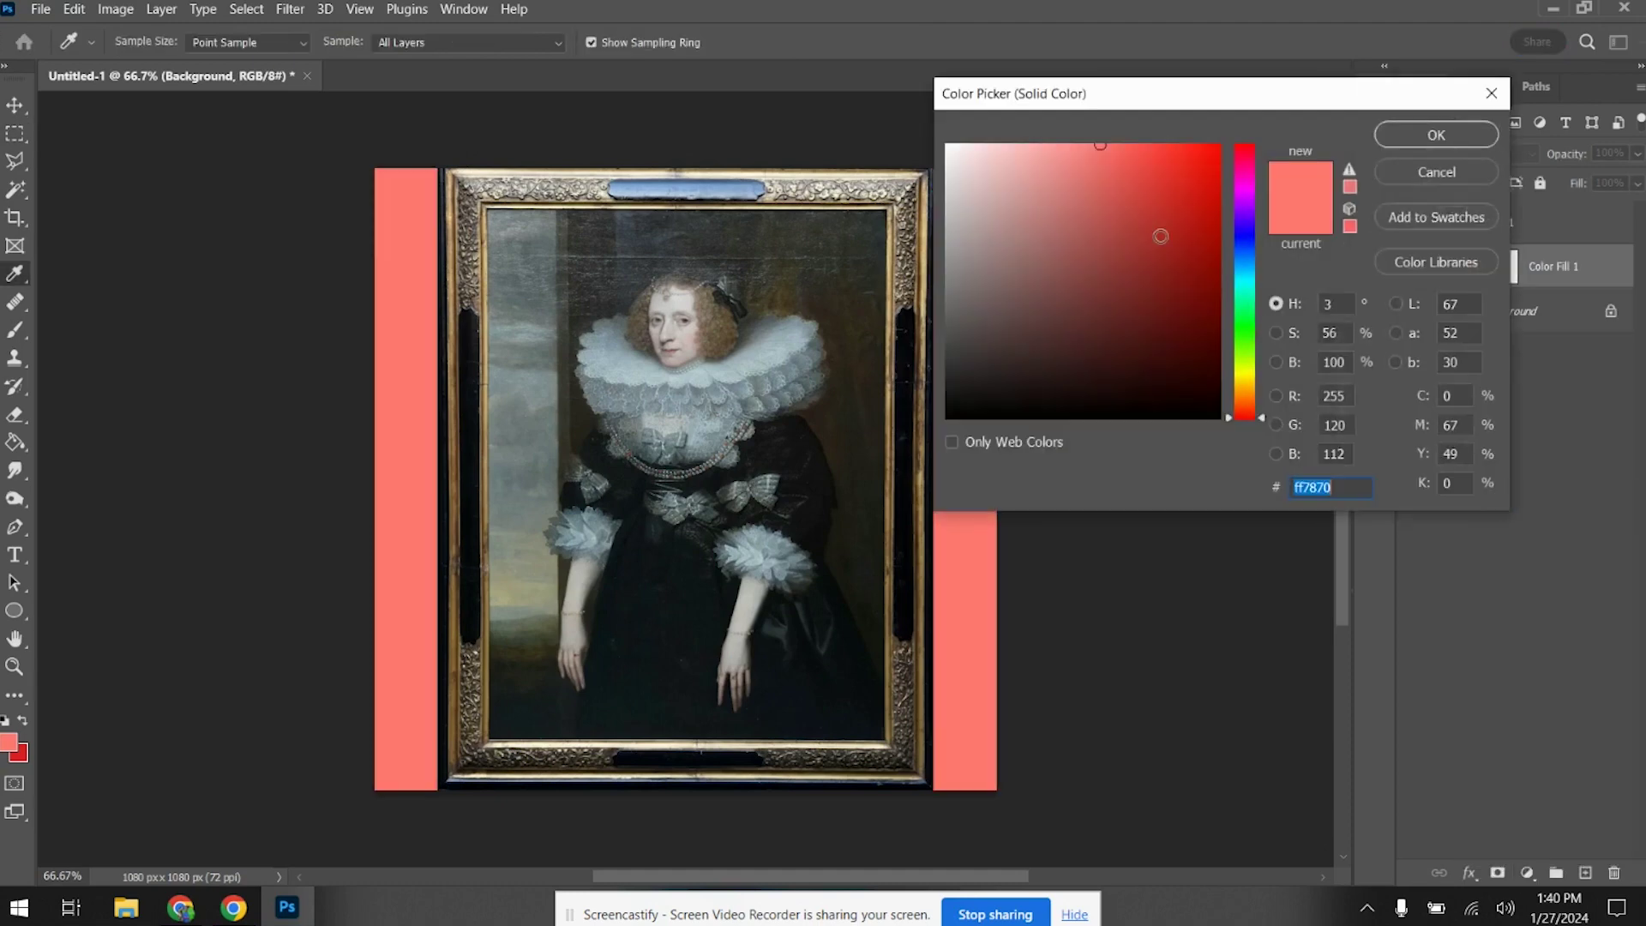
left_click(952, 410)
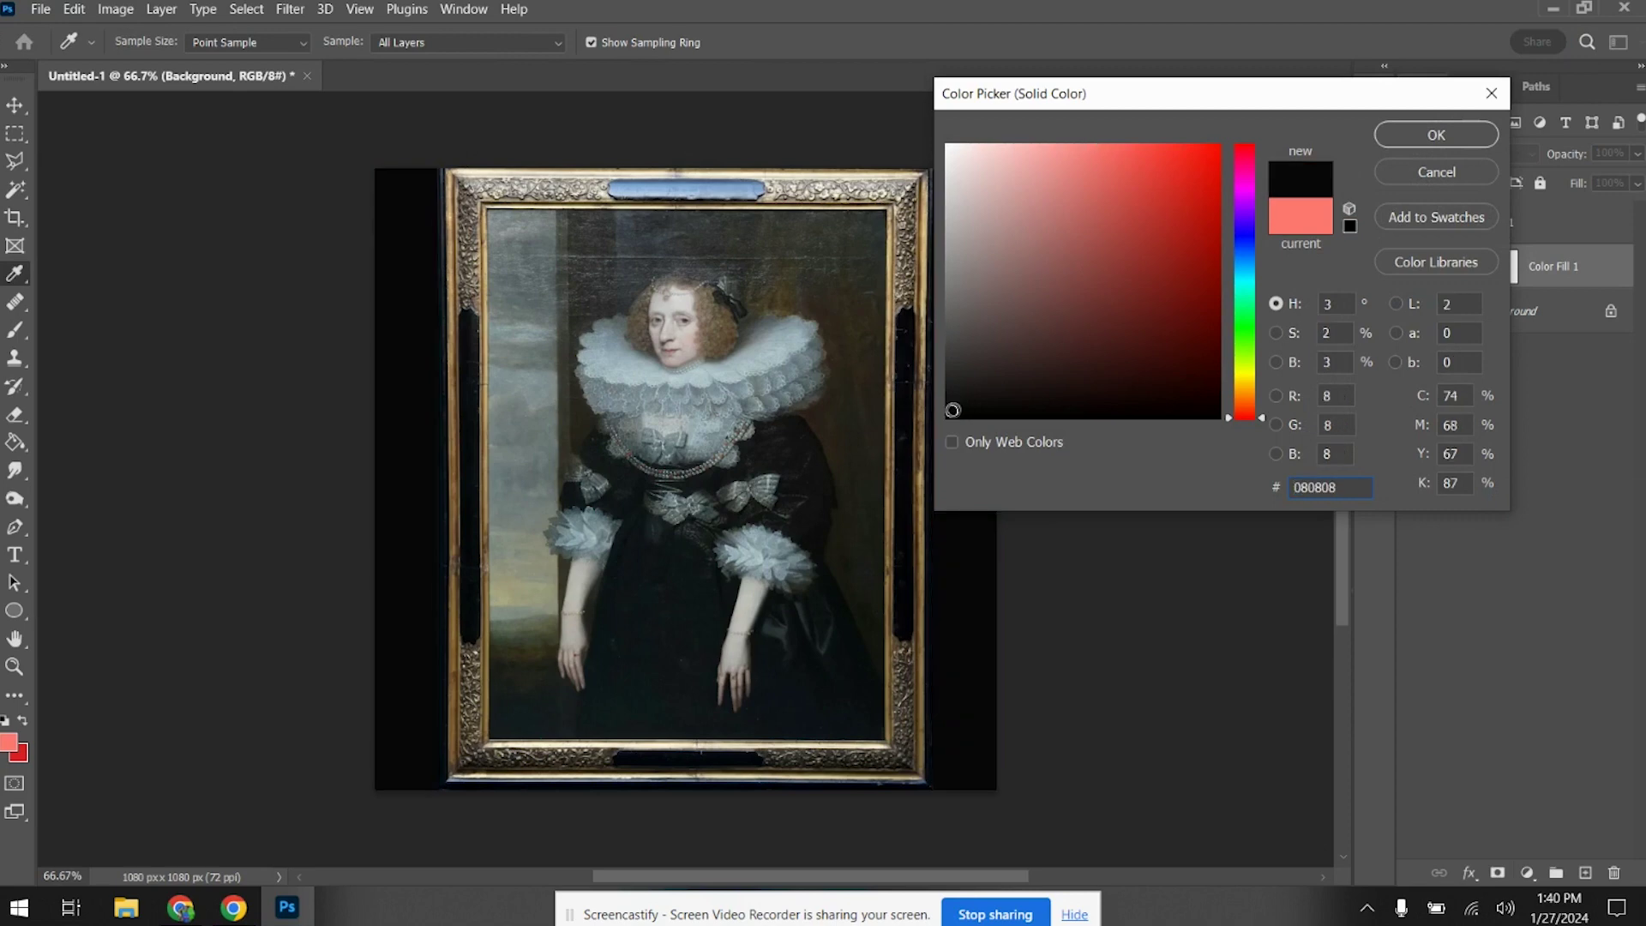
left_click(1472, 141)
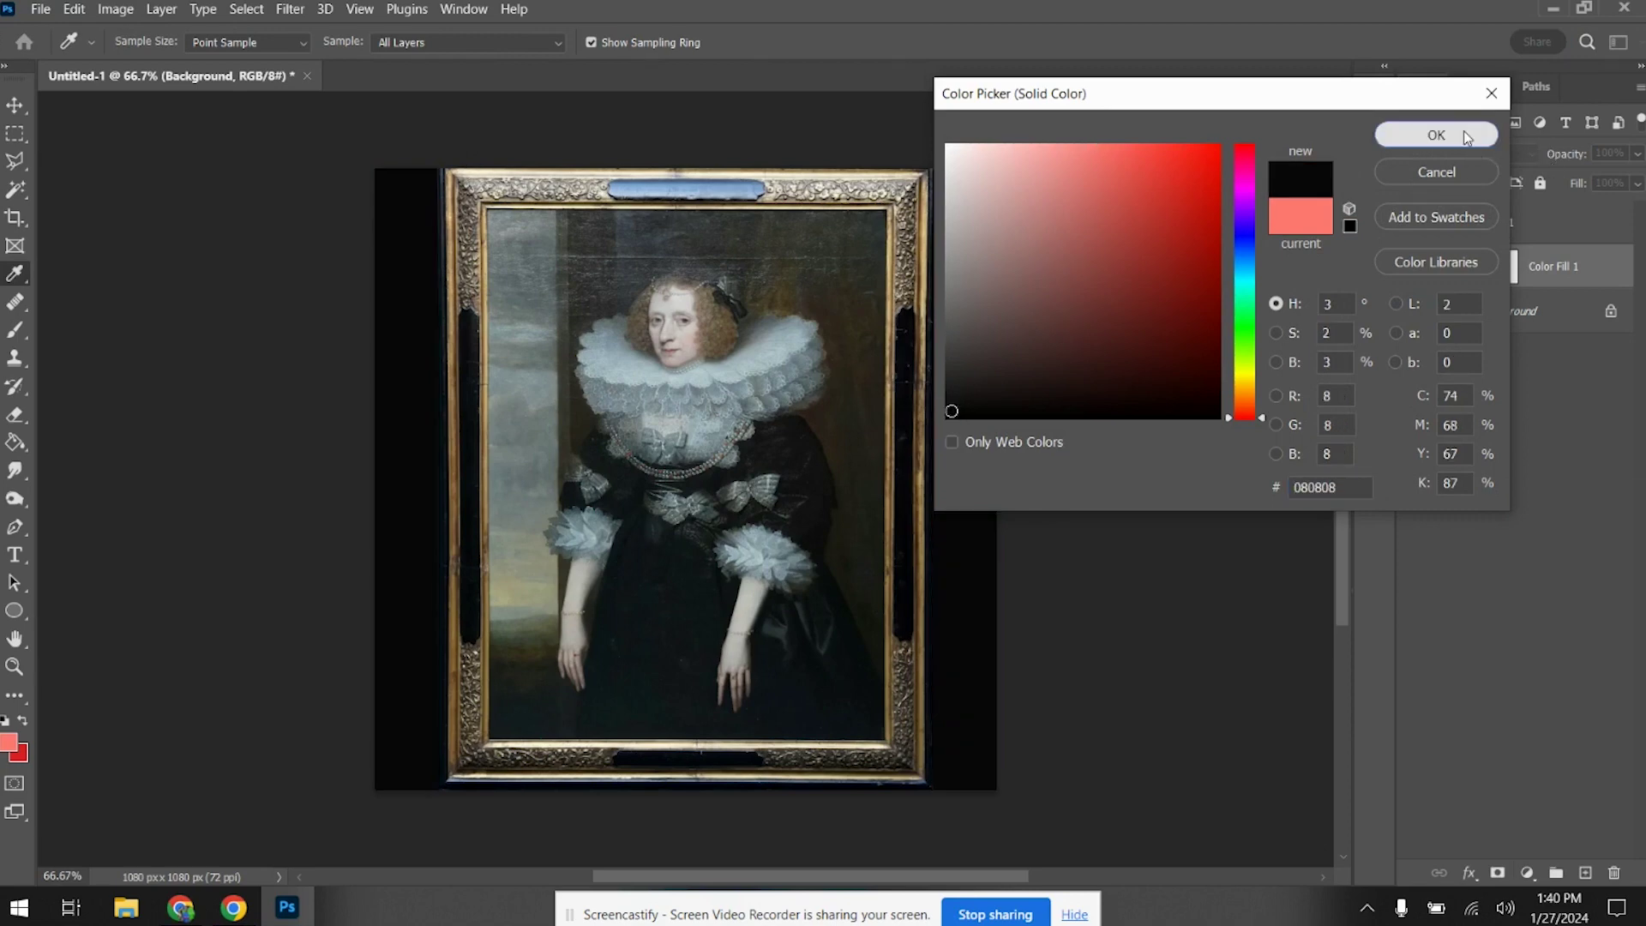
Add a Gradient Map adjustment layer above the color fill and set its starting color stop to near-black 010101
left_click(1527, 874)
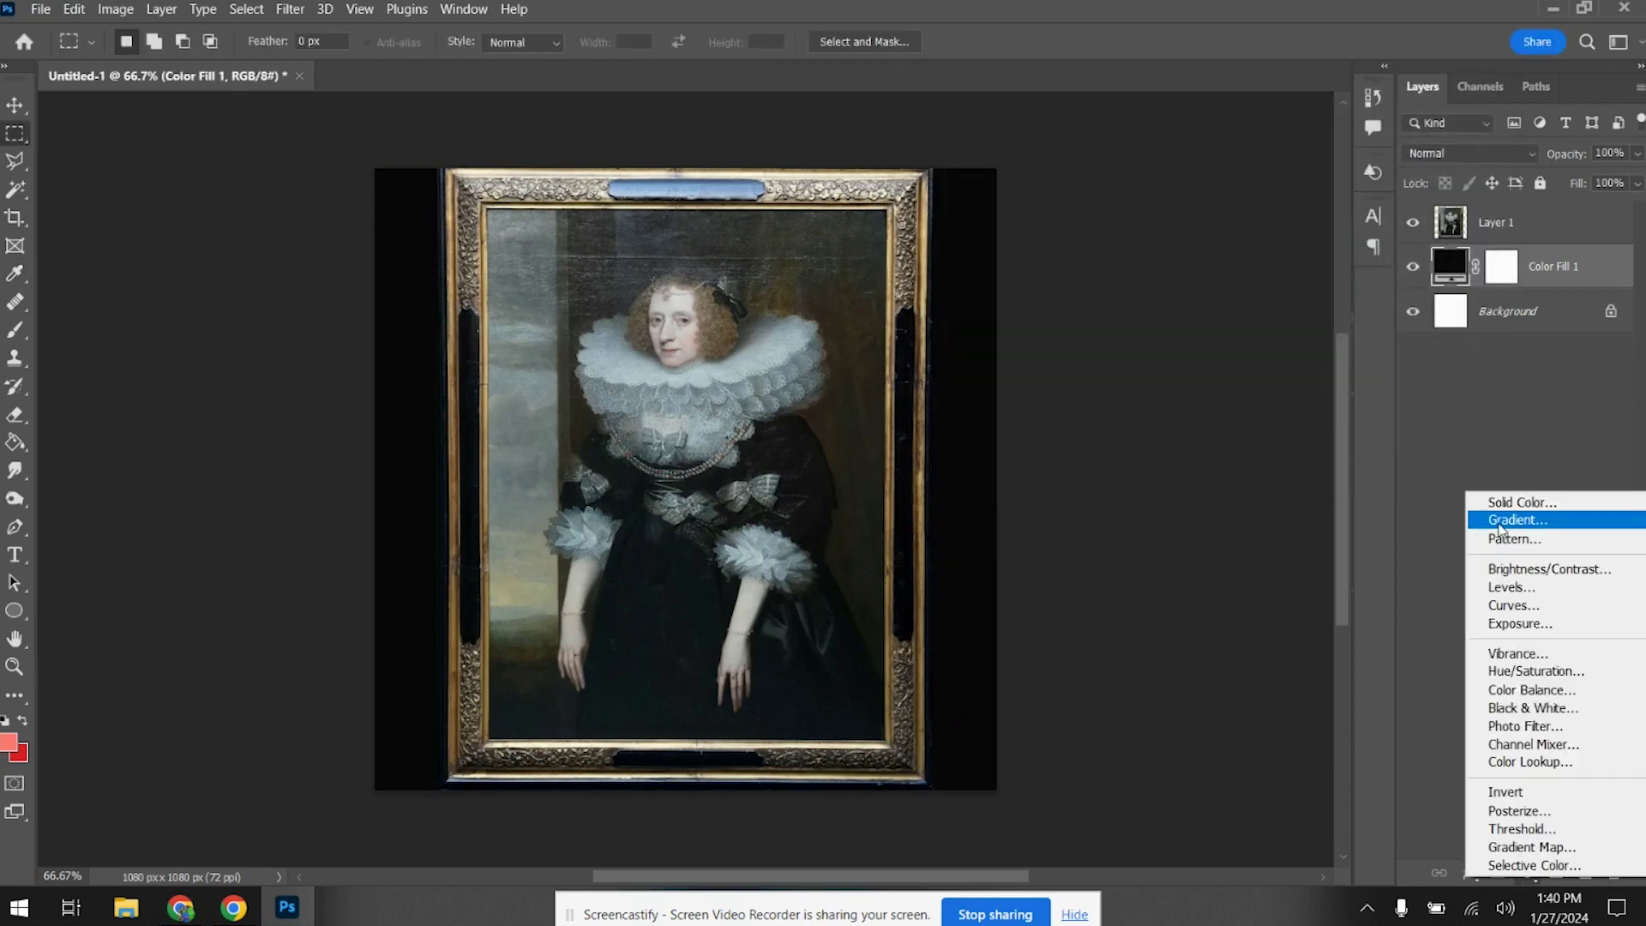
left_click(1533, 847)
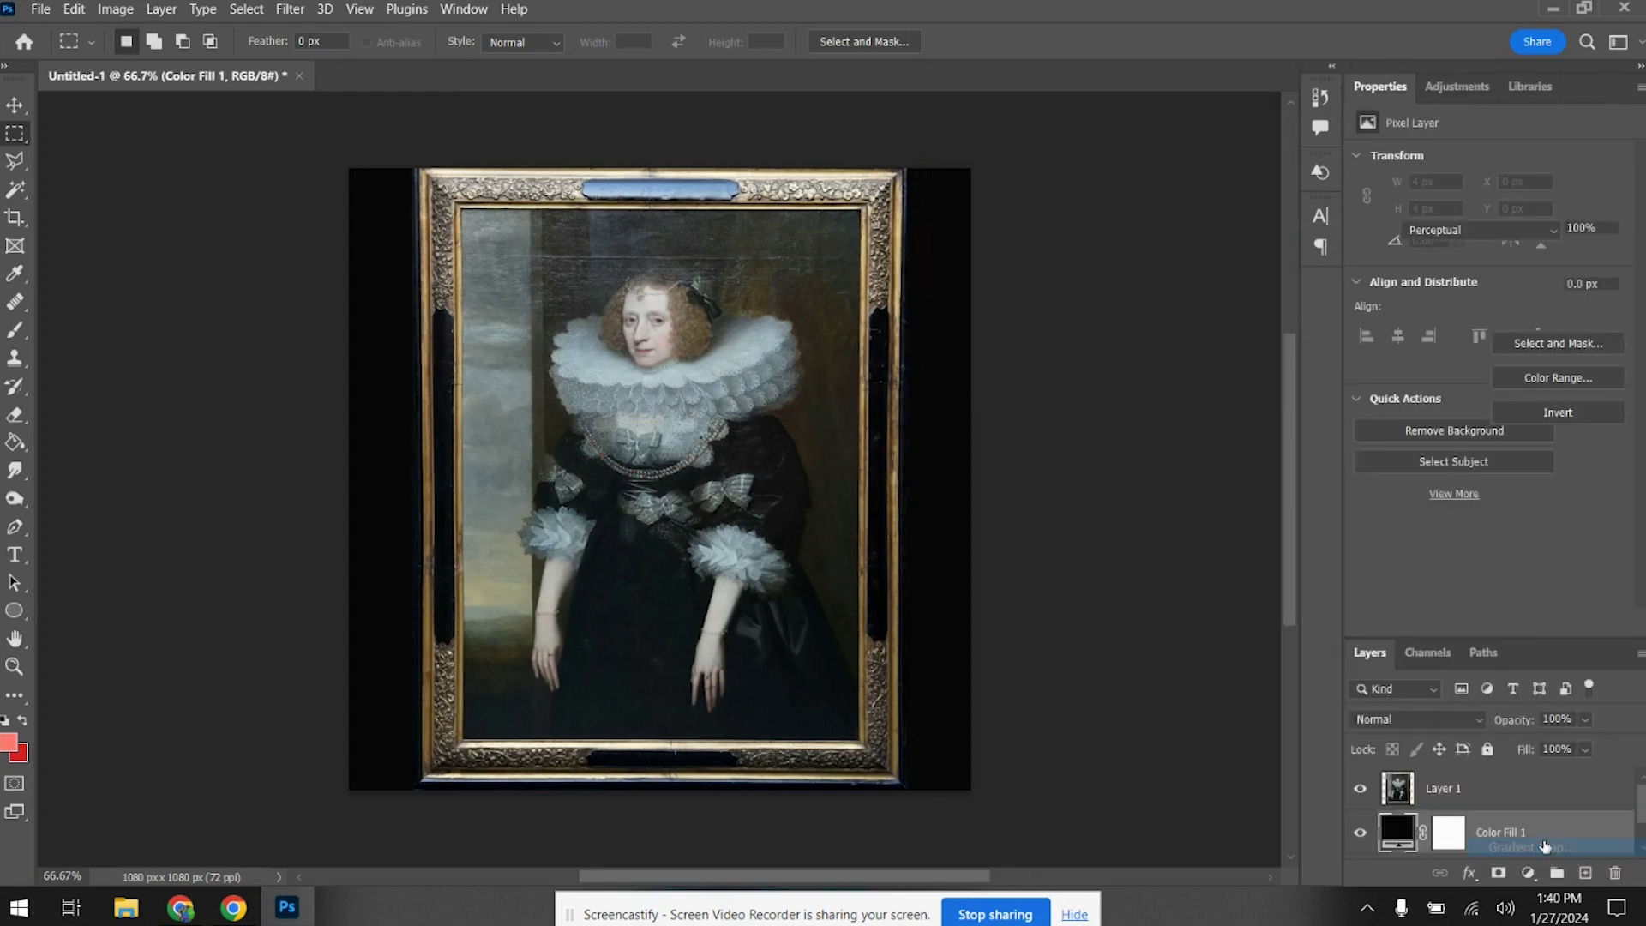
left_click(1465, 167)
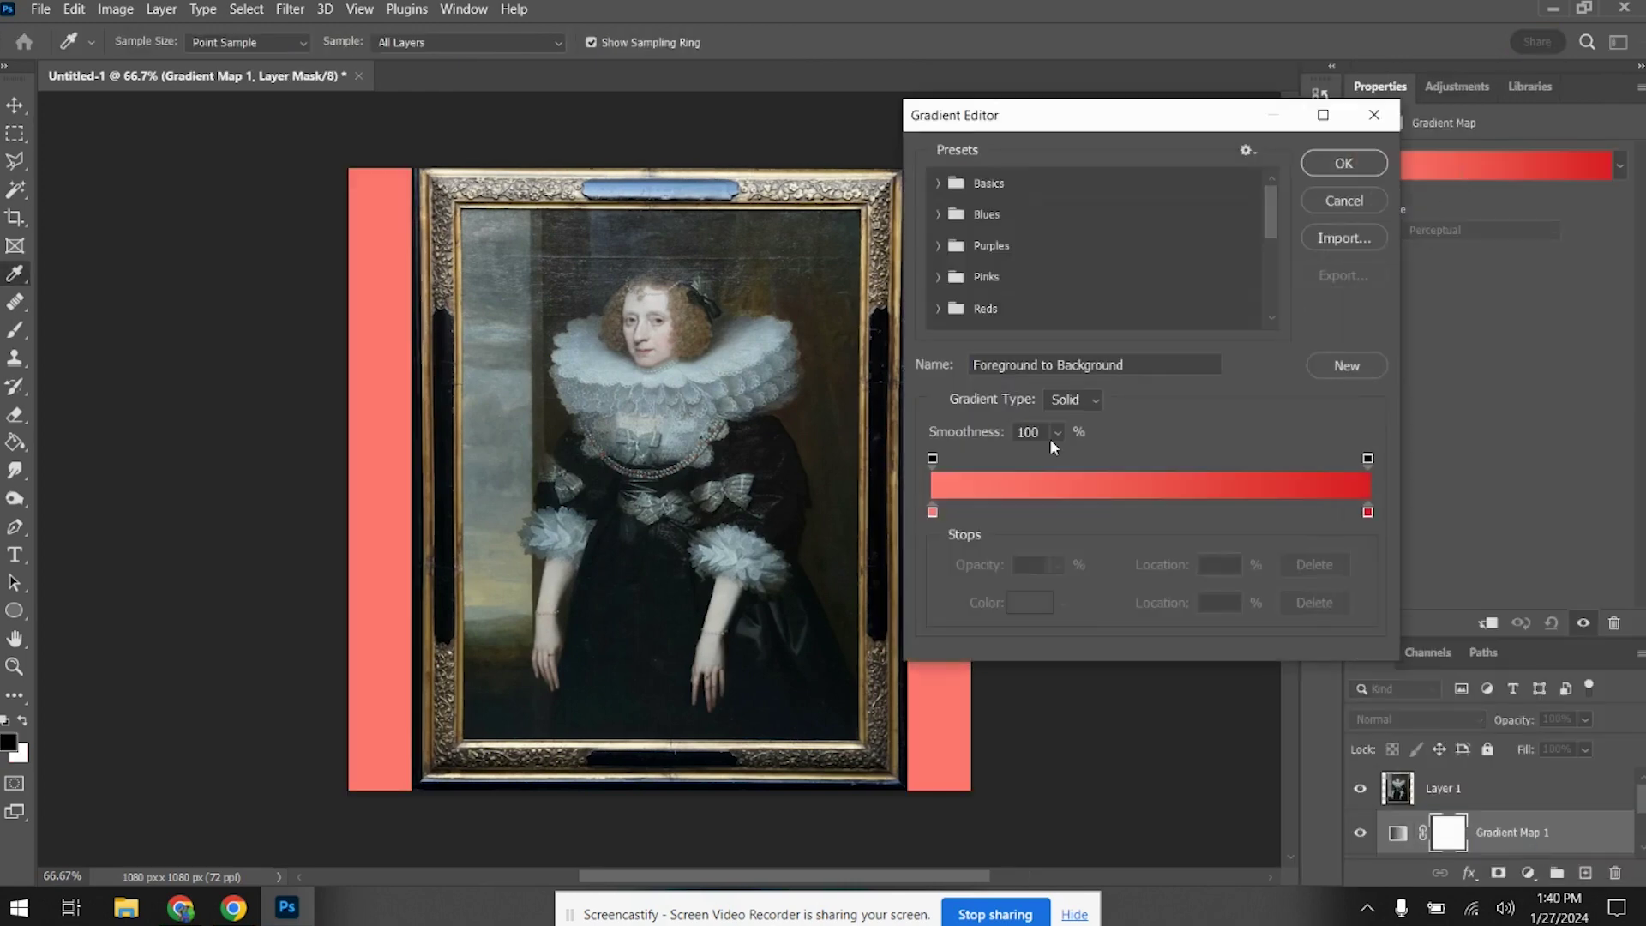
left_click(933, 512)
left_click(1022, 604)
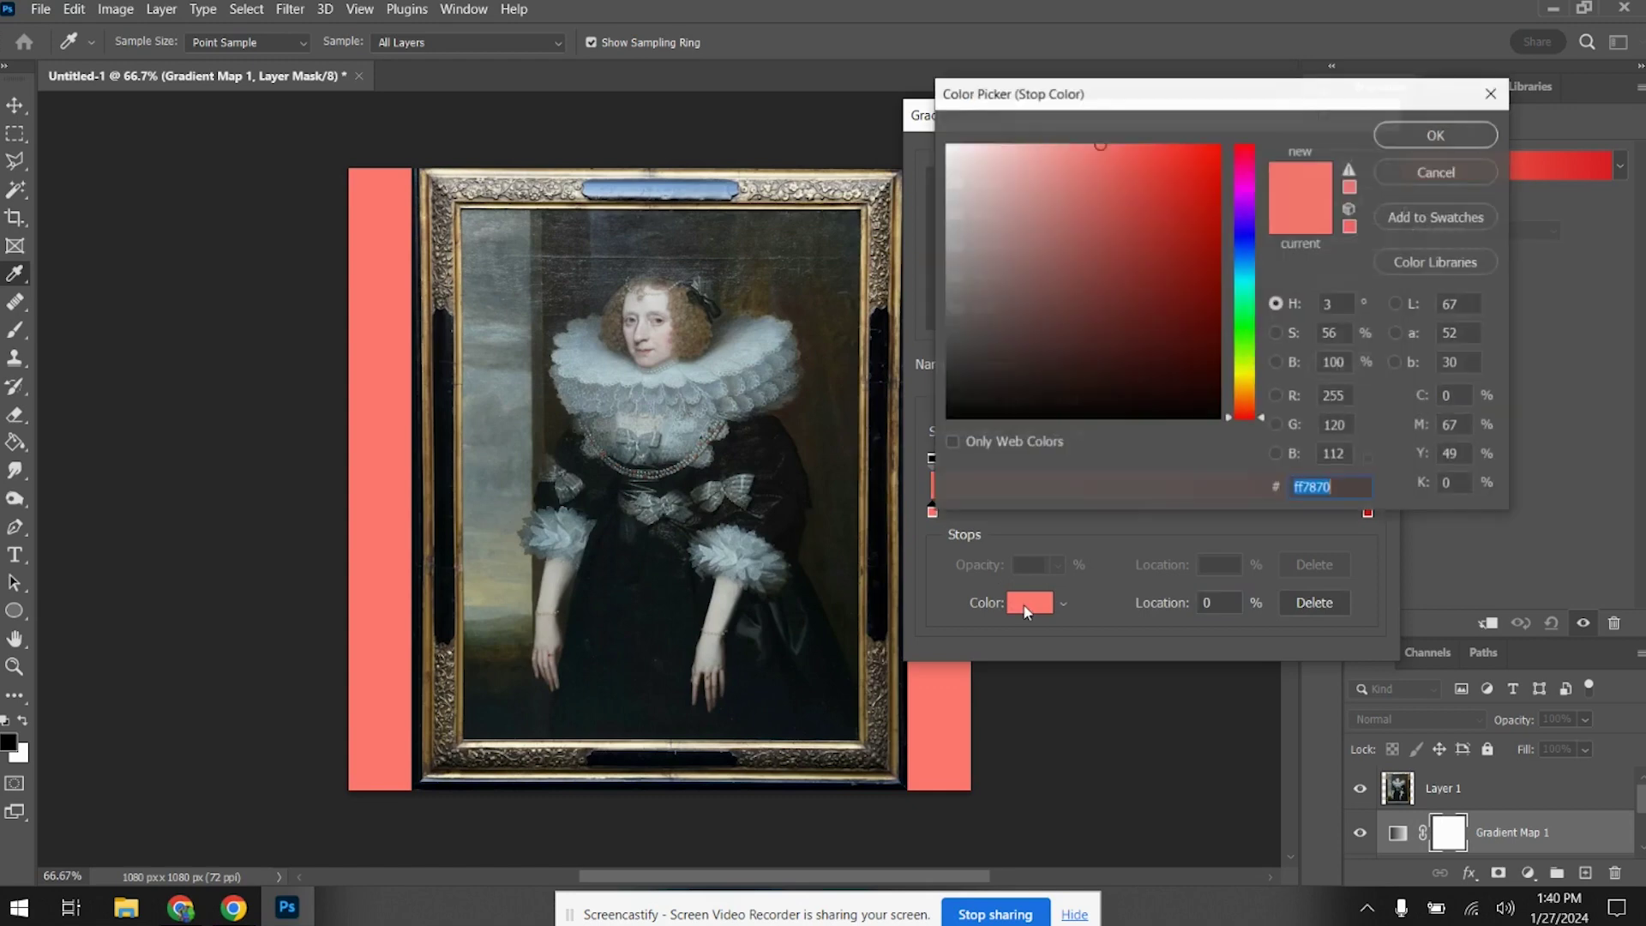
left_click(954, 416)
left_click(1429, 133)
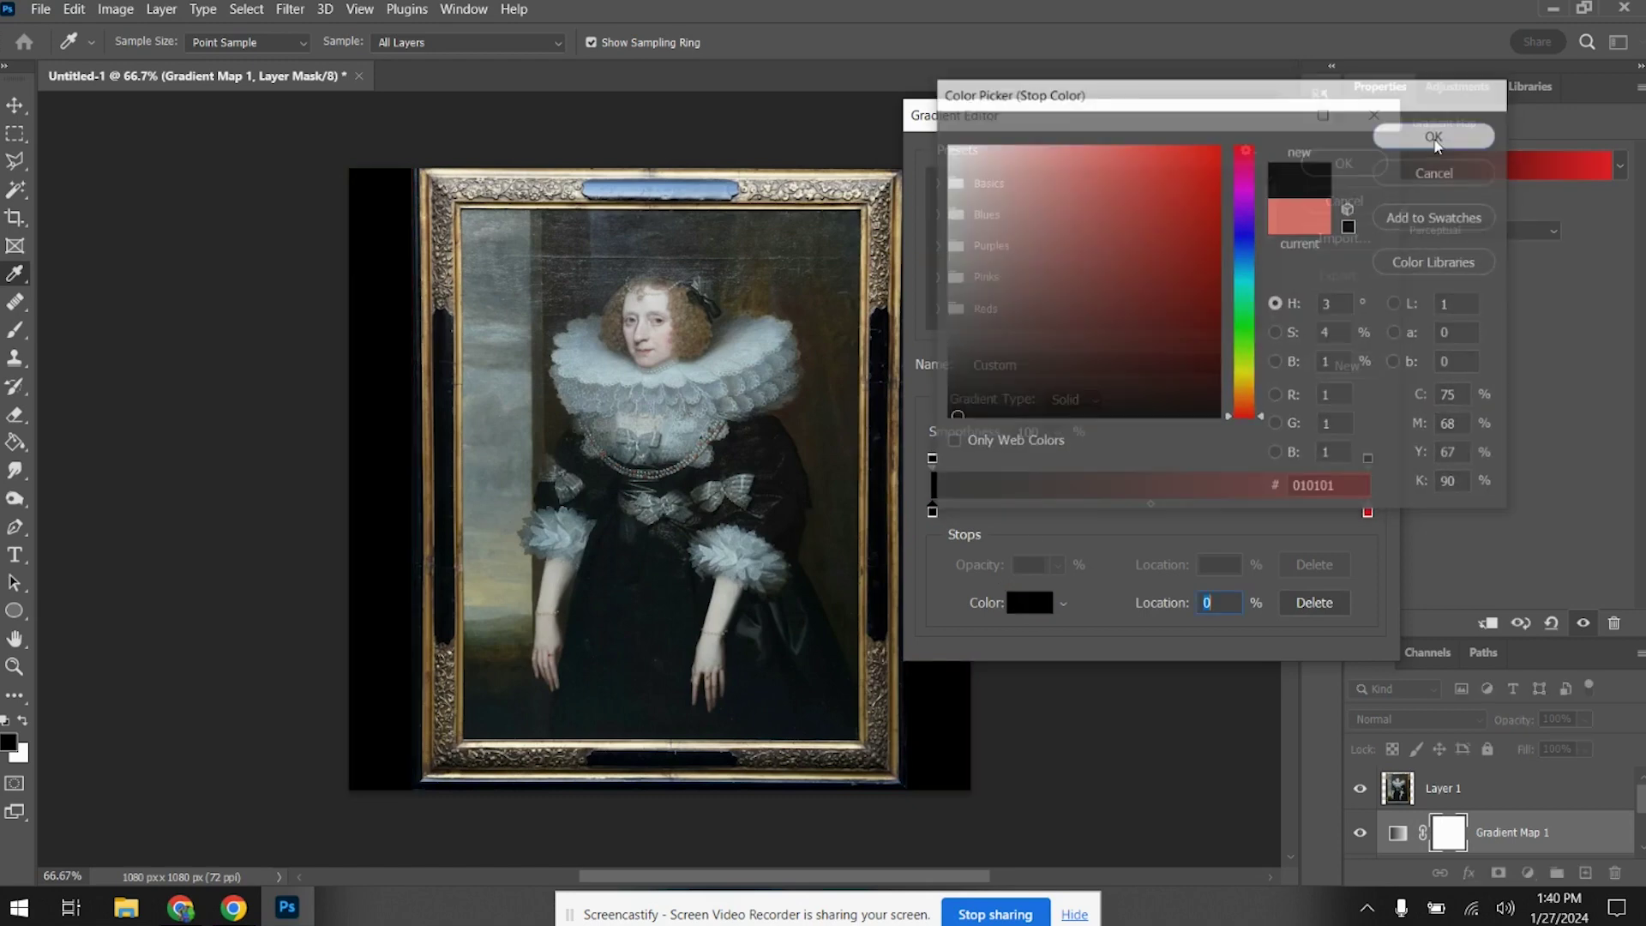
Set the gradient map's end color stop to white ffffff and accept the gradient
left_click(1367, 514)
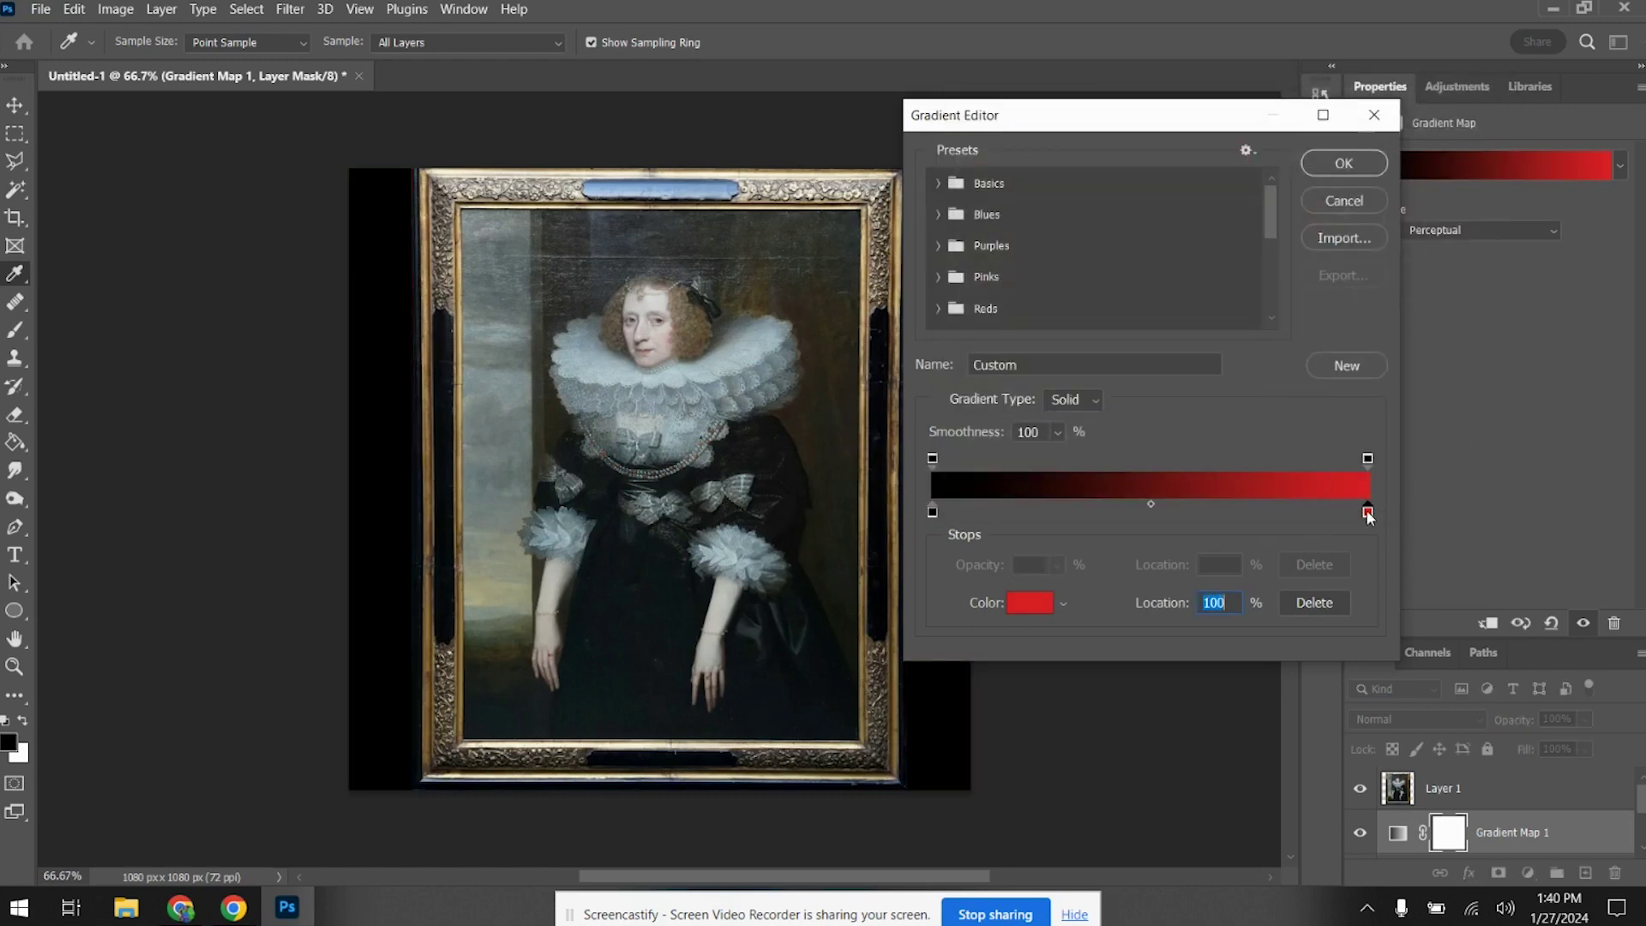
left_click(1029, 602)
type("ffffff")
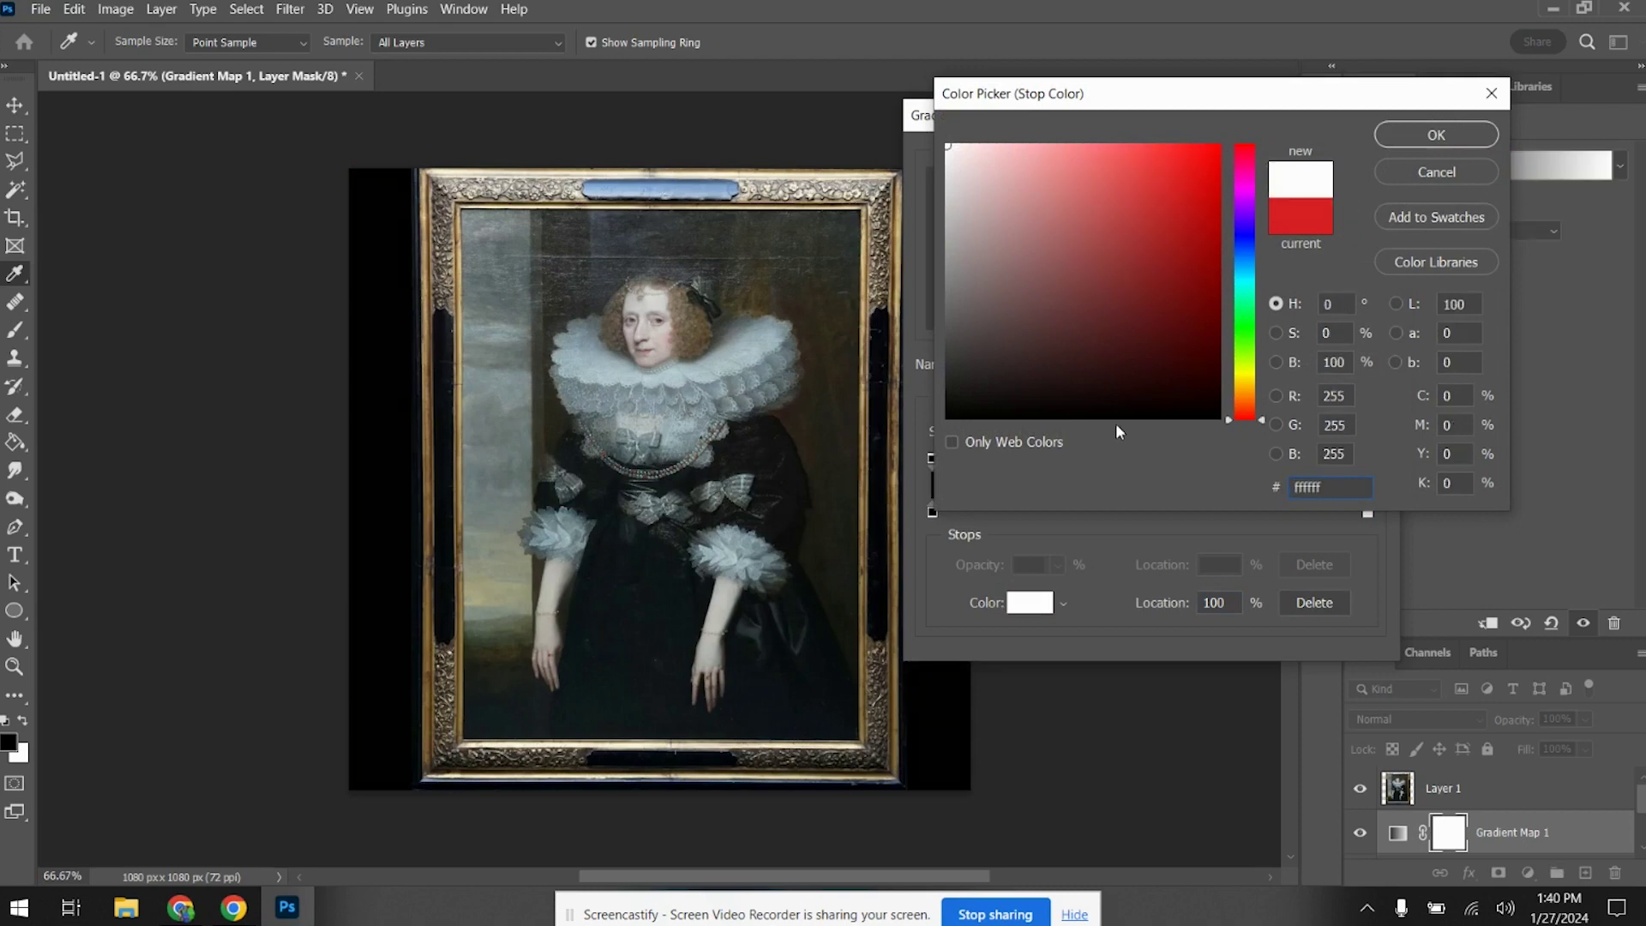
left_click(1398, 136)
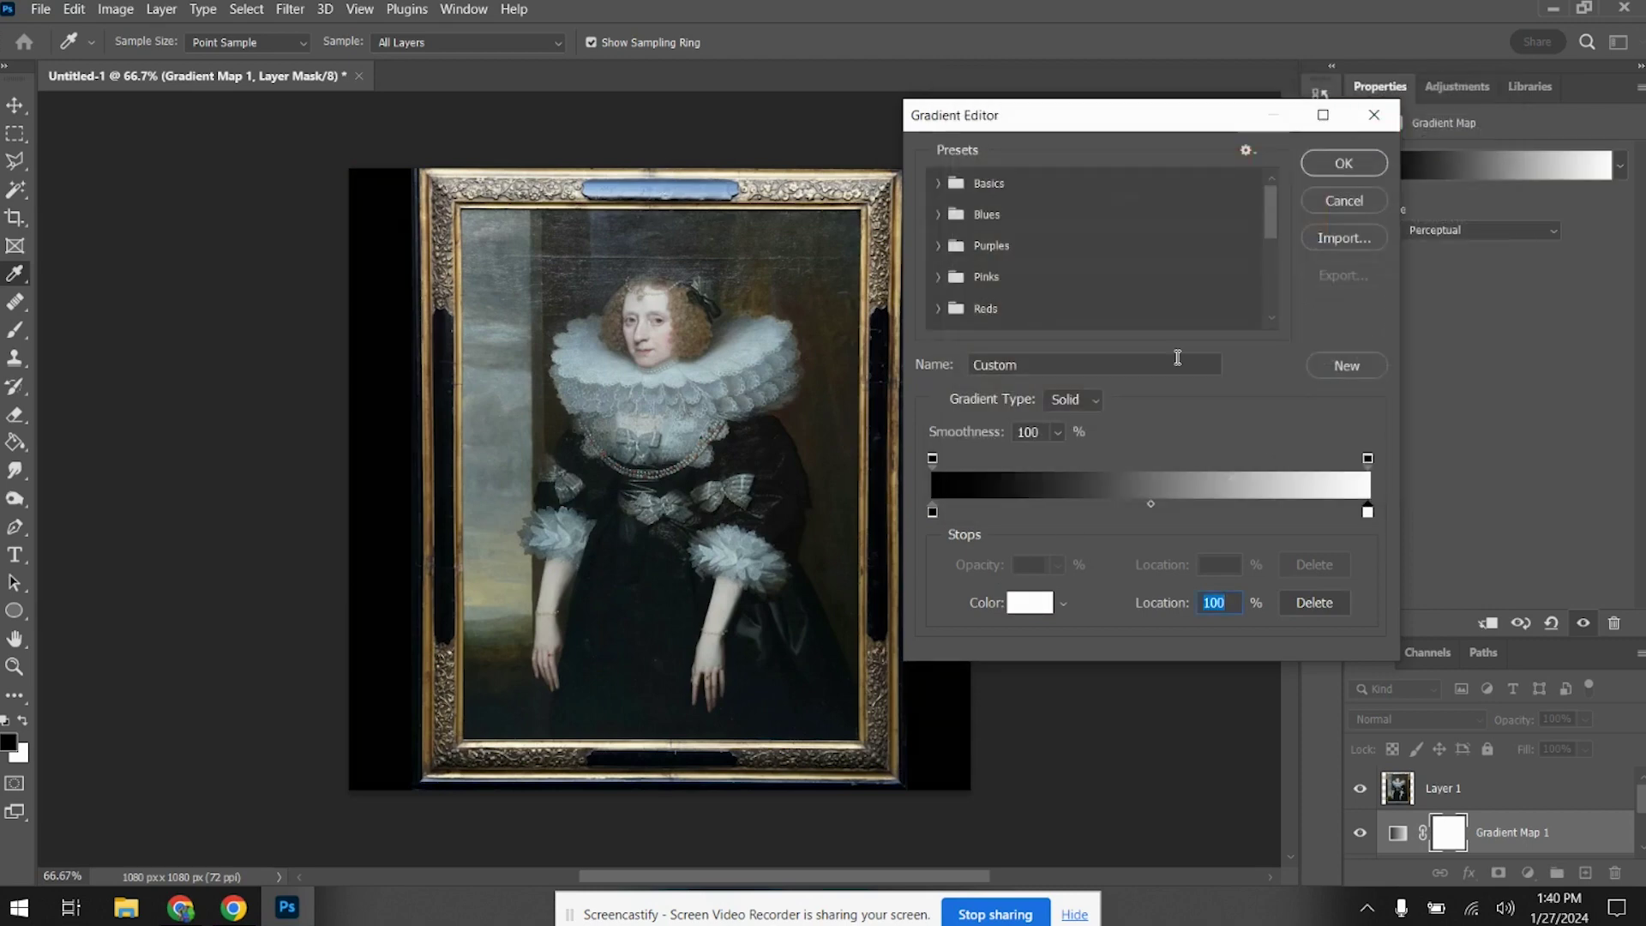
left_click(1344, 164)
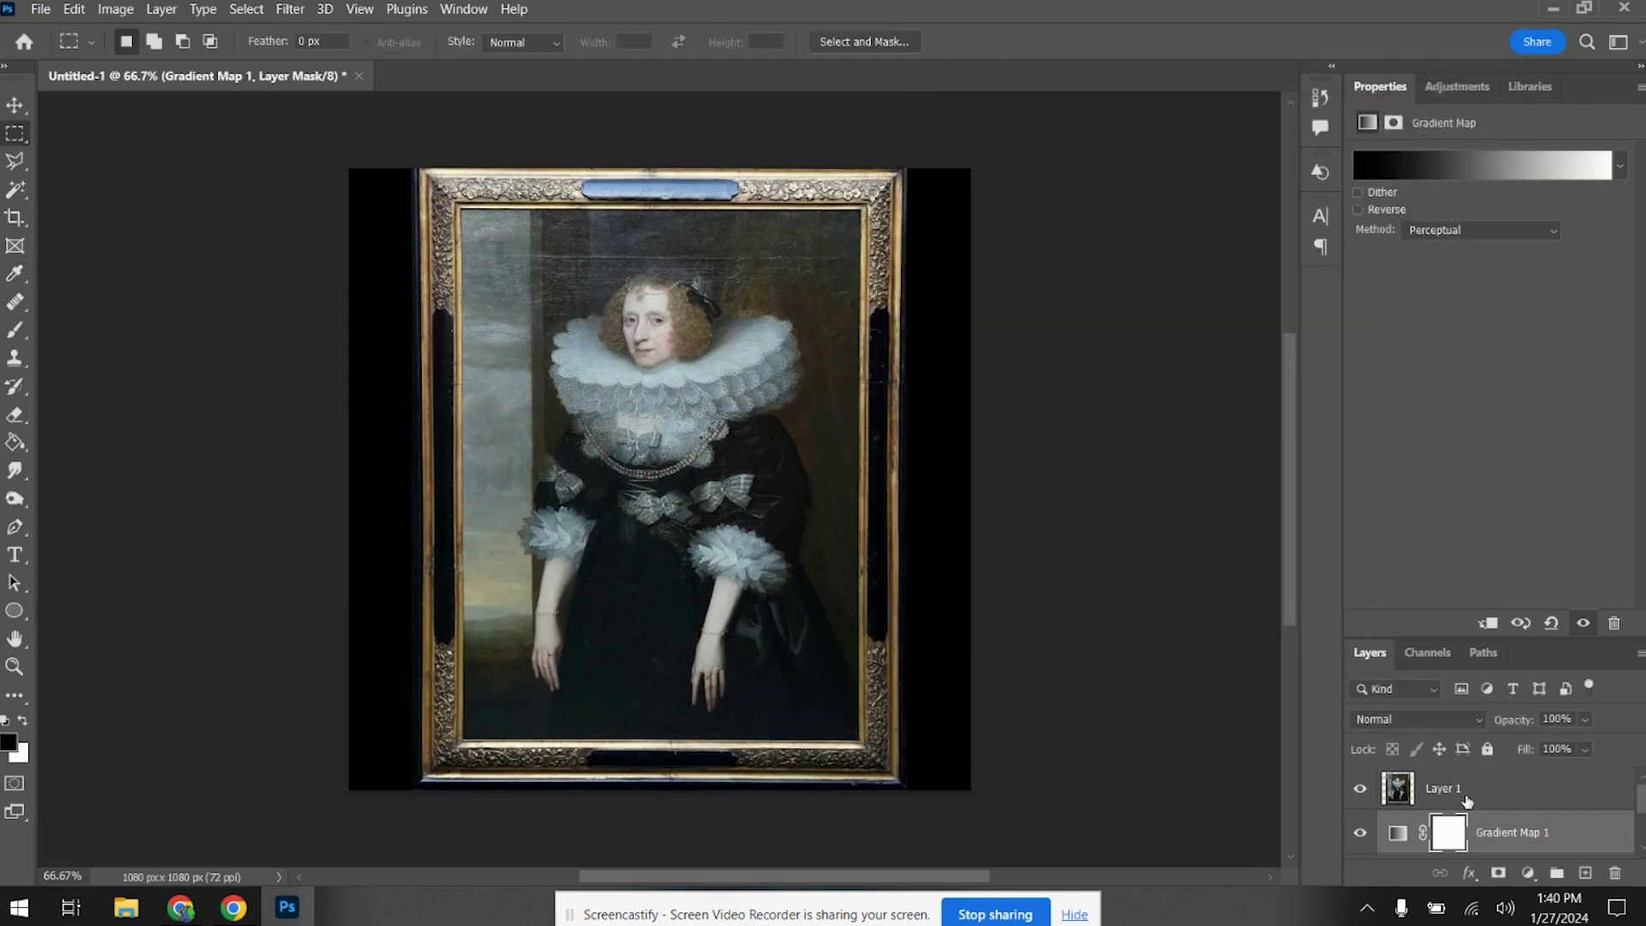
Try the gradient map above the portrait layer, and remove both the adjustment and the opened Properties panel
left_click_drag(1493, 787, 1499, 844)
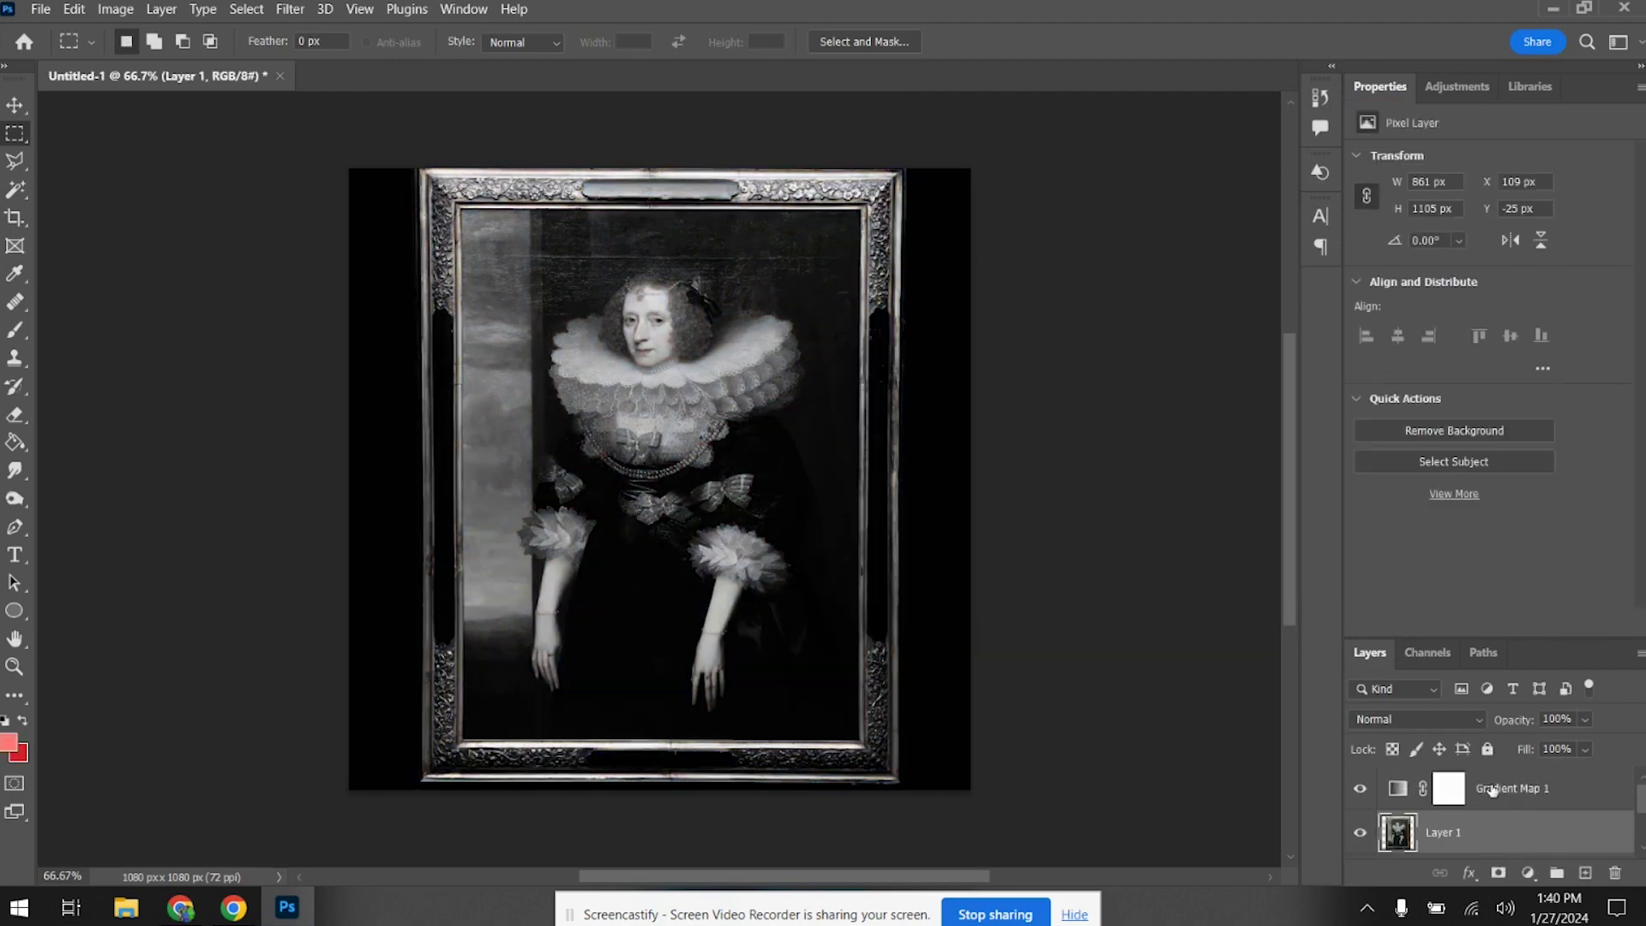
left_click_drag(1570, 794, 1427, 755)
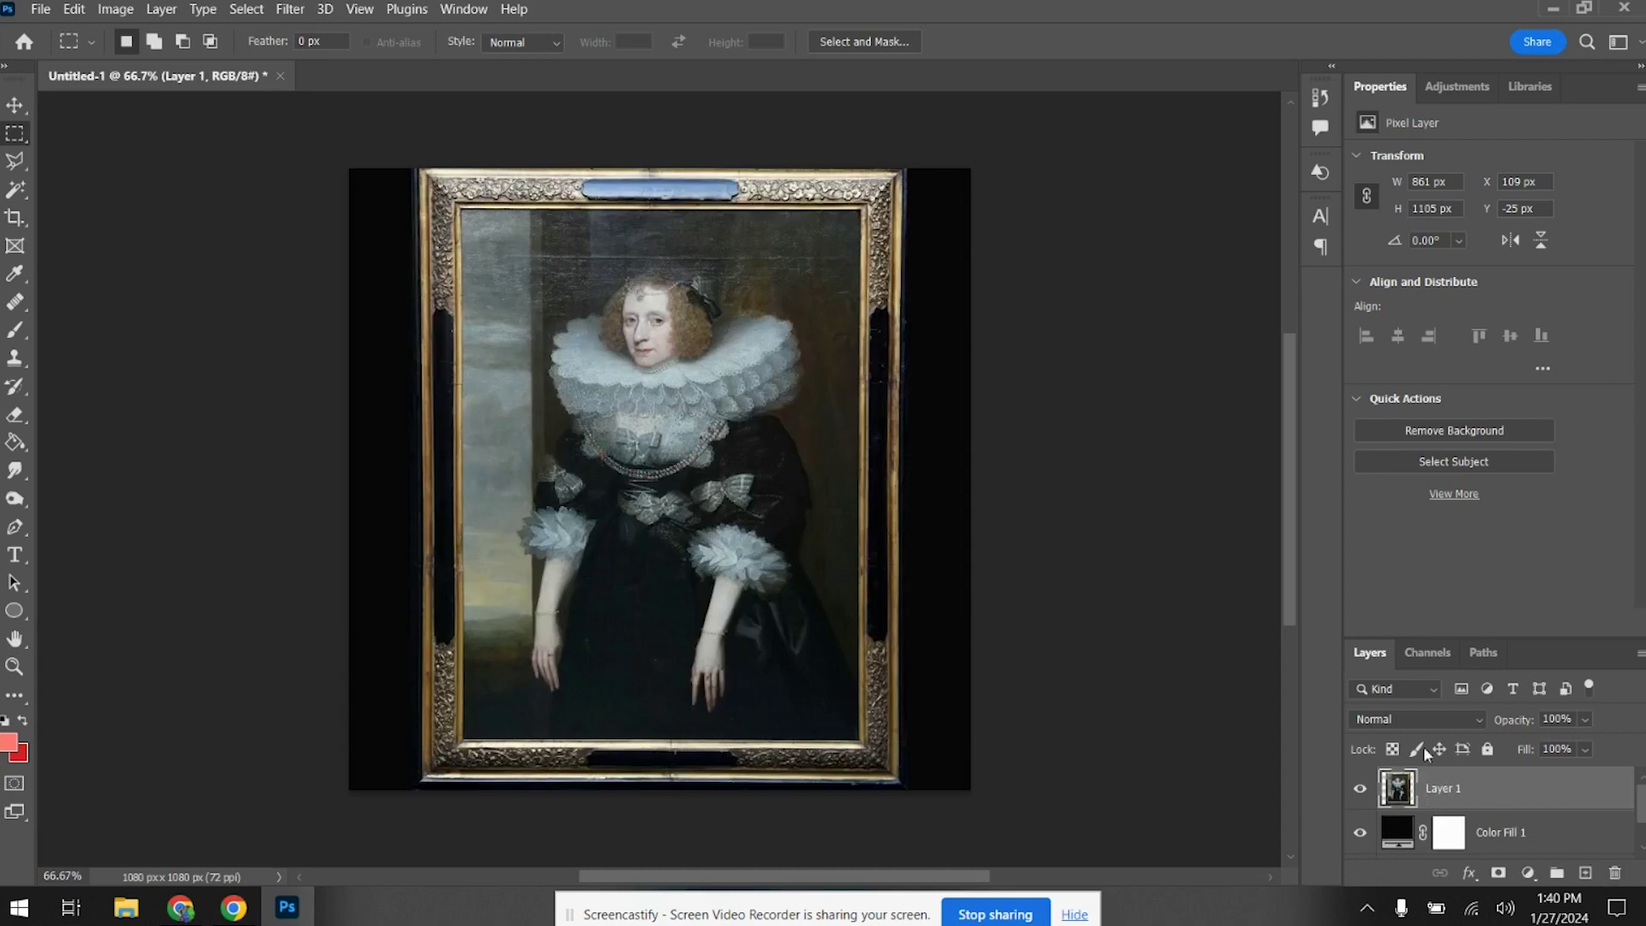
left_click(451, 11)
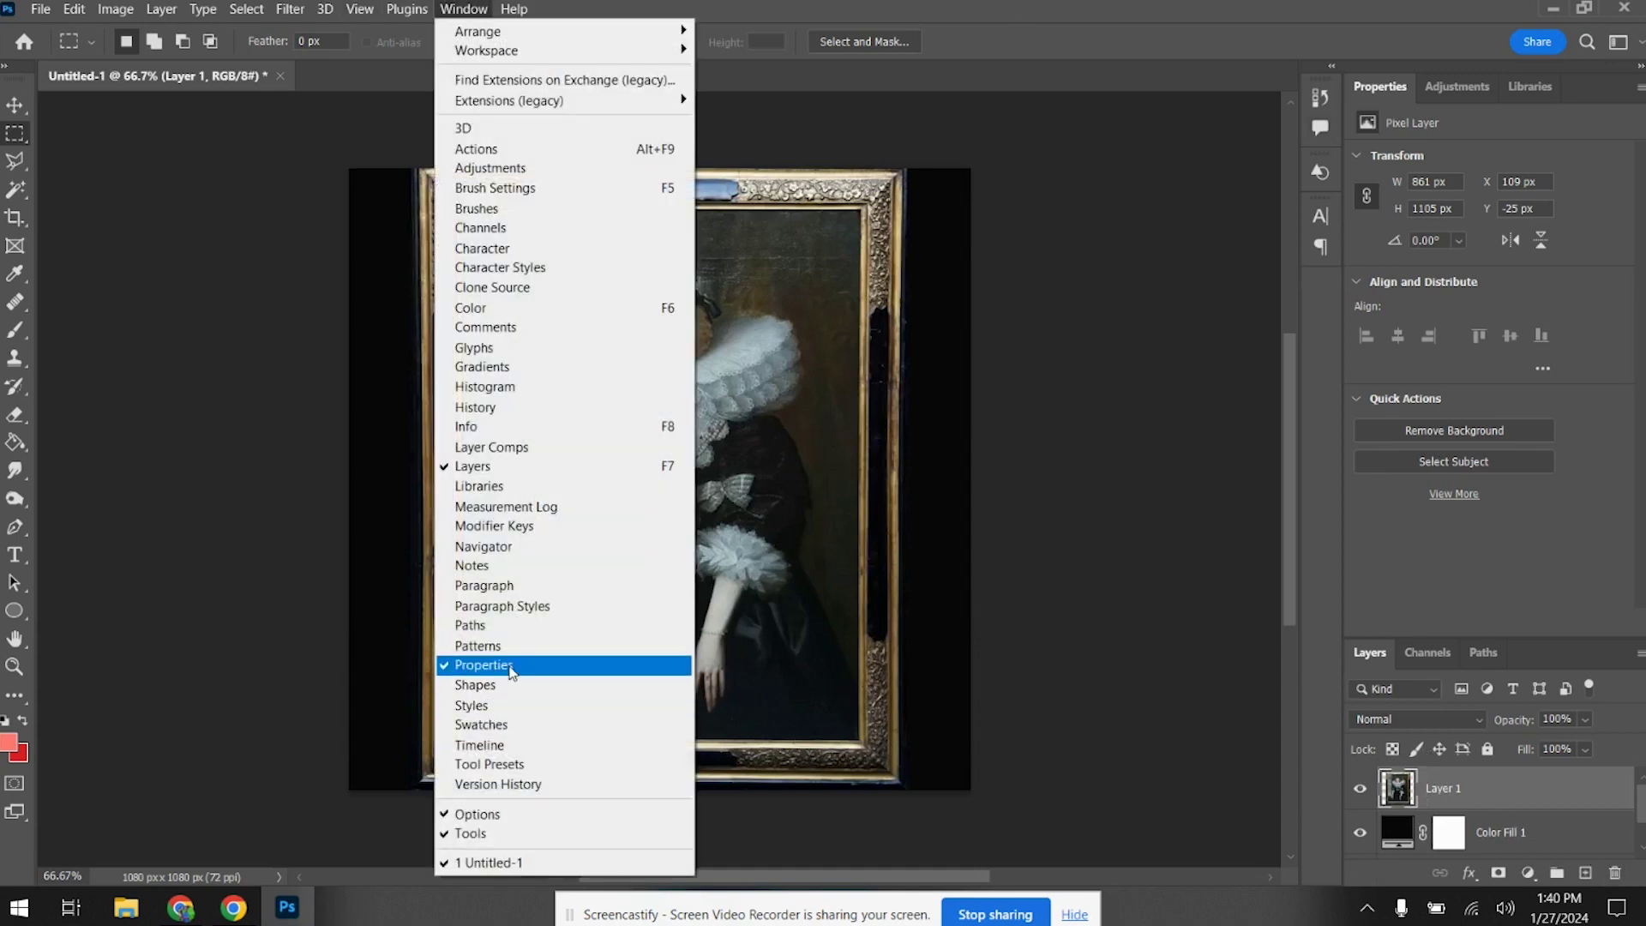
left_click(512, 666)
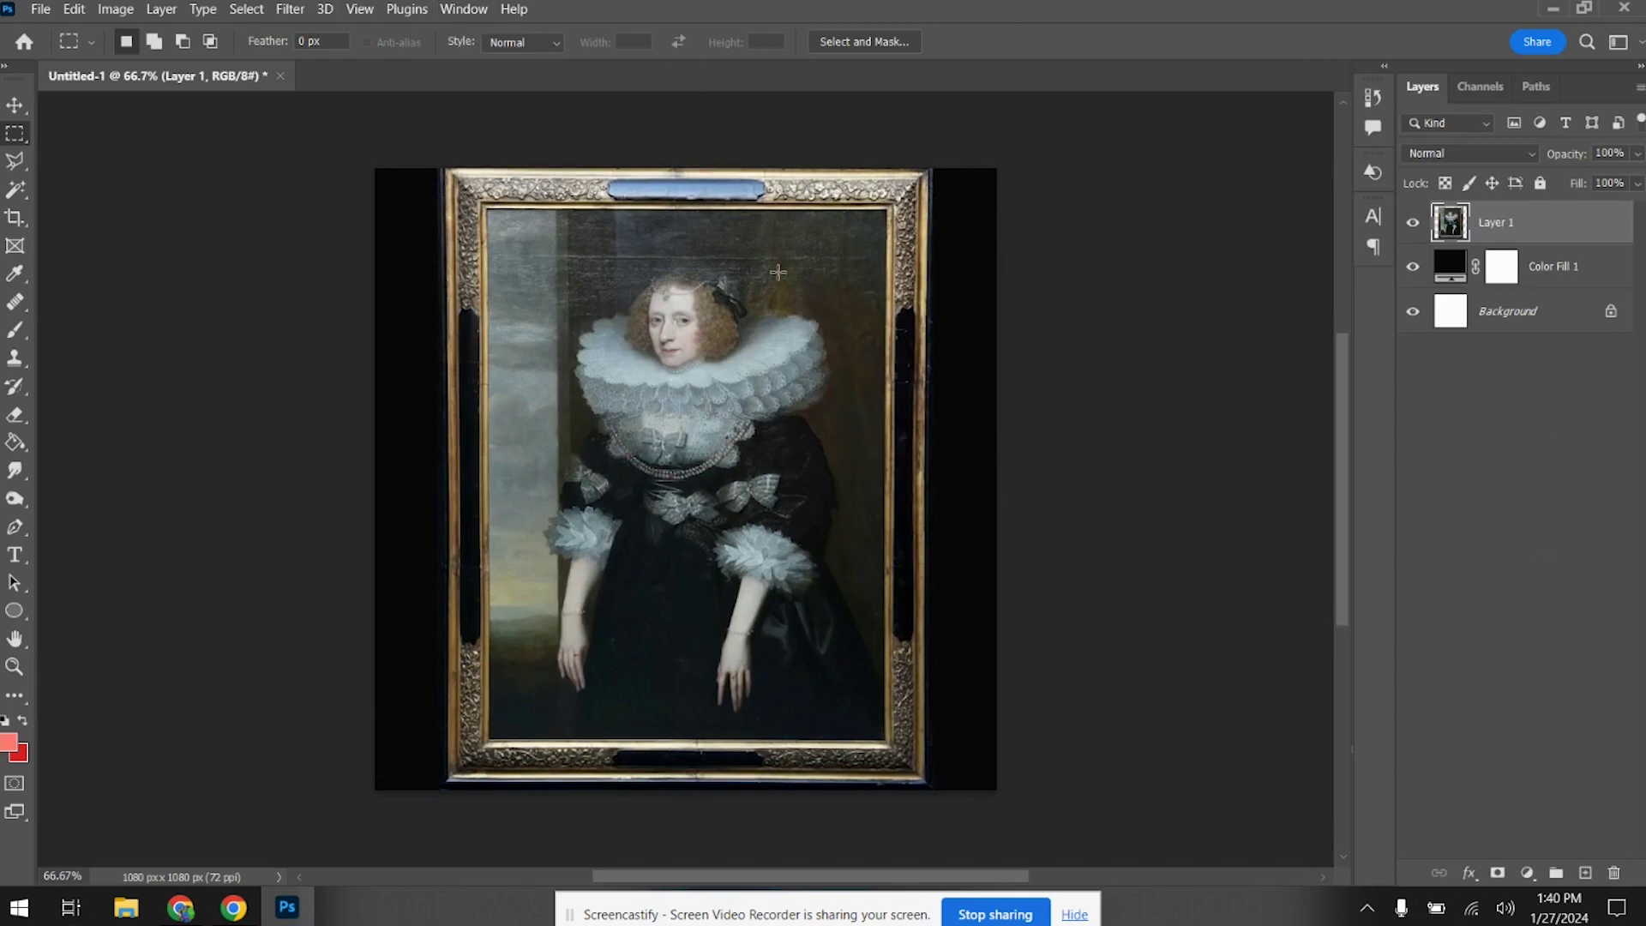
scroll(778, 272, "up", 3)
scroll(777, 272, "down", 1)
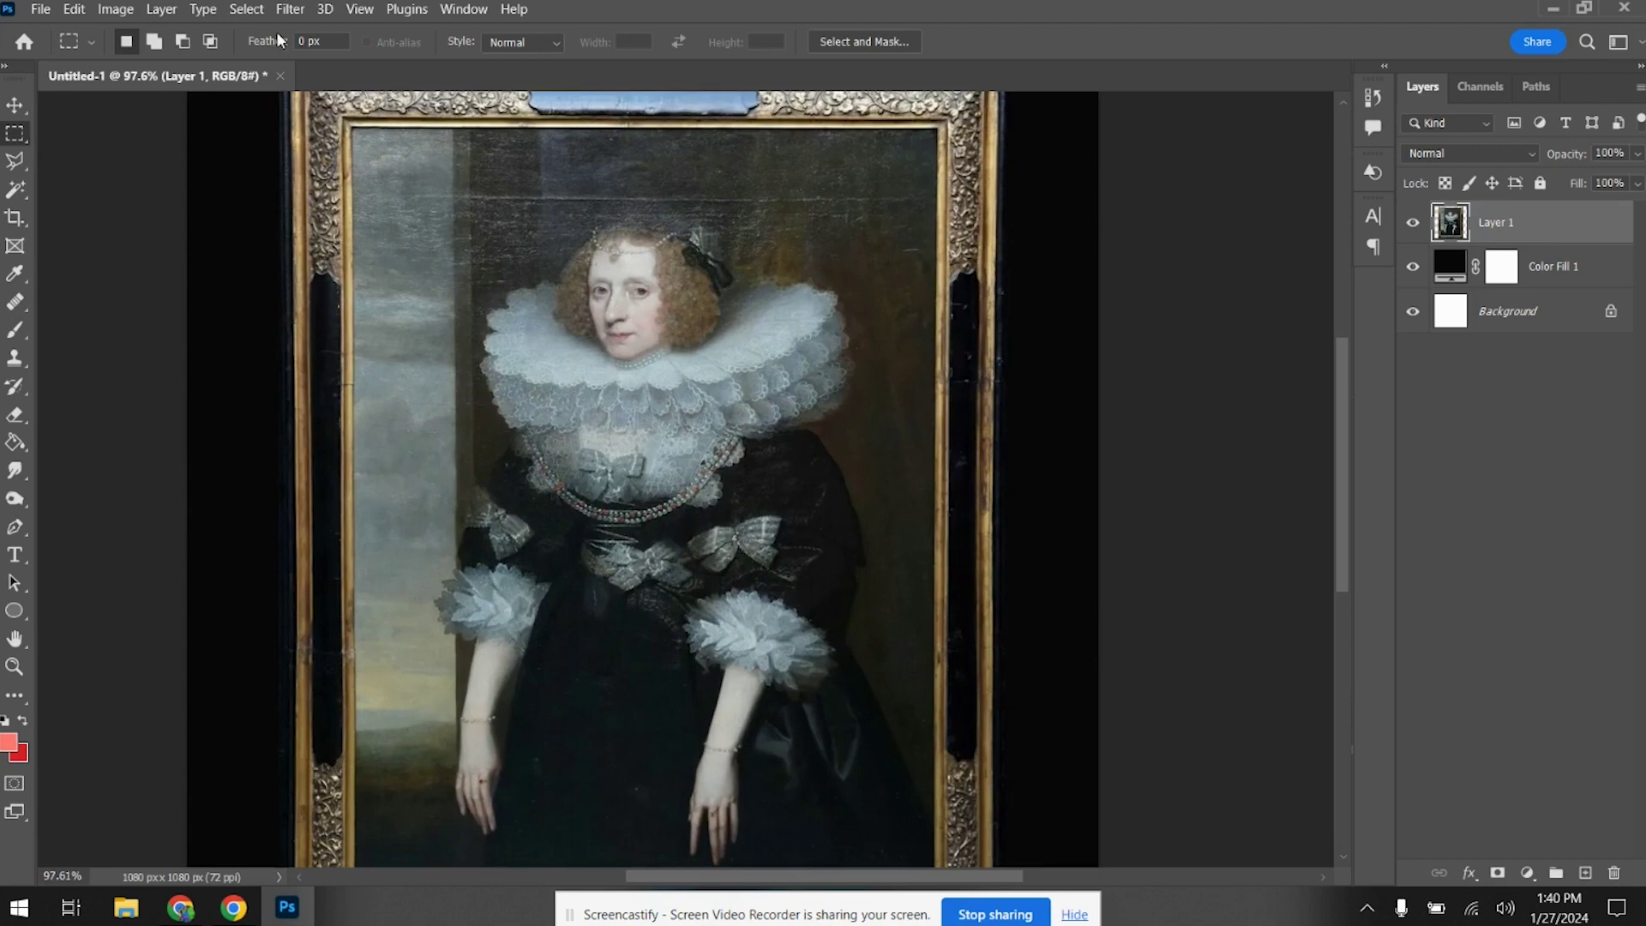
left_click(41, 10)
left_click(52, 48)
left_click(427, 220)
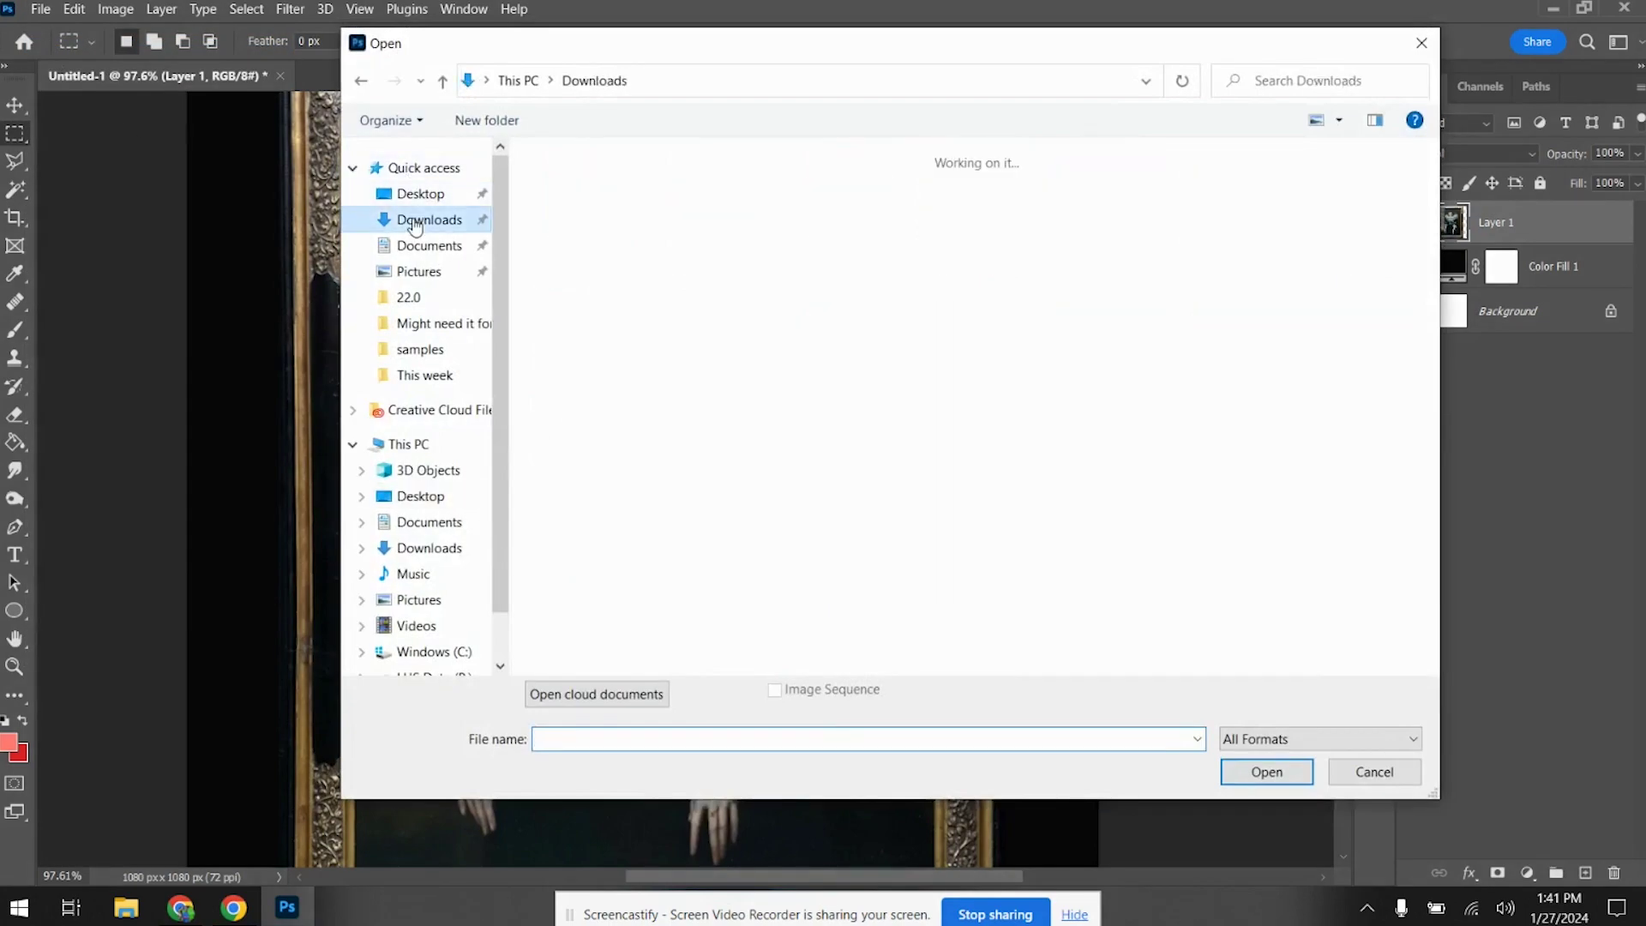
left_click_drag(916, 48, 1386, 29)
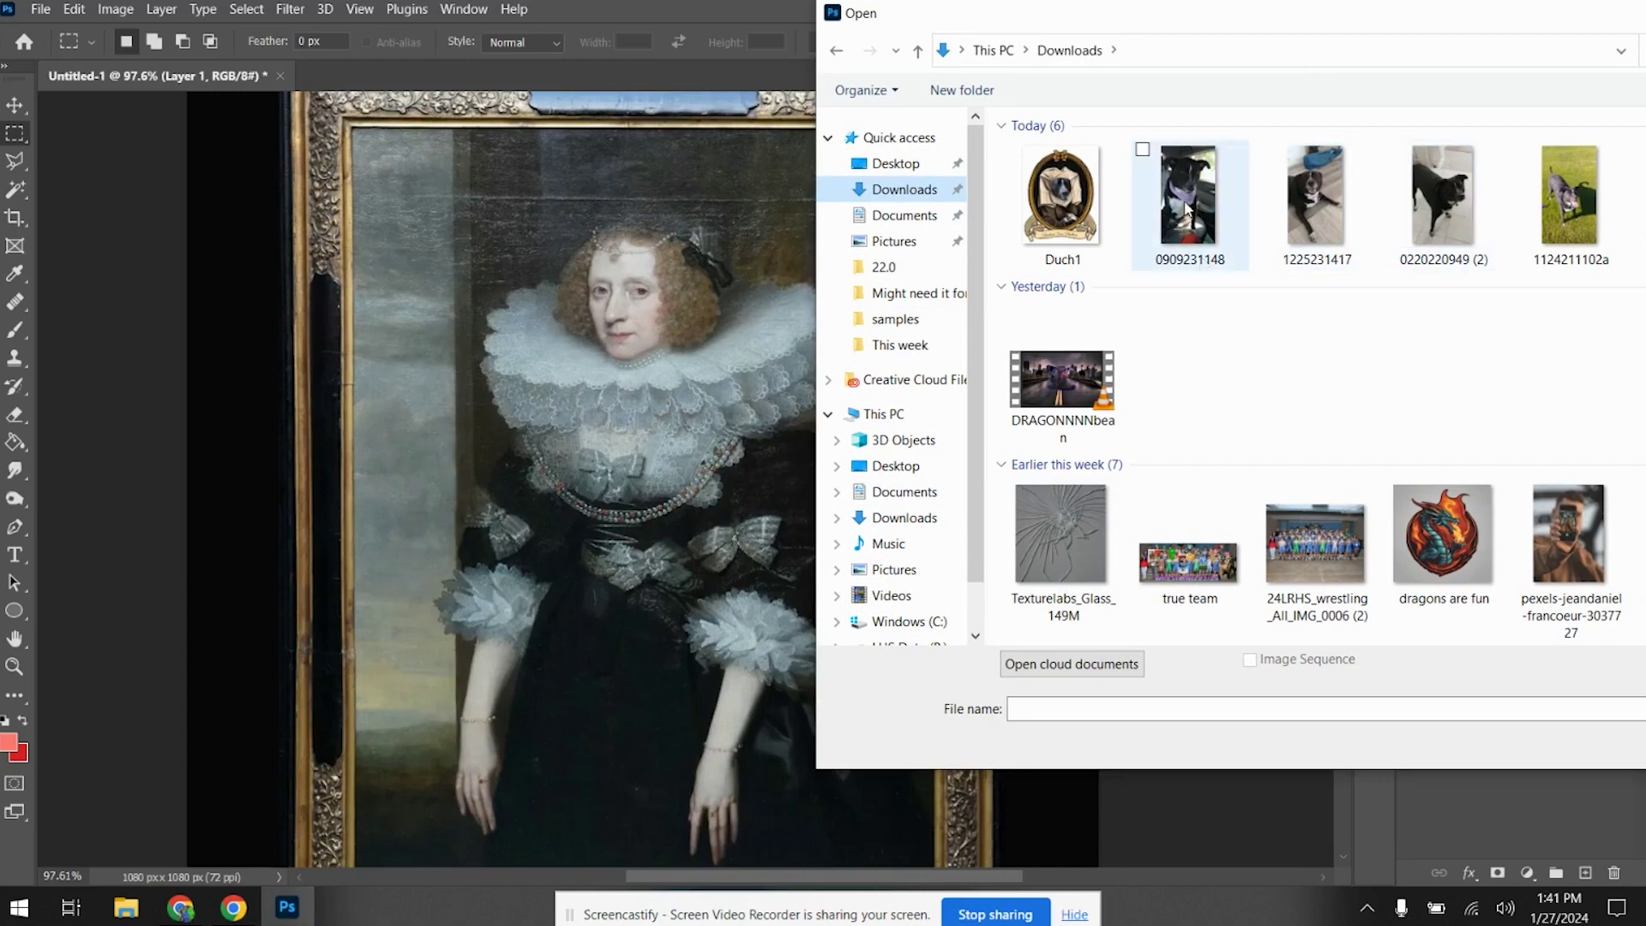
left_click(1439, 230)
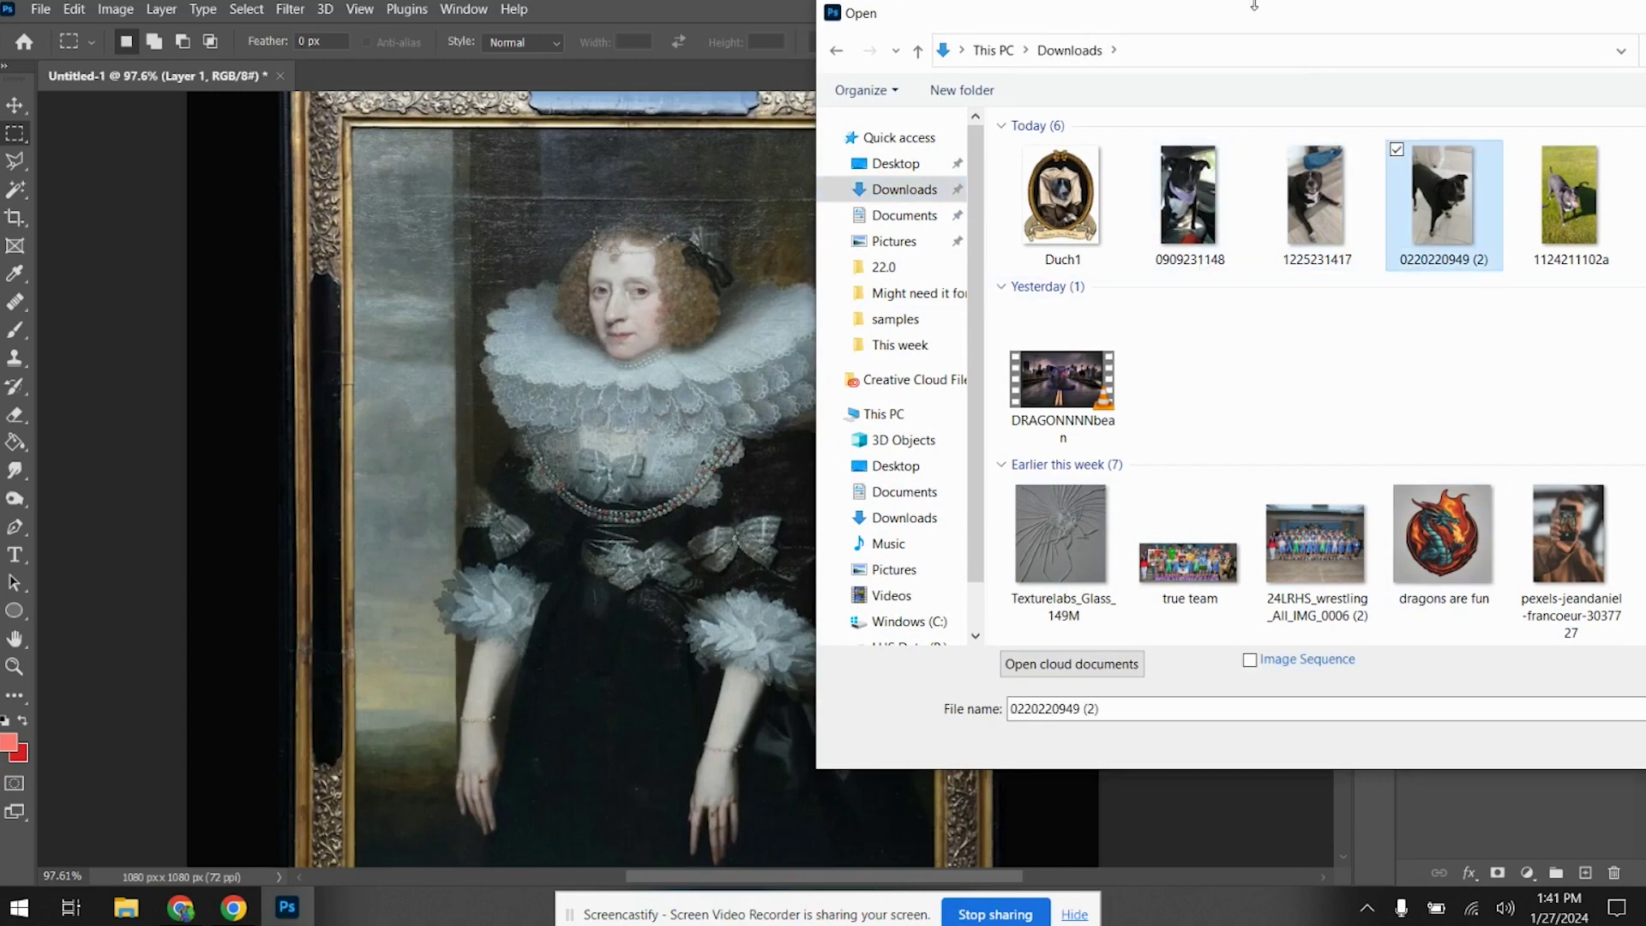
left_click_drag(1276, 26, 842, 38)
left_click(1308, 756)
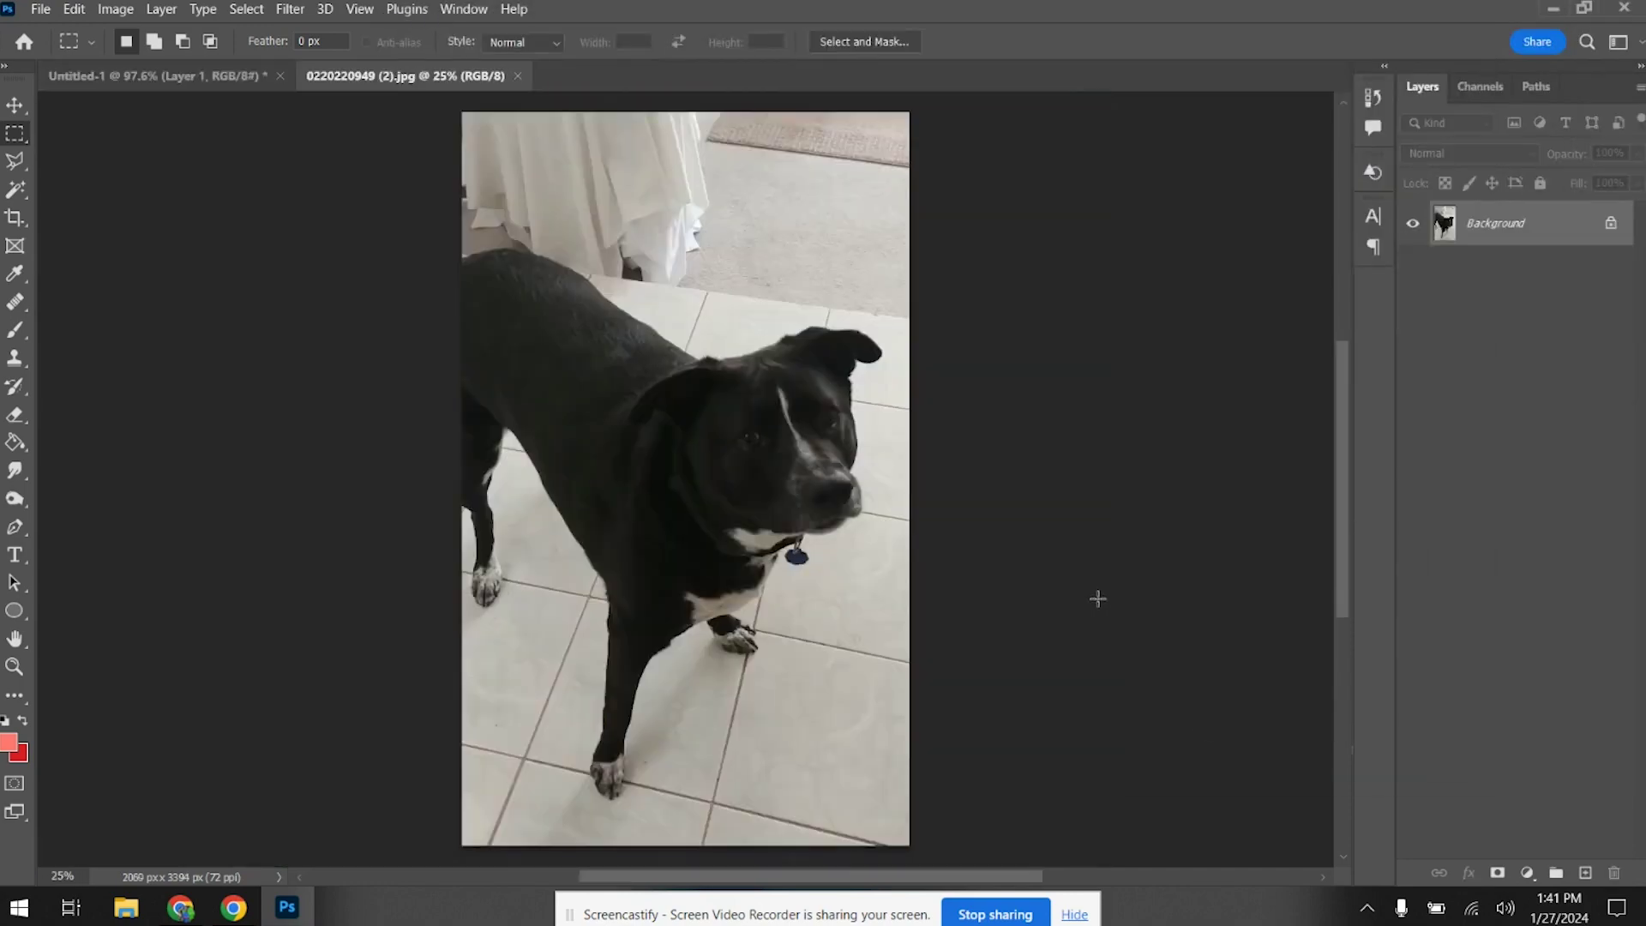
Copy the entire dog photo and paste it into Untitled-1 as a new layer above the portrait
left_click(256, 81)
left_click(349, 76)
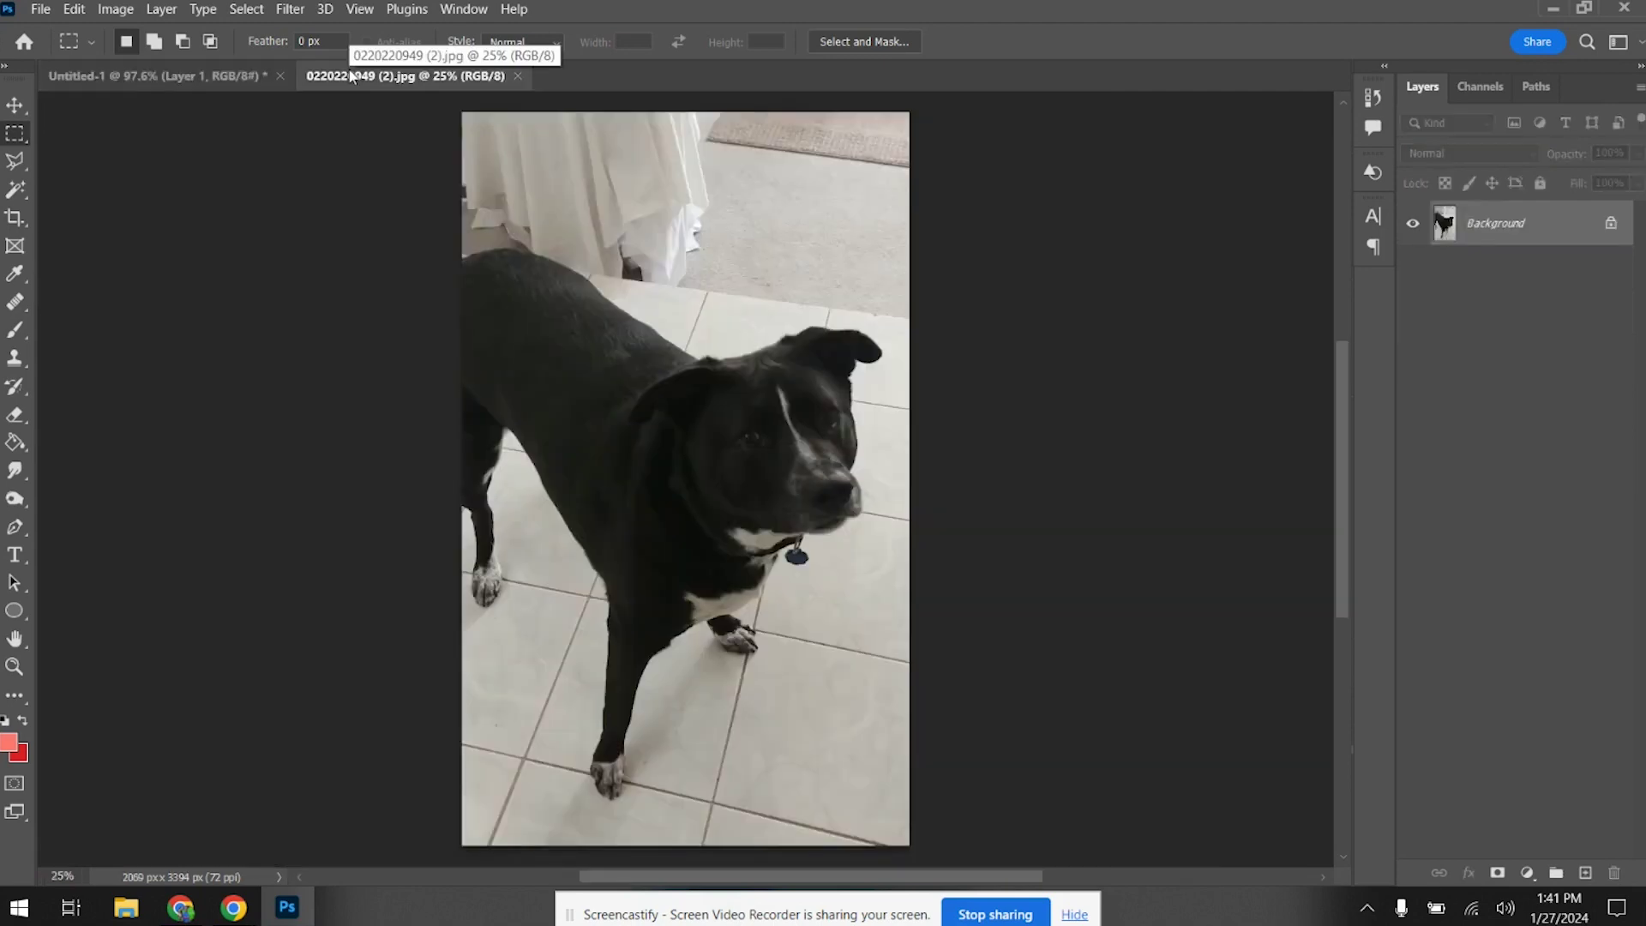
key("ctrl+a")
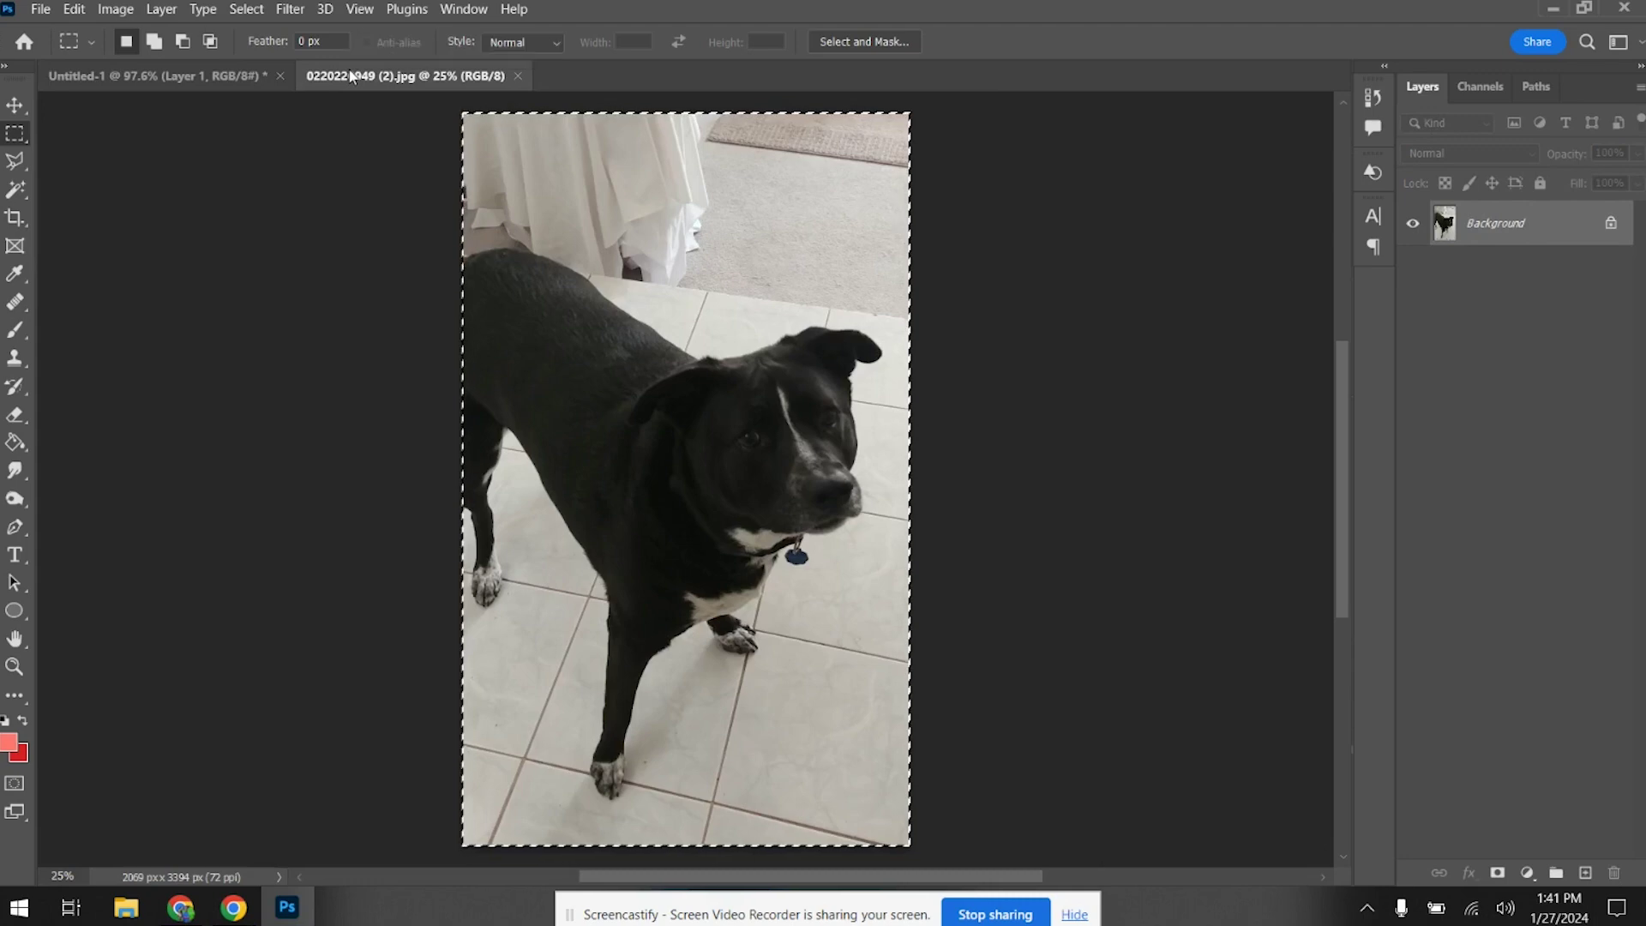
left_click(214, 76)
key("ctrl+v")
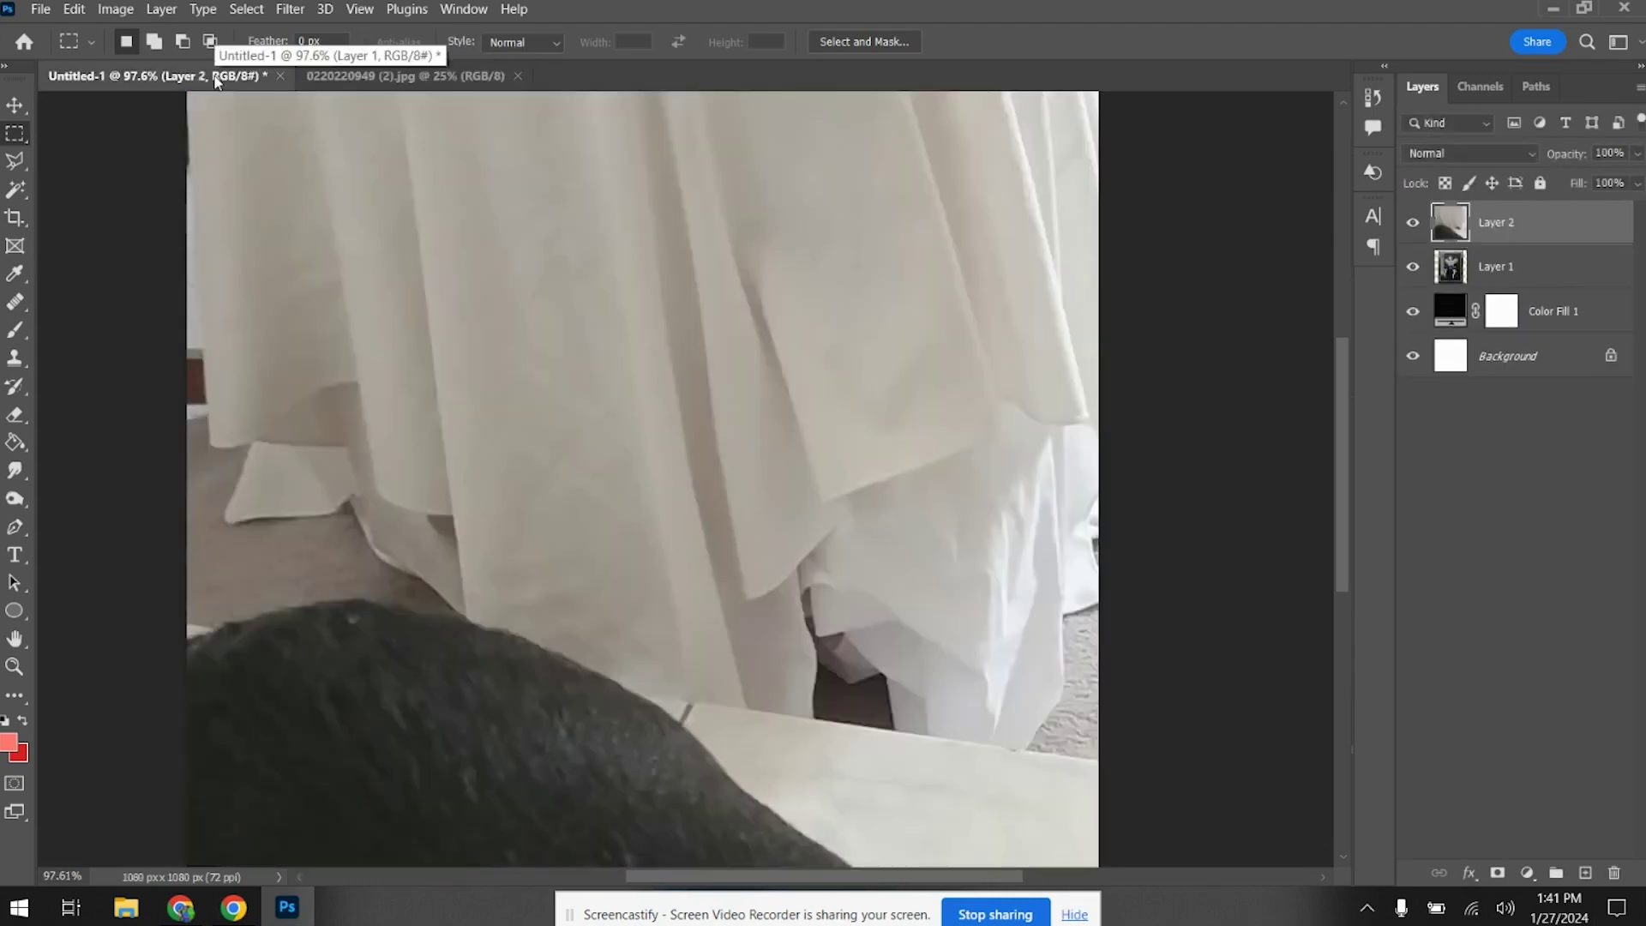
Scale the pasted dog photo down proportionally until all of it fits within the canvas, and place it over the portrait's left half
key("ctrl+t")
key("ctrl+0")
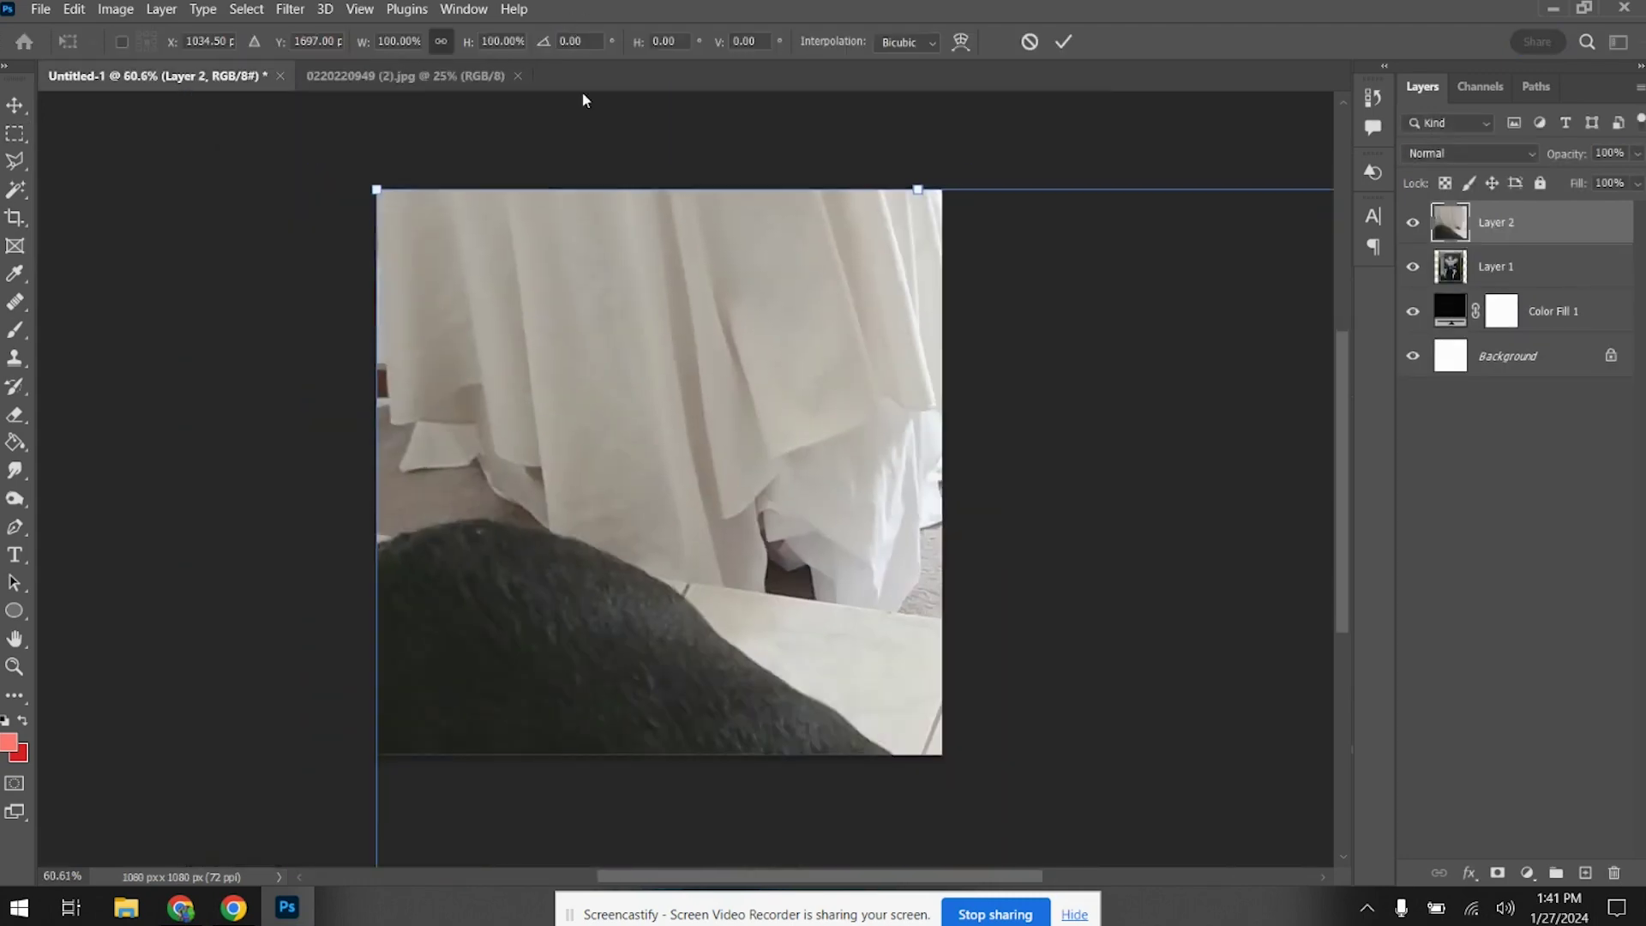
key("ctrl+minus")
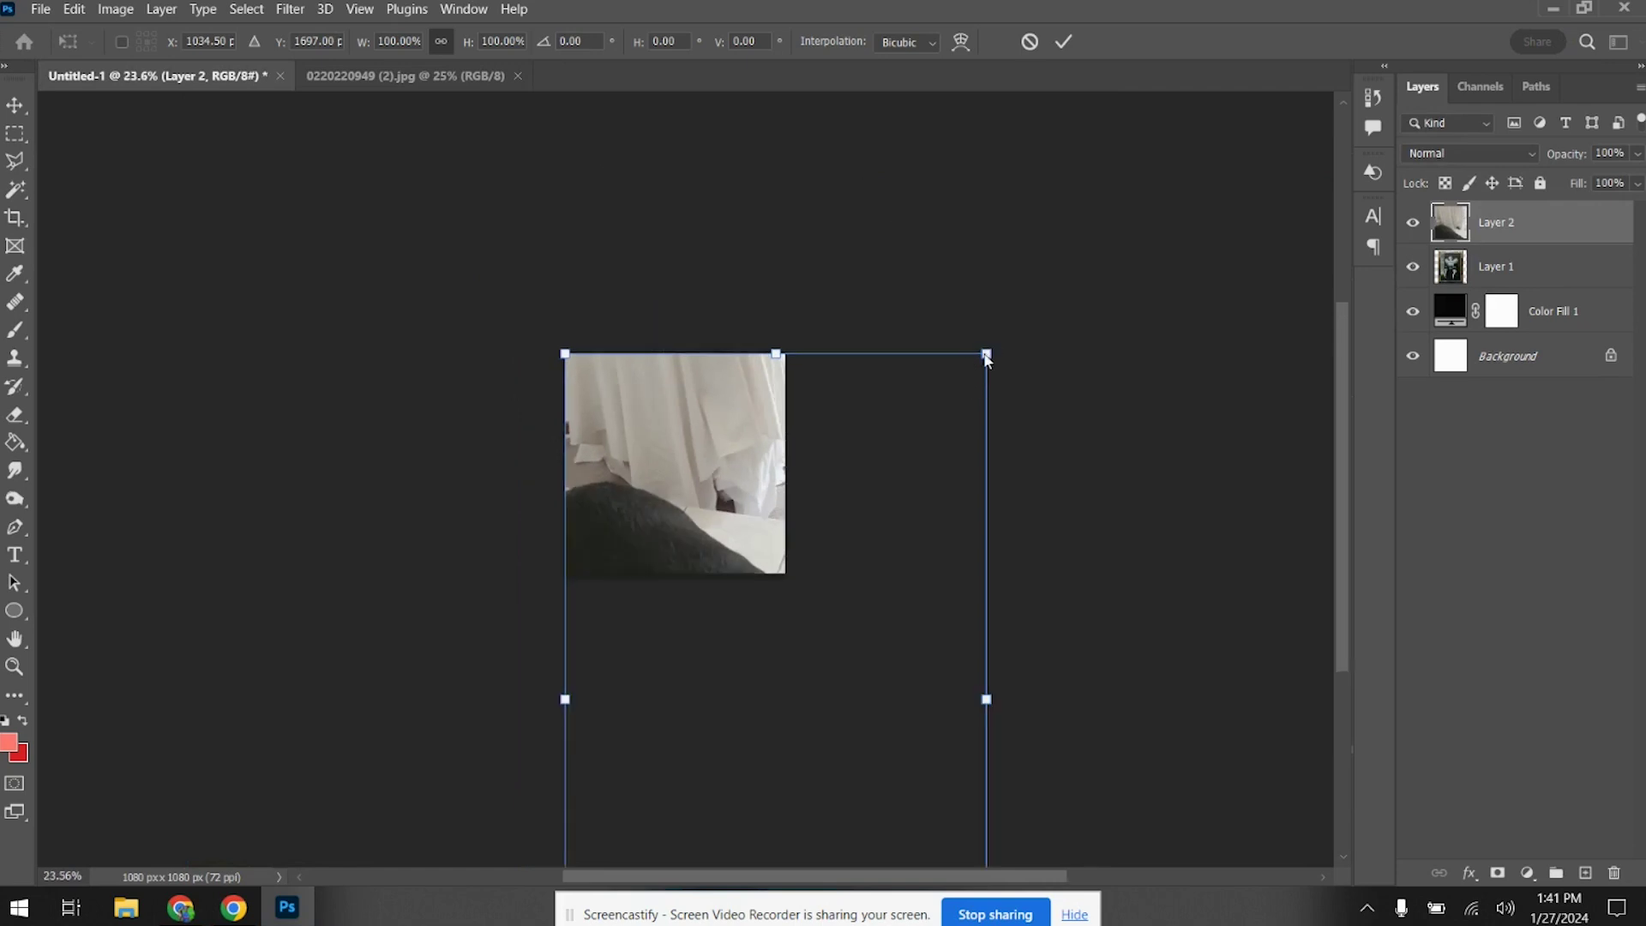
left_click_drag(987, 352, 783, 684)
left_click_drag(704, 783, 682, 383)
scroll(686, 454, "up", 2)
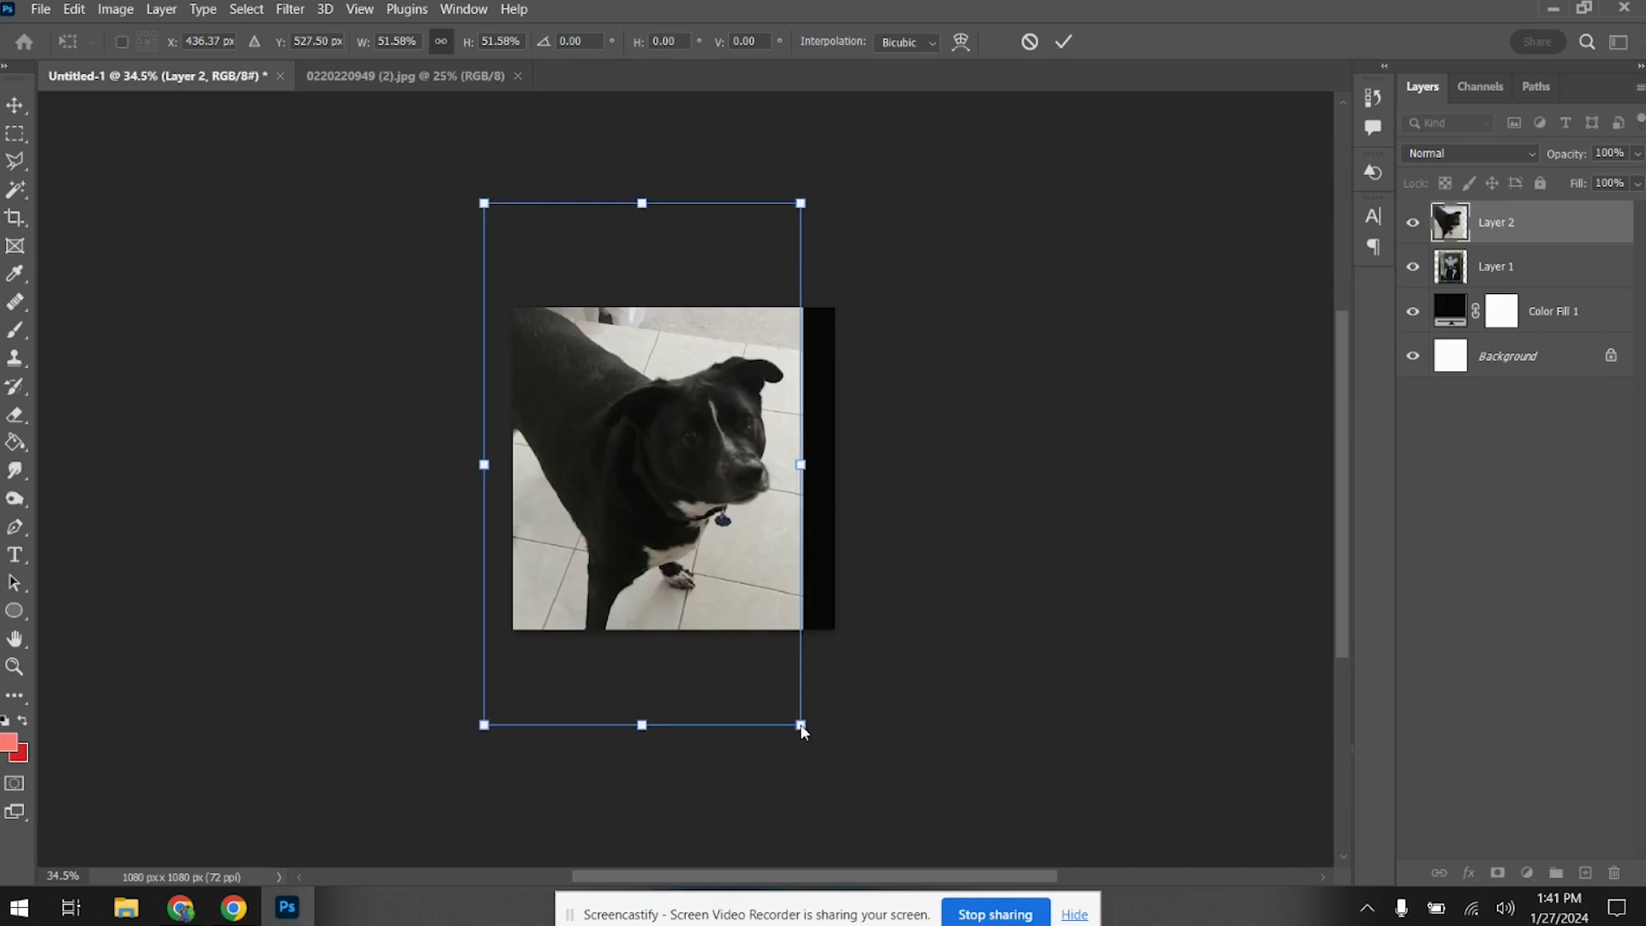
left_click_drag(800, 726, 673, 504)
left_click_drag(650, 433, 692, 514)
key("Return")
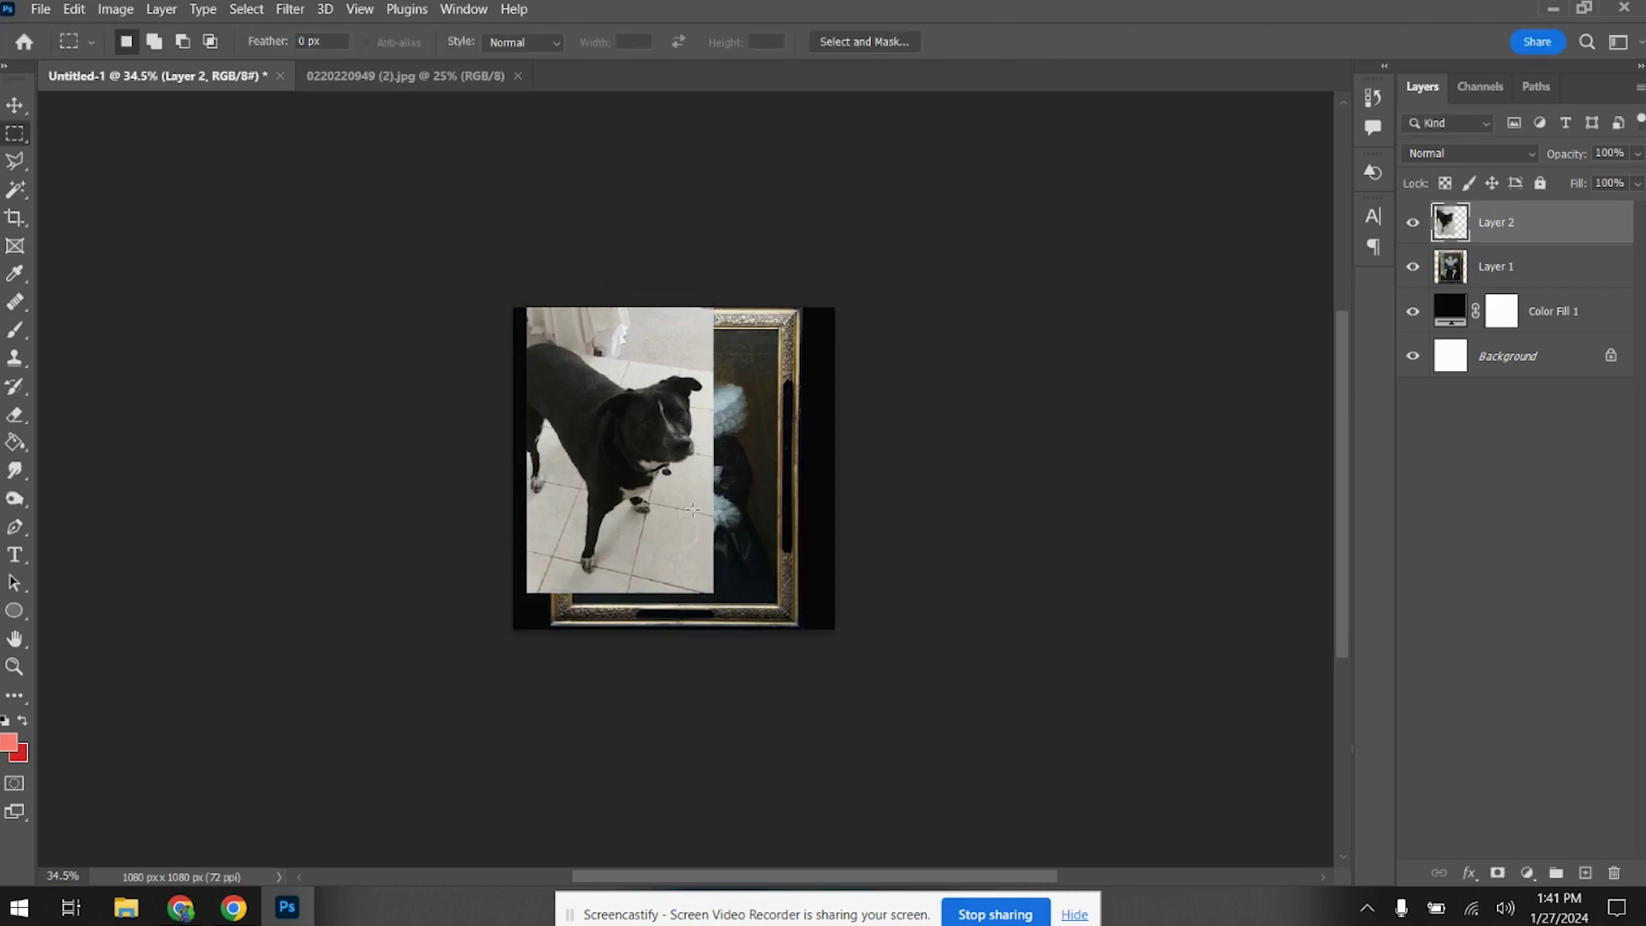
Duplicate the dog photo layer and place the original at the bottom of the stack, beneath the unlocked background layer
scroll(589, 527, "up", 5)
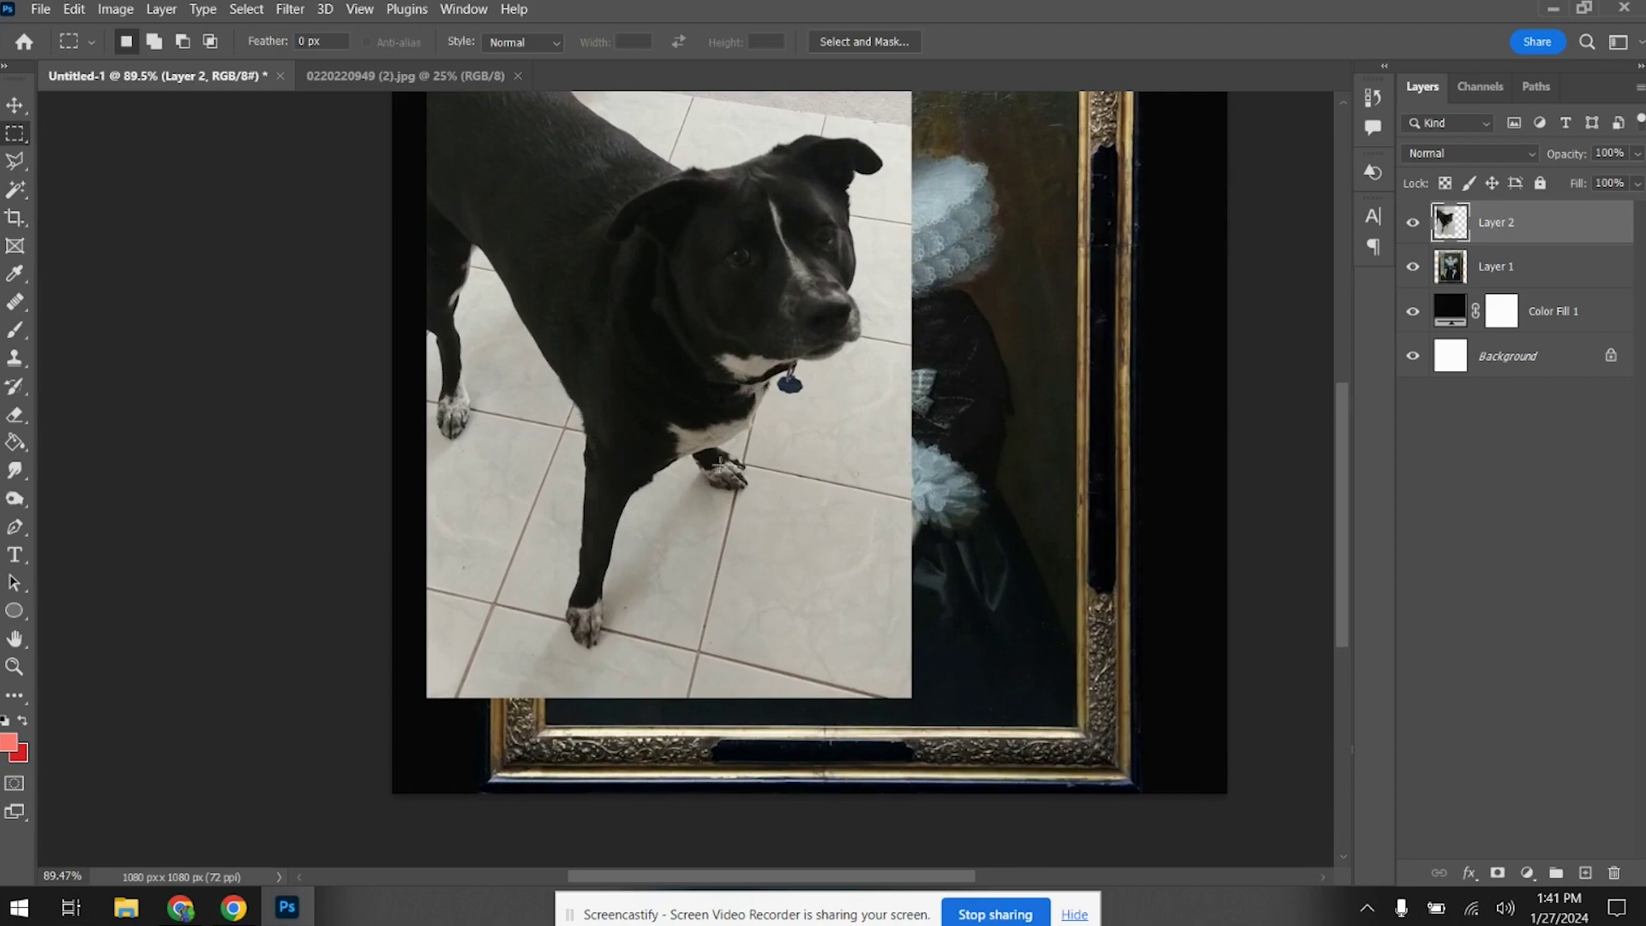
scroll(715, 455, "up", 2)
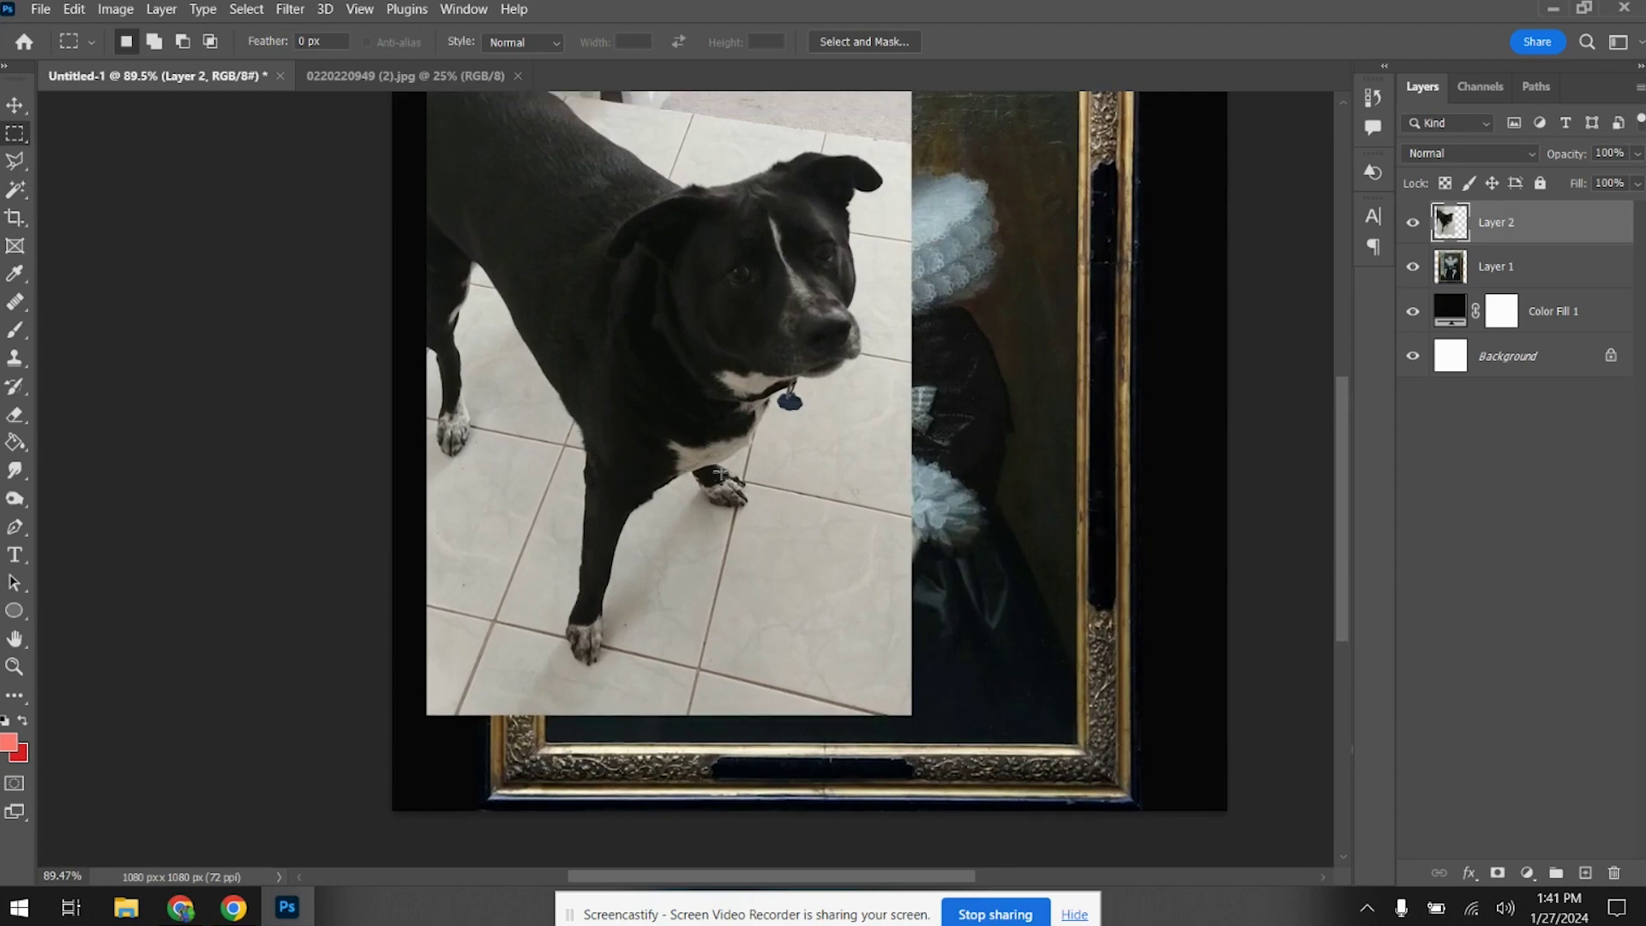
left_click(1609, 356)
left_click(1570, 222)
key("ctrl+j")
left_click_drag(1580, 261, 1563, 450)
Select the dog on the Layer 2 copy layer using the automatic Subject selection
left_click(1517, 237)
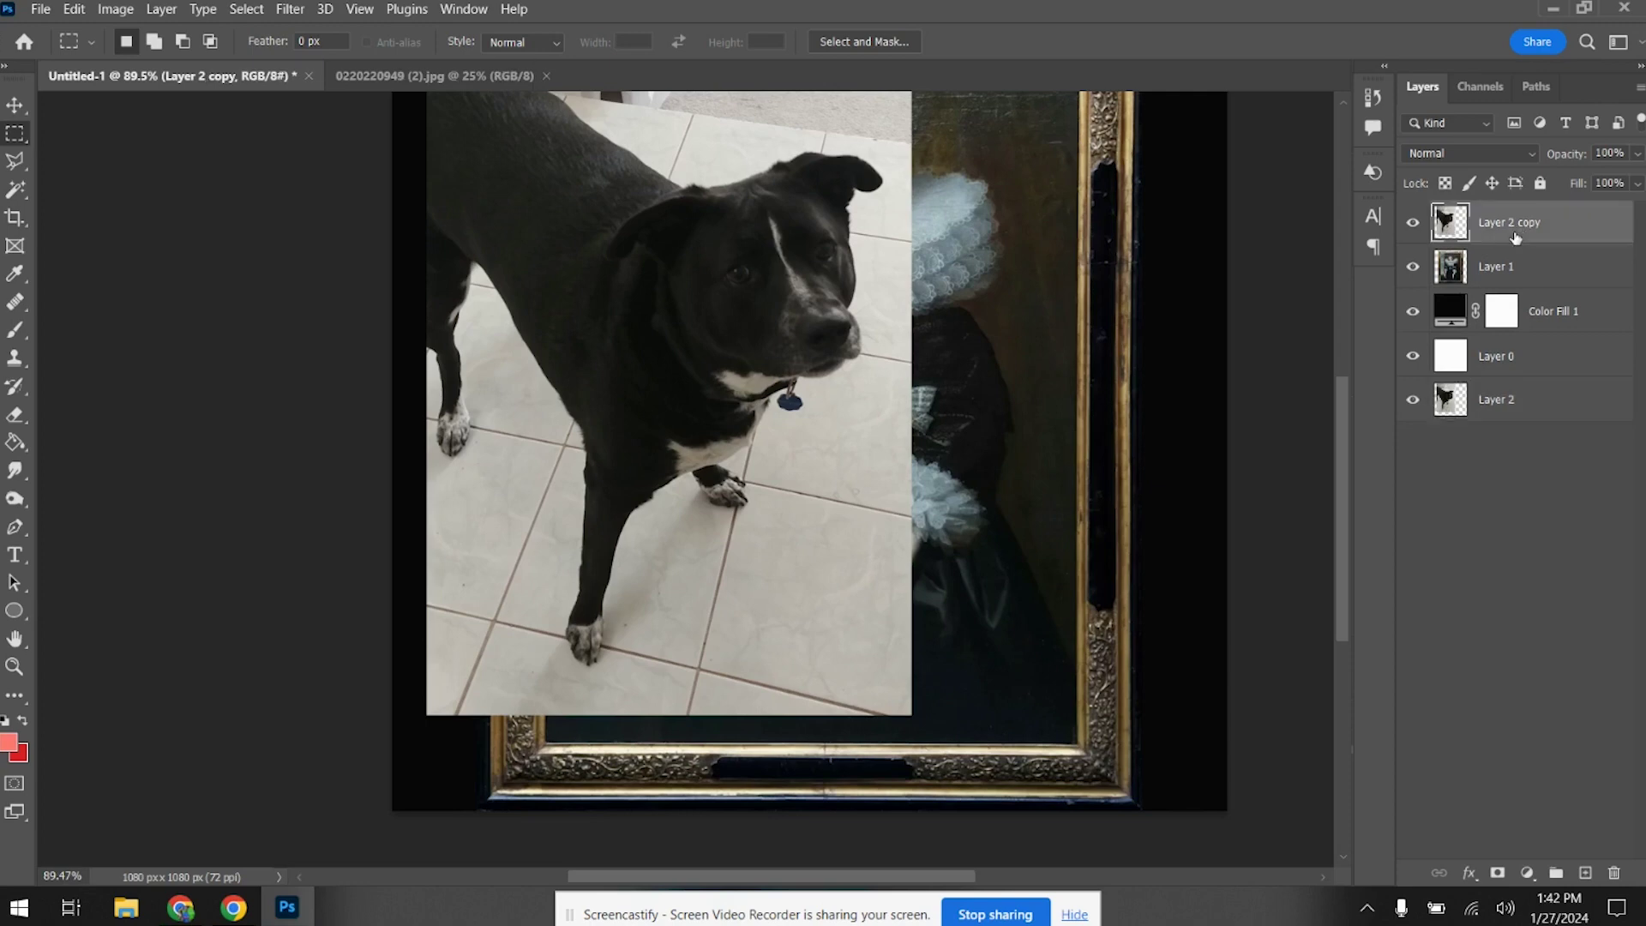
scroll(1146, 321, "up", 3)
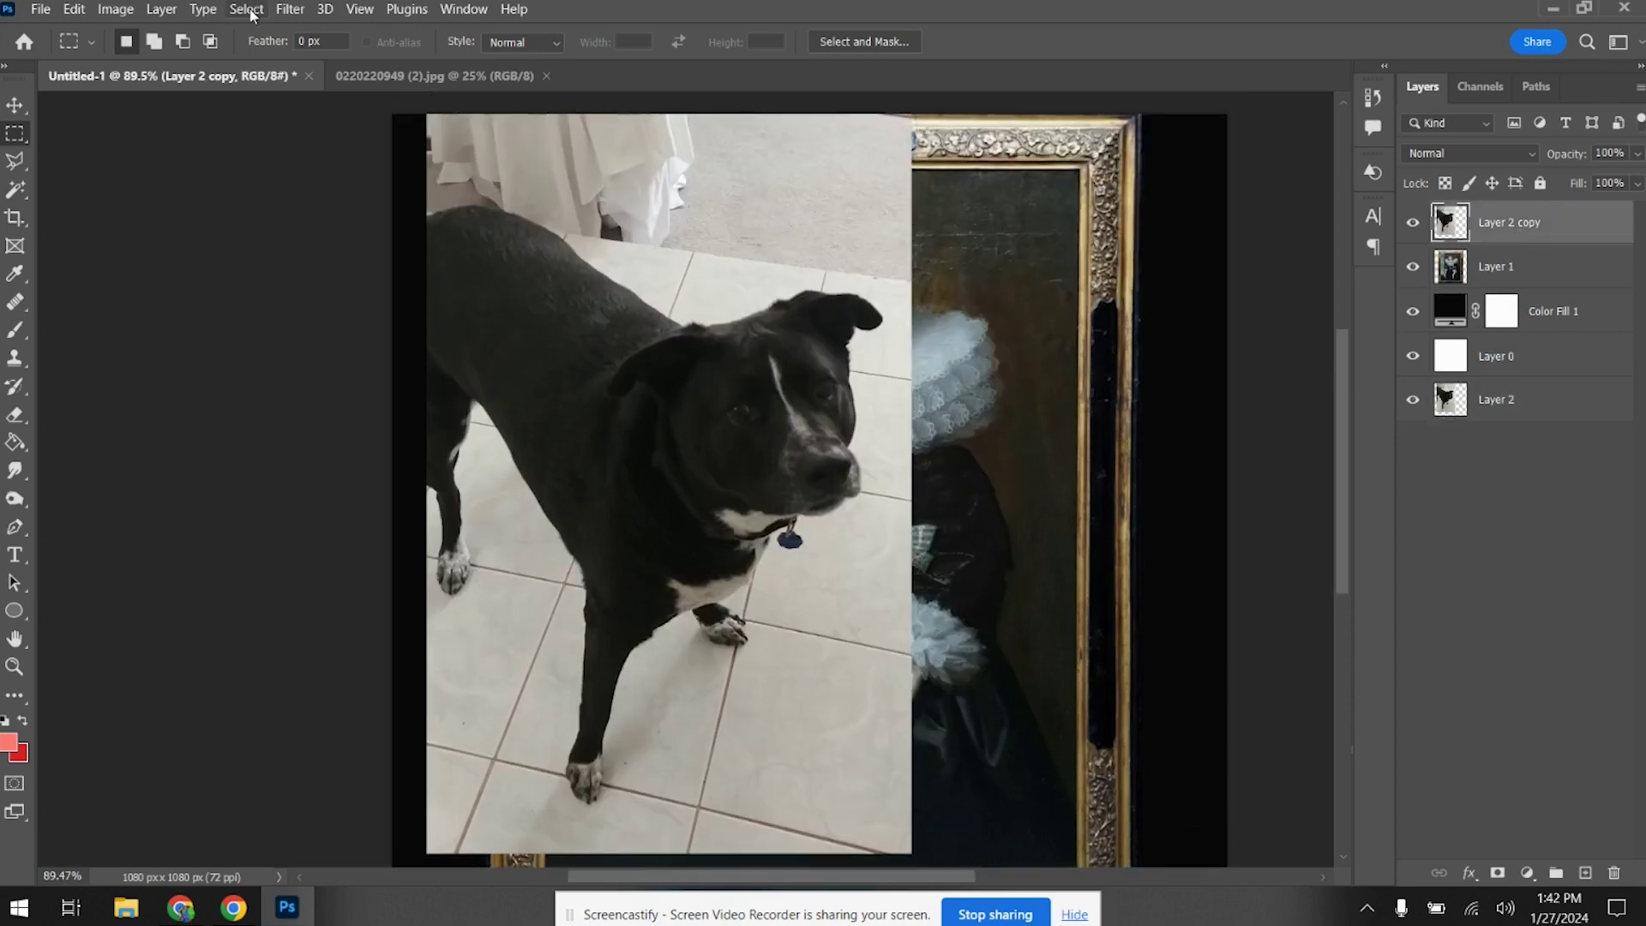
left_click(246, 11)
left_click(245, 248)
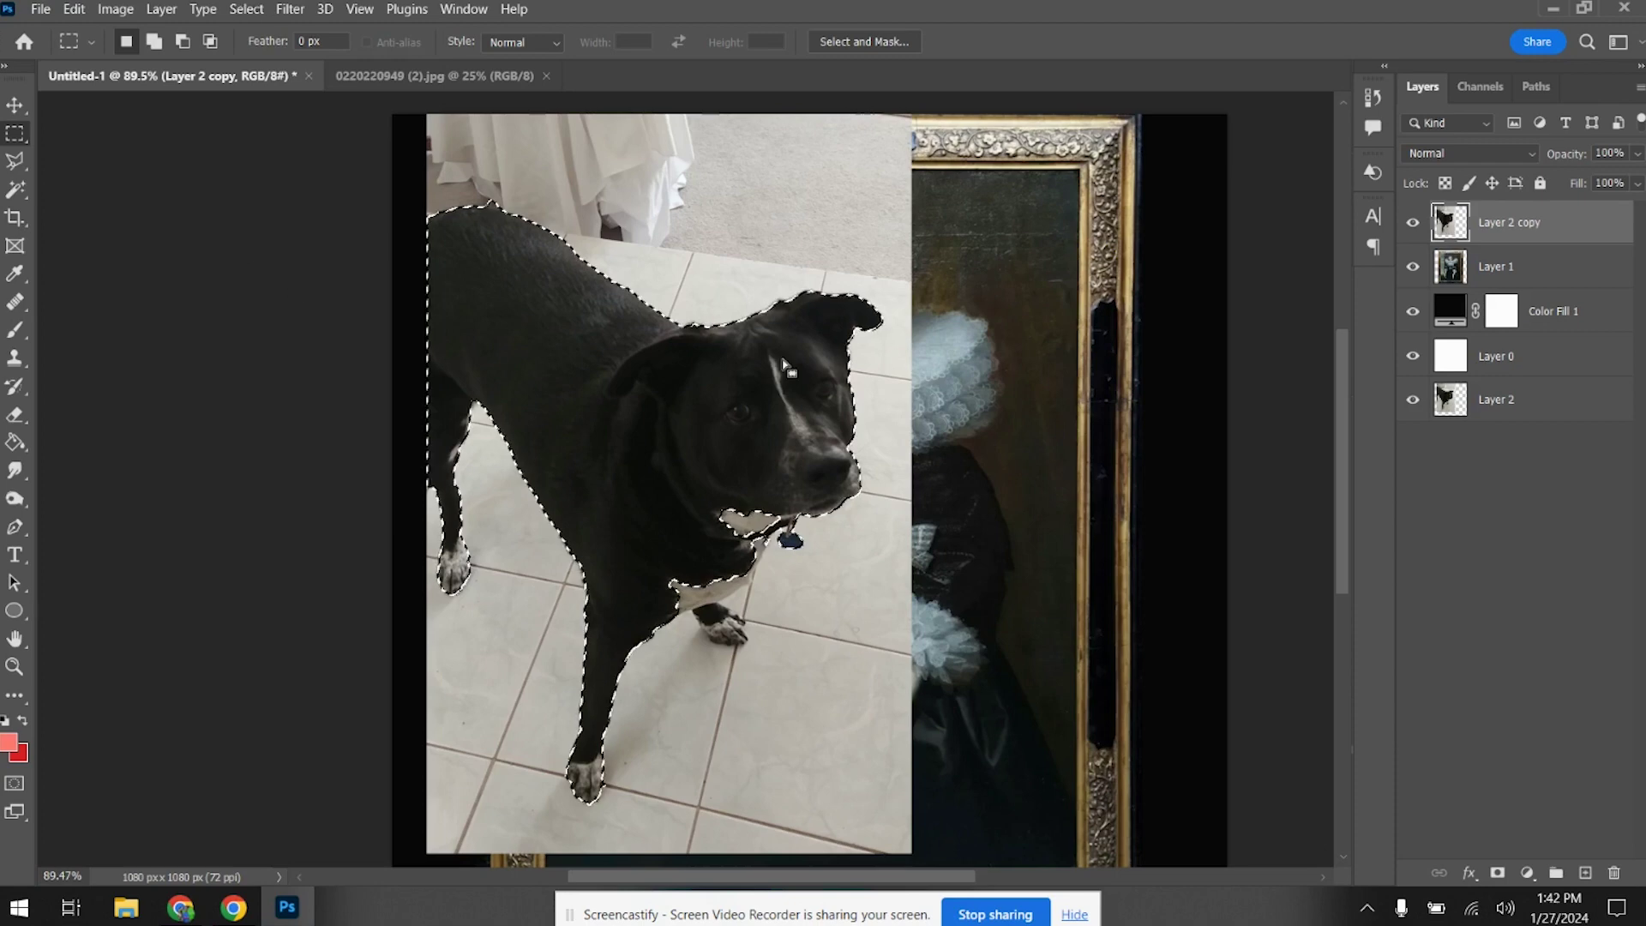
Add the dog's white chin and chest patches to the selection with the Polygonal Lasso in add mode
left_click(14, 161)
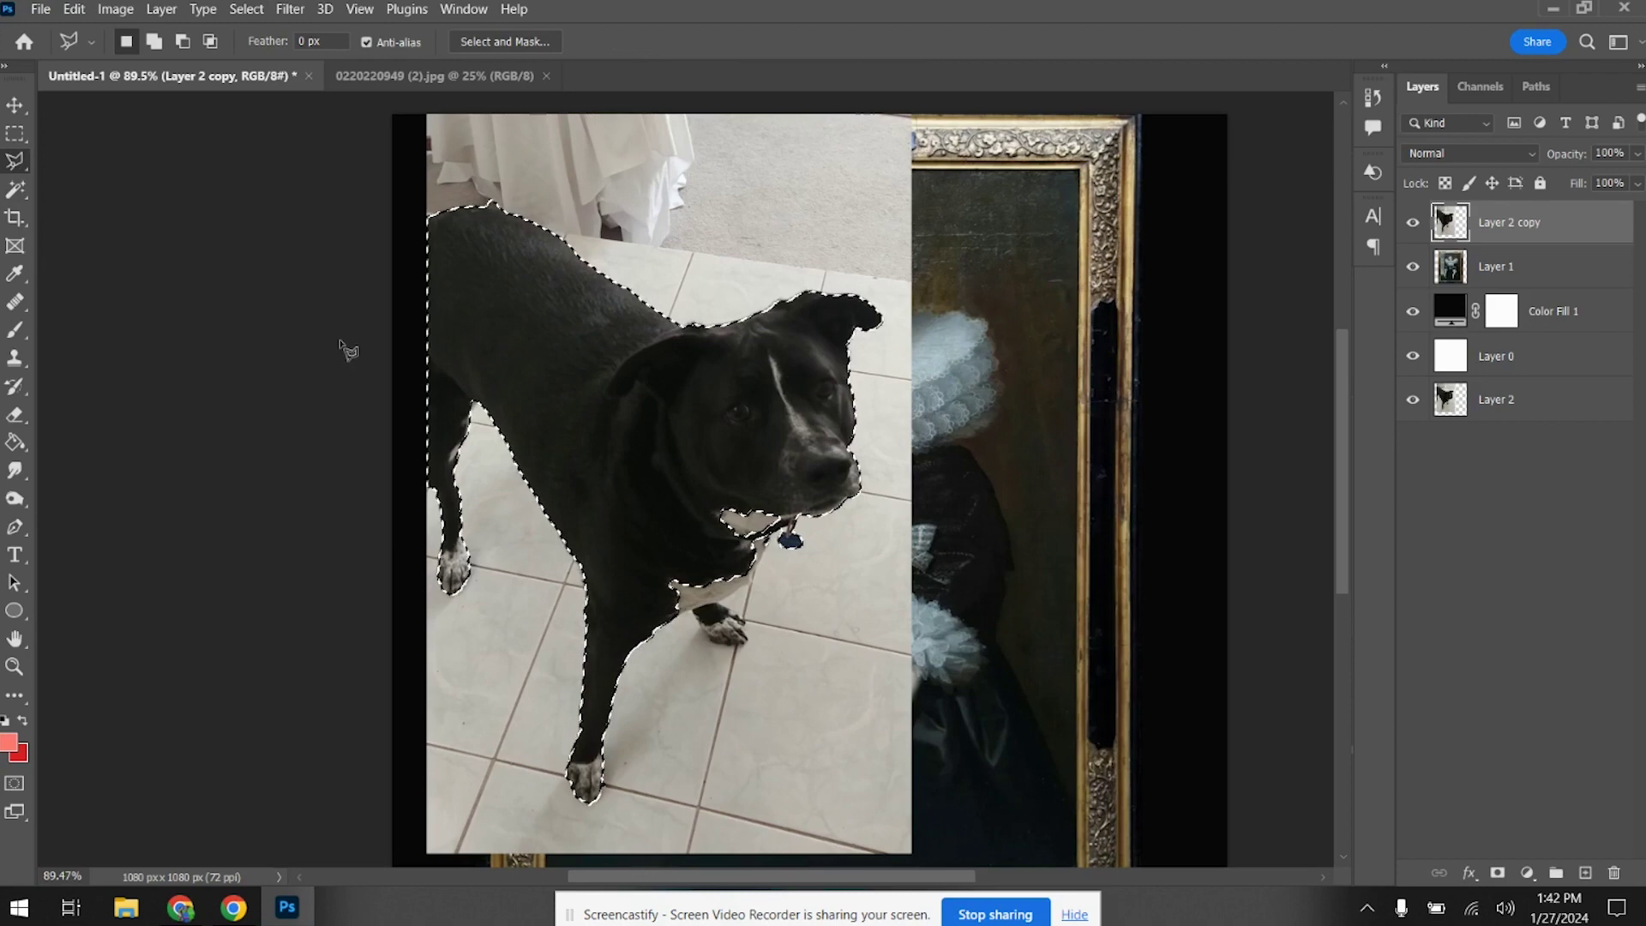
left_click(154, 41)
mouse_move(719, 614)
left_mouse_down()
mouse_move(776, 530)
mouse_move(722, 612)
left_mouse_up()
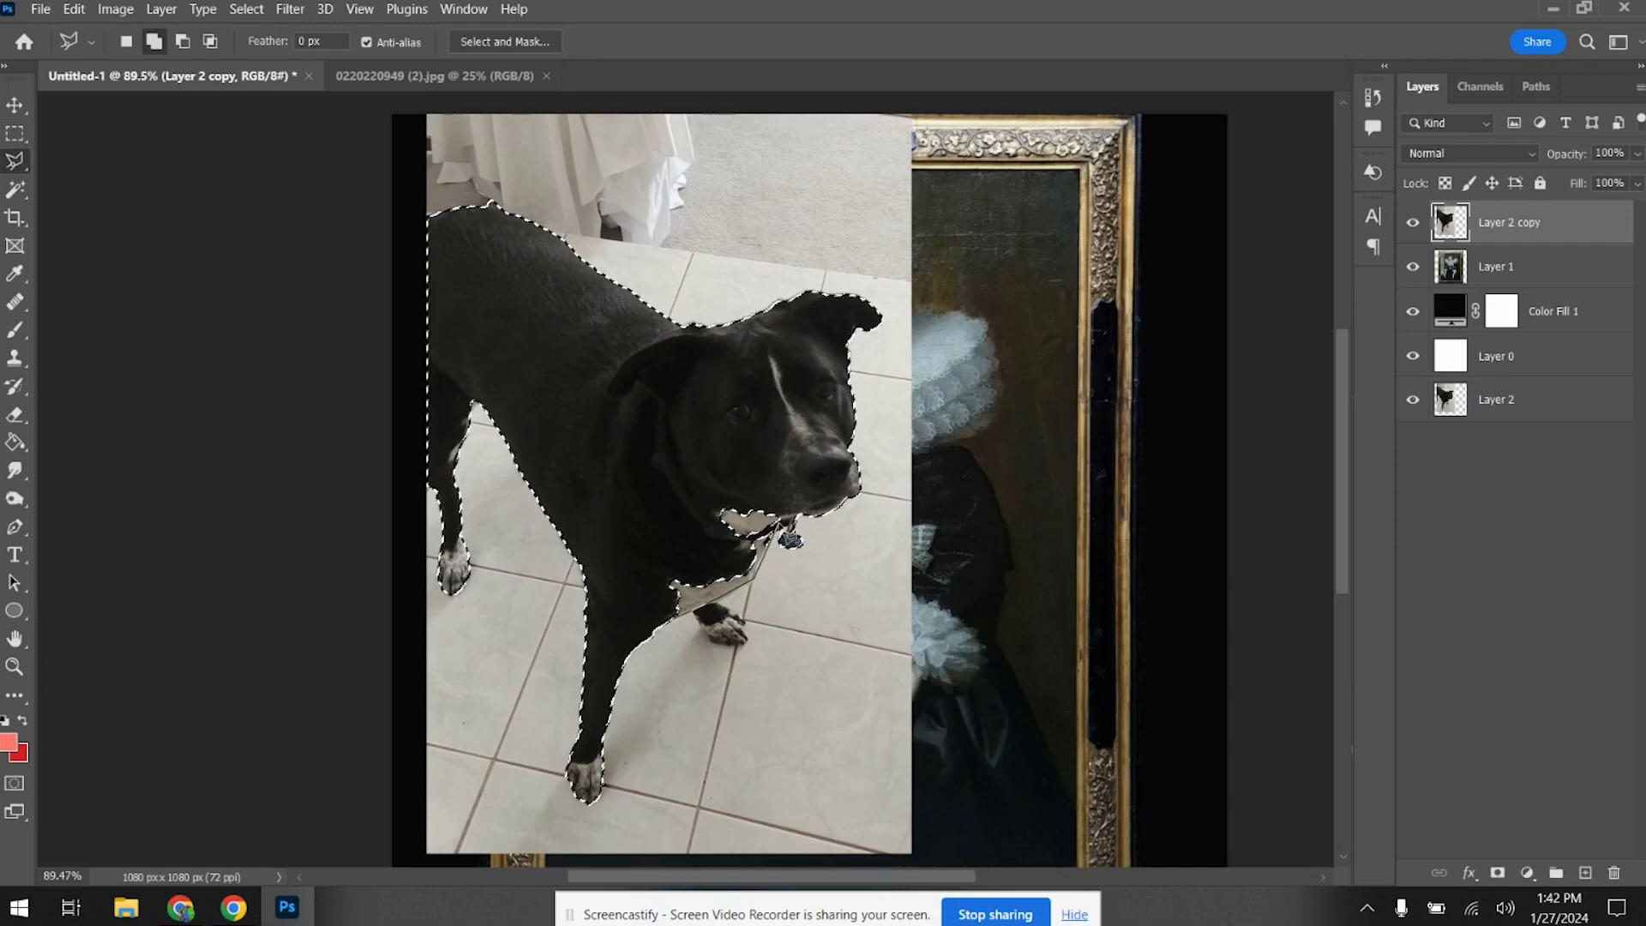
mouse_move(789, 541)
left_mouse_down()
mouse_move(781, 490)
mouse_move(674, 454)
left_mouse_up()
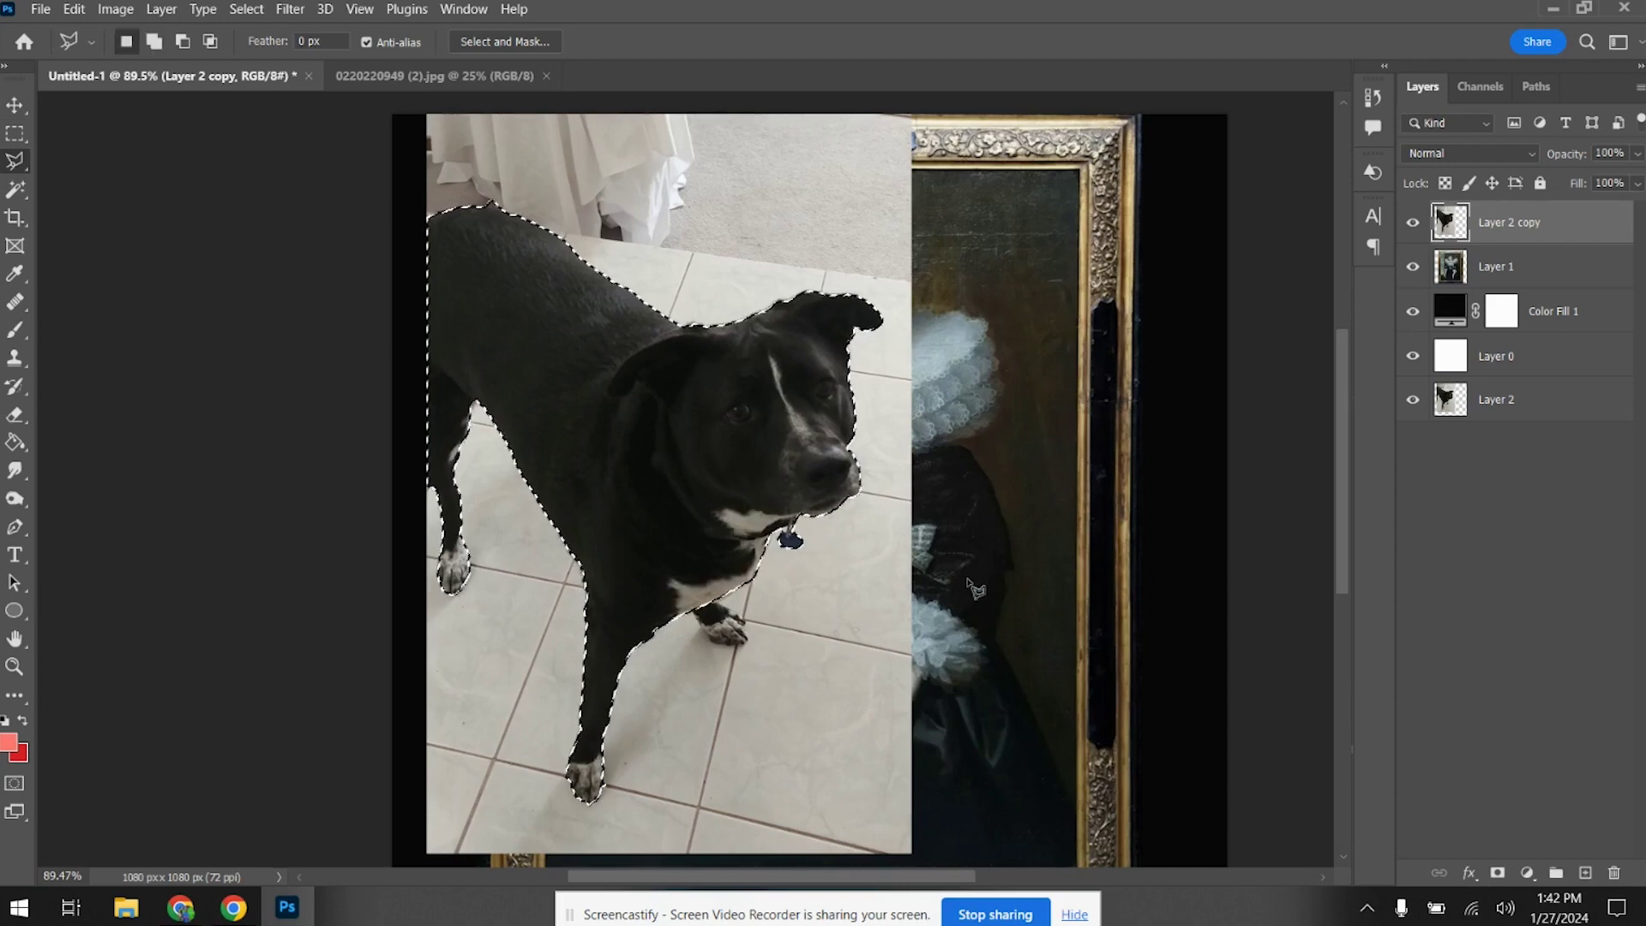
Mask Layer 2 copy to the dog selection and apply the layer mask permanently
left_click(1499, 874)
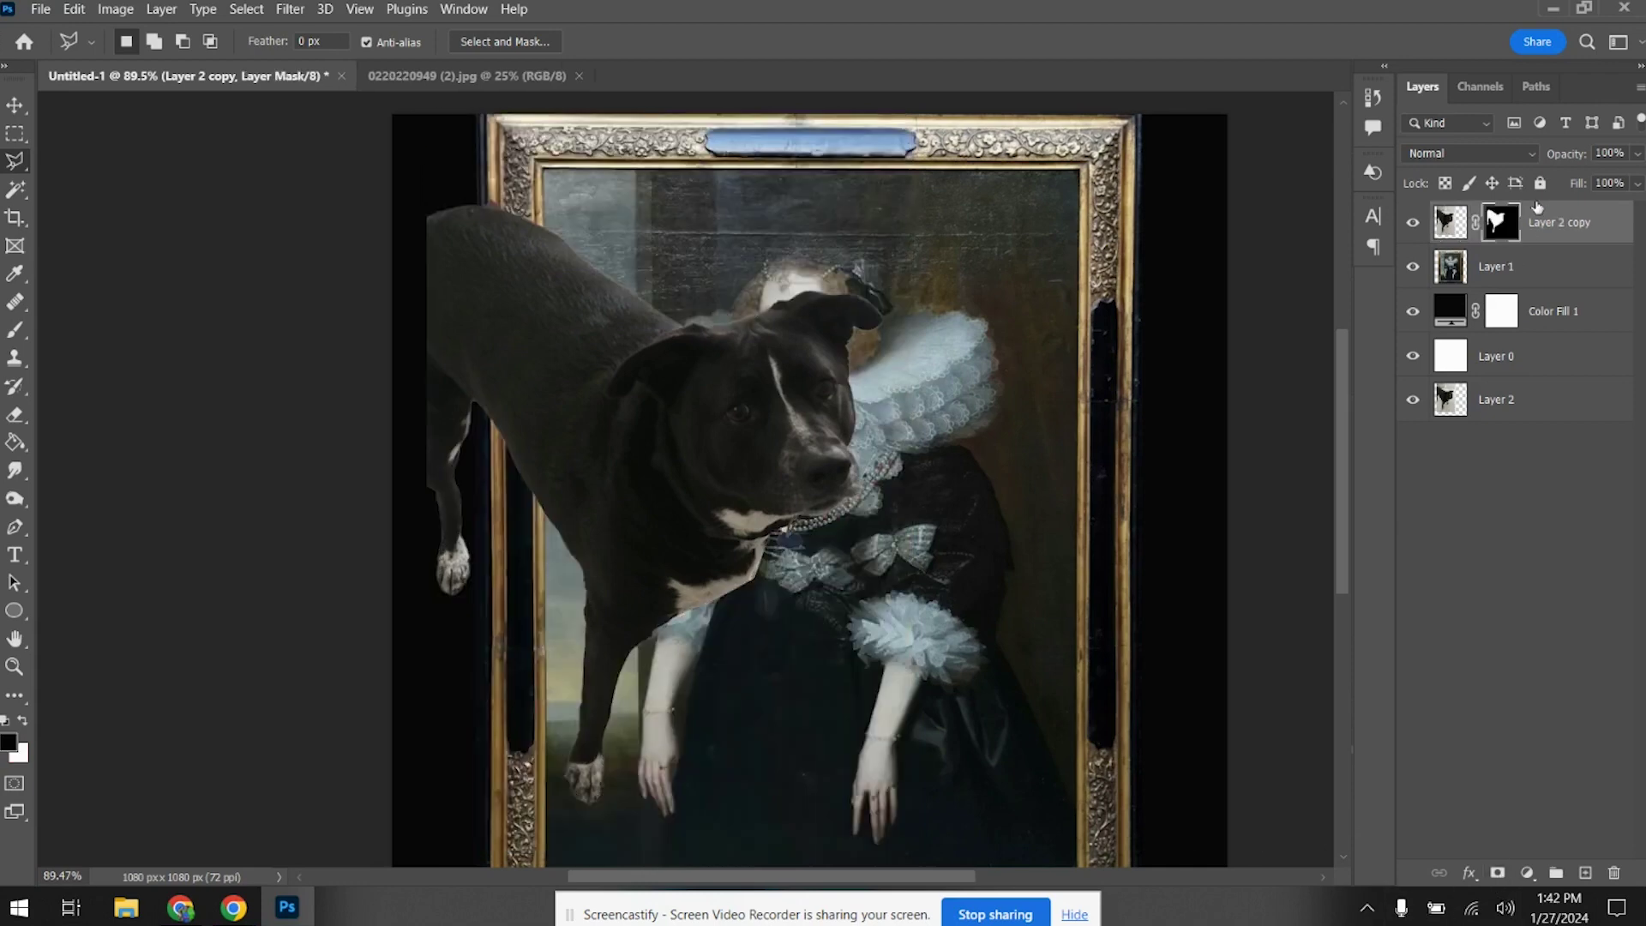
right_click(1499, 227)
left_click(1518, 285)
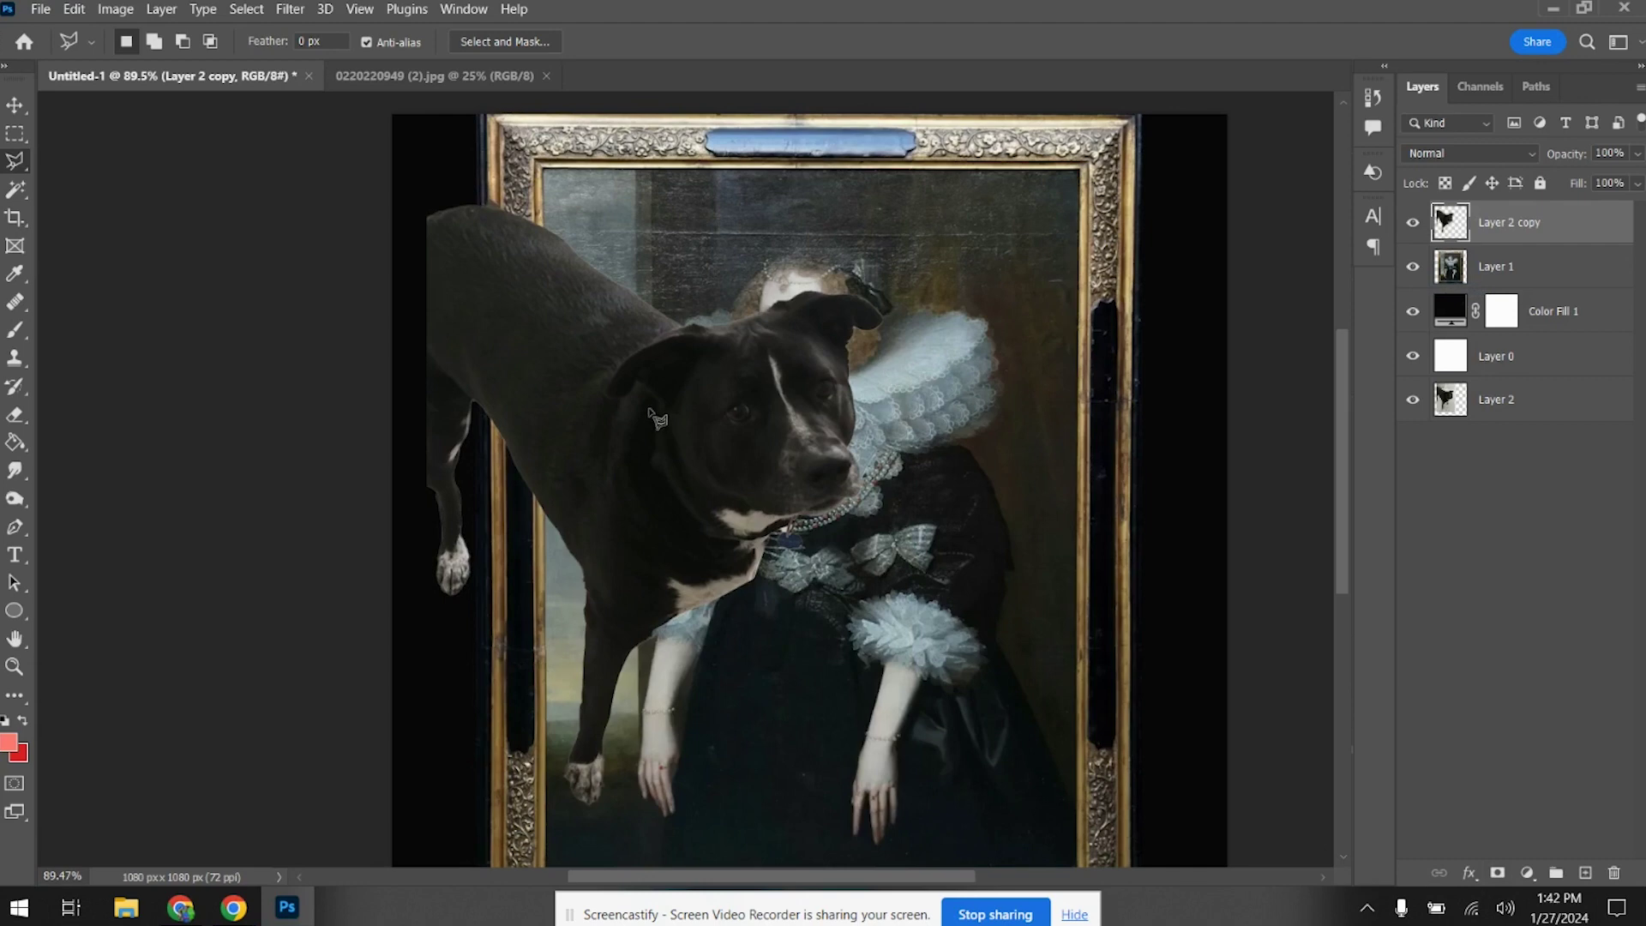
Flip the dog cut-out horizontally, scale it to about 71%, tilt it about 19 degrees counterclockwise, and place its head over the duchess's face
key("ctrl+t")
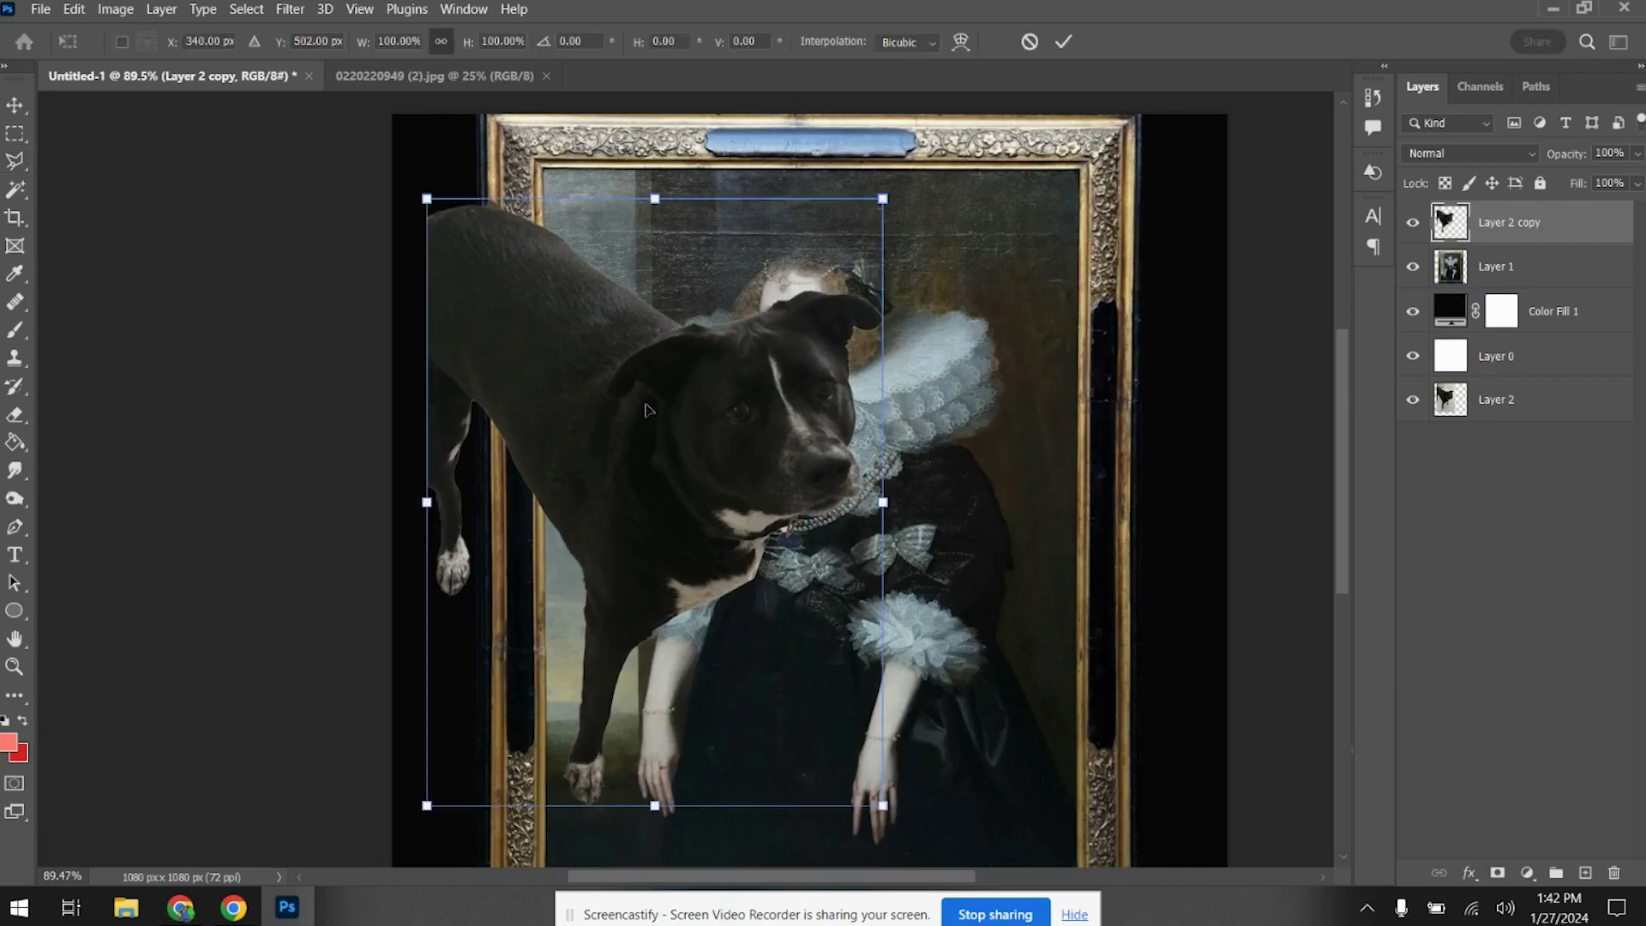
right_click(649, 410)
left_click(682, 826)
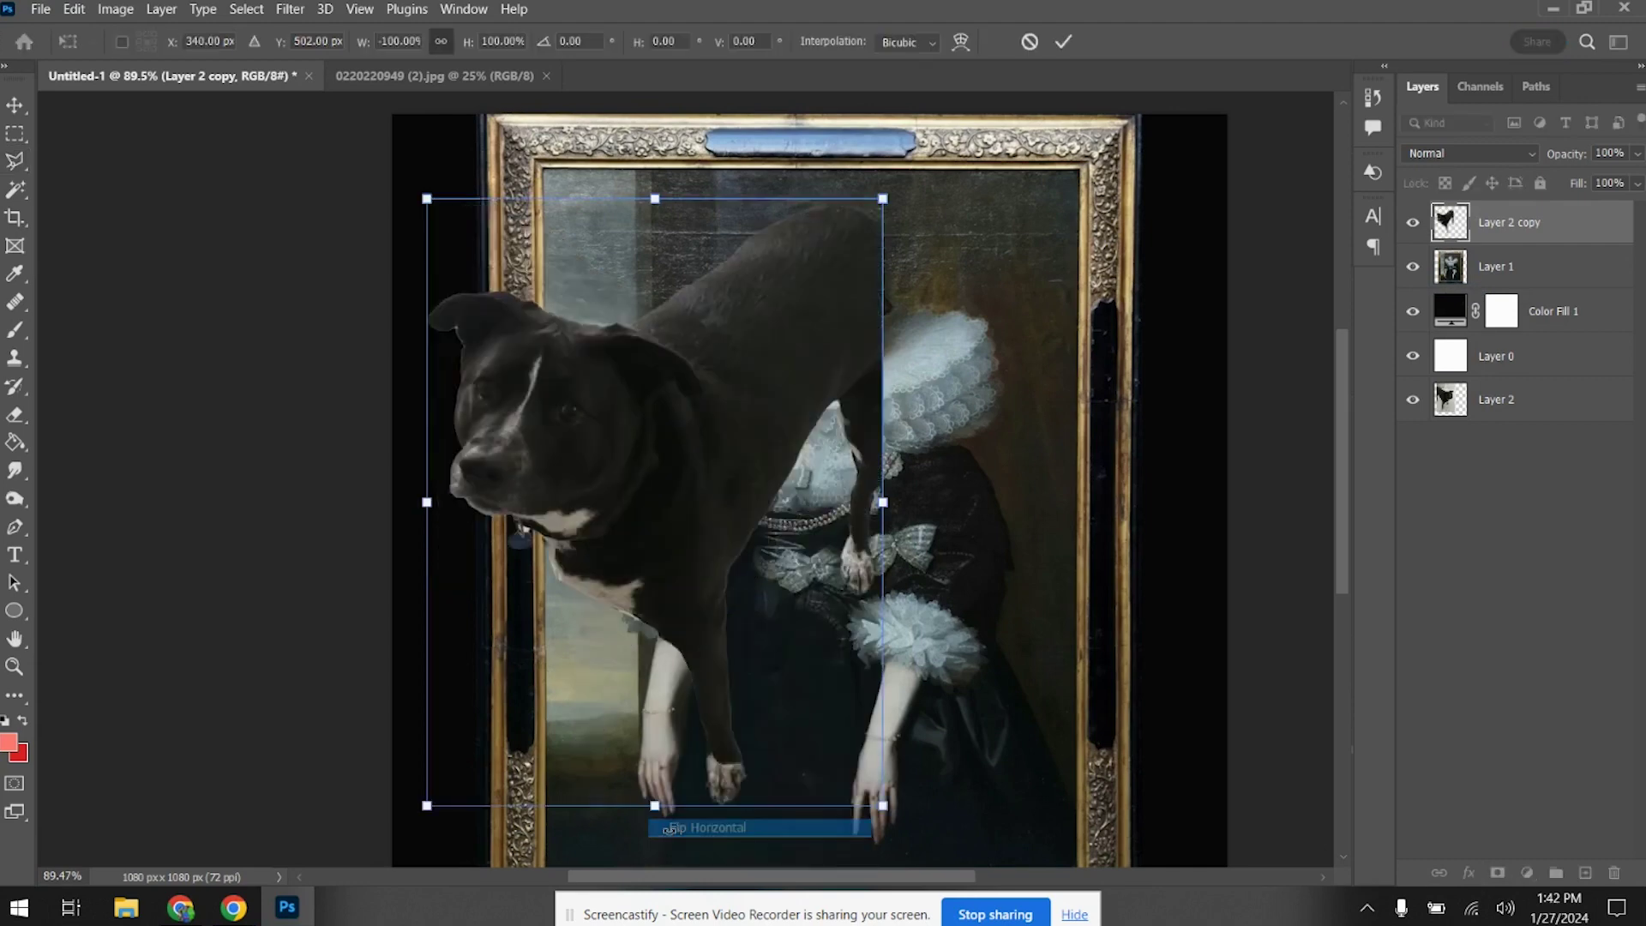
left_click_drag(943, 188, 823, 109)
left_click_drag(753, 471, 980, 310)
left_click_drag(1254, 549, 1066, 430)
left_click_drag(873, 333, 910, 388)
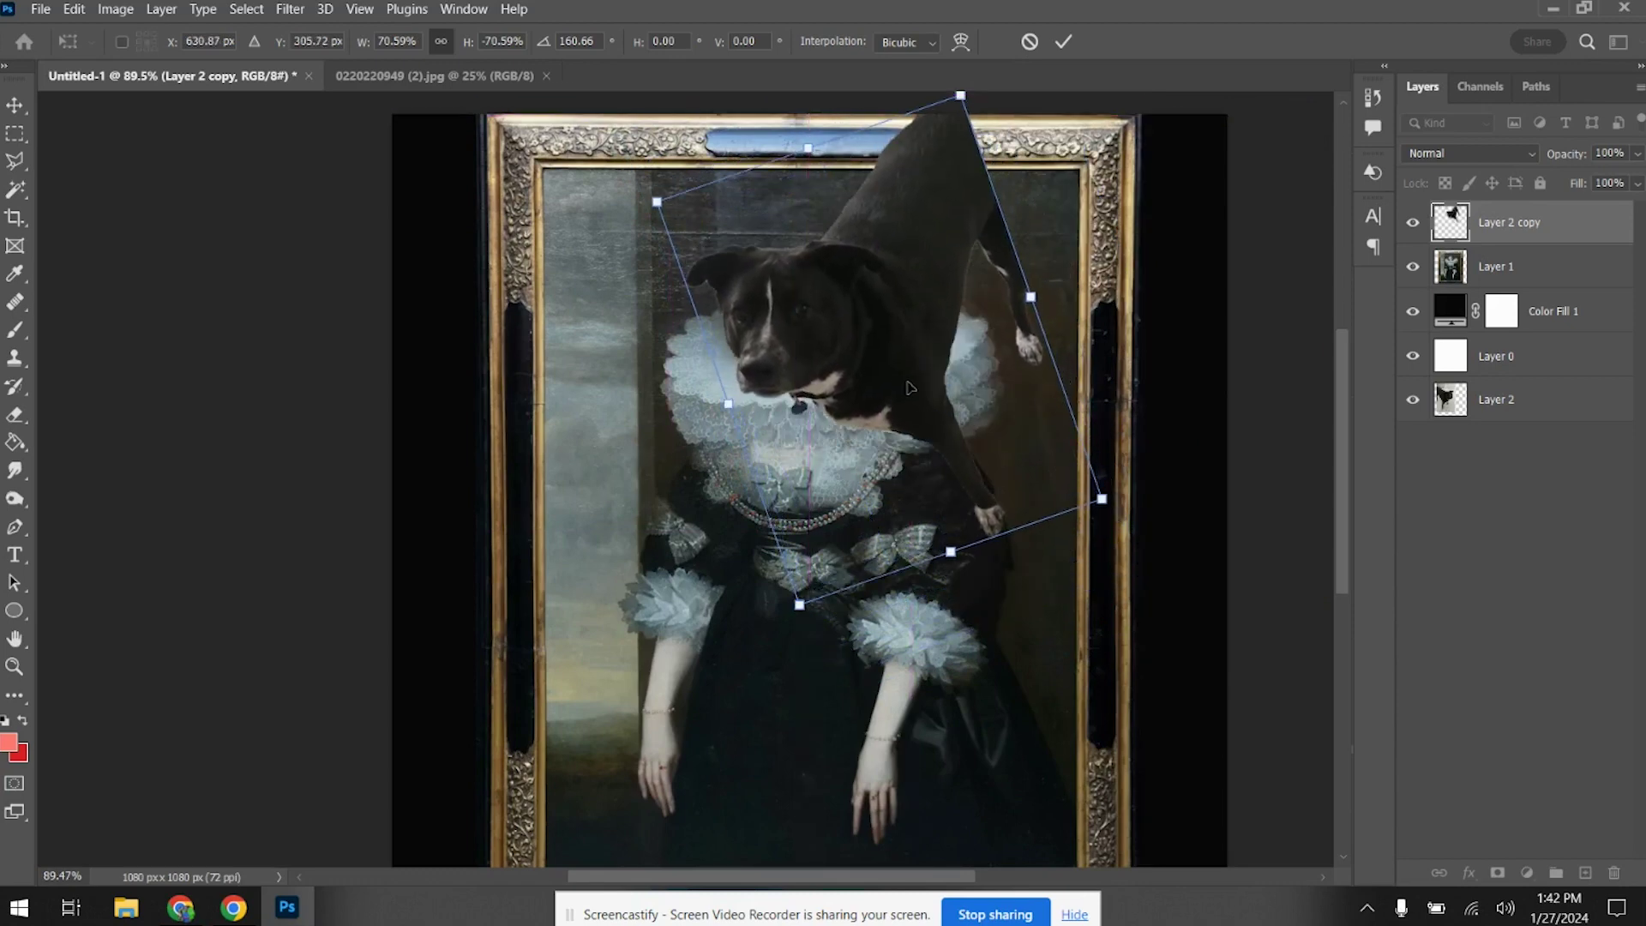
key("Return")
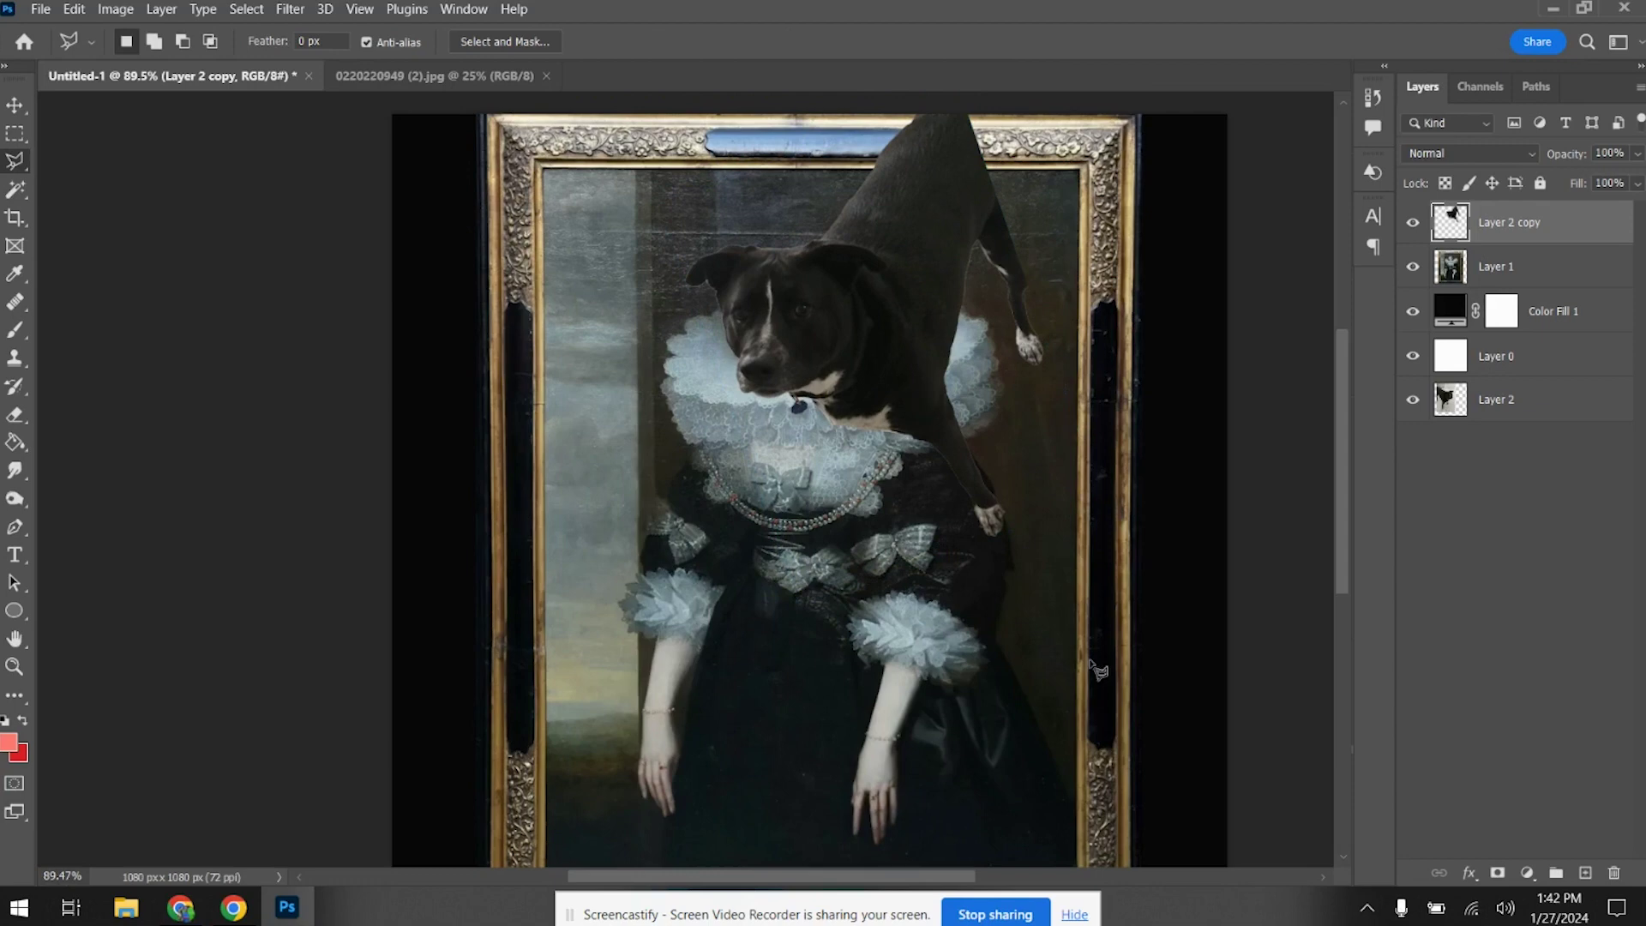
Add a layer mask to Layer 2 copy and paint out the dog's neck below and behind the head with a 56 px, 86% hardness brush
left_click(1498, 872)
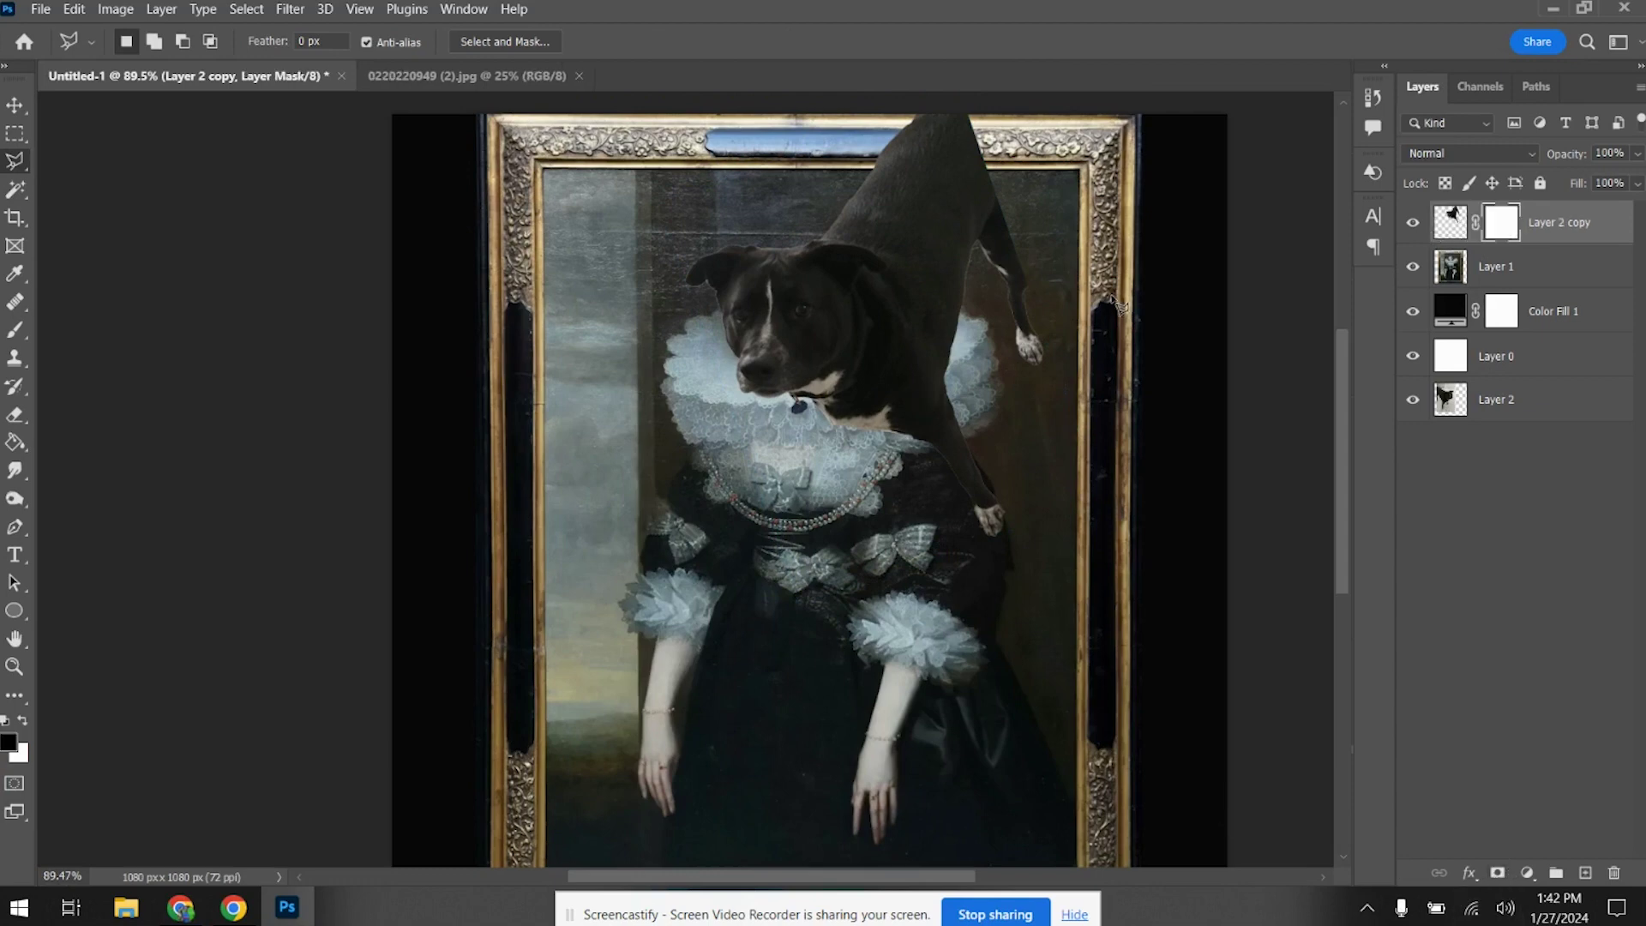
scroll(1118, 304, "up", 5)
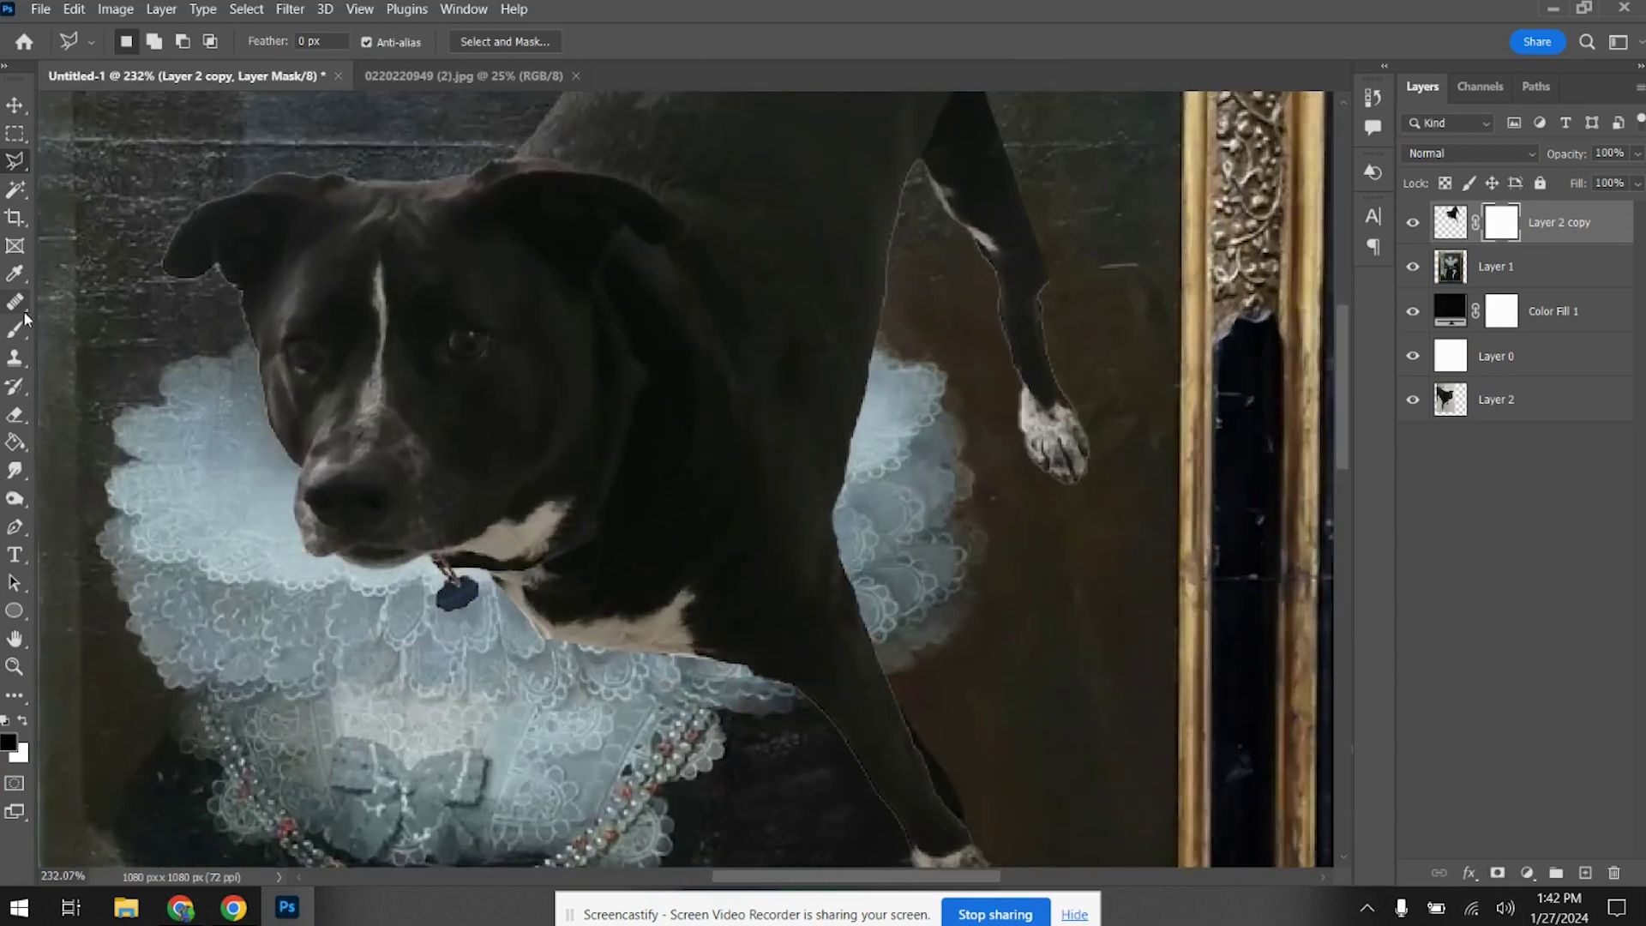
left_click(15, 328)
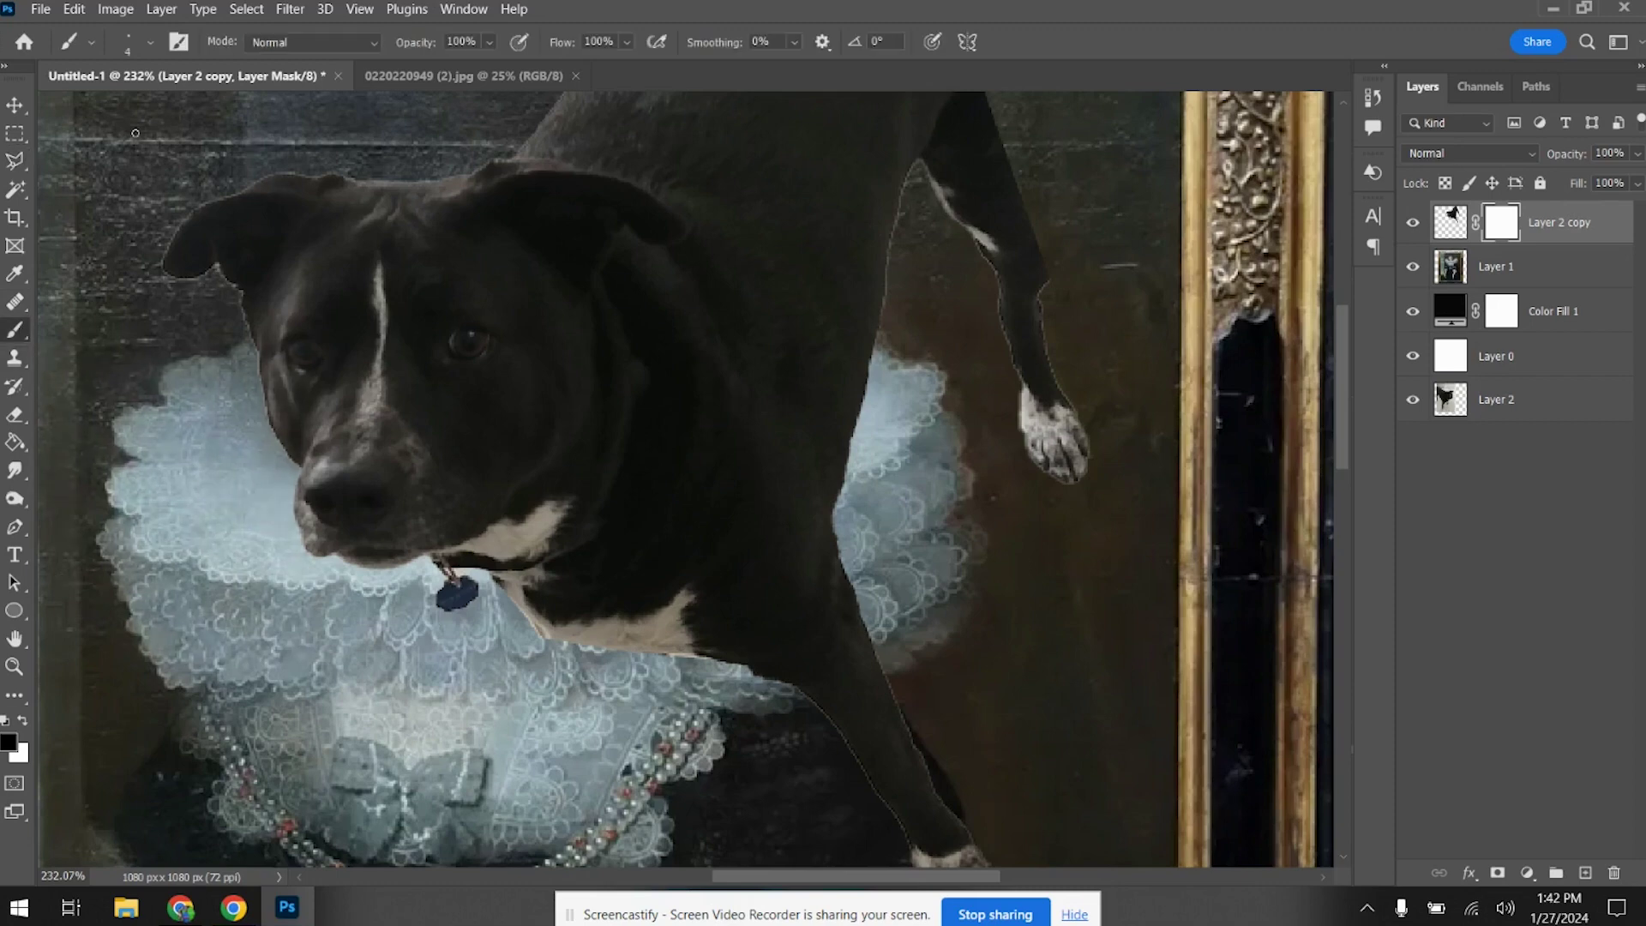
left_click(137, 41)
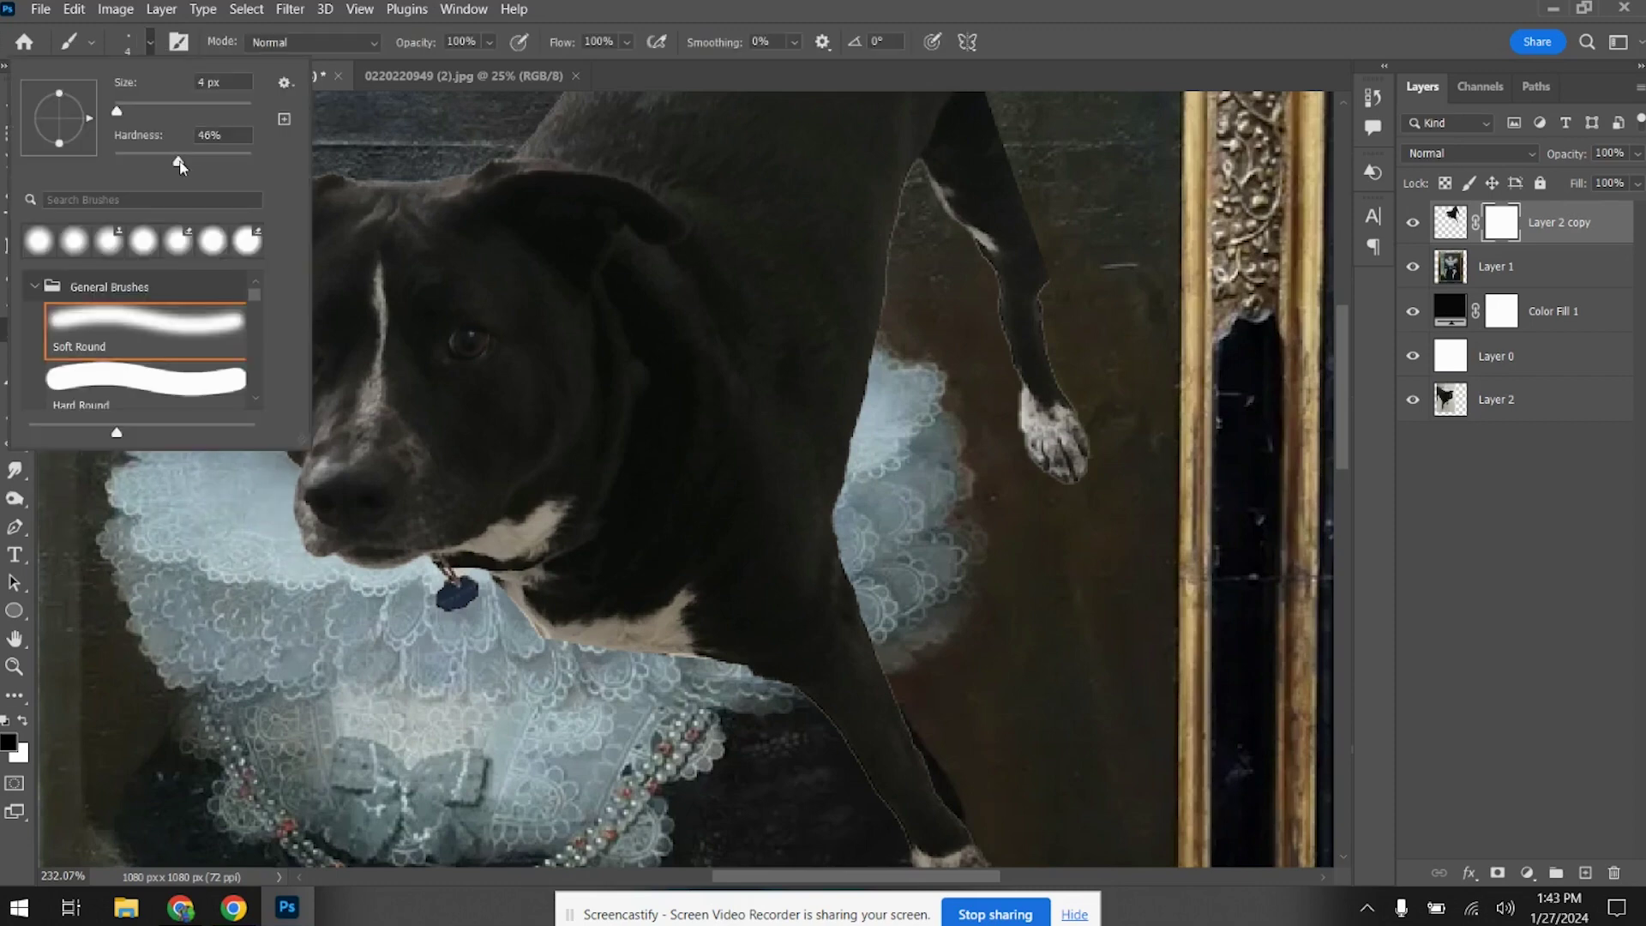
left_click(170, 112)
left_click_drag(215, 161, 232, 161)
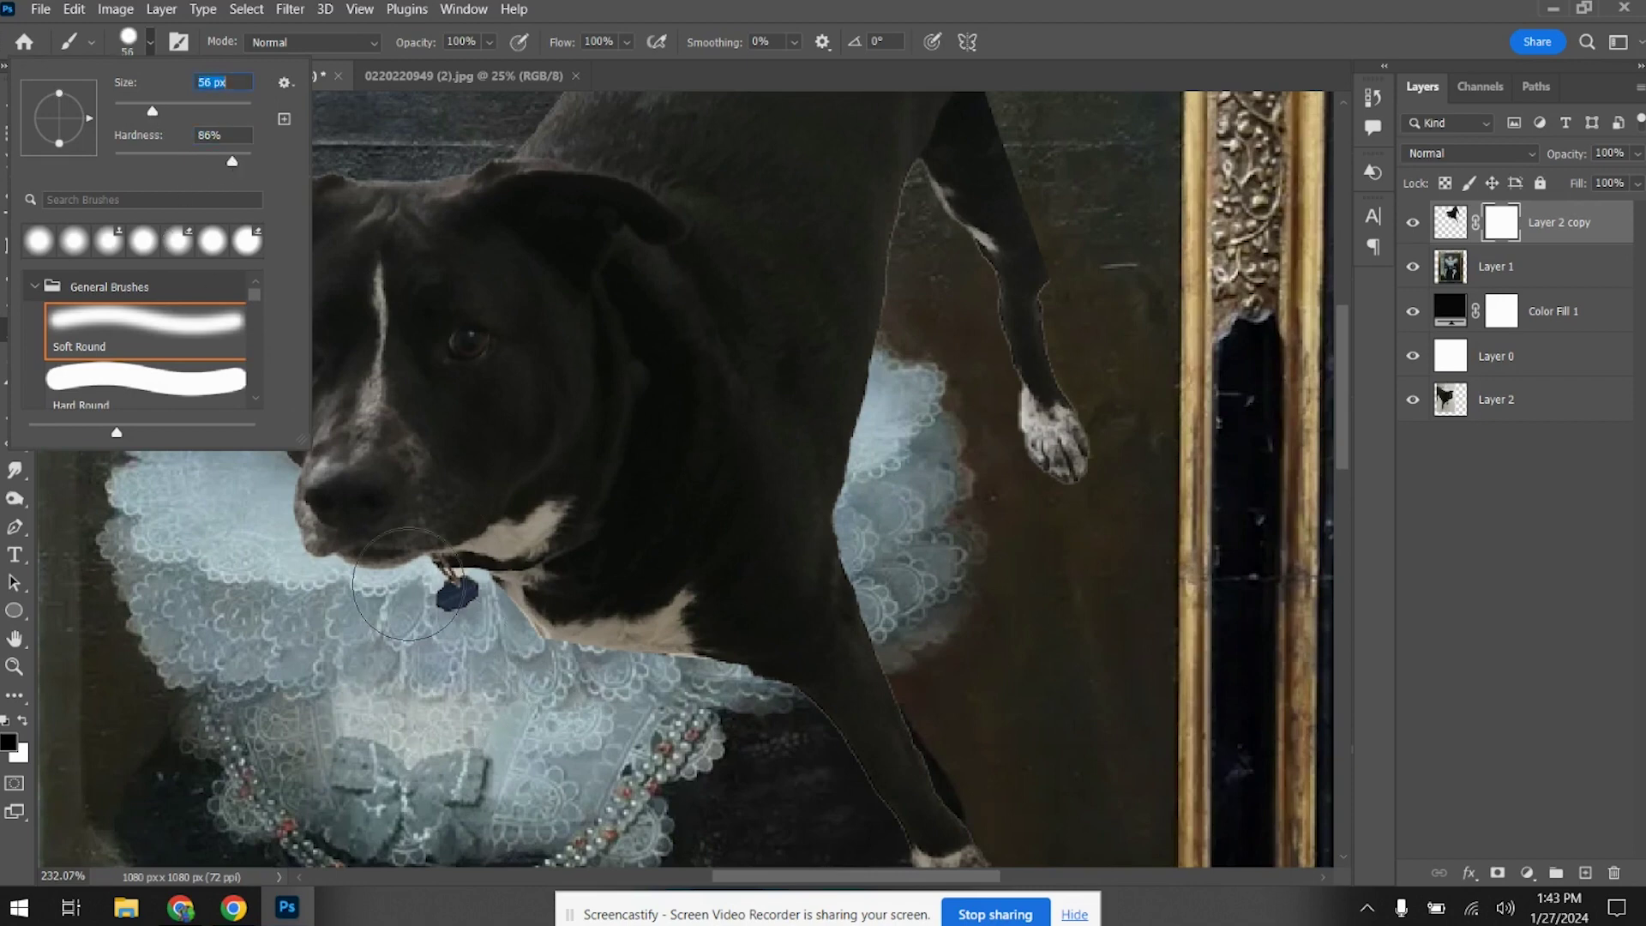
left_click(429, 609)
mouse_move(429, 609)
left_mouse_down()
mouse_move(480, 618)
mouse_move(547, 589)
mouse_move(656, 497)
mouse_move(706, 368)
mouse_move(693, 335)
mouse_move(746, 313)
mouse_move(772, 227)
mouse_move(703, 150)
mouse_move(502, 107)
left_mouse_up()
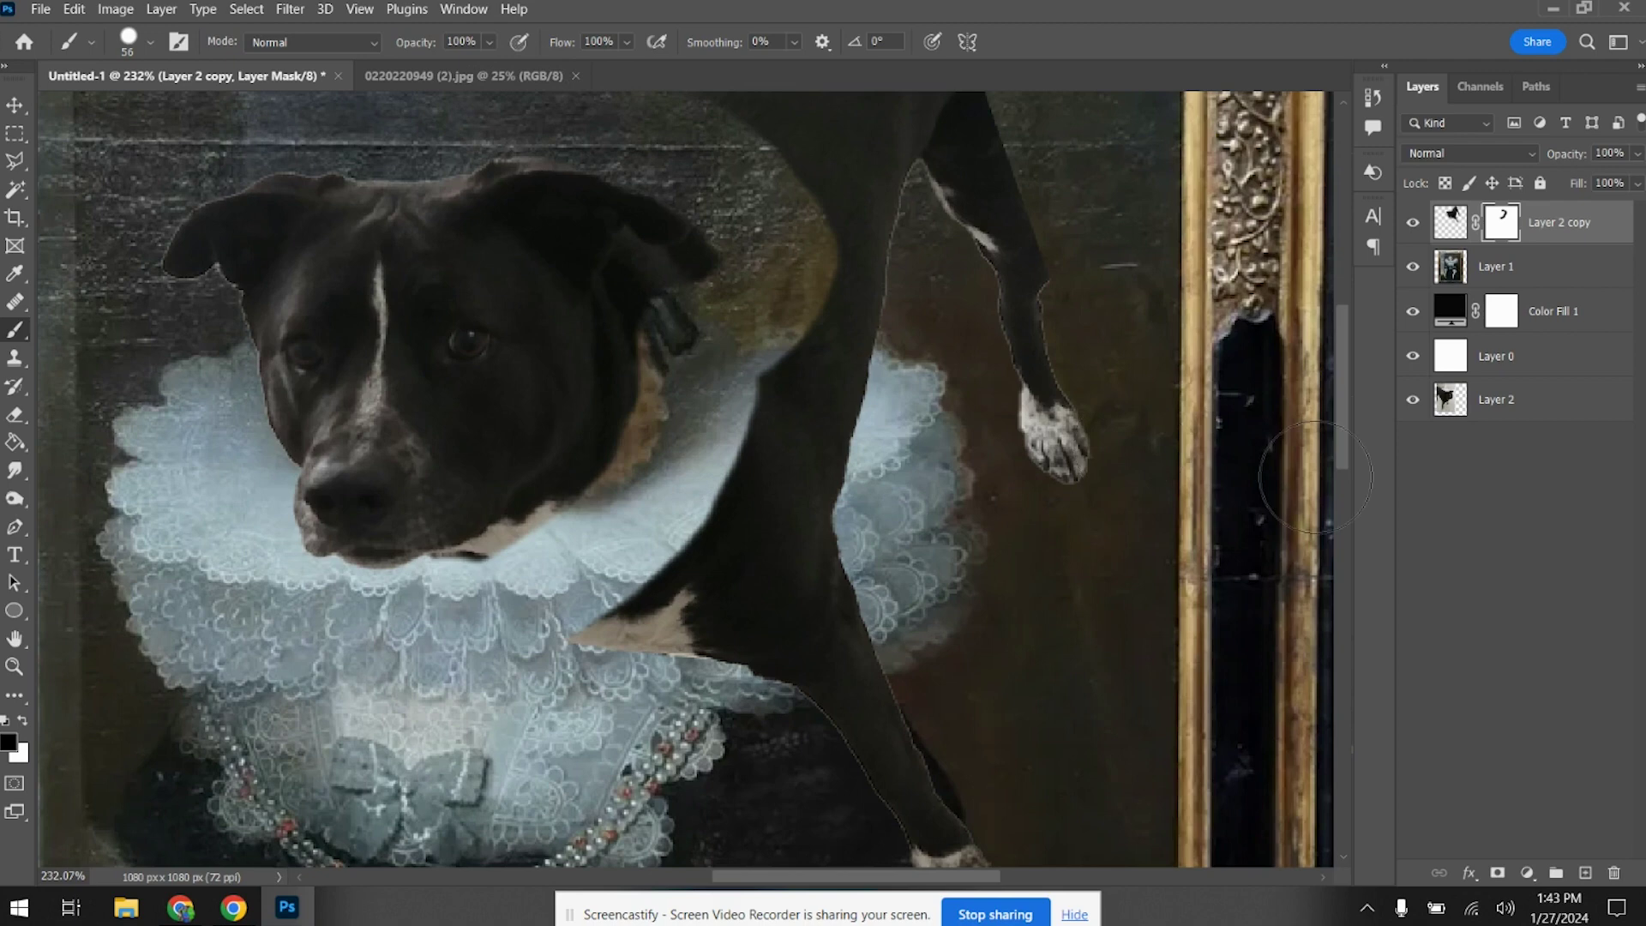
Hide the portrait layer temporarily and mask out the remaining neck and collar along the dog's jaw and across the shoulder
left_click(1412, 270)
left_click(1412, 270)
left_click(1412, 270)
mouse_move(722, 354)
left_mouse_down()
mouse_move(669, 307)
mouse_move(614, 470)
mouse_move(514, 581)
mouse_move(470, 618)
mouse_move(457, 603)
mouse_move(572, 545)
mouse_move(573, 560)
mouse_move(550, 550)
mouse_move(587, 553)
mouse_move(595, 594)
mouse_move(670, 575)
mouse_move(1095, 412)
mouse_move(684, 614)
mouse_move(1174, 350)
mouse_move(1064, 489)
mouse_move(1112, 280)
mouse_move(1066, 229)
mouse_move(972, 331)
mouse_move(986, 240)
left_mouse_up()
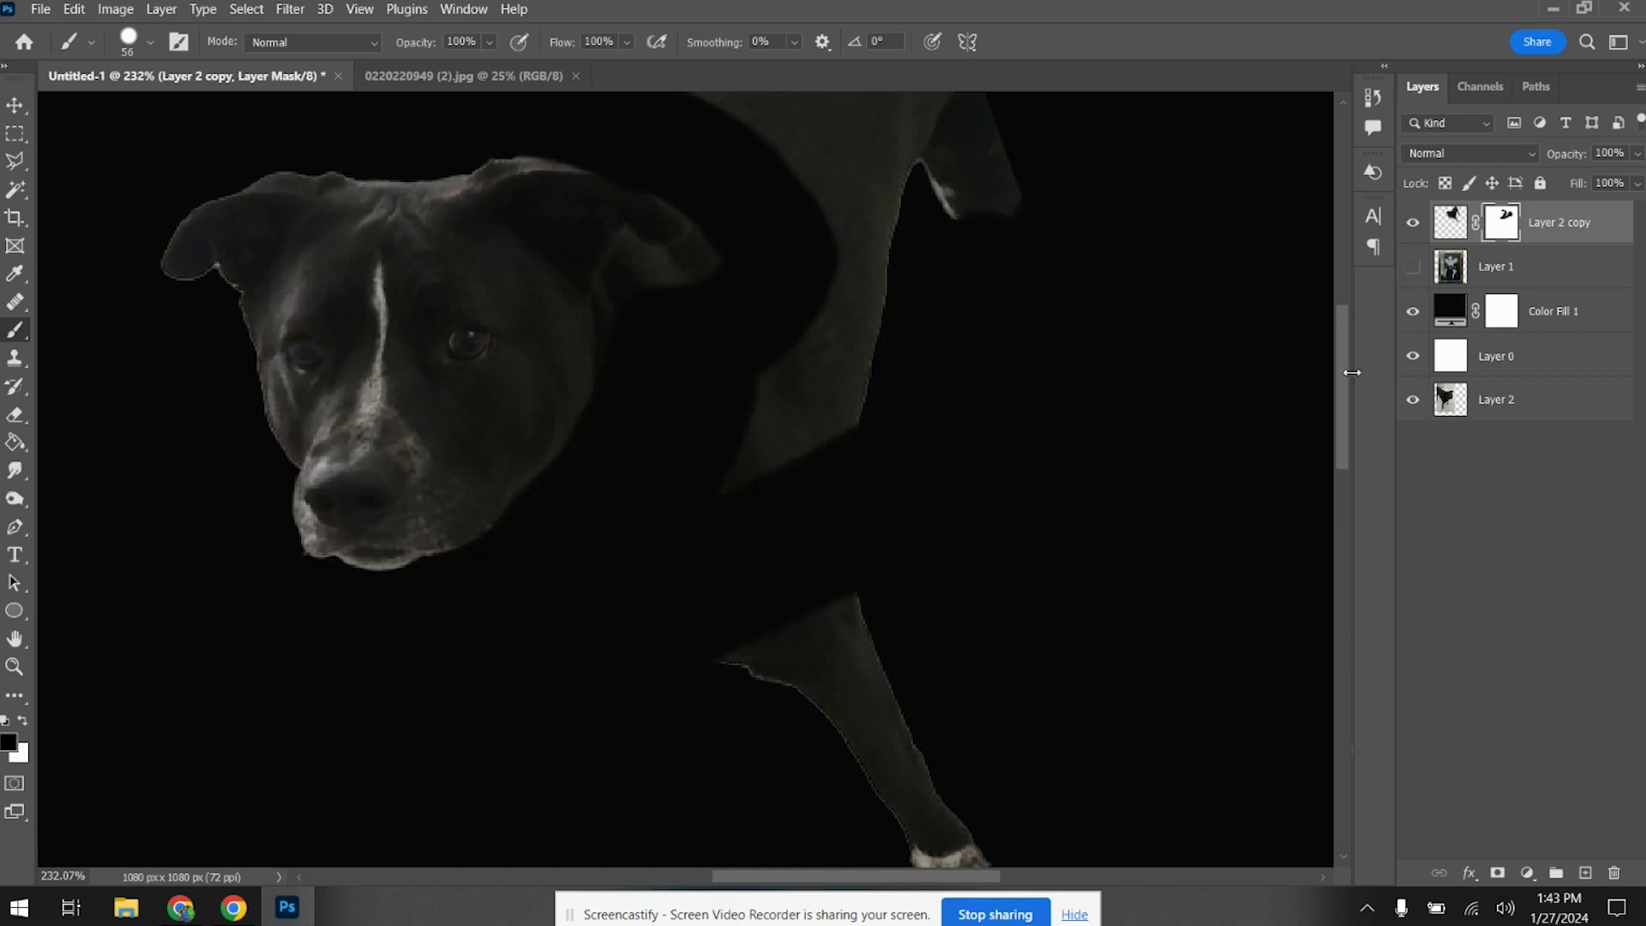
left_click(1413, 267)
Outline the leftover dog body and legs with the Polygonal Lasso, delete them from the layer's image, and deselect
scroll(827, 665, "down", 3)
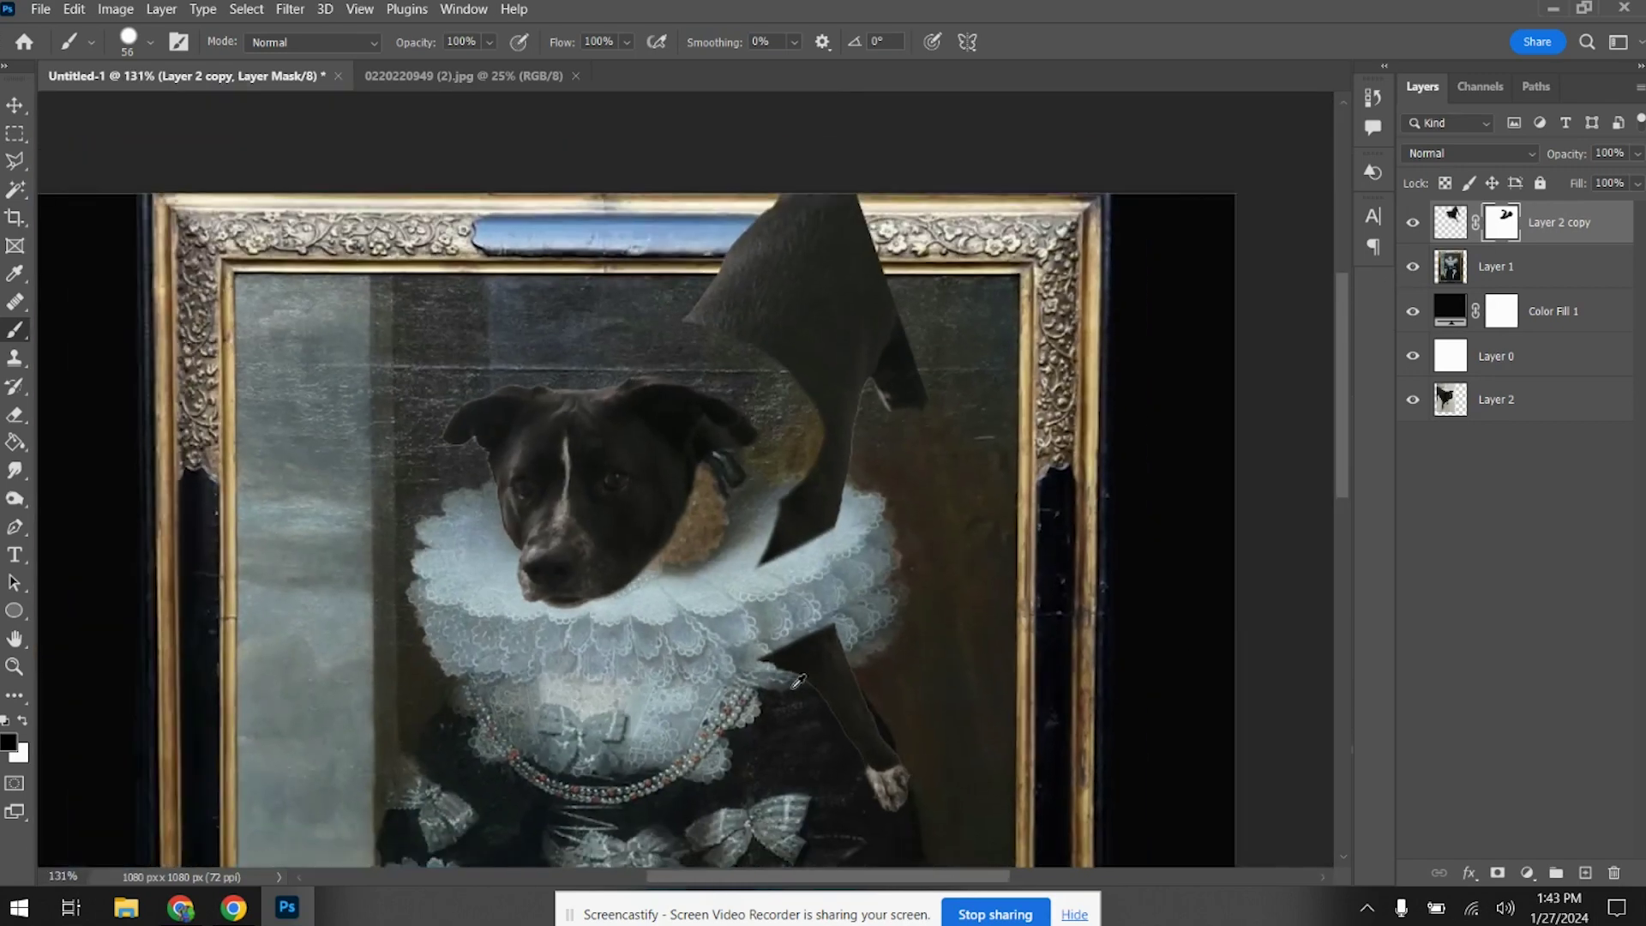
left_click(14, 159)
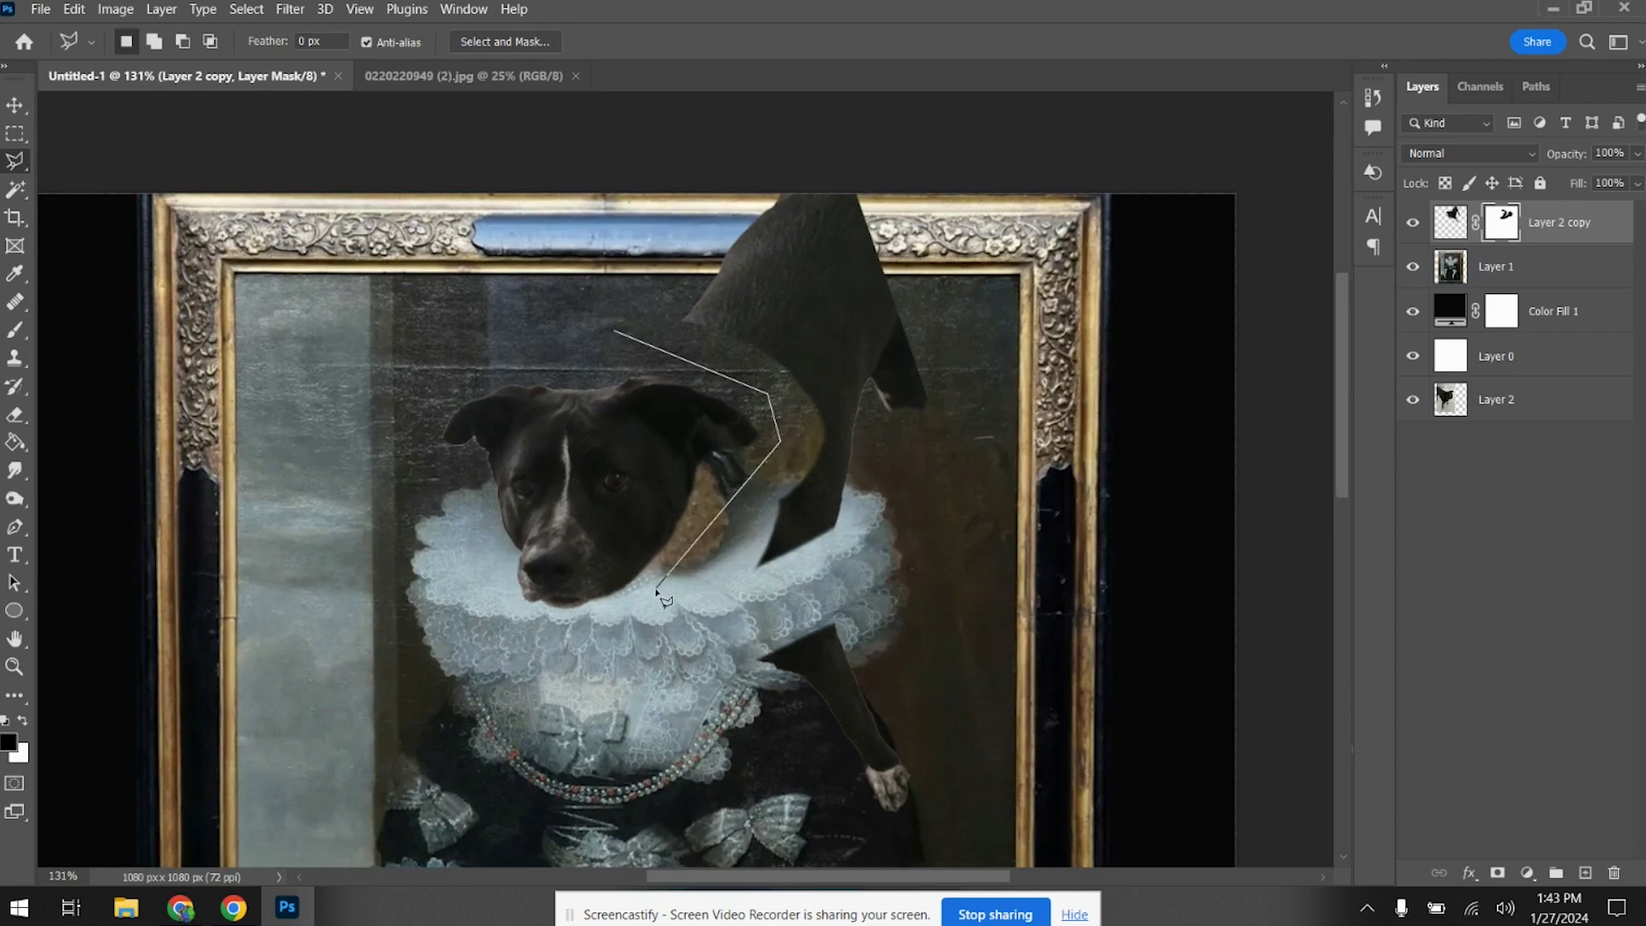
left_click(892, 848)
left_click(966, 772)
left_click(938, 103)
double_click(614, 154)
left_click(1449, 224)
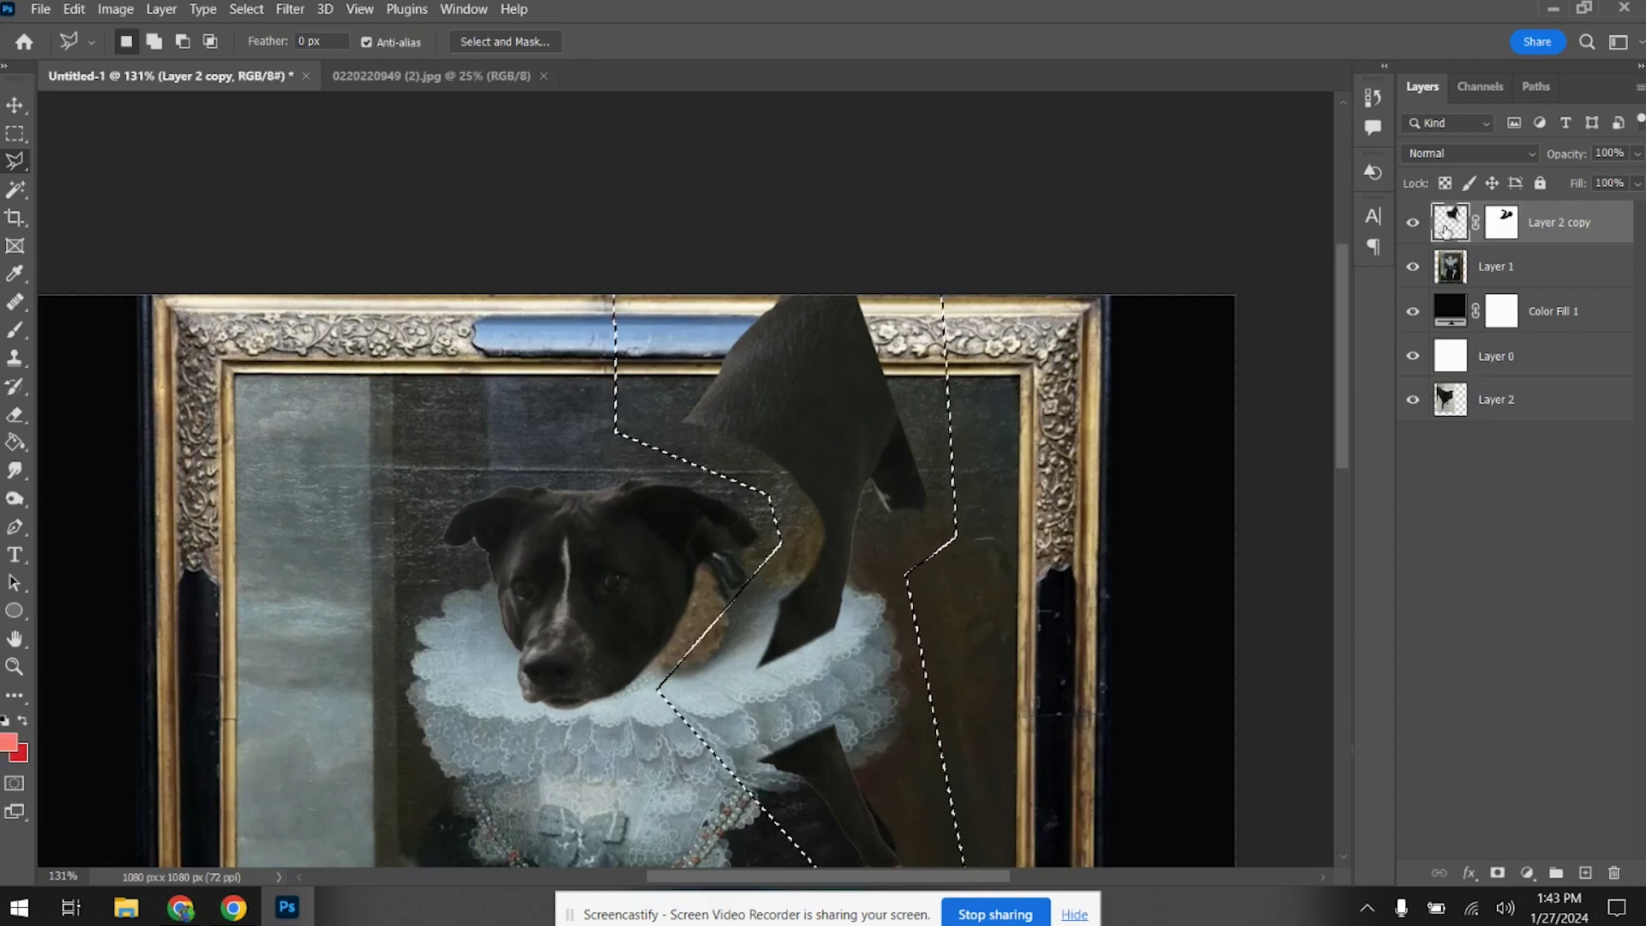
key("Delete")
key("ctrl+d")
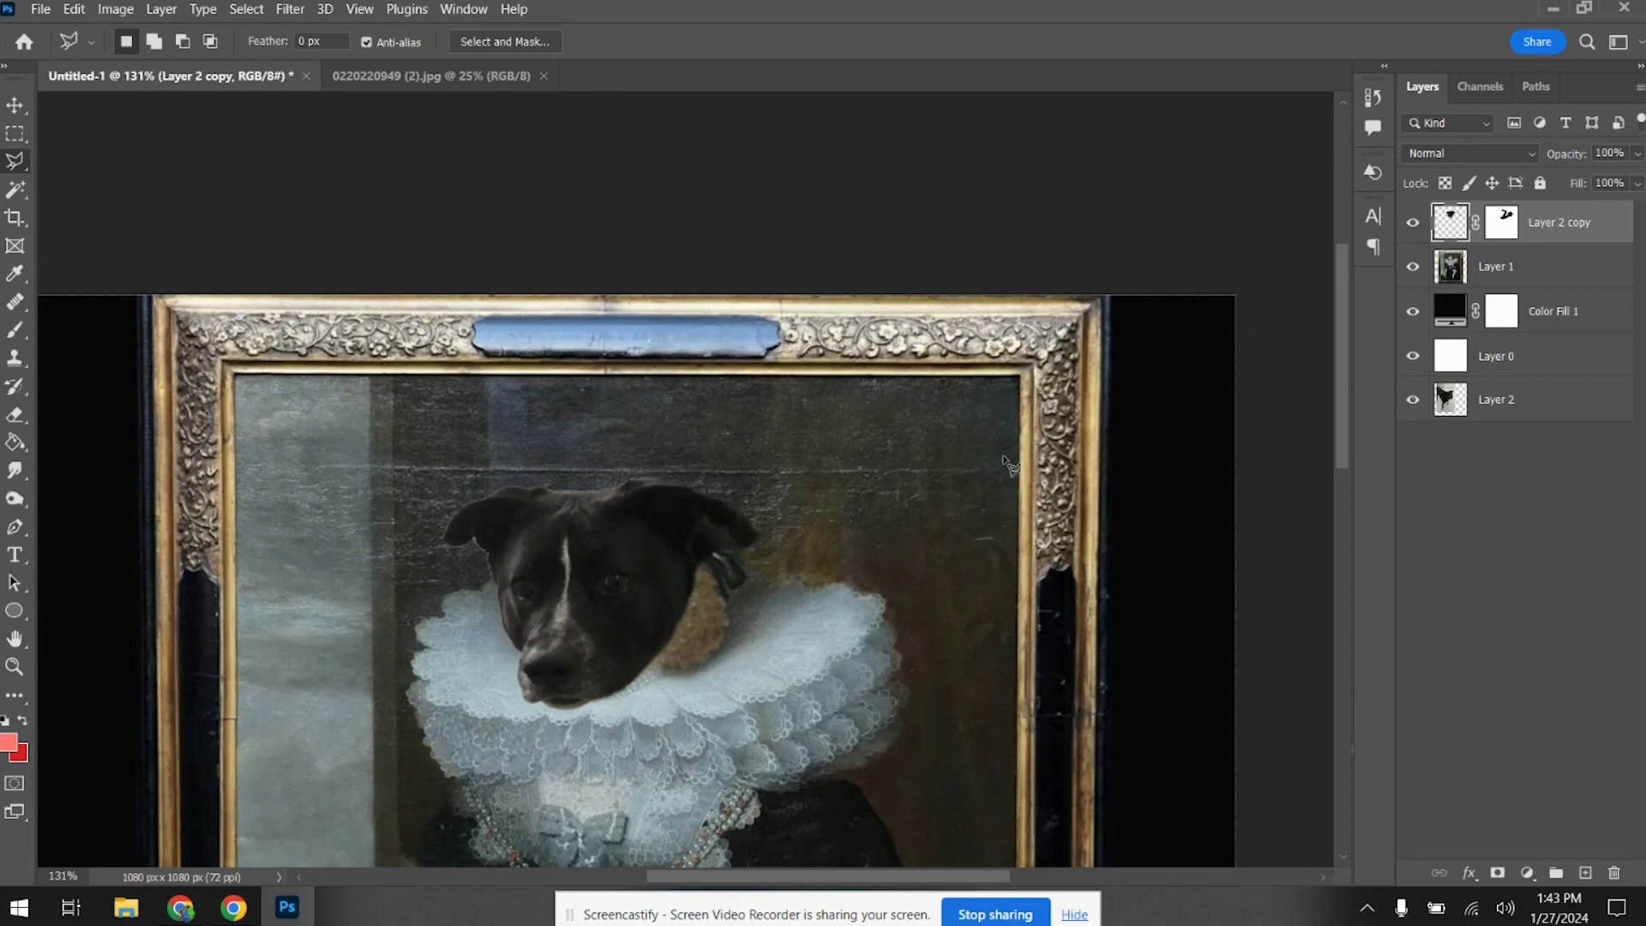
Move the dog's head slightly to the right so it sits centred within the duchess's ruff
left_click(1492, 222)
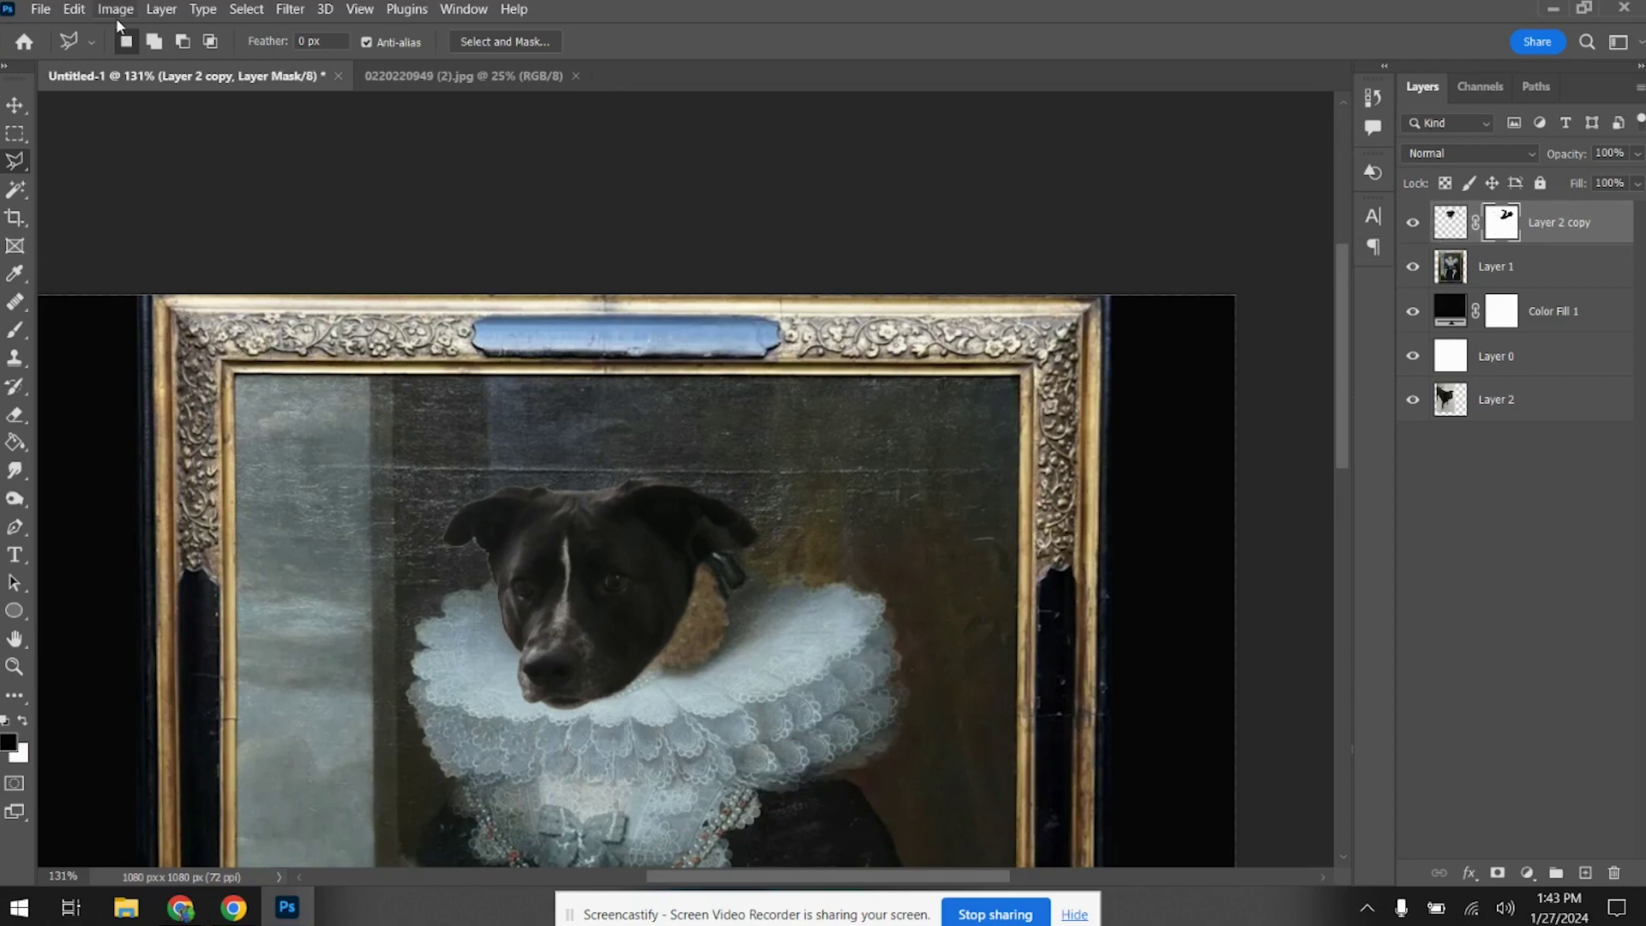
left_click(19, 108)
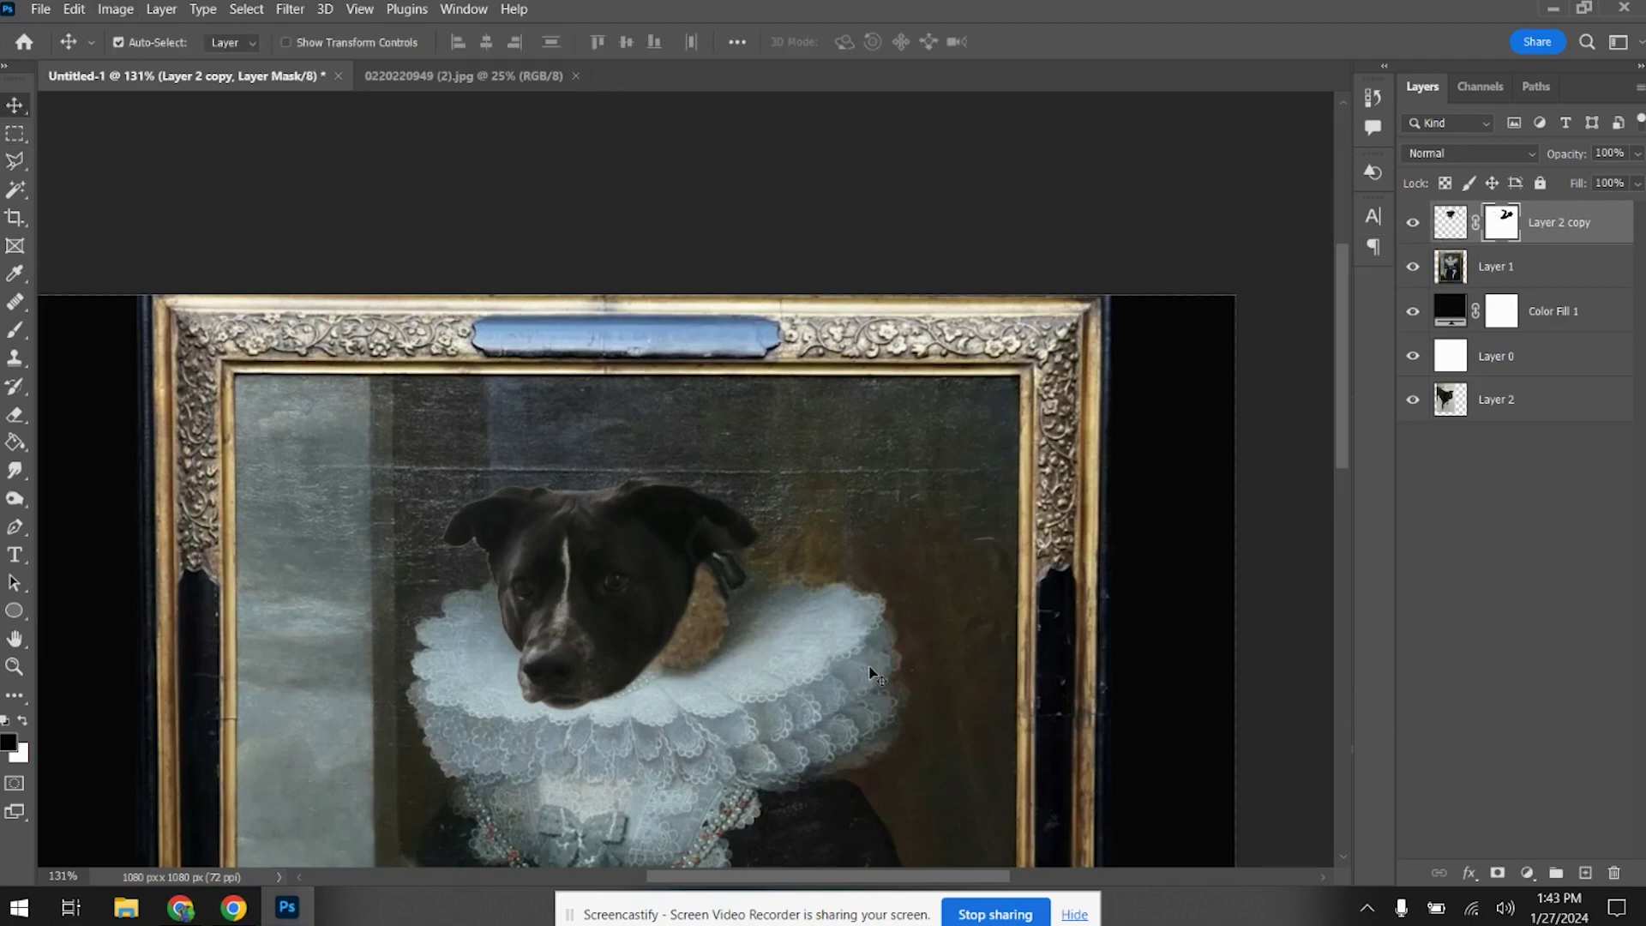
scroll(727, 775, "down", 5)
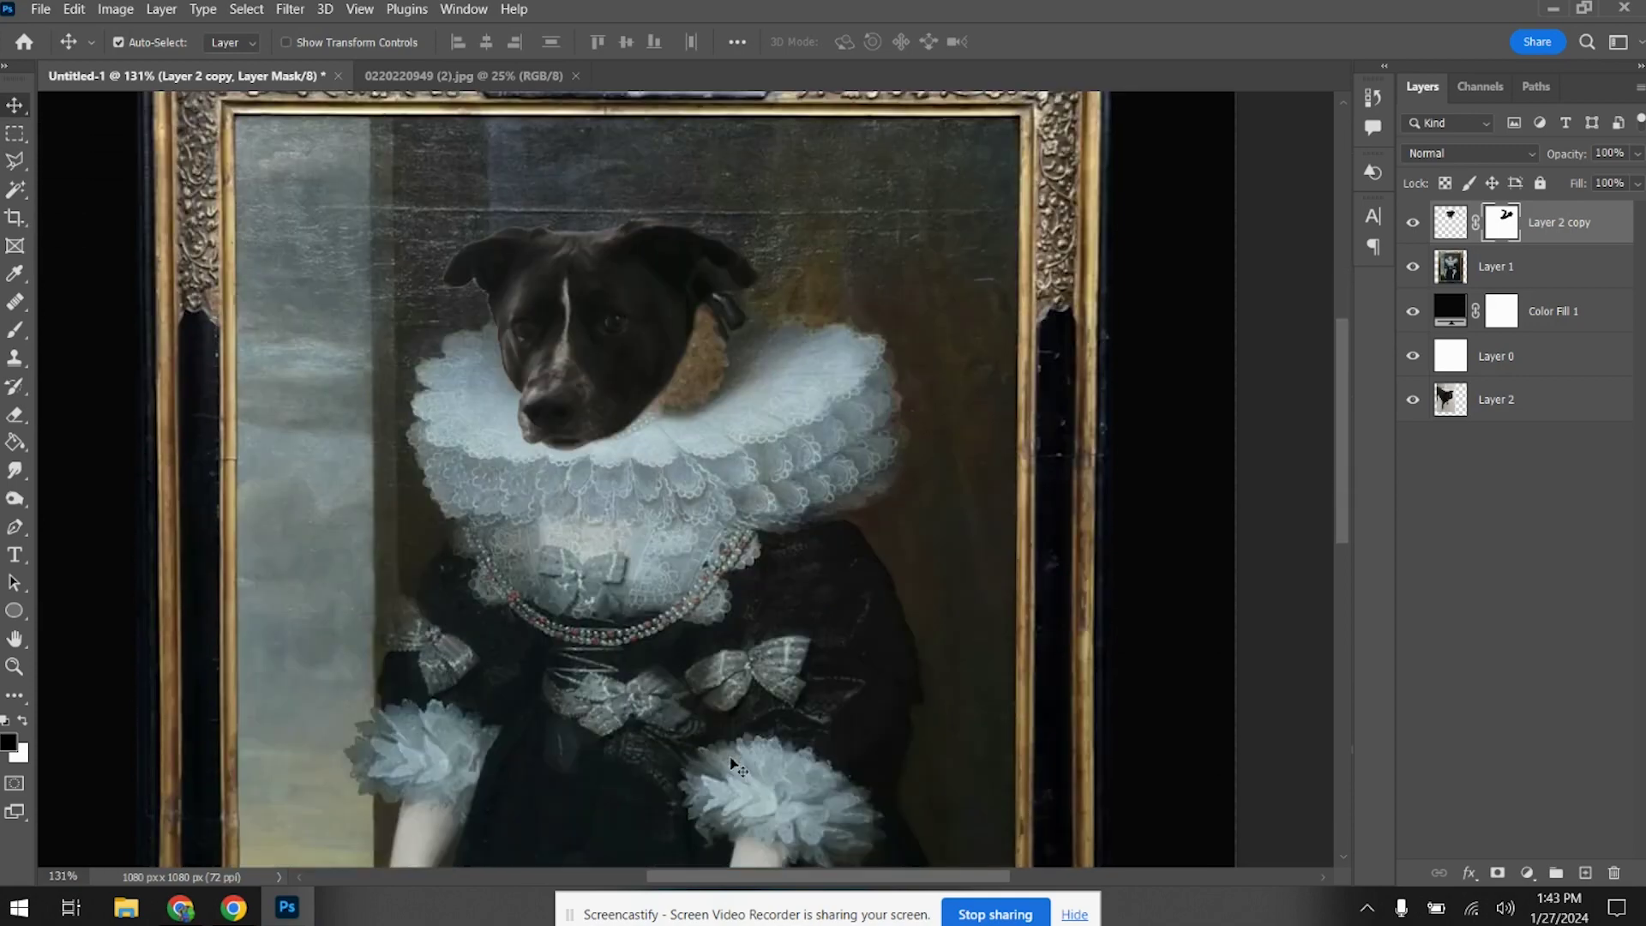
scroll(733, 765, "down", 3)
scroll(709, 722, "up", 3)
scroll(709, 722, "up", 1)
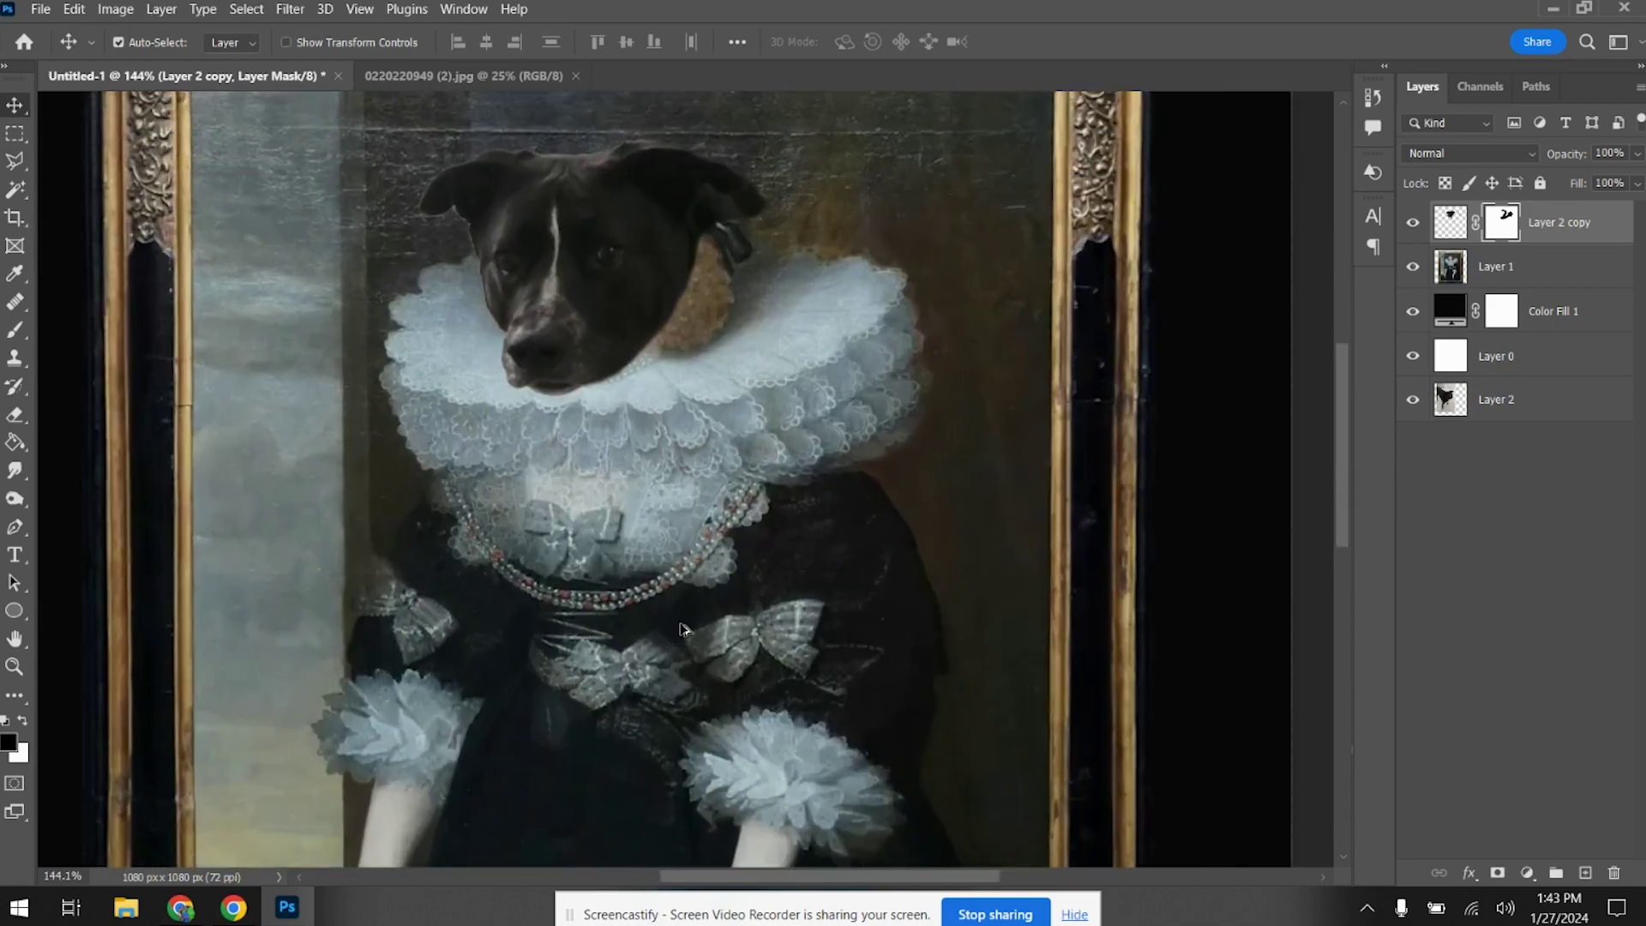
scroll(671, 610, "up", 1)
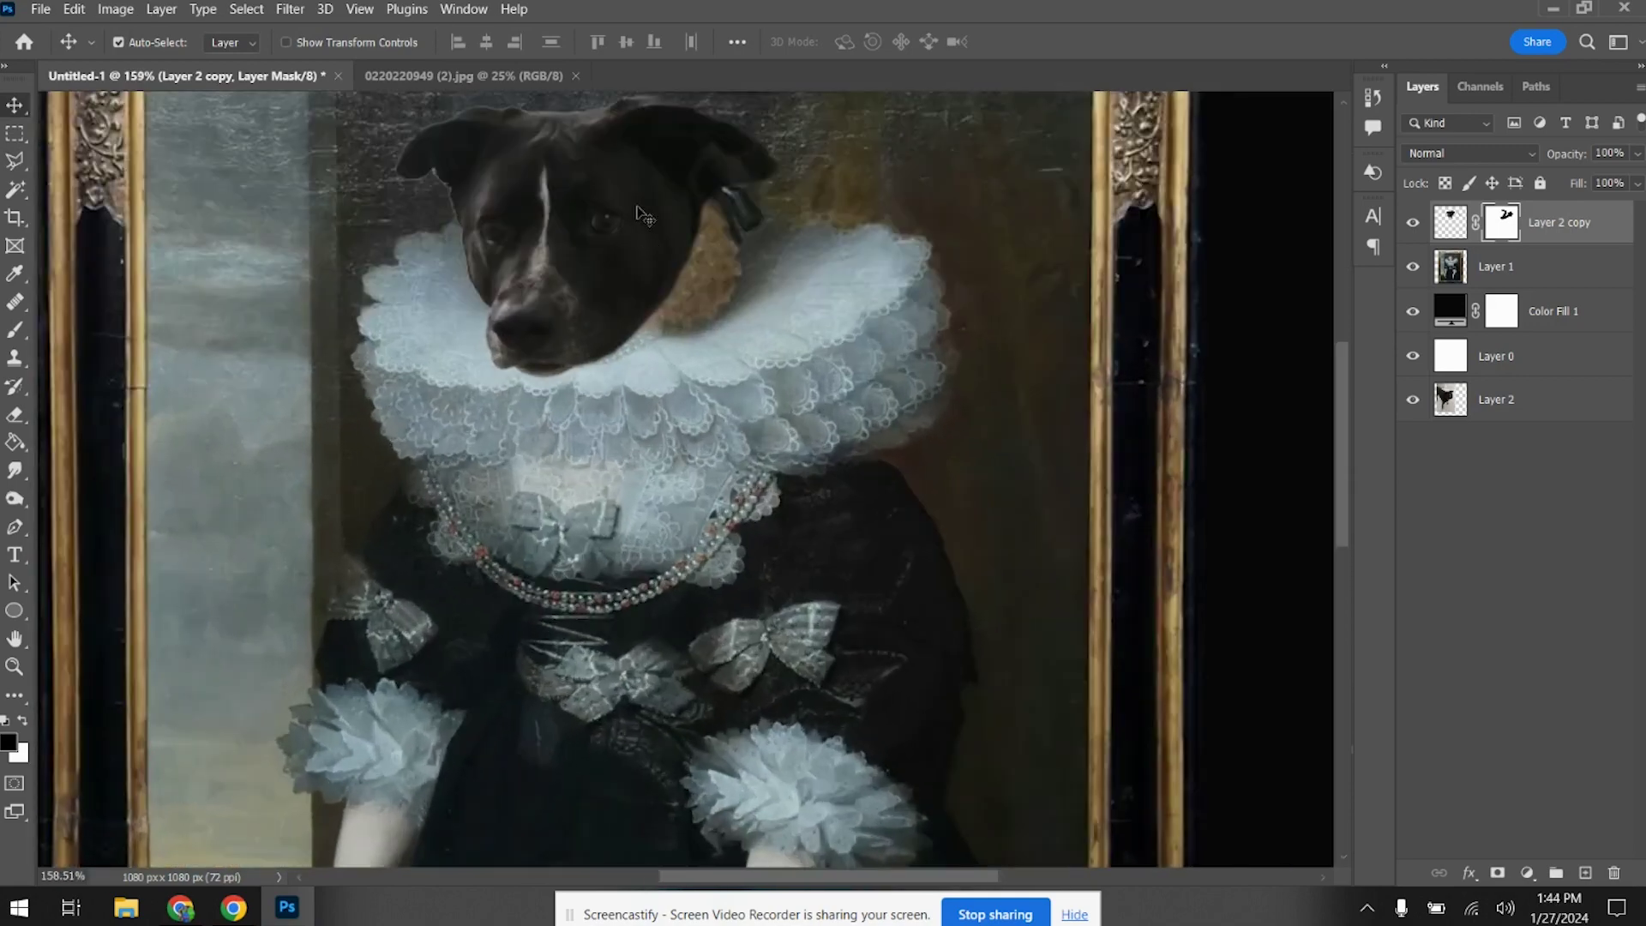
left_click_drag(620, 187, 659, 201)
left_click_drag(660, 187, 662, 192)
Select the inner ruff area around the dog's muzzle on Layer 1 with the Polygonal Lasso
left_click(1514, 268)
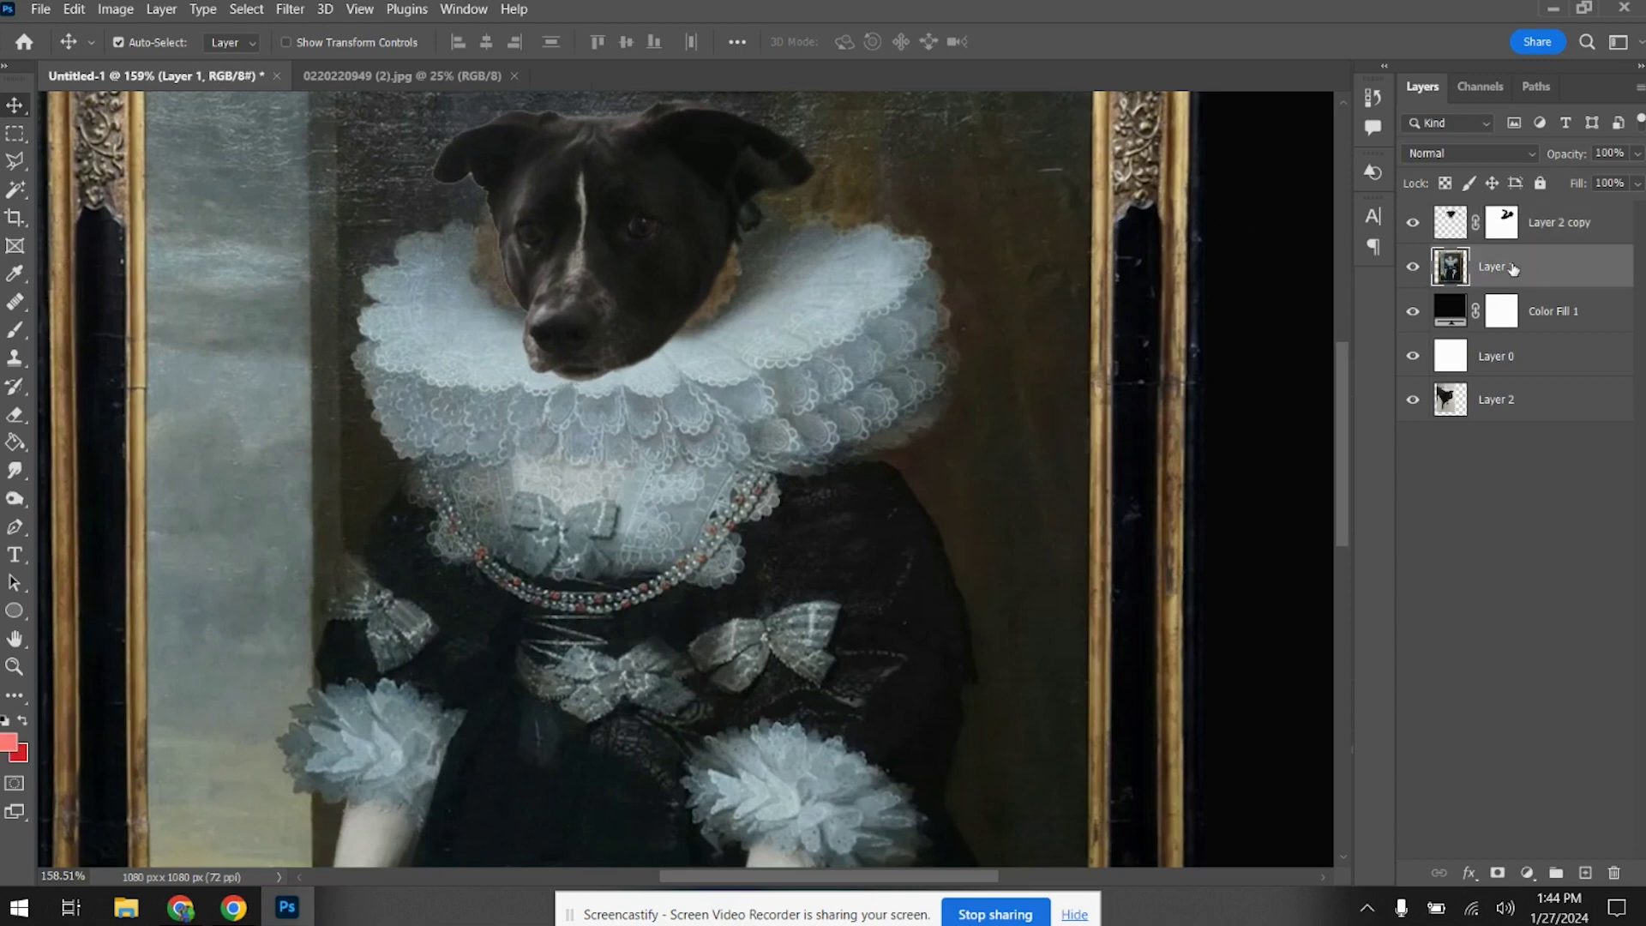
left_click(12, 164)
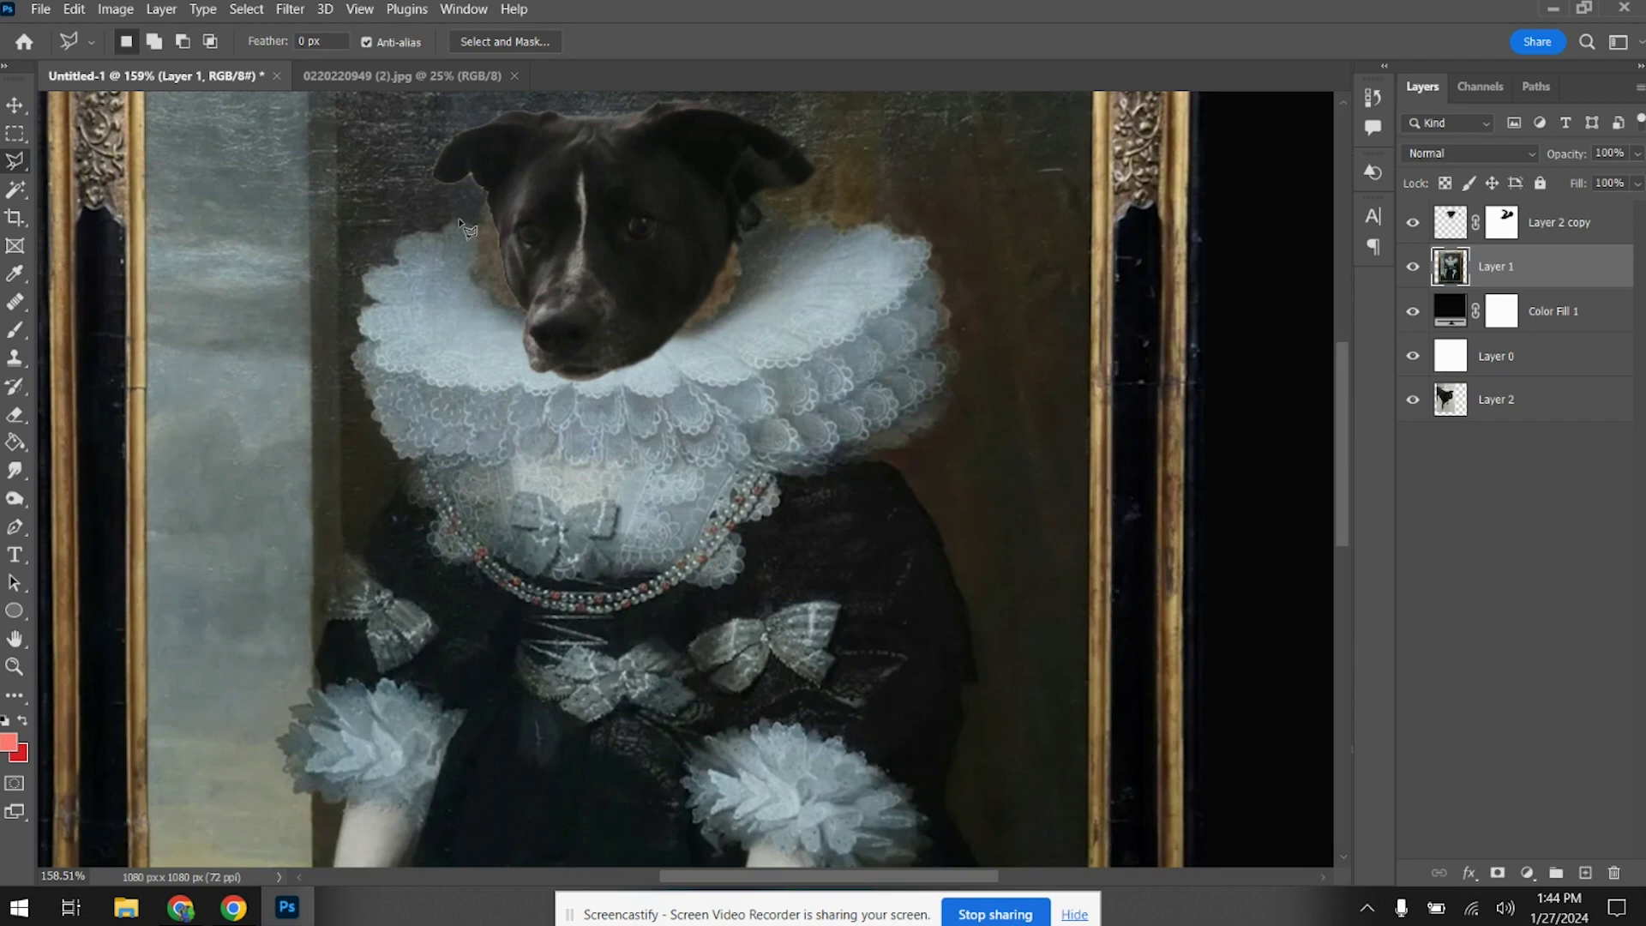
mouse_move(514, 230)
left_mouse_down()
mouse_move(593, 209)
mouse_move(692, 233)
mouse_move(737, 221)
left_mouse_up()
left_click_drag(815, 232, 898, 236)
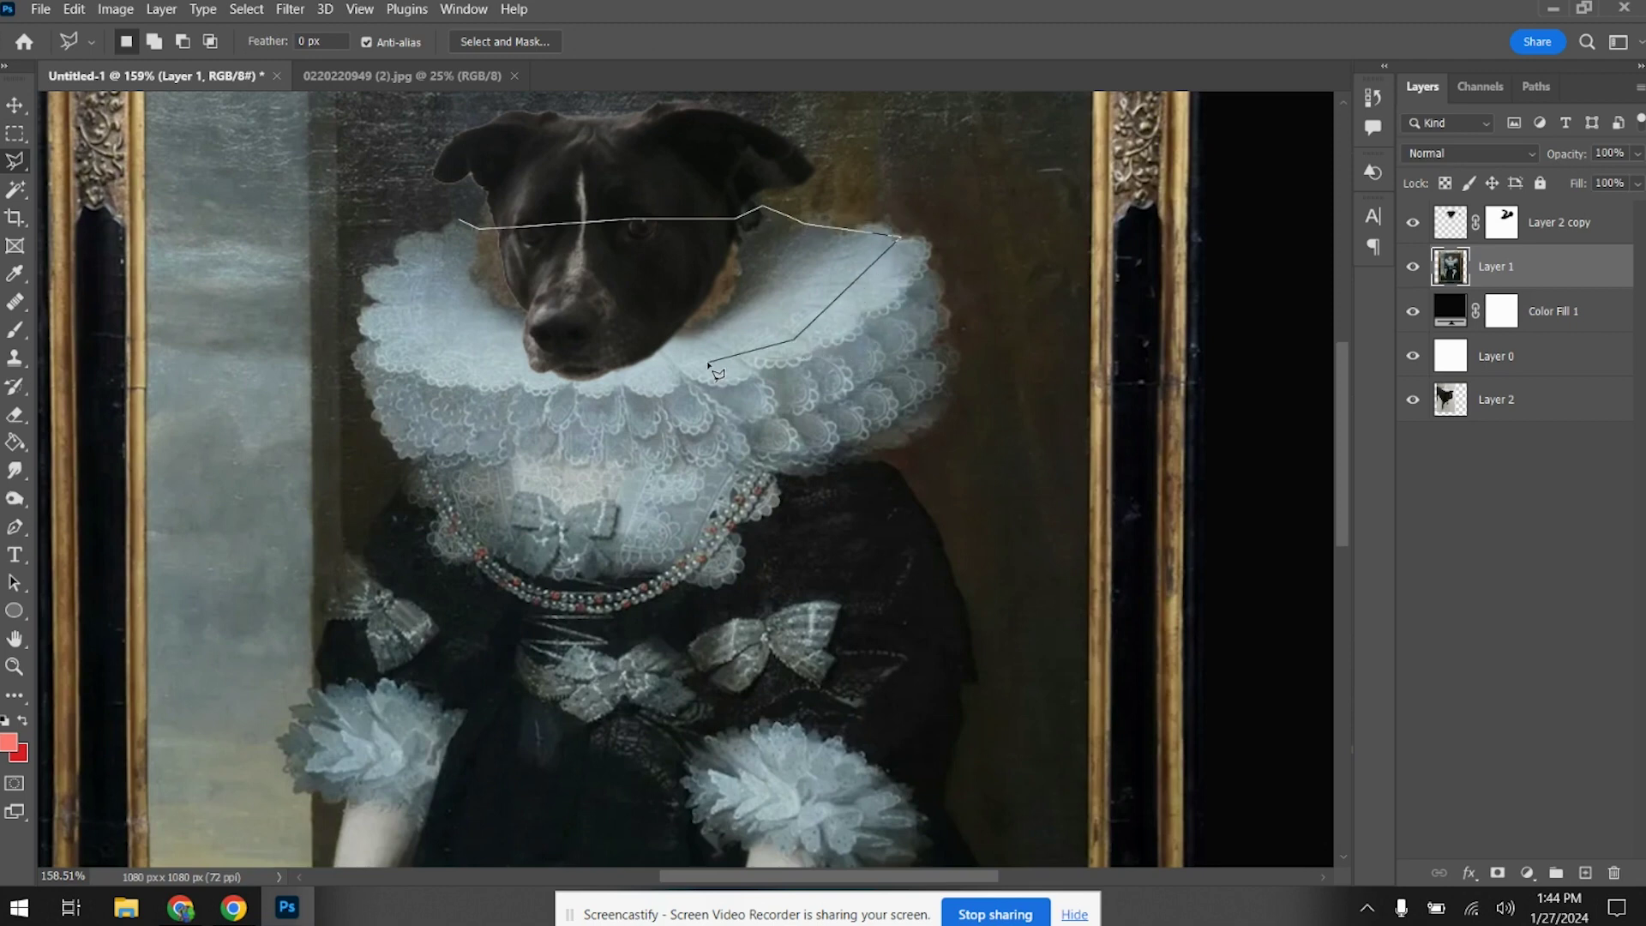
left_click(643, 383)
double_click(447, 255)
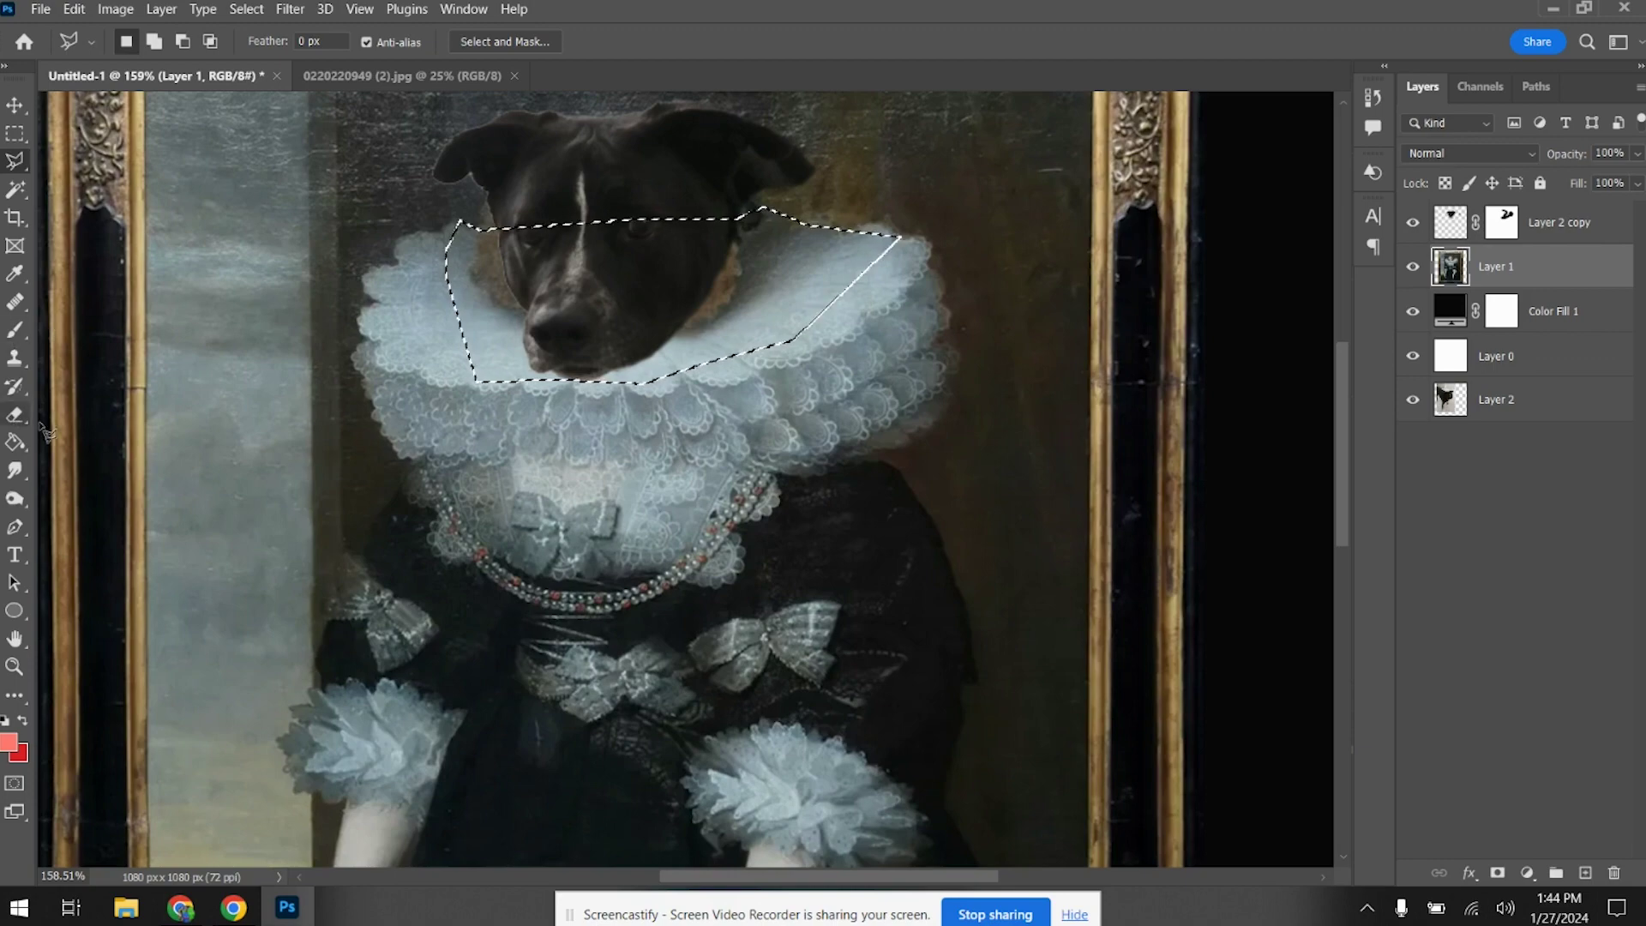
left_click(81, 8)
left_click(188, 362)
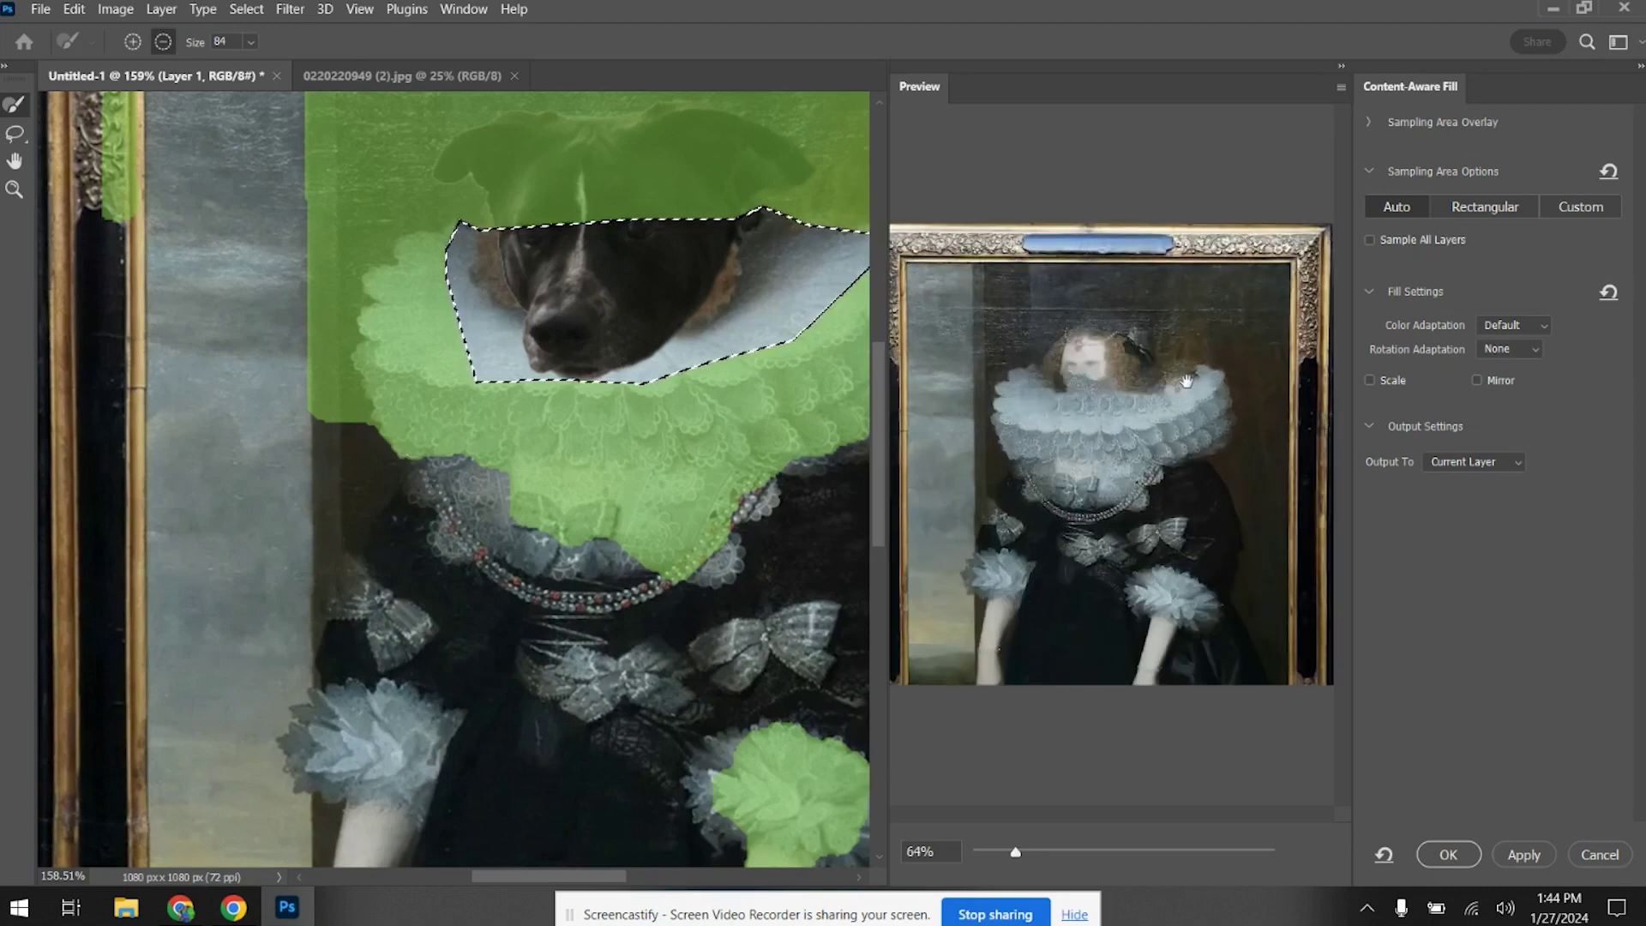
left_click(1599, 856)
Clone dark ruff shadow over the duchess's brown hair along the right side of the dog's face, using an 18 px Clone Stamp
scroll(738, 274, "up", 5)
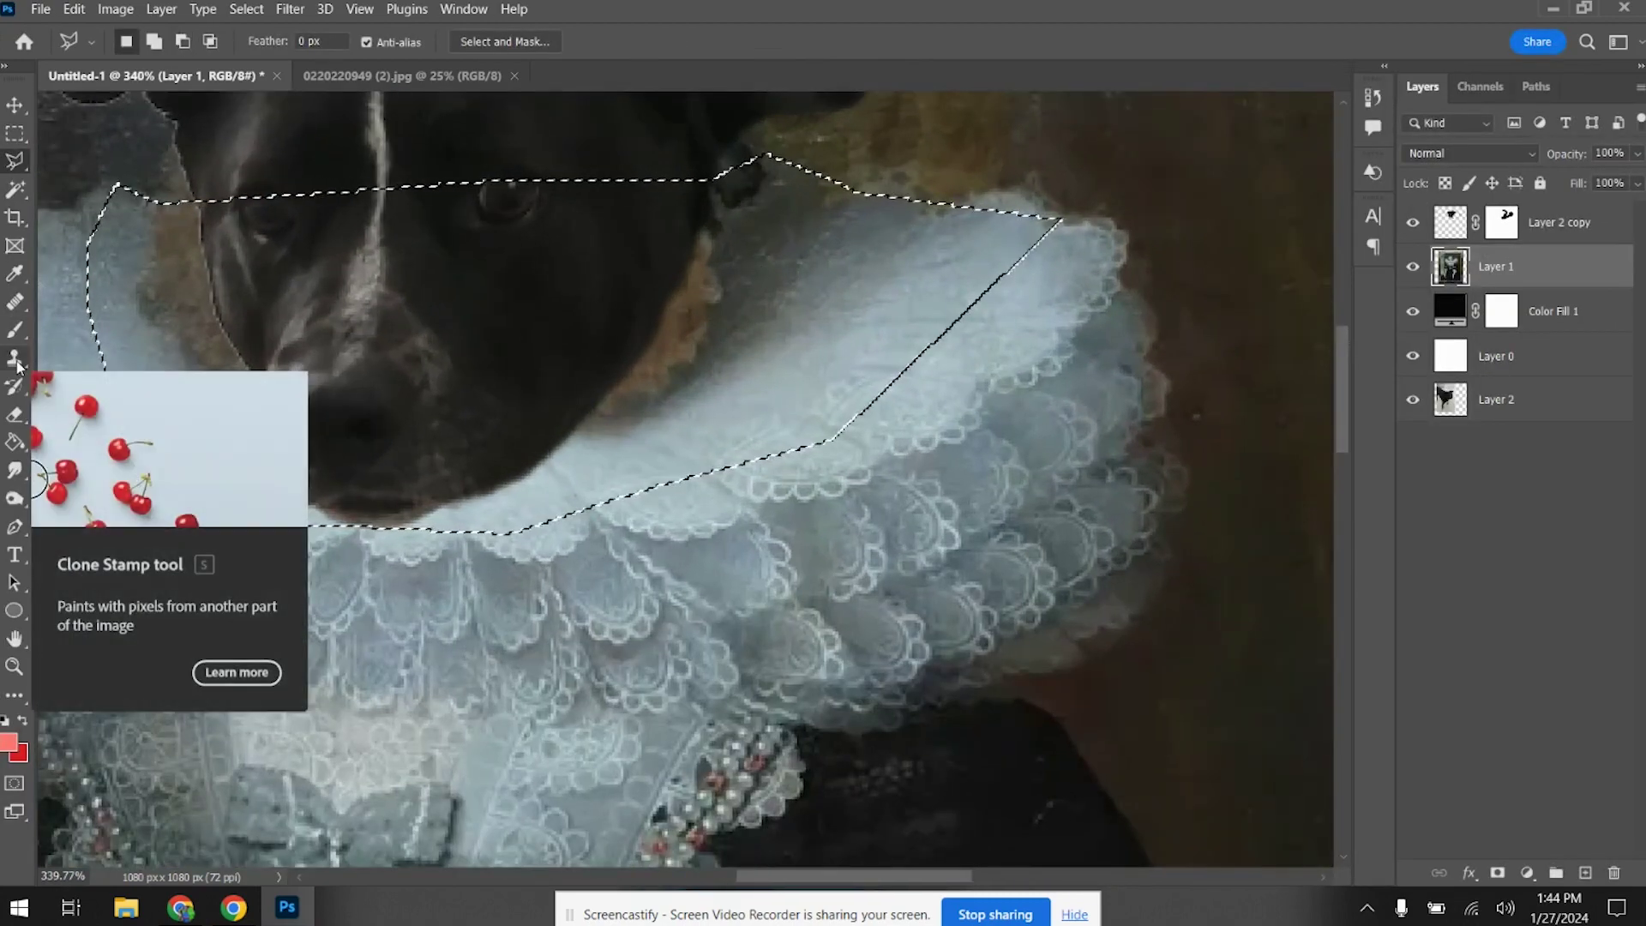
left_click(16, 360)
left_click(129, 41)
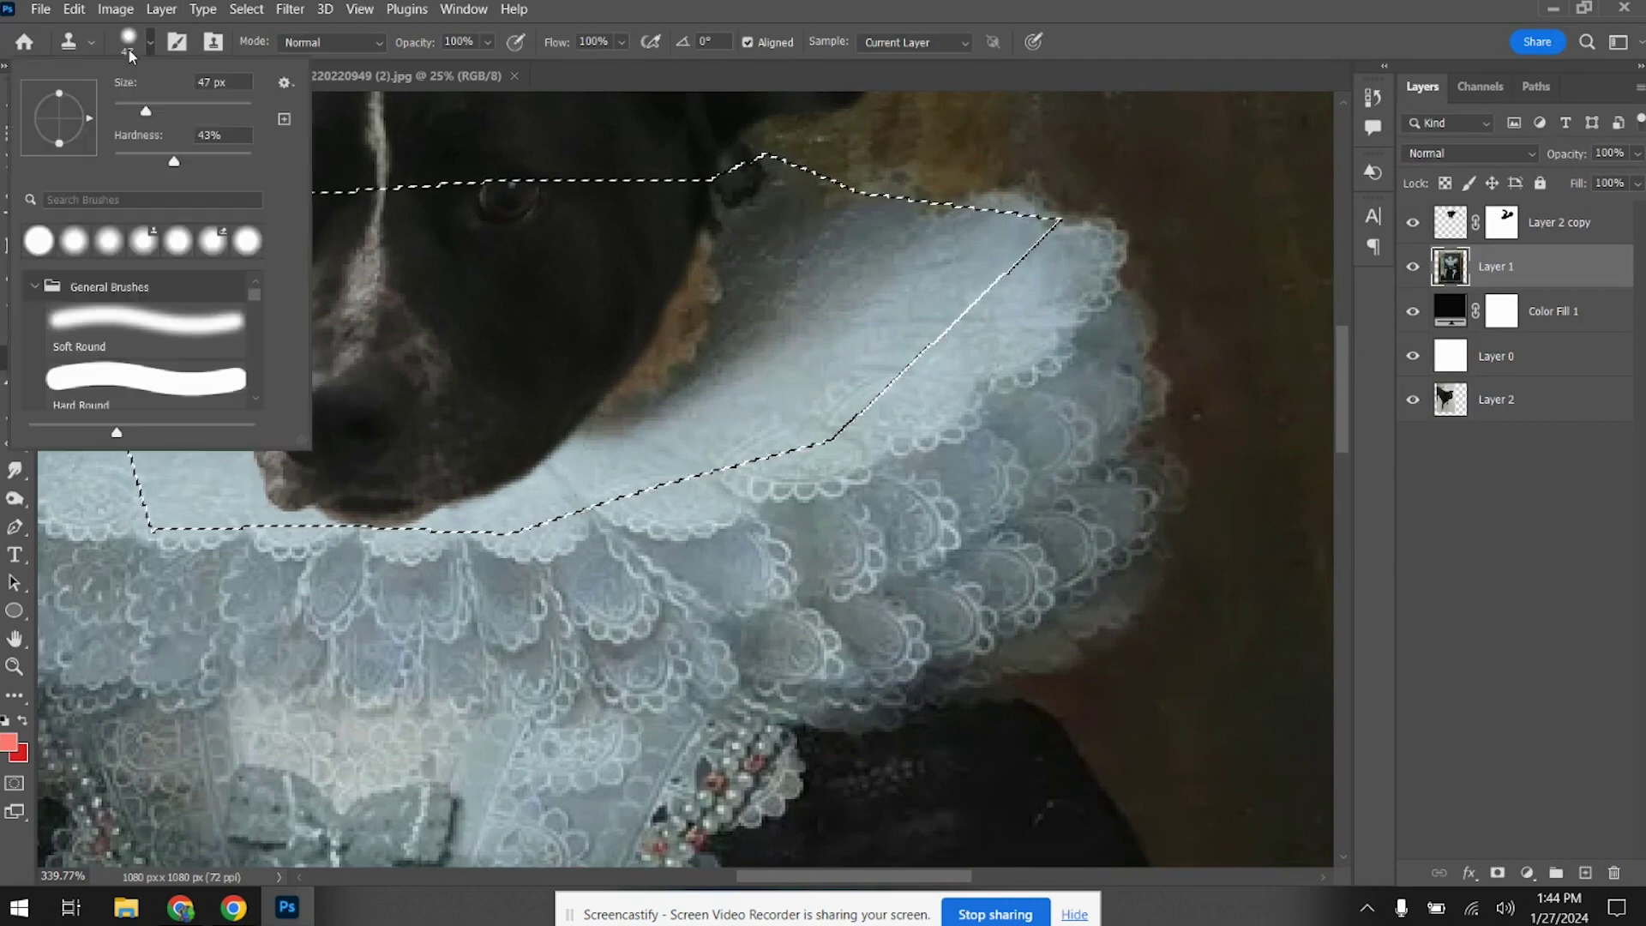
left_click_drag(146, 110, 126, 111)
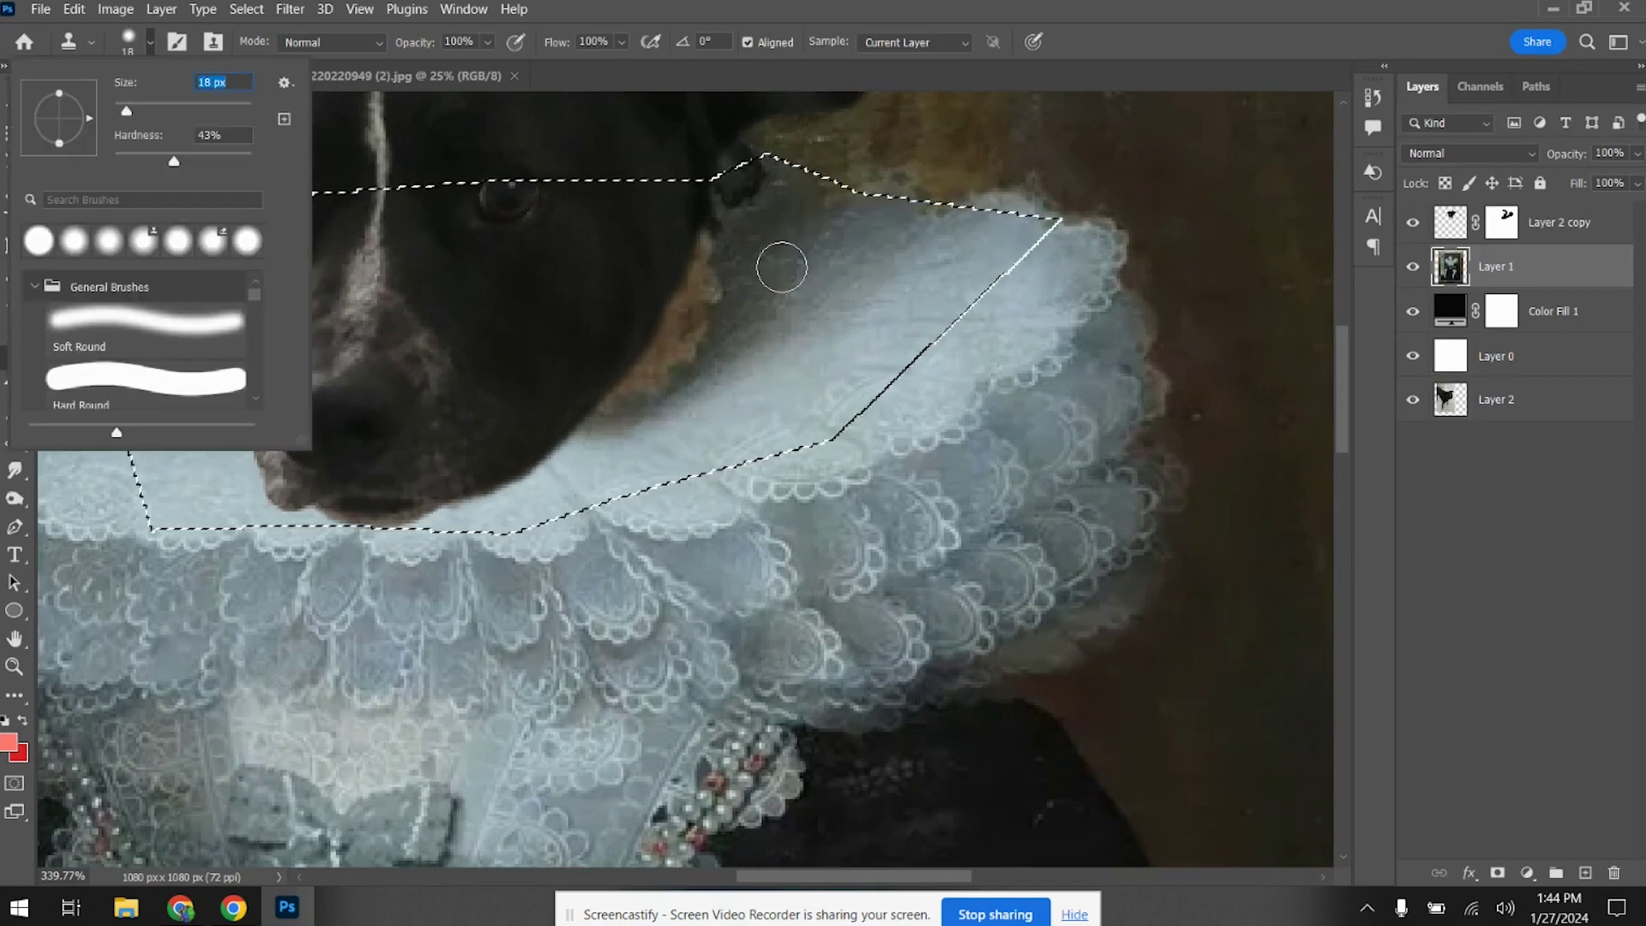
left_click(751, 248)
left_click(724, 277, "alt")
mouse_move(710, 272)
left_mouse_down()
mouse_move(691, 320)
mouse_move(752, 266)
mouse_move(705, 334)
mouse_move(674, 355)
mouse_move(679, 327)
mouse_move(628, 382)
mouse_move(687, 318)
mouse_move(702, 311)
mouse_move(607, 385)
left_mouse_up()
left_click(729, 277, "alt")
Check Layer 1 with the dog layer briefly hidden, and clone away the remaining brown hair visible around the dog's head
left_click(1411, 224)
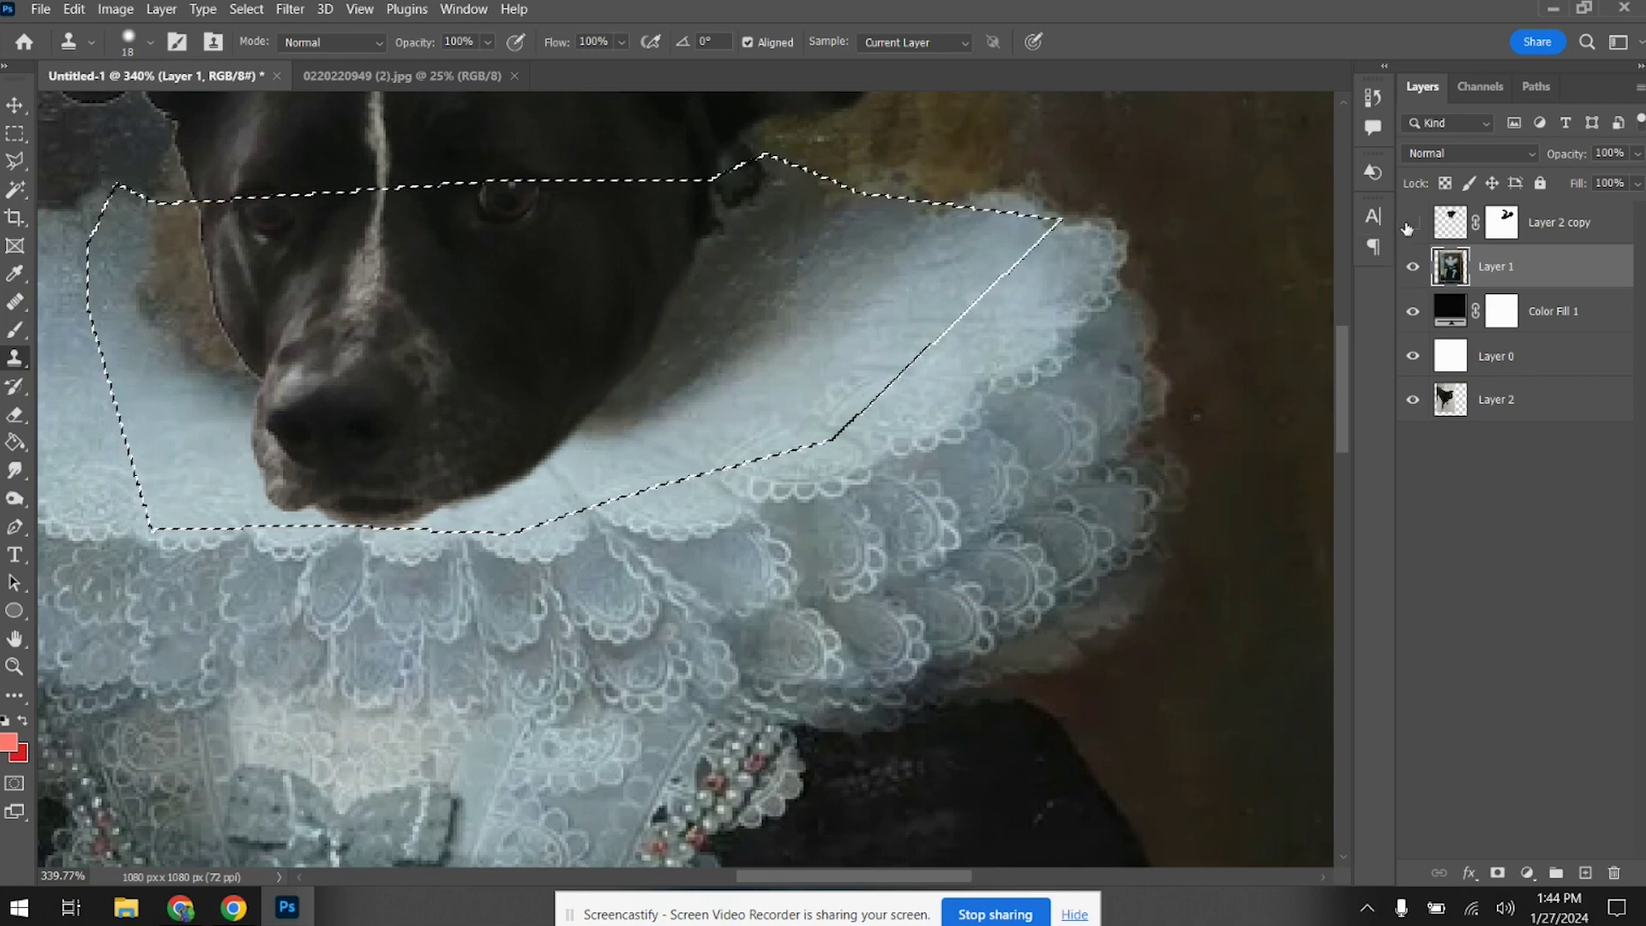
left_click(1412, 225)
scroll(805, 239, "up", 3)
mouse_move(712, 396)
left_mouse_down()
mouse_move(724, 423)
mouse_move(728, 349)
mouse_move(735, 426)
mouse_move(751, 324)
left_mouse_up()
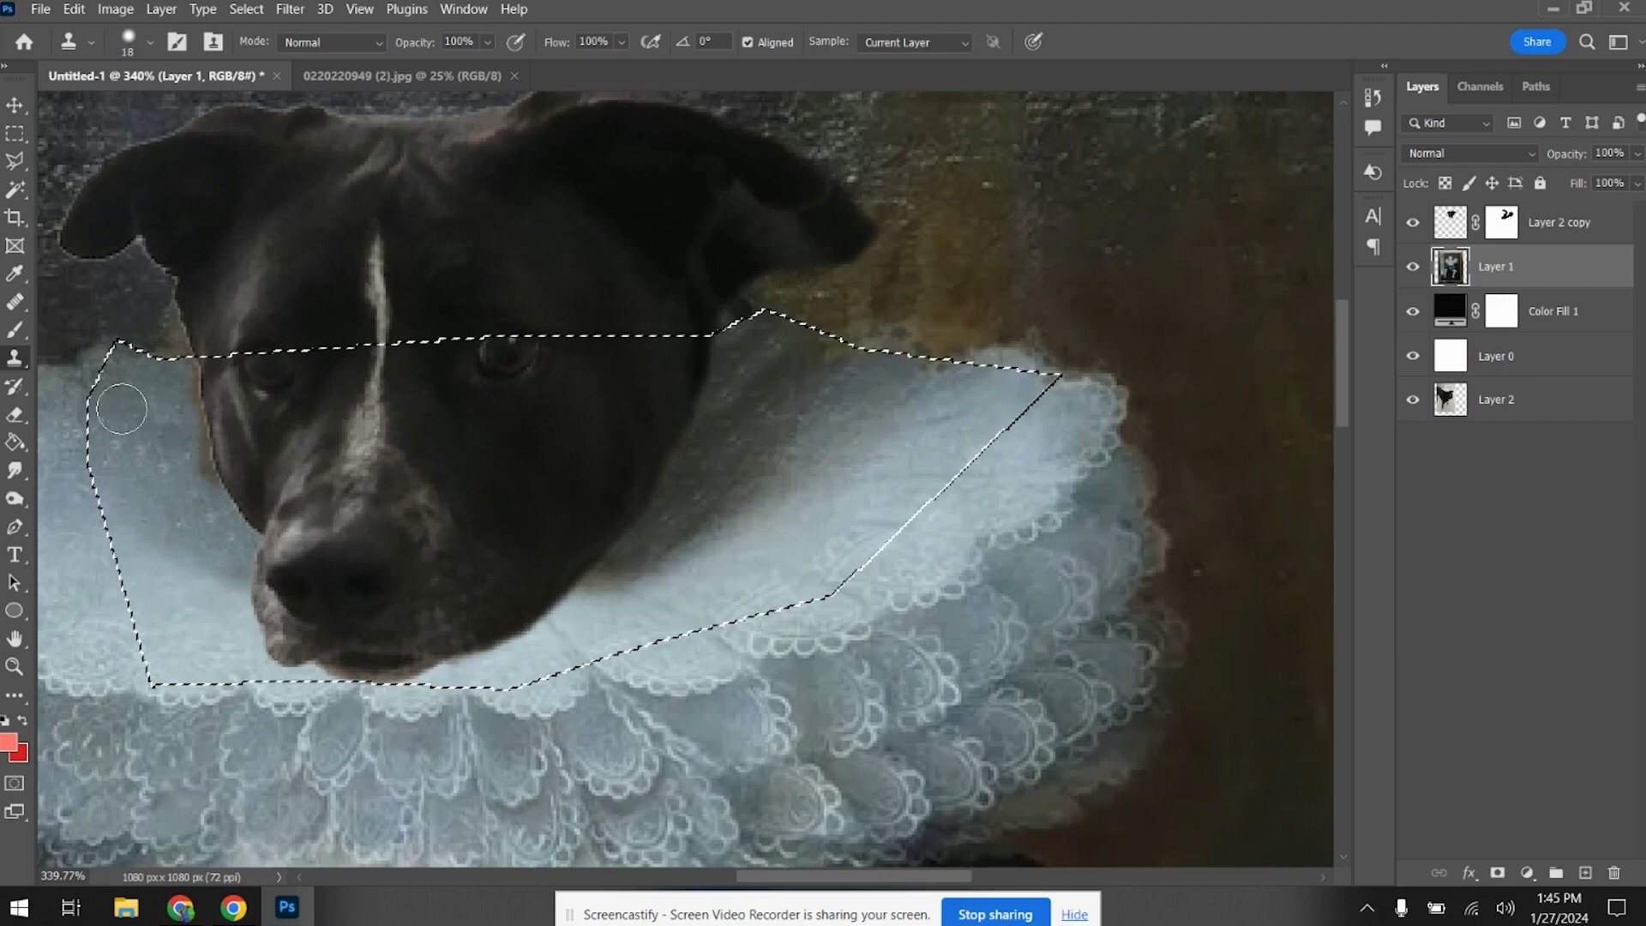
Touch up the ruff beside the dog's left cheek, and clone dark background into a lassoed patch below the left ear on Layer 1
left_click_drag(208, 426, 195, 368)
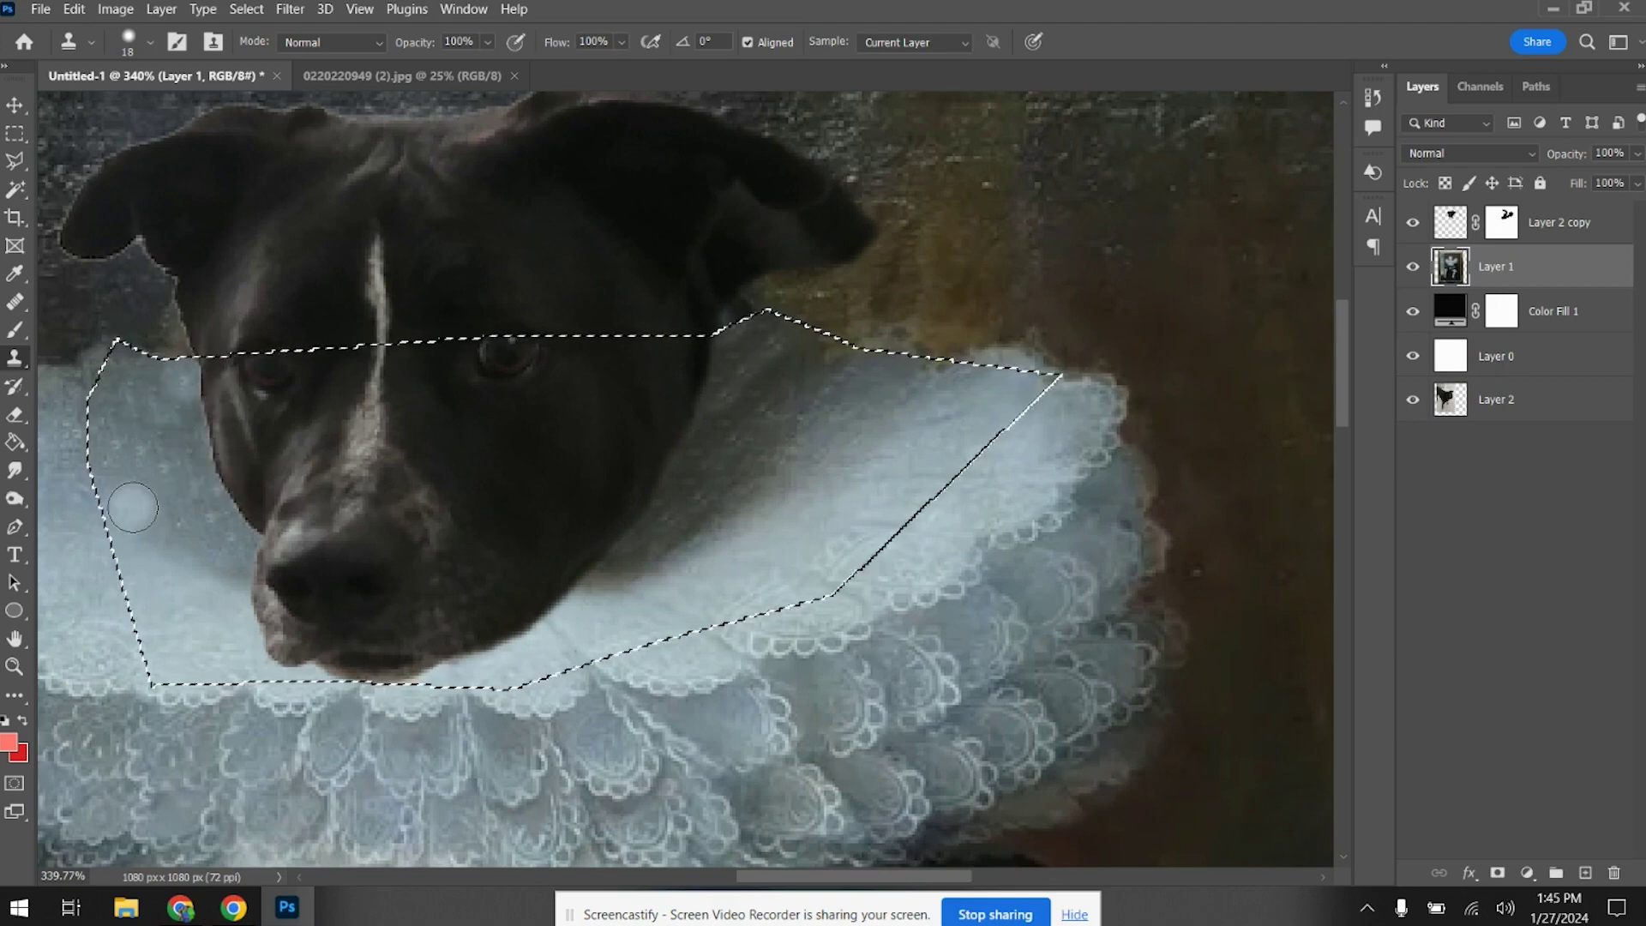
left_click(16, 163)
left_click(107, 314)
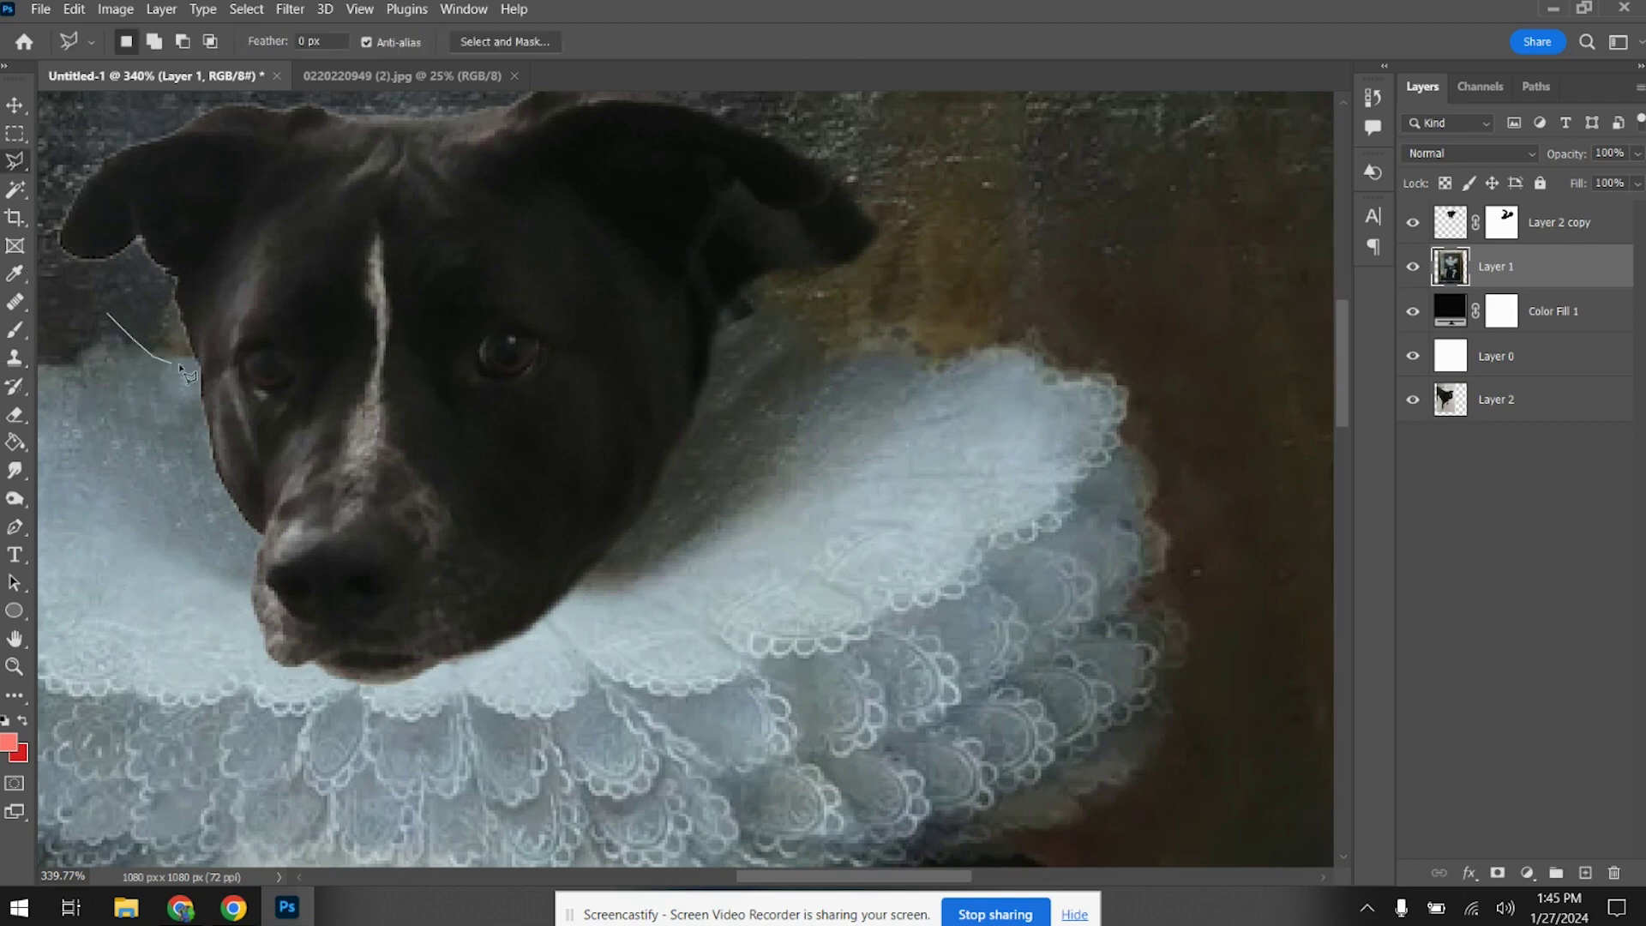
left_click(207, 354)
left_click(208, 281)
left_click(143, 240)
left_click(107, 314)
left_click(15, 357)
left_click(64, 299, "alt")
mouse_move(150, 257)
left_mouse_down()
mouse_move(190, 352)
mouse_move(161, 265)
left_mouse_up()
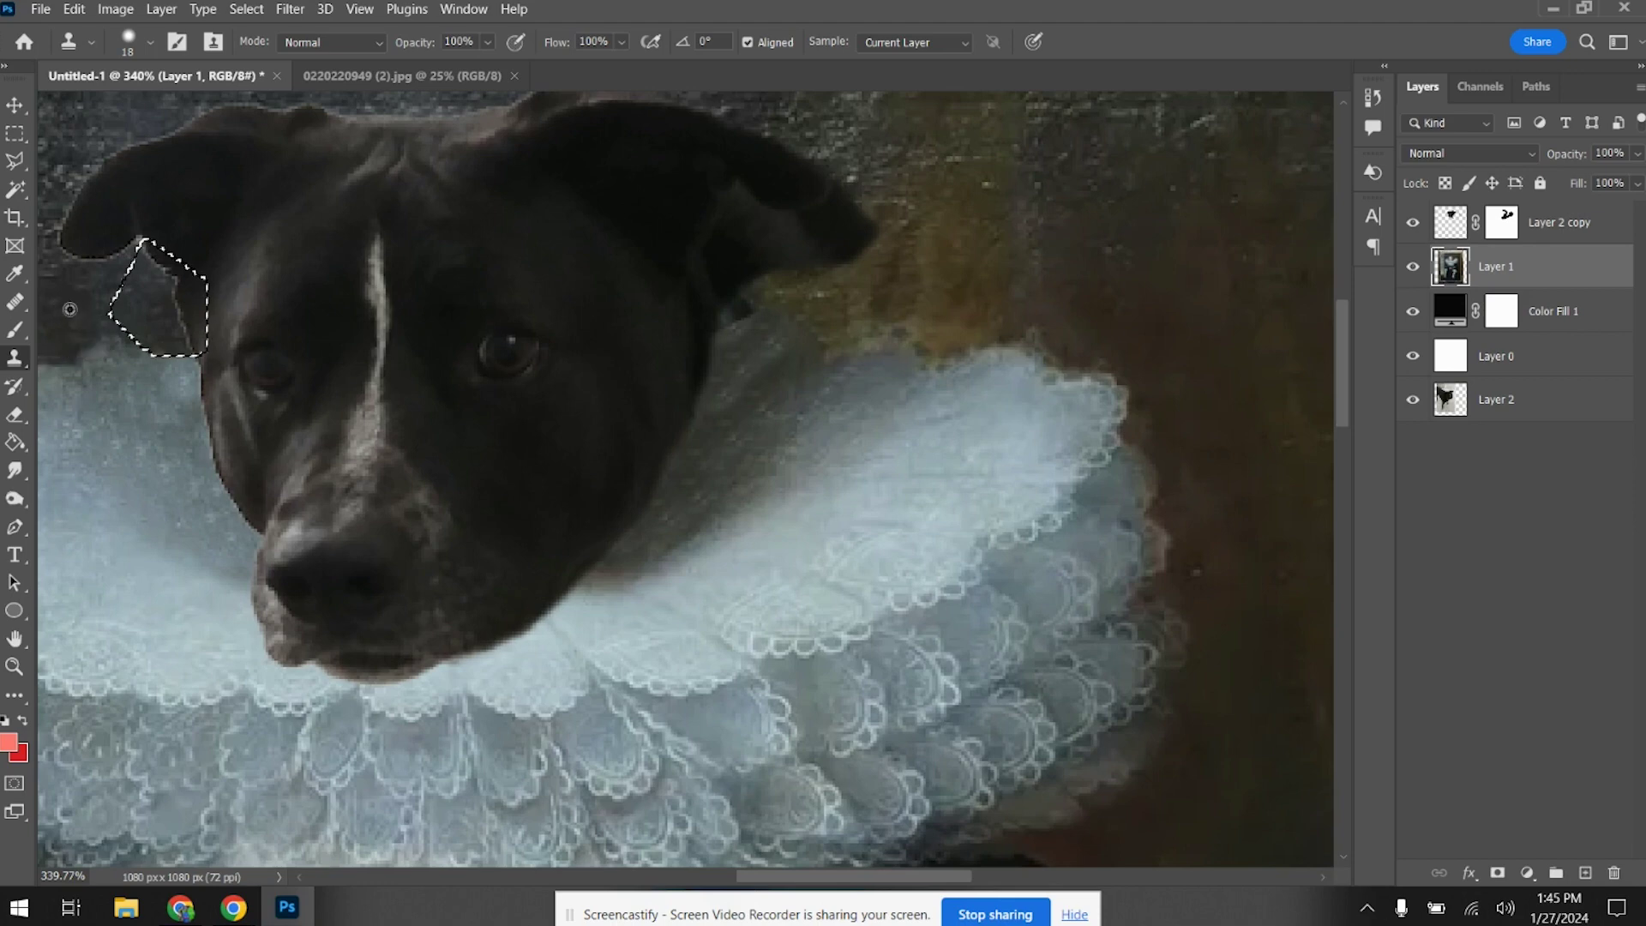
Check Layer 1 with the dog layer briefly hidden, and clone background over a lassoed patch of leftover hair below the dog's right ear
scroll(489, 477, "up", 3)
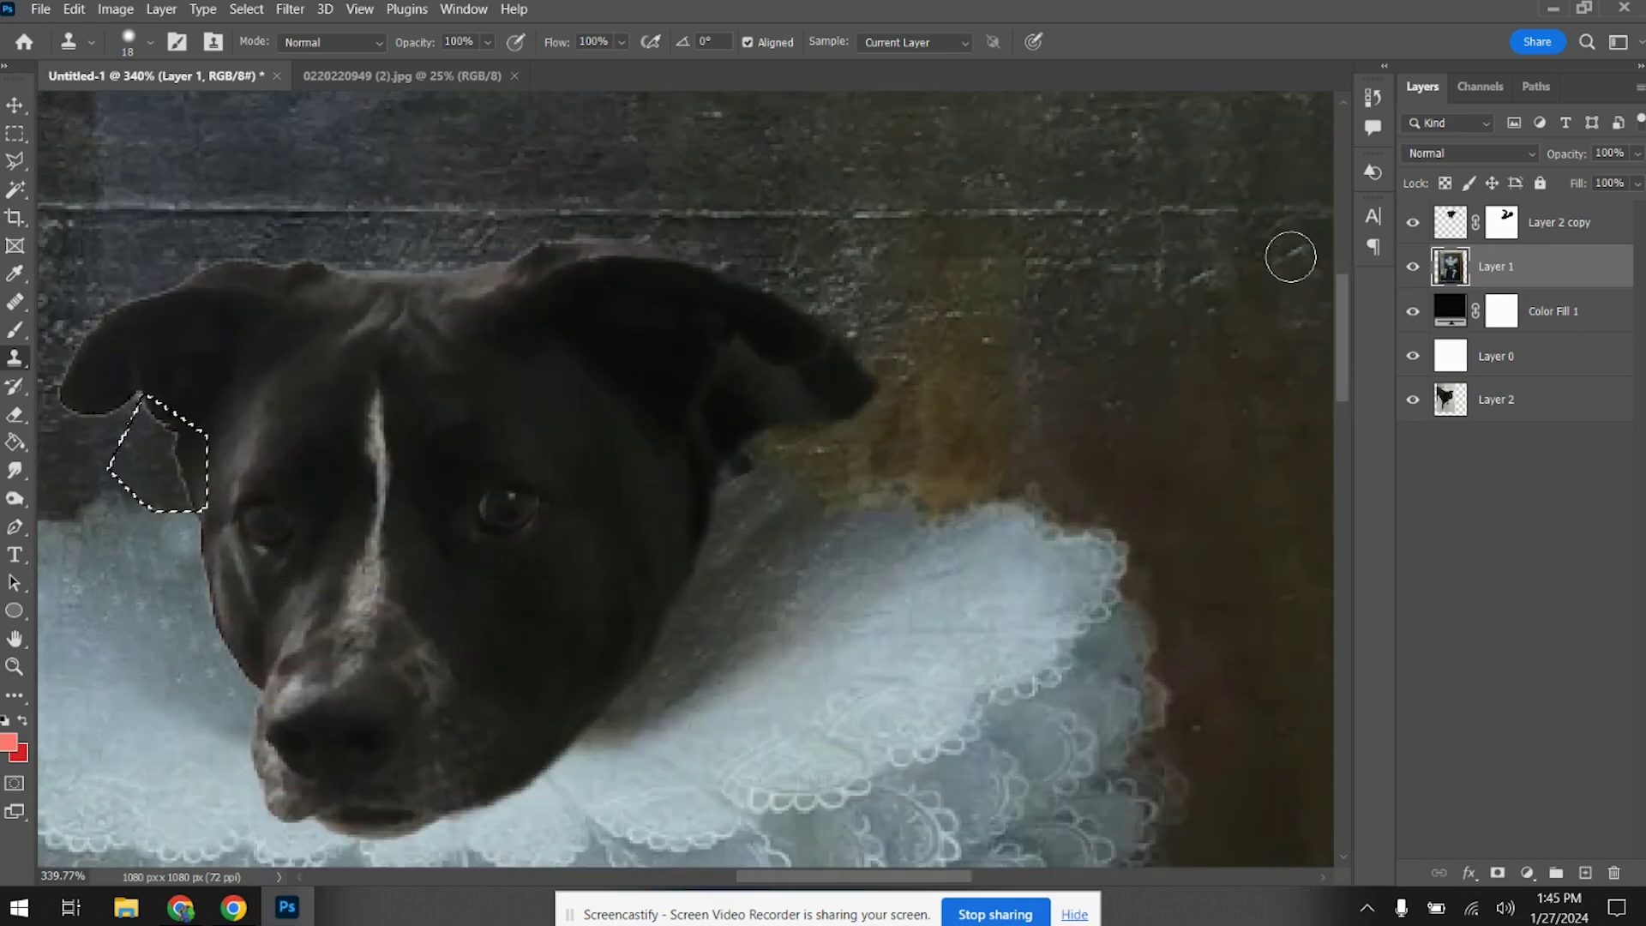
left_click(1413, 223)
left_click(1413, 223)
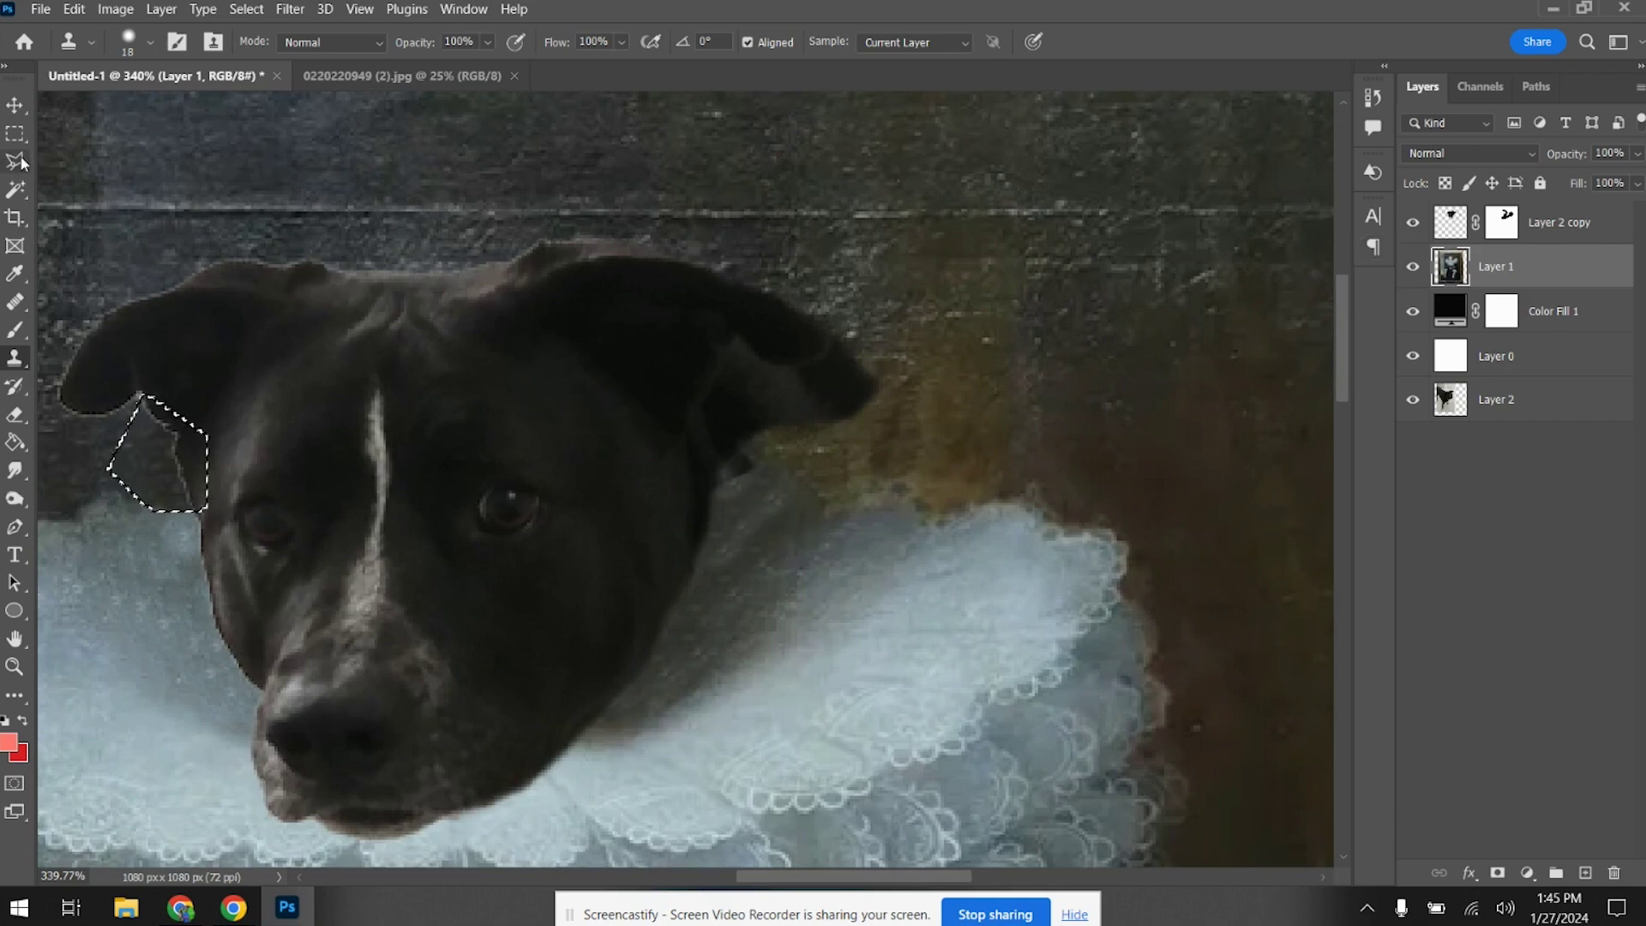
key("l")
left_click(821, 469)
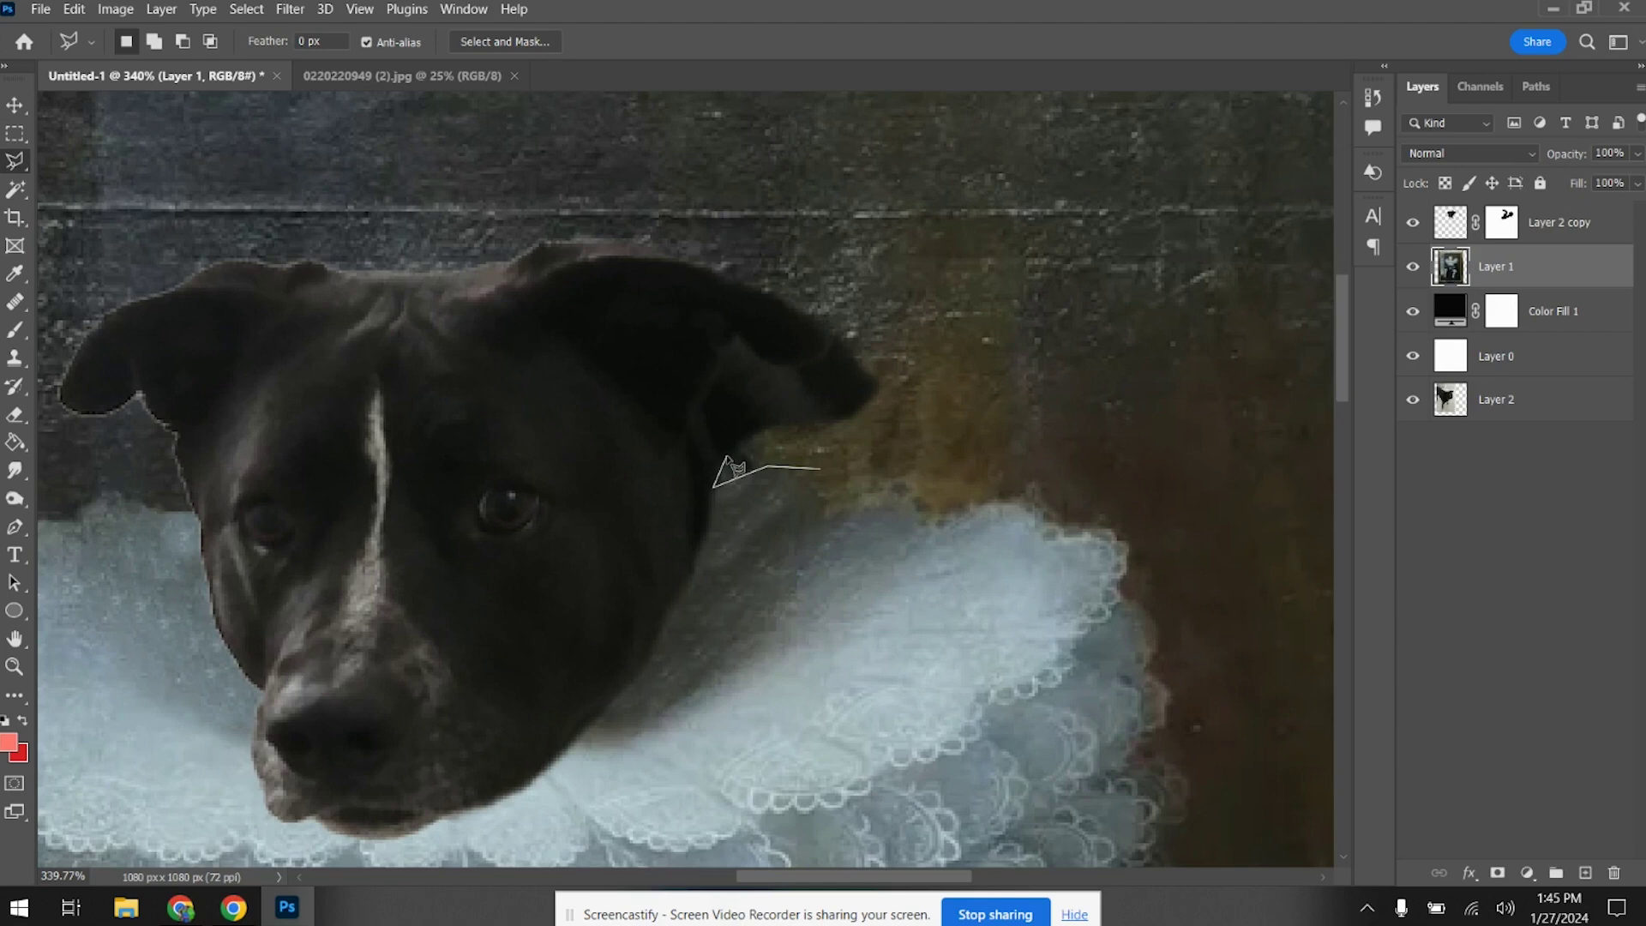
left_click(746, 436)
double_click(789, 441)
left_click(15, 357)
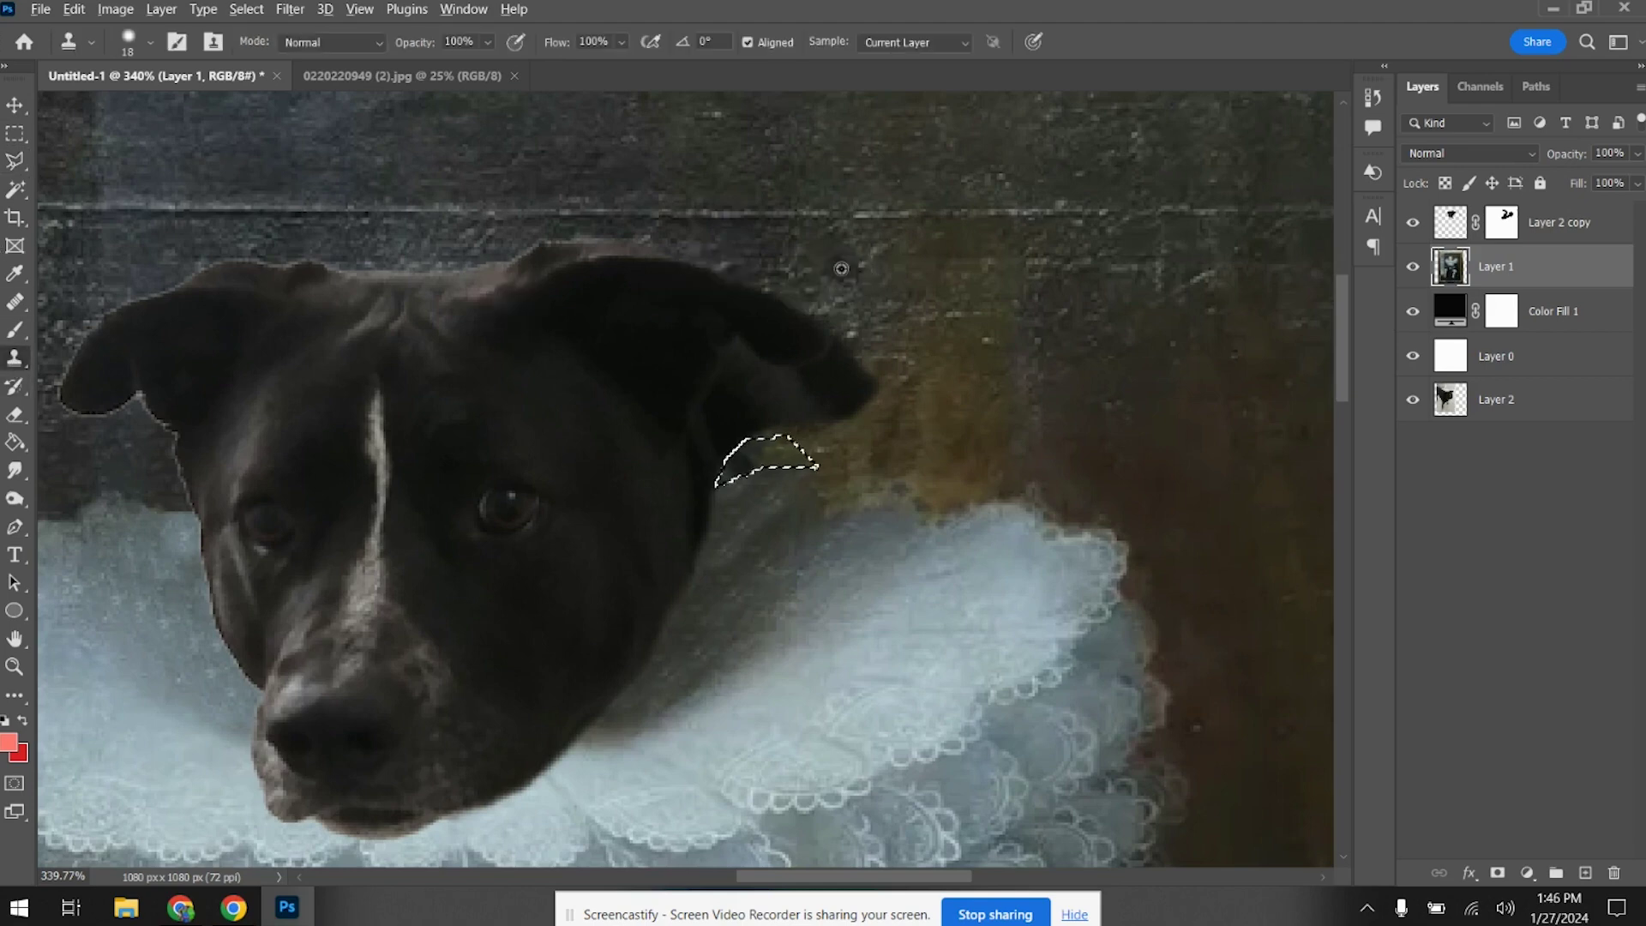
left_click(668, 379)
key("ctrl+z")
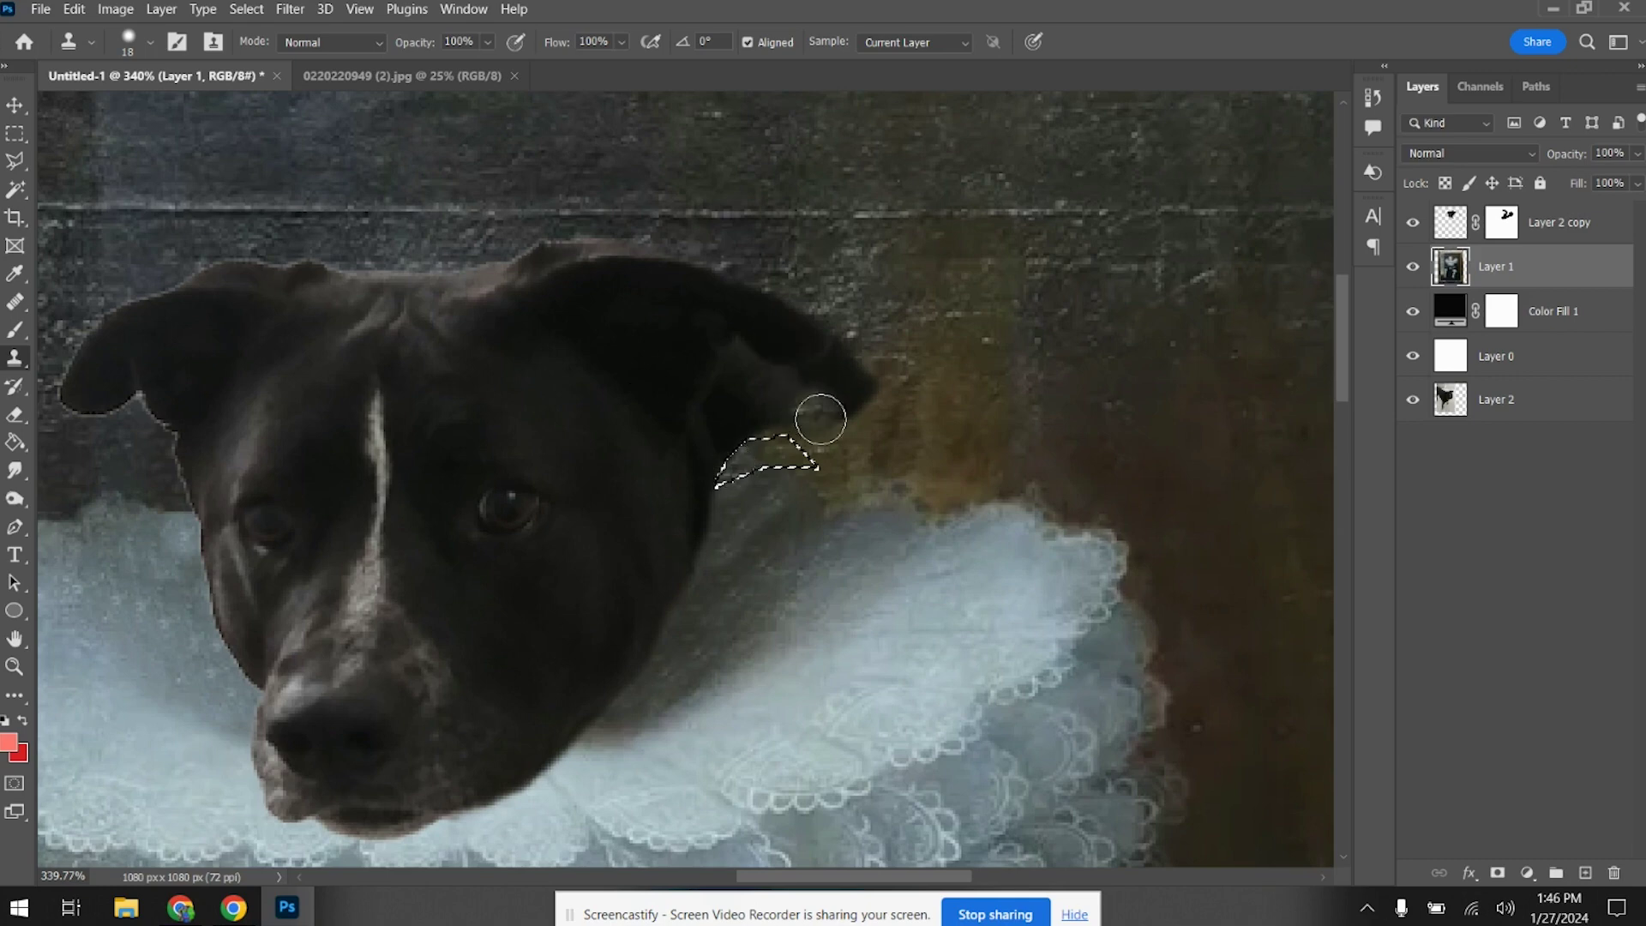
key("m")
left_click(387, 351)
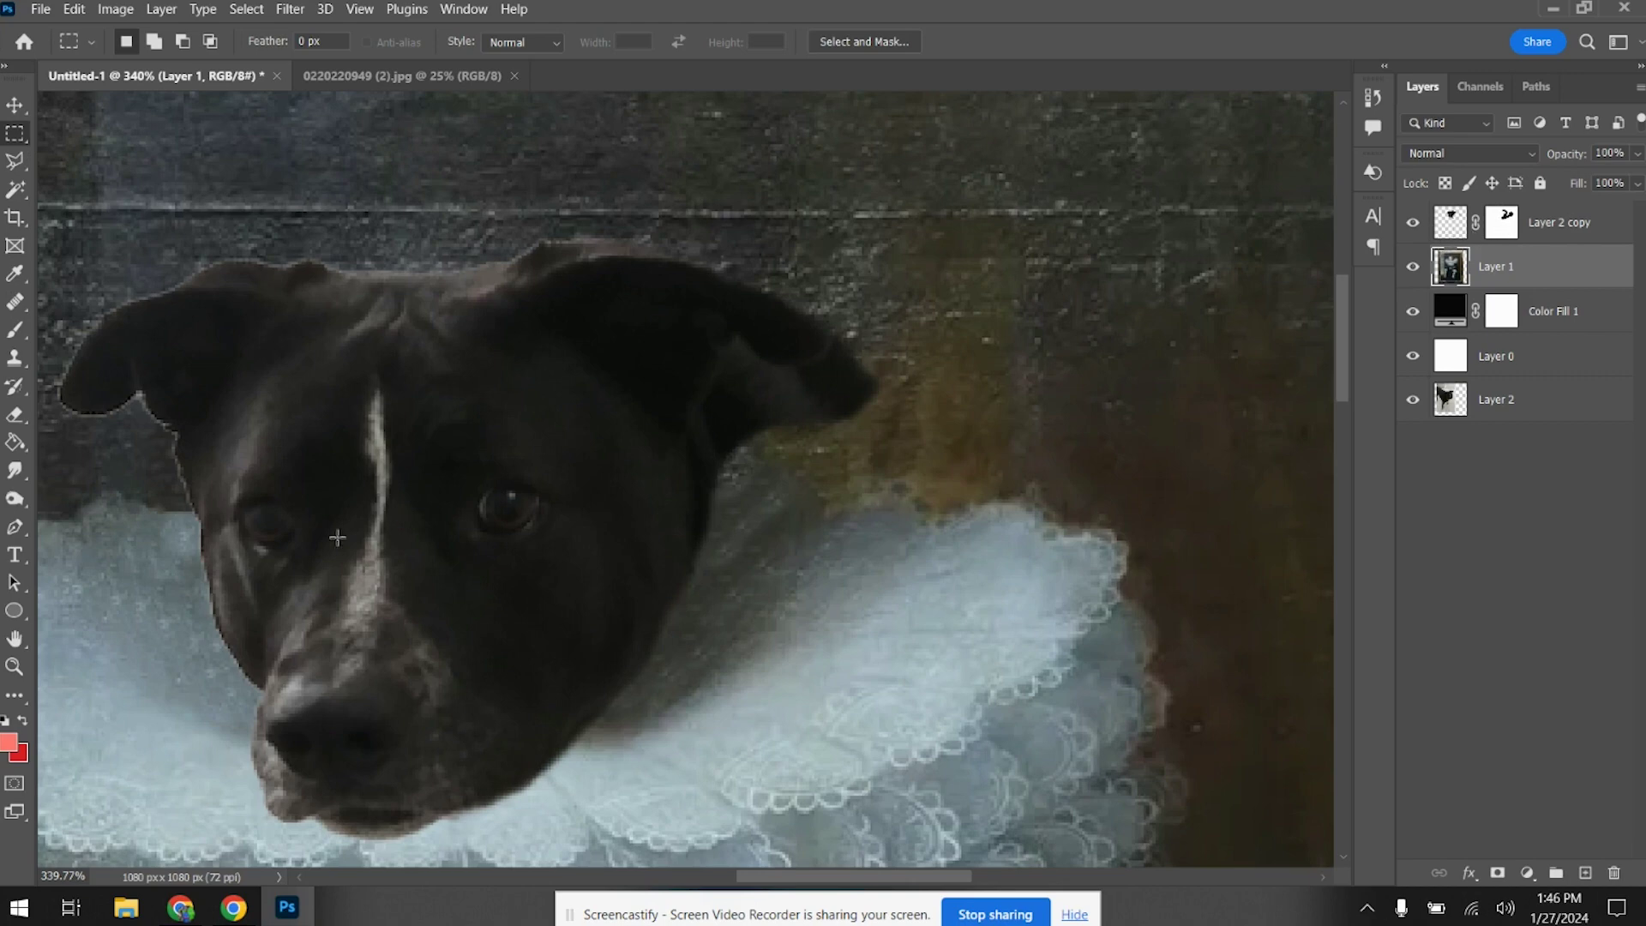
left_click(1504, 223)
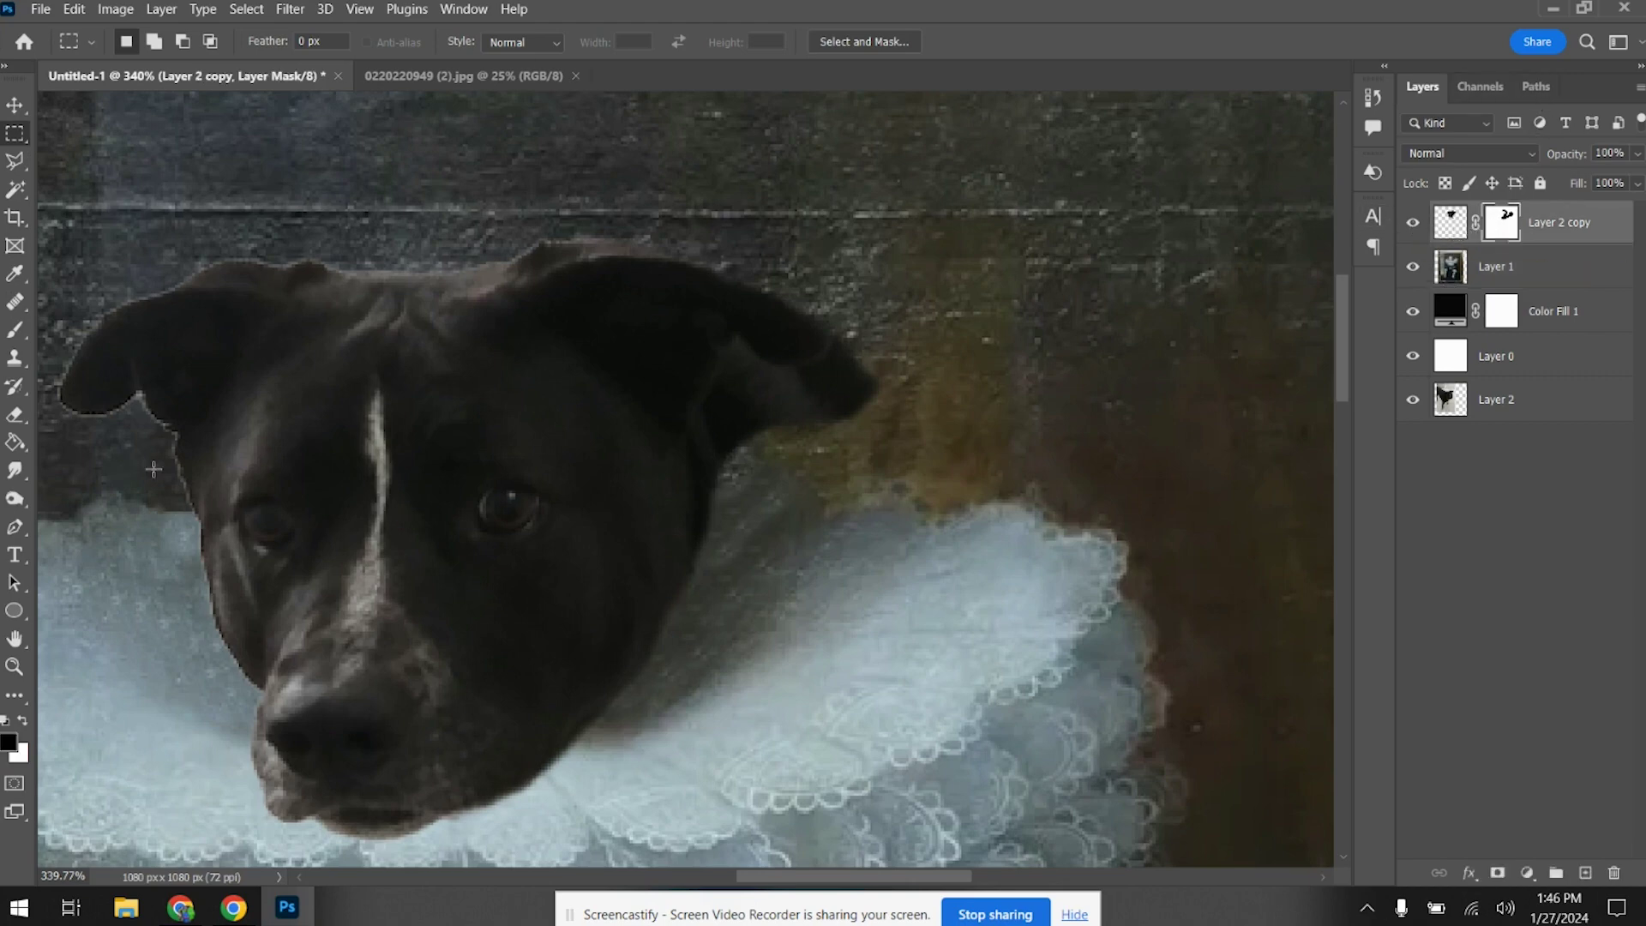
left_click(290, 9)
mouse_move(429, 449)
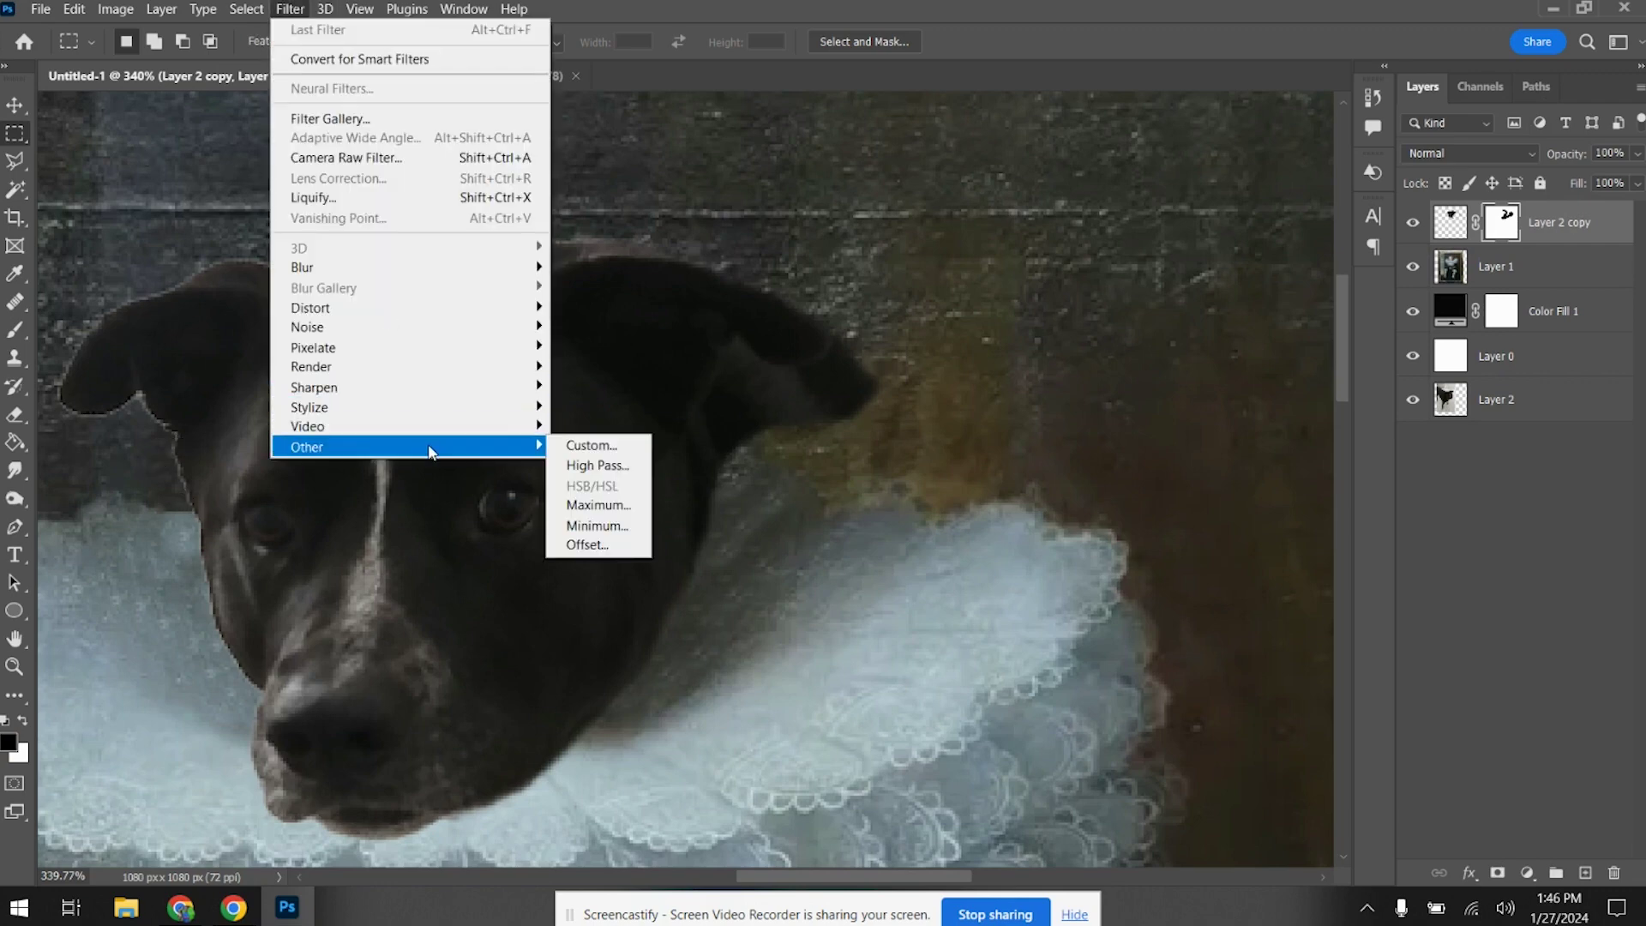
left_click(617, 526)
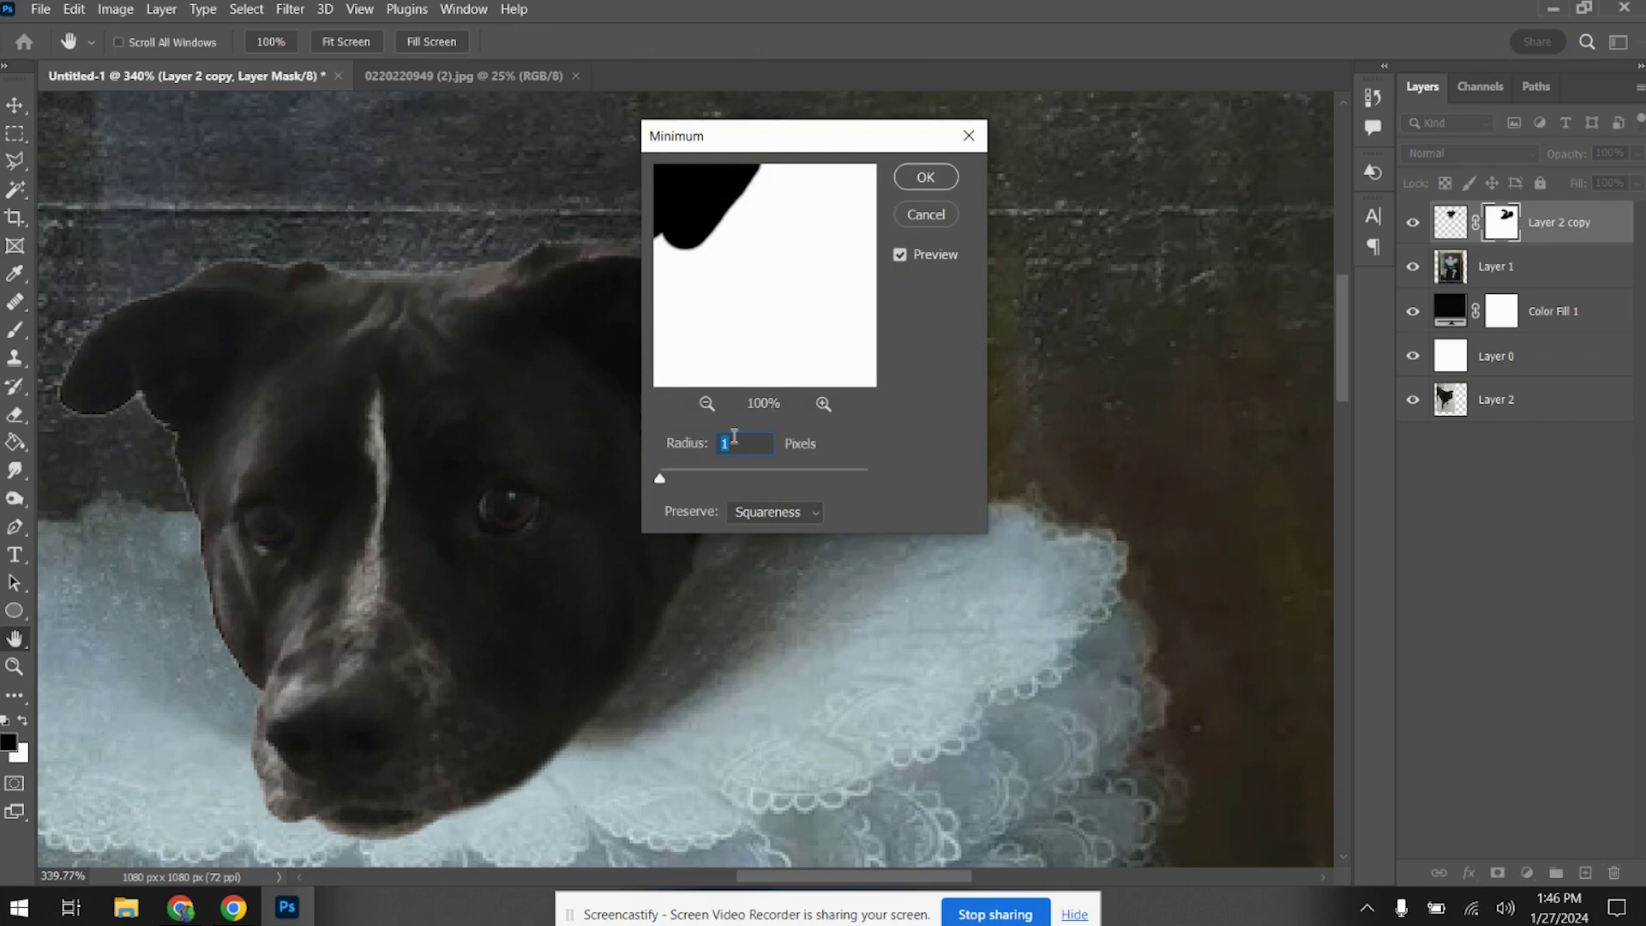
left_click(899, 262)
left_click(899, 262)
left_click(900, 261)
left_click(899, 261)
left_click(900, 262)
left_click(900, 257)
left_click_drag(661, 482, 667, 480)
left_click(662, 482)
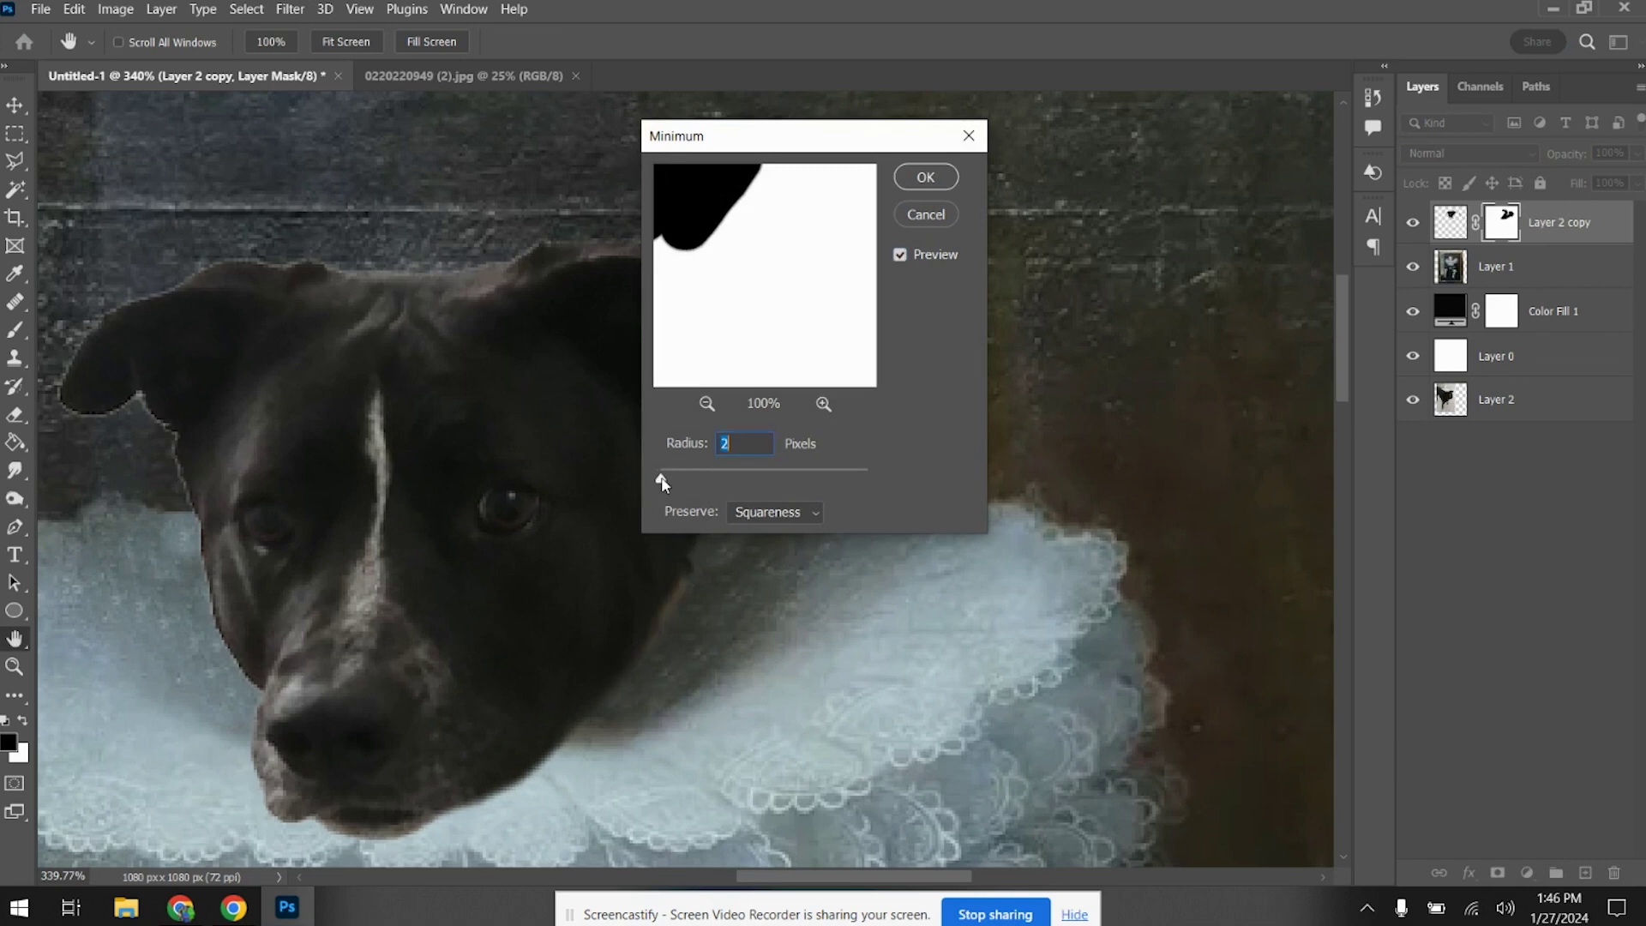
left_click_drag(674, 485, 784, 482)
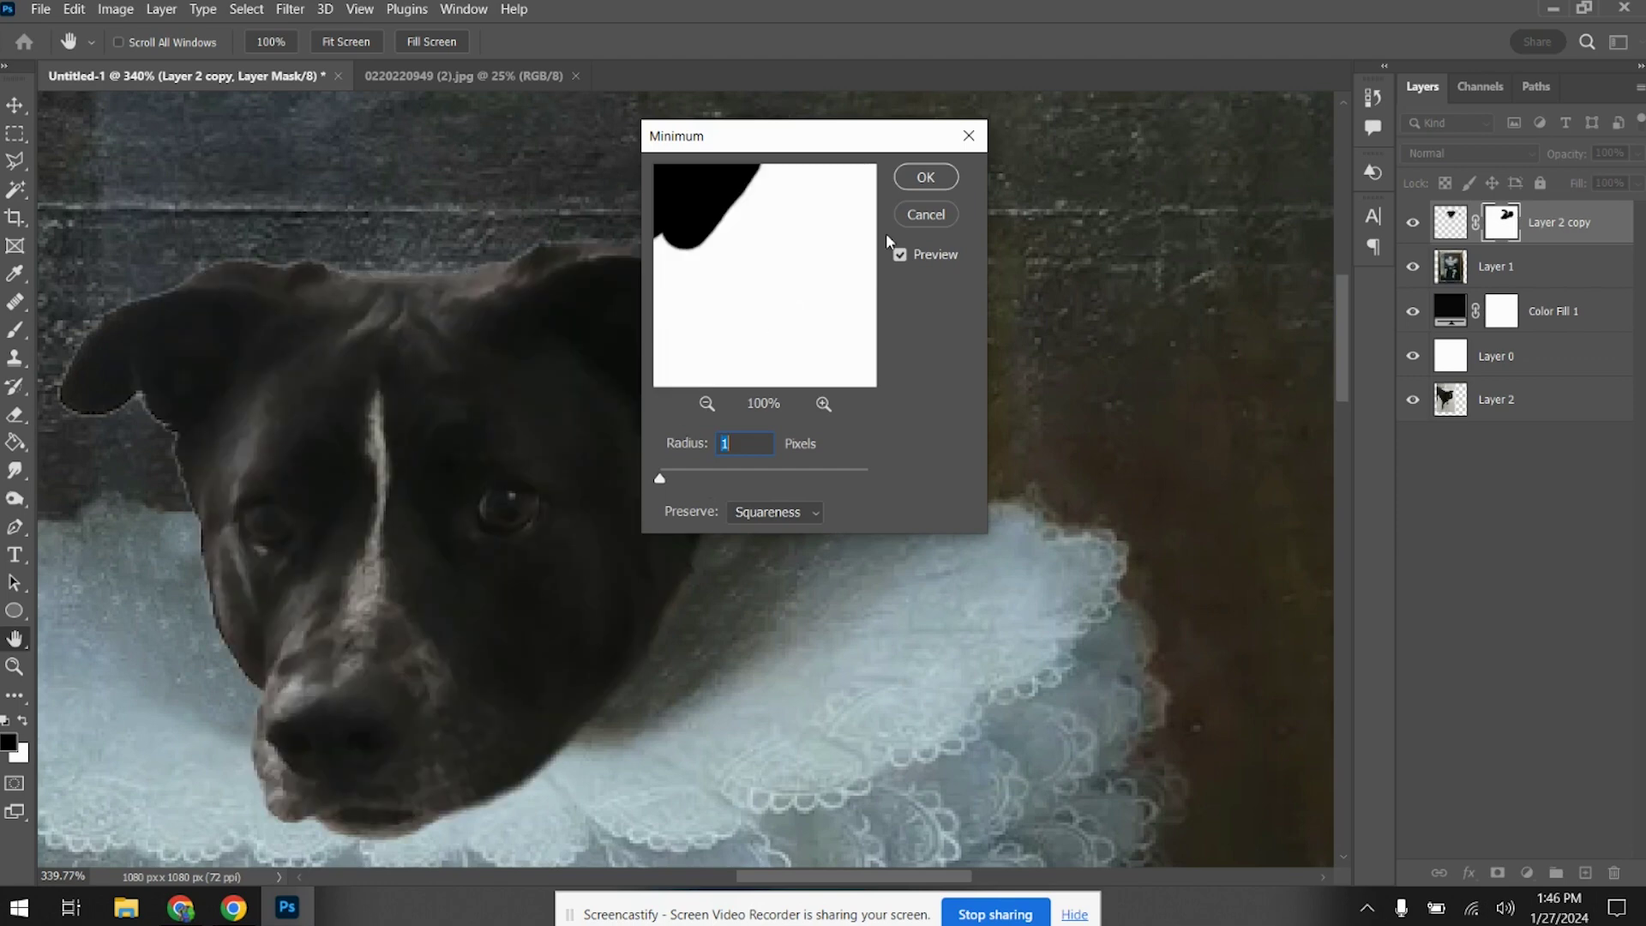
left_click(923, 215)
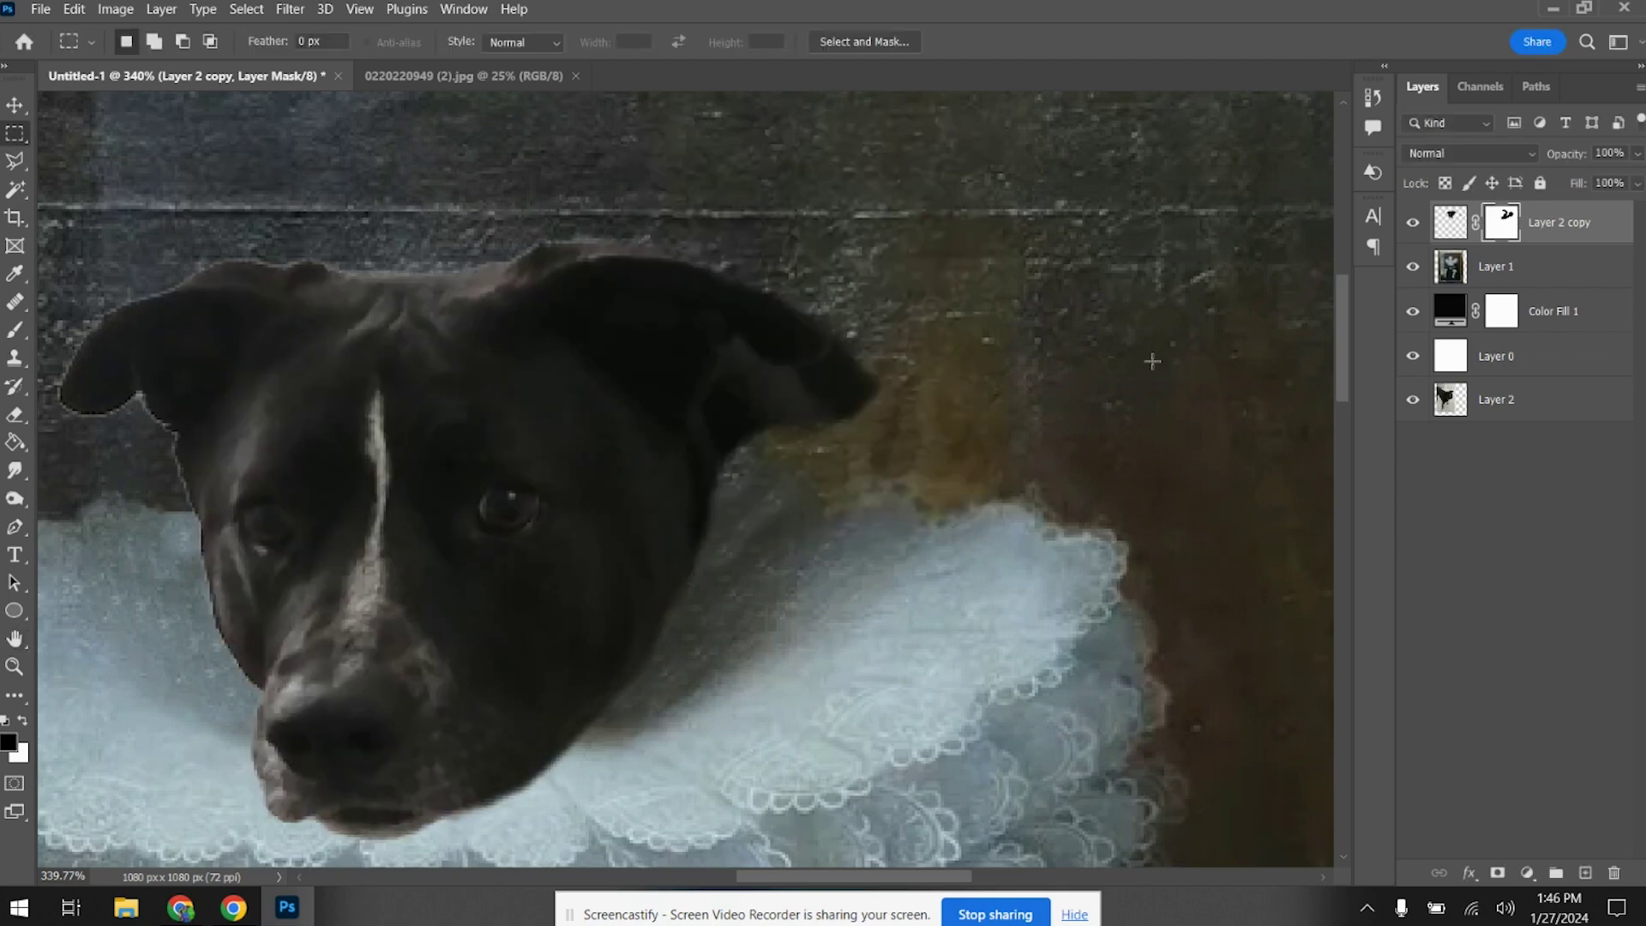
Apply the layer mask on Layer 2 copy permanently to the dog's head
scroll(856, 394, "down", 4)
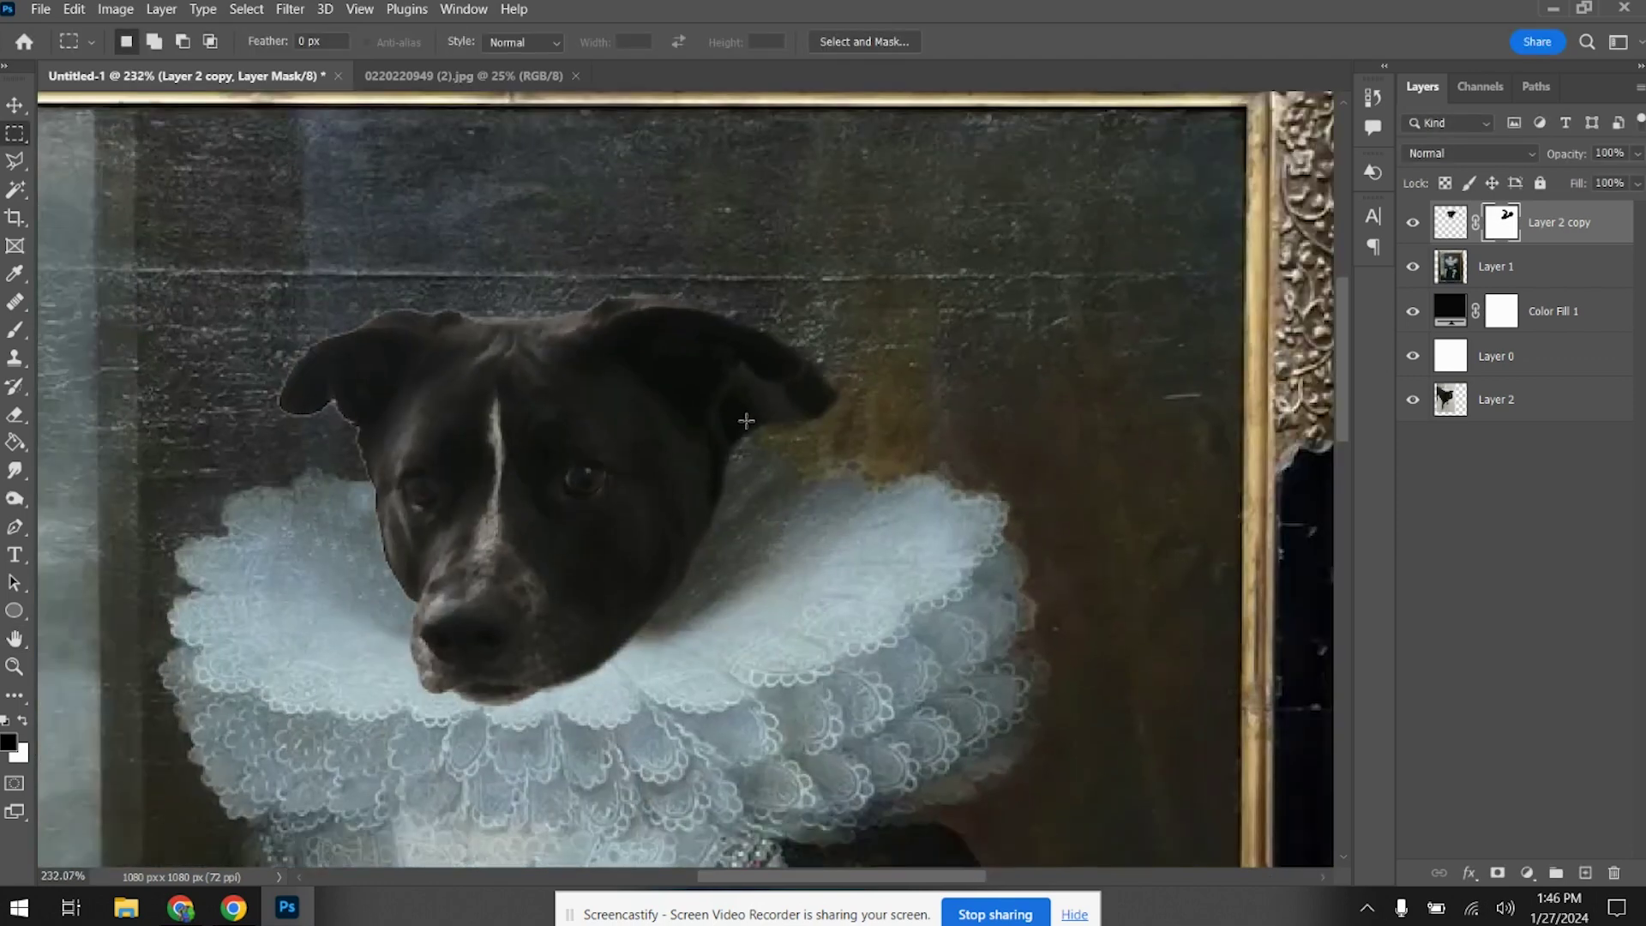
scroll(729, 440, "down", 3)
scroll(727, 438, "down", 2)
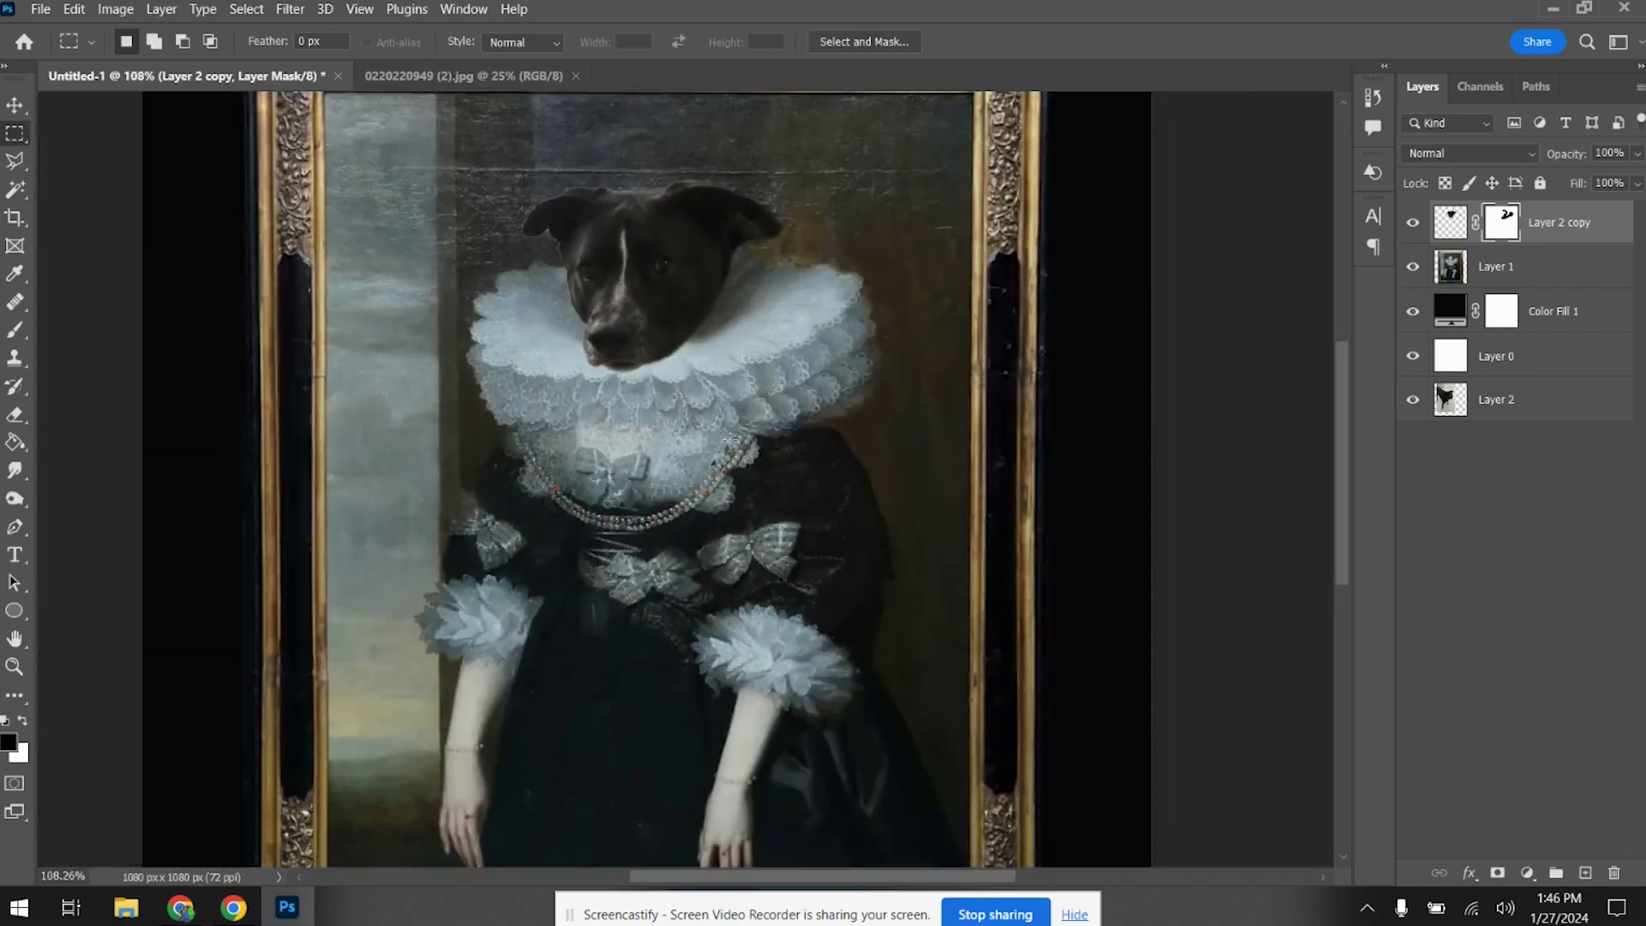
scroll(727, 442, "down", 3)
scroll(726, 454, "up", 3)
scroll(669, 347, "down", 1)
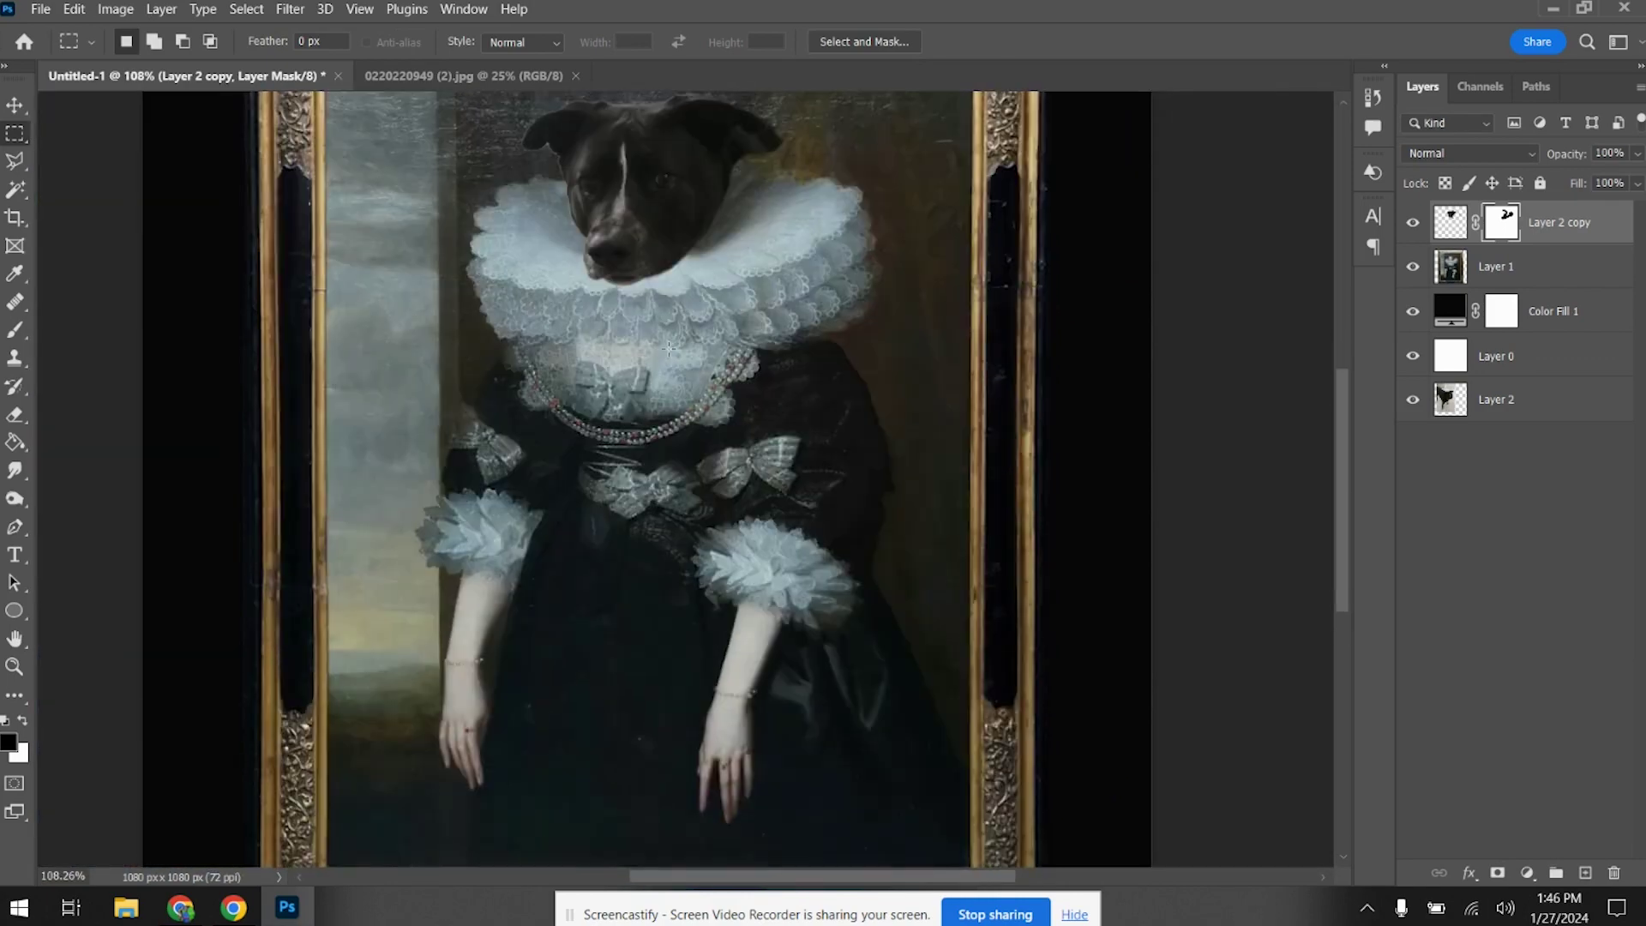
right_click(1501, 225)
left_click(1475, 283)
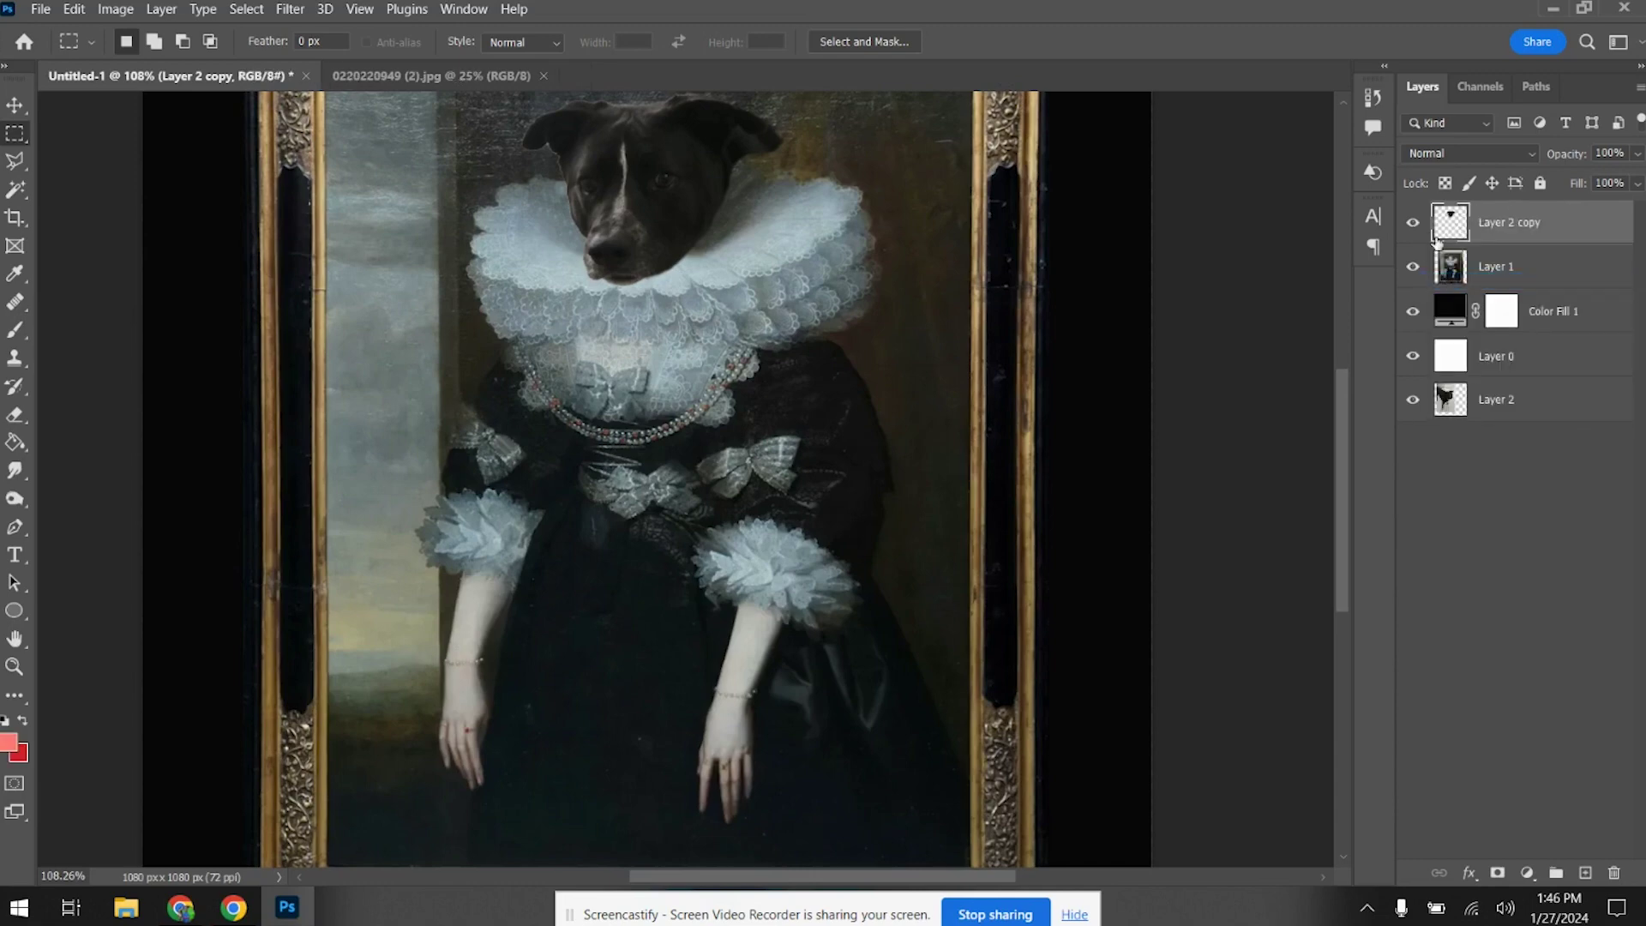
Bring the dog photo on Layer 2 to the top of the layer stack and select its front leg and paw with the Magnetic Lasso
left_click_drag(1500, 408, 1513, 208)
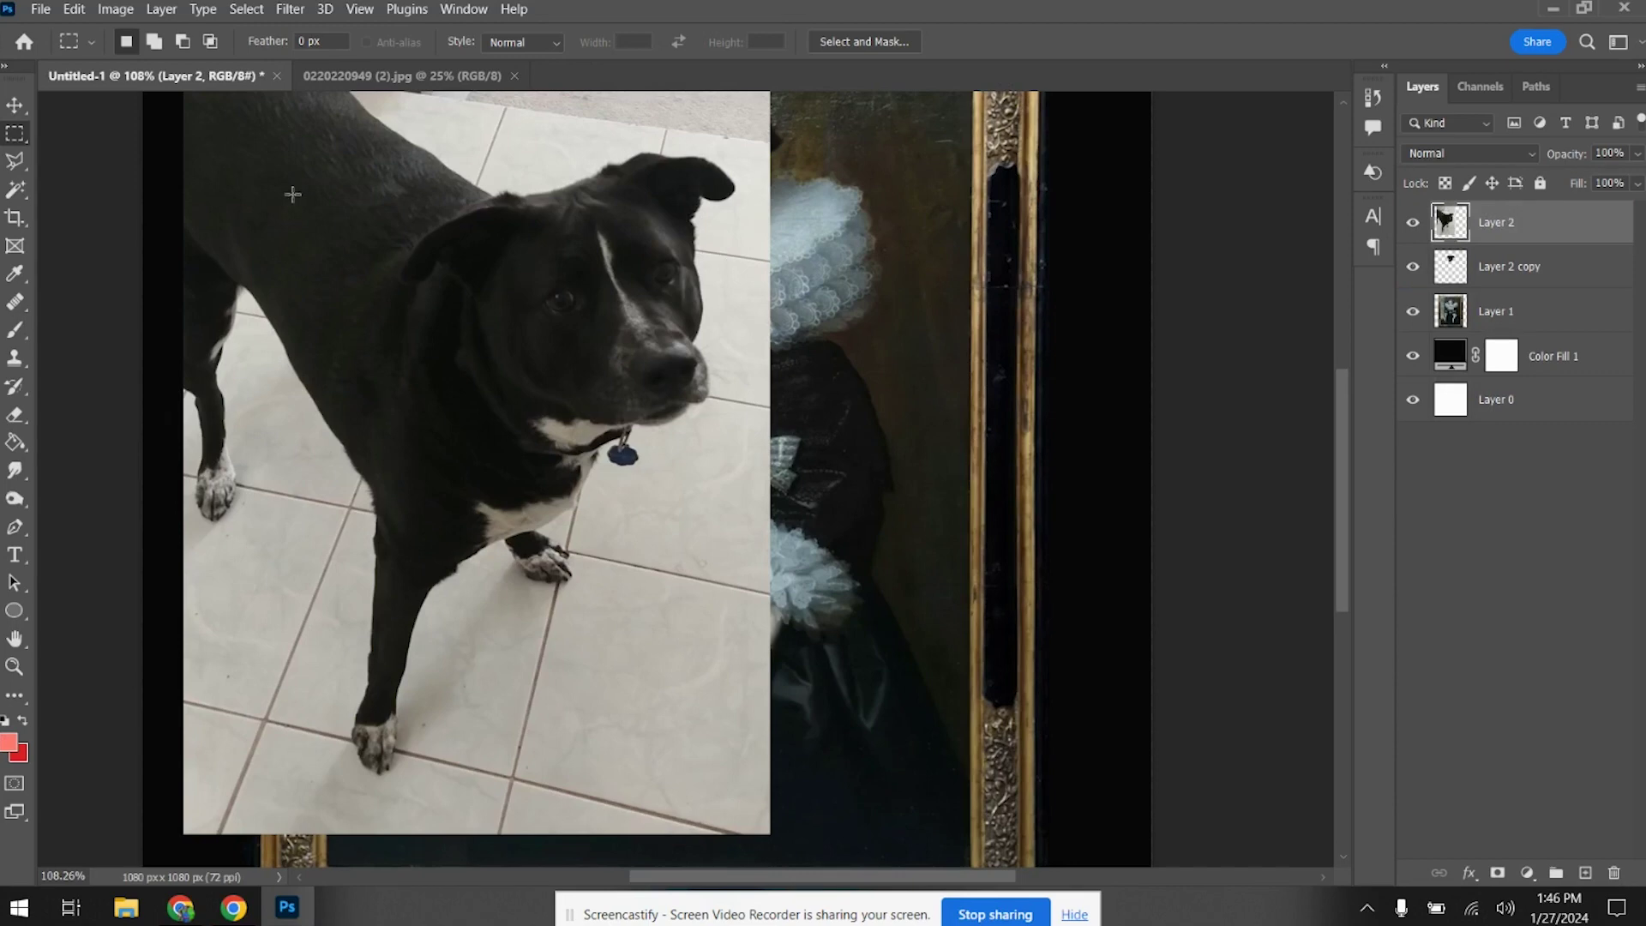
left_click(14, 160)
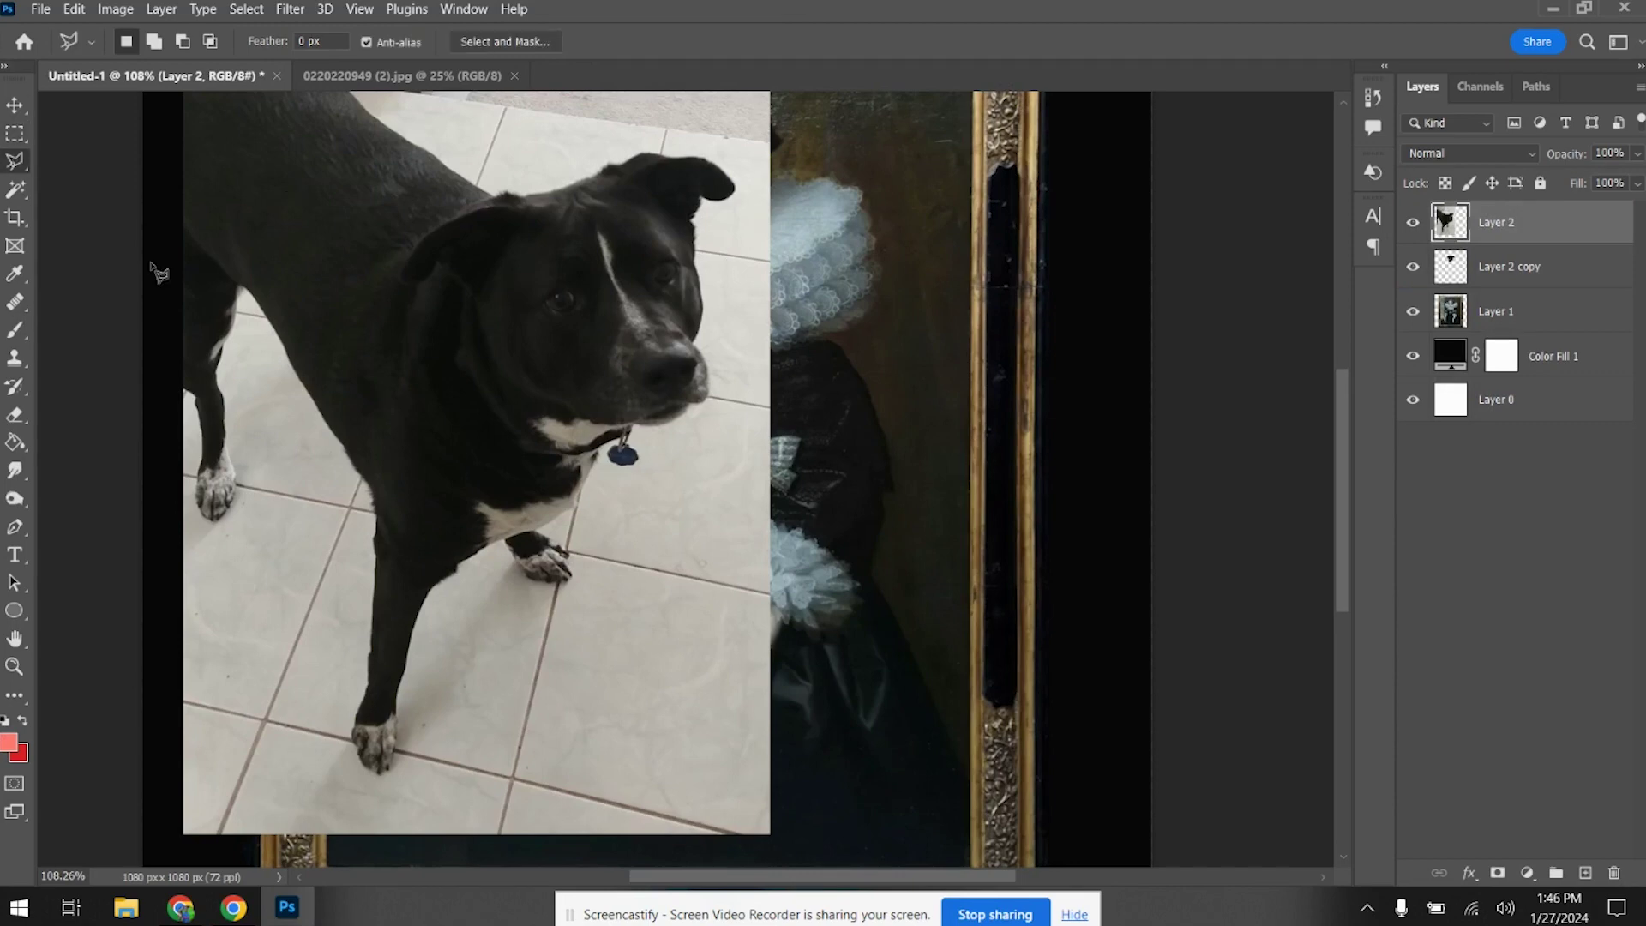
right_click(15, 165)
left_click(98, 204)
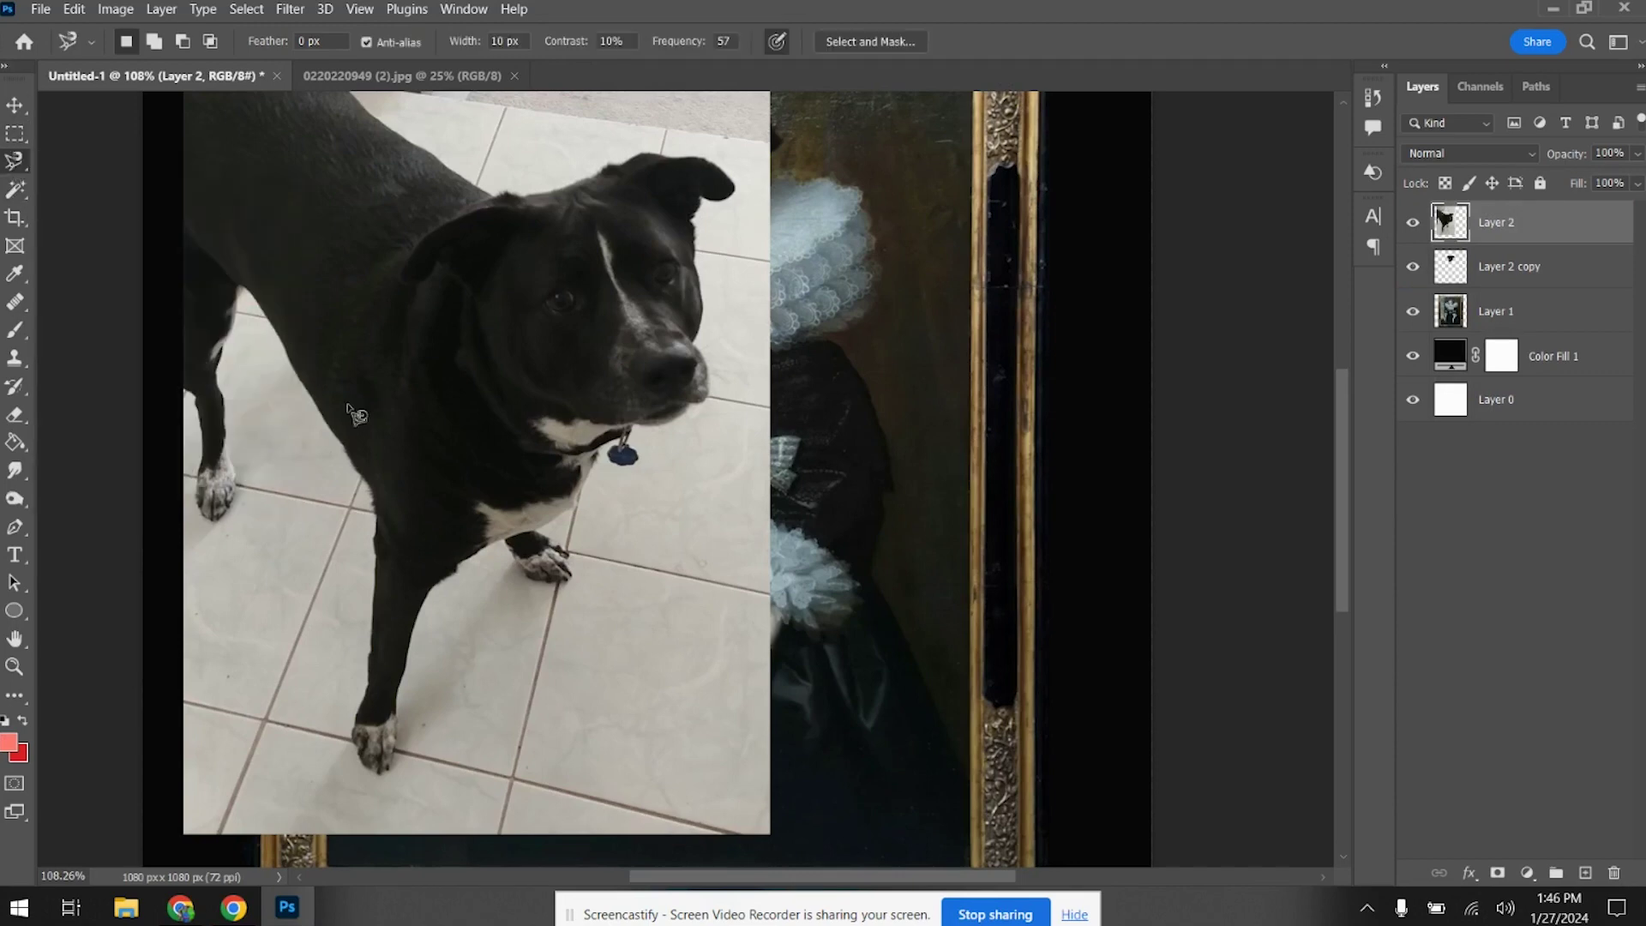
left_click(353, 465)
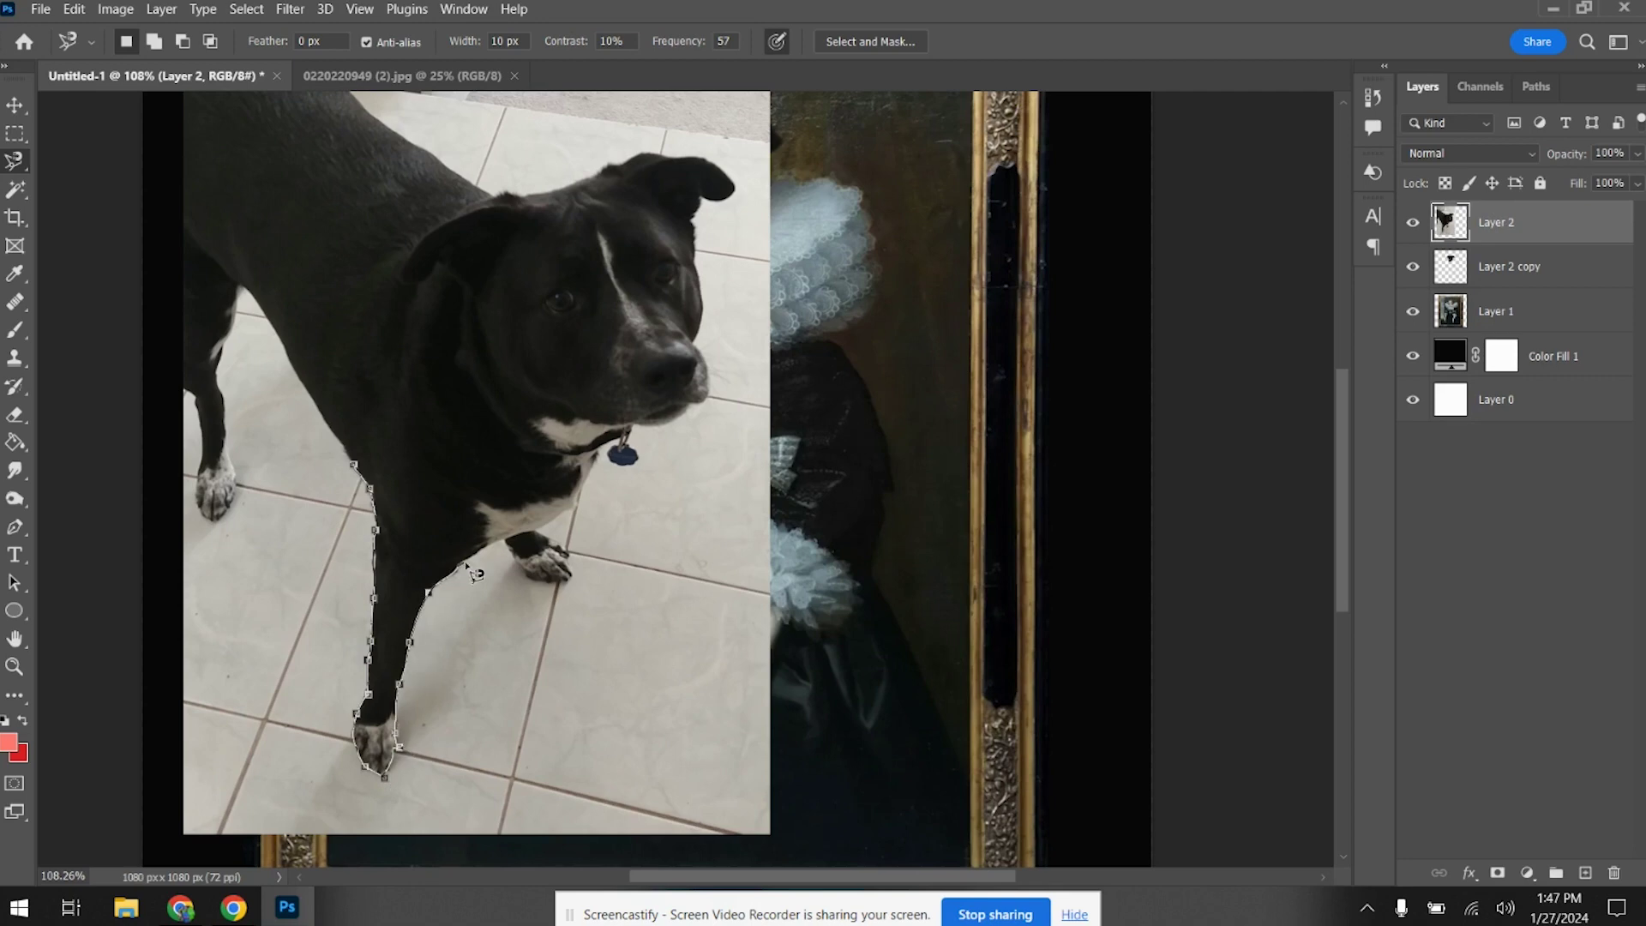
double_click(390, 438)
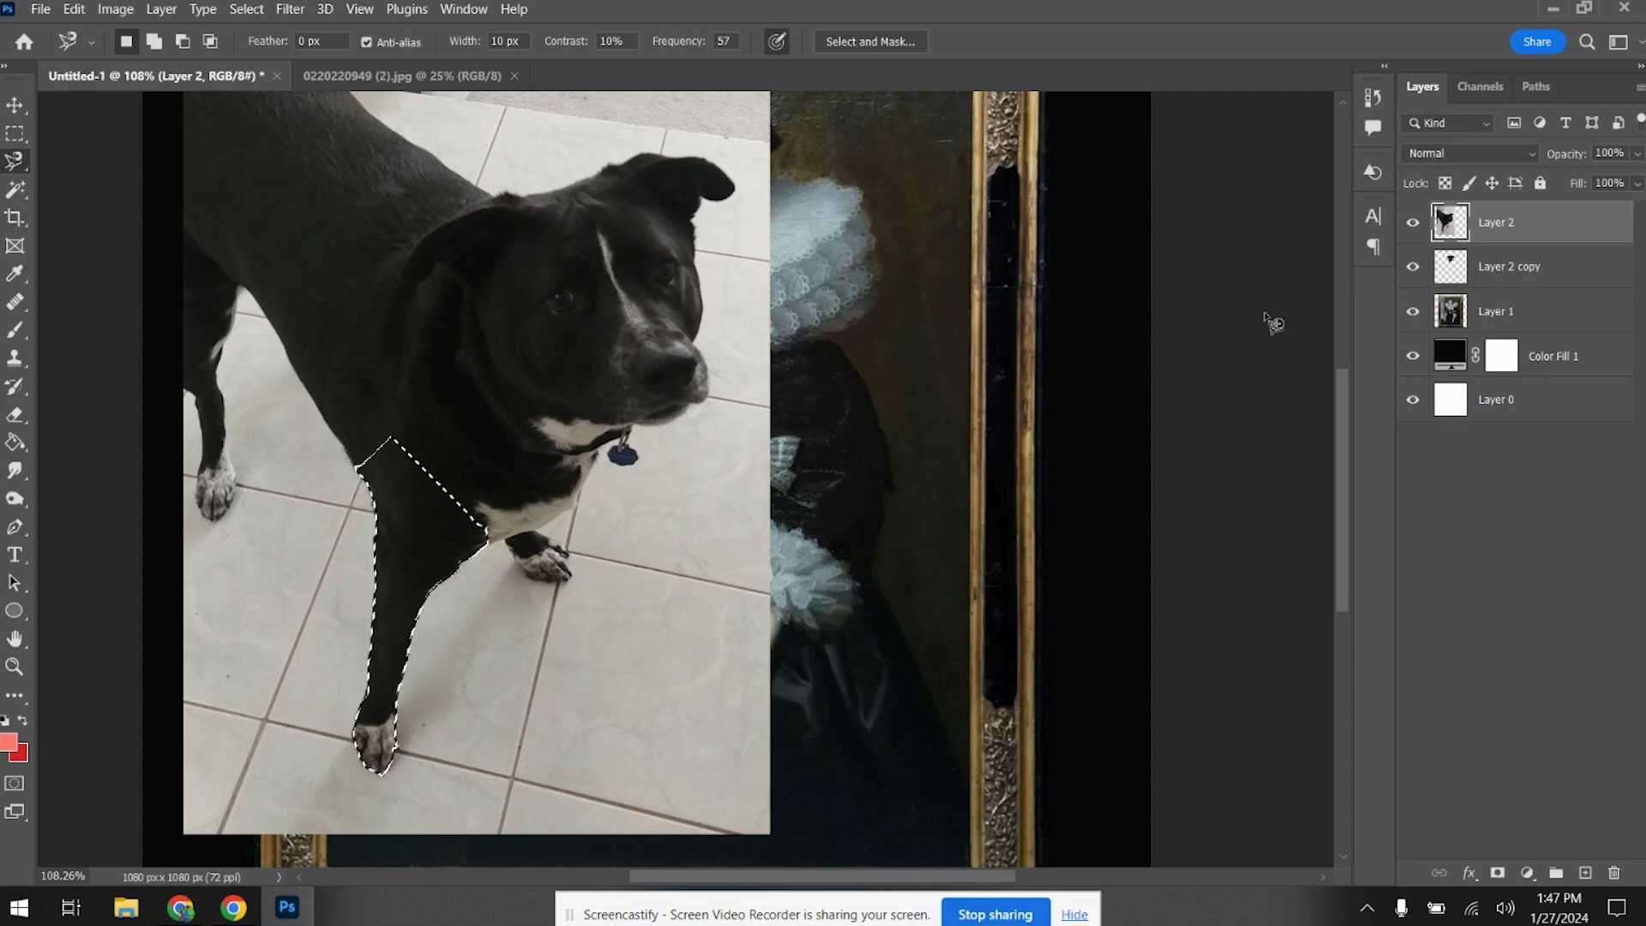
Isolate the selected front leg on Layer 2 with a layer mask, and apply that mask
left_click(1498, 872)
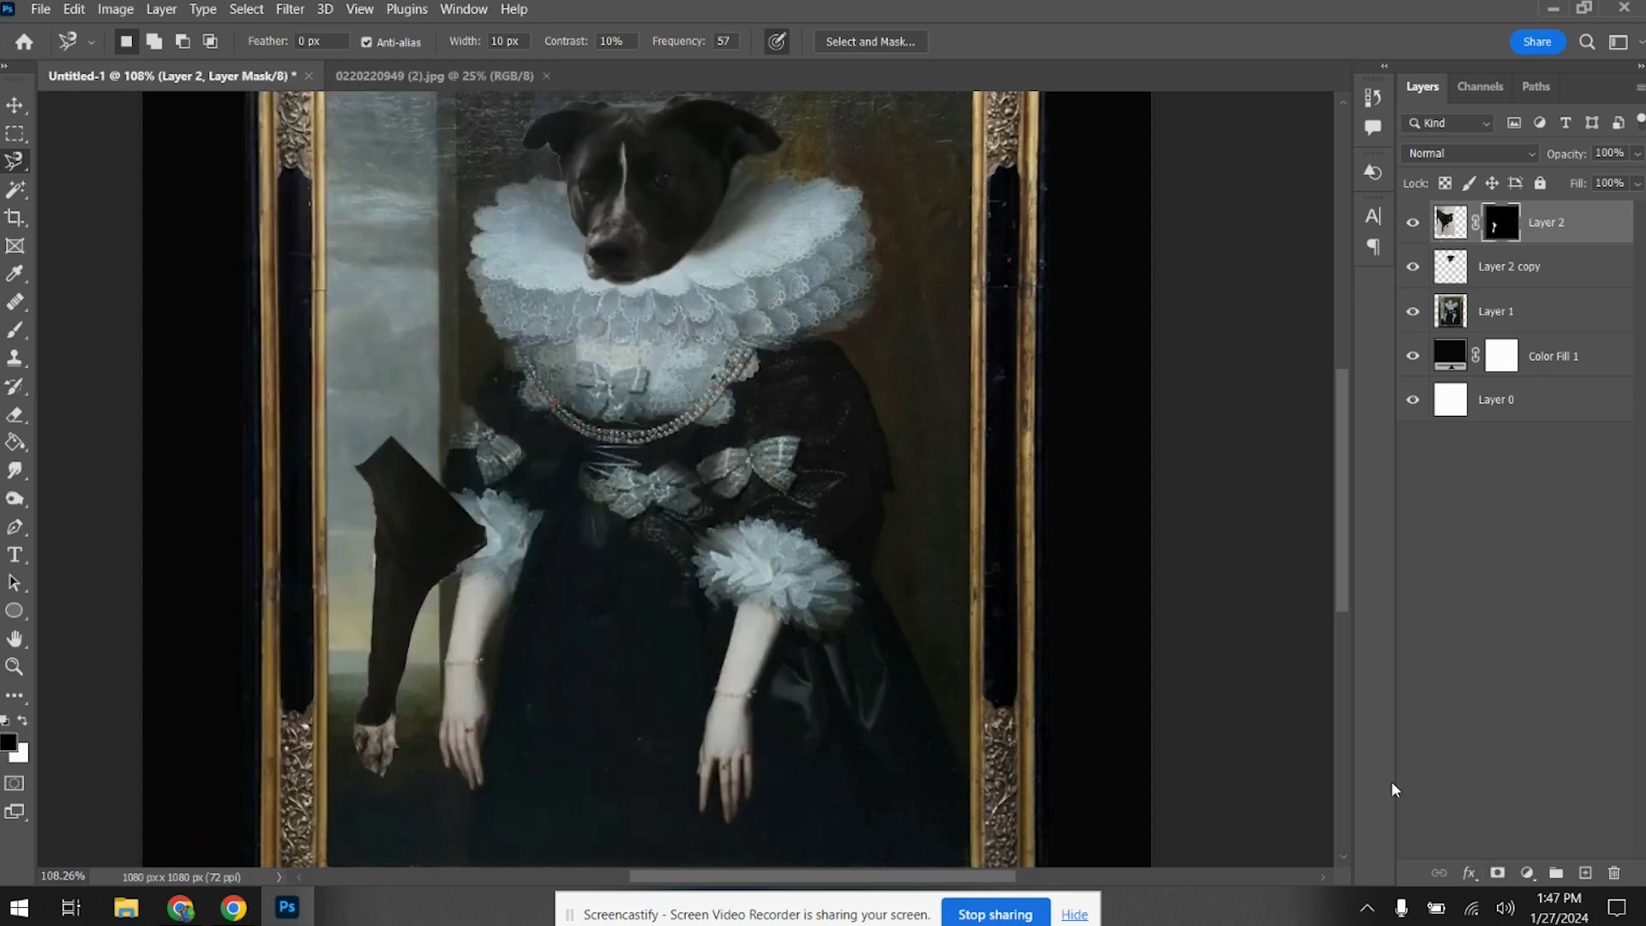
right_click(1498, 228)
left_click(1514, 280)
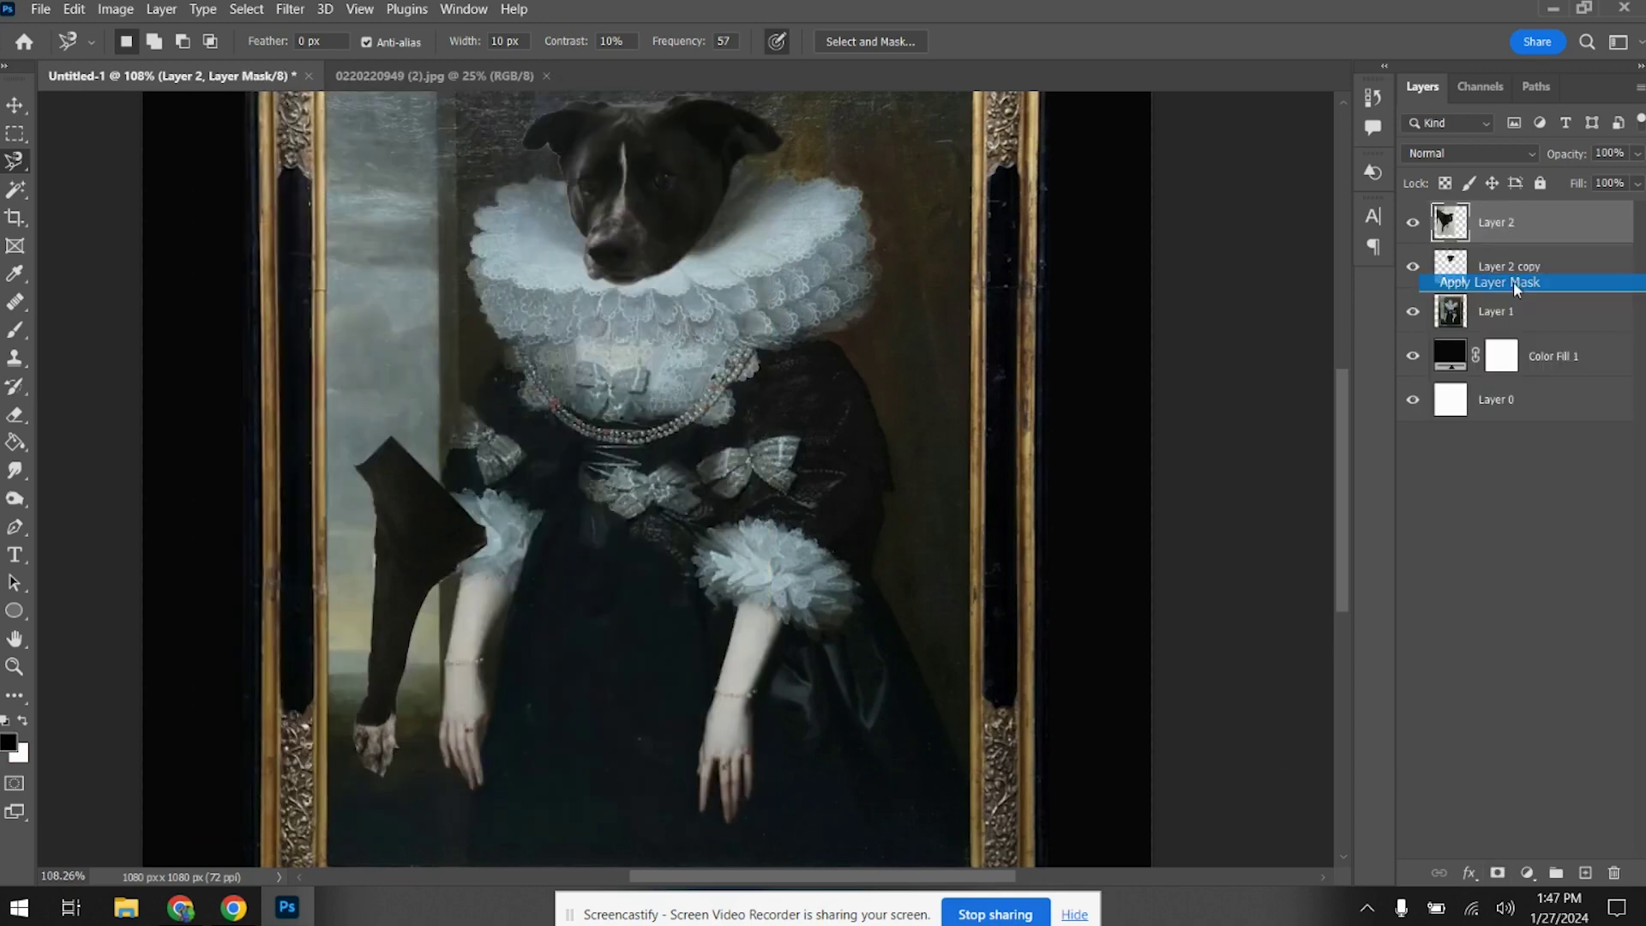
Duplicate the cut-out leg layer and send the original Layer 2 to the bottom of the layer stack
key("ctrl+j")
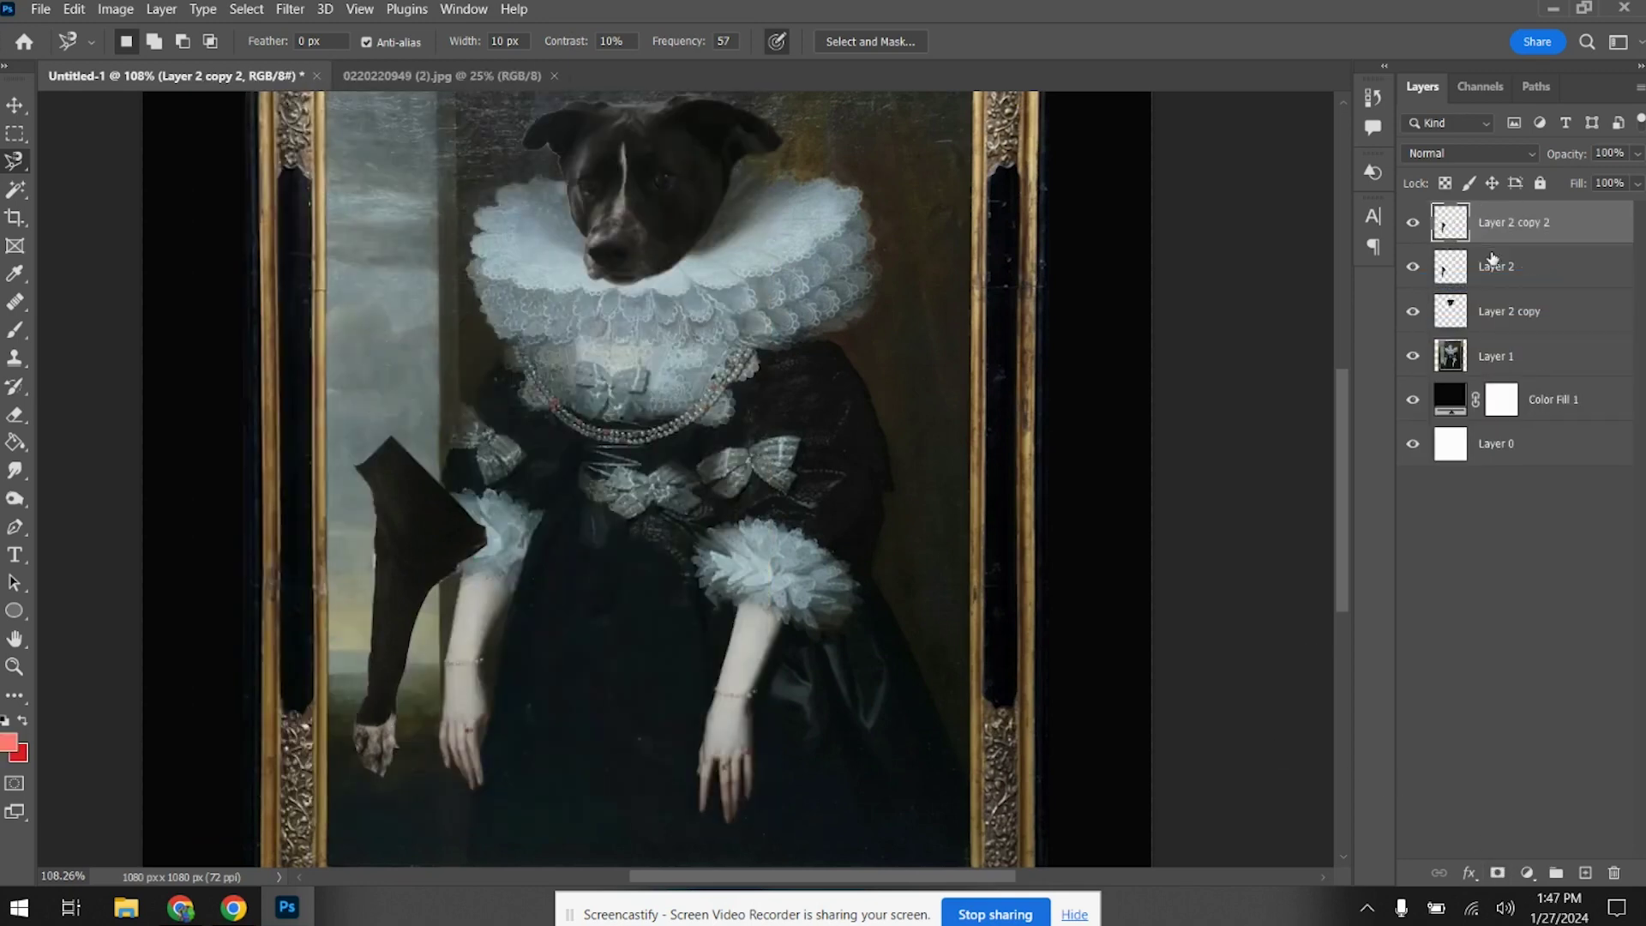
left_click_drag(1516, 269, 1484, 459)
Move the duplicated dog leg on Layer 2 copy 2 over the duchess's arm on the left using Free Transform
left_click(1527, 229)
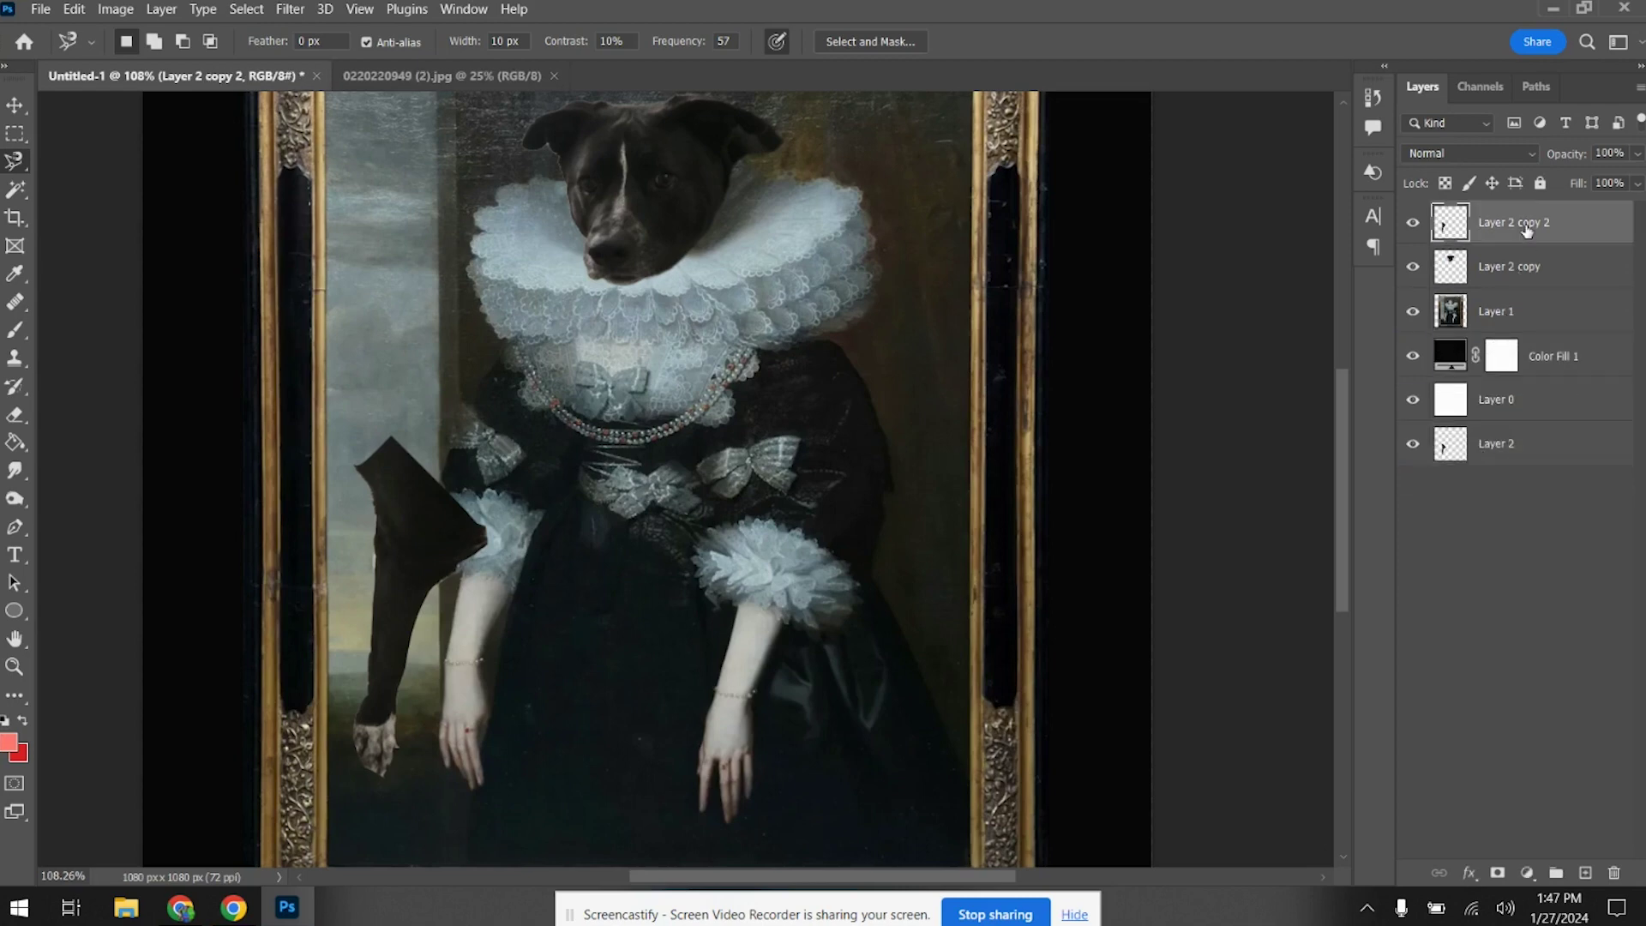
key("ctrl+t")
left_click_drag(420, 543, 498, 539)
key("Return")
key("l")
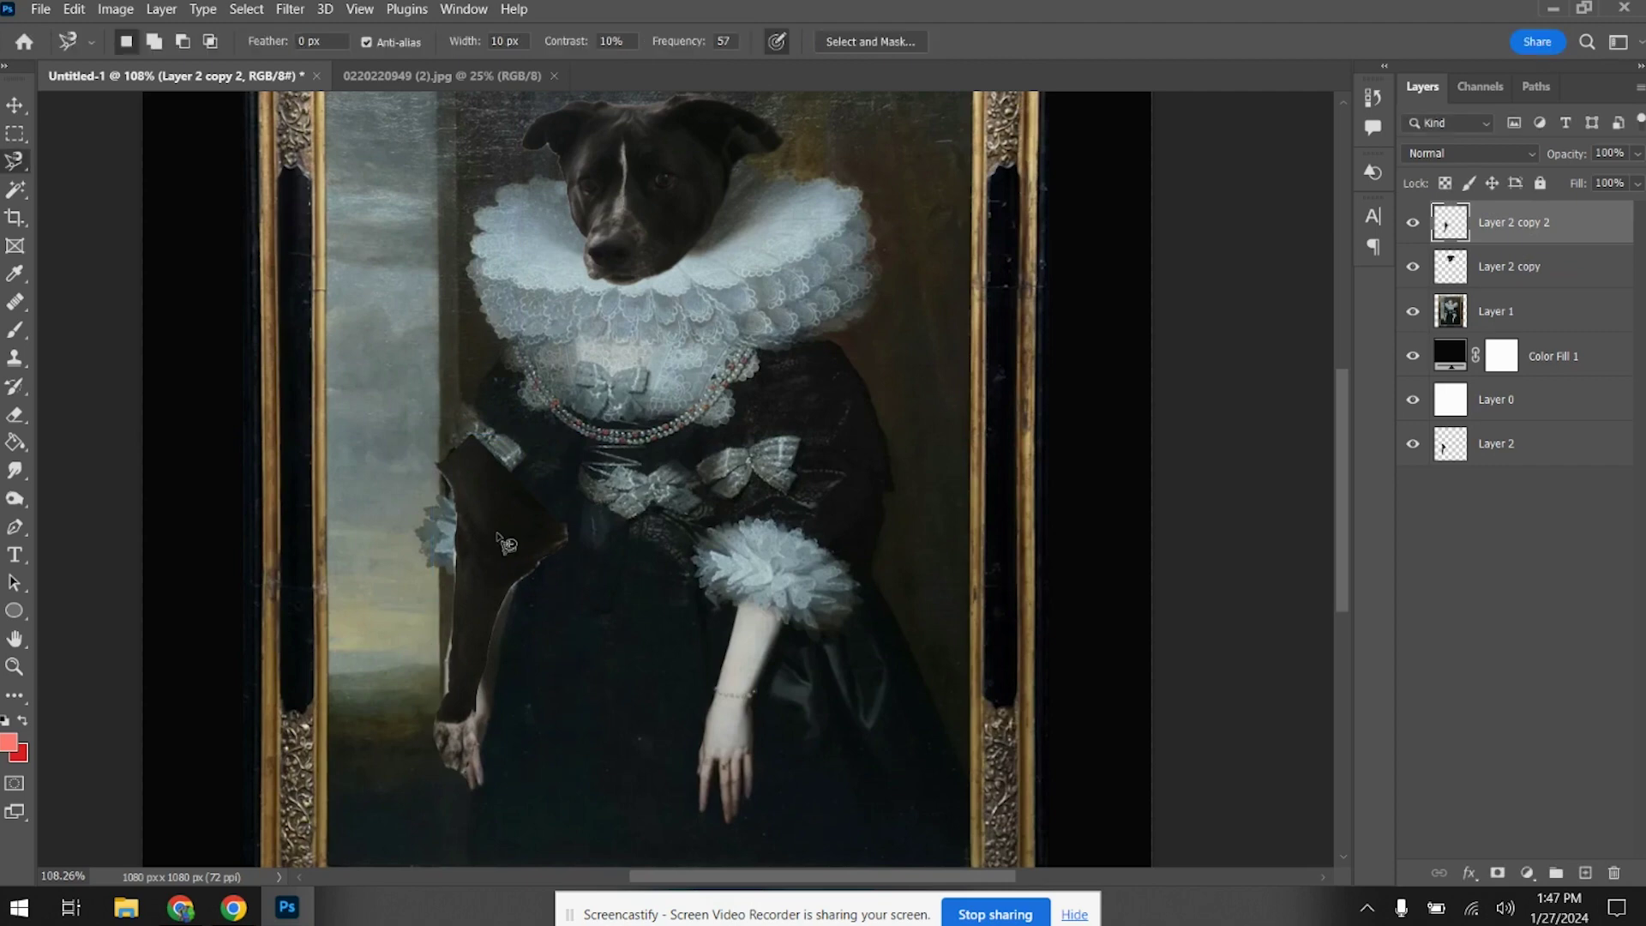
Select the dark skirt area beside the duchess's left-hand fingers on Layer 1 with the Polygonal Lasso
scroll(531, 643, "up", 4)
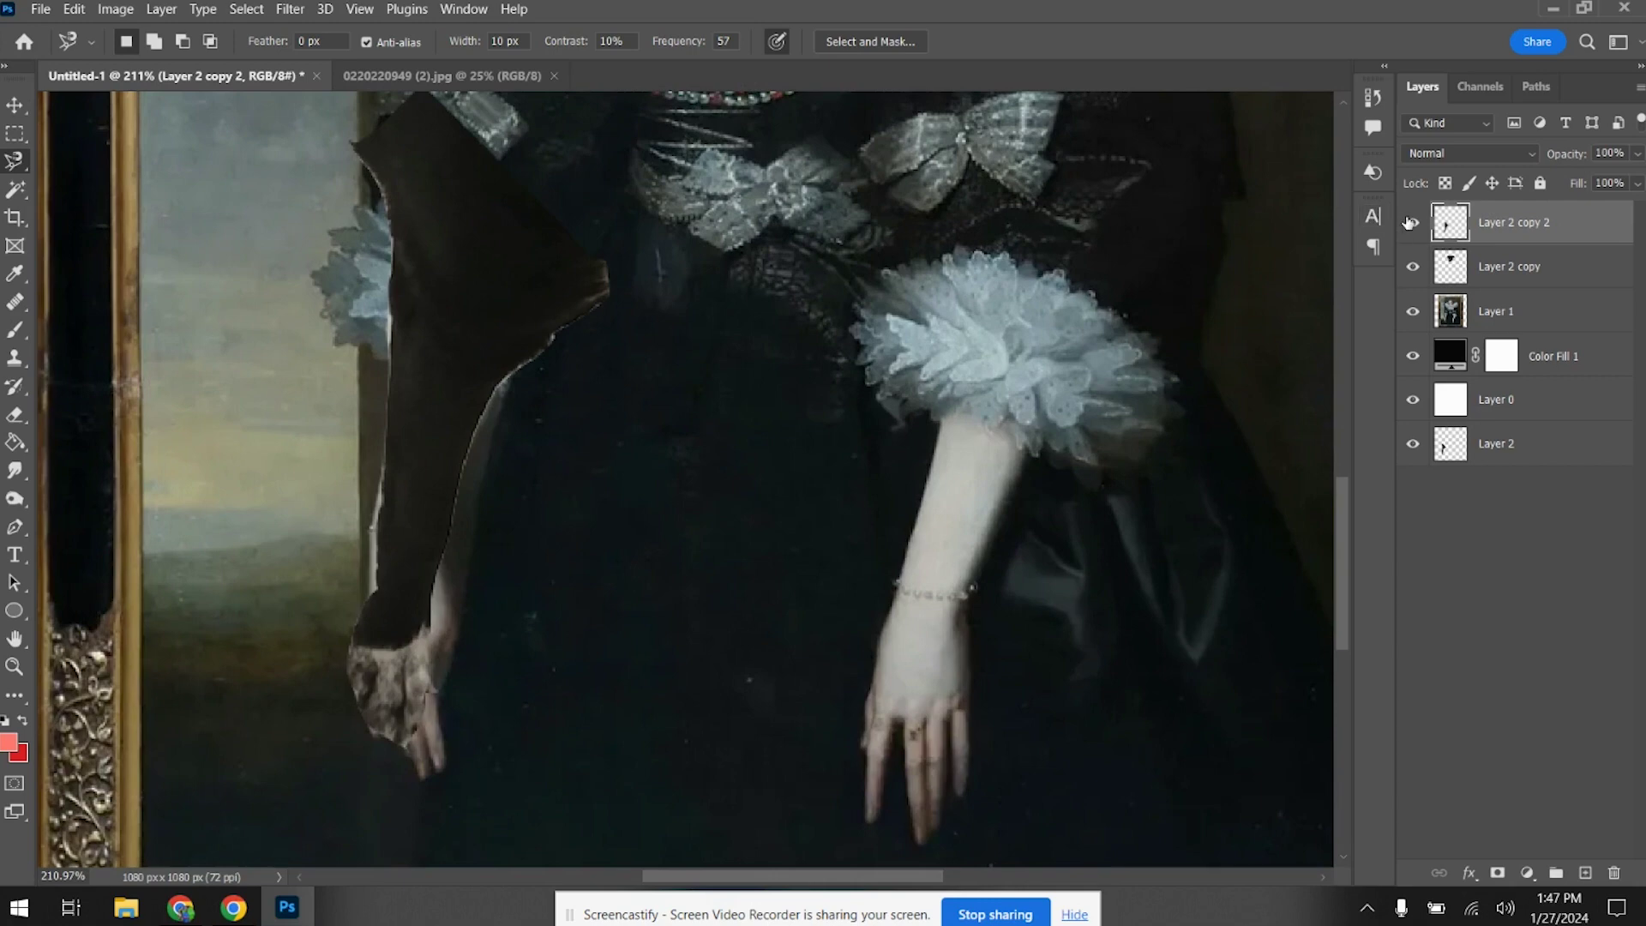
left_click(1483, 311)
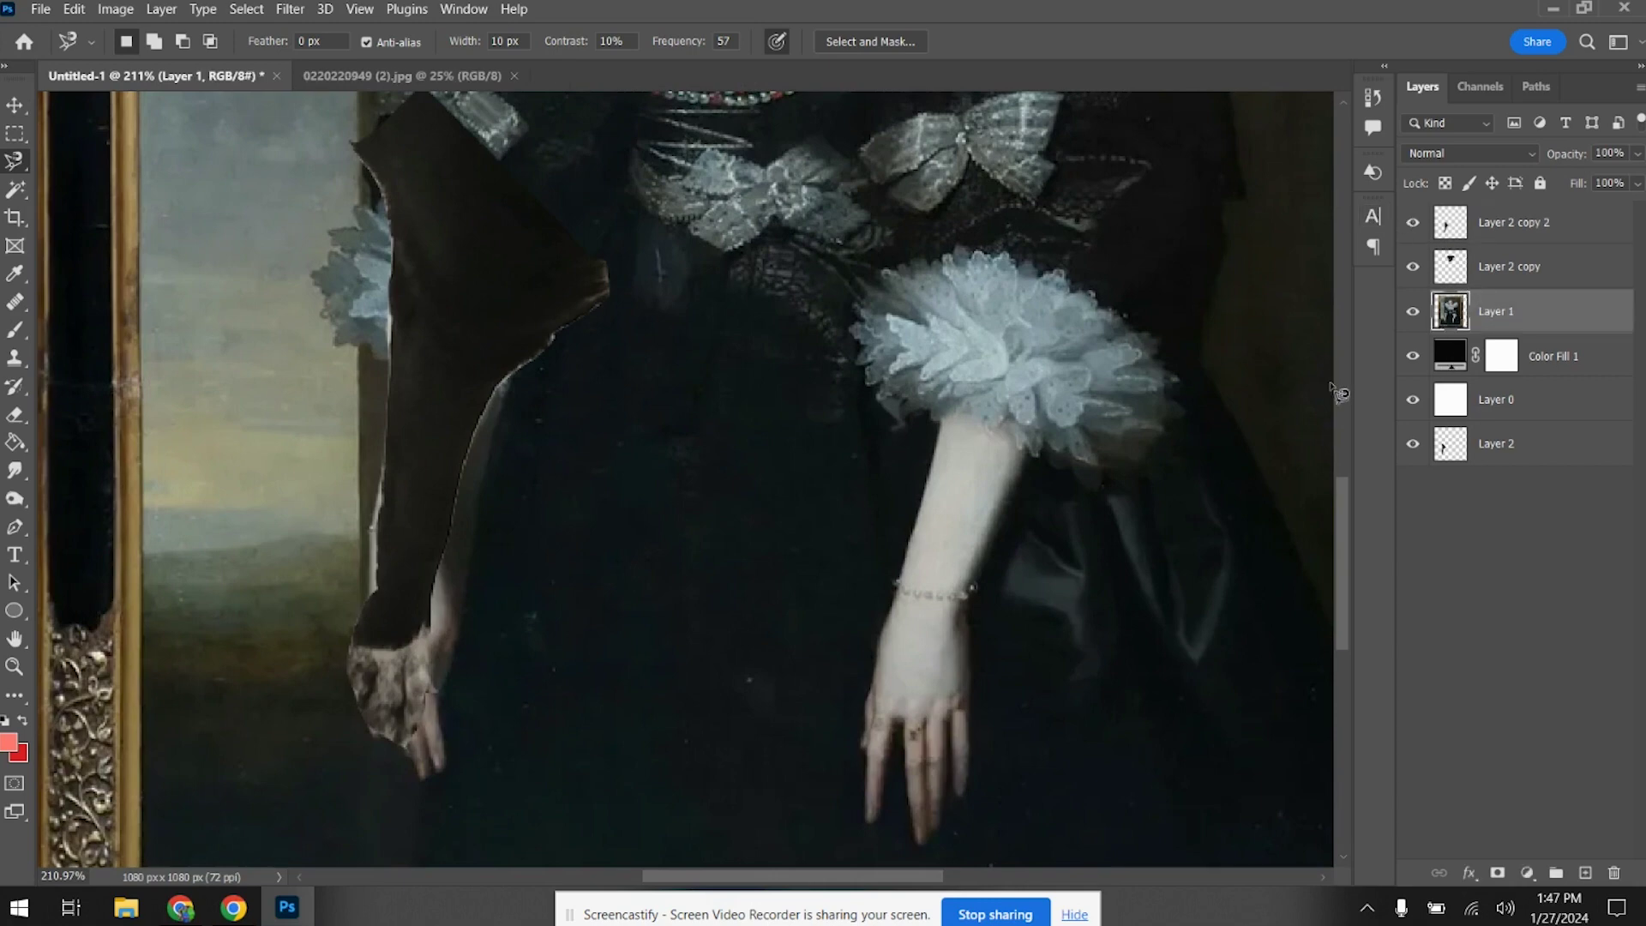
right_click(15, 163)
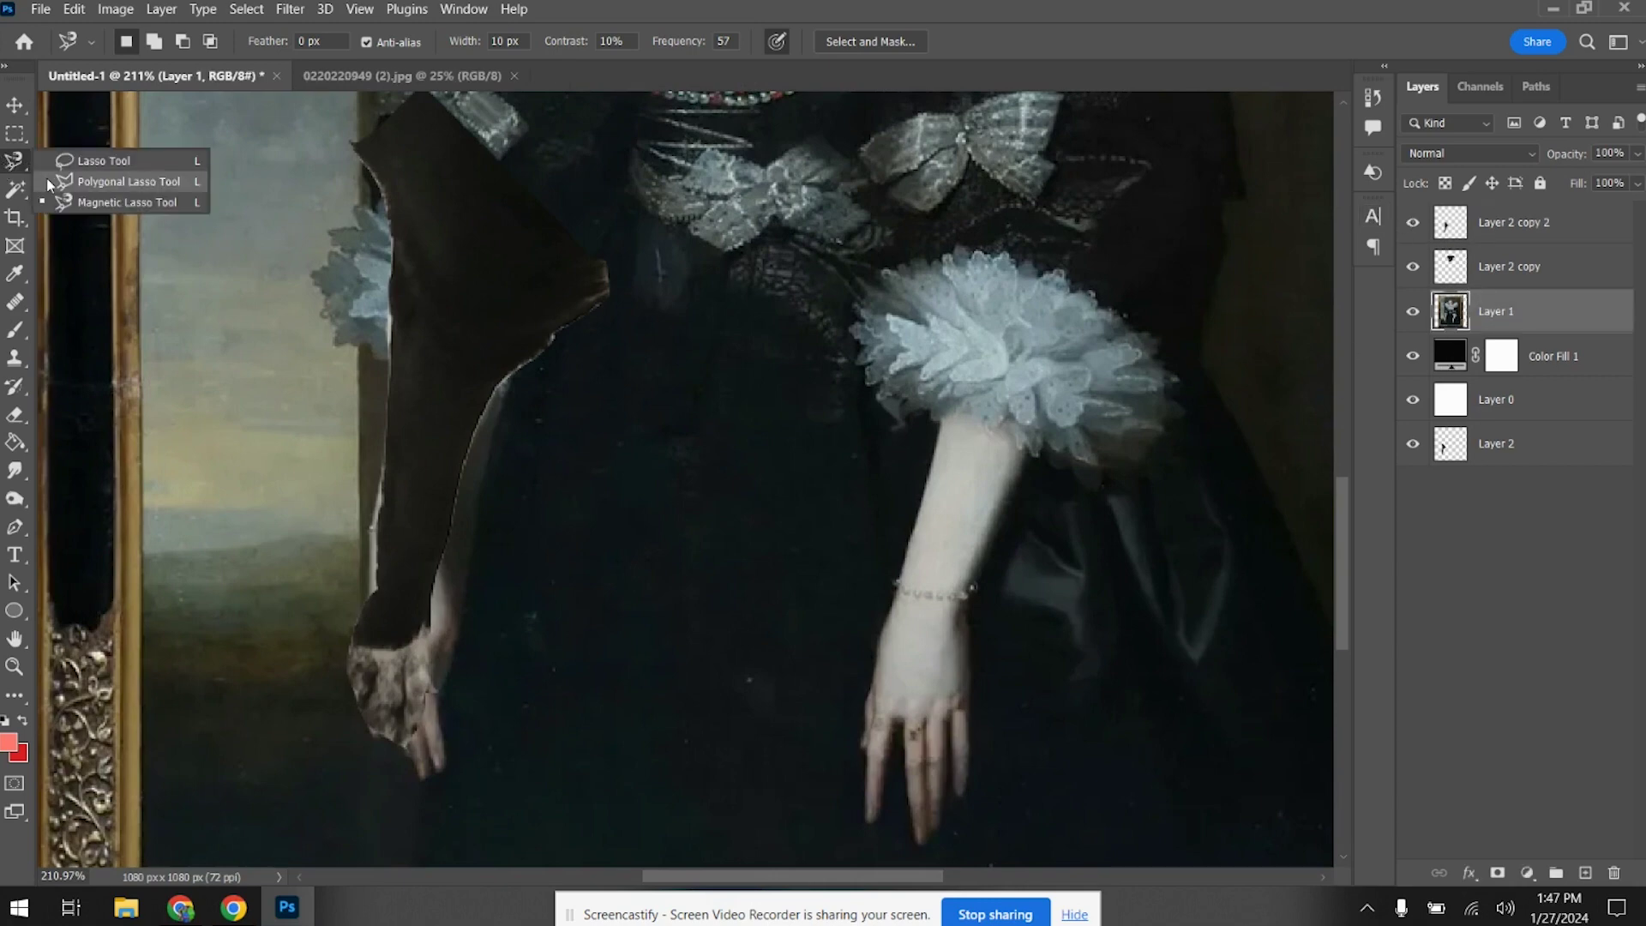
left_click(46, 178)
left_click(477, 554)
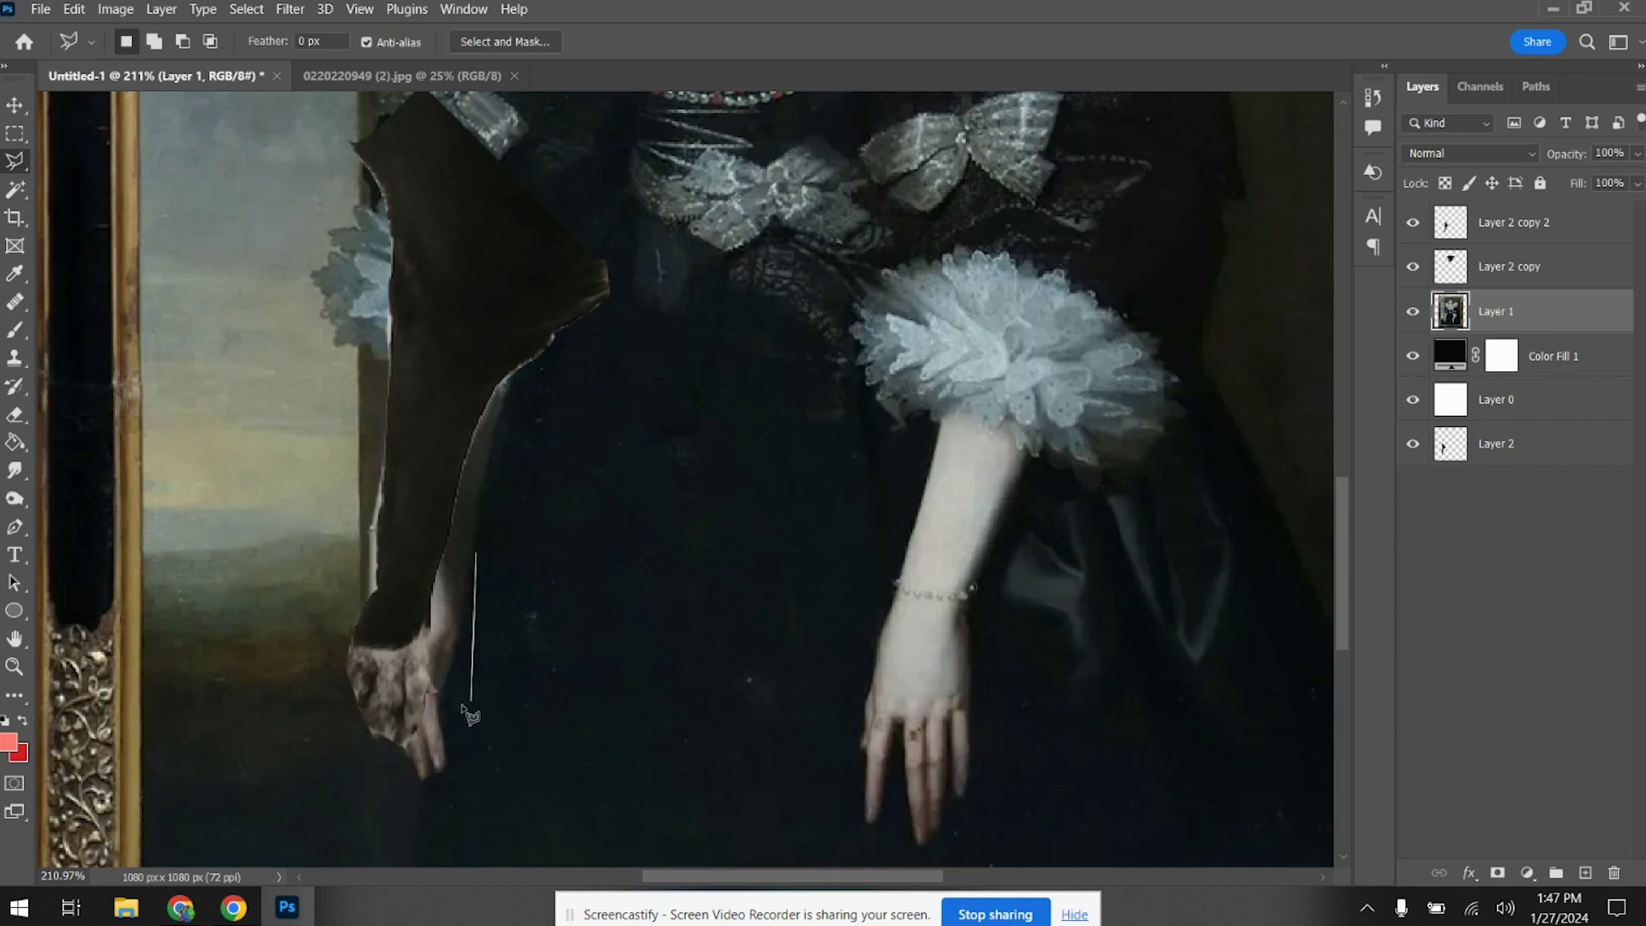
left_click(414, 824)
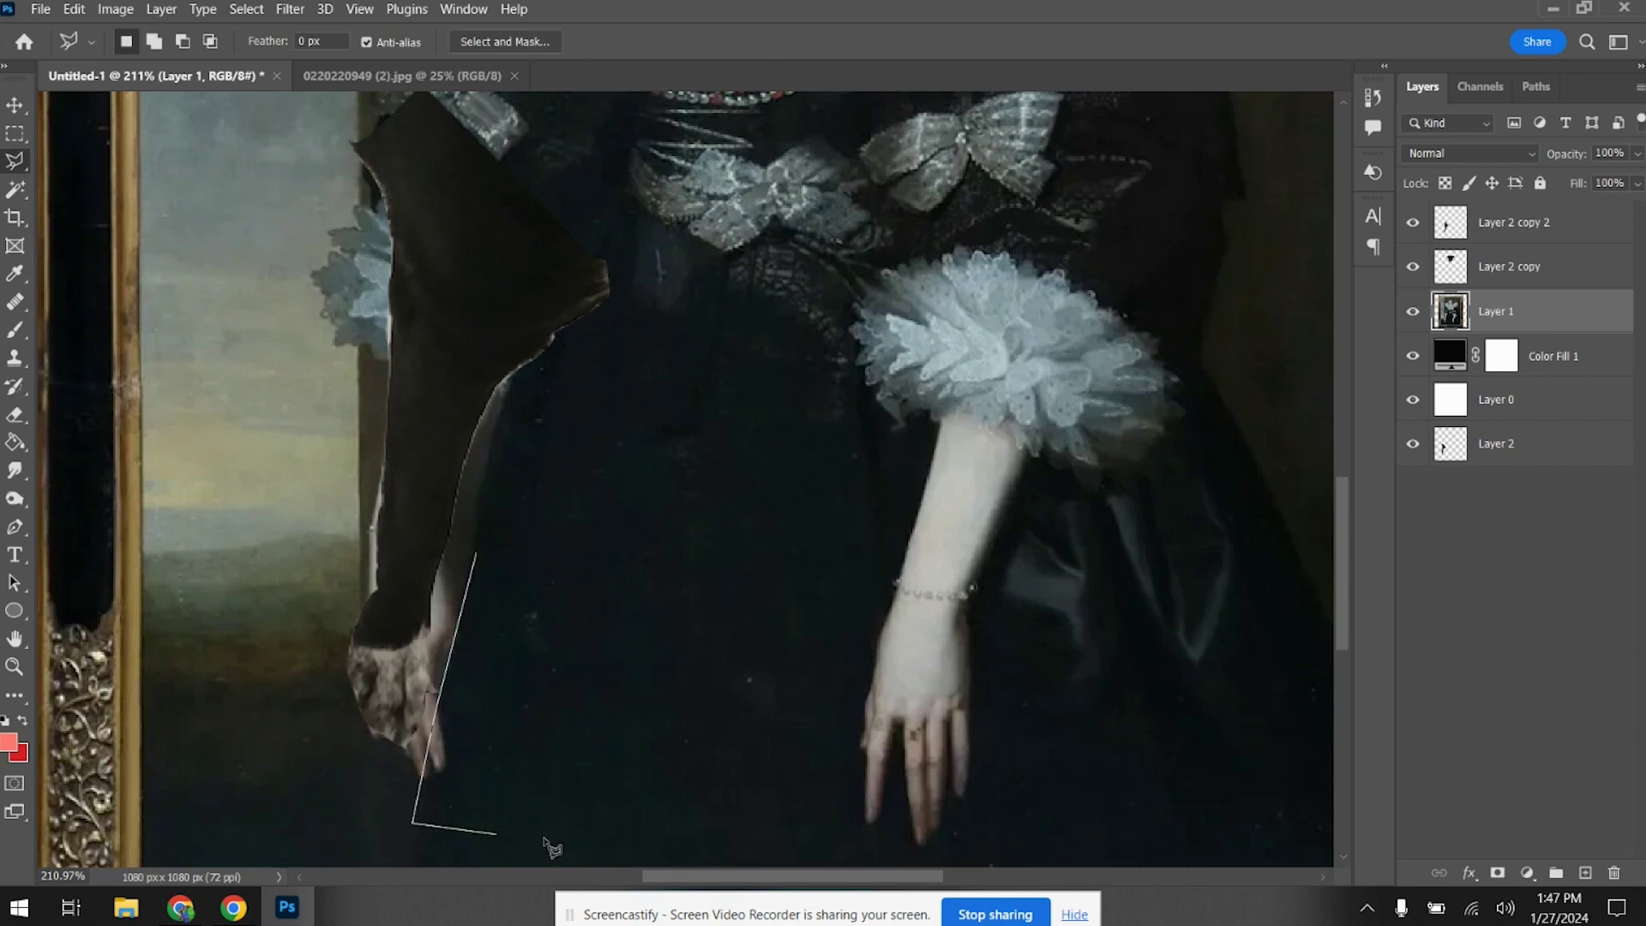
left_click(686, 829)
double_click(687, 617)
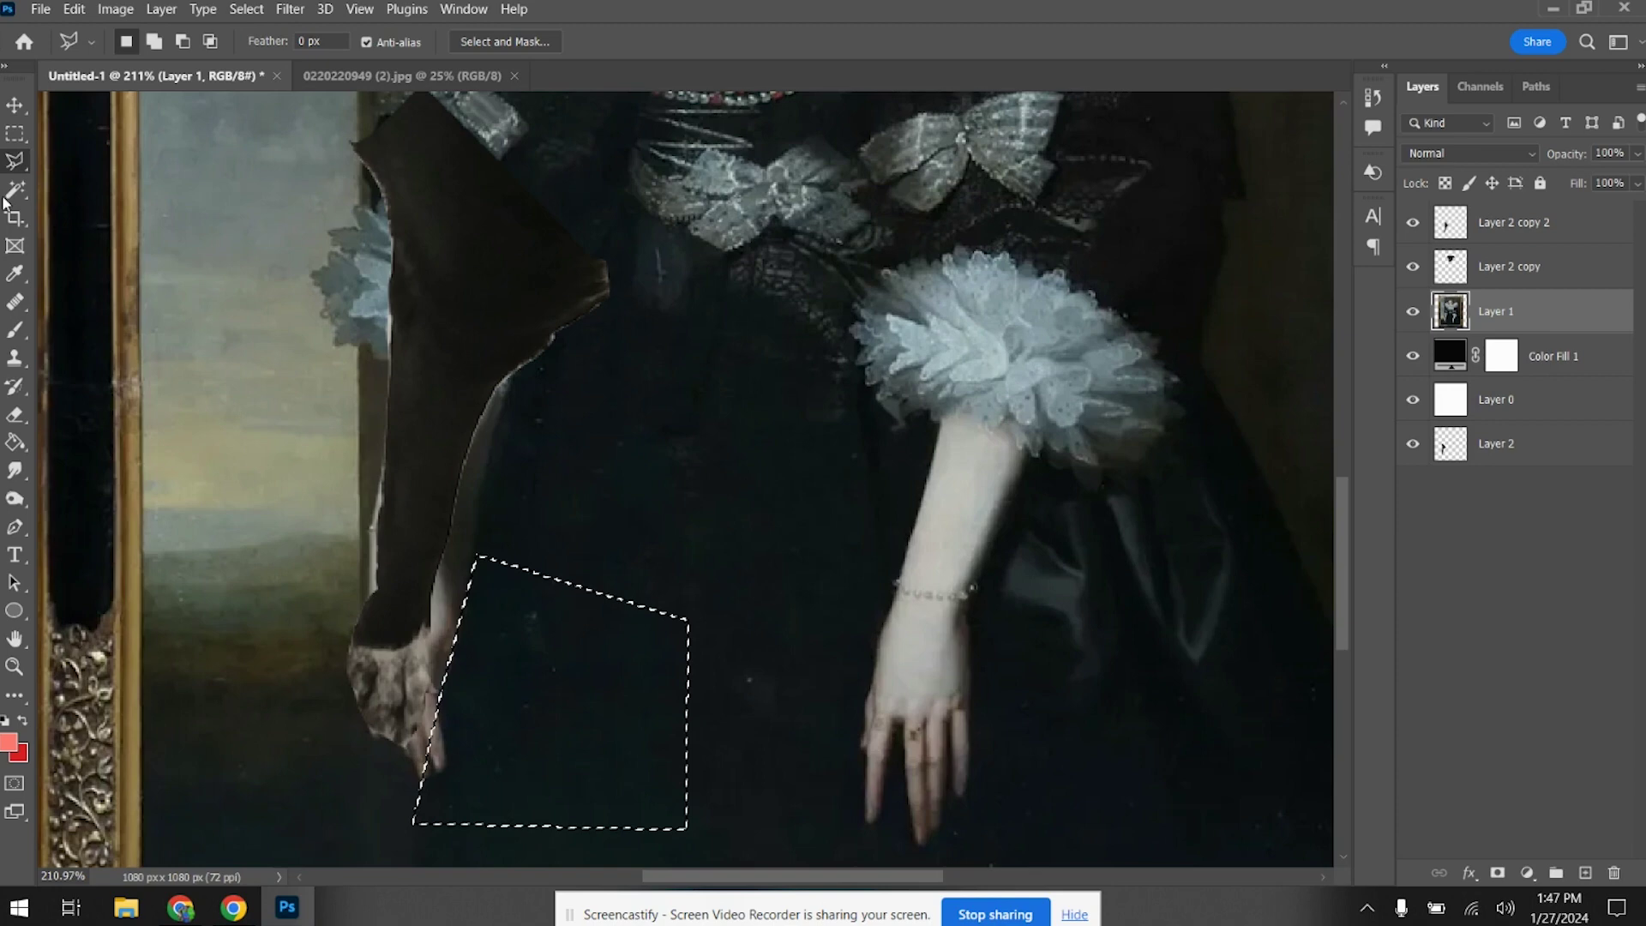
Clone dark skirt over the duchess's fingers protruding around the paw on Layer 1, working inside a new polygonal selection around the lower arm
left_click(14, 358)
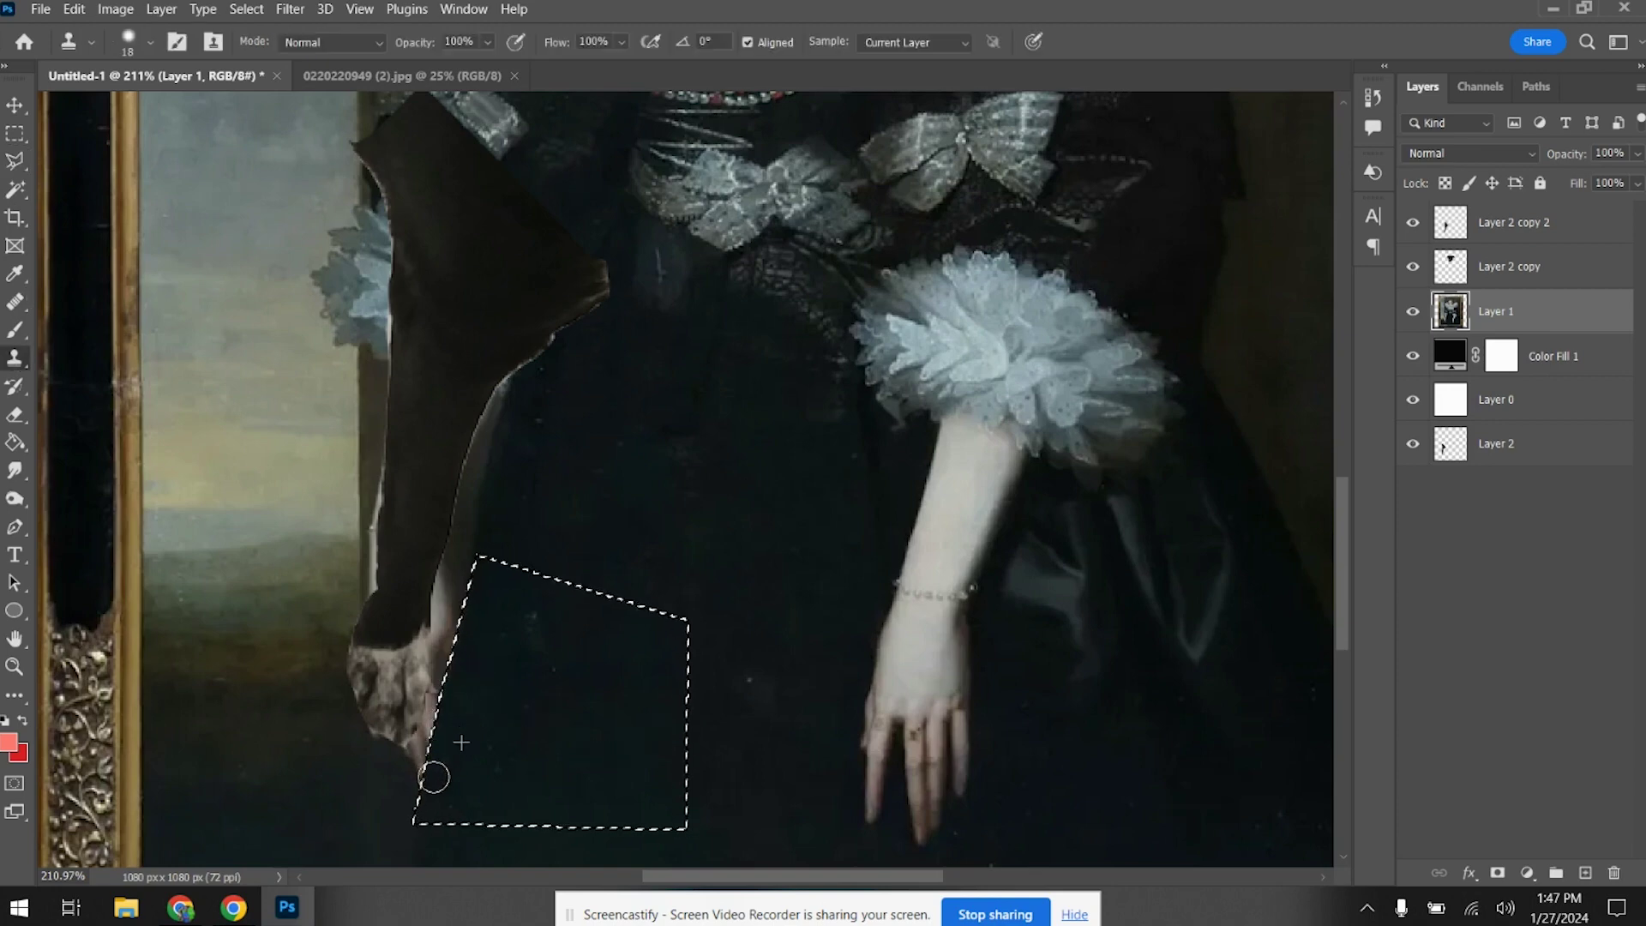
left_click(14, 160)
left_click(479, 494)
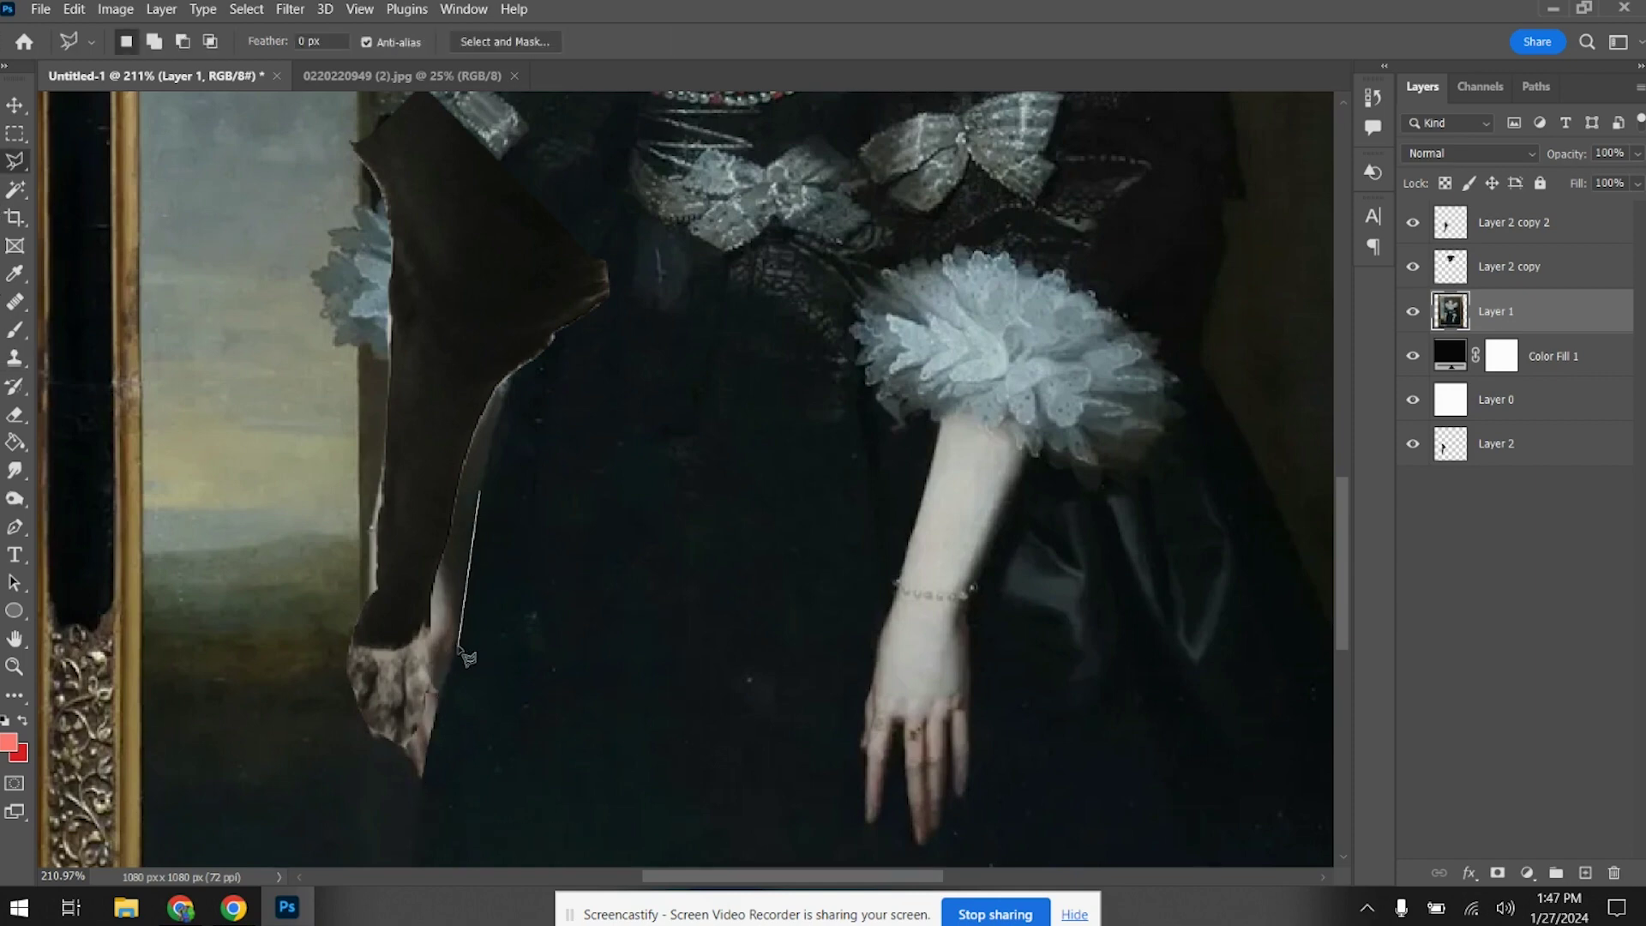
left_click(418, 806)
left_click(341, 778)
left_click(352, 359)
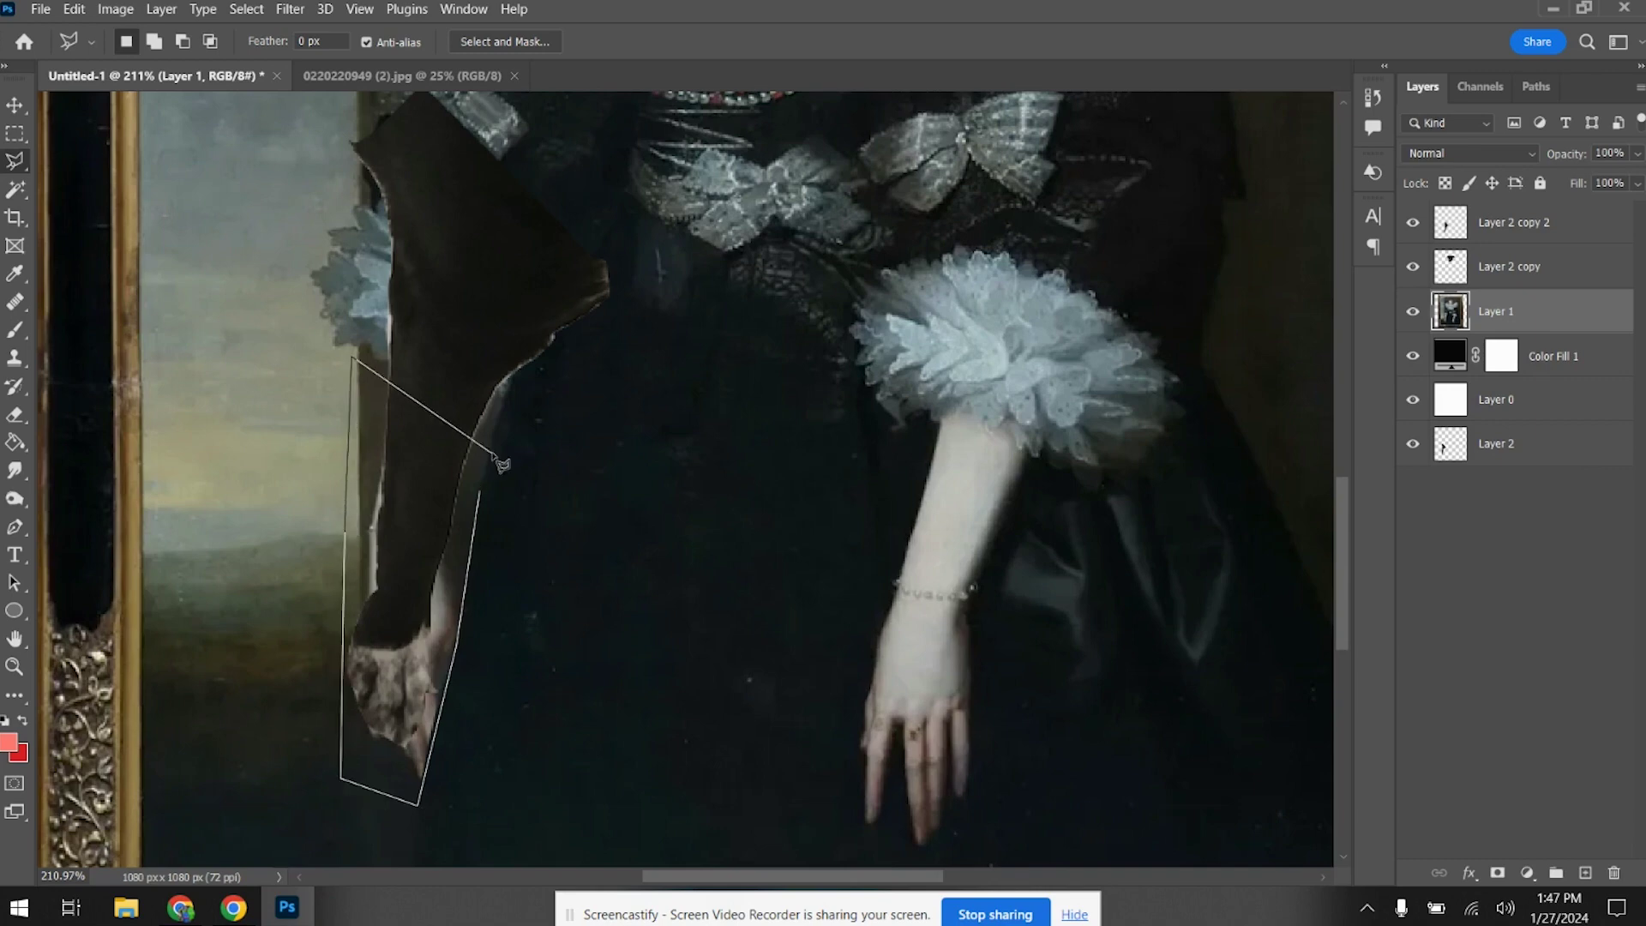
double_click(484, 447)
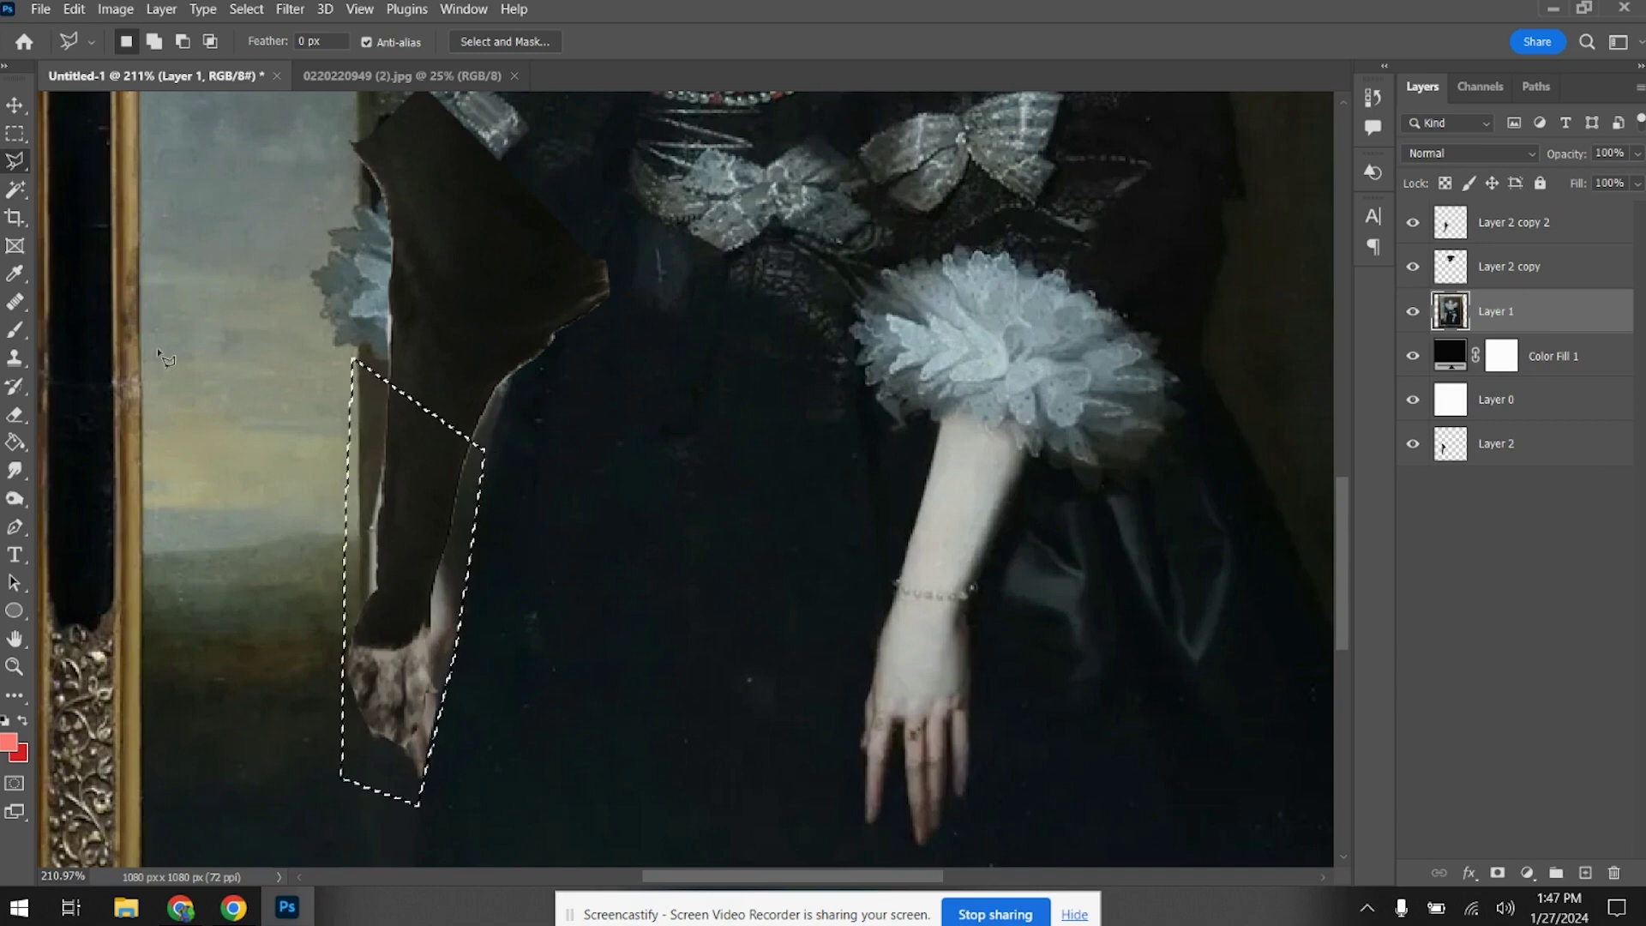
left_click(16, 358)
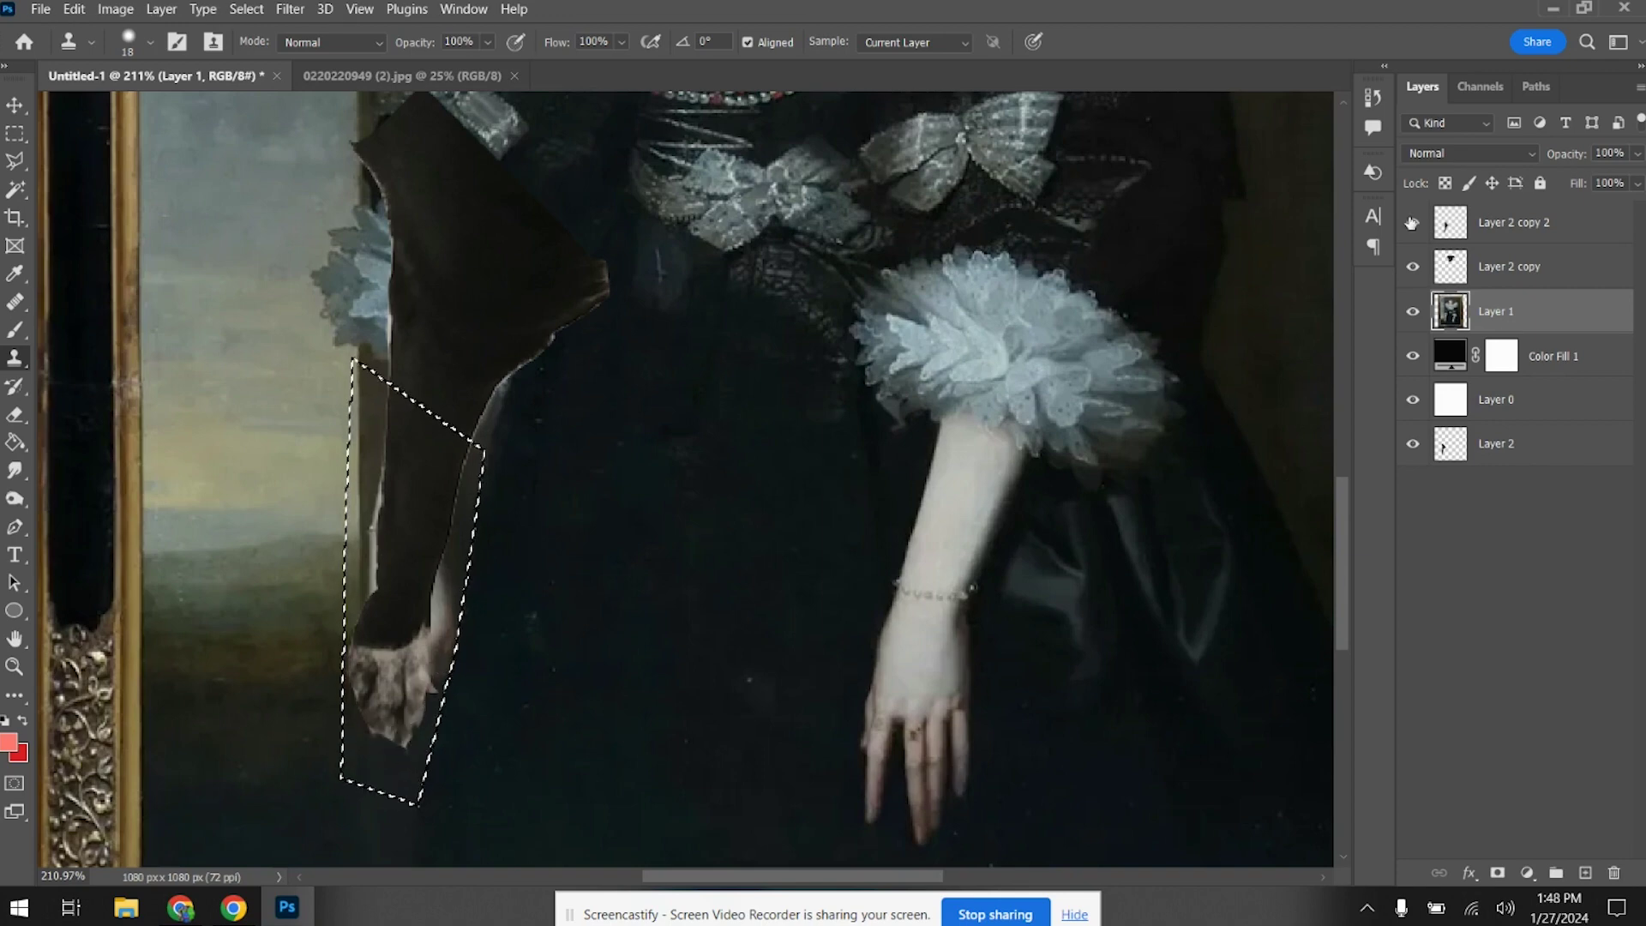
Hide Layer 2 copy 2 and paint over the selected forearm and hand on Layer 1 with a sampled dark brown, using a 31 px brush
left_click(1411, 224)
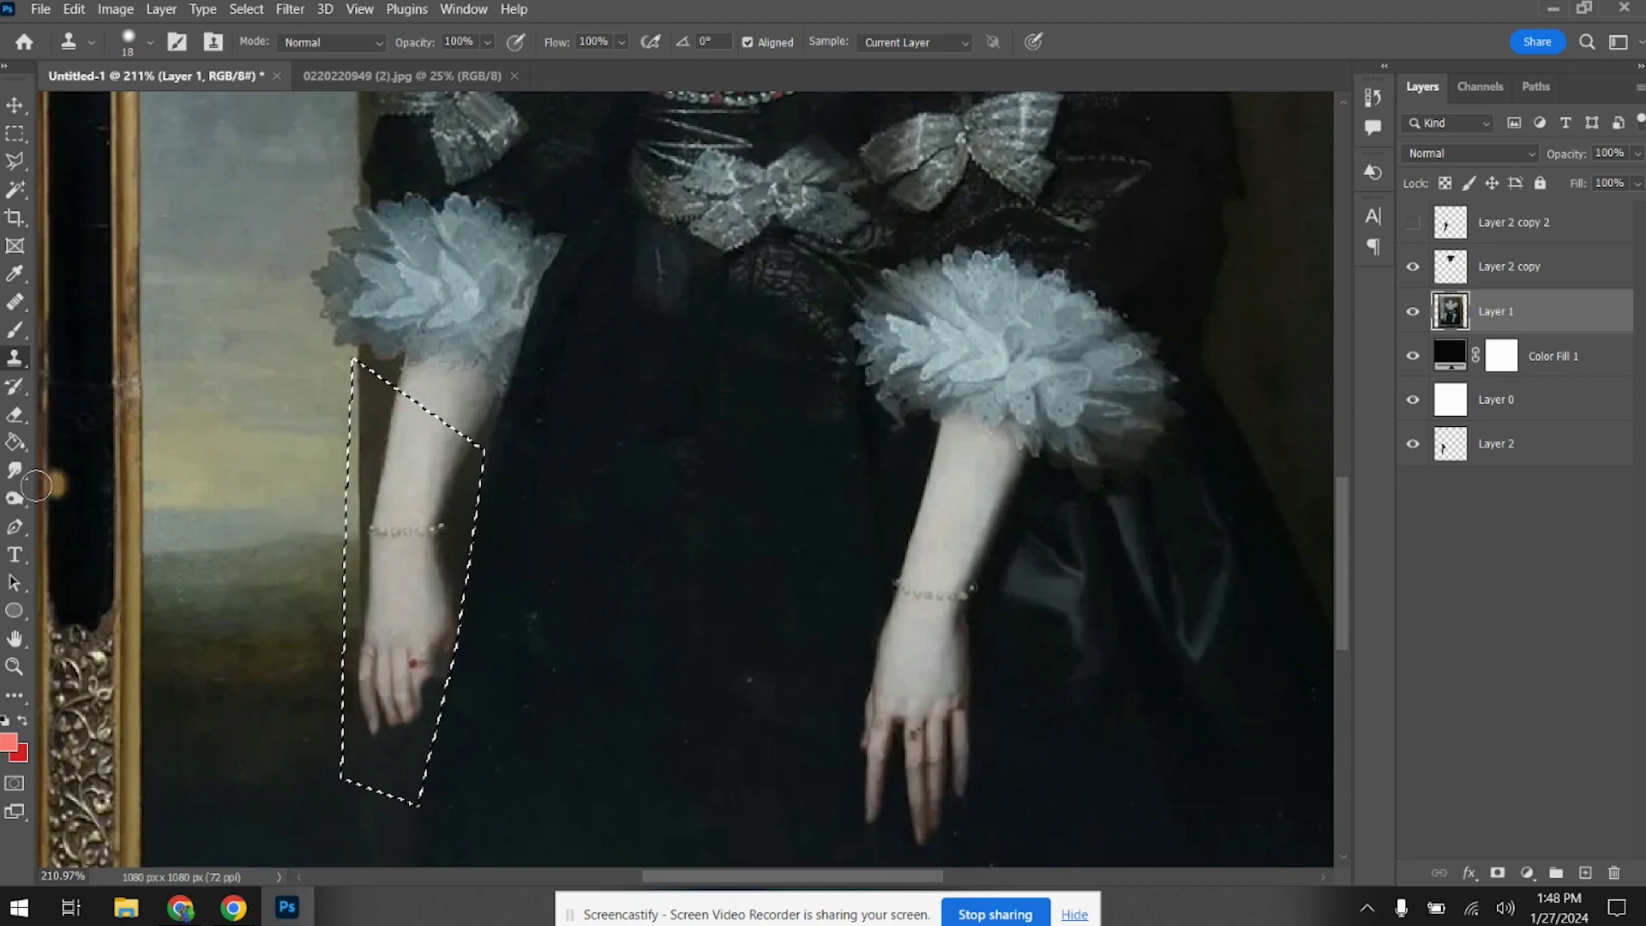
left_click(15, 274)
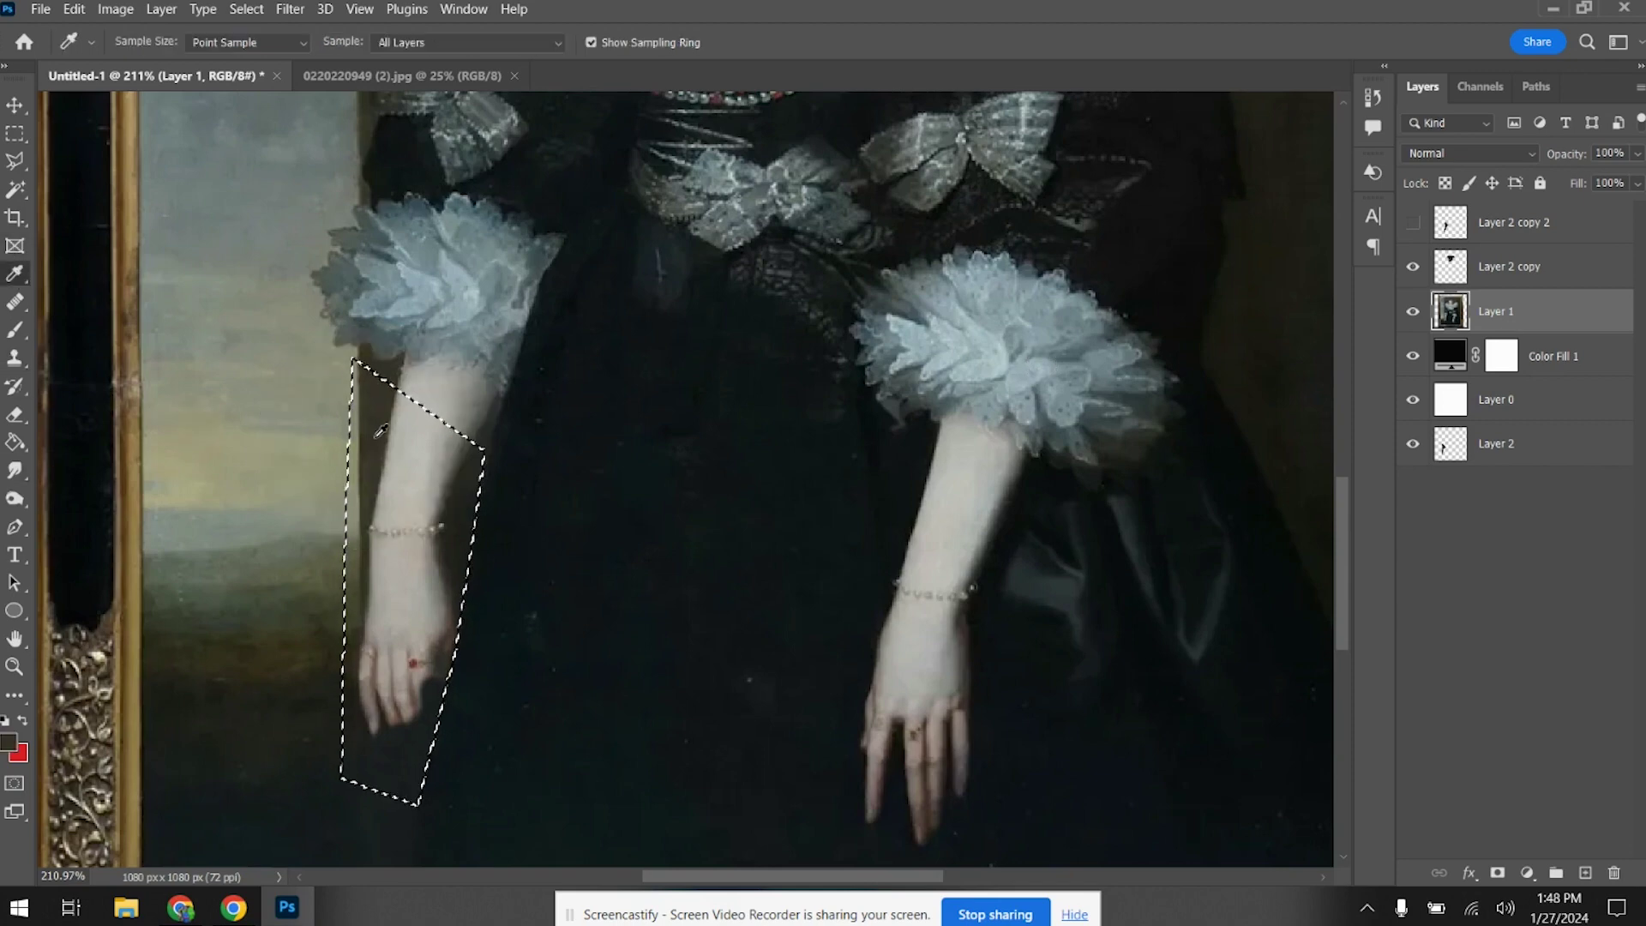
left_click(15, 330)
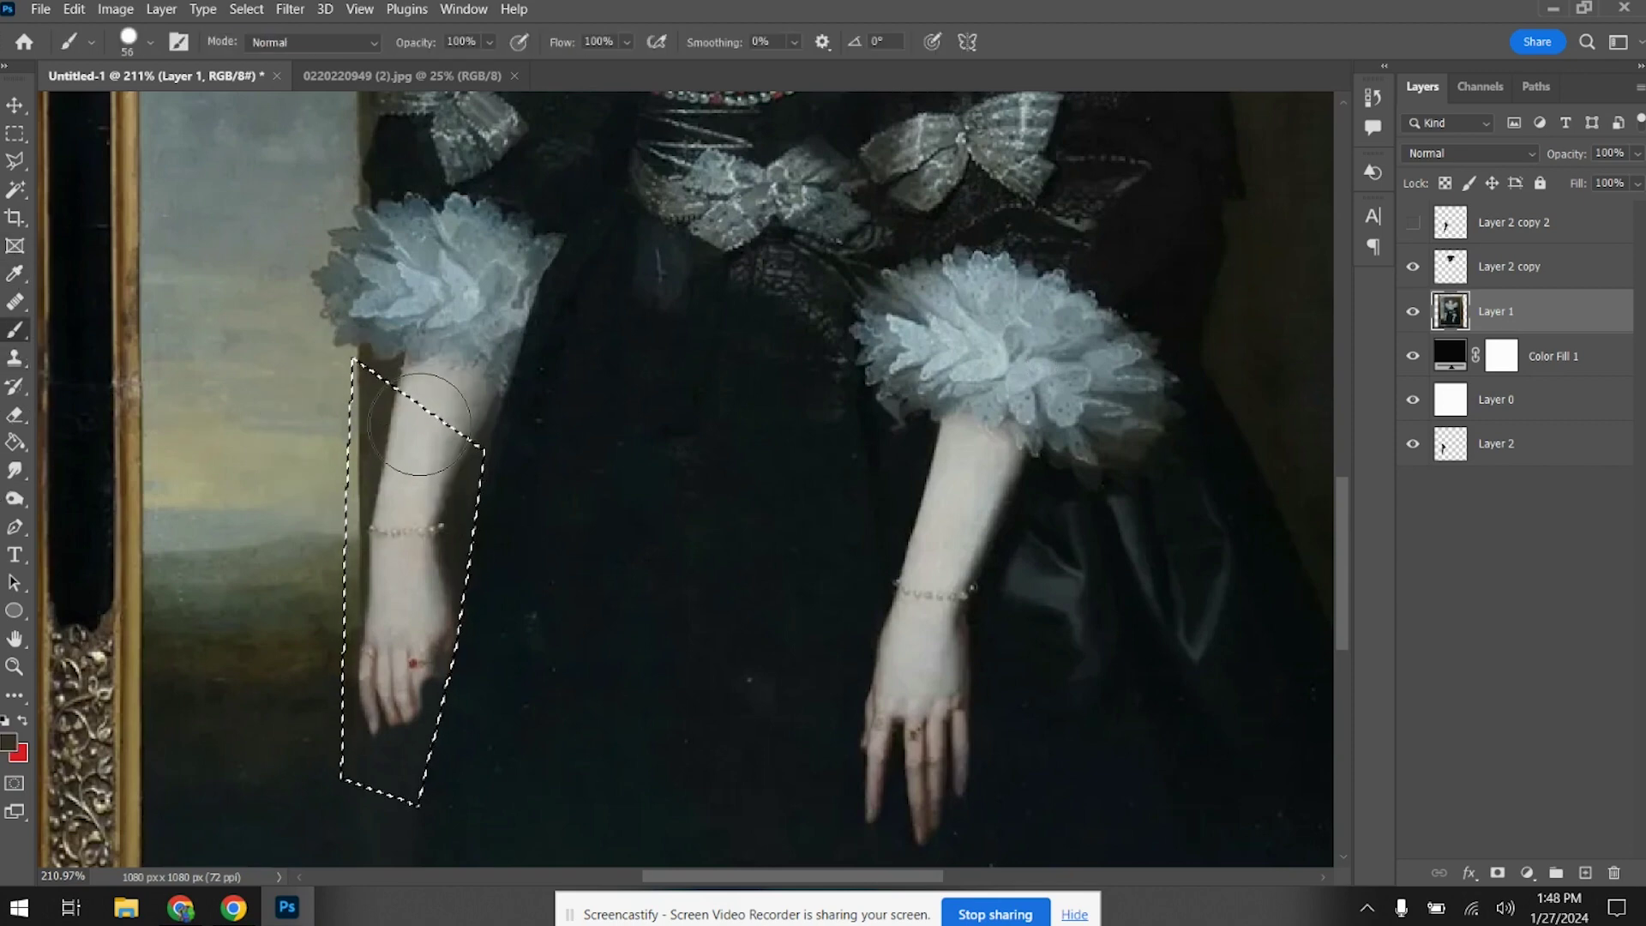
left_click(127, 44)
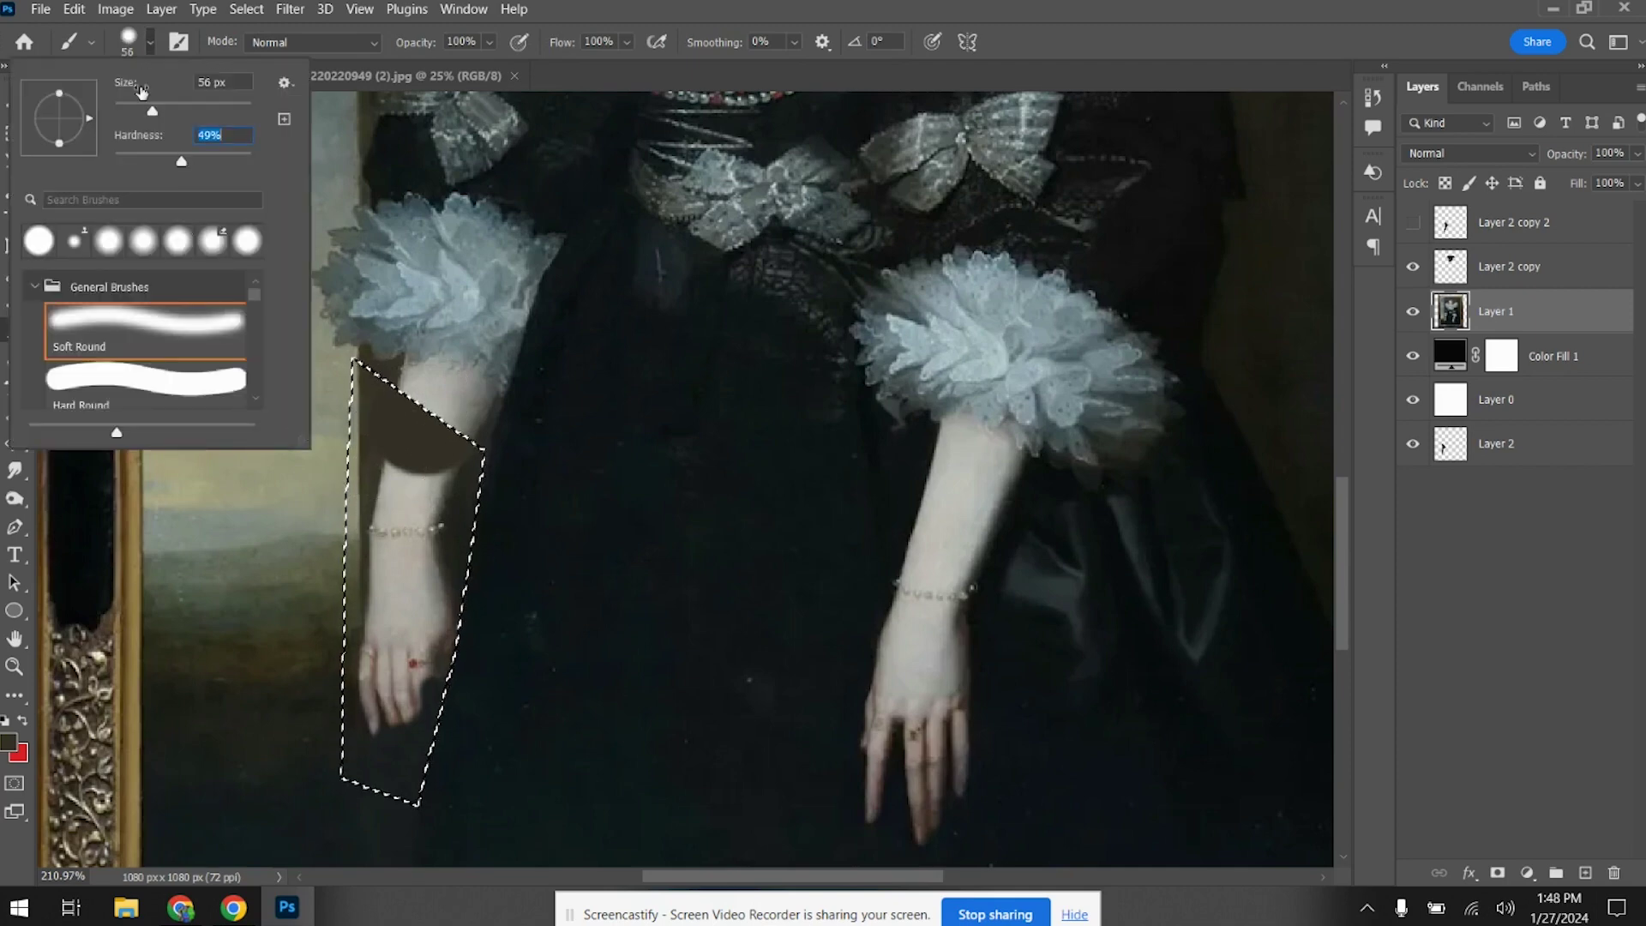
left_click_drag(152, 113, 134, 113)
left_click(392, 500)
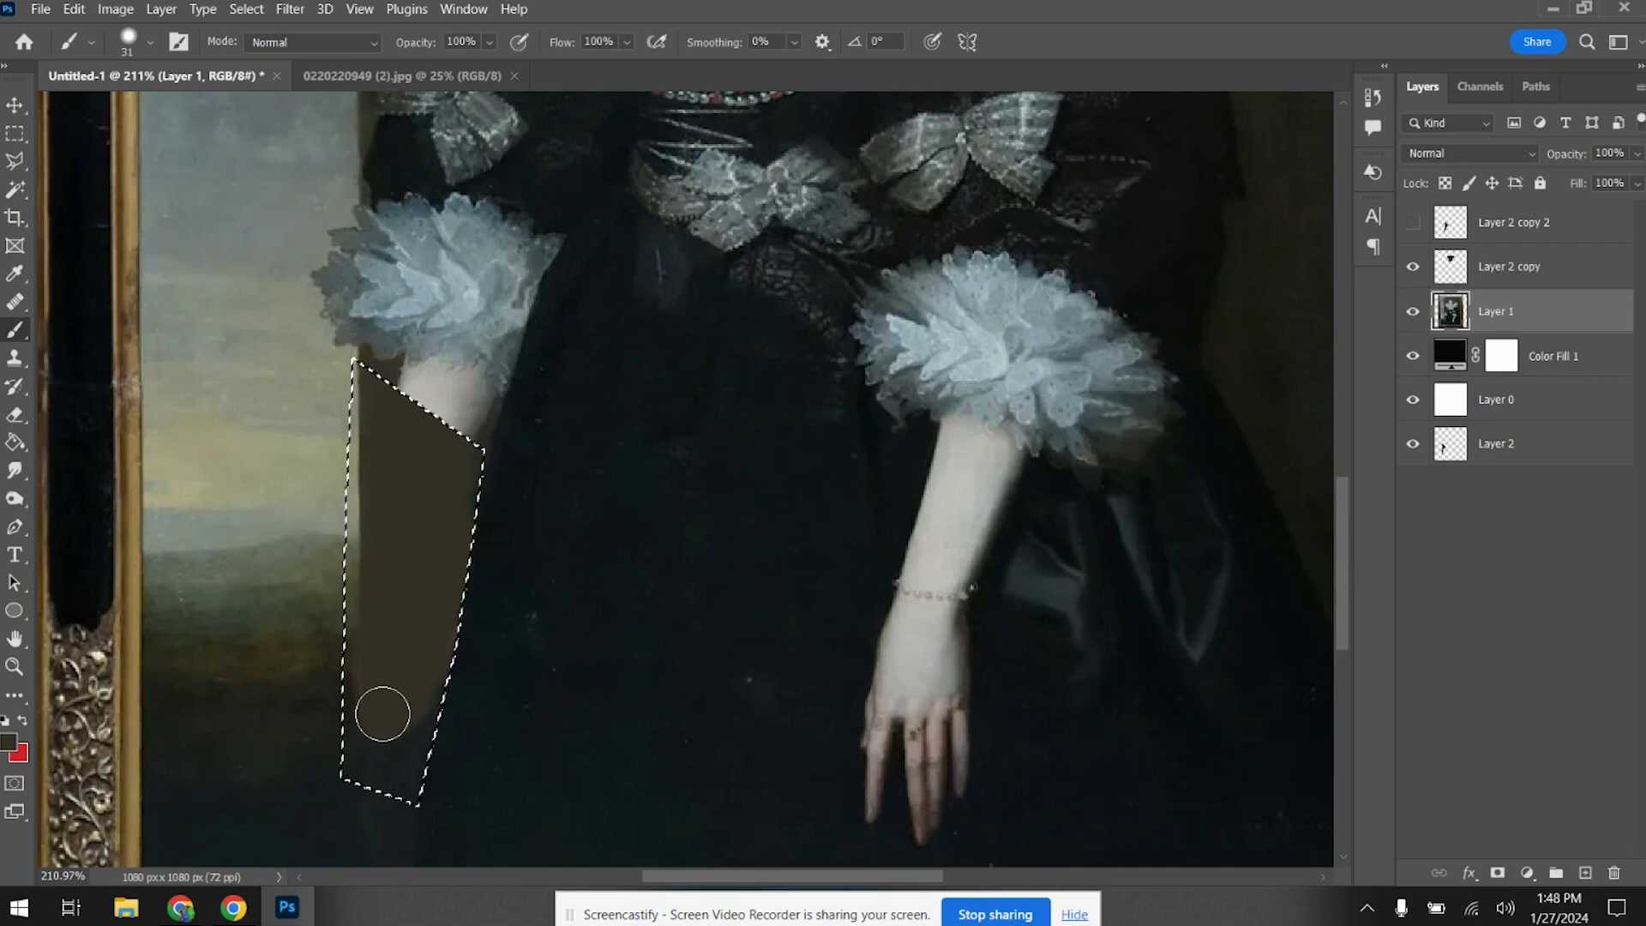
Clone the landscape and sky over the outer edge of the brown patch, show Layer 2 copy 2 again, and clear the selection
left_click(15, 358)
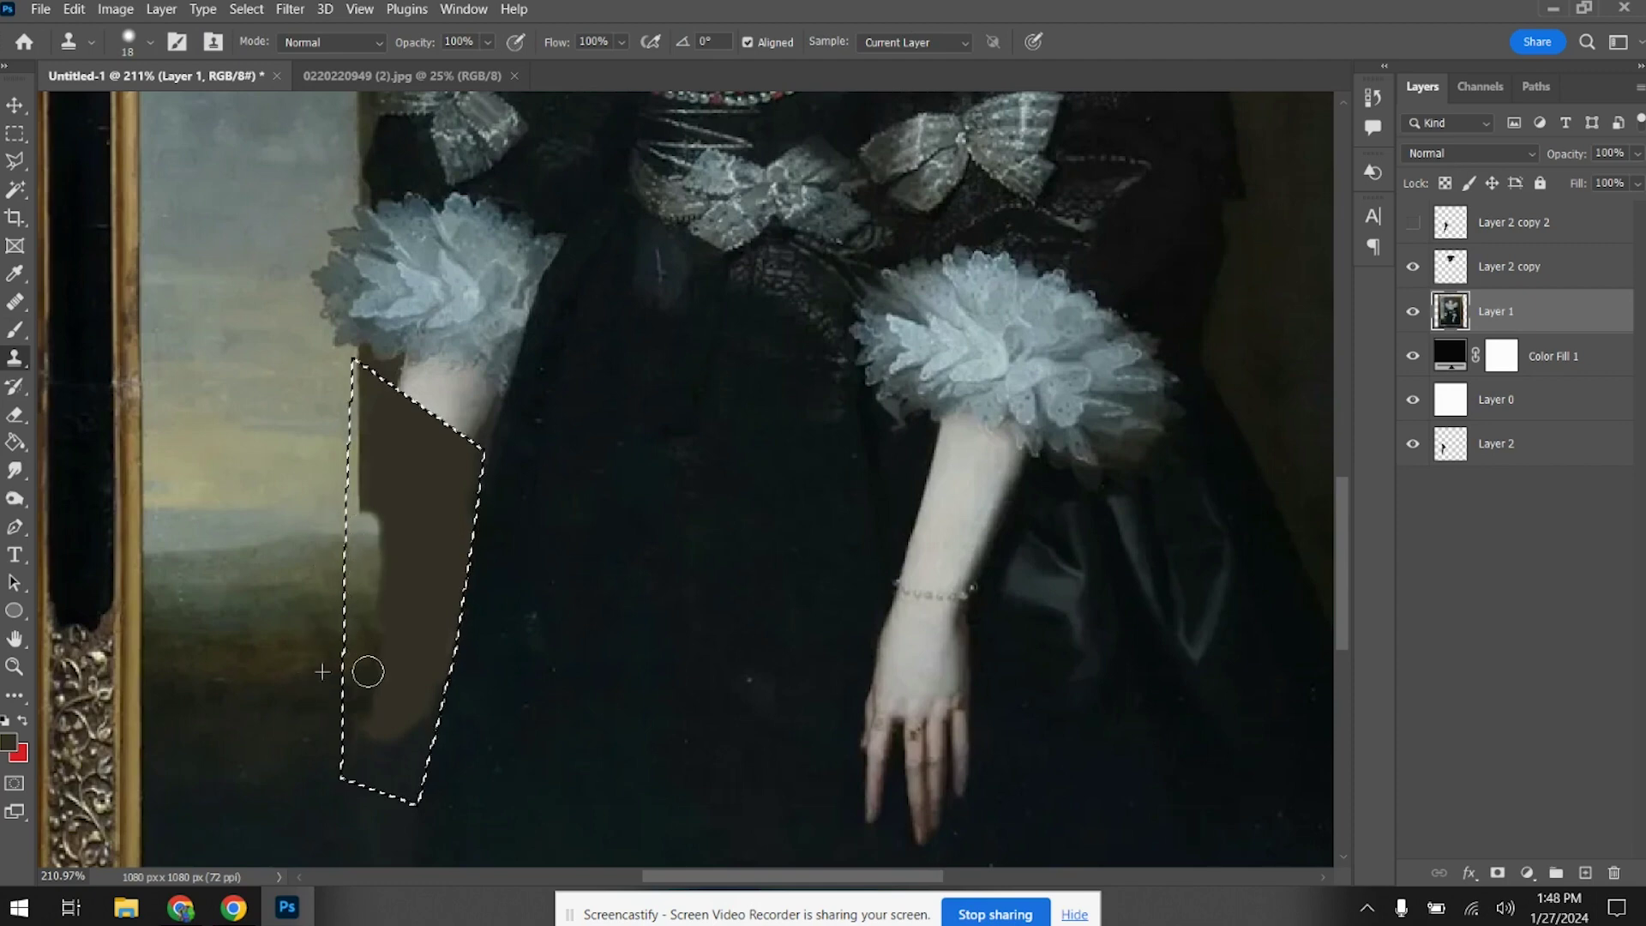
left_click(1414, 224)
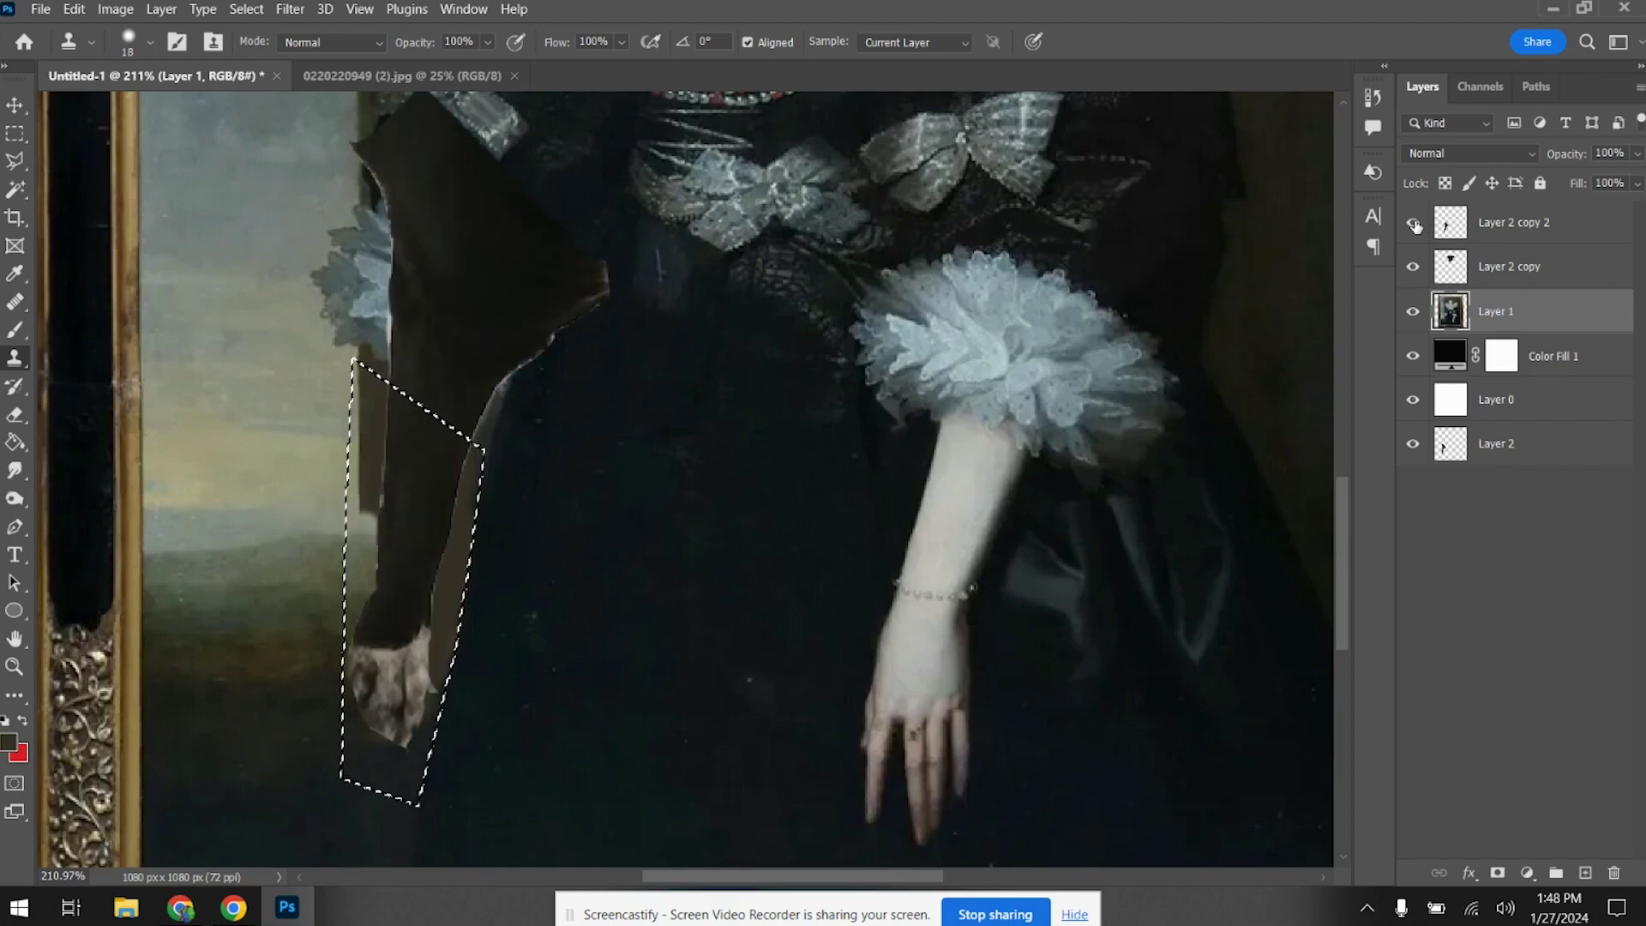
left_click(295, 500, "alt")
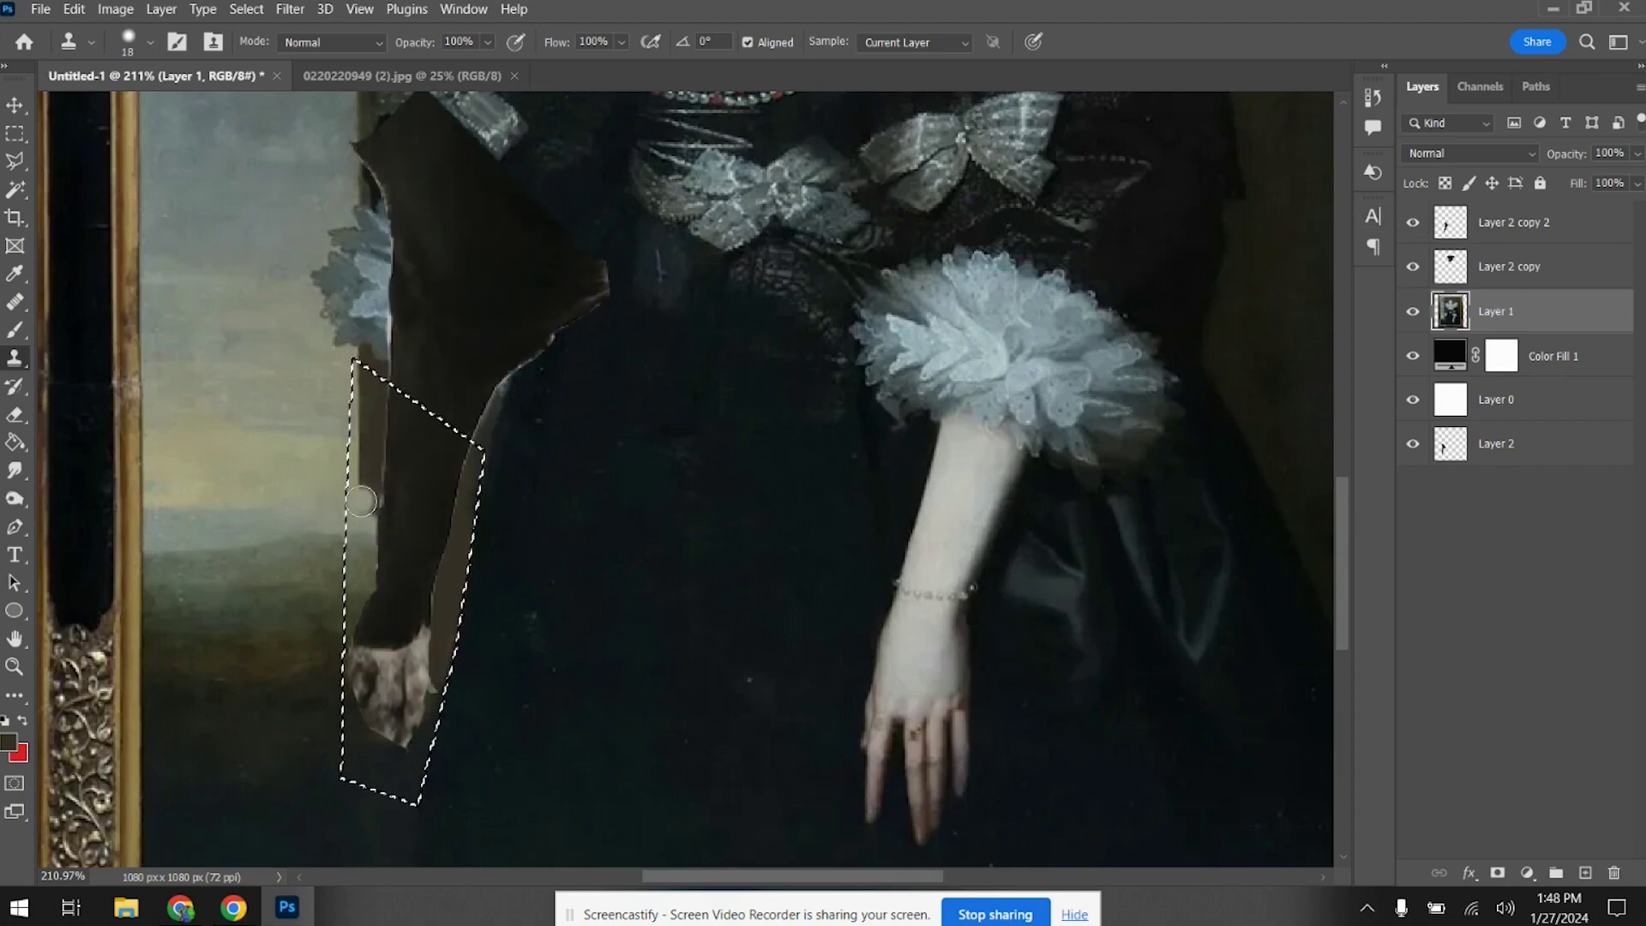
mouse_move(357, 490)
left_mouse_down()
mouse_move(361, 447)
mouse_move(377, 492)
mouse_move(380, 395)
mouse_move(367, 429)
mouse_move(360, 367)
left_mouse_up()
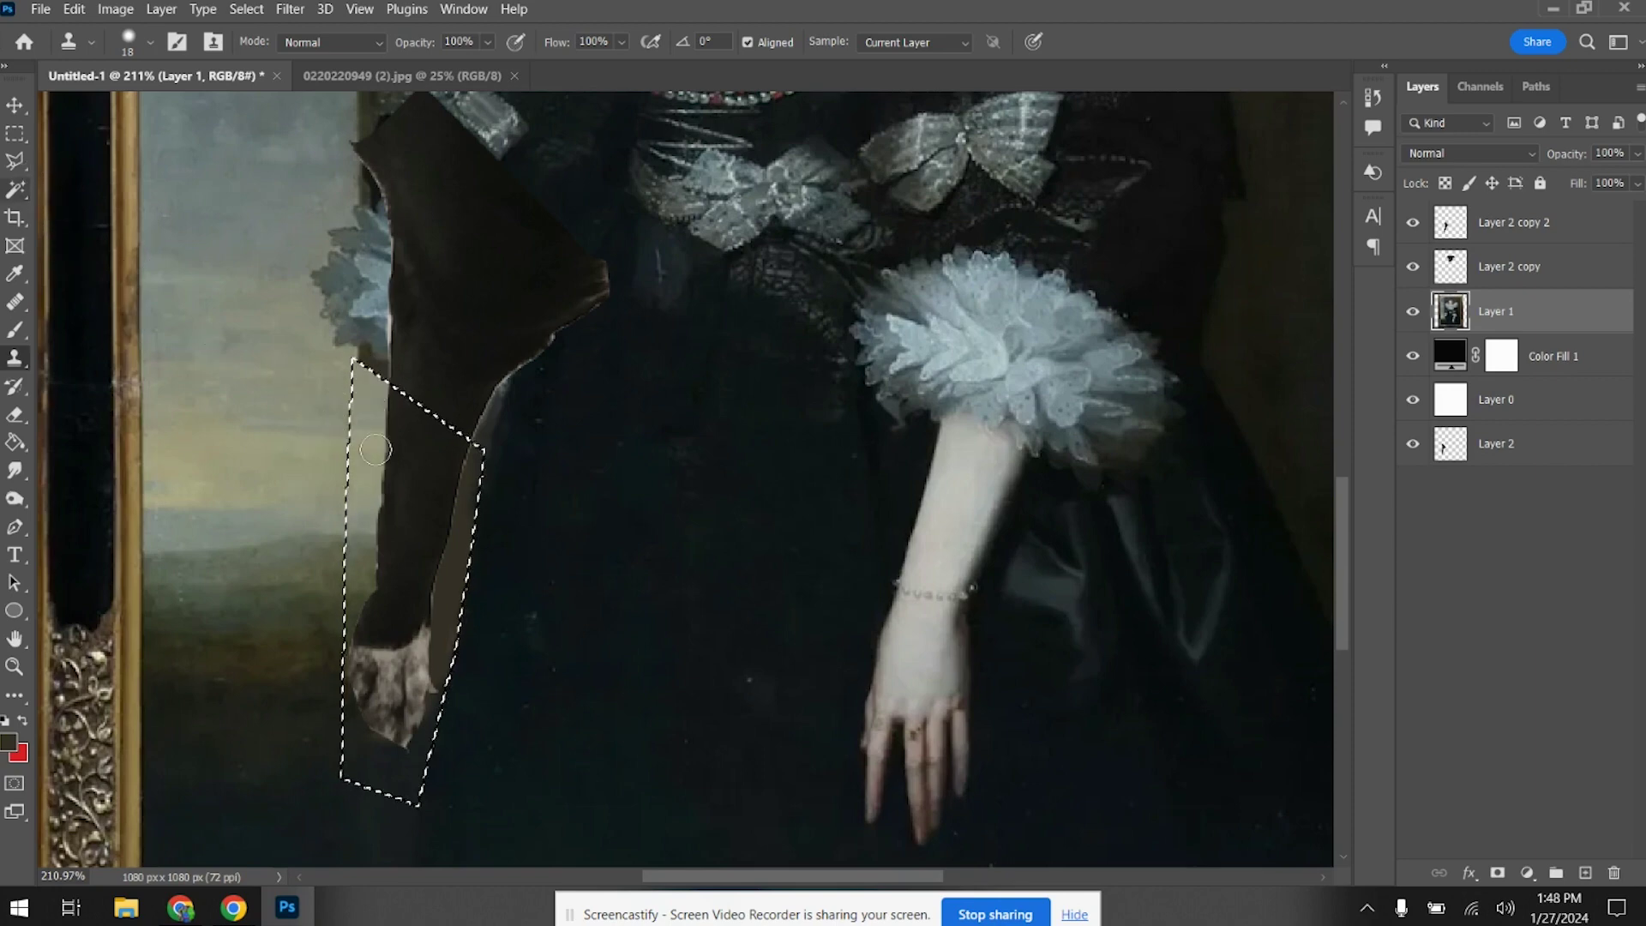
left_click(14, 133)
left_click(438, 470)
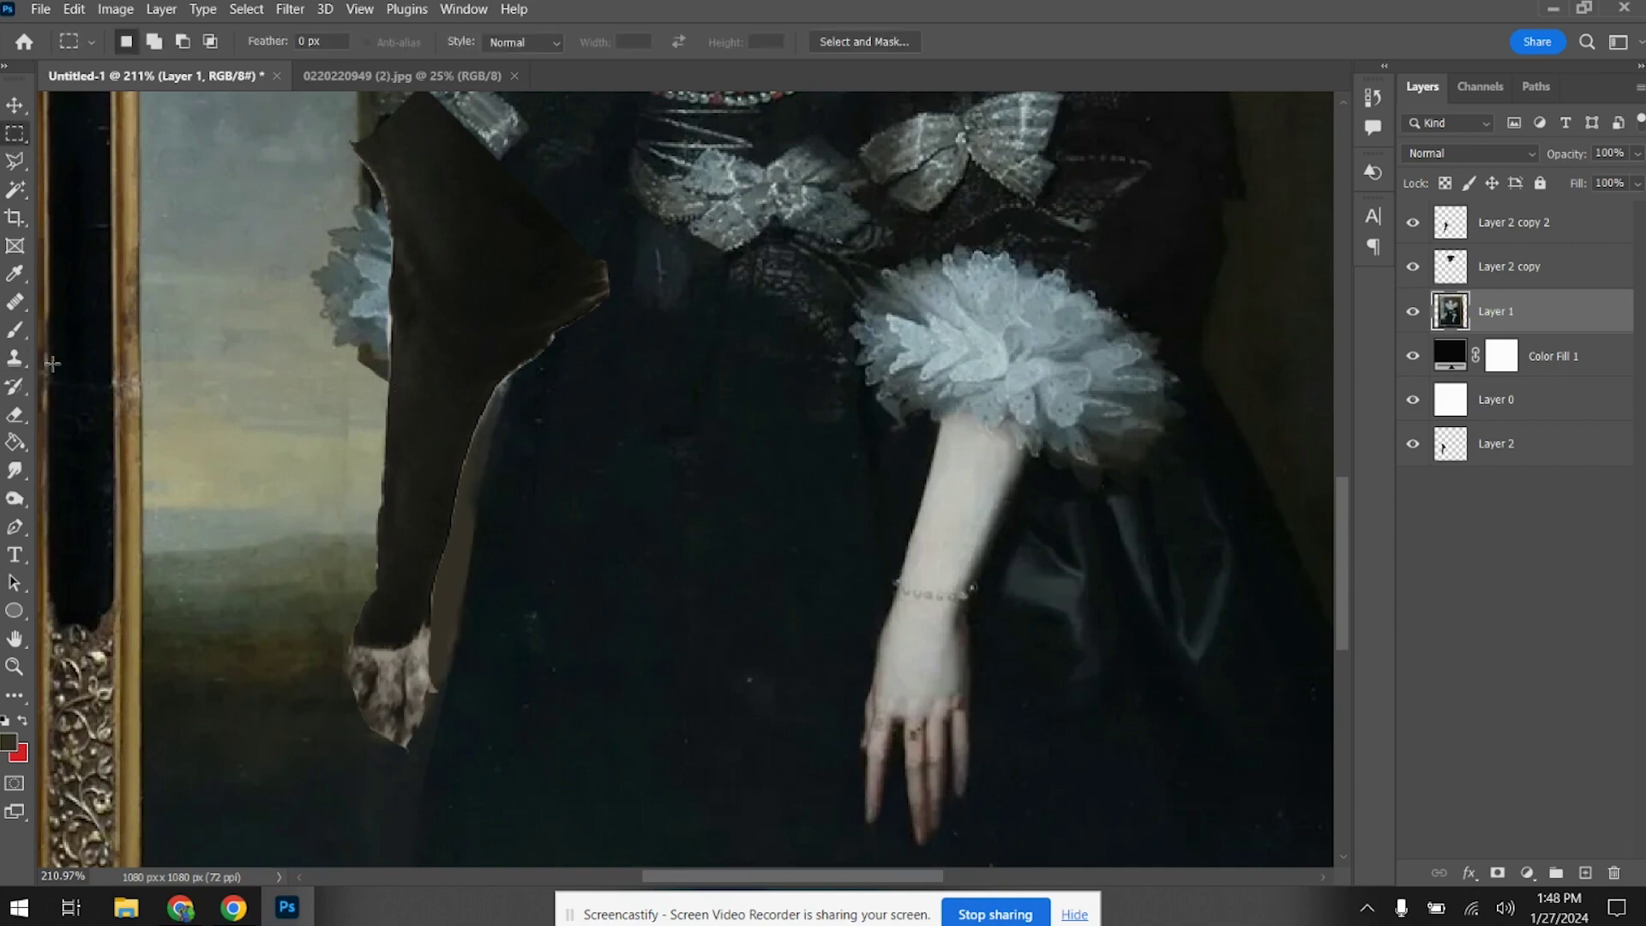
Sample the pale sky colour and clone sky over the remaining brown area just below the outer lace cuff on Layer 1
left_click(15, 332)
left_click(265, 432, "alt")
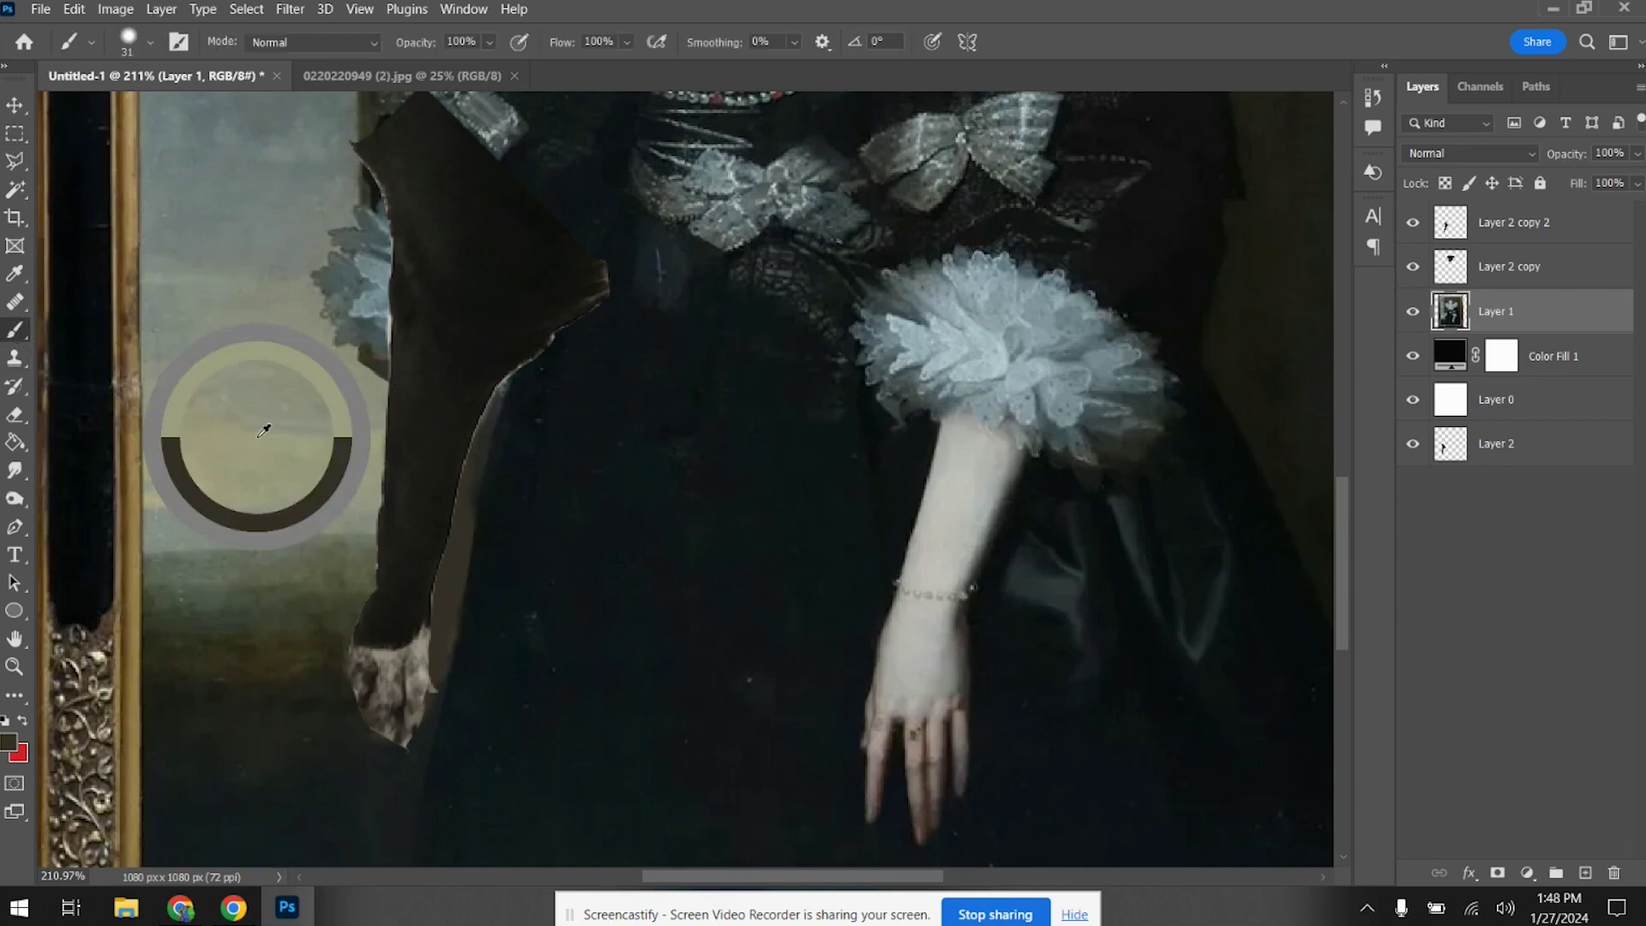
left_click(15, 358)
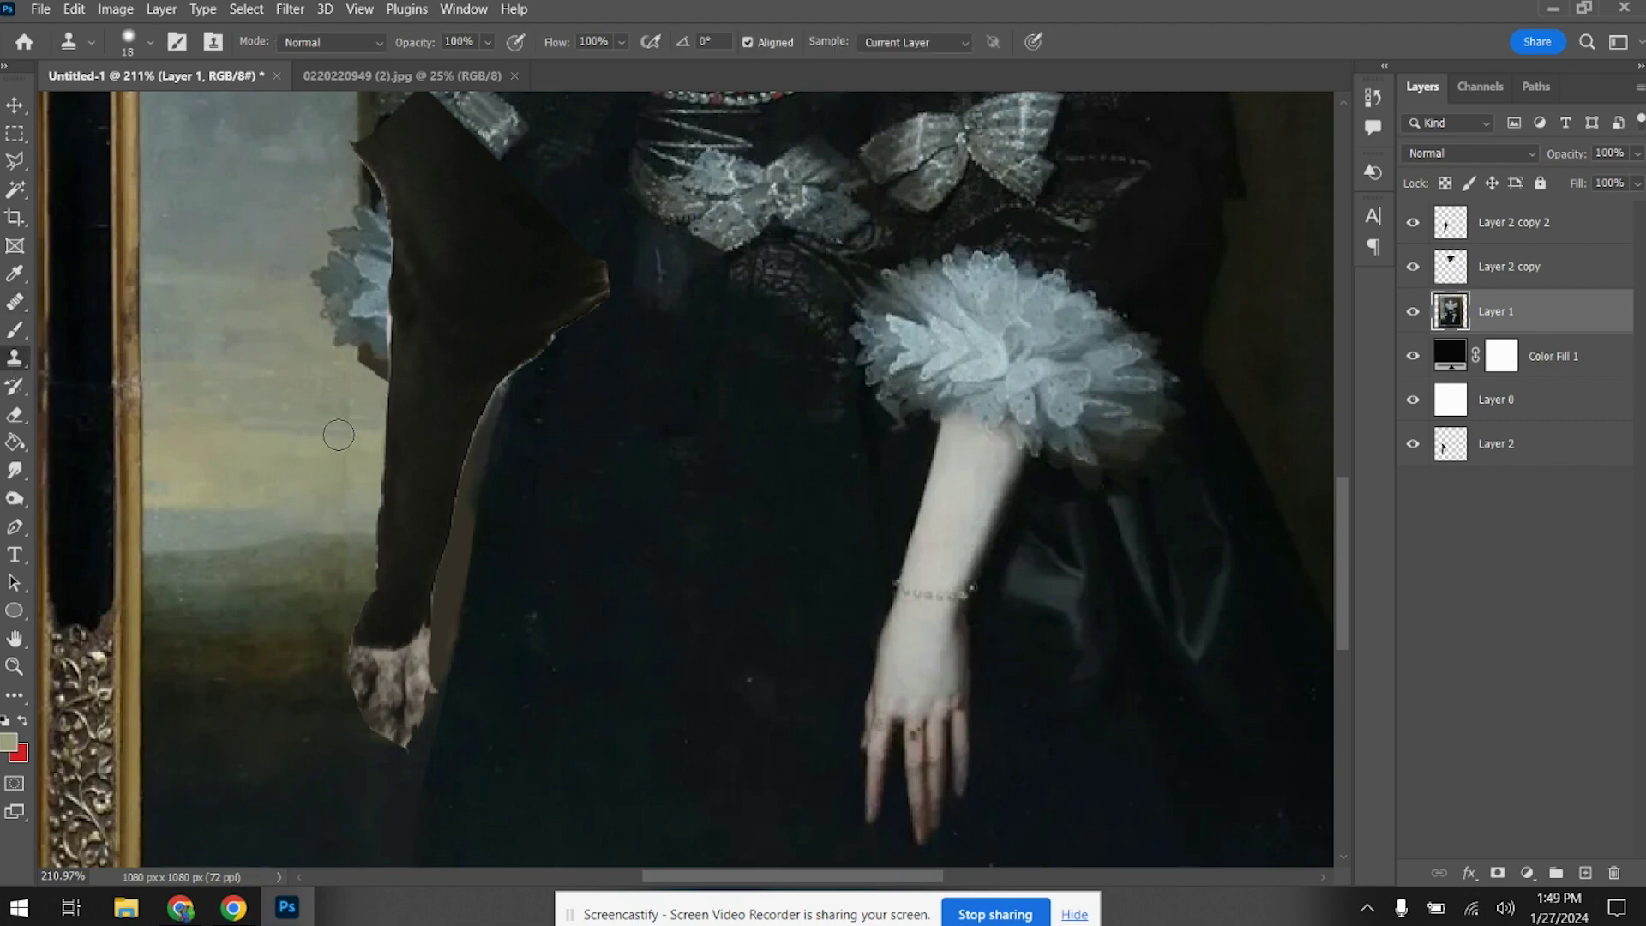
mouse_move(342, 435)
left_mouse_down()
mouse_move(343, 403)
mouse_move(368, 428)
mouse_move(362, 360)
mouse_move(382, 399)
left_mouse_up()
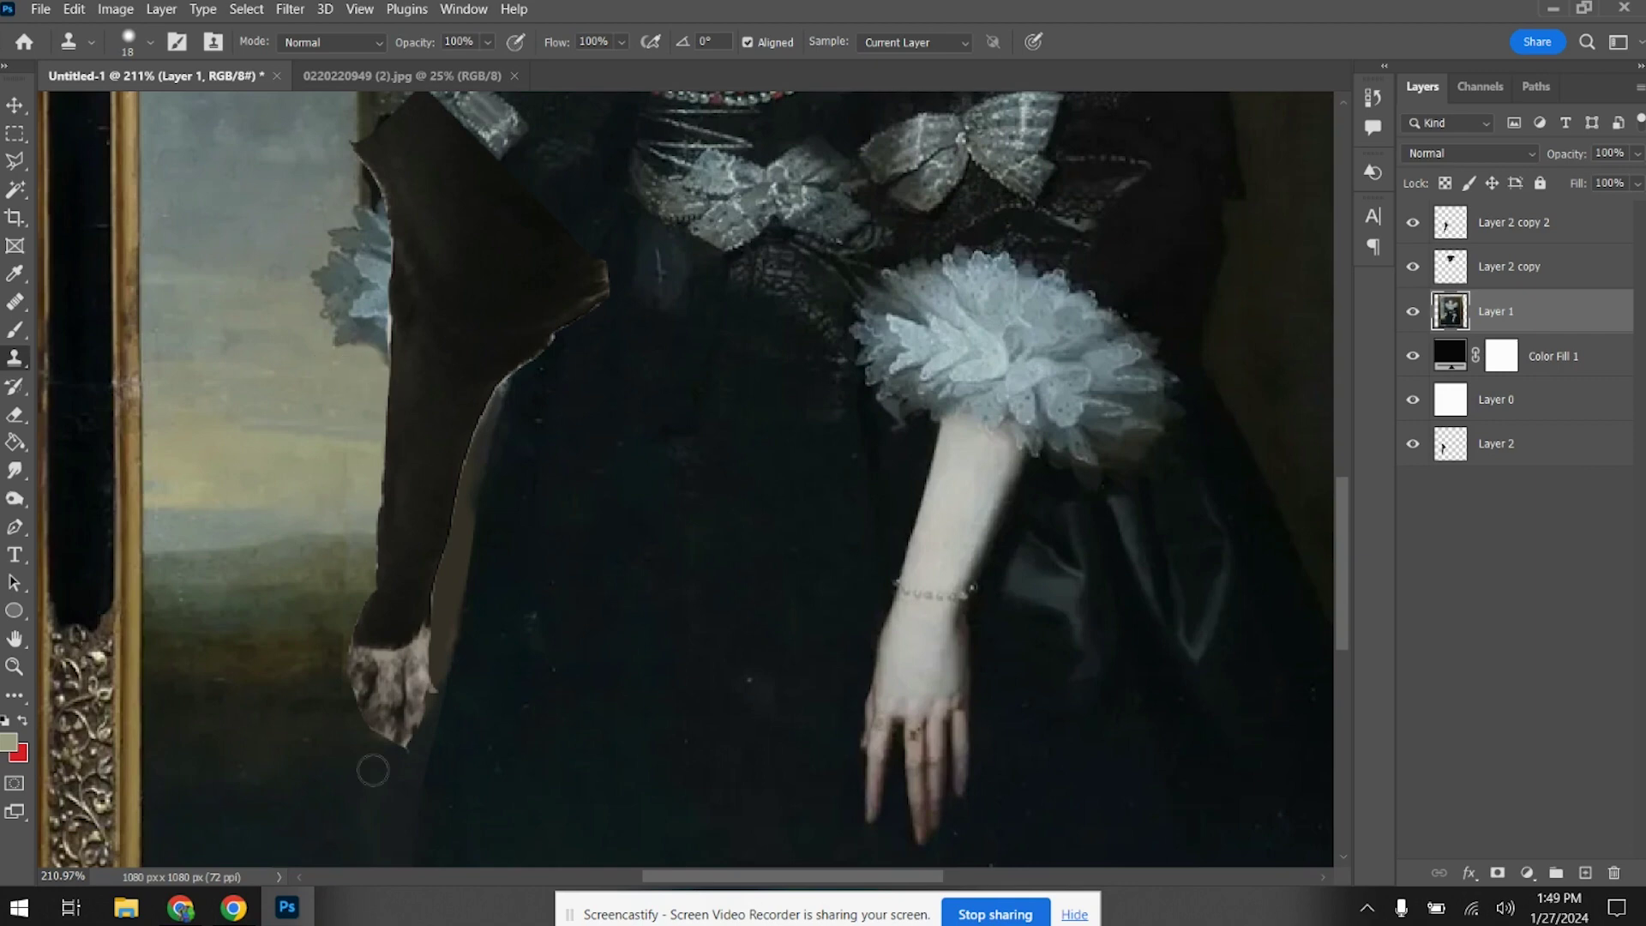
Add a layer mask to Layer 2 copy 2 and paint away the upper leg to reveal the bow and lace cuff
left_click(1507, 228)
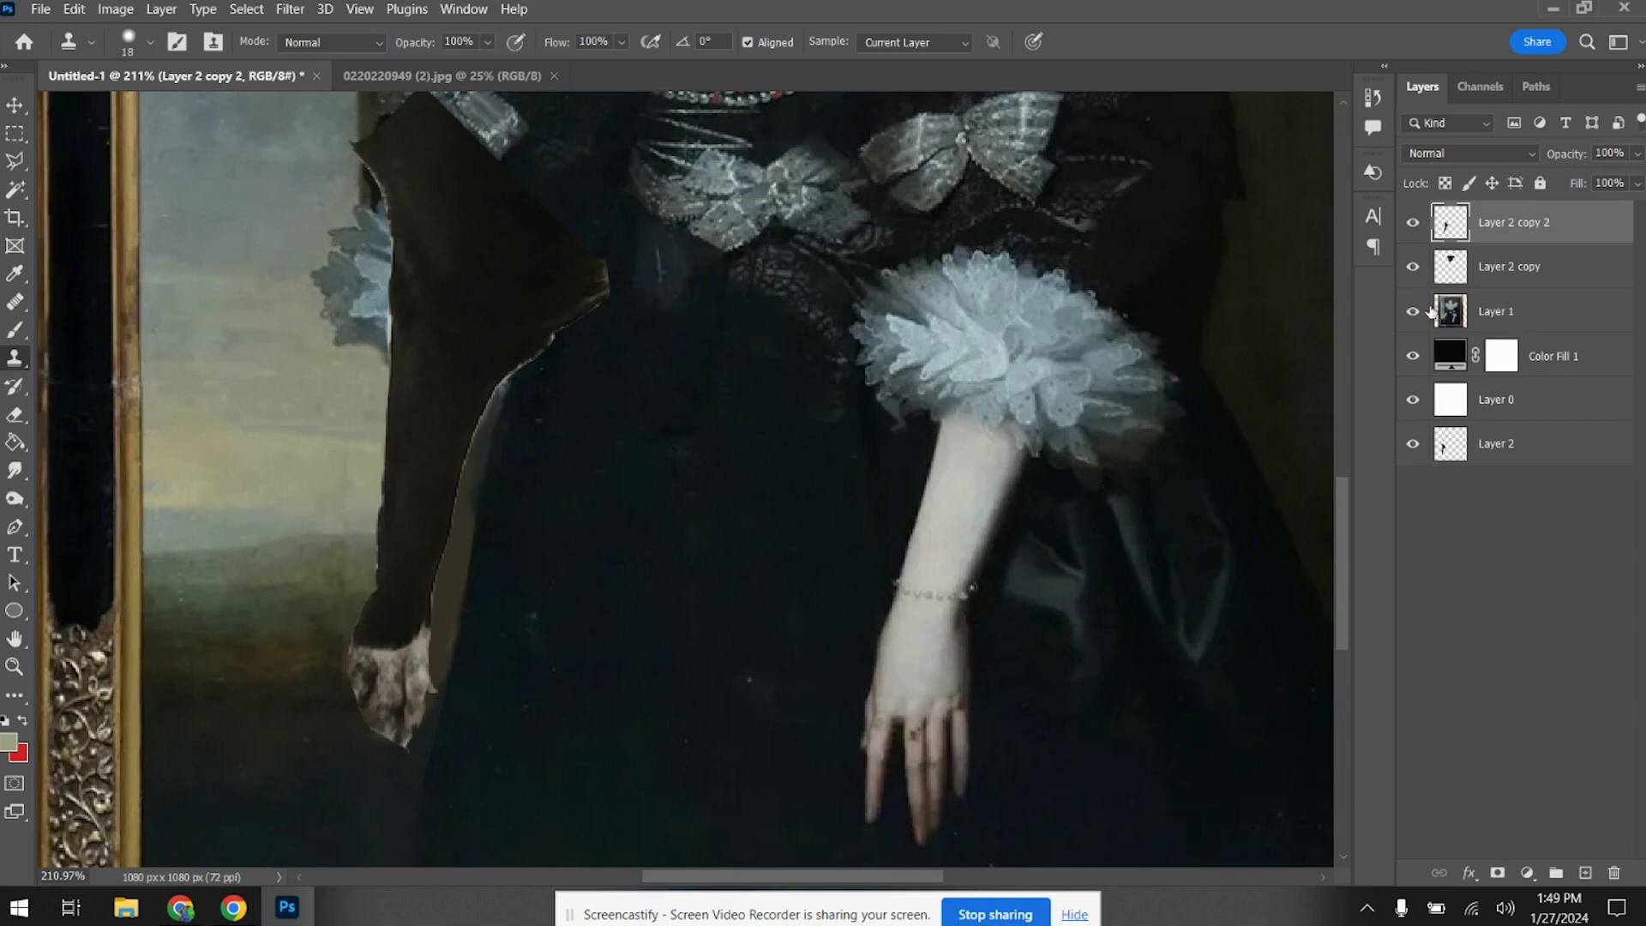
left_click(1414, 225)
left_click(1414, 224)
left_click(1498, 873)
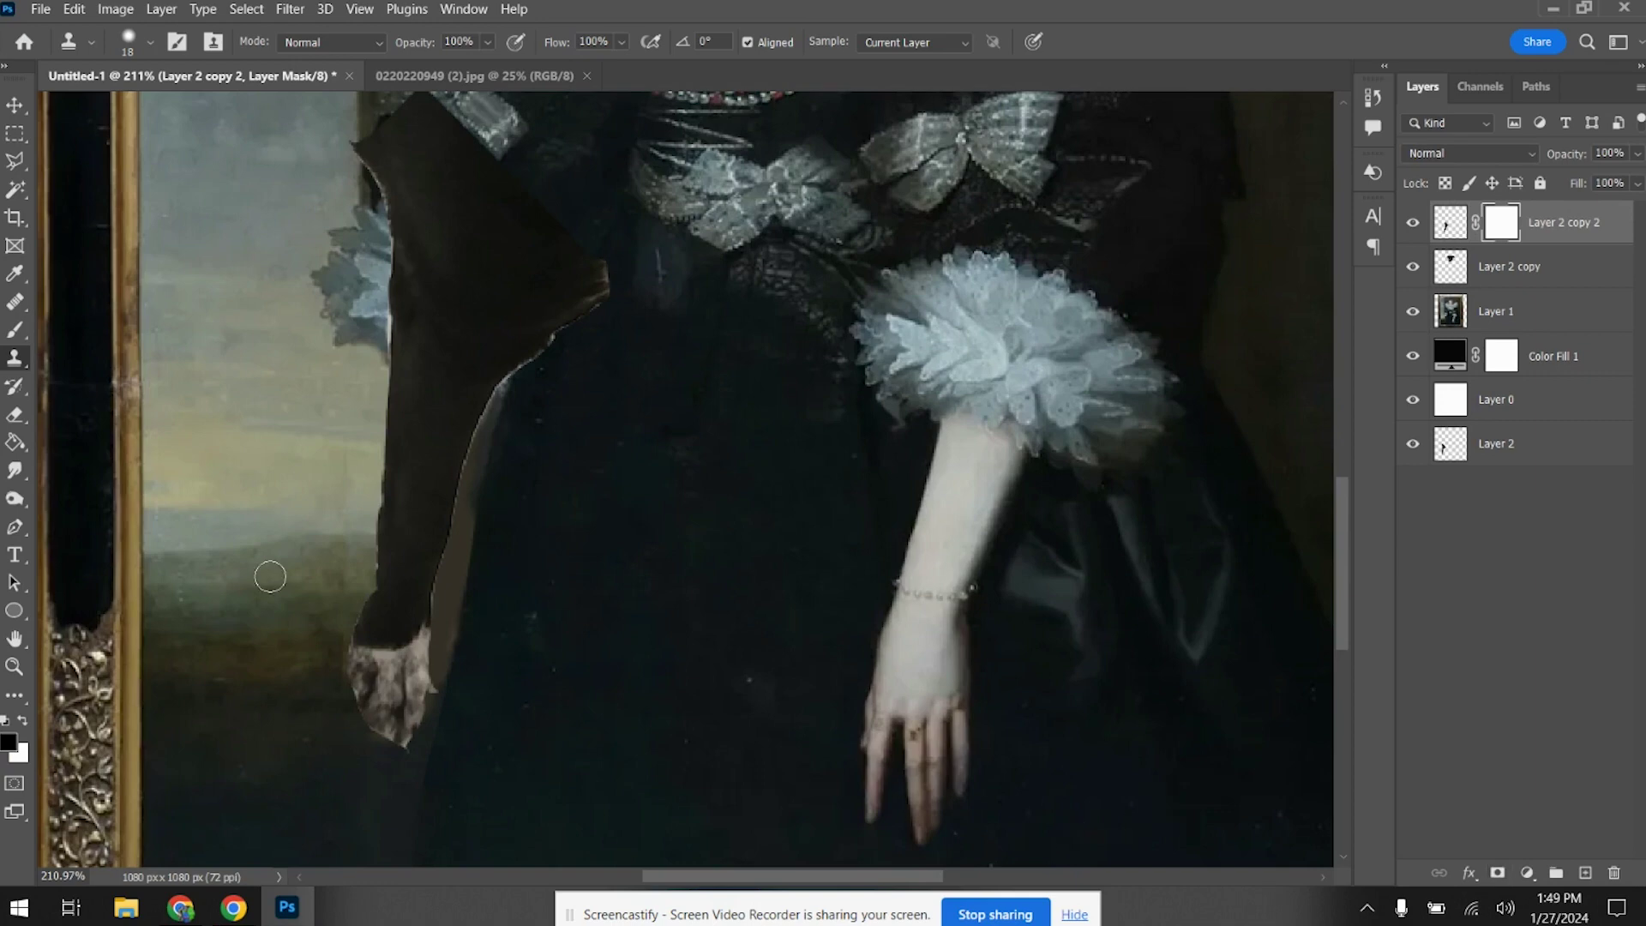
left_click(15, 329)
mouse_move(360, 248)
left_mouse_down()
mouse_move(448, 264)
mouse_move(561, 330)
mouse_move(579, 324)
mouse_move(514, 229)
mouse_move(423, 199)
mouse_move(575, 287)
mouse_move(588, 229)
mouse_move(471, 155)
mouse_move(392, 205)
mouse_move(371, 182)
mouse_move(404, 121)
mouse_move(459, 198)
mouse_move(411, 99)
mouse_move(548, 193)
left_mouse_up()
scroll(470, 96, "up", 3)
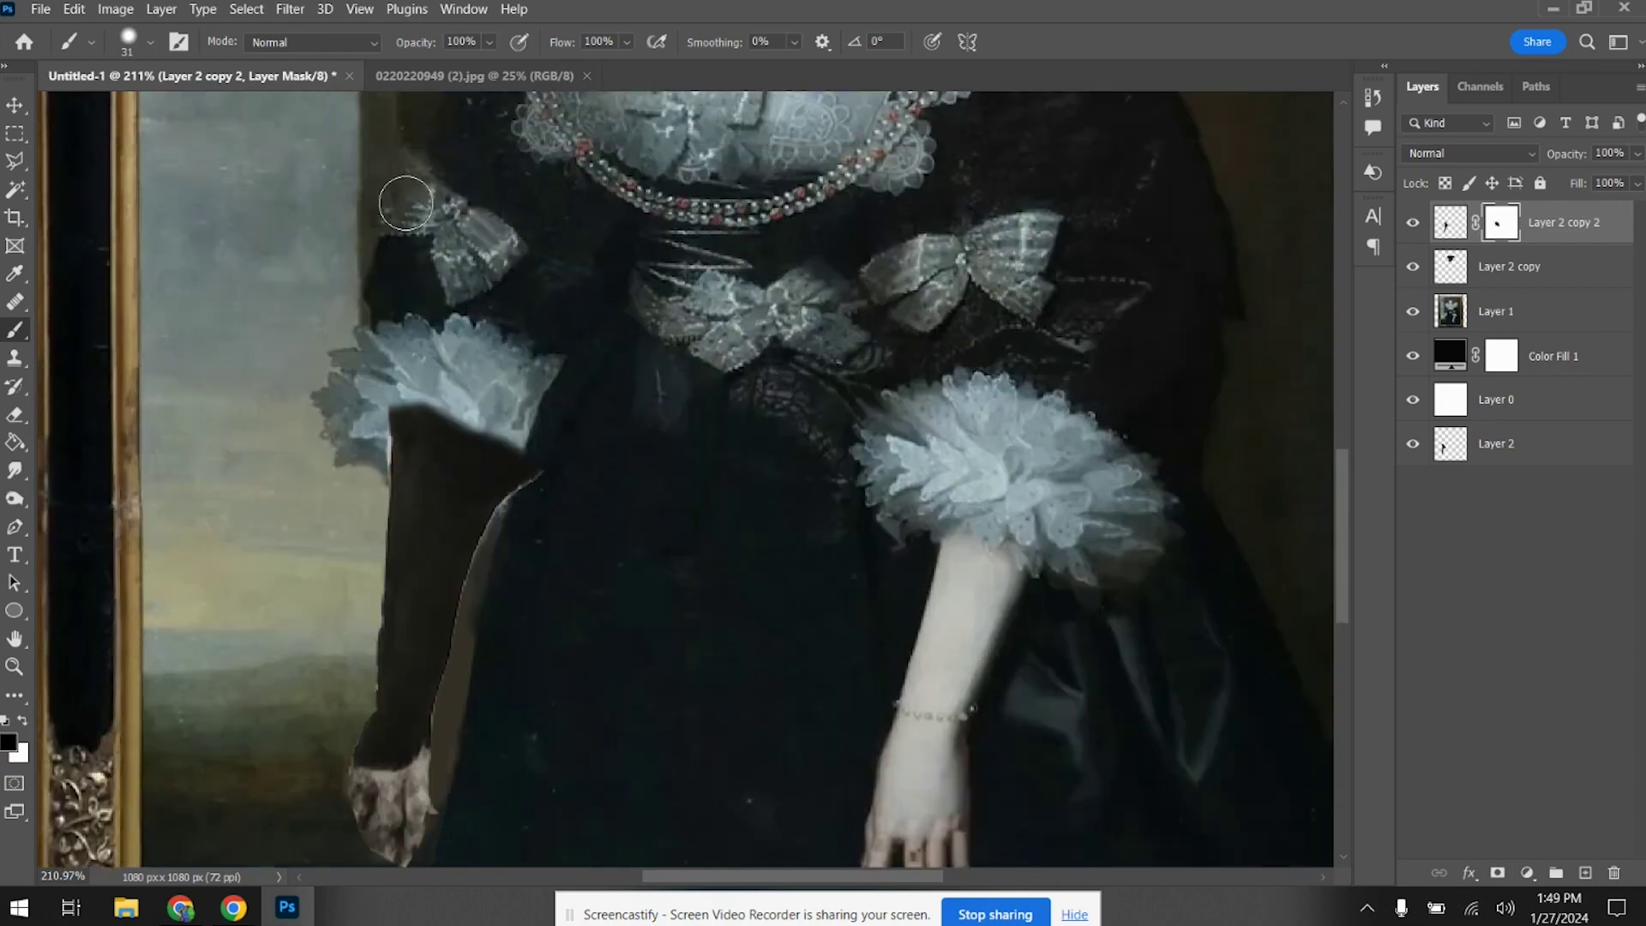
mouse_move(393, 422)
left_mouse_down()
mouse_move(484, 425)
mouse_move(539, 489)
mouse_move(531, 500)
mouse_move(460, 410)
mouse_move(379, 415)
mouse_move(426, 406)
mouse_move(454, 426)
mouse_move(391, 438)
mouse_move(445, 431)
mouse_move(518, 482)
mouse_move(440, 436)
mouse_move(415, 435)
mouse_move(497, 489)
mouse_move(433, 441)
mouse_move(391, 462)
mouse_move(479, 476)
mouse_move(424, 443)
left_mouse_up()
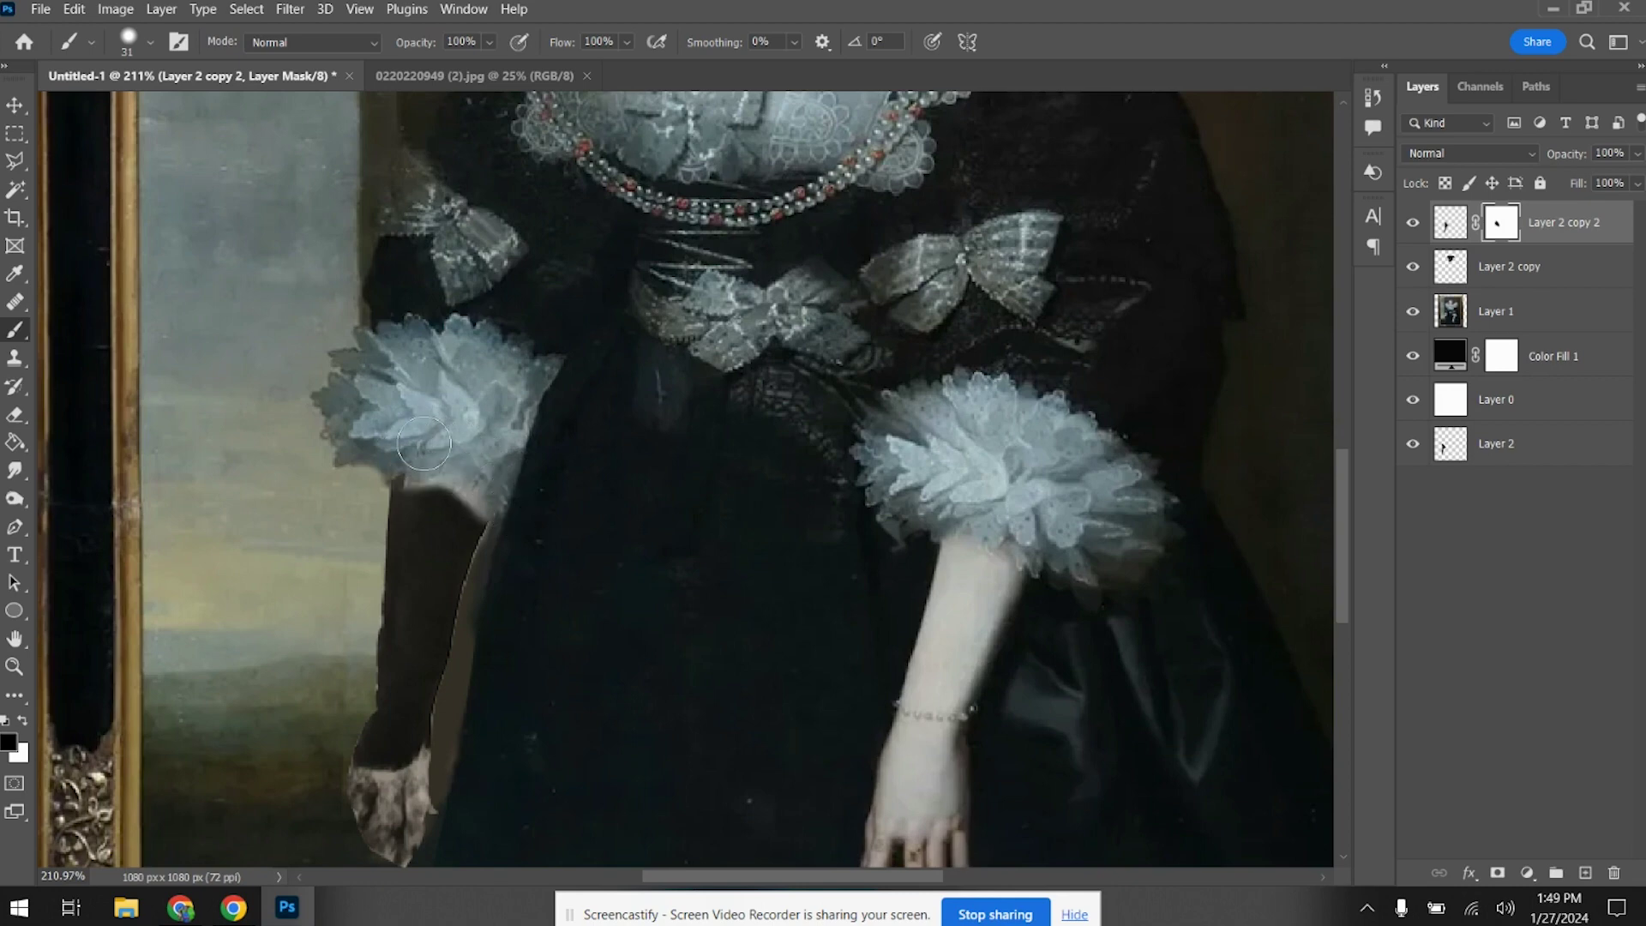
Refine the leg's mask just below the lace cuff by painting with white and smudging the edge
left_click(24, 721)
mouse_move(398, 509)
left_mouse_down()
mouse_move(462, 511)
mouse_move(450, 562)
mouse_move(472, 526)
left_mouse_up()
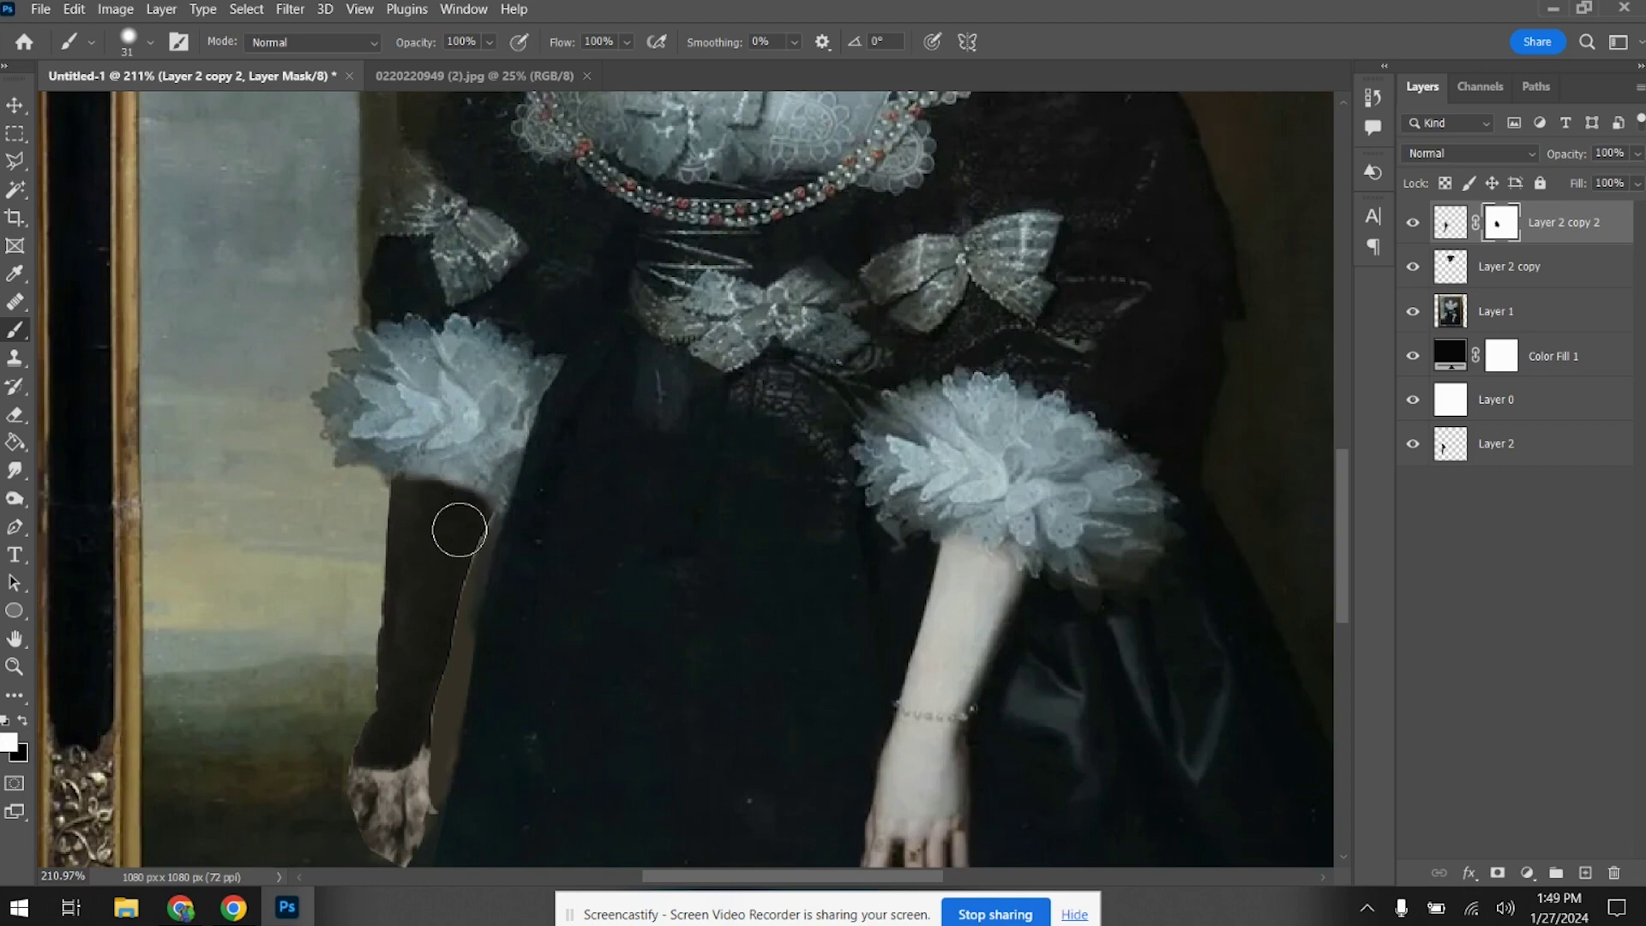
left_click(15, 470)
mouse_move(474, 553)
left_mouse_down()
mouse_move(485, 569)
mouse_move(479, 543)
left_mouse_up()
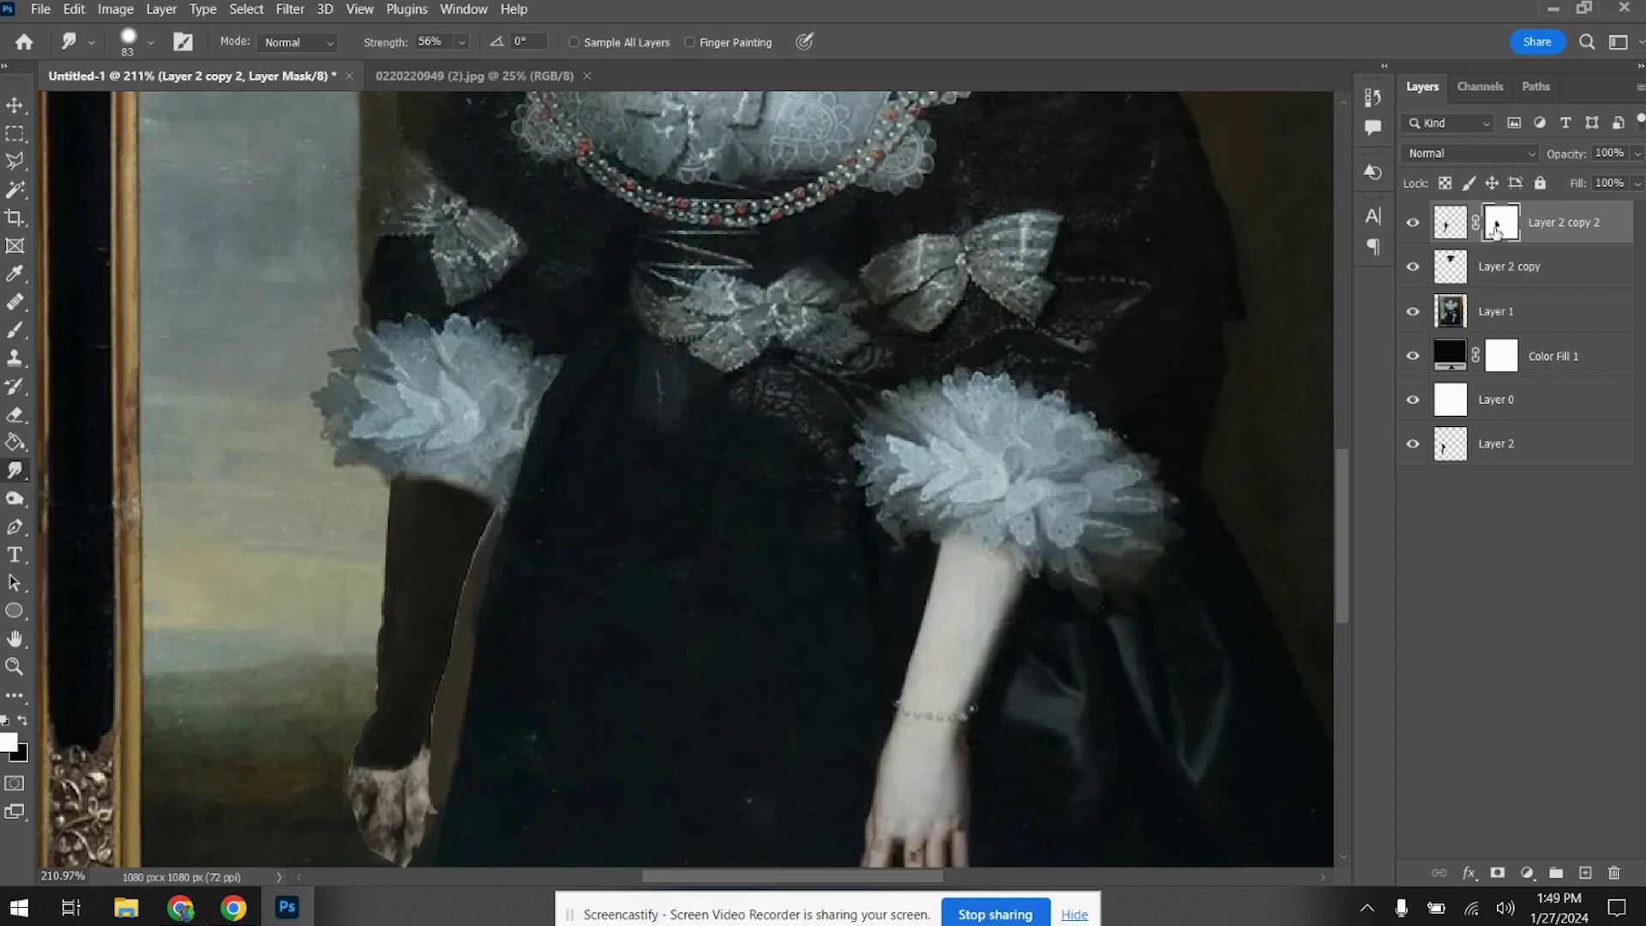
Apply the layer mask on Layer 2 copy 2 and soften the leg's edges with the Smudge tool at 56% strength
right_click(1496, 230)
left_click(1492, 291)
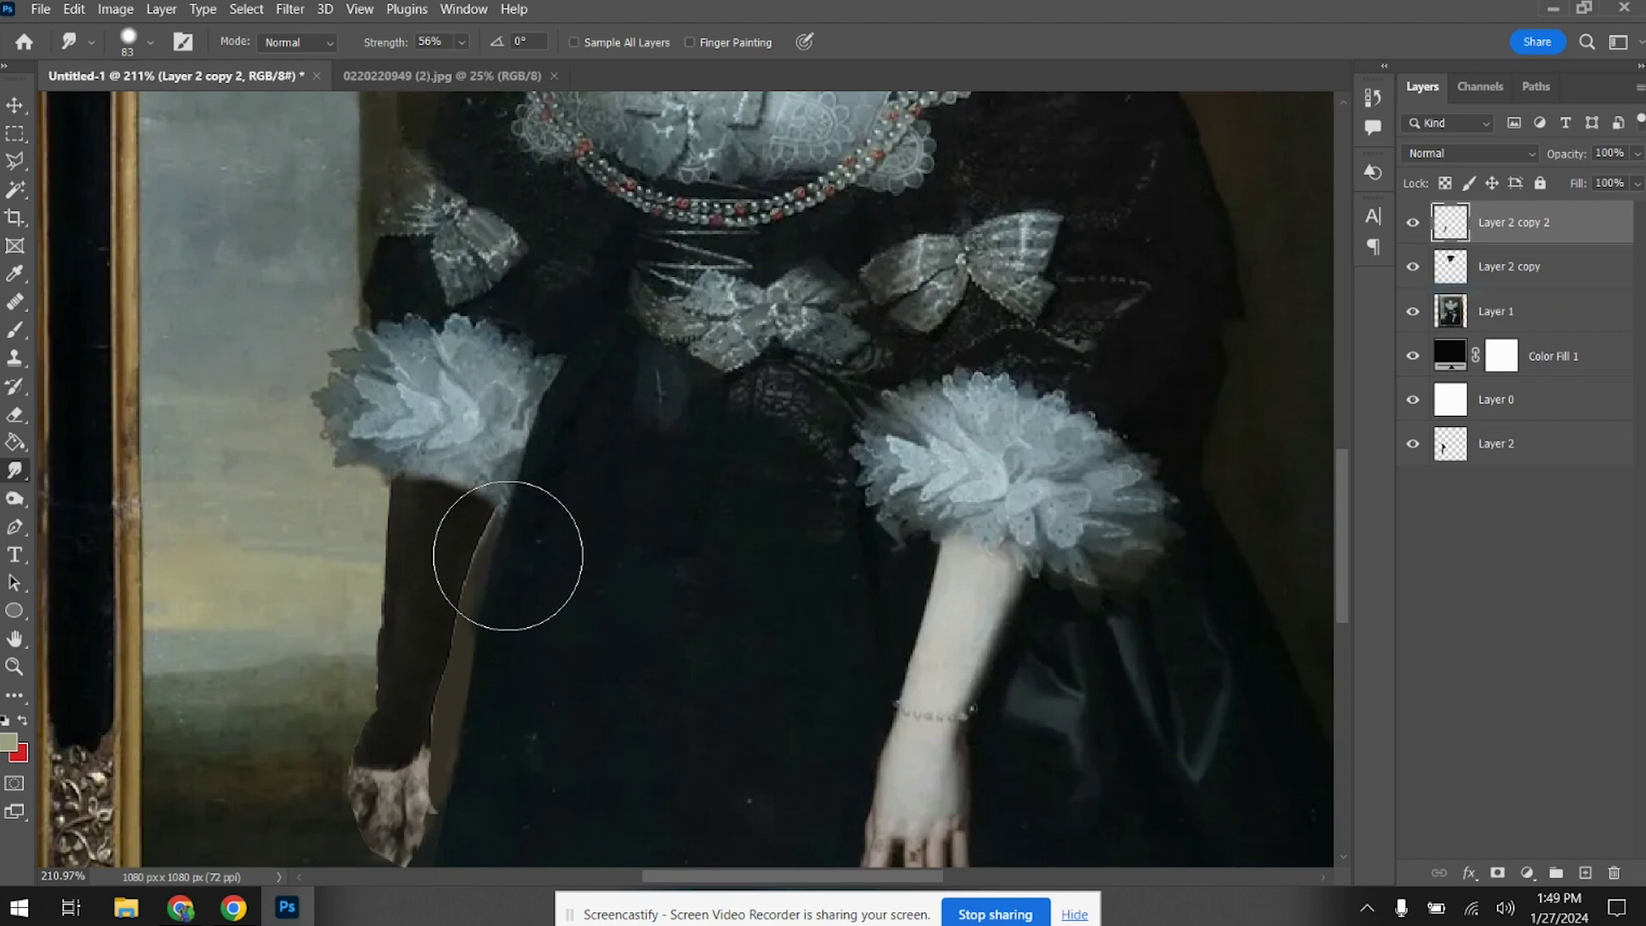
left_click_drag(495, 564, 453, 717)
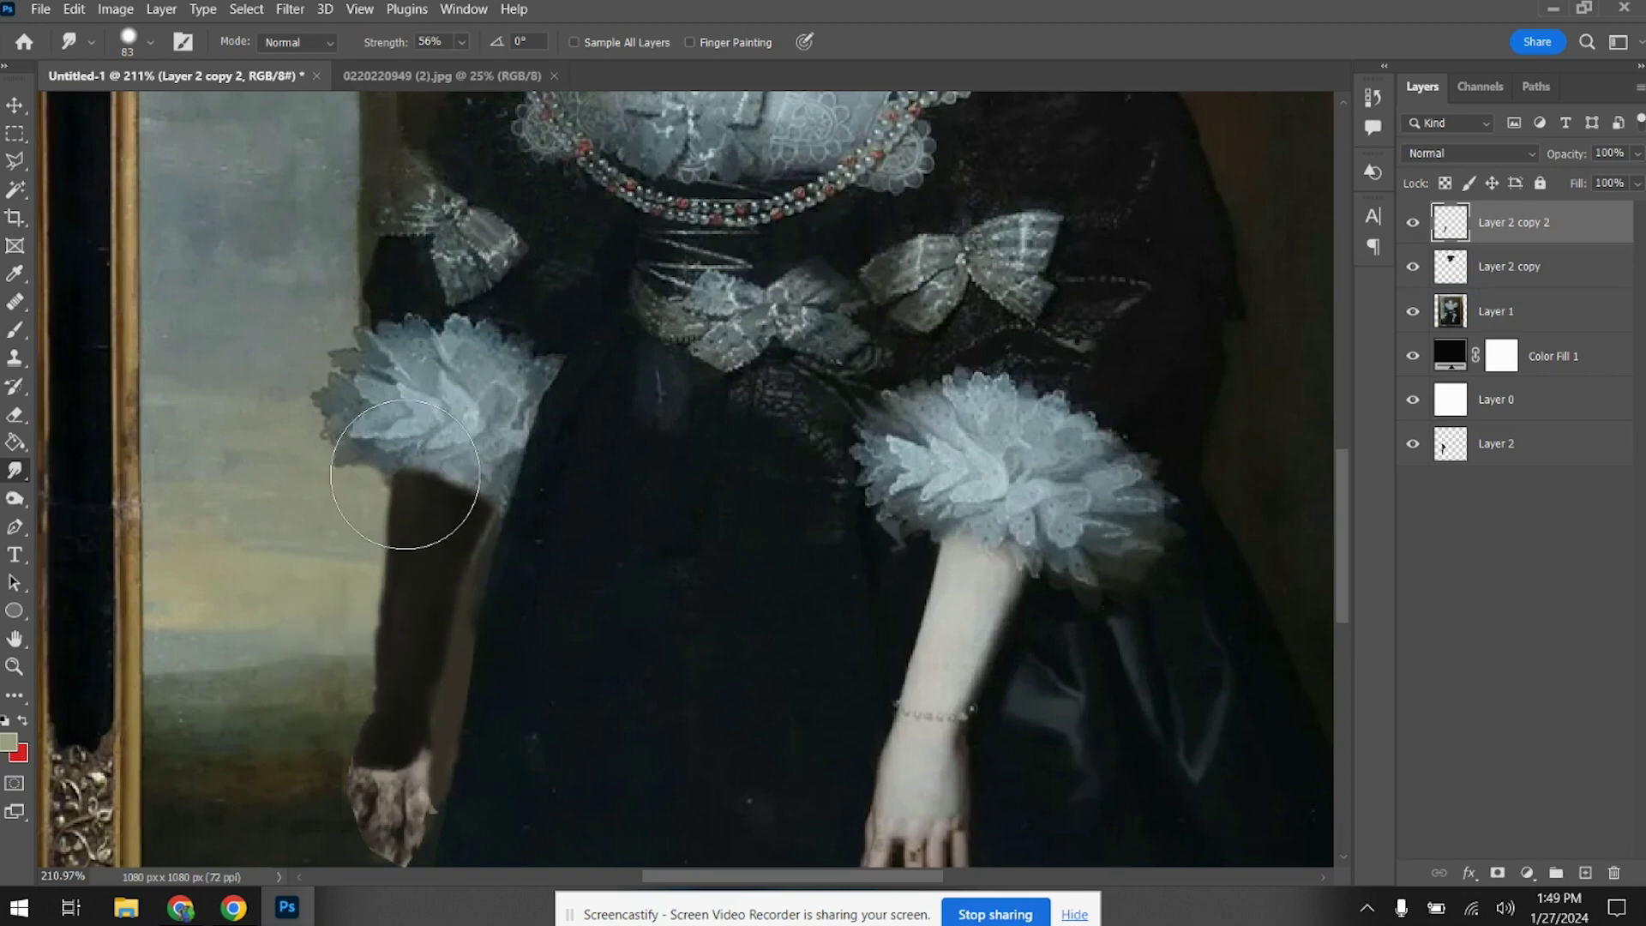
Free-transform the dog leg on Layer 2 copy 2: flip it horizontally and rotate it to -161.85° beneath the lace cuff
scroll(566, 527, "up", 10)
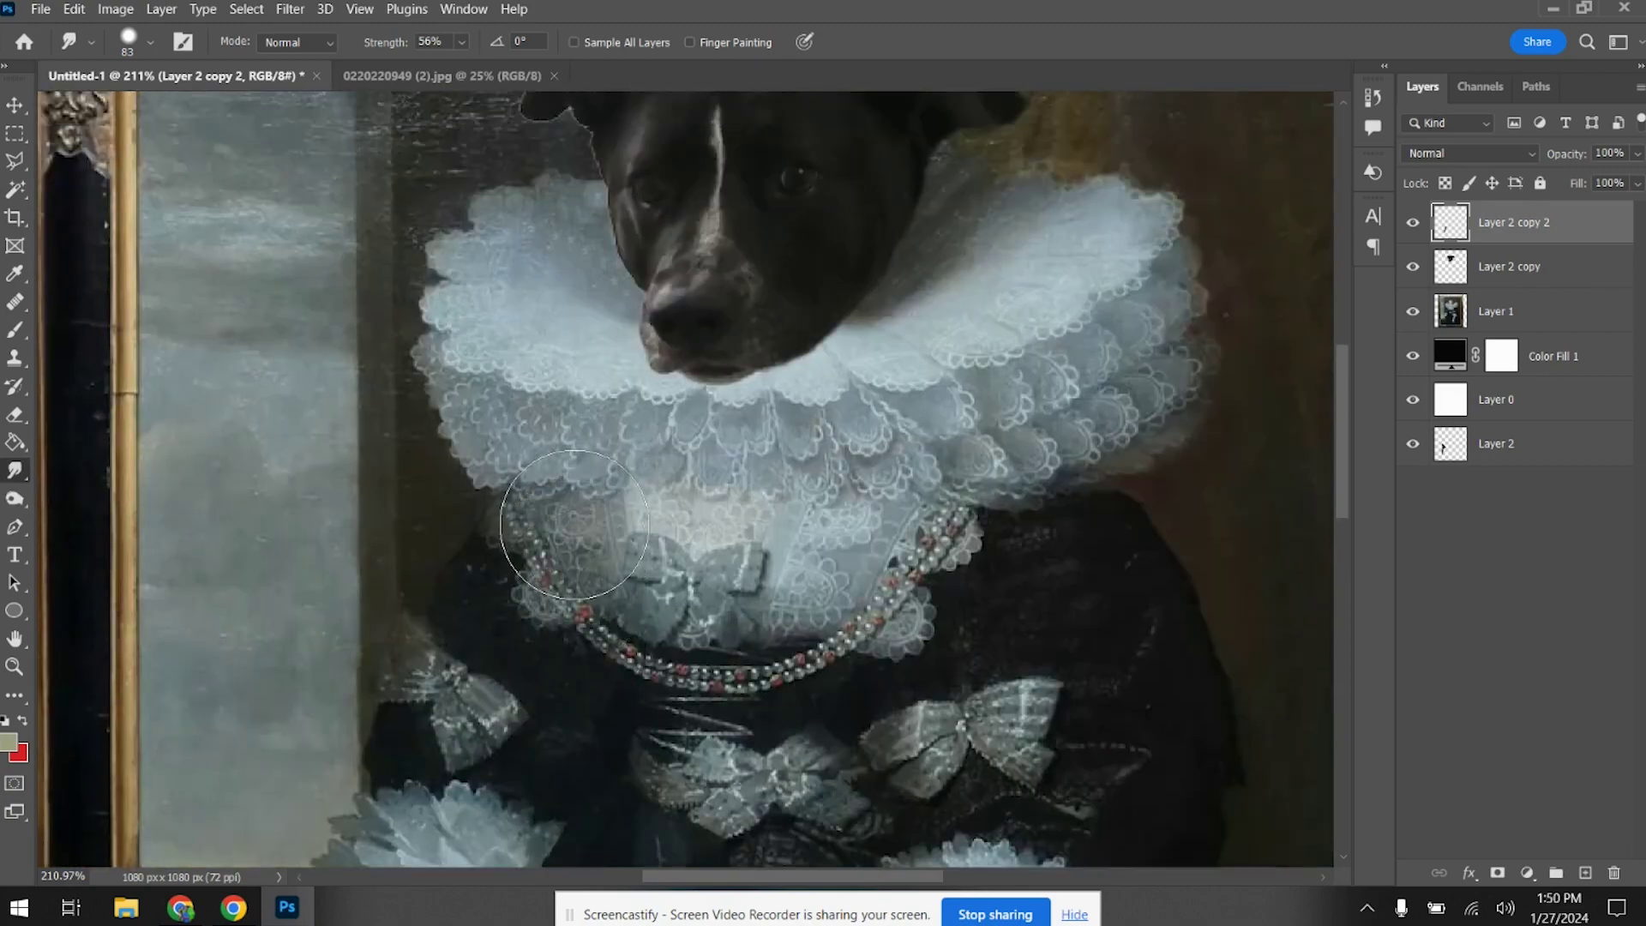
scroll(575, 526, "down", 5)
scroll(589, 599, "down", 3)
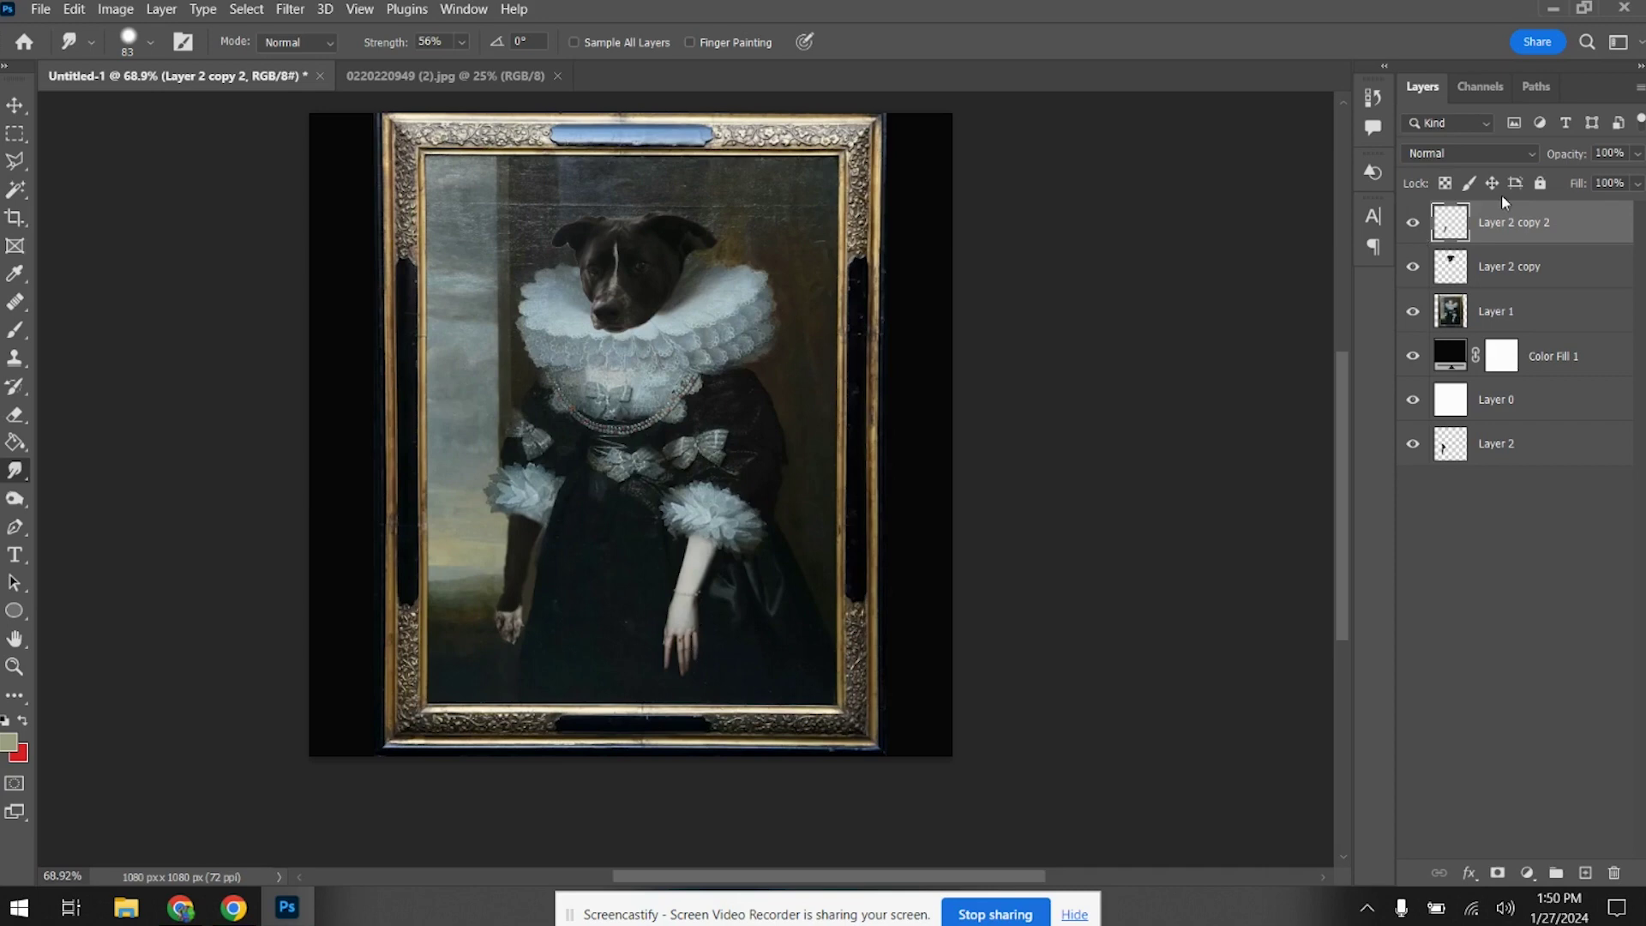
key("ctrl+t")
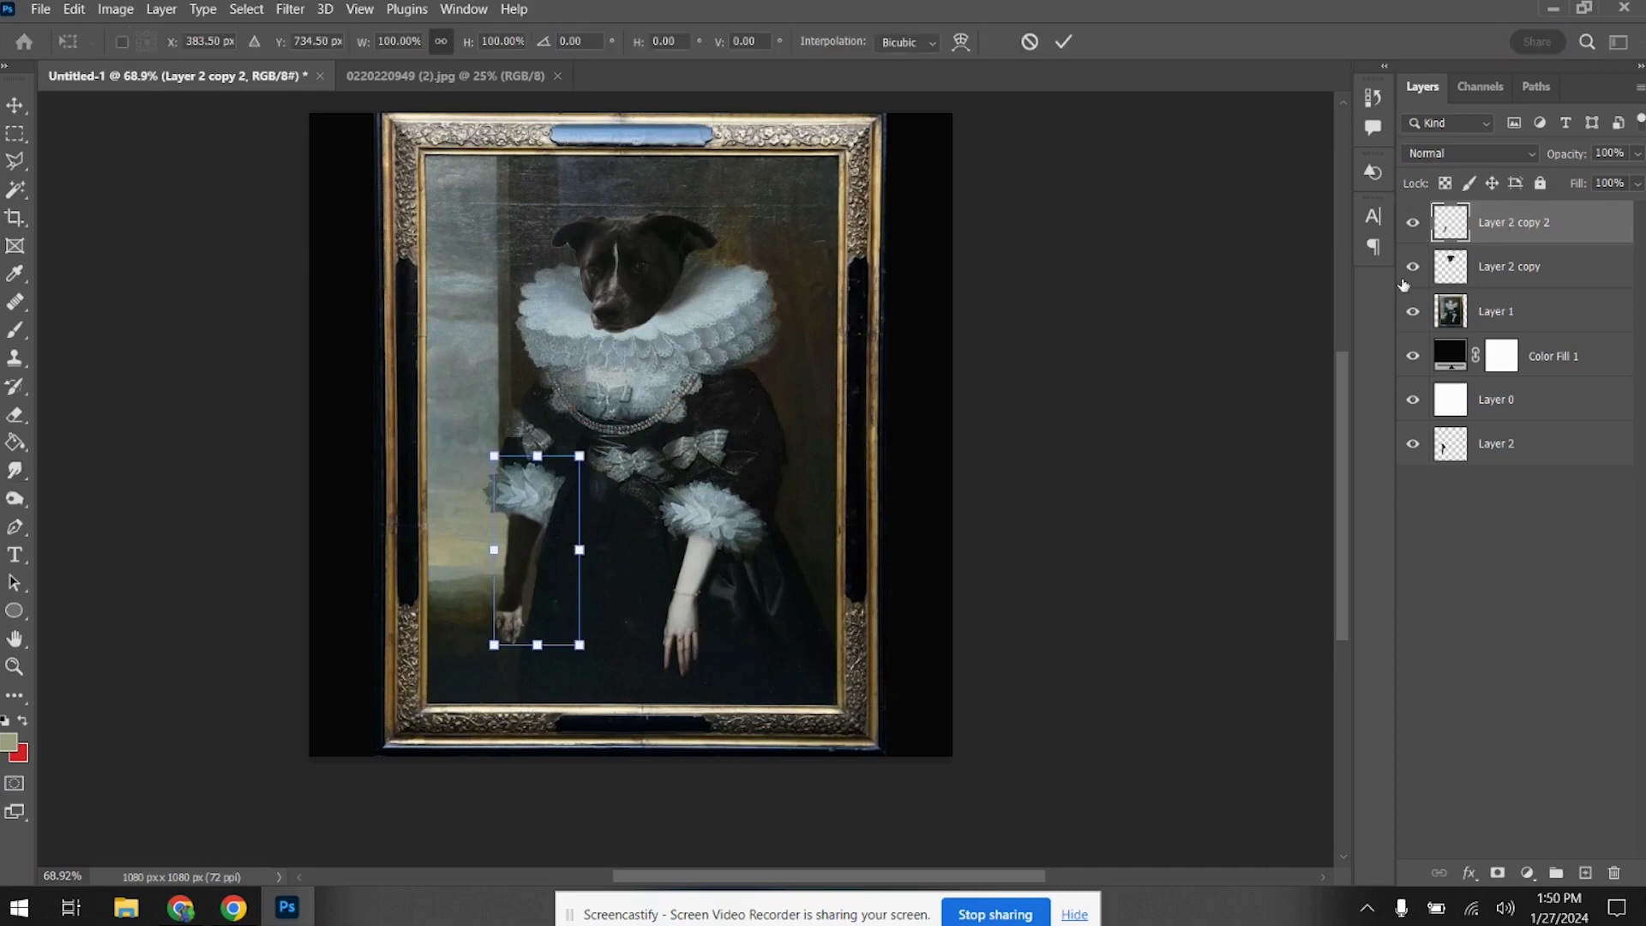
right_click(524, 531)
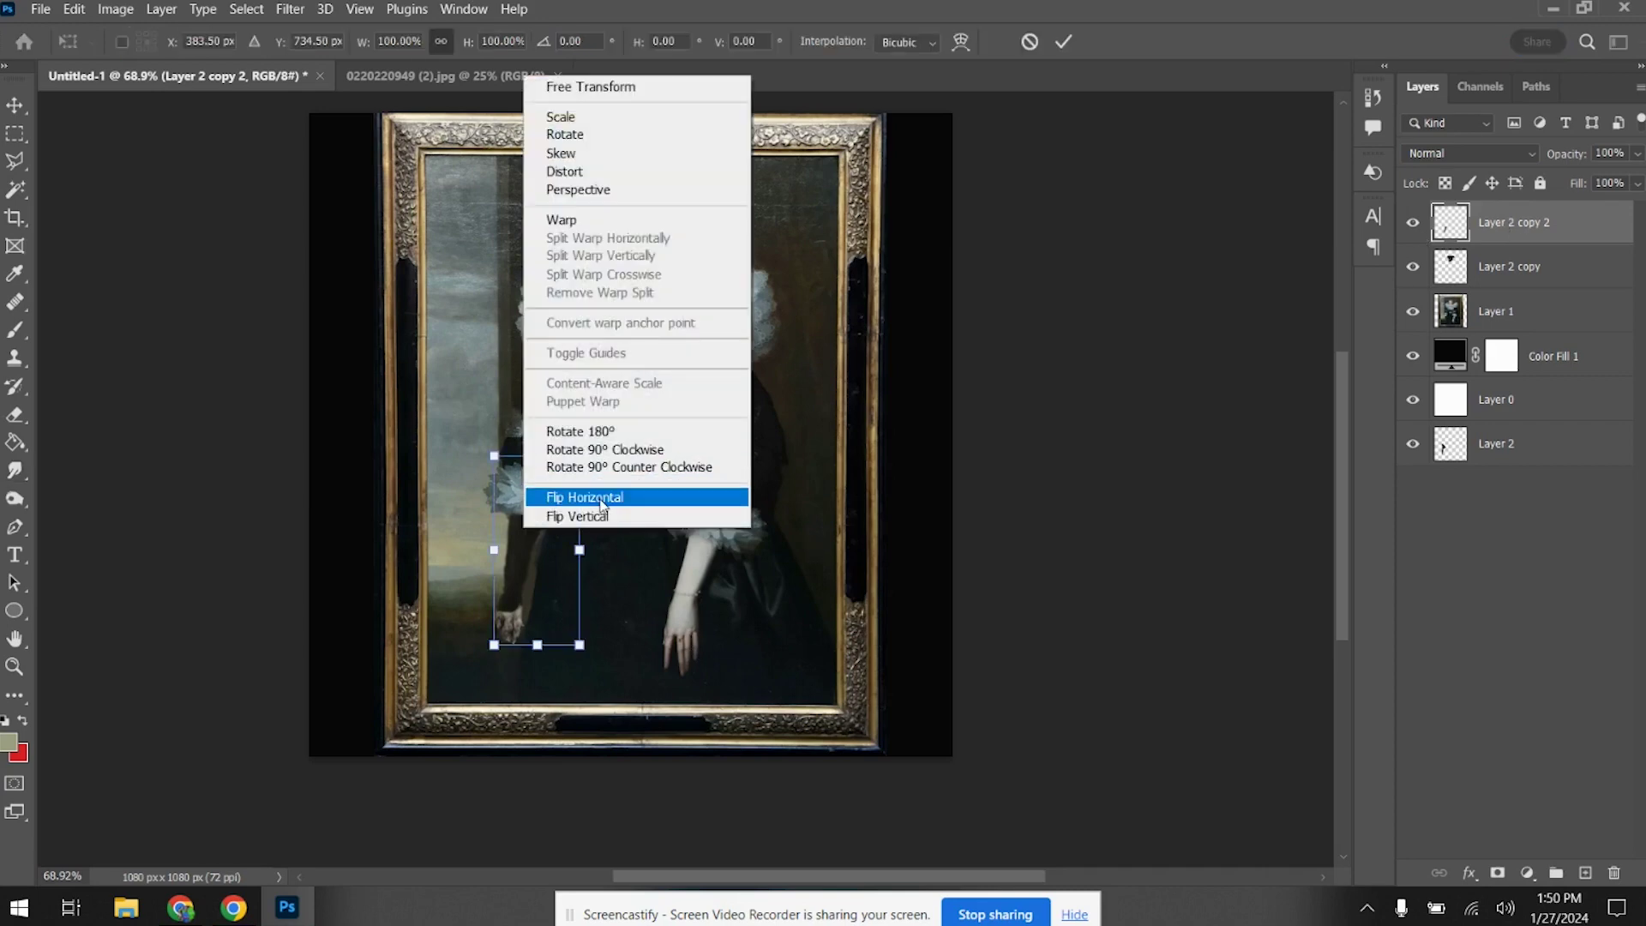
left_click(591, 502)
left_click_drag(610, 427, 693, 454)
mouse_move(518, 521)
left_mouse_down()
mouse_move(538, 538)
mouse_move(521, 538)
left_mouse_up()
mouse_move(635, 472)
left_mouse_down()
mouse_move(605, 436)
mouse_move(633, 482)
left_mouse_up()
left_click_drag(525, 552, 517, 559)
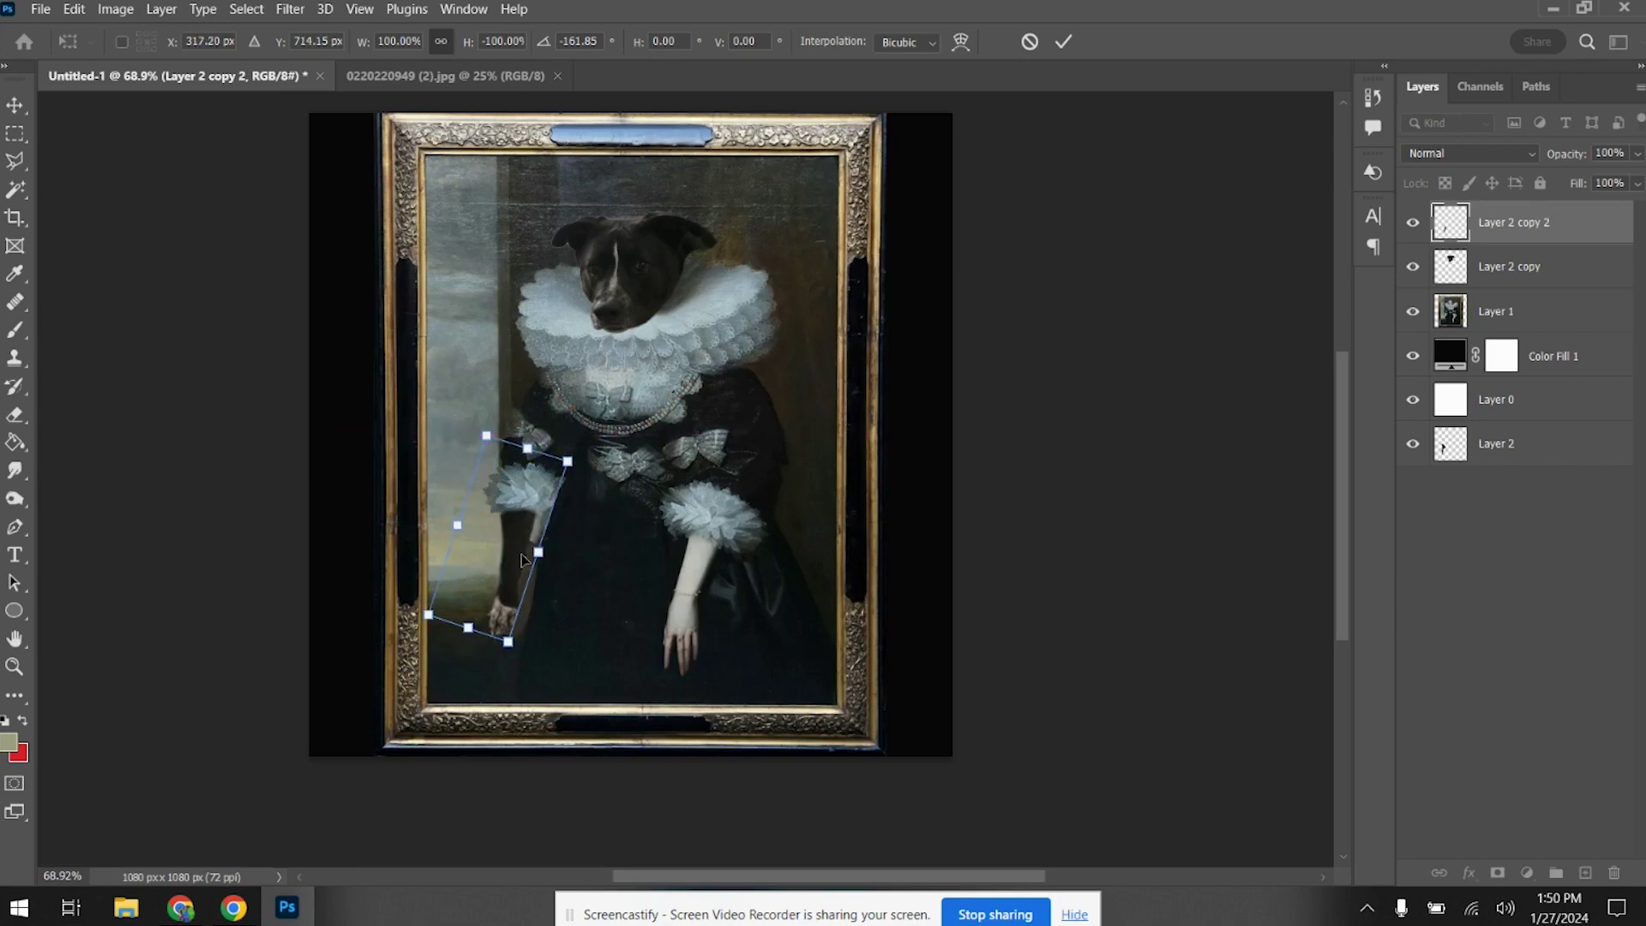
Nudge the dog leg to X 331.20 px and Y 718.15 px beneath the first lace cuff and apply the transform
scroll(545, 641, "up", 5)
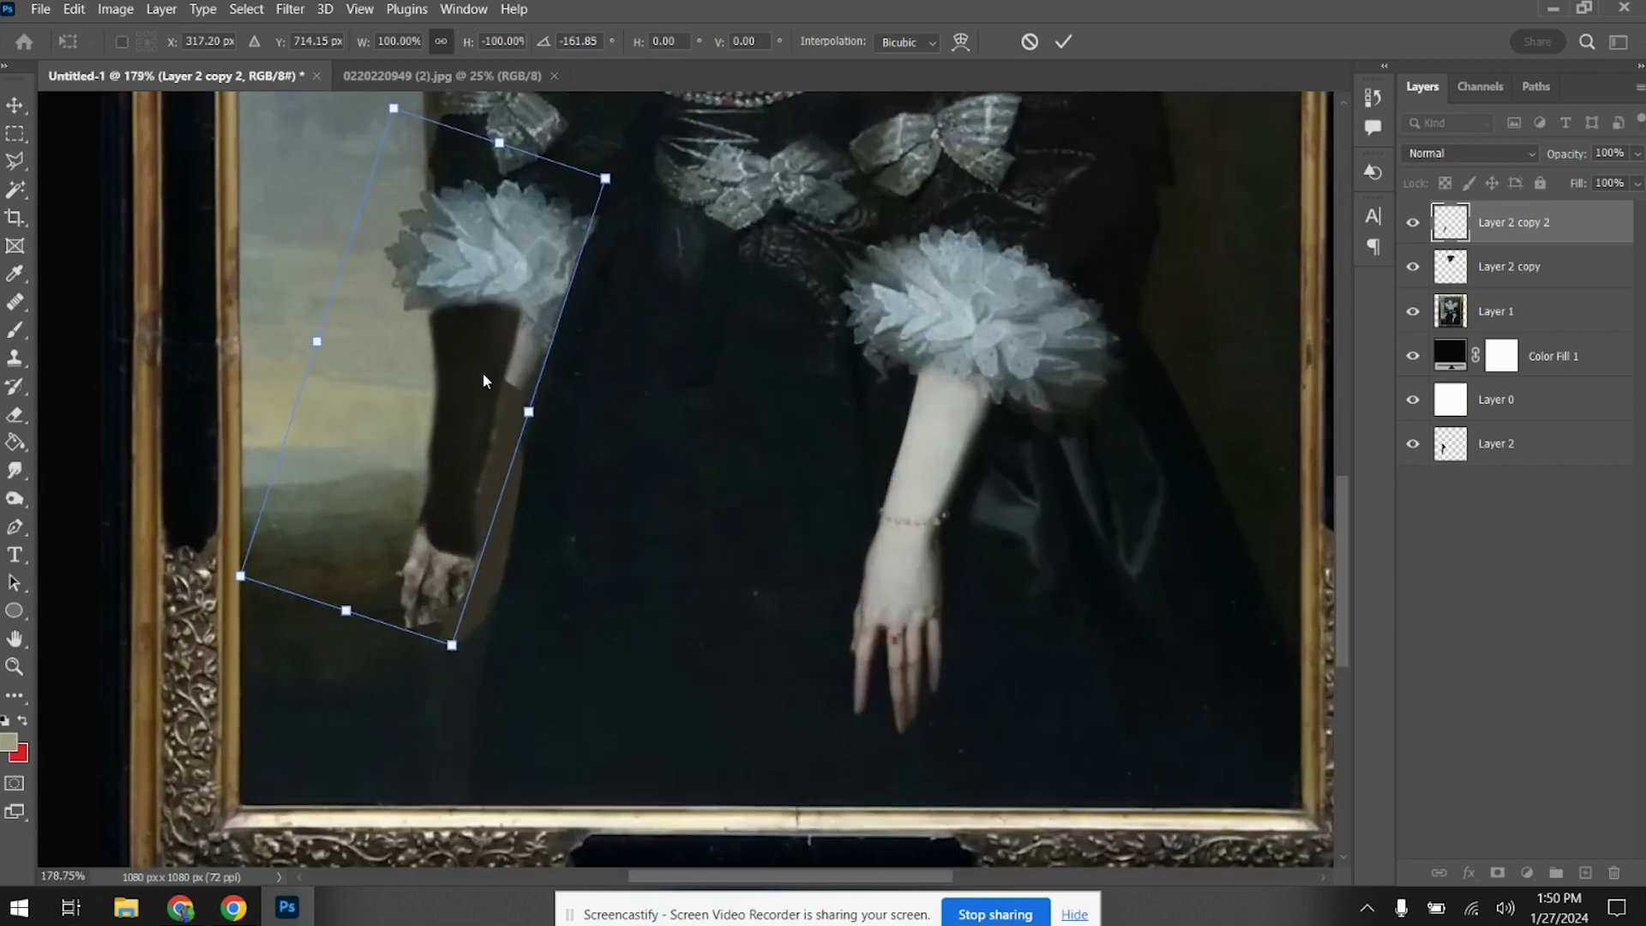
key("Right")
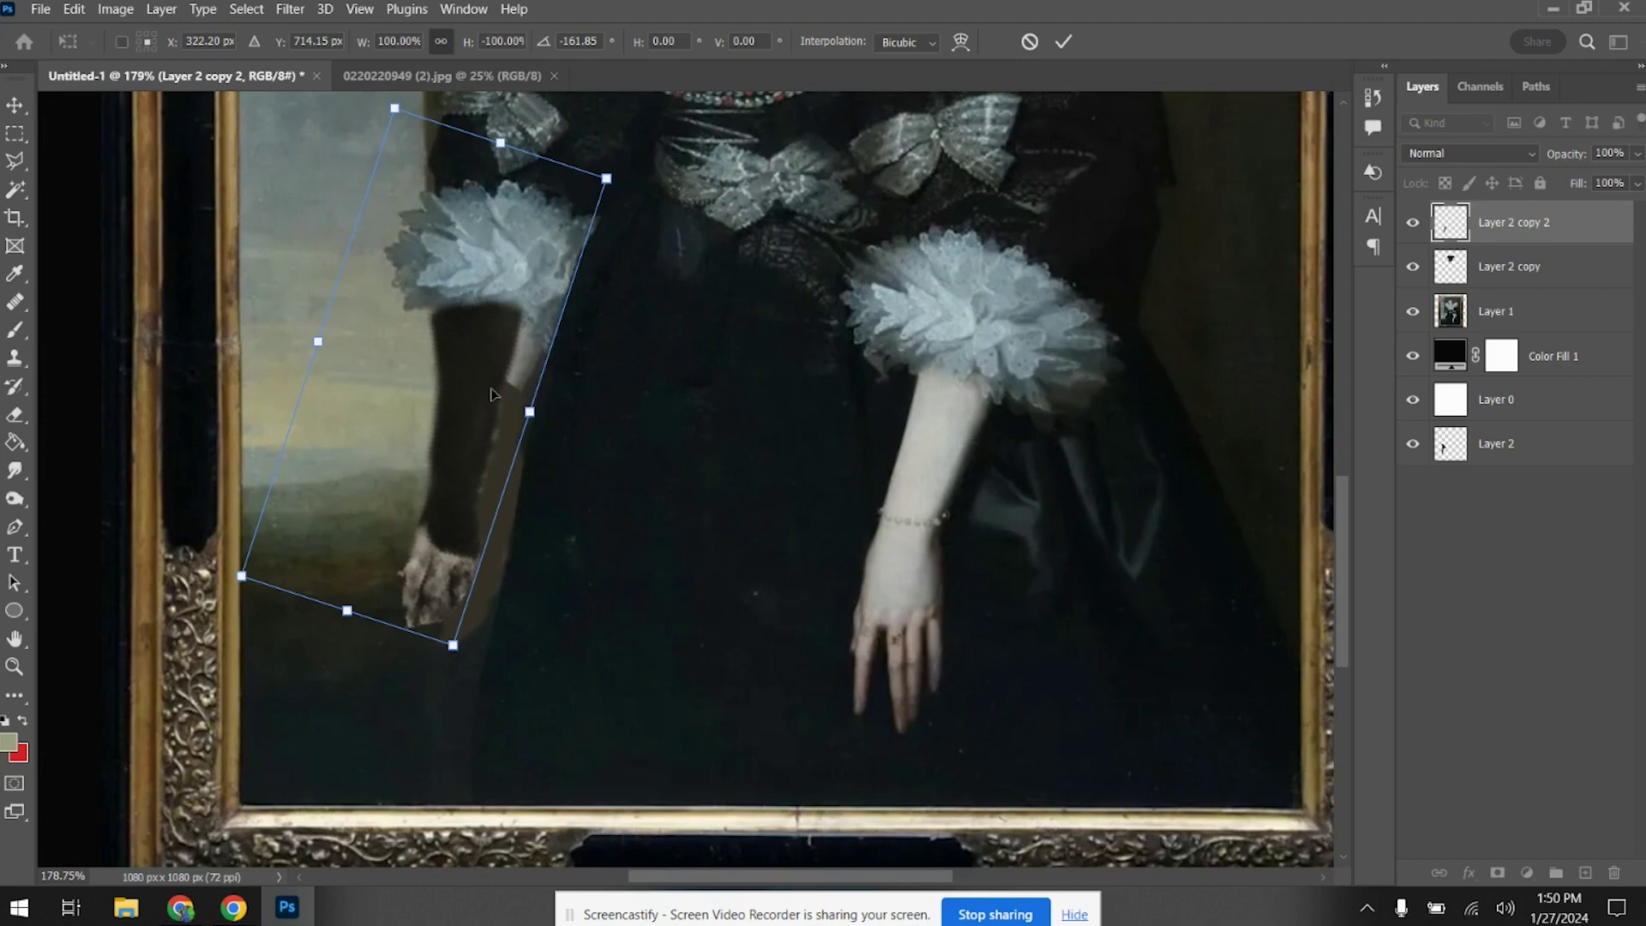
key("Right")
key("Right")
key("Right")
key("Right")
key("Right")
key("Right")
key("Right")
key("Right")
key("Right")
key("Right")
key("Right")
key("Right")
key("Down")
key("Down")
key("Down")
key("Down")
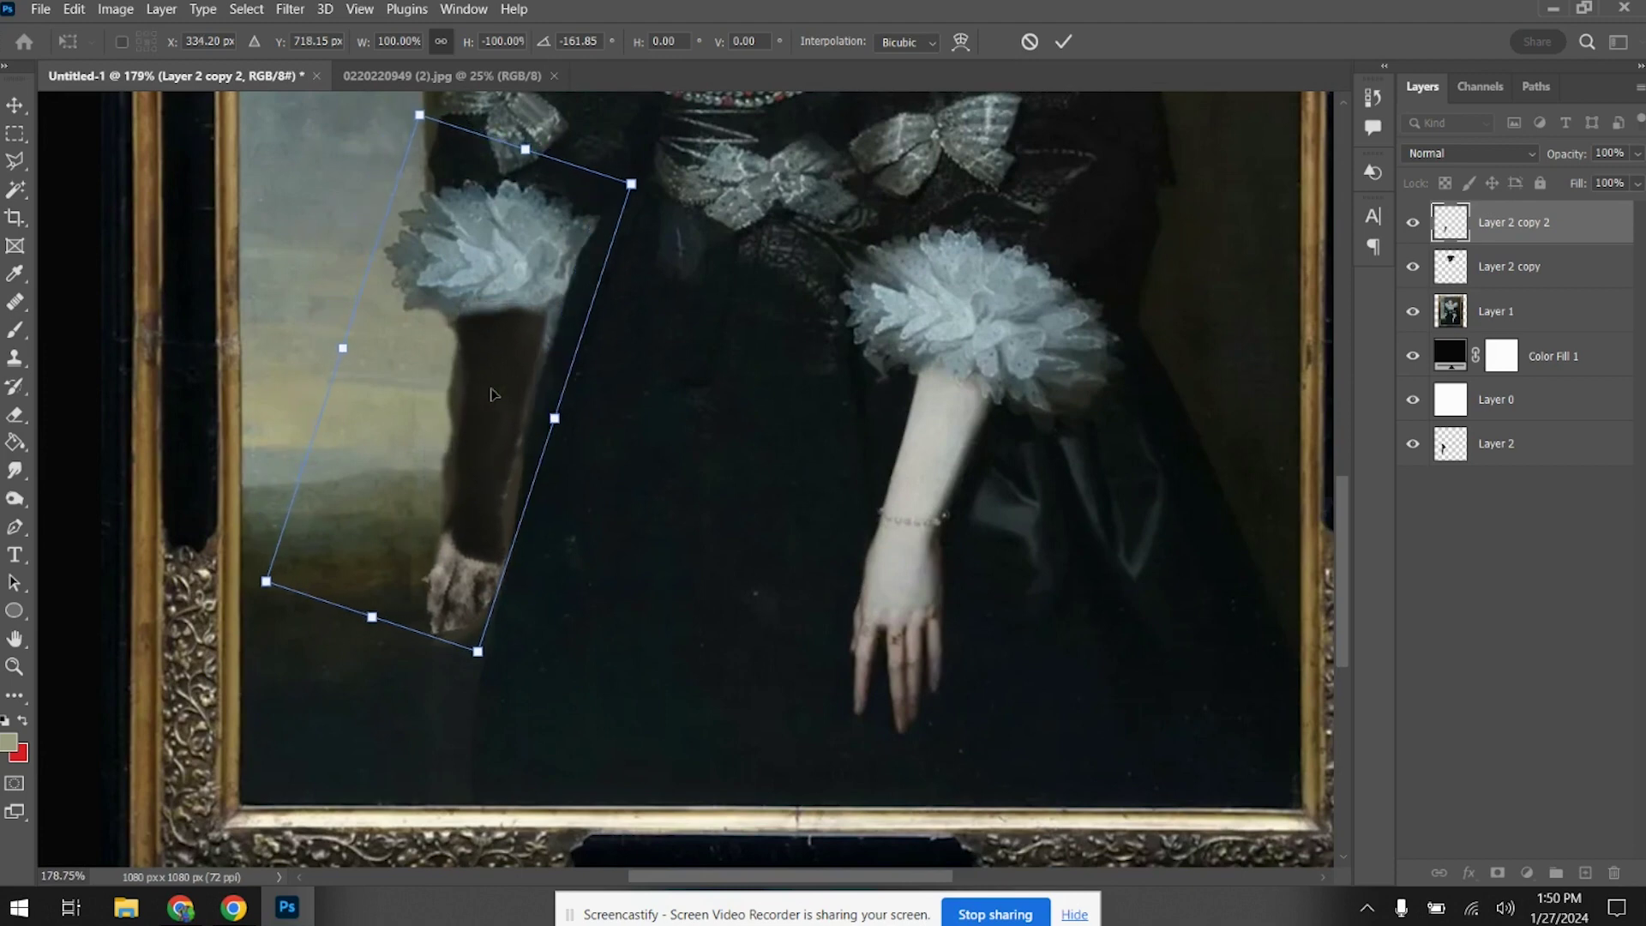
key("Left")
key("Left")
key("Left")
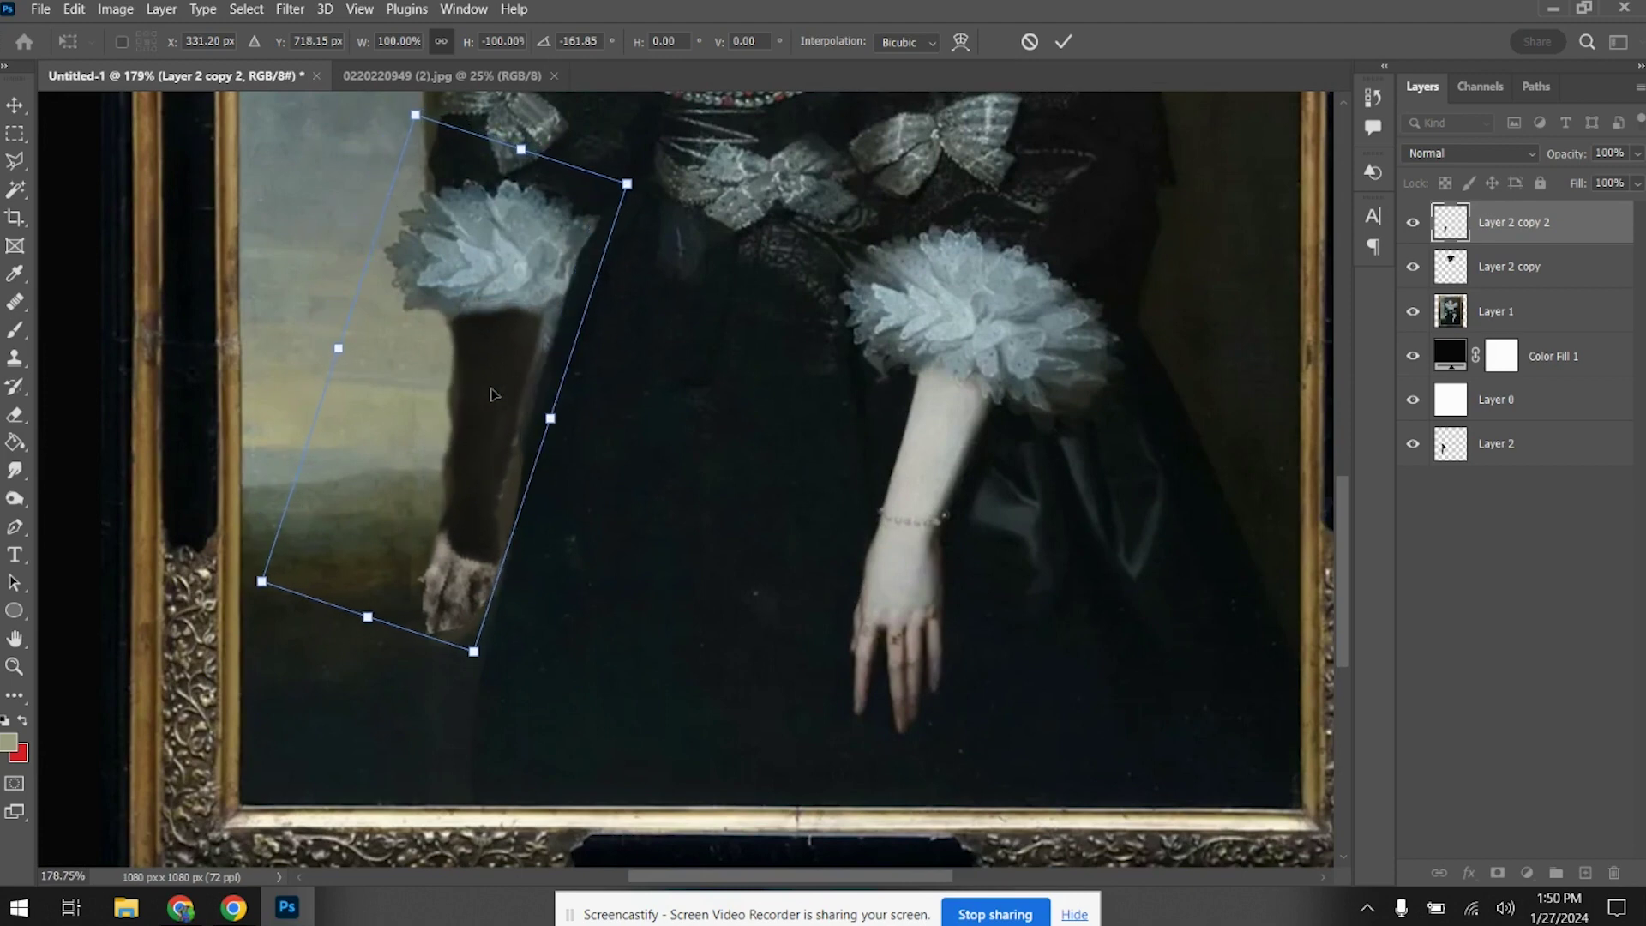
left_click(14, 133)
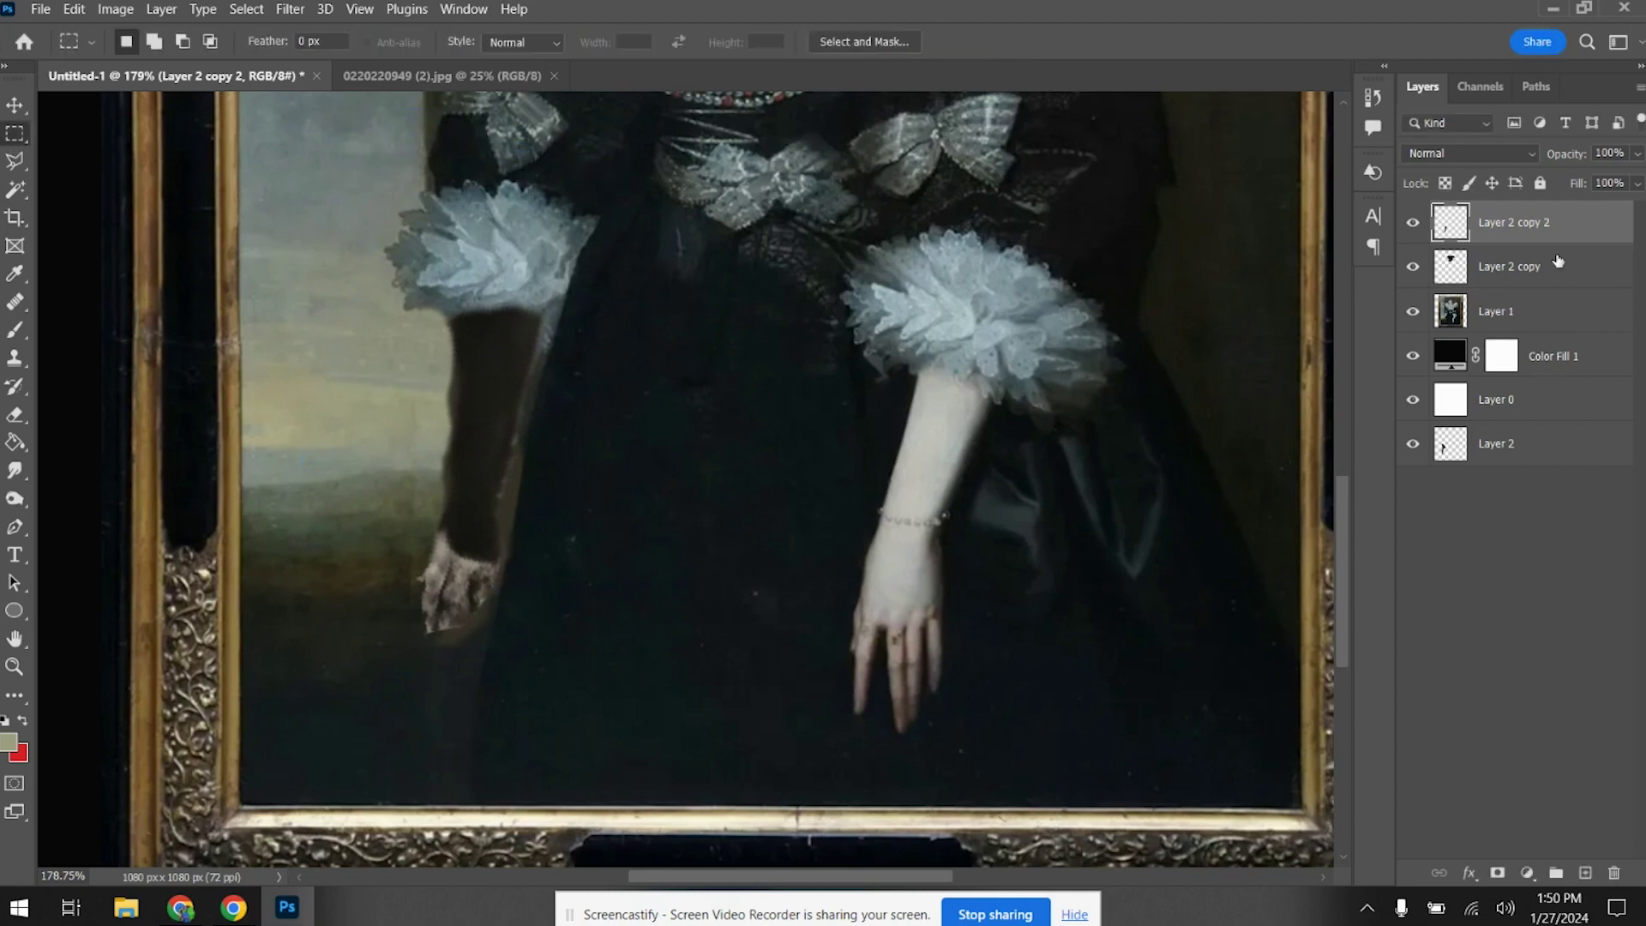
Duplicate Layer 2 copy 2 and move the copied leg over the woman's bare forearm beneath the other lace cuff
left_click_drag(1570, 232, 1586, 873)
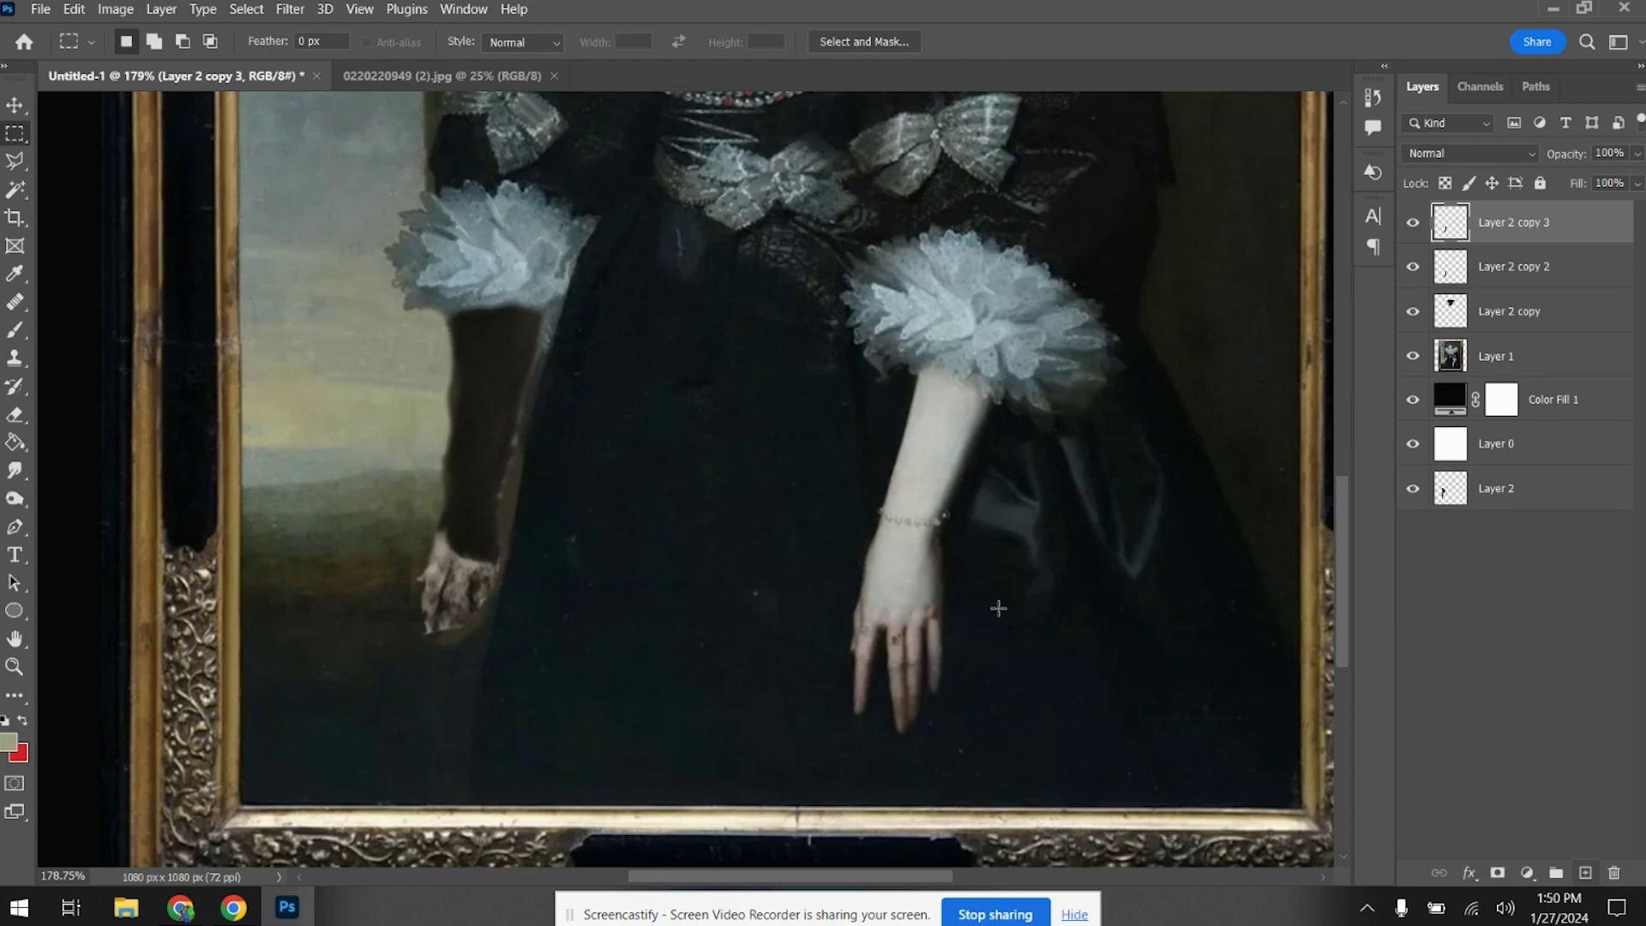
left_click(15, 105)
left_click_drag(474, 418, 939, 476)
Rotate the copied leg on Layer 2 copy 3 to about 12.5° and fit it under the cuff along the forearm
key("ctrl+t")
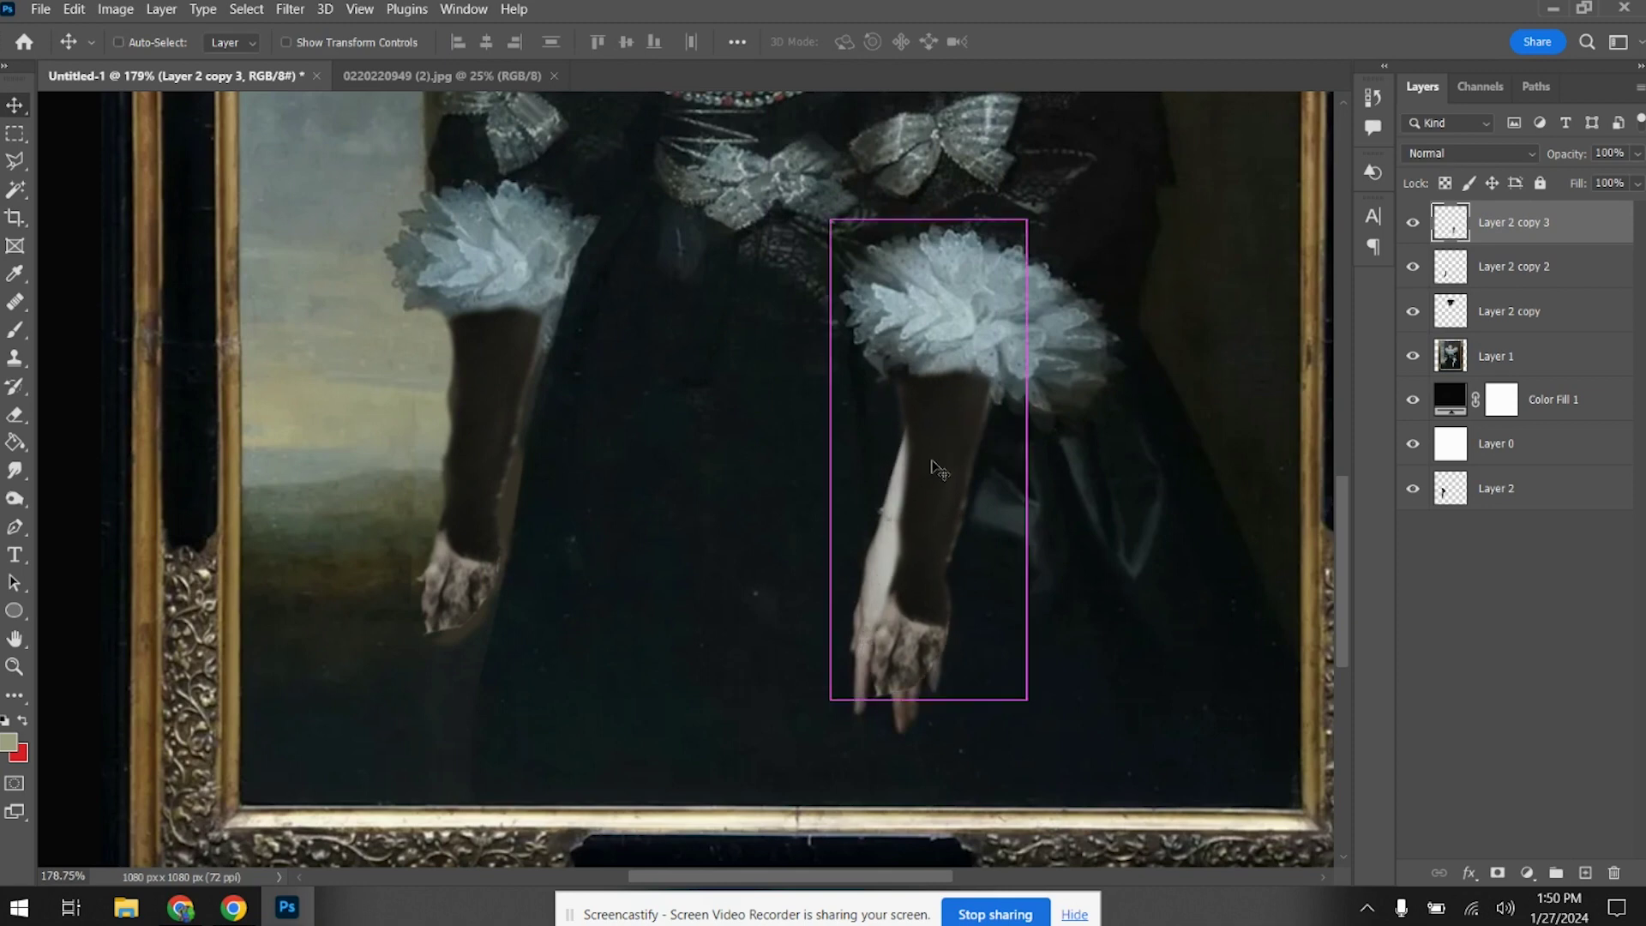
left_click_drag(1169, 162, 1197, 245)
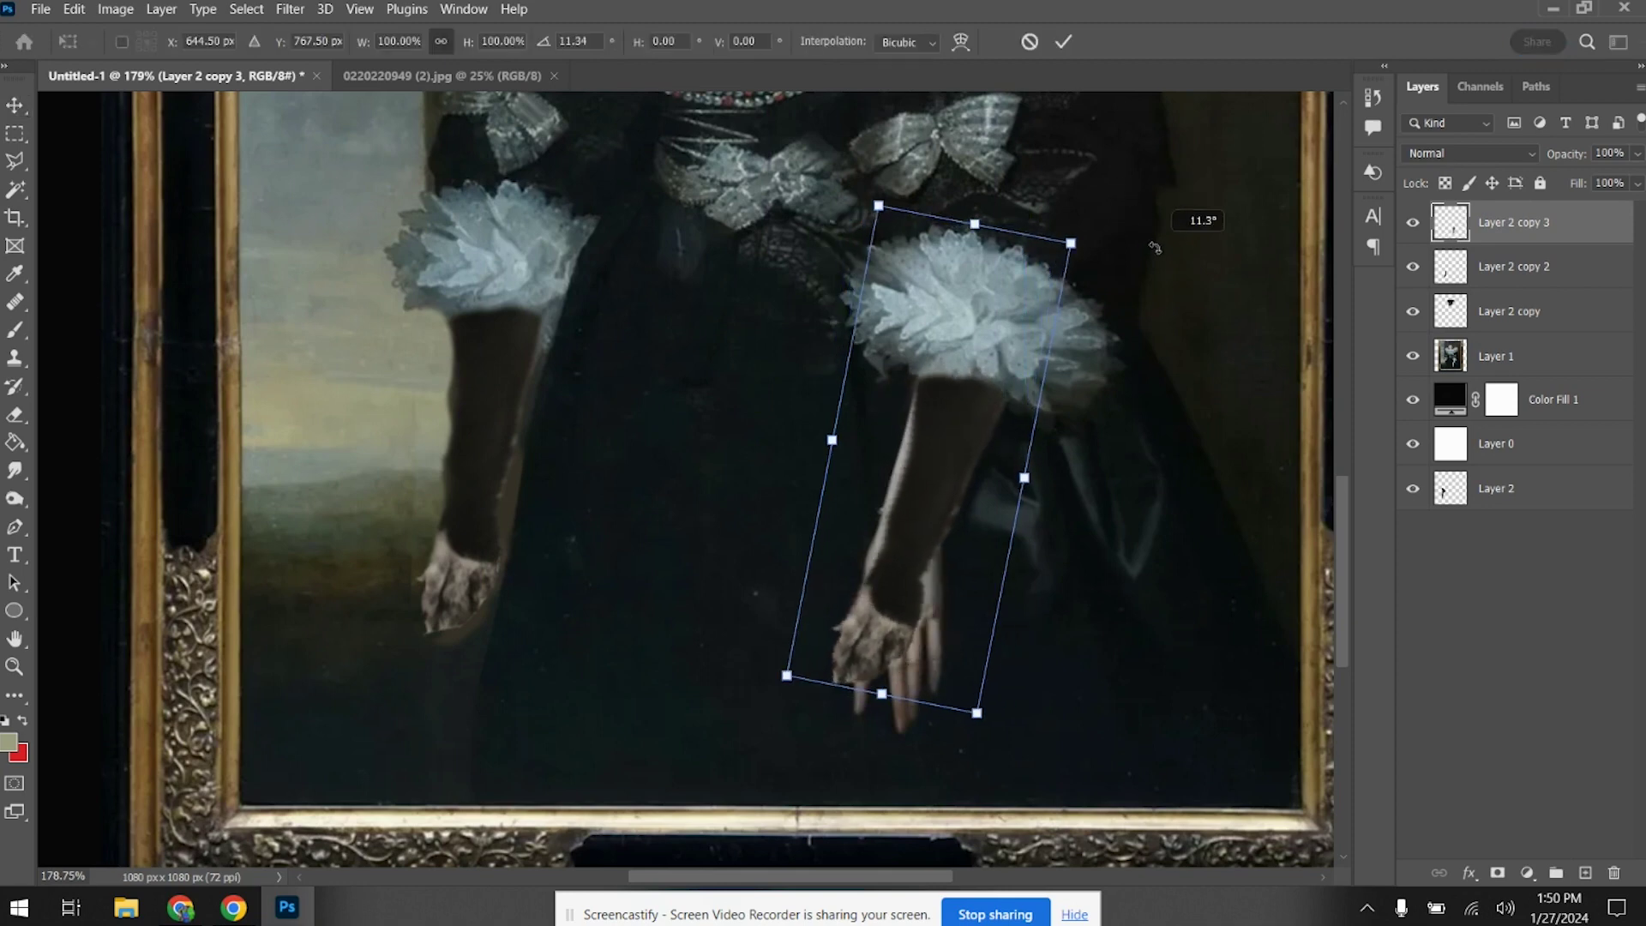
left_click_drag(911, 506, 919, 477)
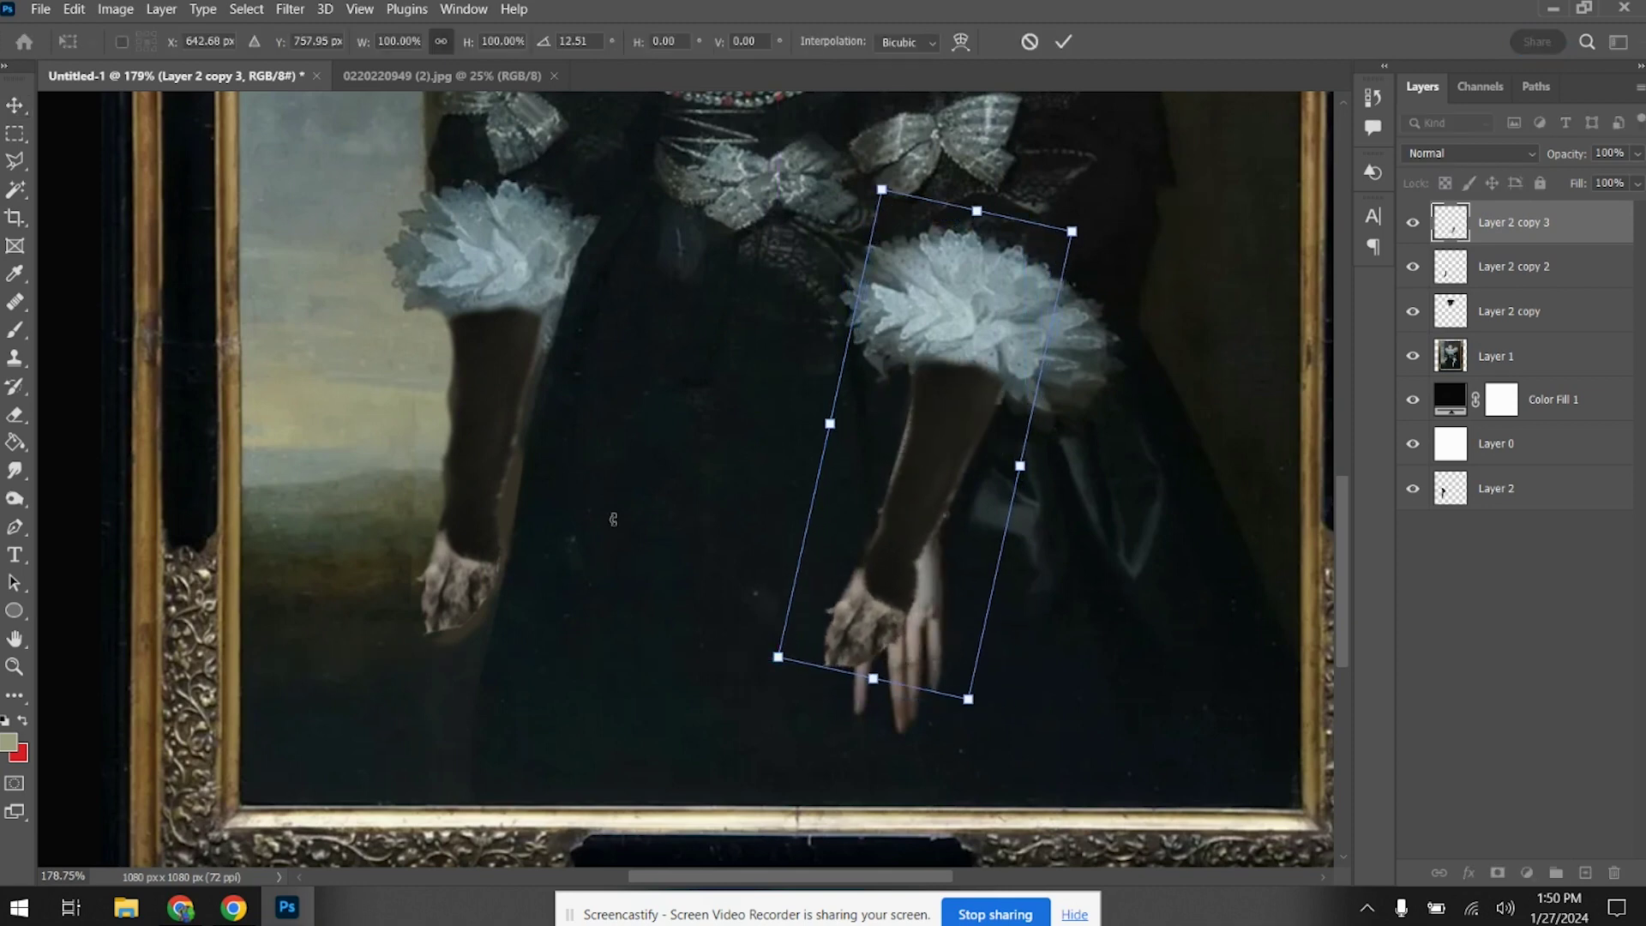
key("Return")
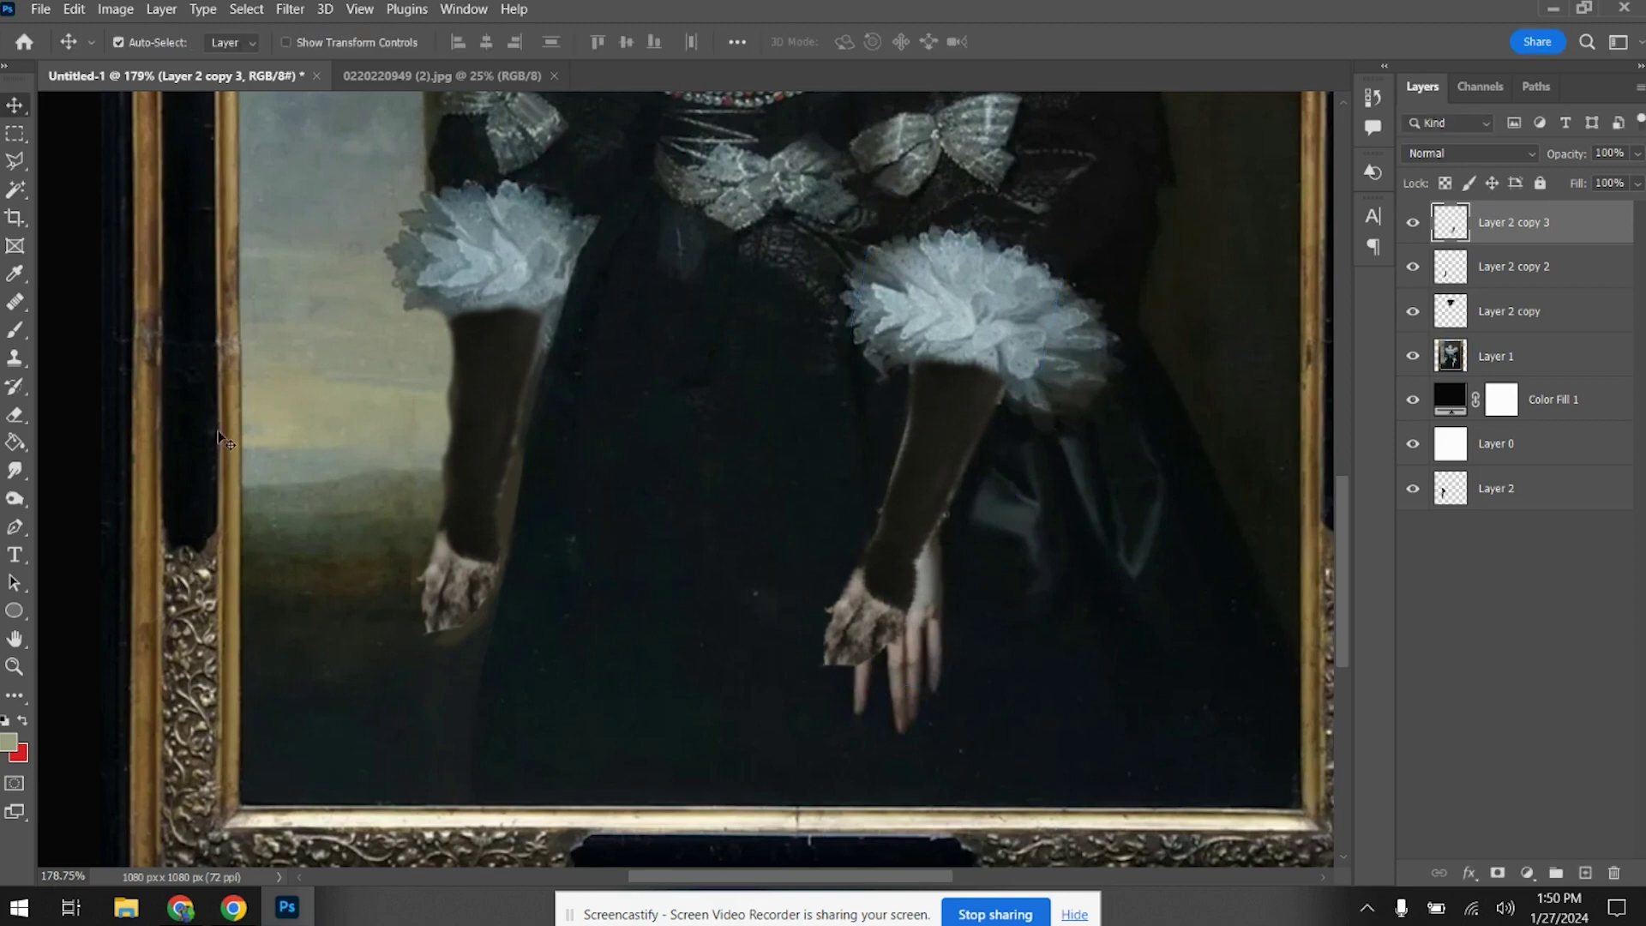
Outline a polygonal selection around the first dog leg and its landscape background, bounded by the skirt edge, and make Layer 1 active
left_click(14, 161)
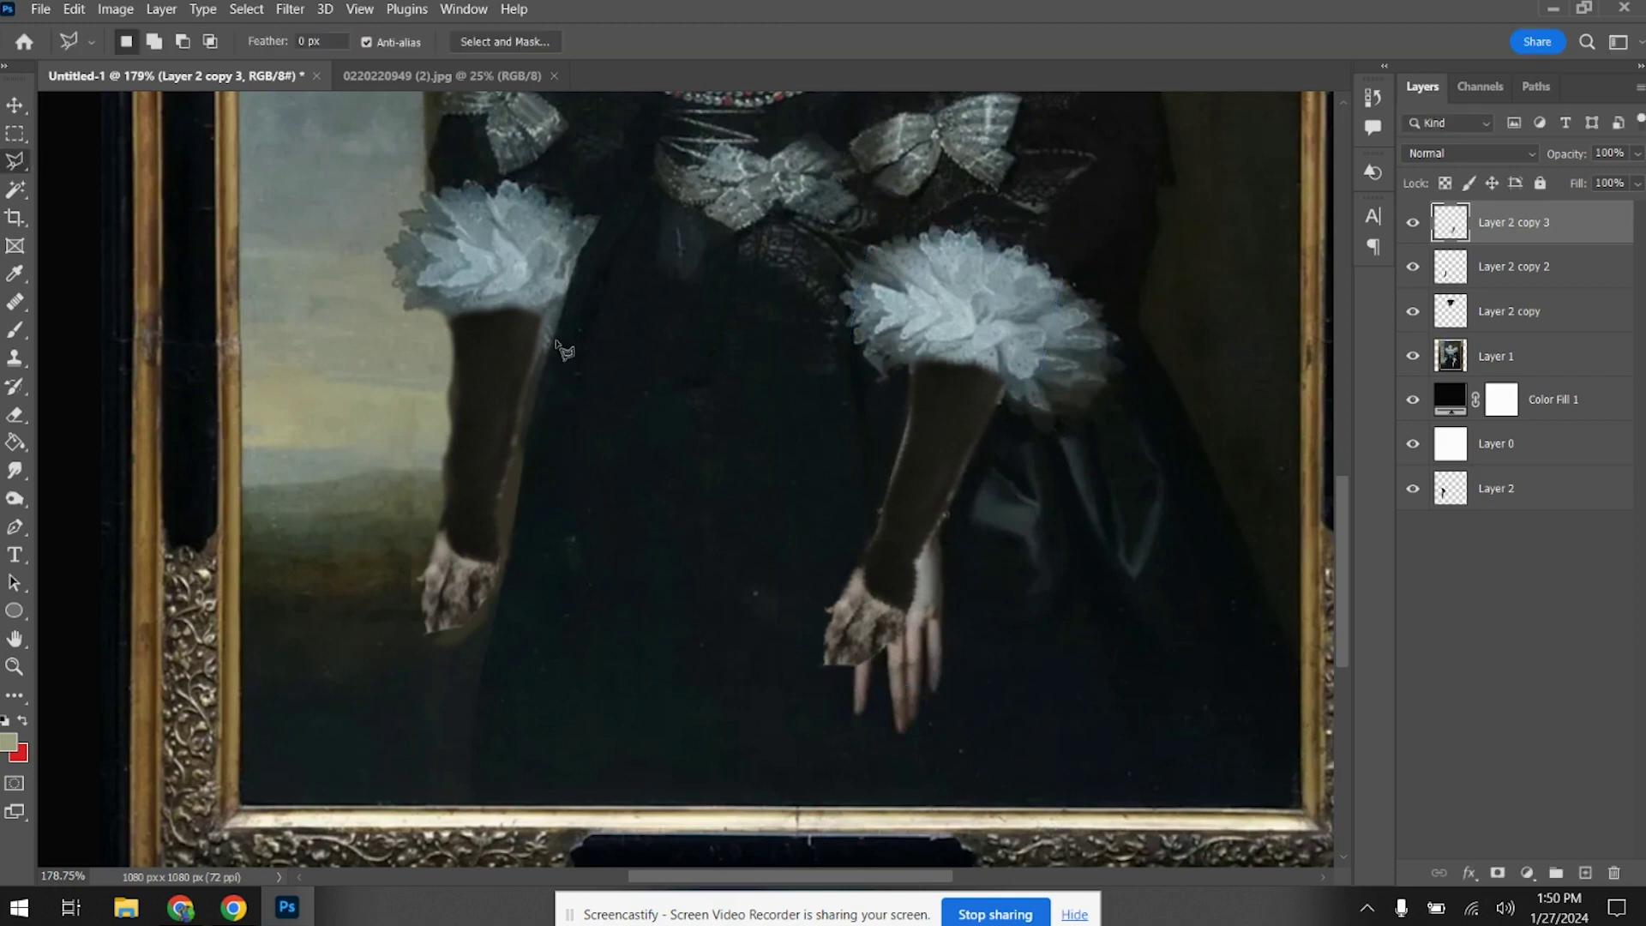
mouse_move(556, 386)
left_mouse_down()
mouse_move(540, 501)
mouse_move(515, 517)
mouse_move(476, 689)
mouse_move(357, 708)
mouse_move(346, 518)
mouse_move(290, 473)
mouse_move(324, 328)
mouse_move(416, 309)
mouse_move(436, 337)
mouse_move(542, 354)
left_mouse_up()
left_click(1499, 360)
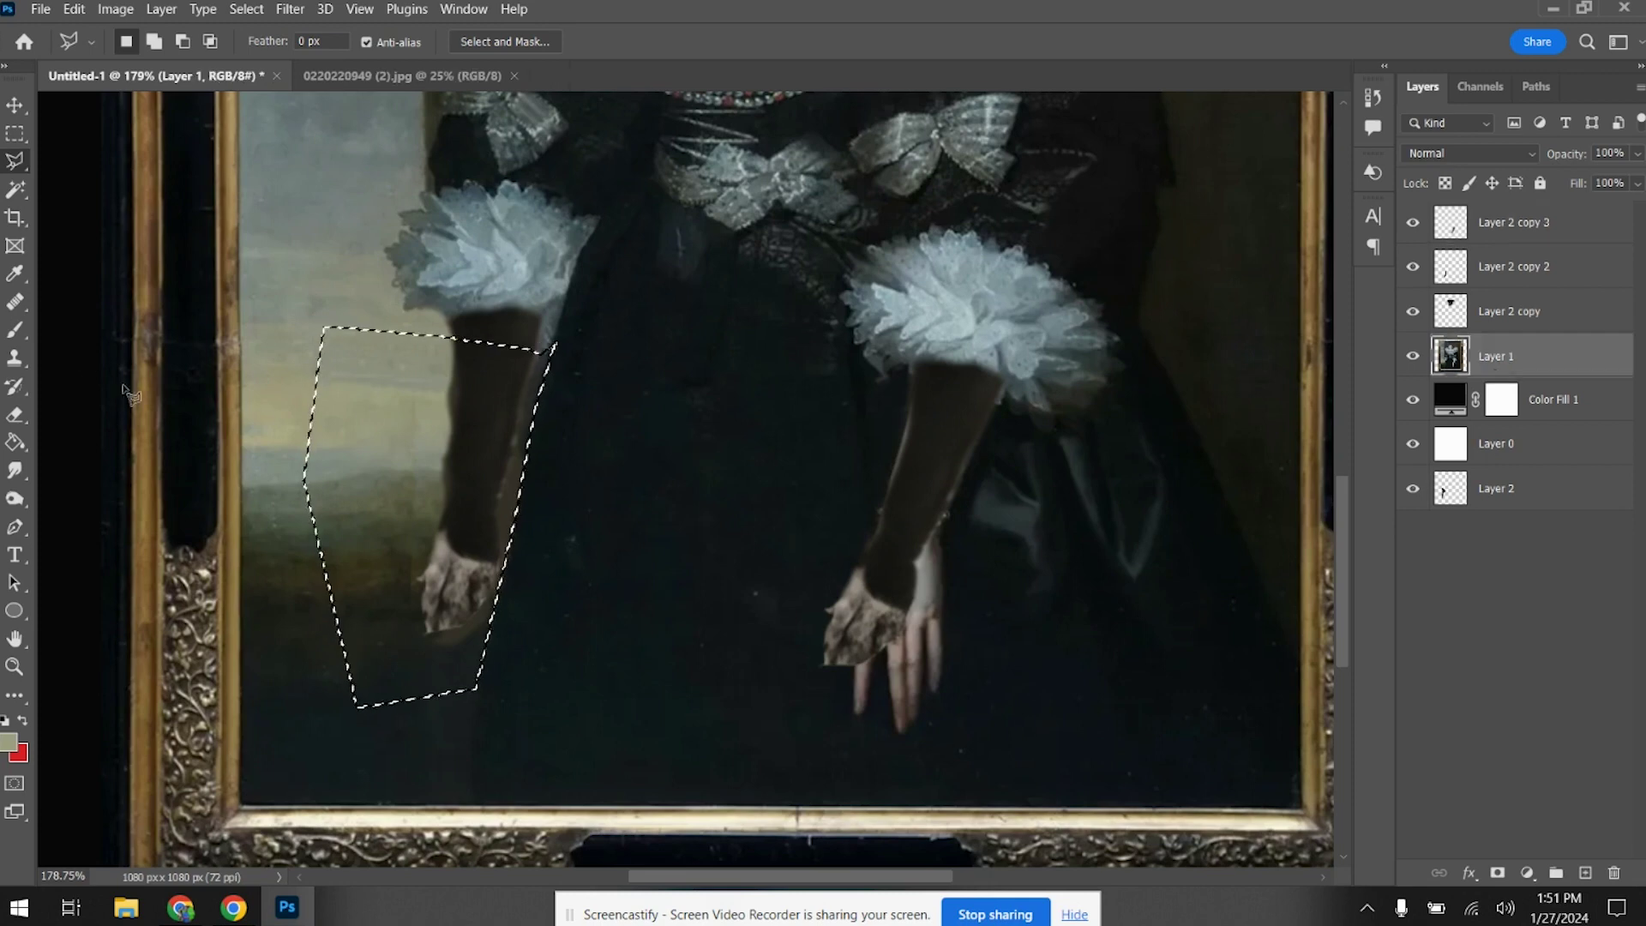
Clone the landscape background around the first leg on Layer 1 with a 44 px Clone Stamp, covering remnants of the arm, and deselect
left_click(15, 357)
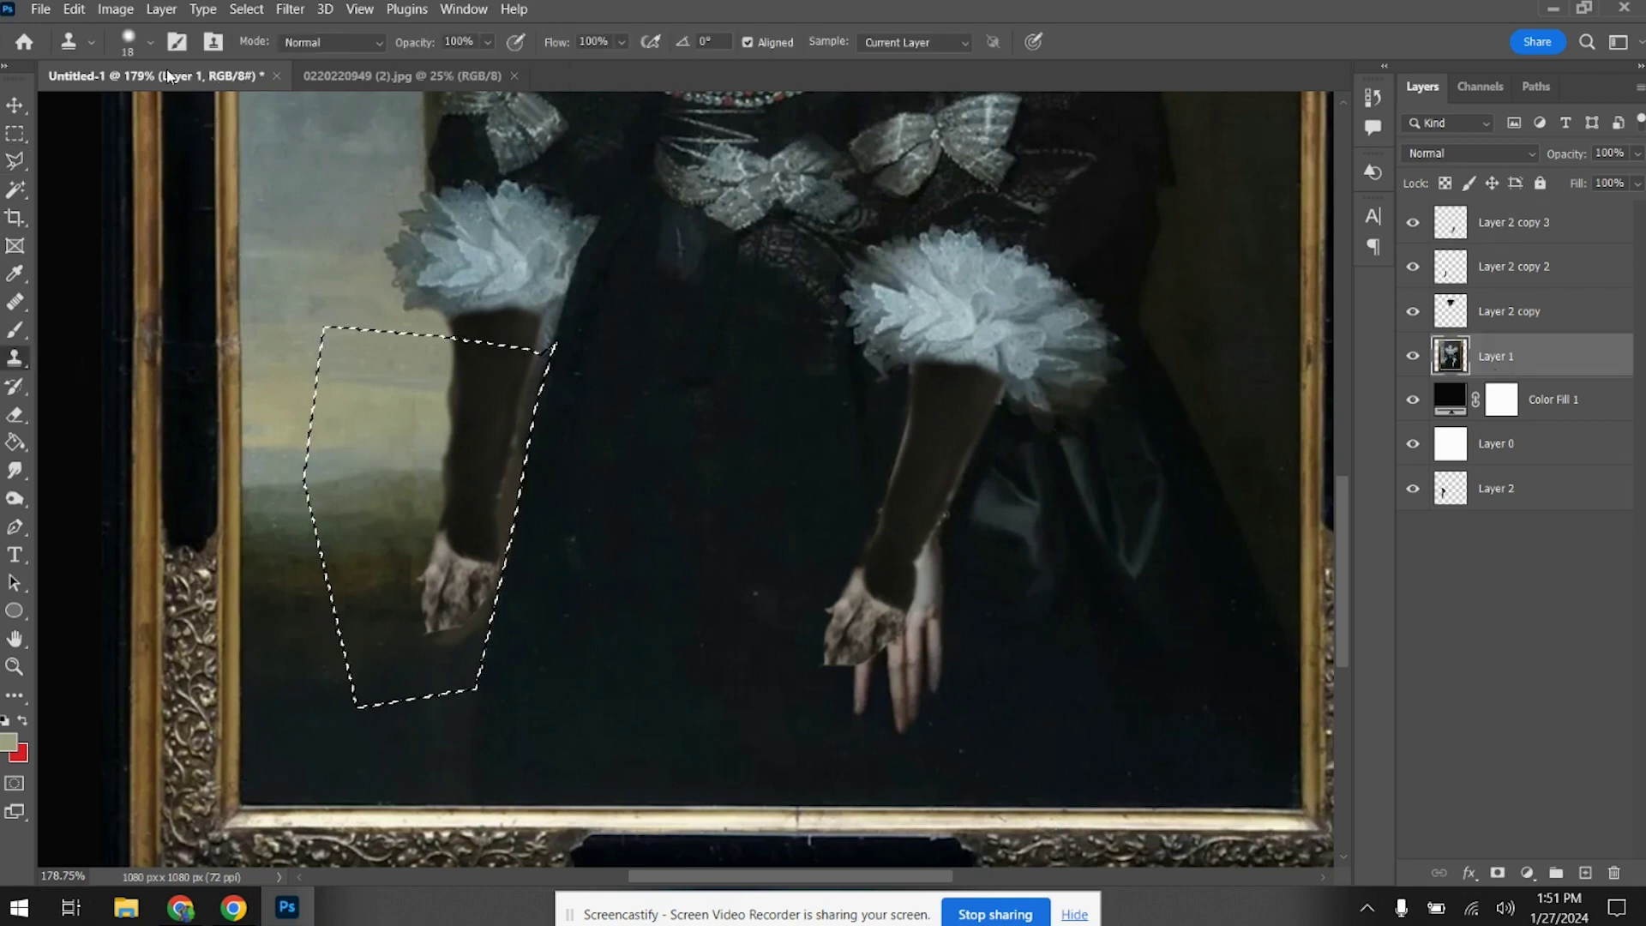
left_click(130, 43)
left_click(164, 111)
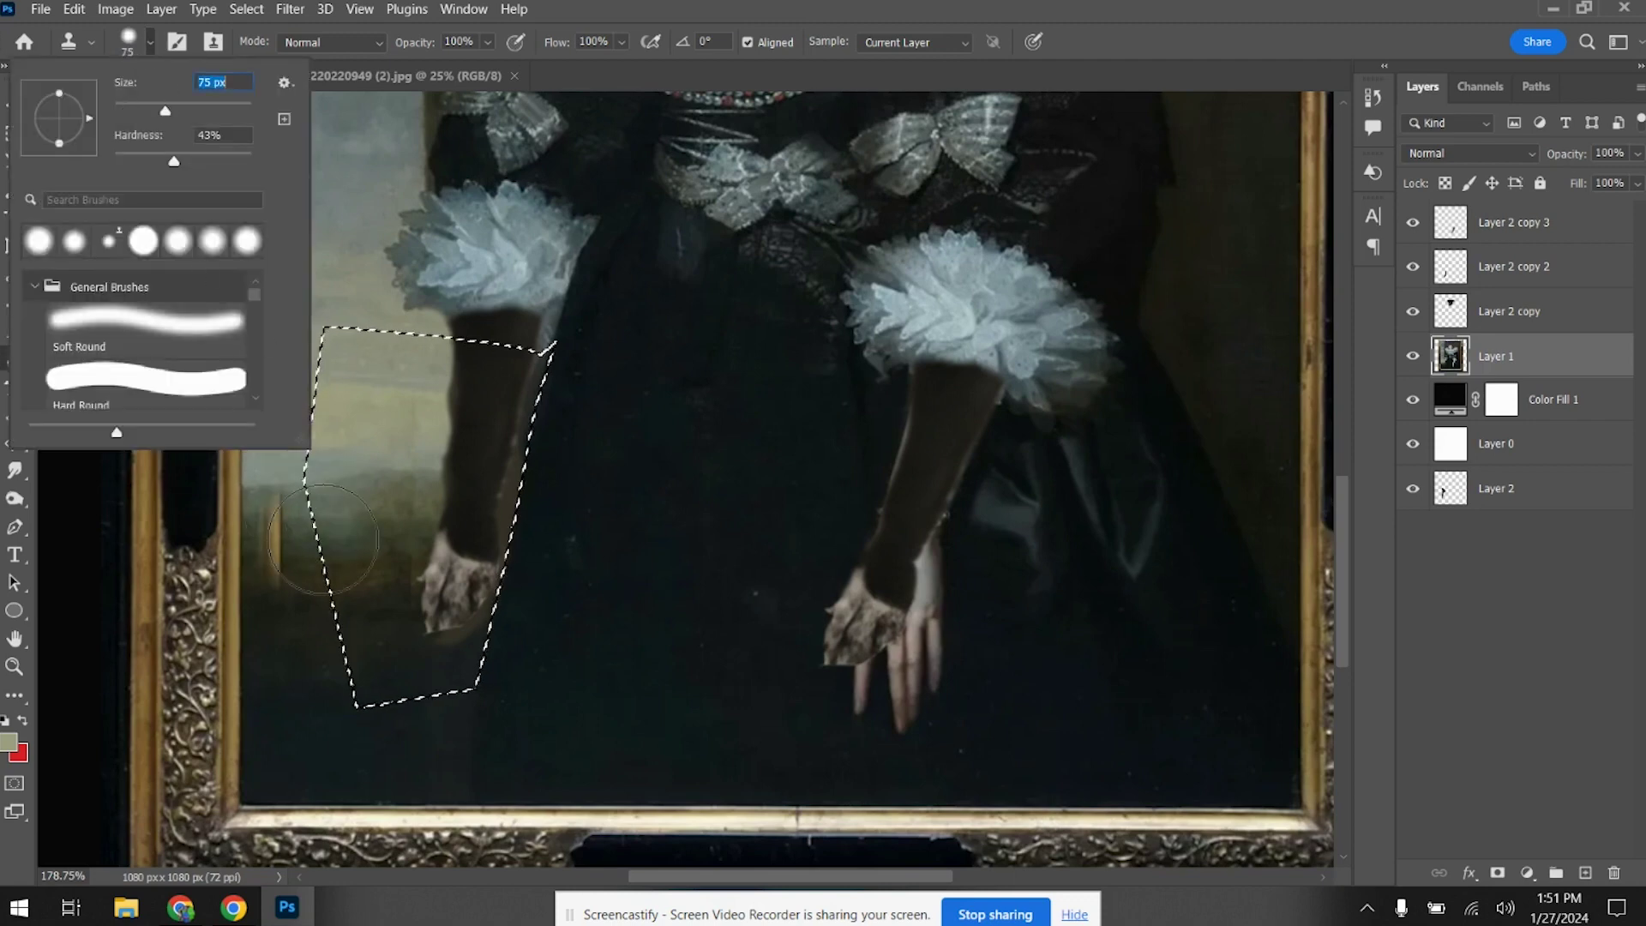
left_click_drag(169, 110, 144, 116)
left_click(360, 519, "alt")
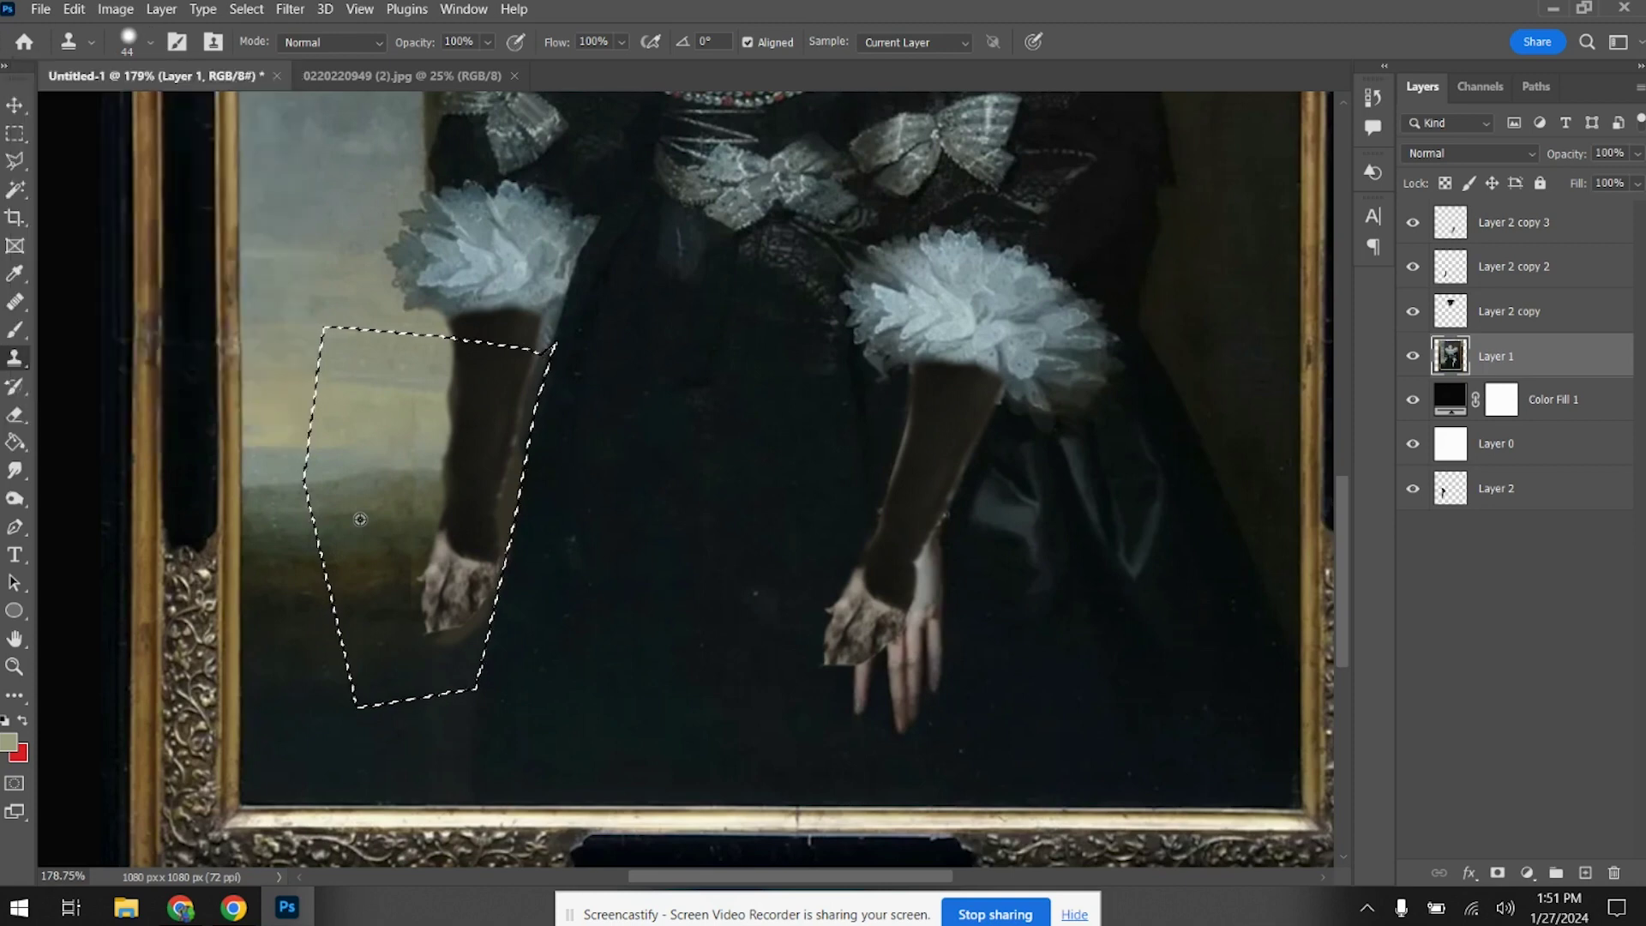
mouse_move(415, 514)
left_mouse_down()
mouse_move(399, 468)
mouse_move(446, 433)
mouse_move(470, 372)
mouse_move(446, 362)
mouse_move(428, 486)
left_mouse_up()
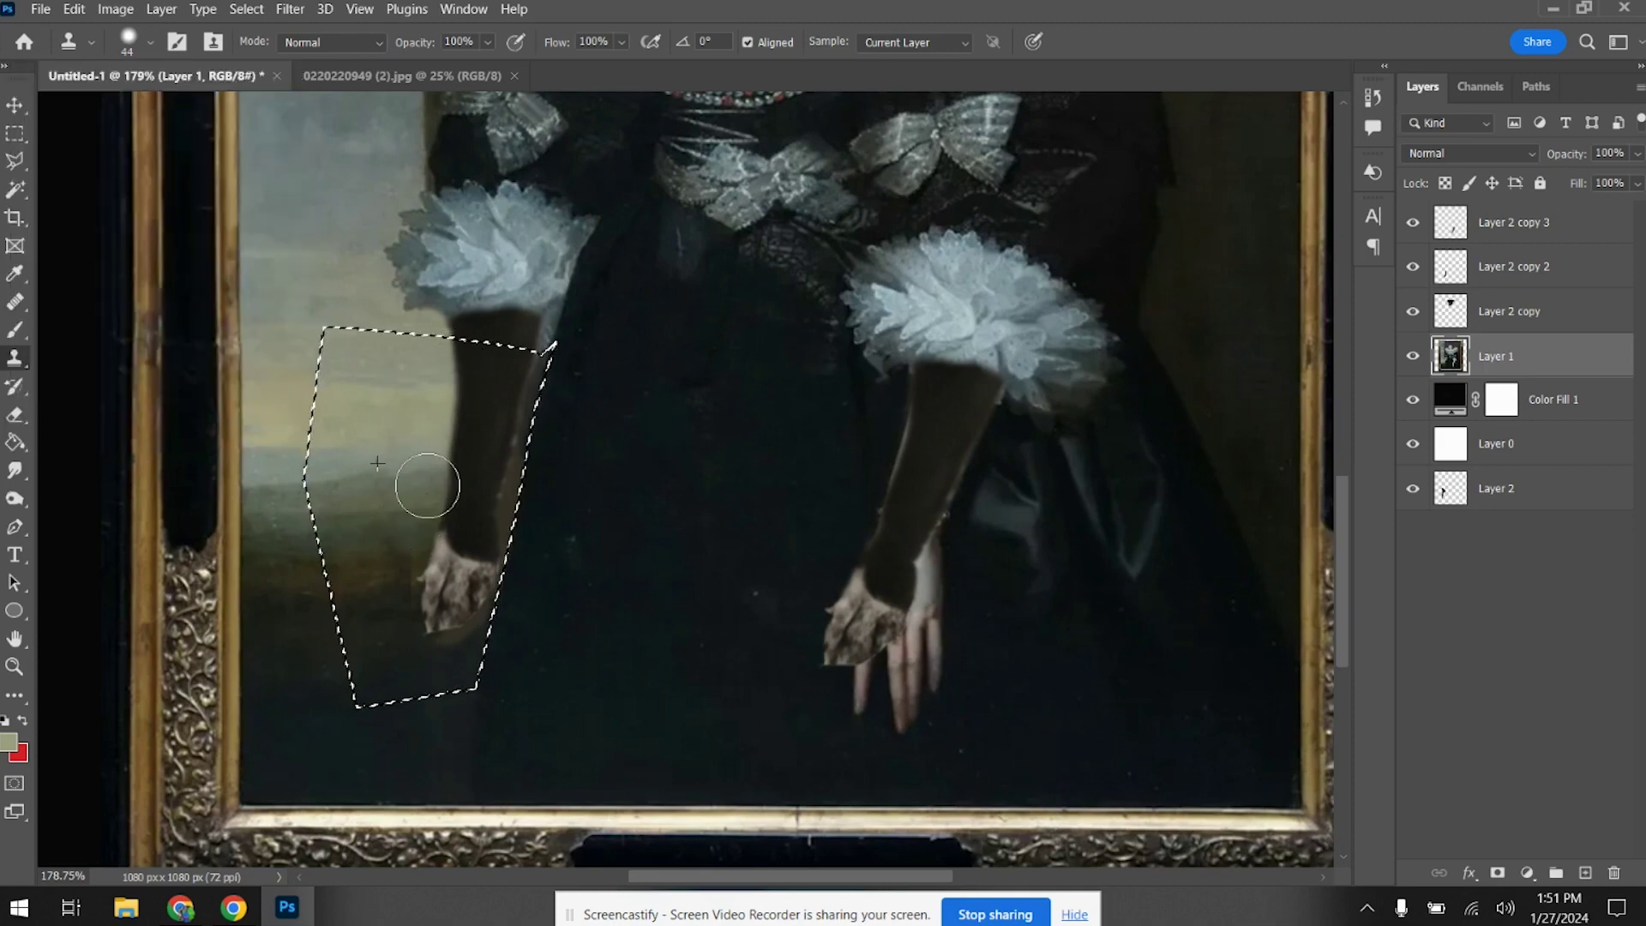
mouse_move(444, 628)
left_mouse_down()
mouse_move(486, 492)
mouse_move(489, 553)
left_mouse_up()
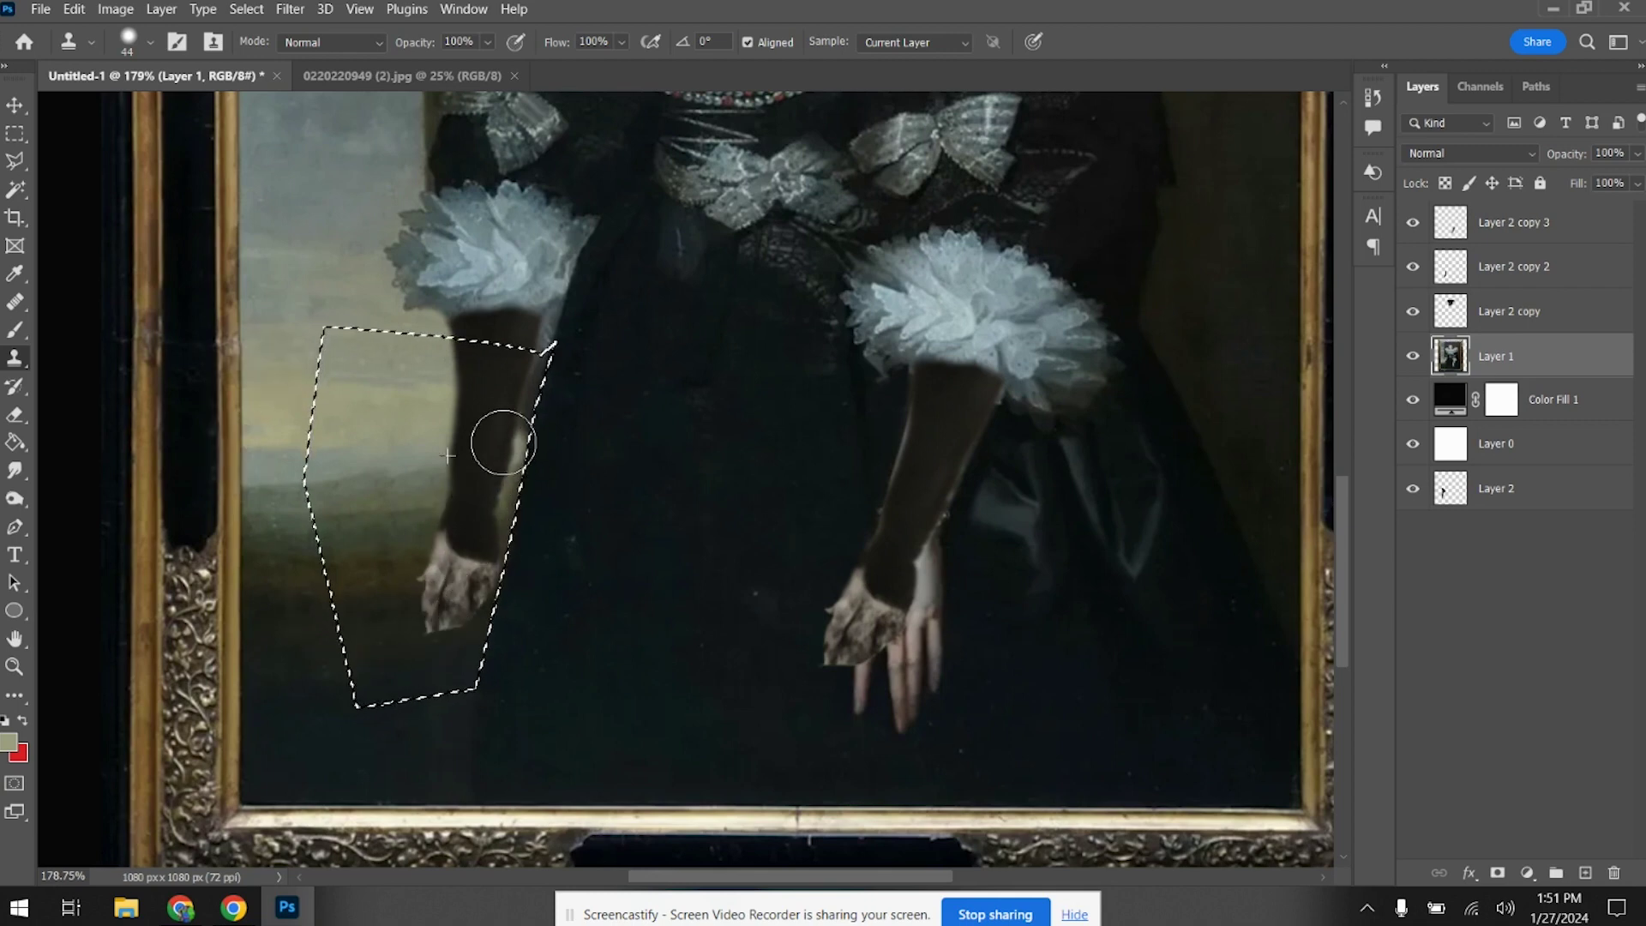
left_click_drag(481, 385, 535, 385)
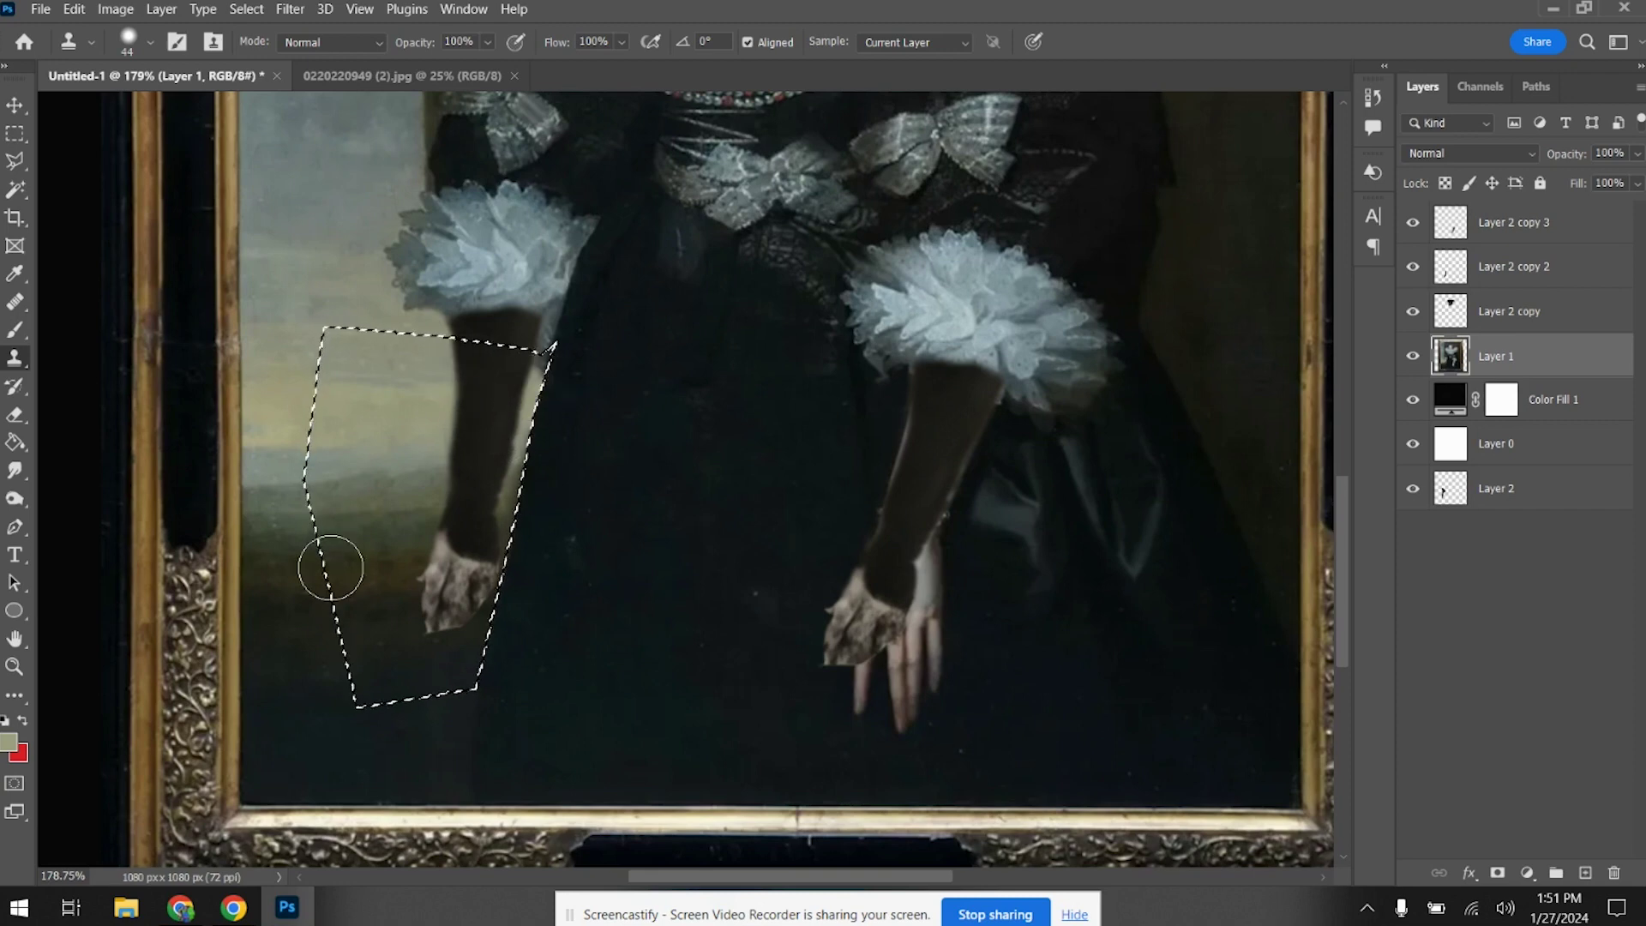
key("m")
left_click(348, 422)
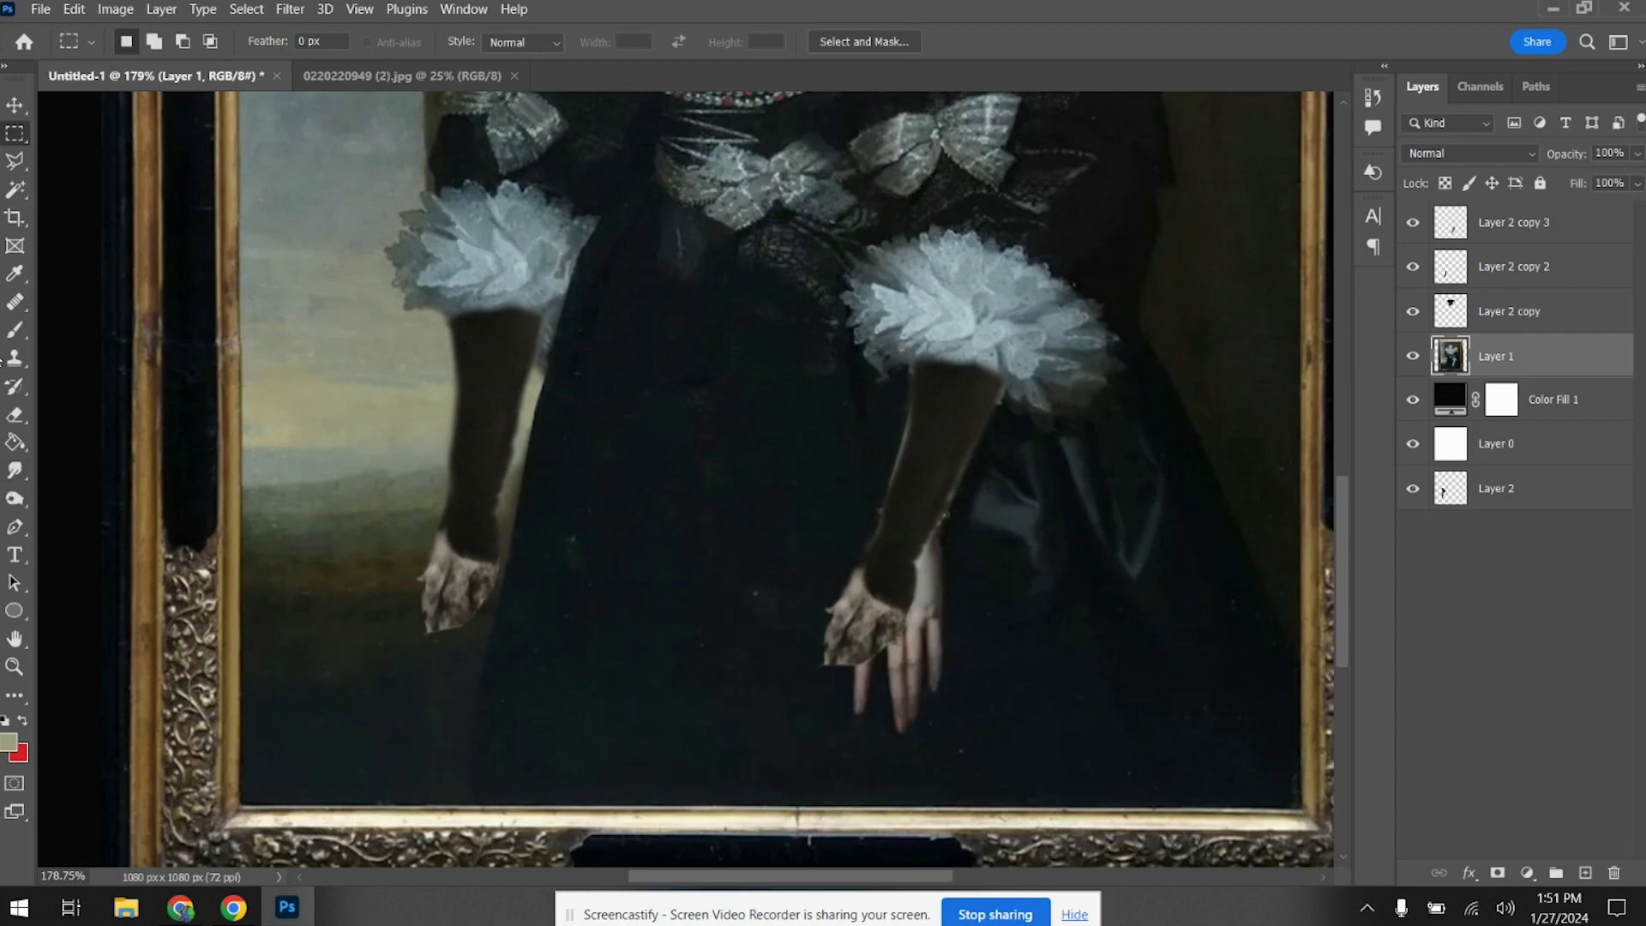
Soften the first paw's lower edge on Layer 2 copy 2 with the Smudge tool at 56% strength
left_click(15, 470)
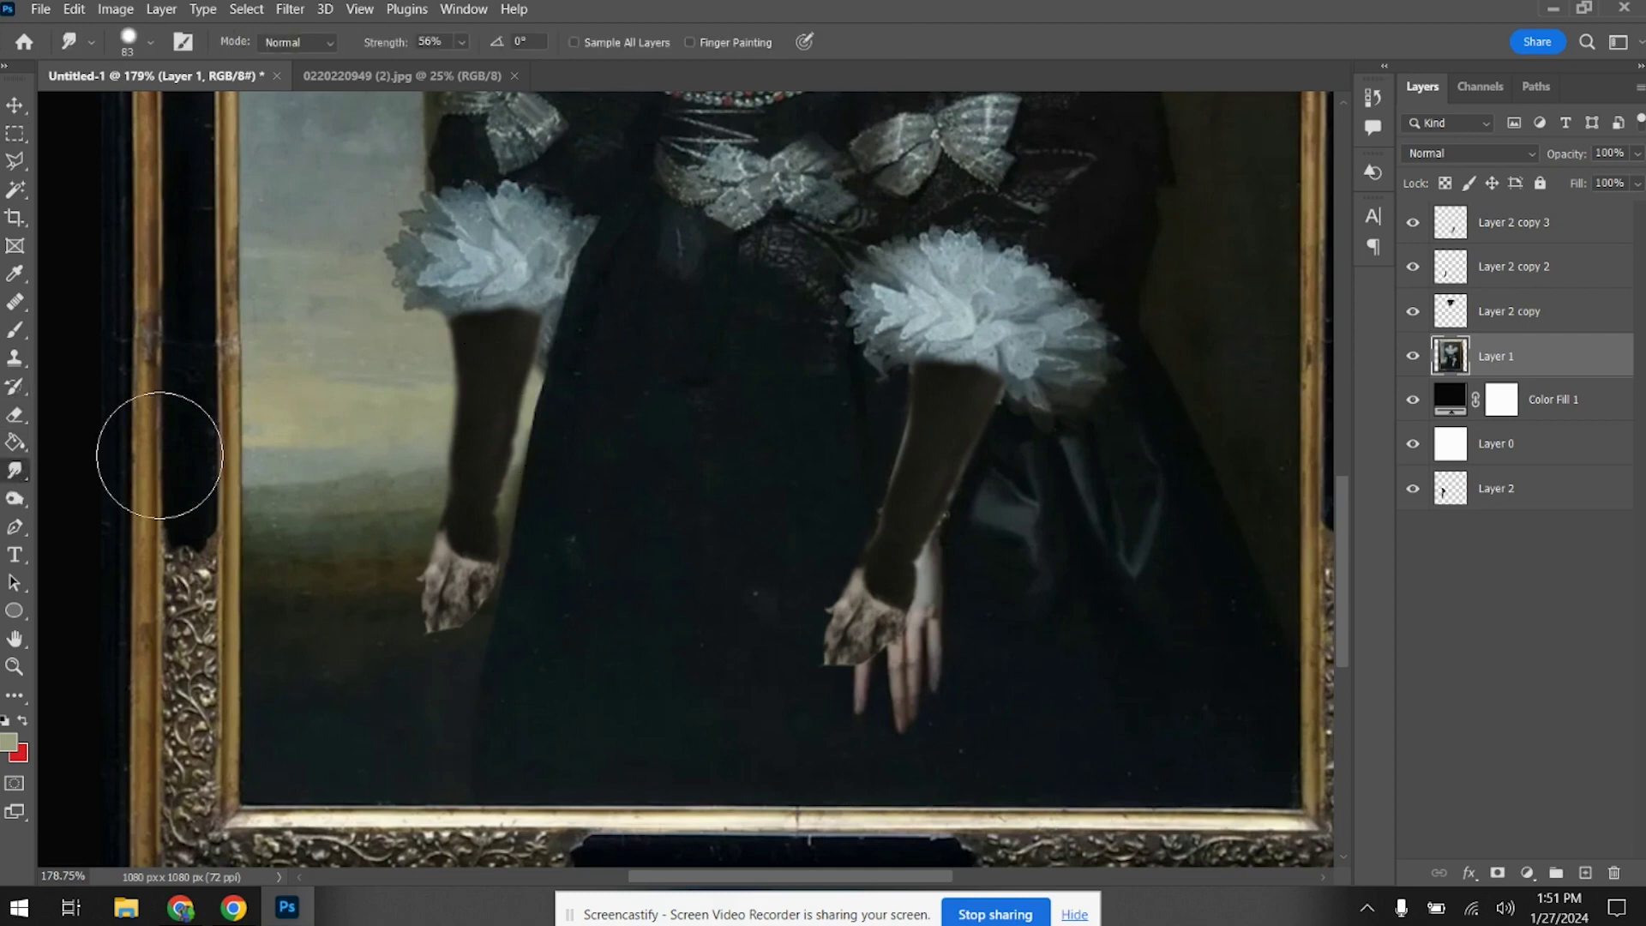
left_click(1496, 273)
left_click_drag(473, 630, 434, 672)
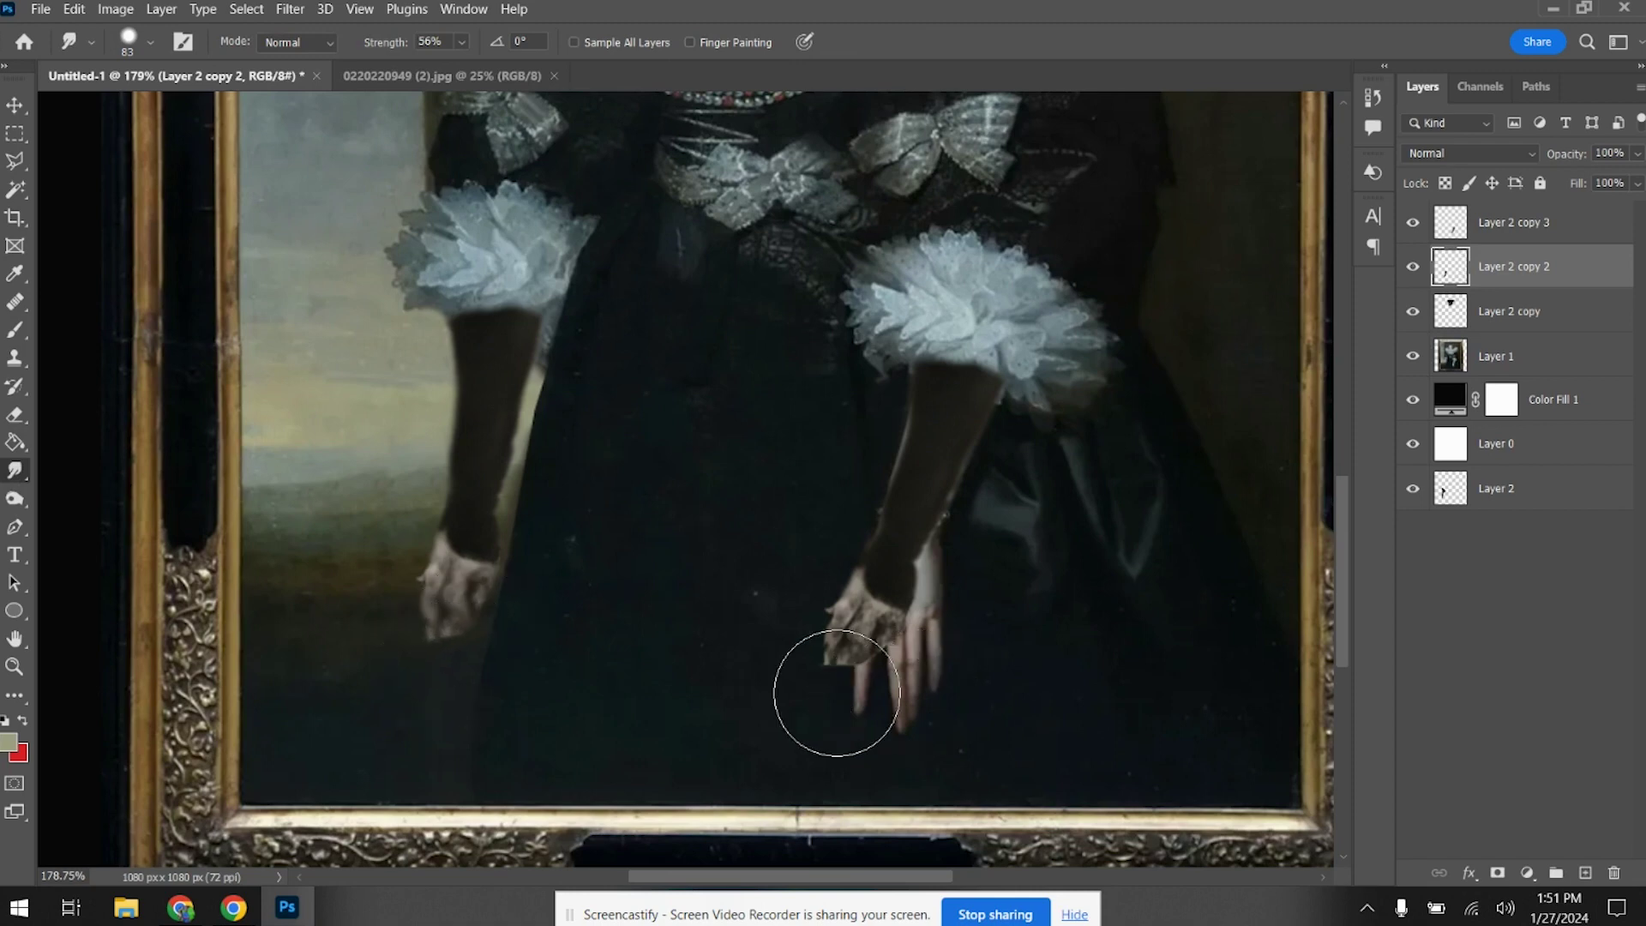
Clone the dark dress fabric on Layer 1 over the woman's forearm, hand and fingers showing around the second paw
left_click(1501, 226)
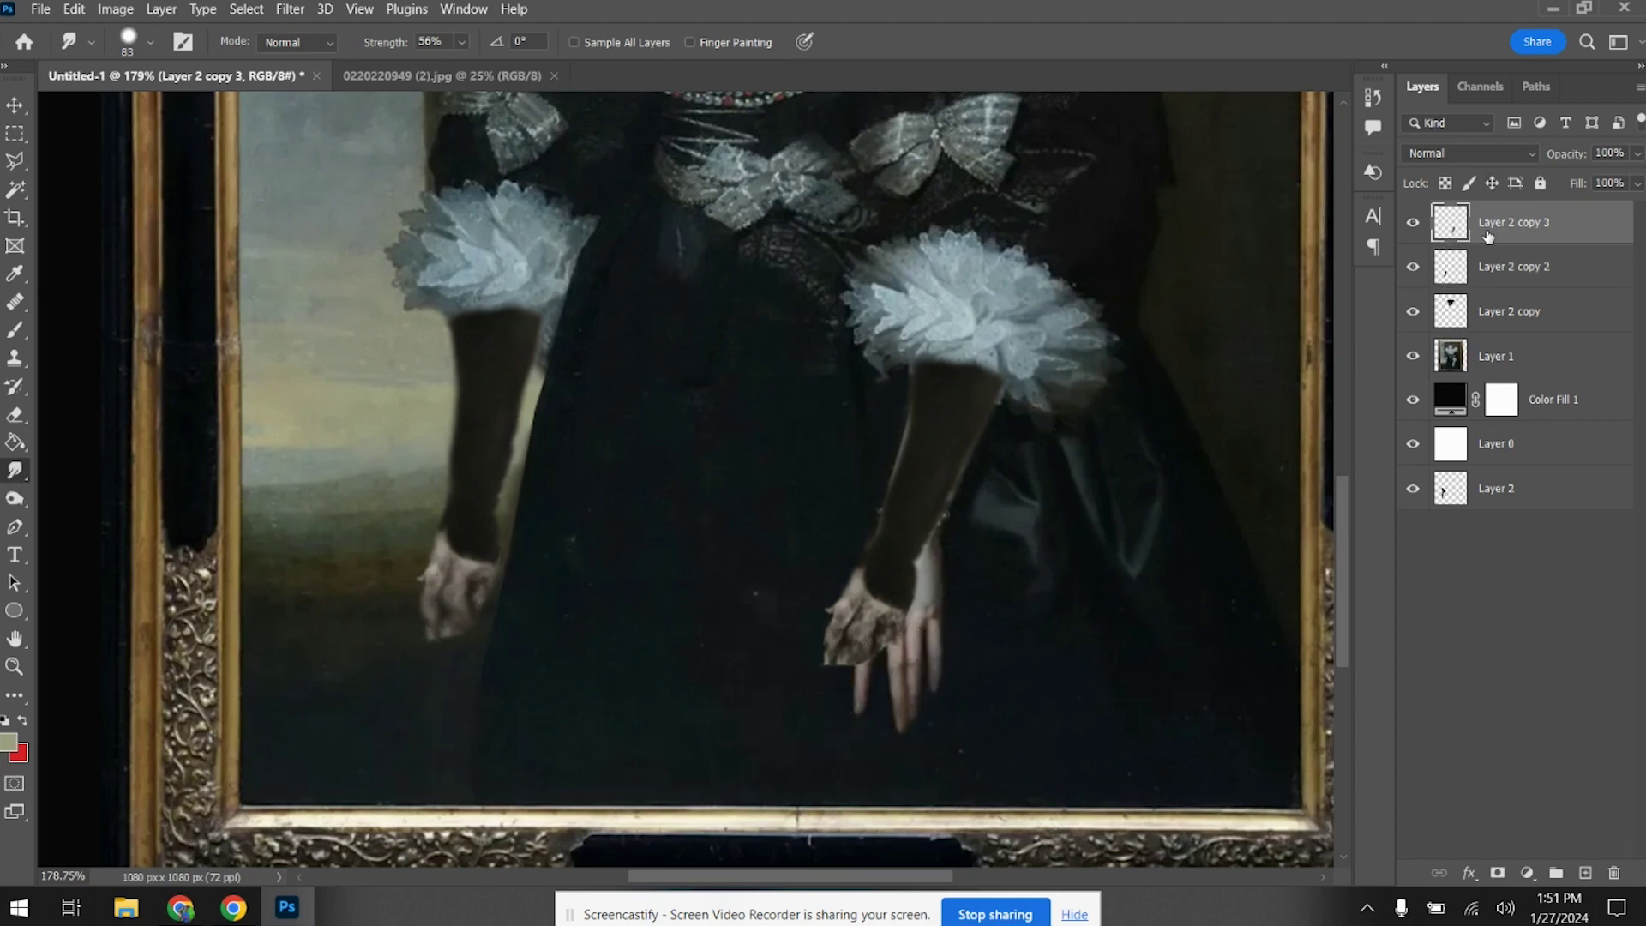
left_click(1415, 224)
left_click(1511, 354)
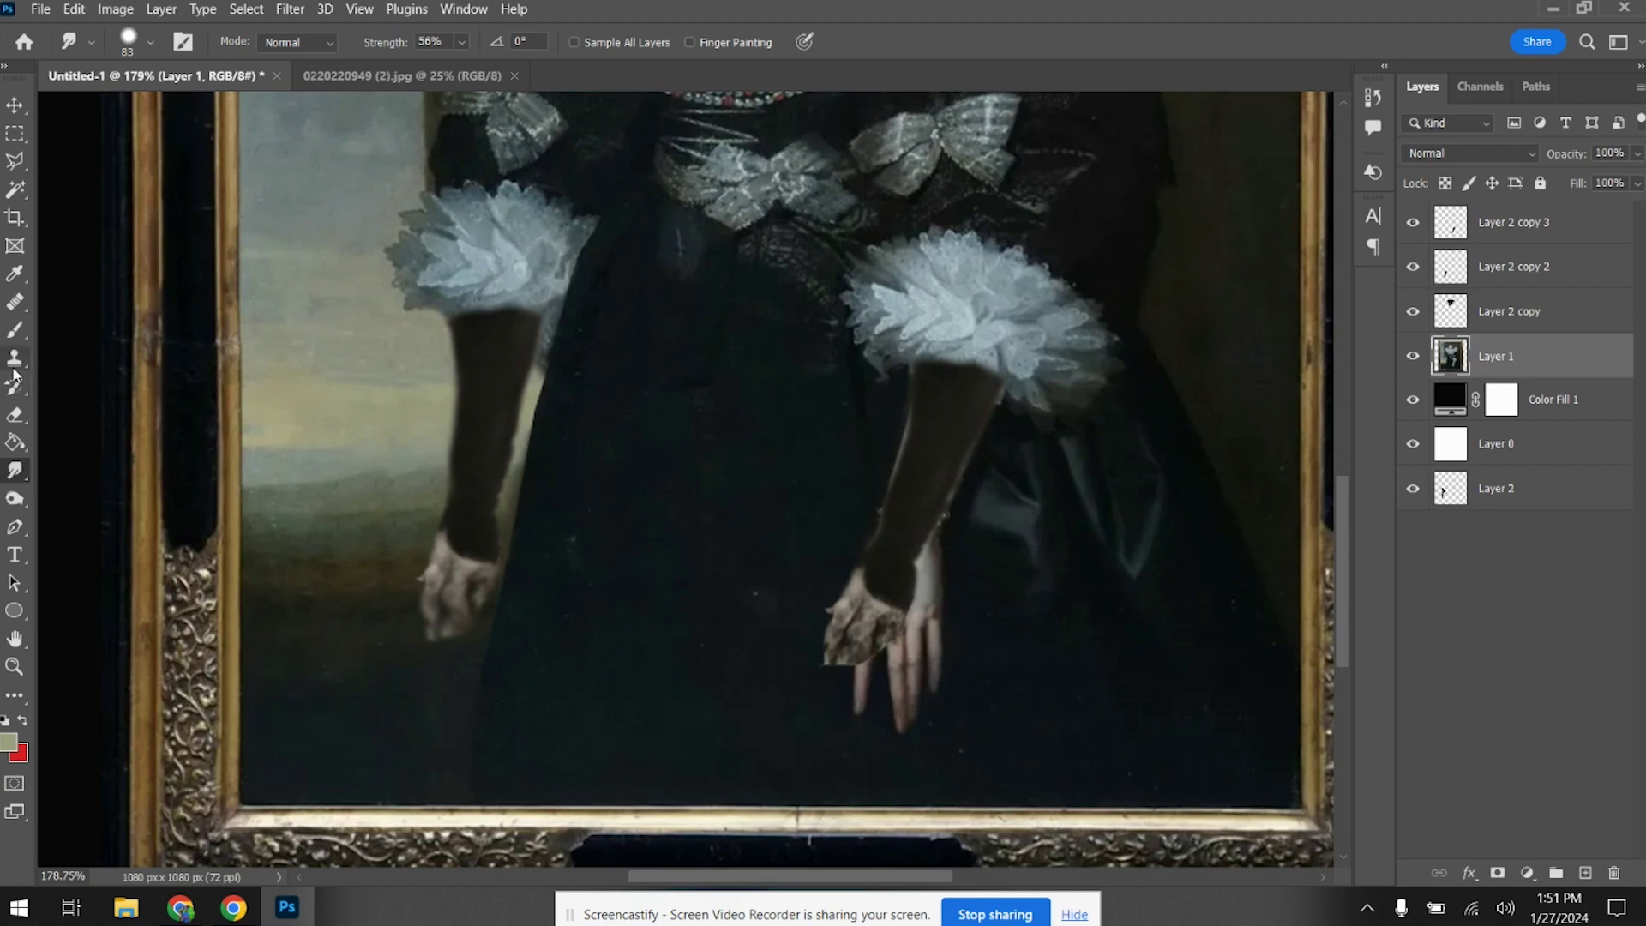
left_click(15, 362)
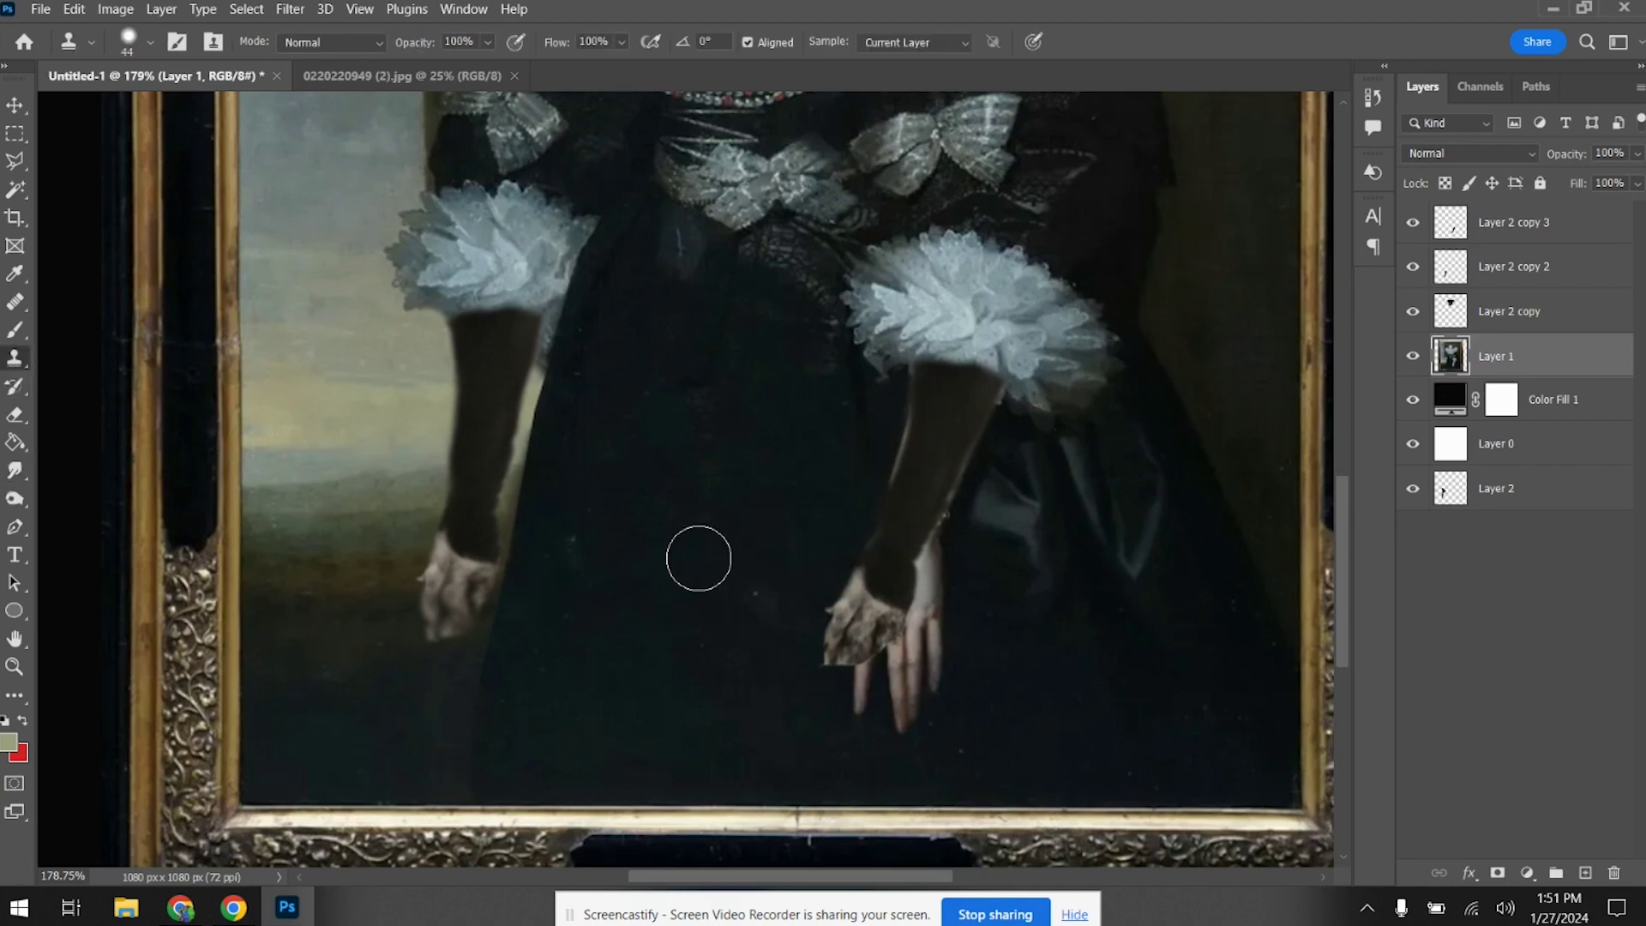
mouse_move(856, 463)
left_mouse_down()
mouse_move(897, 463)
mouse_move(921, 390)
left_mouse_up()
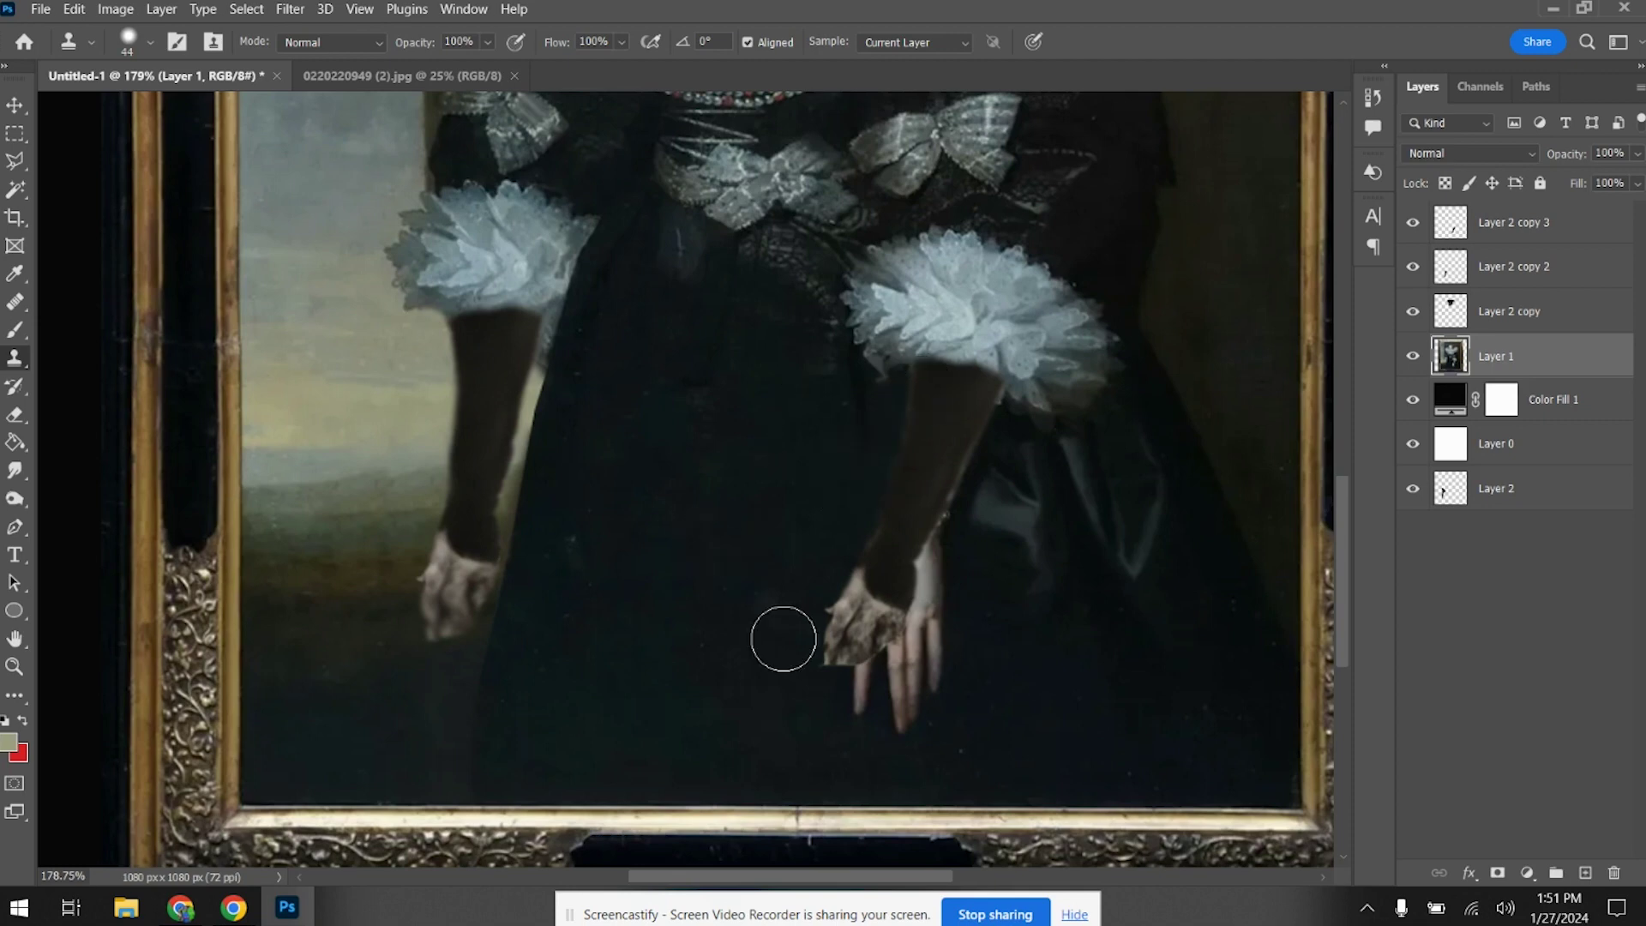
mouse_move(945, 697)
left_mouse_down()
mouse_move(948, 625)
mouse_move(915, 705)
mouse_move(912, 661)
mouse_move(932, 644)
left_mouse_up()
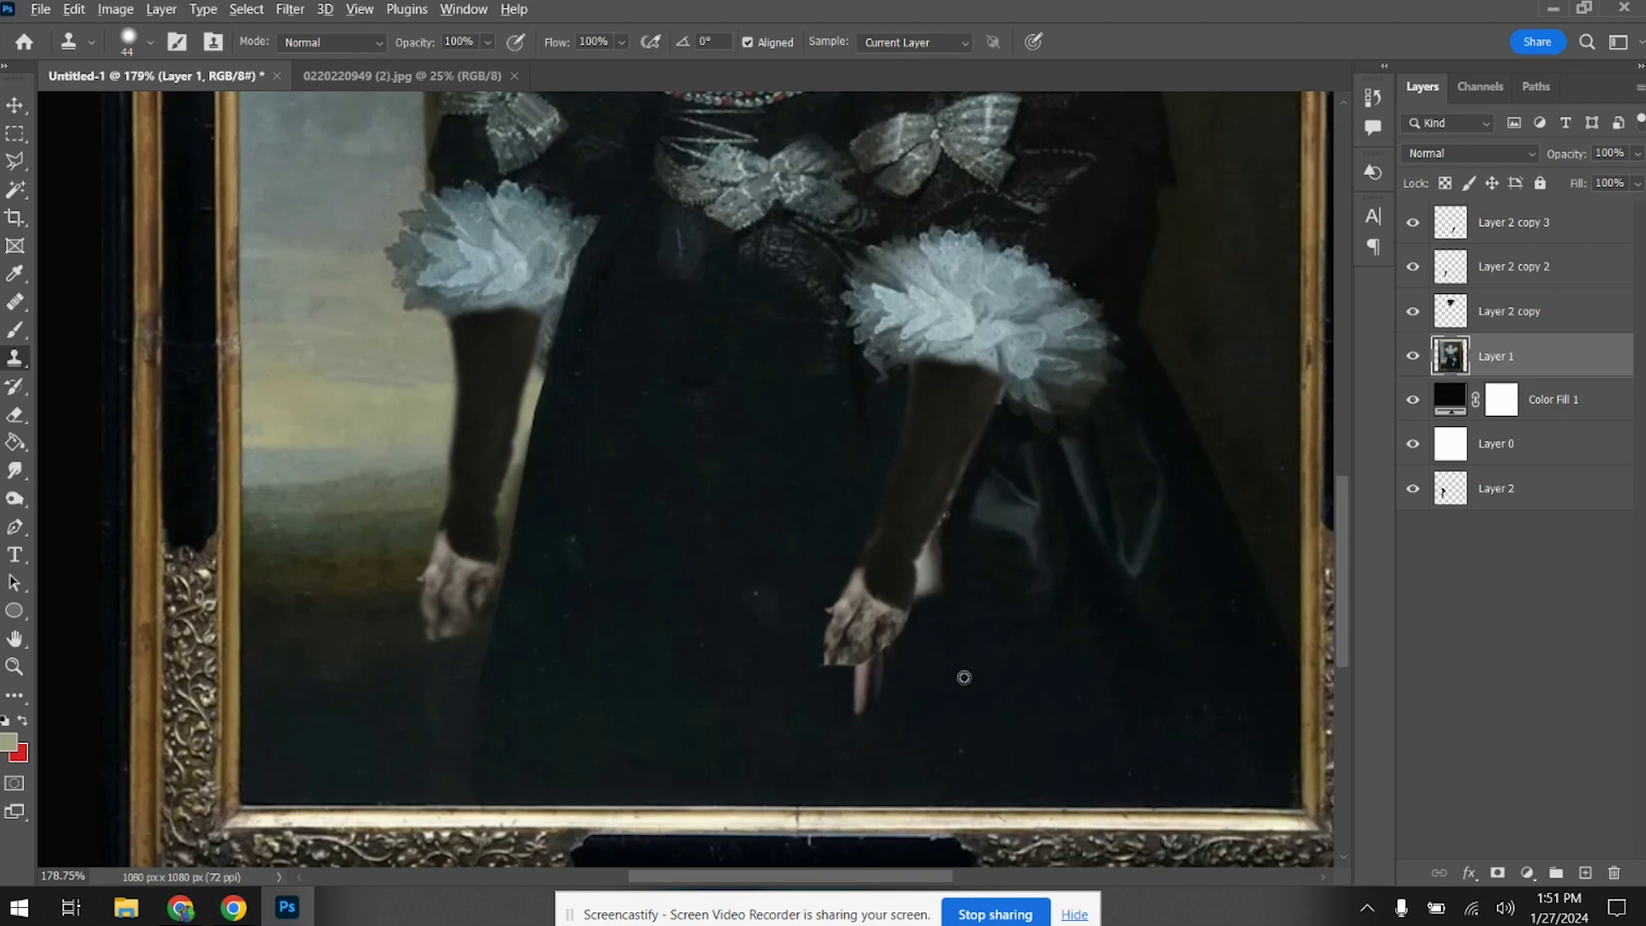
mouse_move(871, 723)
left_mouse_down()
mouse_move(857, 672)
mouse_move(877, 688)
left_mouse_up()
left_click(900, 673, "alt")
mouse_move(939, 584)
left_mouse_down()
mouse_move(940, 535)
mouse_move(944, 558)
left_mouse_up()
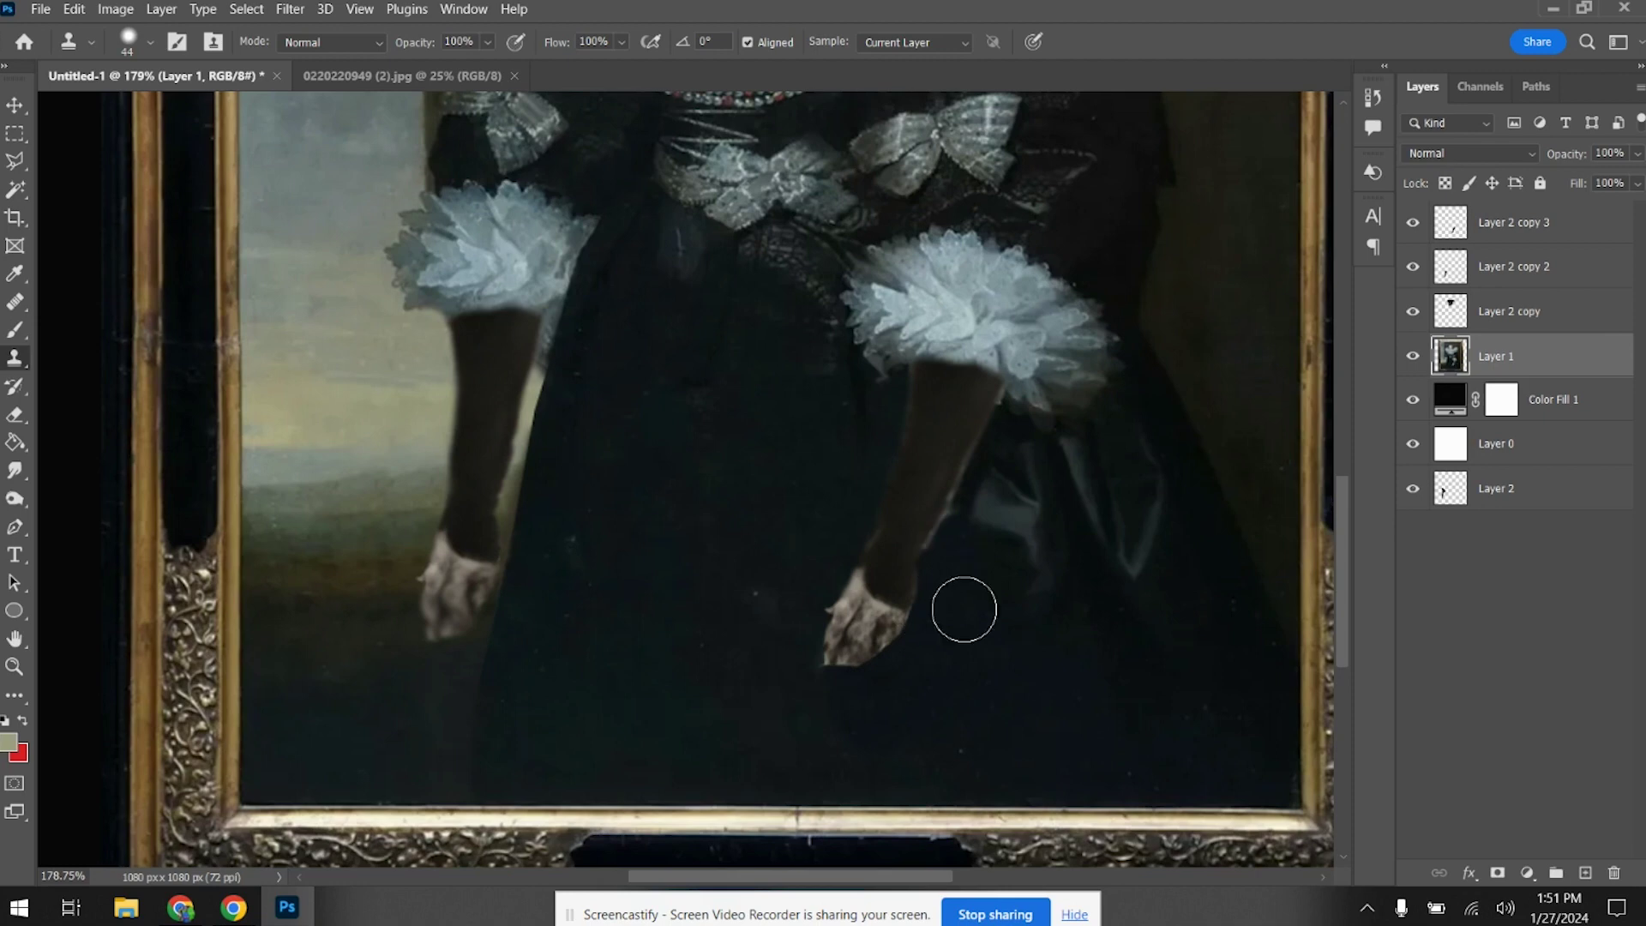
Clone dark dress fabric along the edges of the second leg to remove remaining traces of the forearm
left_click(812, 479, "alt")
mouse_move(911, 496)
left_mouse_down()
mouse_move(963, 452)
mouse_move(978, 412)
mouse_move(967, 424)
left_mouse_up()
left_click(527, 596)
Merge Layer 2 copy 3 and Layer 2 copy 2 down into the dog head's Layer 2 copy
scroll(546, 515, "down", 5)
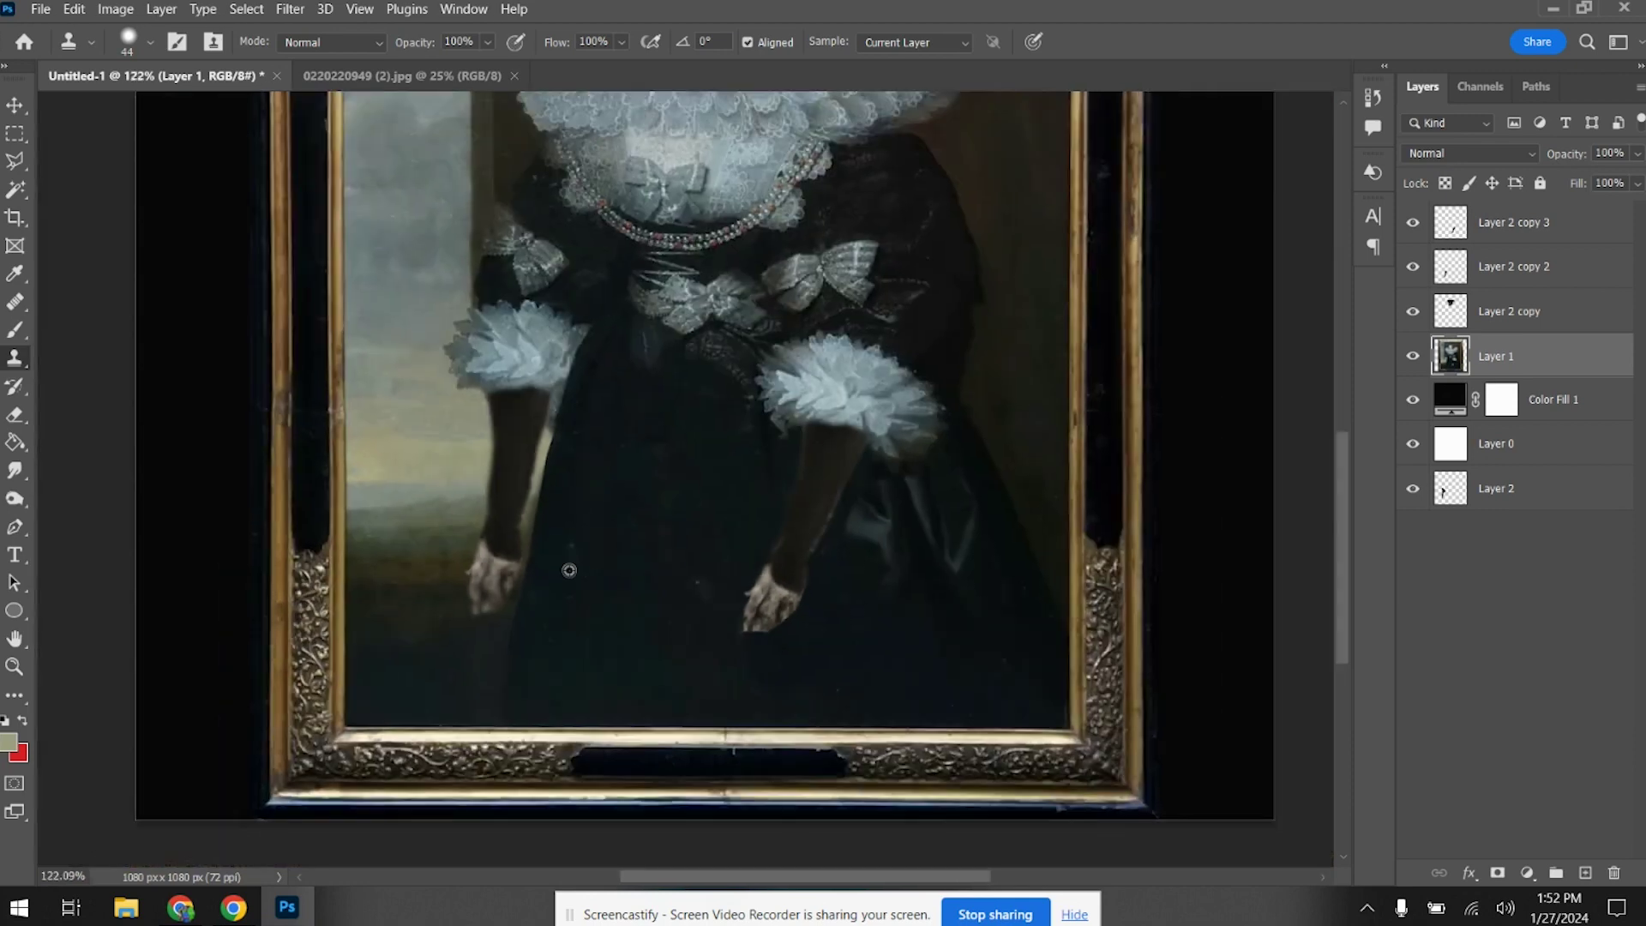
scroll(562, 643, "up", 1)
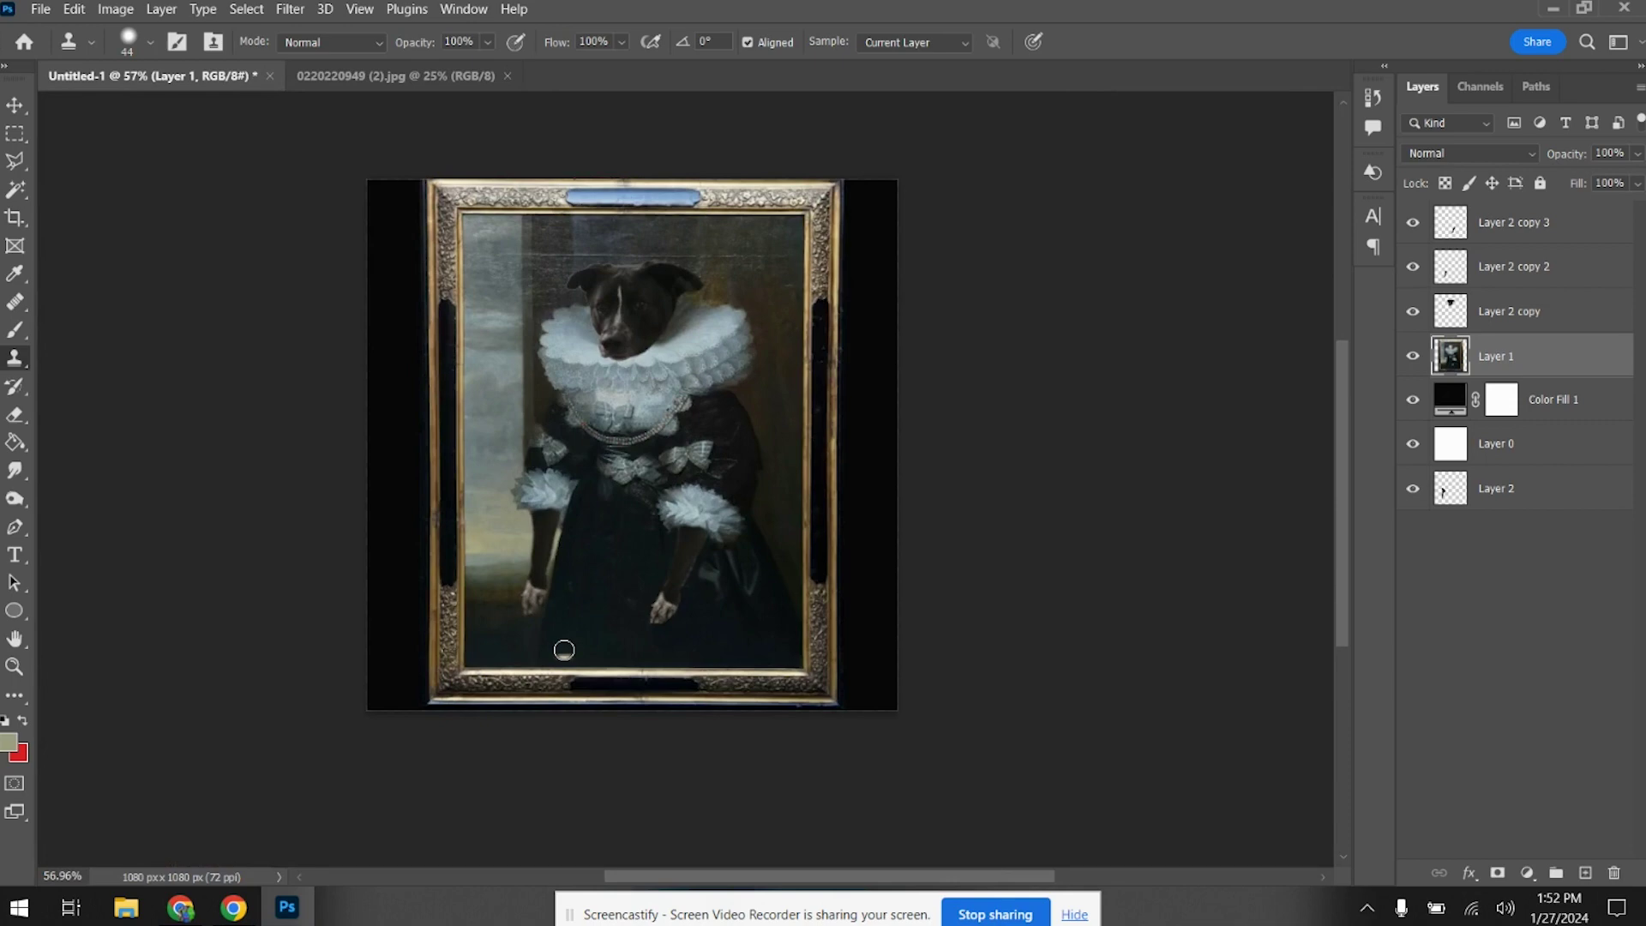
left_click(1587, 222)
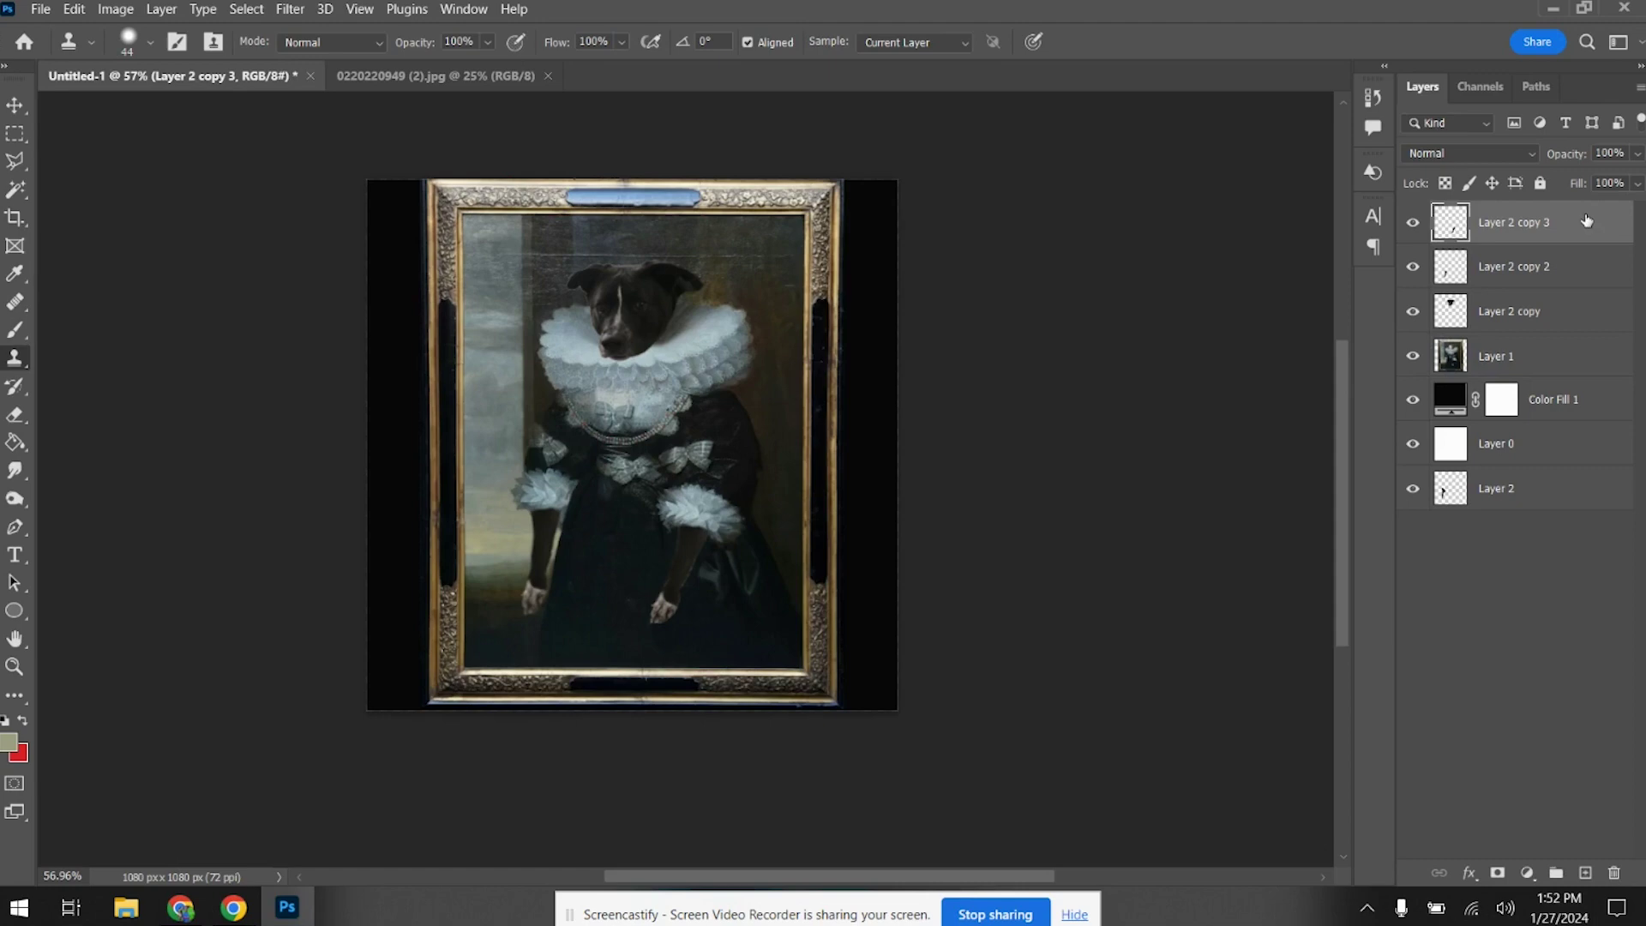
key("ctrl+e")
key("ctrl+e")
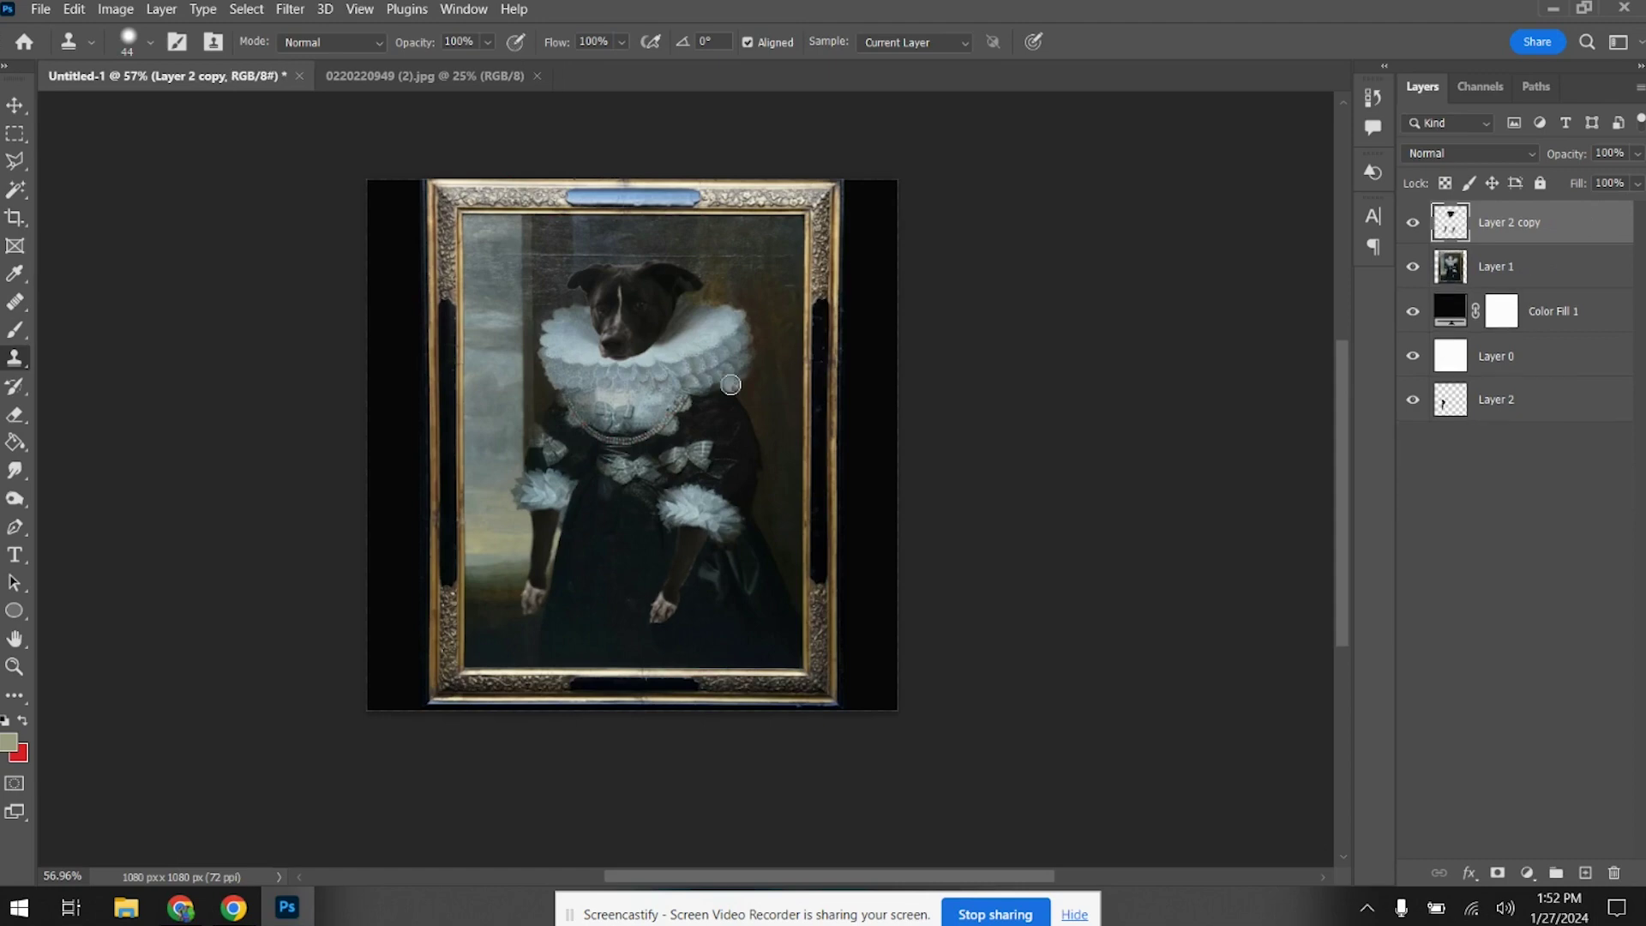
scroll(670, 436, "up", 3)
scroll(669, 437, "down", 1)
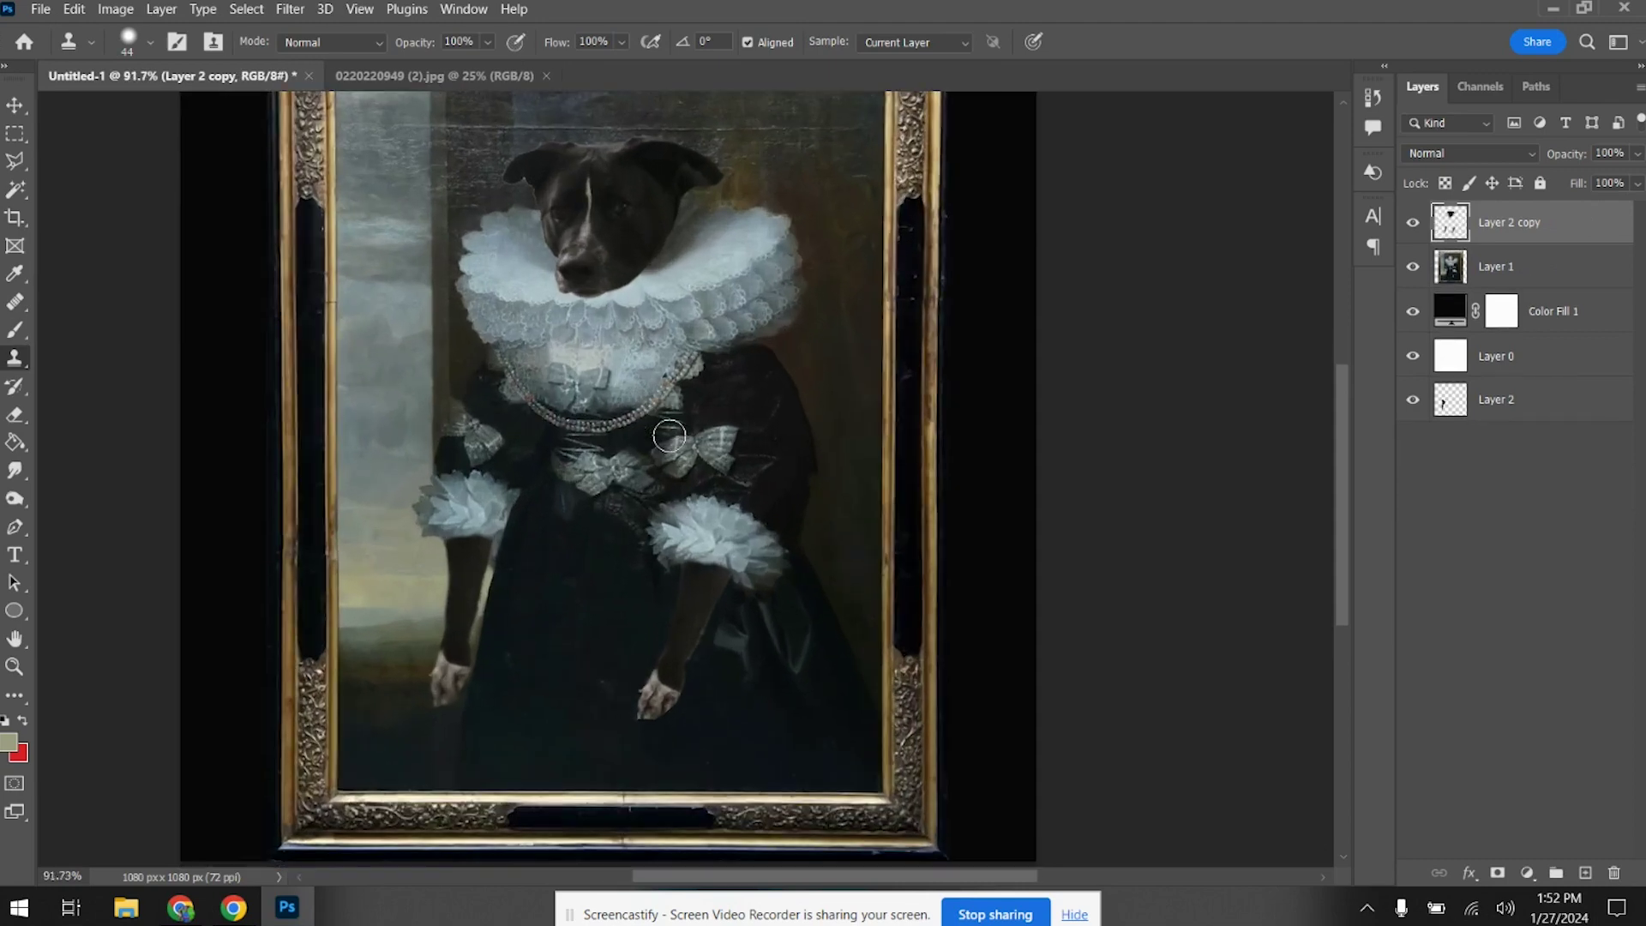
scroll(670, 437, "up", 2)
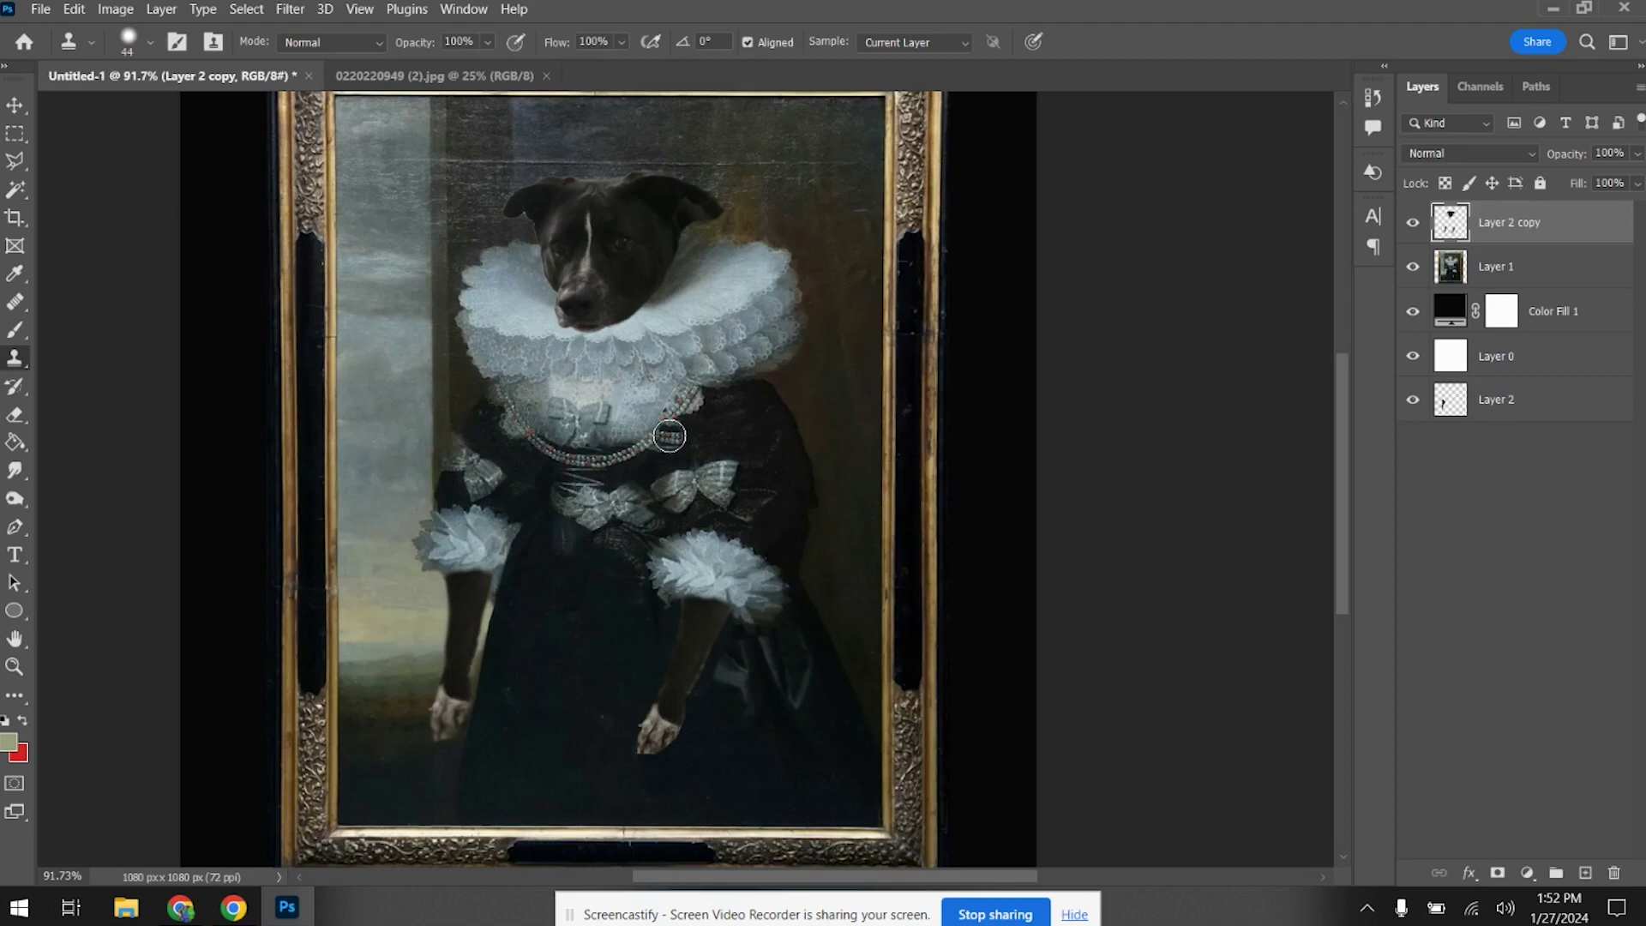
left_click(247, 10)
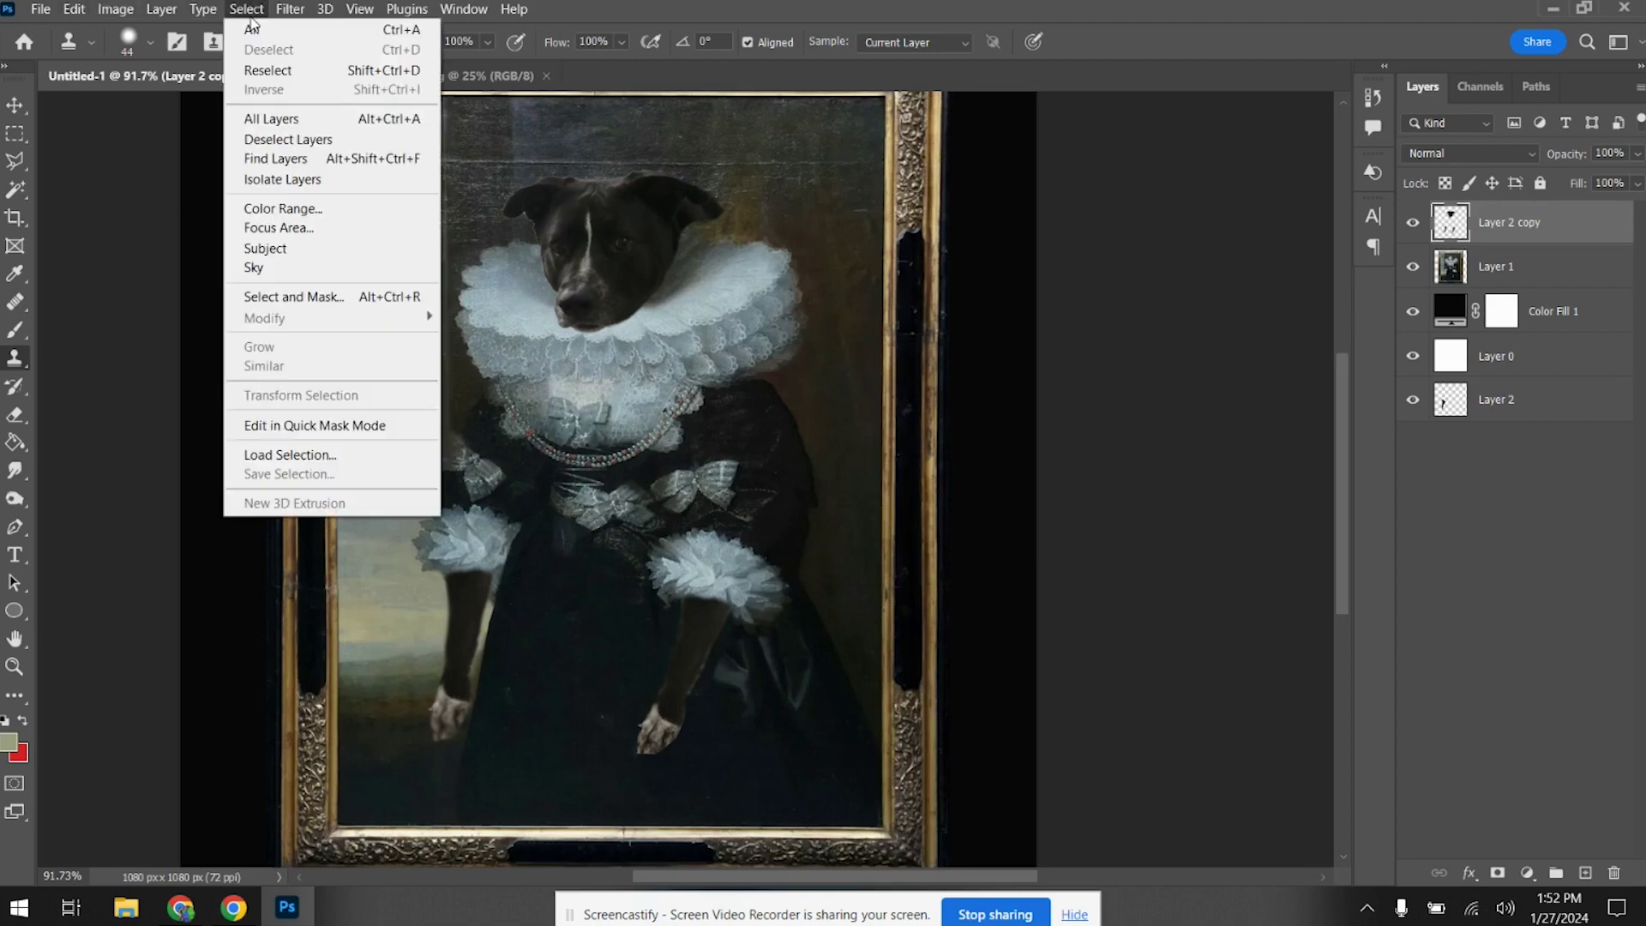
mouse_move(294, 17)
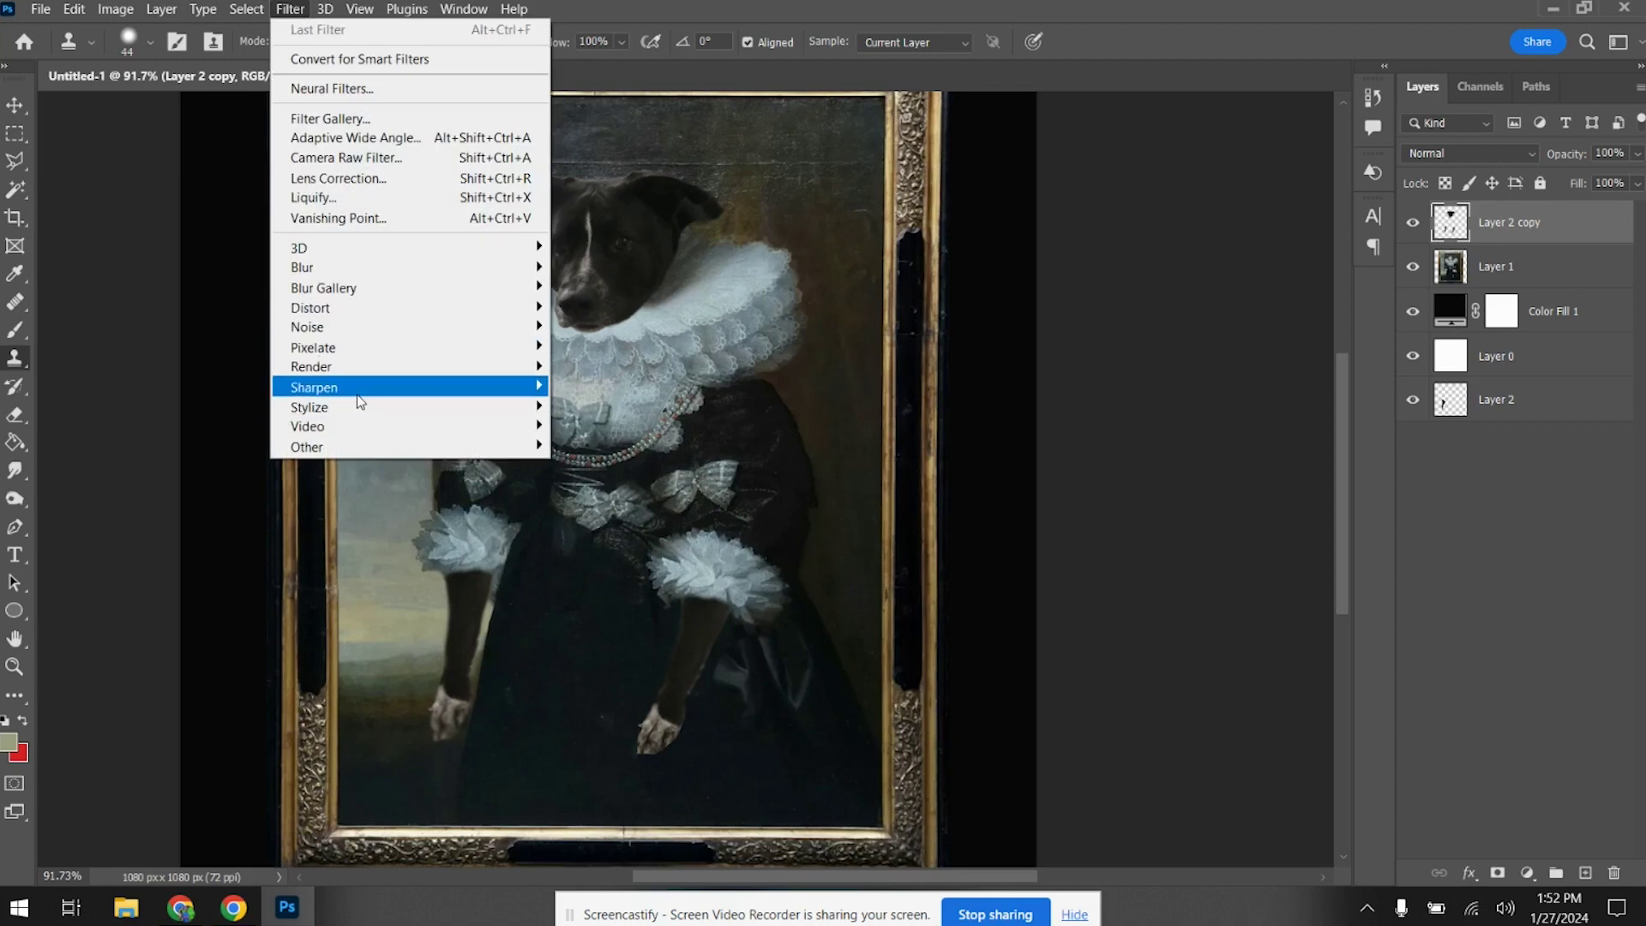
mouse_move(530, 448)
left_click(594, 485)
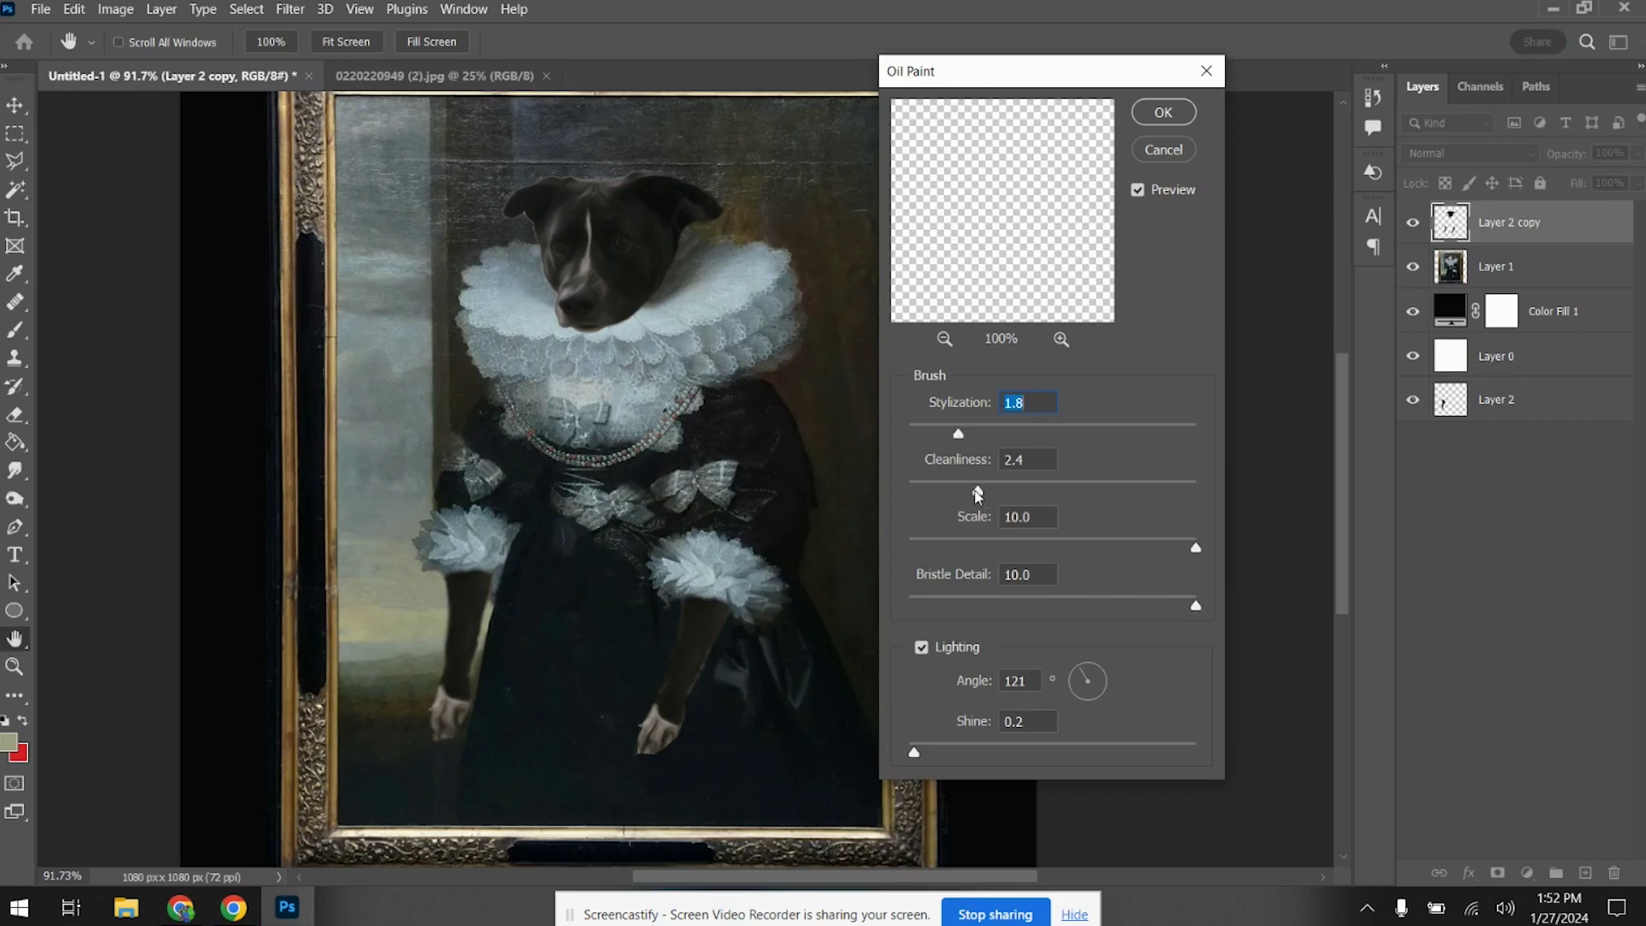
left_click(958, 491)
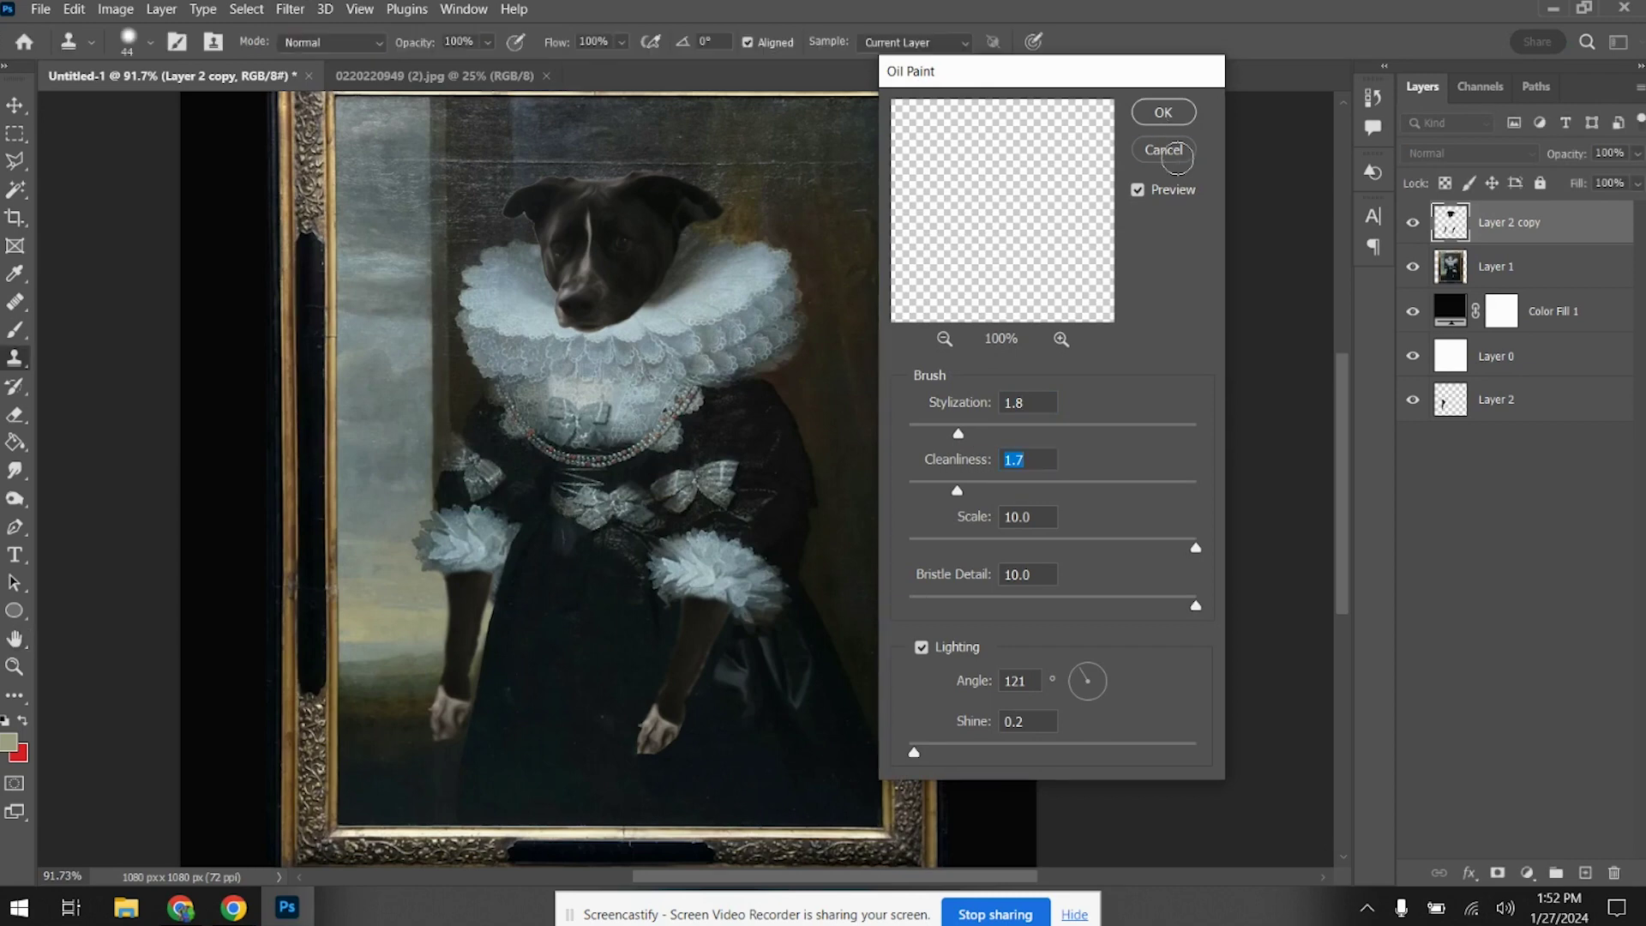
key("Return")
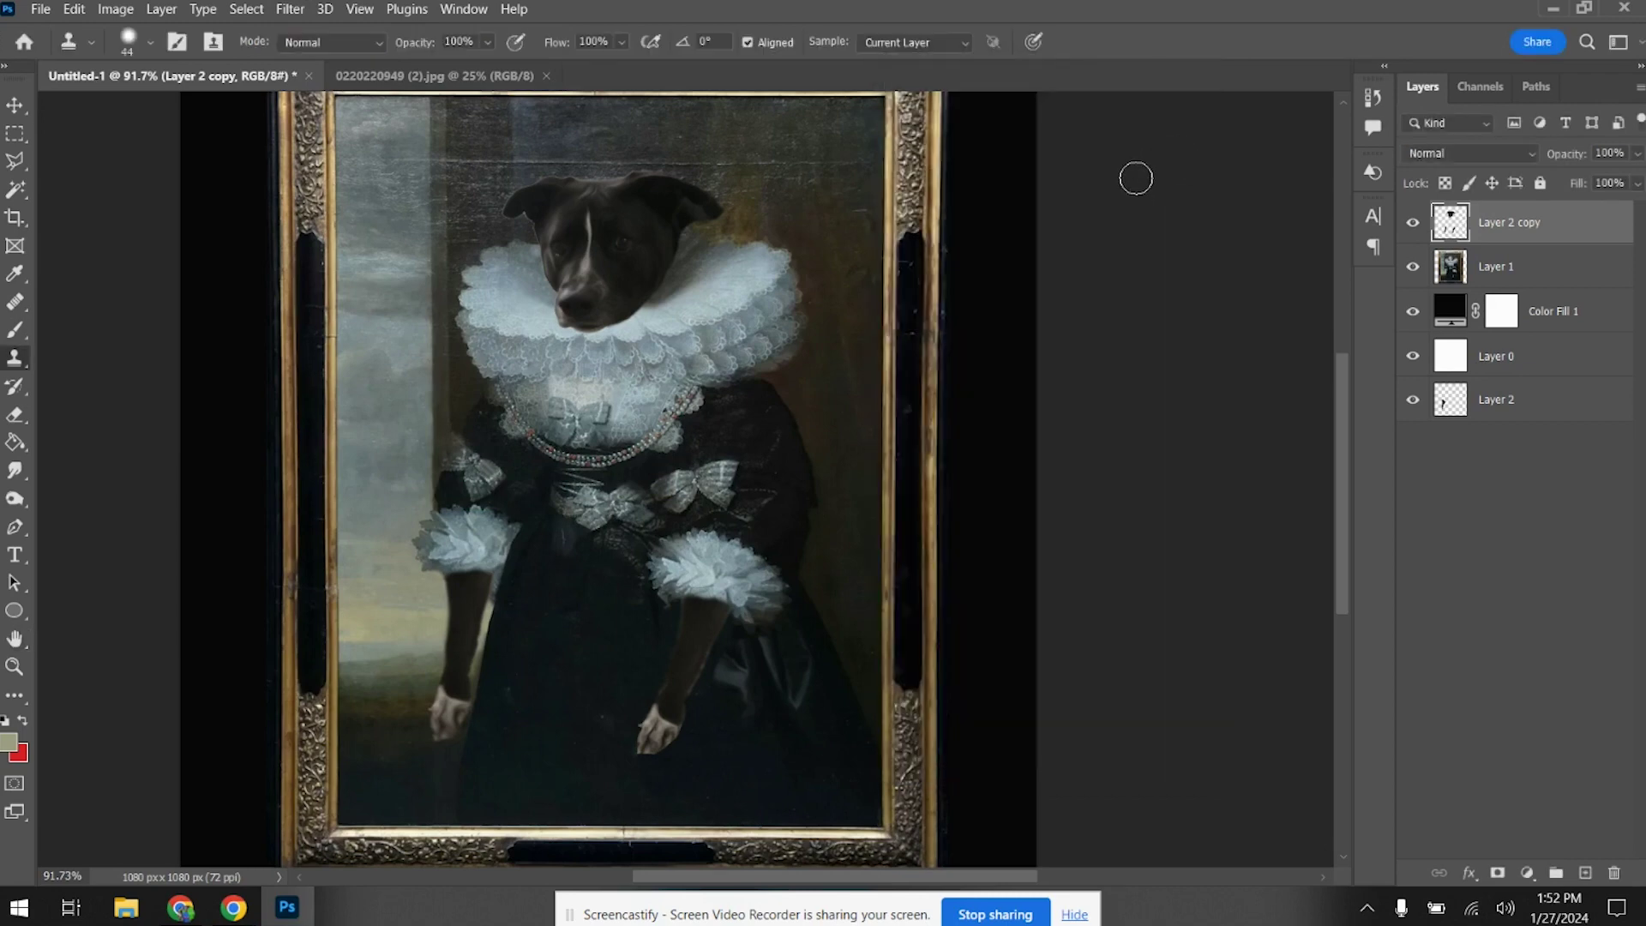
Merge the dog's Layer 2 copy down into the painting's Layer 1 and delete the leftover Layer 2
key("Delete")
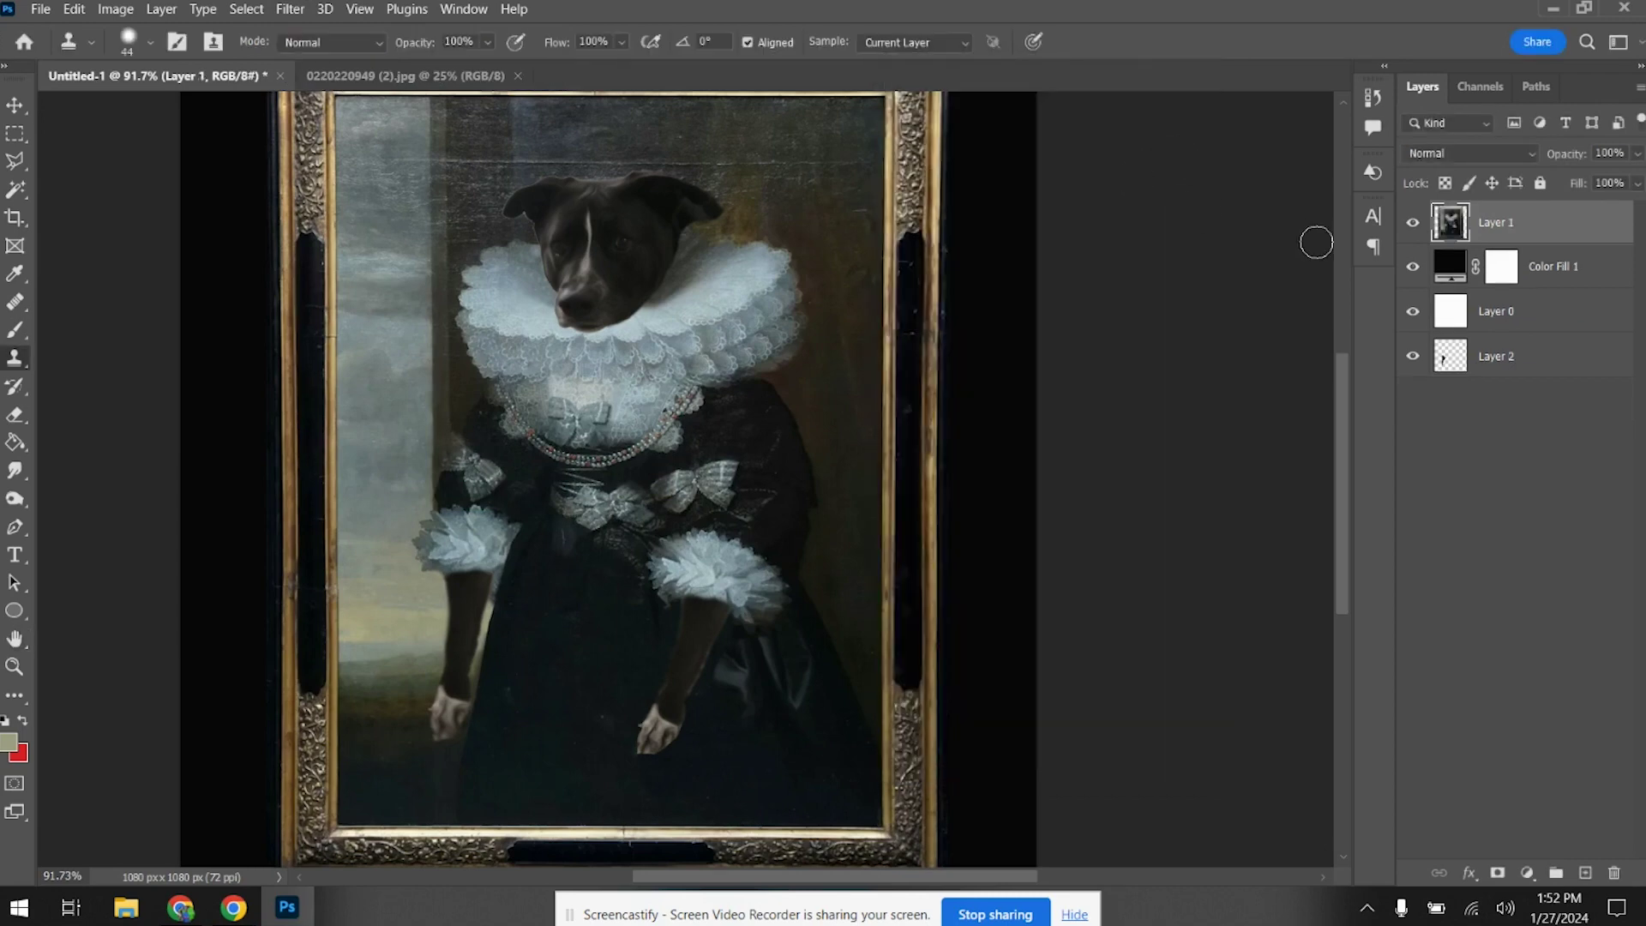
left_click_drag(1548, 366, 1615, 872)
Merge the Color Fill 1 layer down into Layer 0 and duplicate Layer 1
left_click(1608, 276)
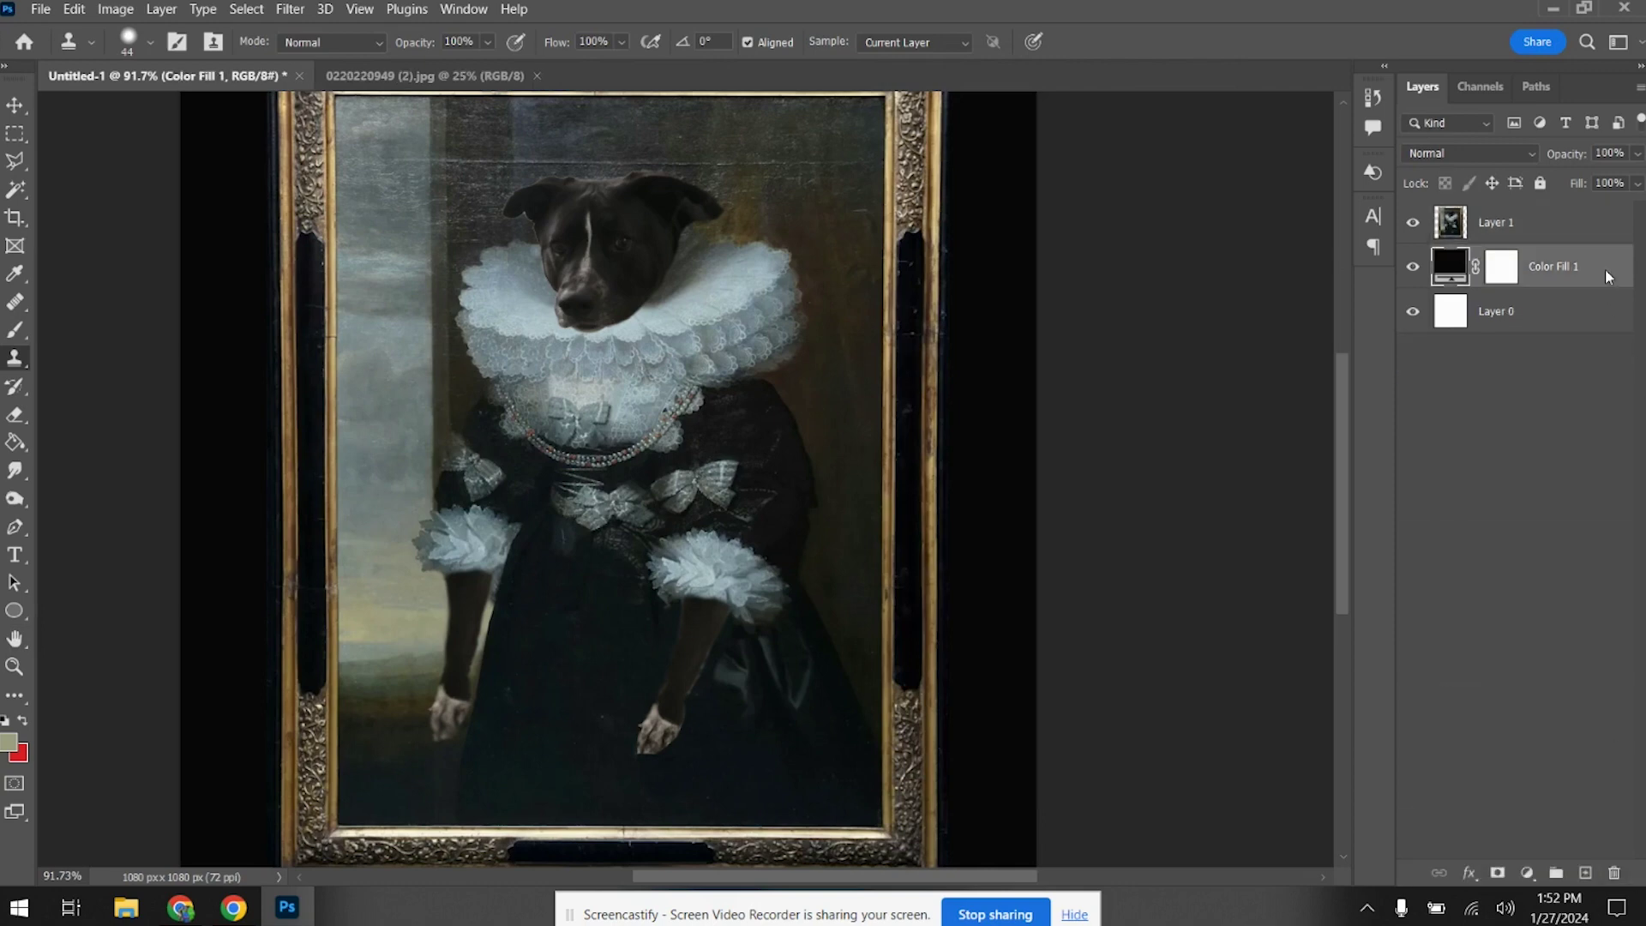
key("ctrl+e")
left_click_drag(1535, 235, 1588, 868)
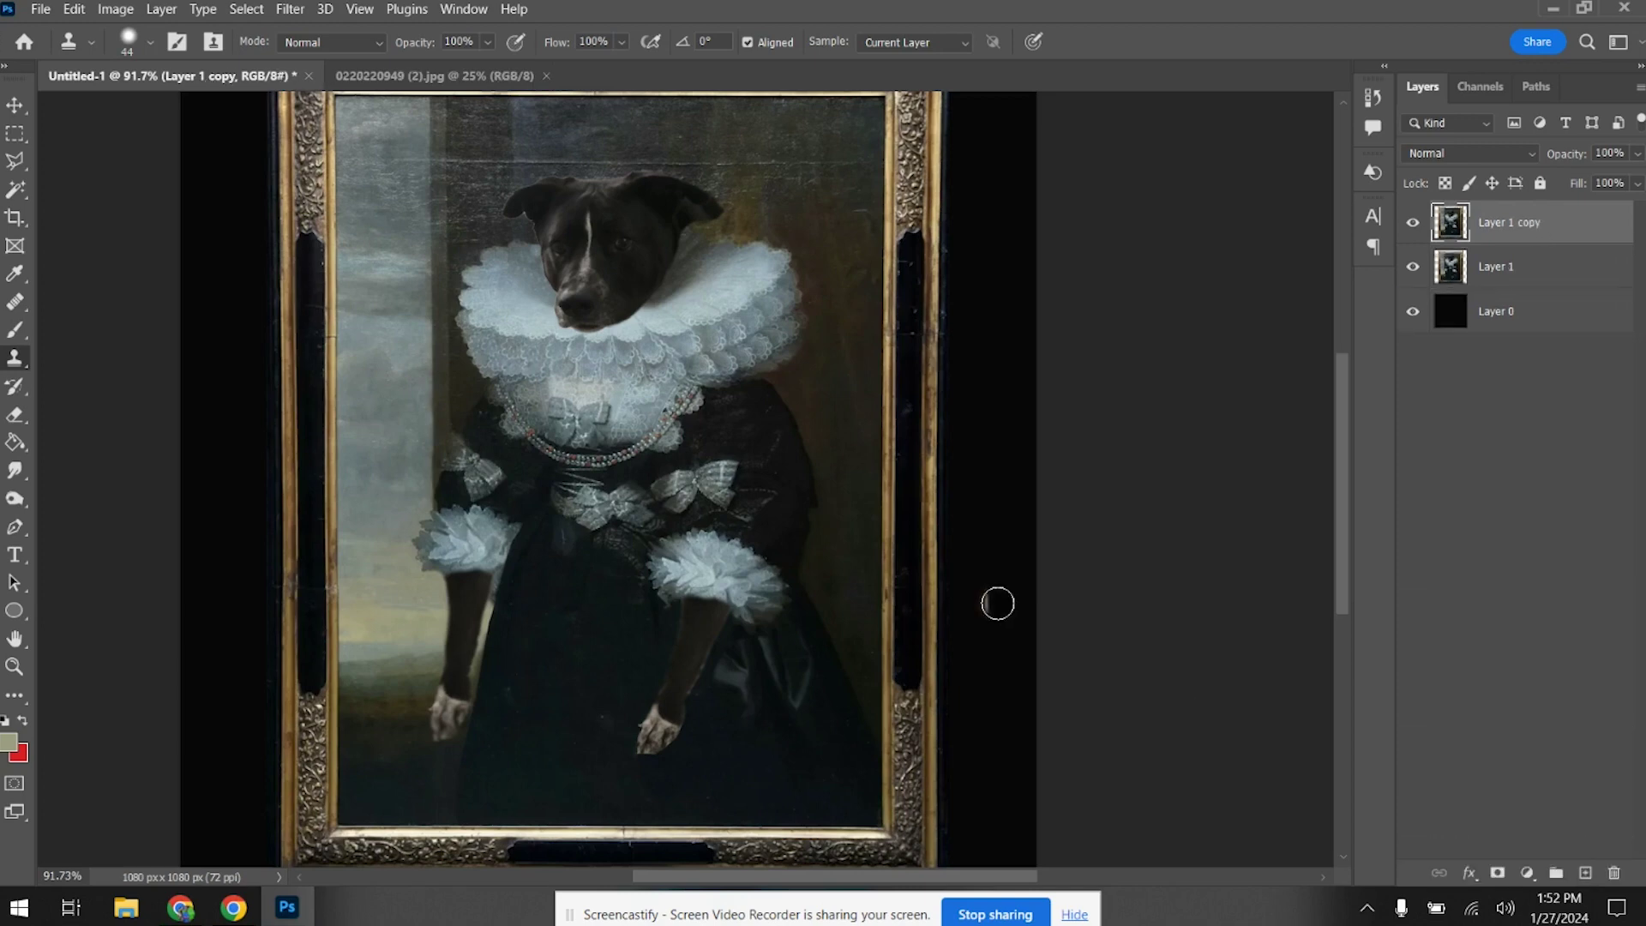
Sharpen Layer 1 copy with Unsharp Mask at 150% amount, 3.0 pixels radius and threshold 0, comparing the preview on the dog's head
scroll(701, 328, "up", 3)
scroll(554, 343, "down", 4)
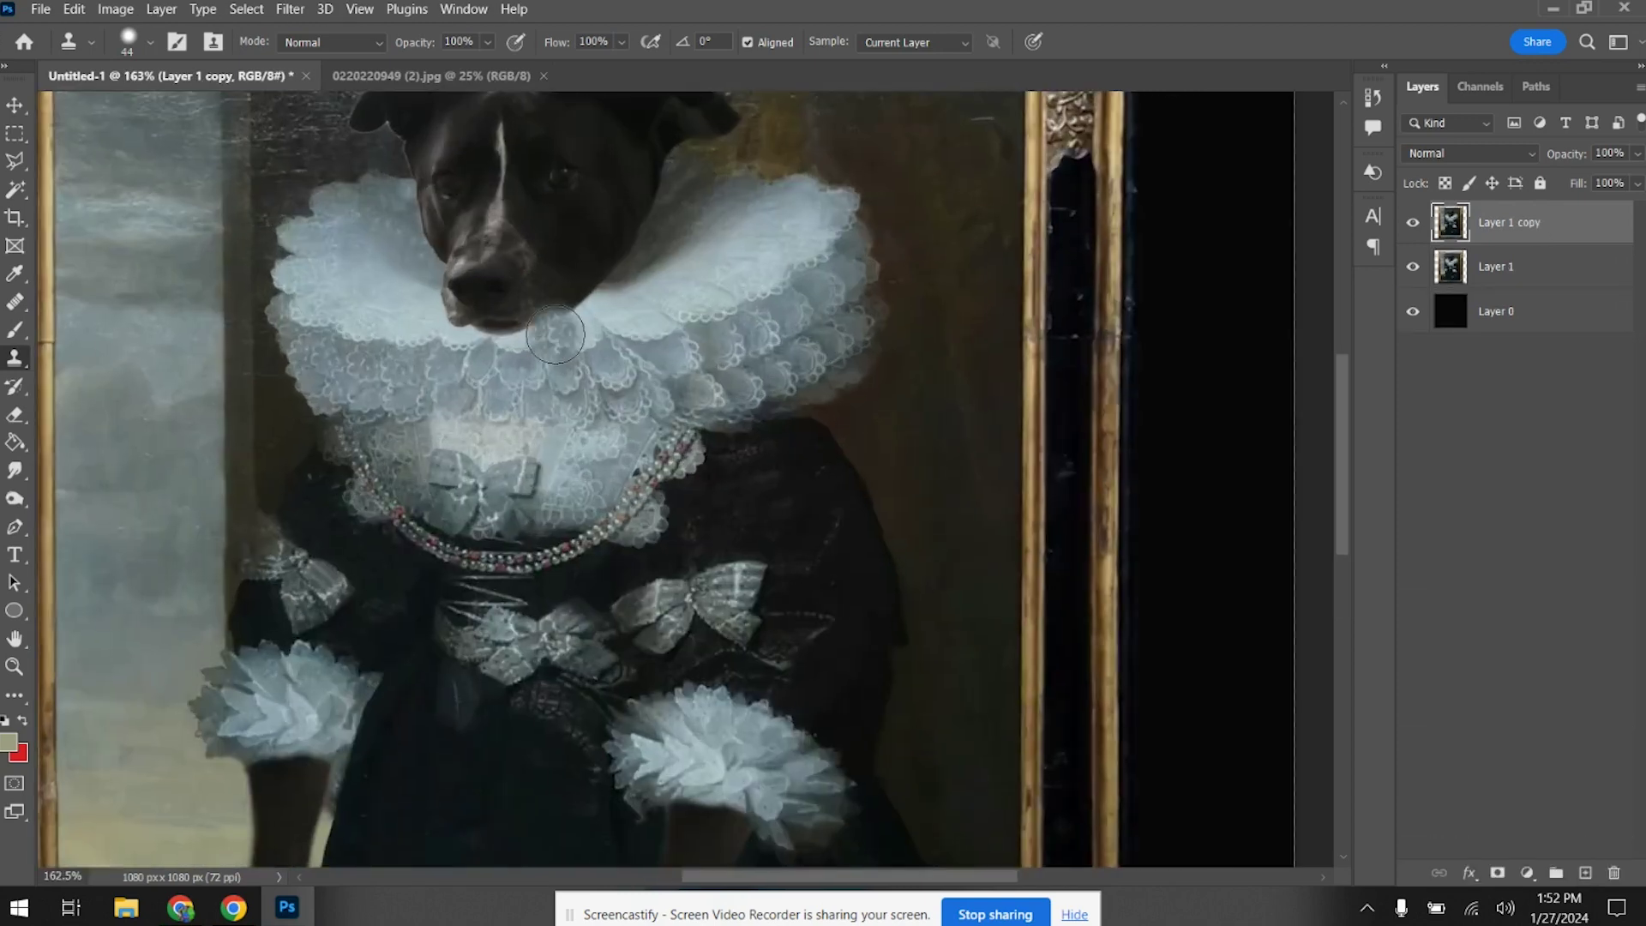
scroll(555, 373, "up", 2)
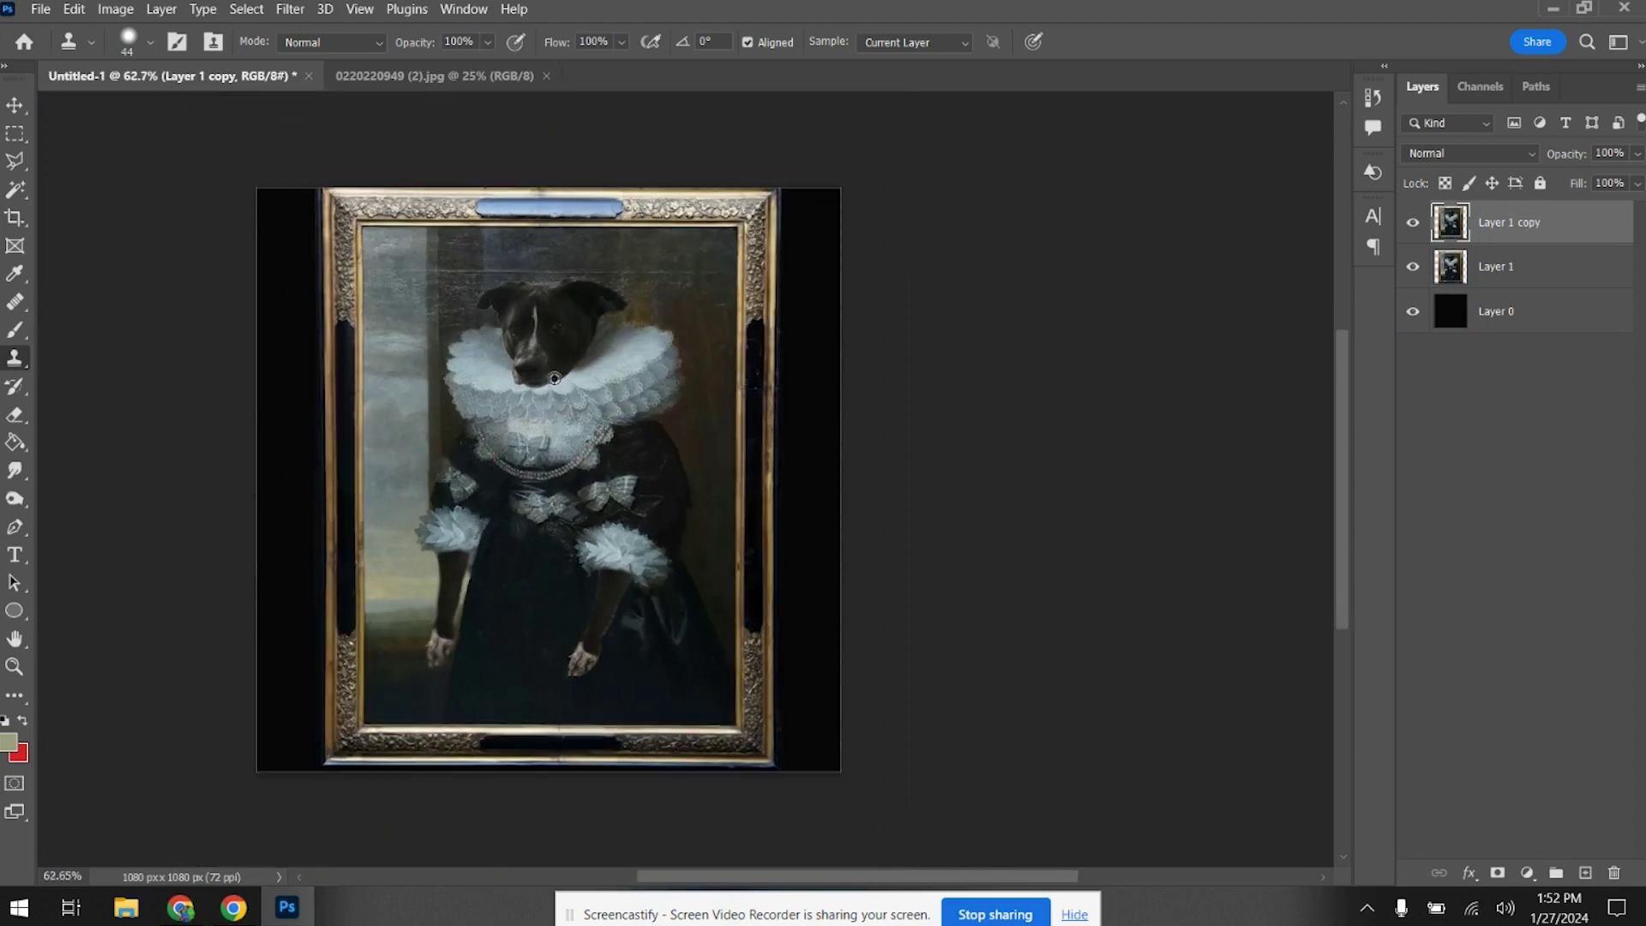
scroll(527, 417, "down", 2)
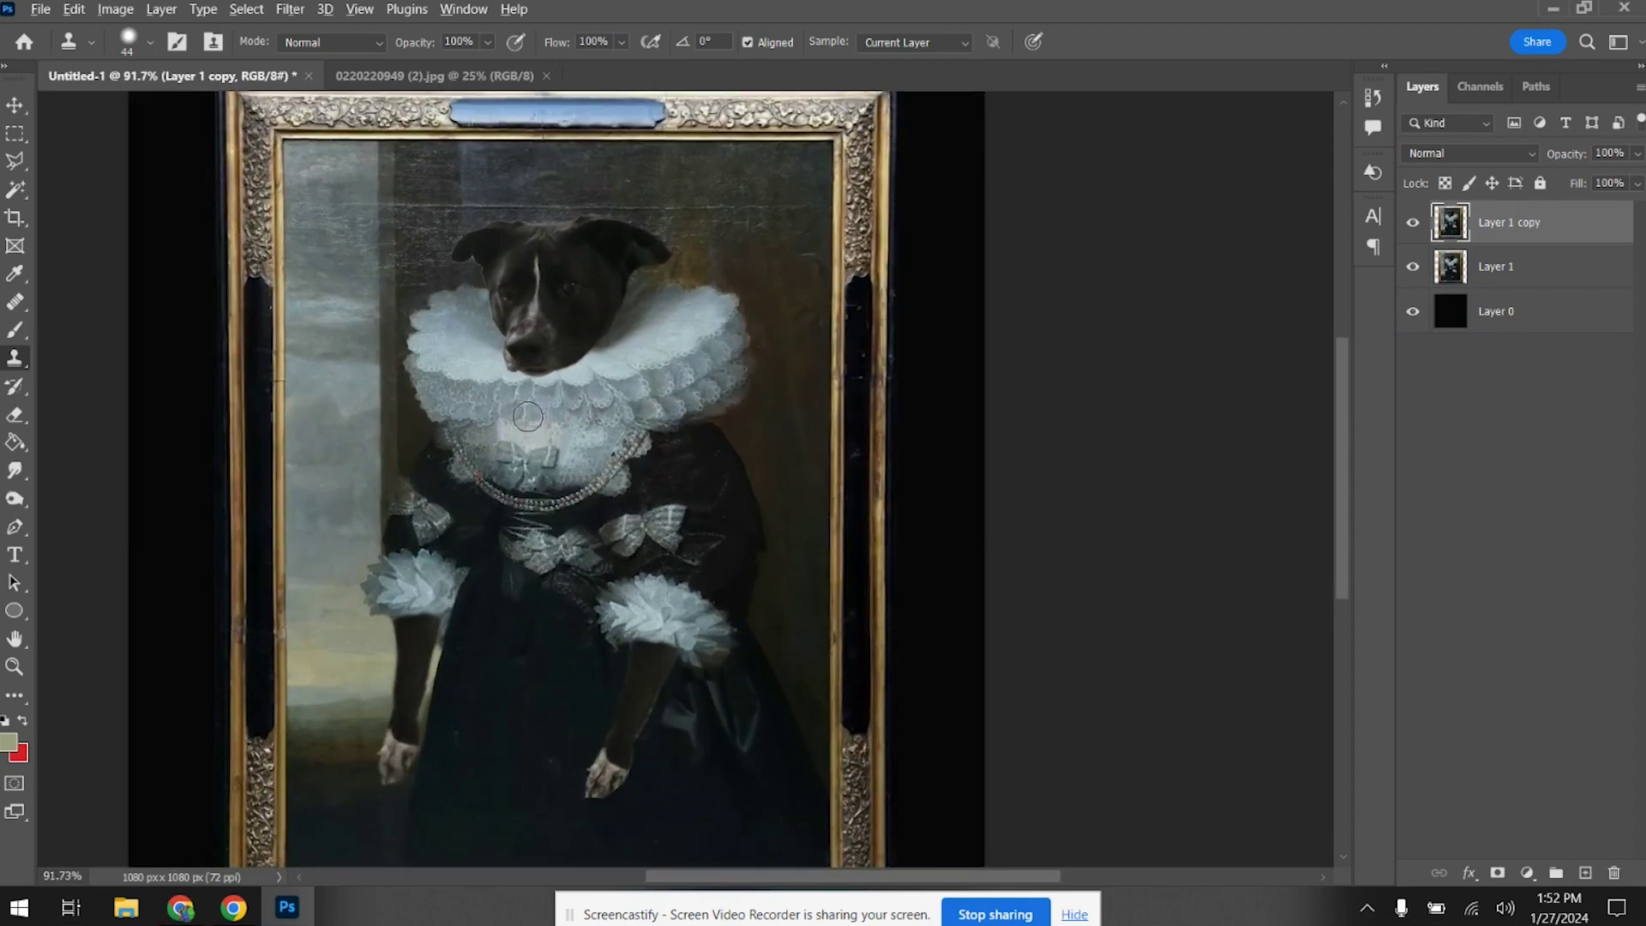
left_click(290, 9)
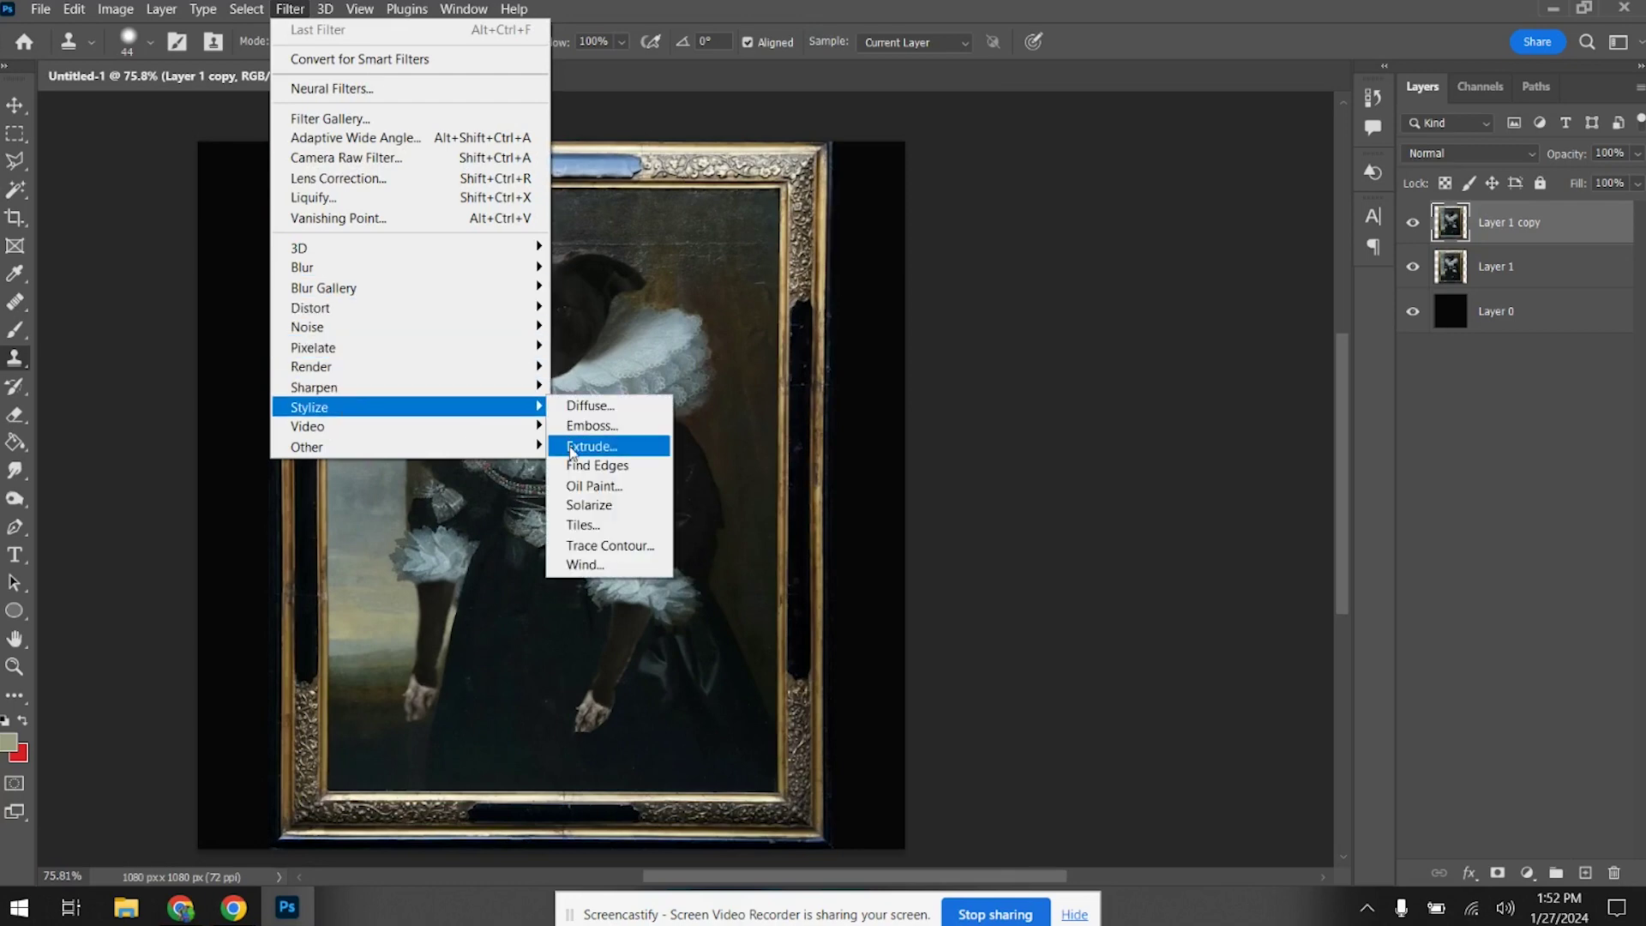
mouse_move(536, 387)
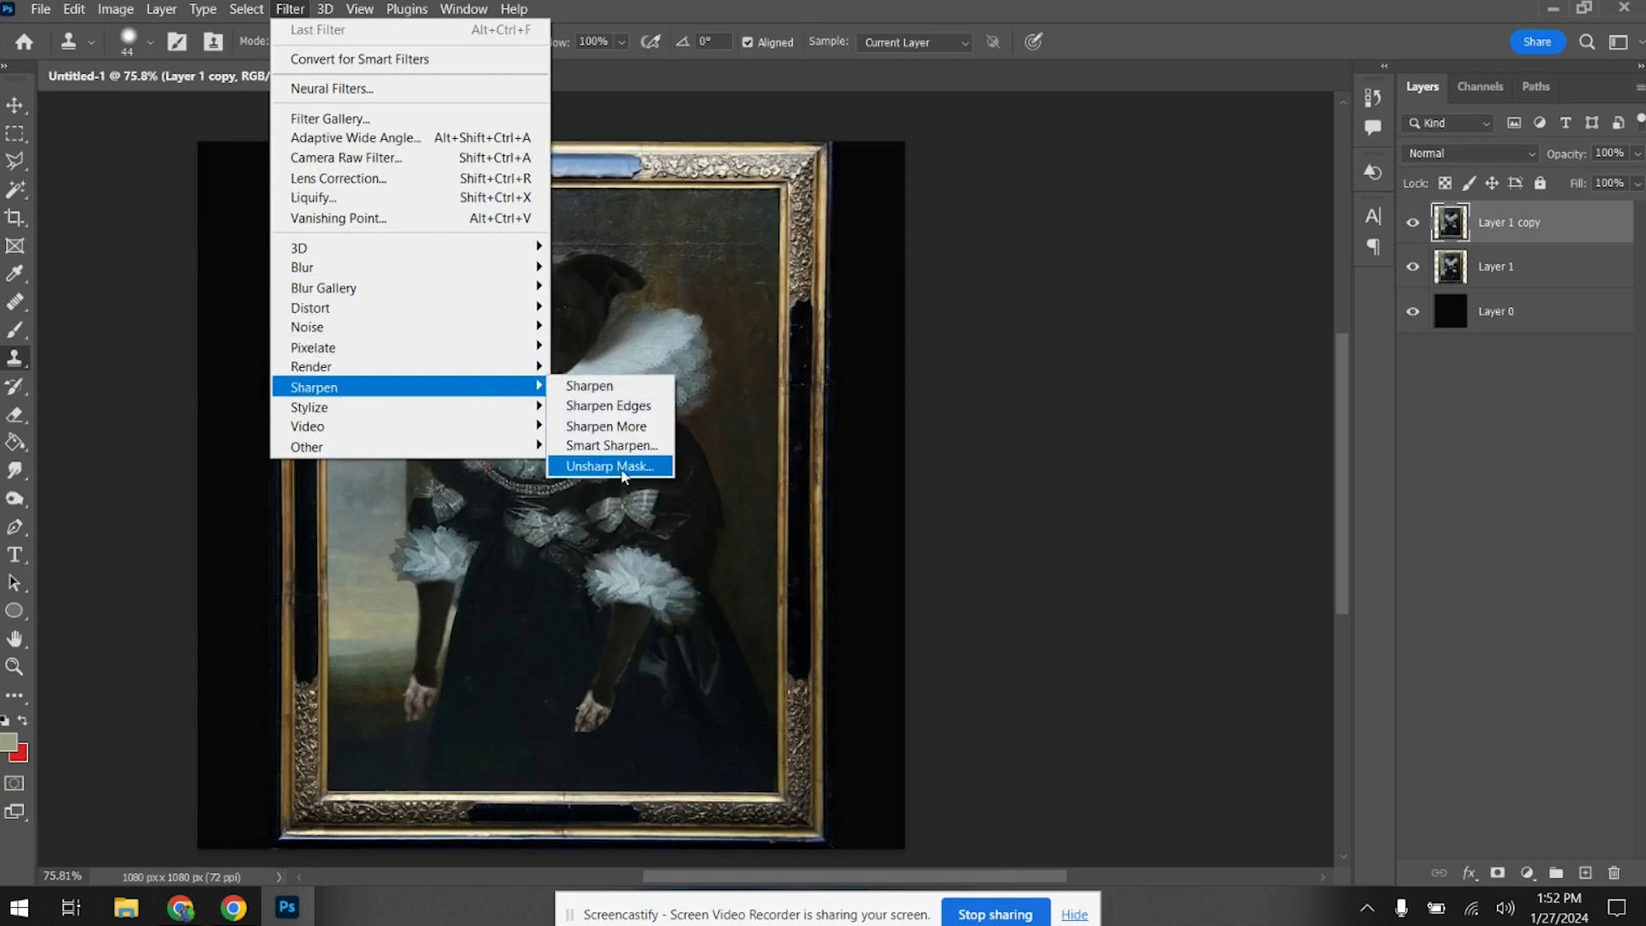
left_click(619, 467)
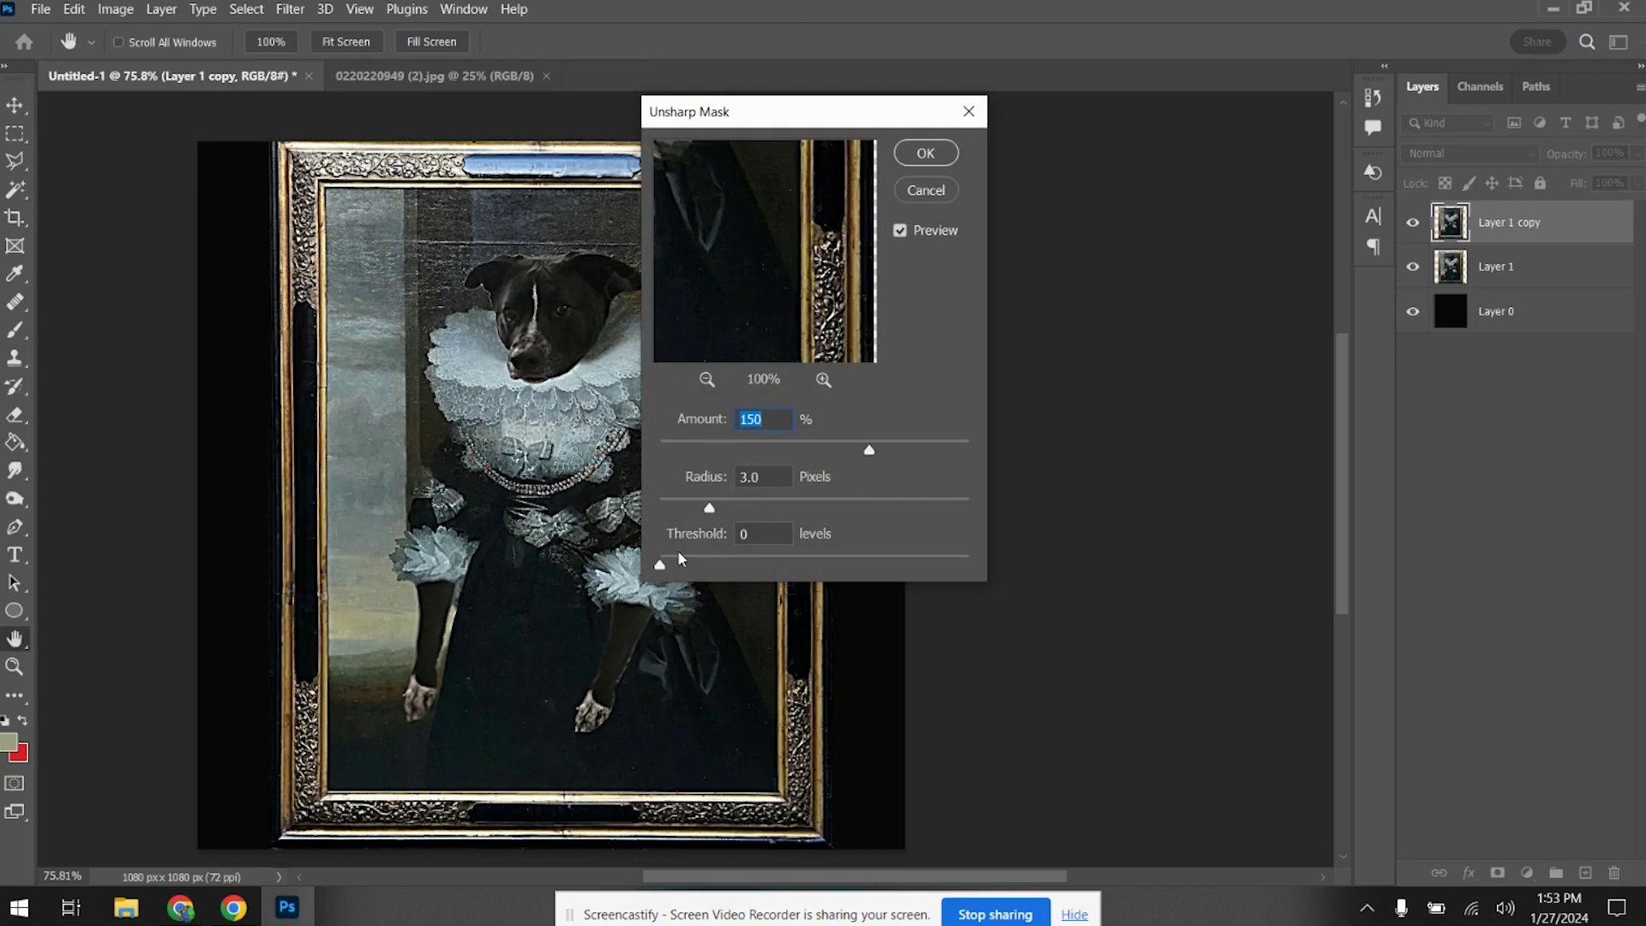
left_click_drag(778, 183, 1088, 618)
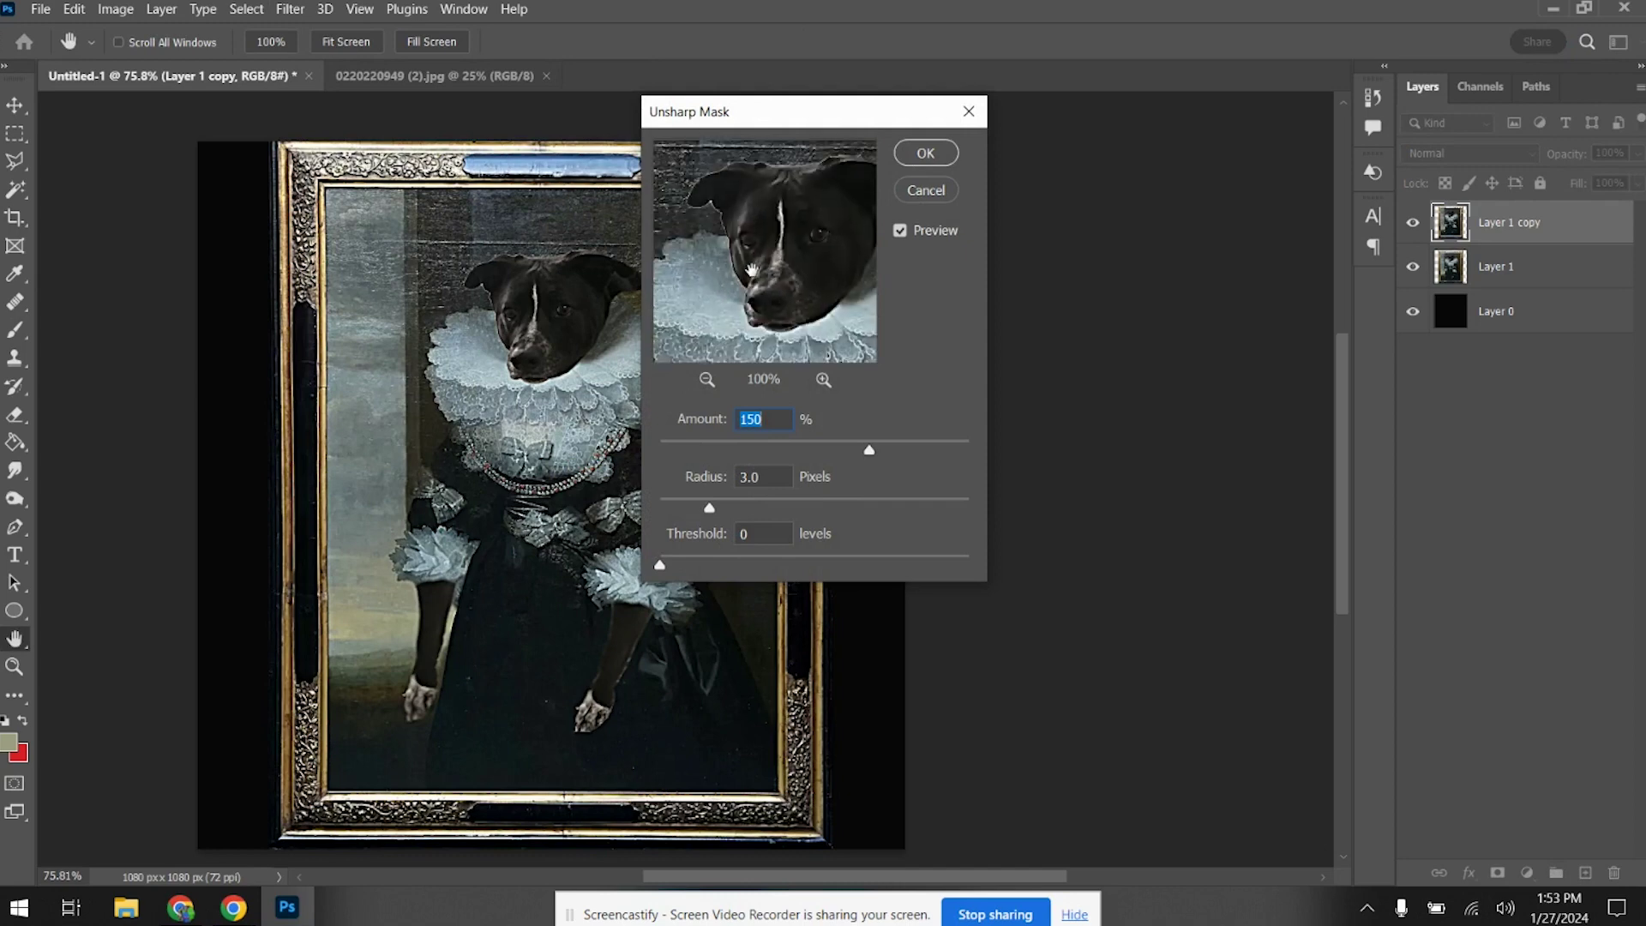
left_click(900, 231)
left_click(900, 231)
left_click(901, 230)
left_click(900, 231)
left_click(926, 155)
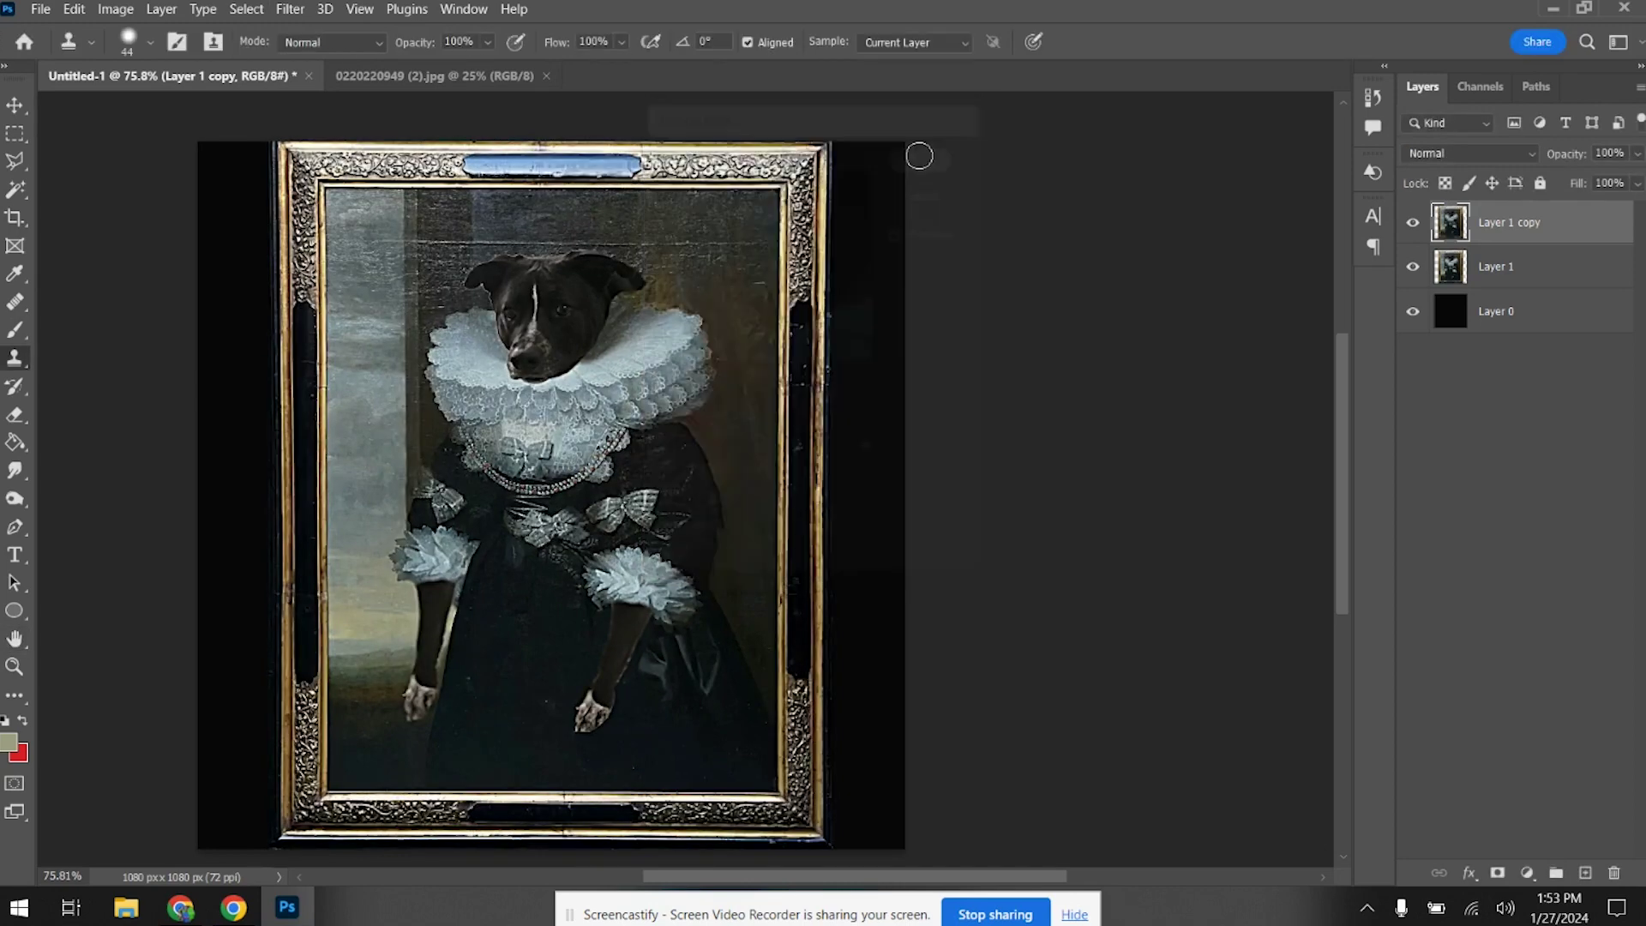
Apply the Oil Paint filter to Layer 1 copy with Stylization 2.1, Cleanliness 3.4, Scale 10.0, Bristle Detail 10.0 and Lighting off
left_click(291, 17)
mouse_move(350, 408)
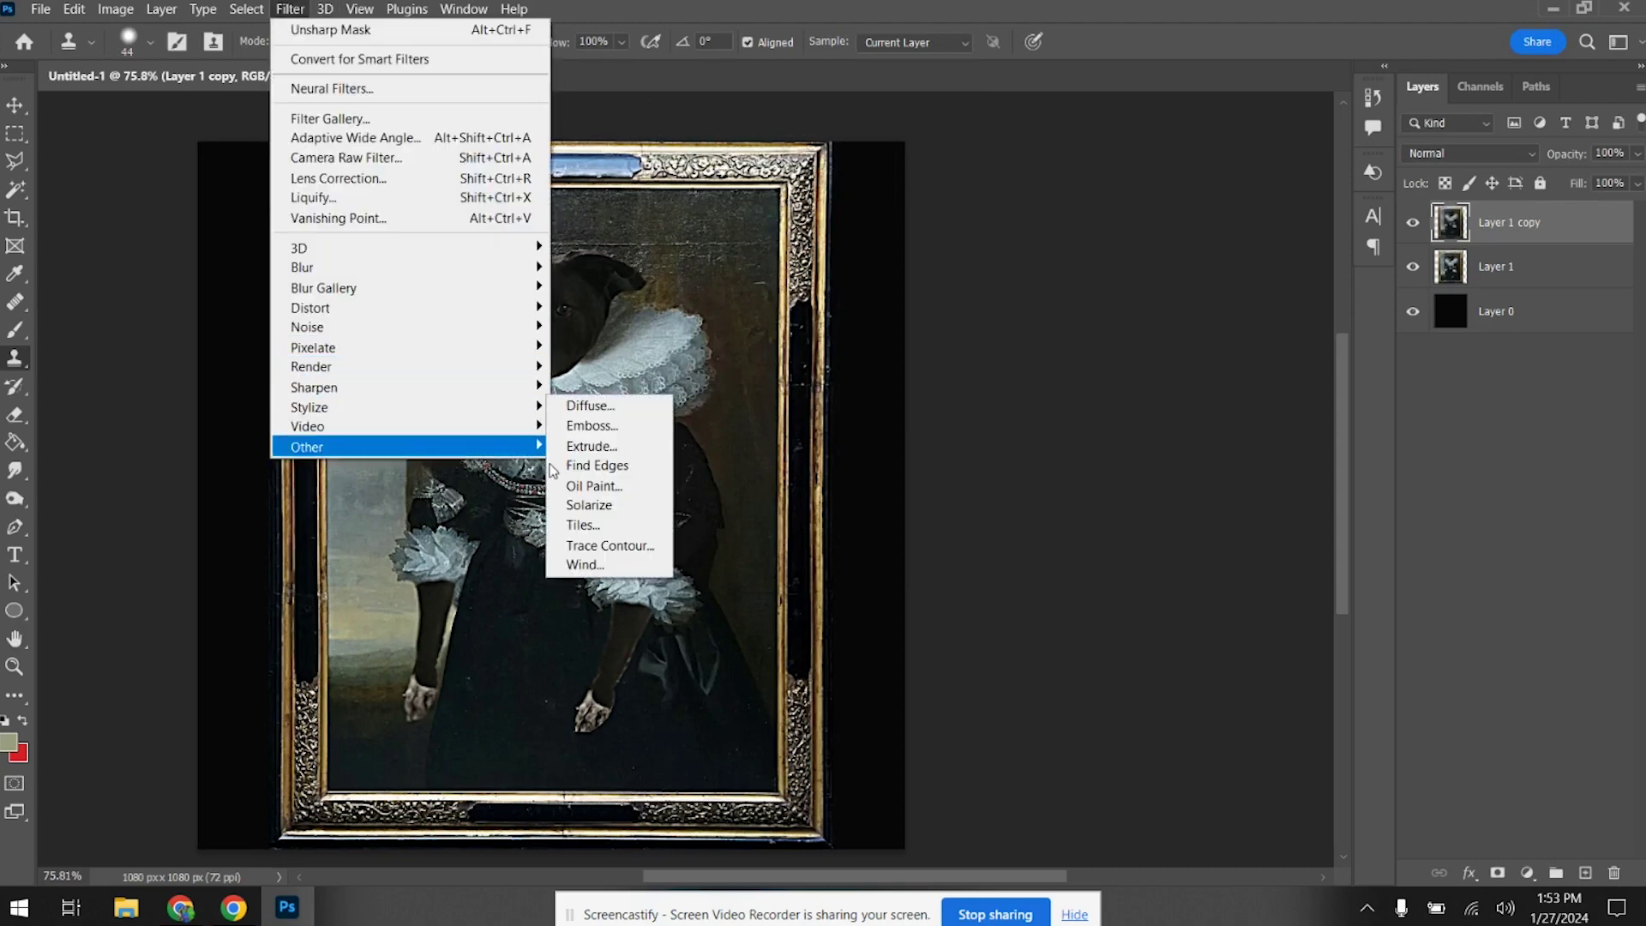
left_click(595, 485)
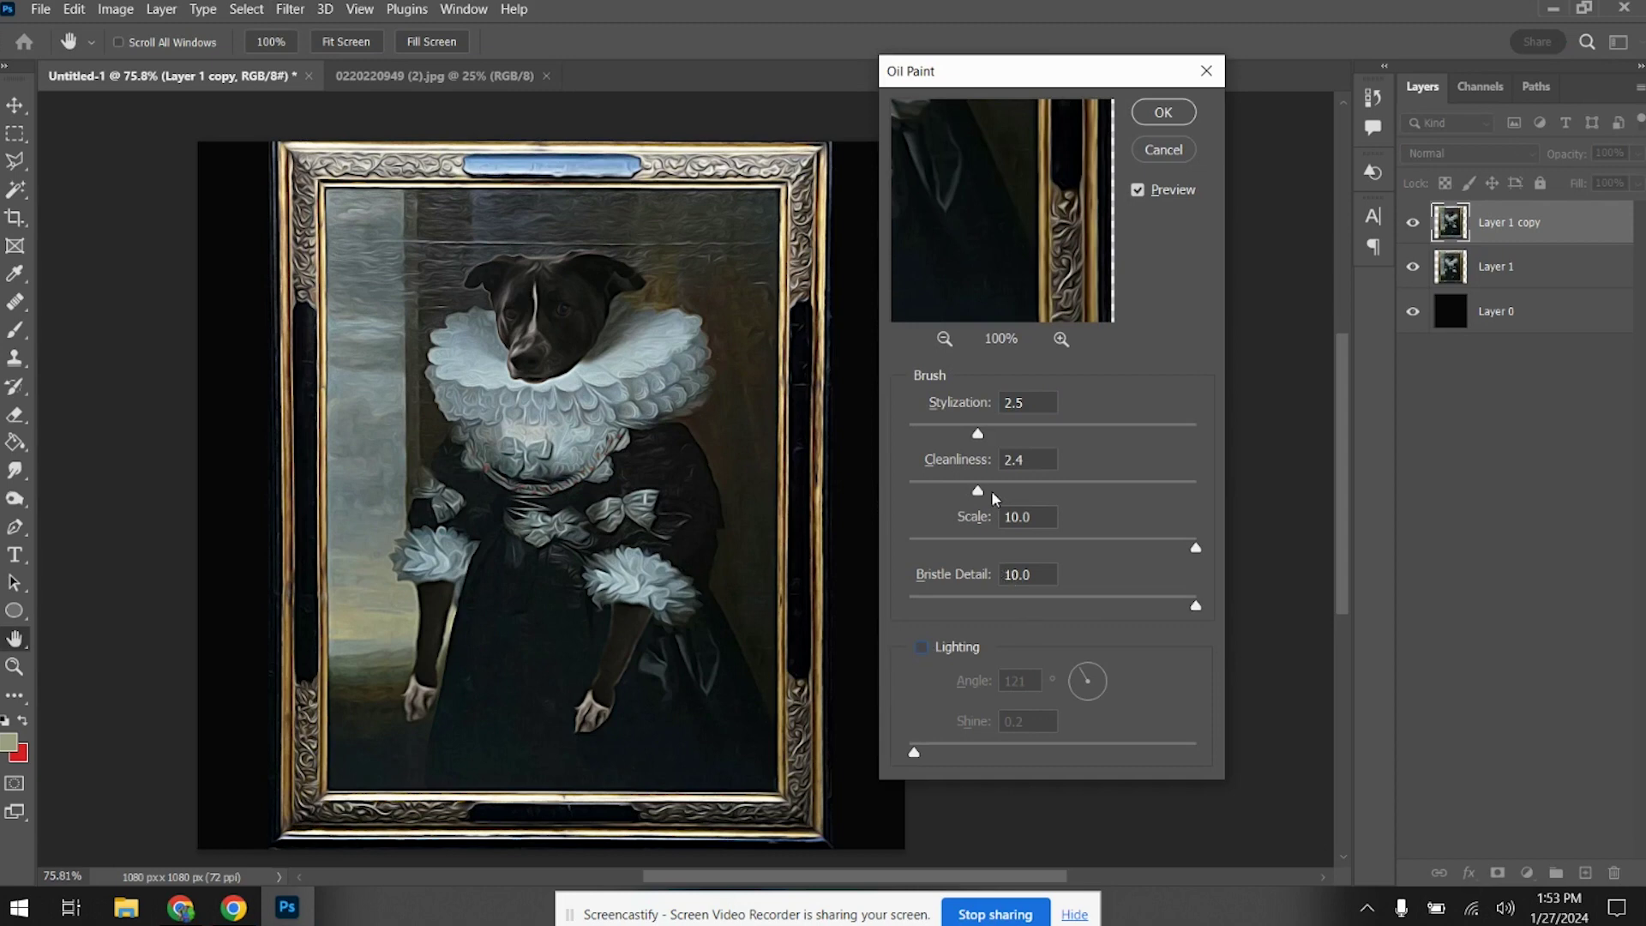
left_click(997, 436)
left_click_drag(1002, 492, 1007, 493)
left_click(1009, 442)
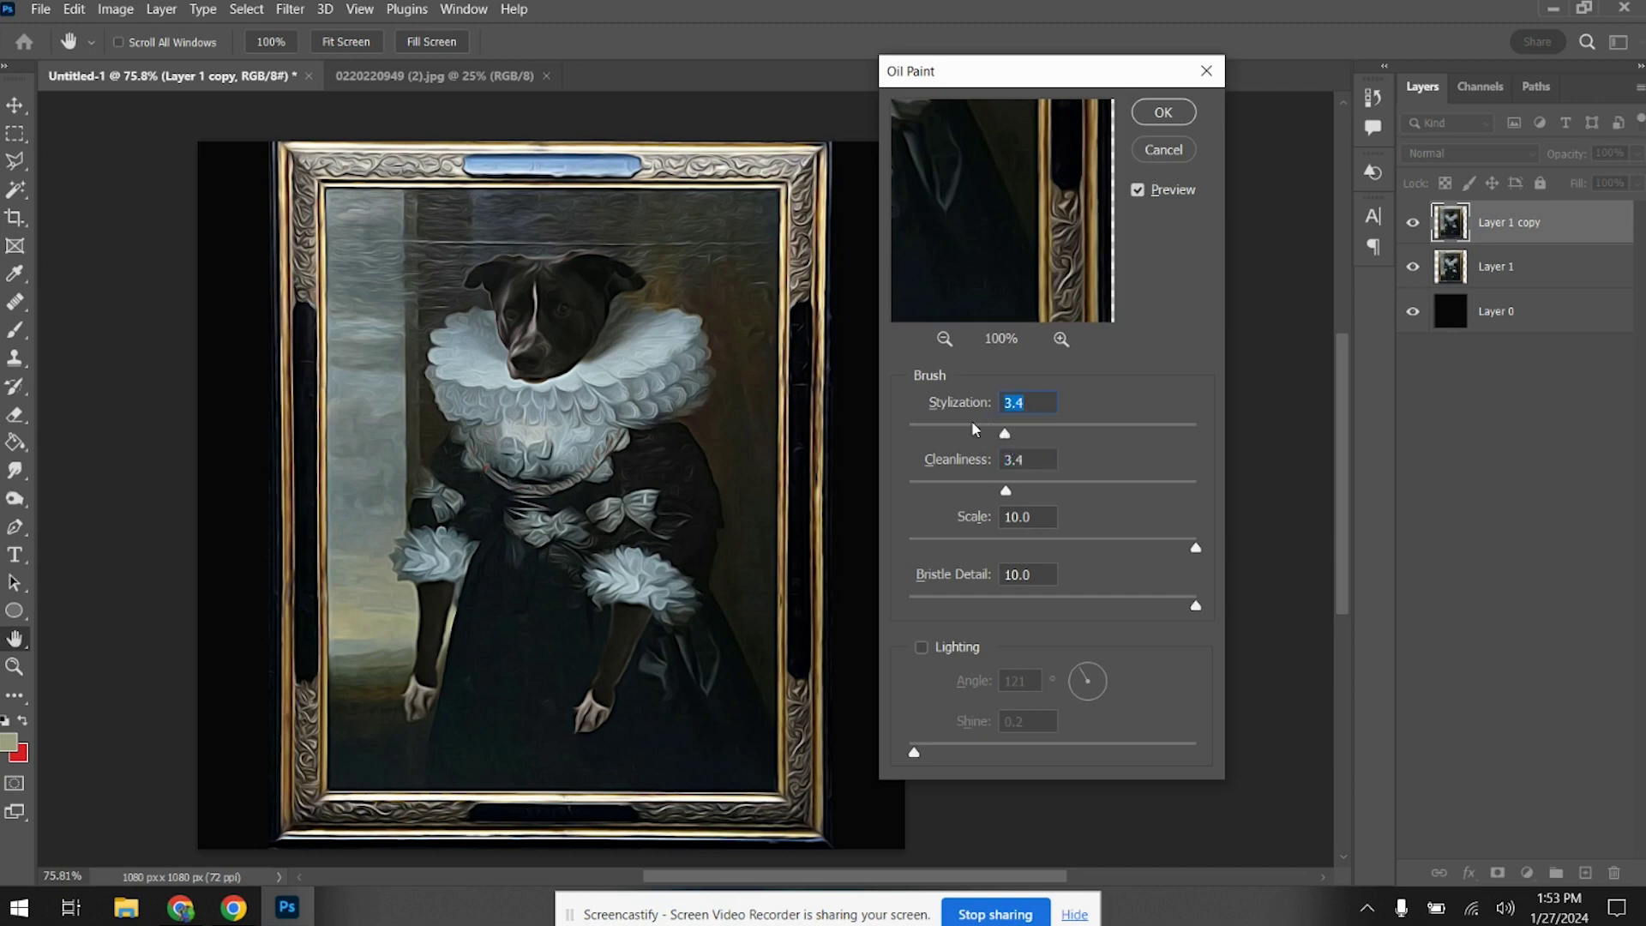
left_click_drag(968, 434, 967, 434)
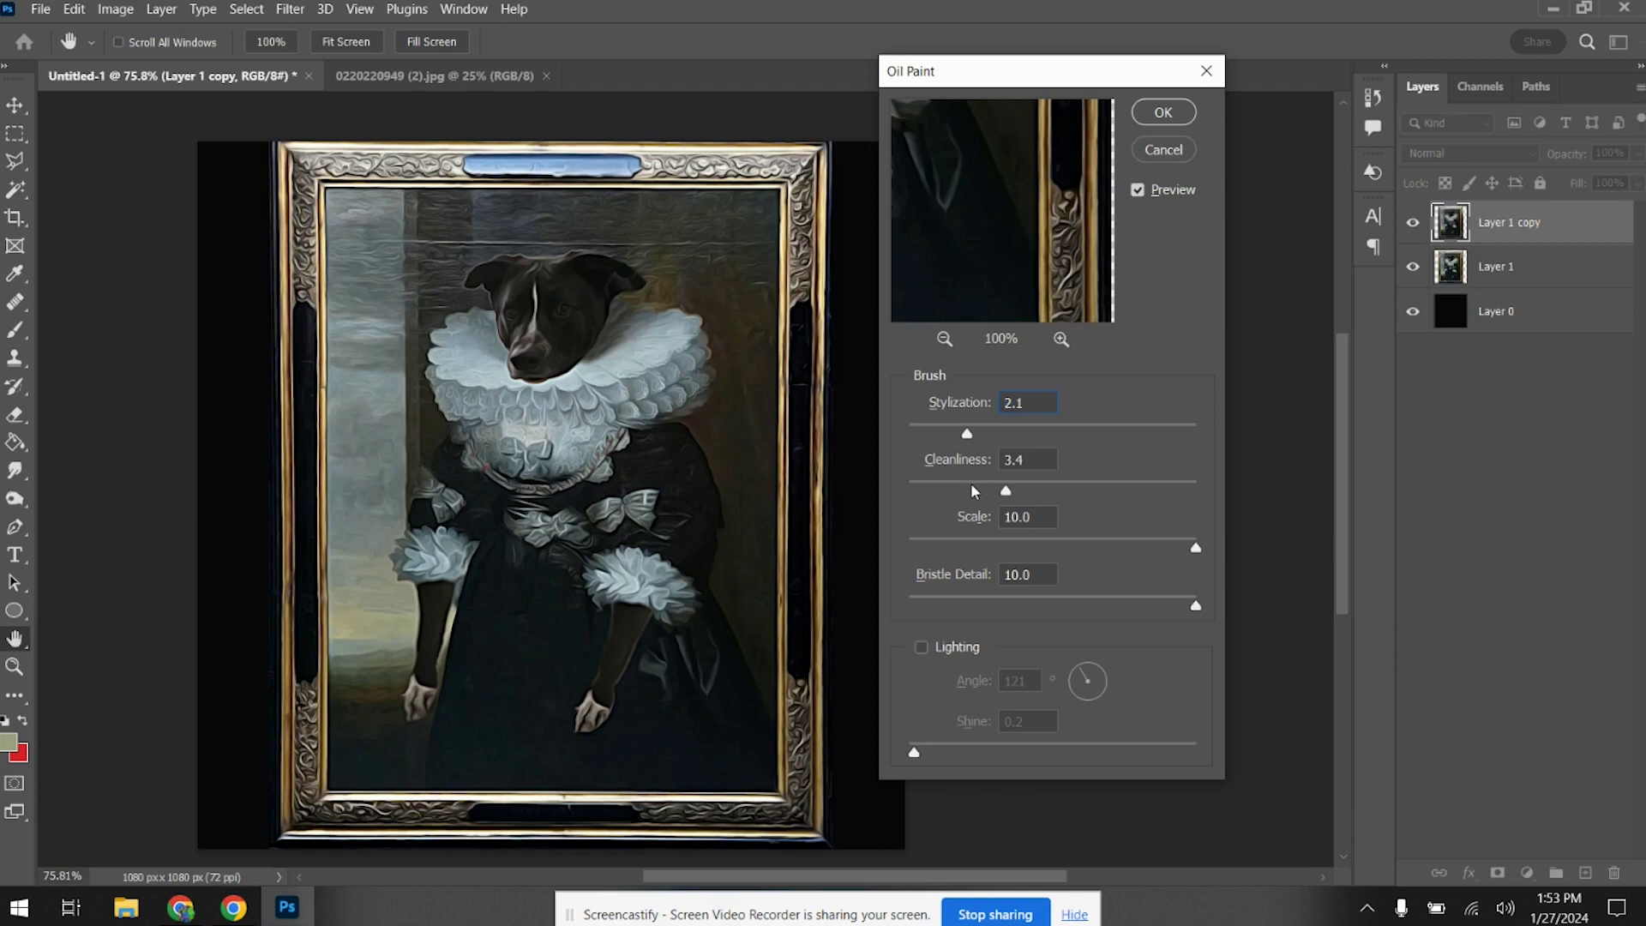
left_click(1161, 117)
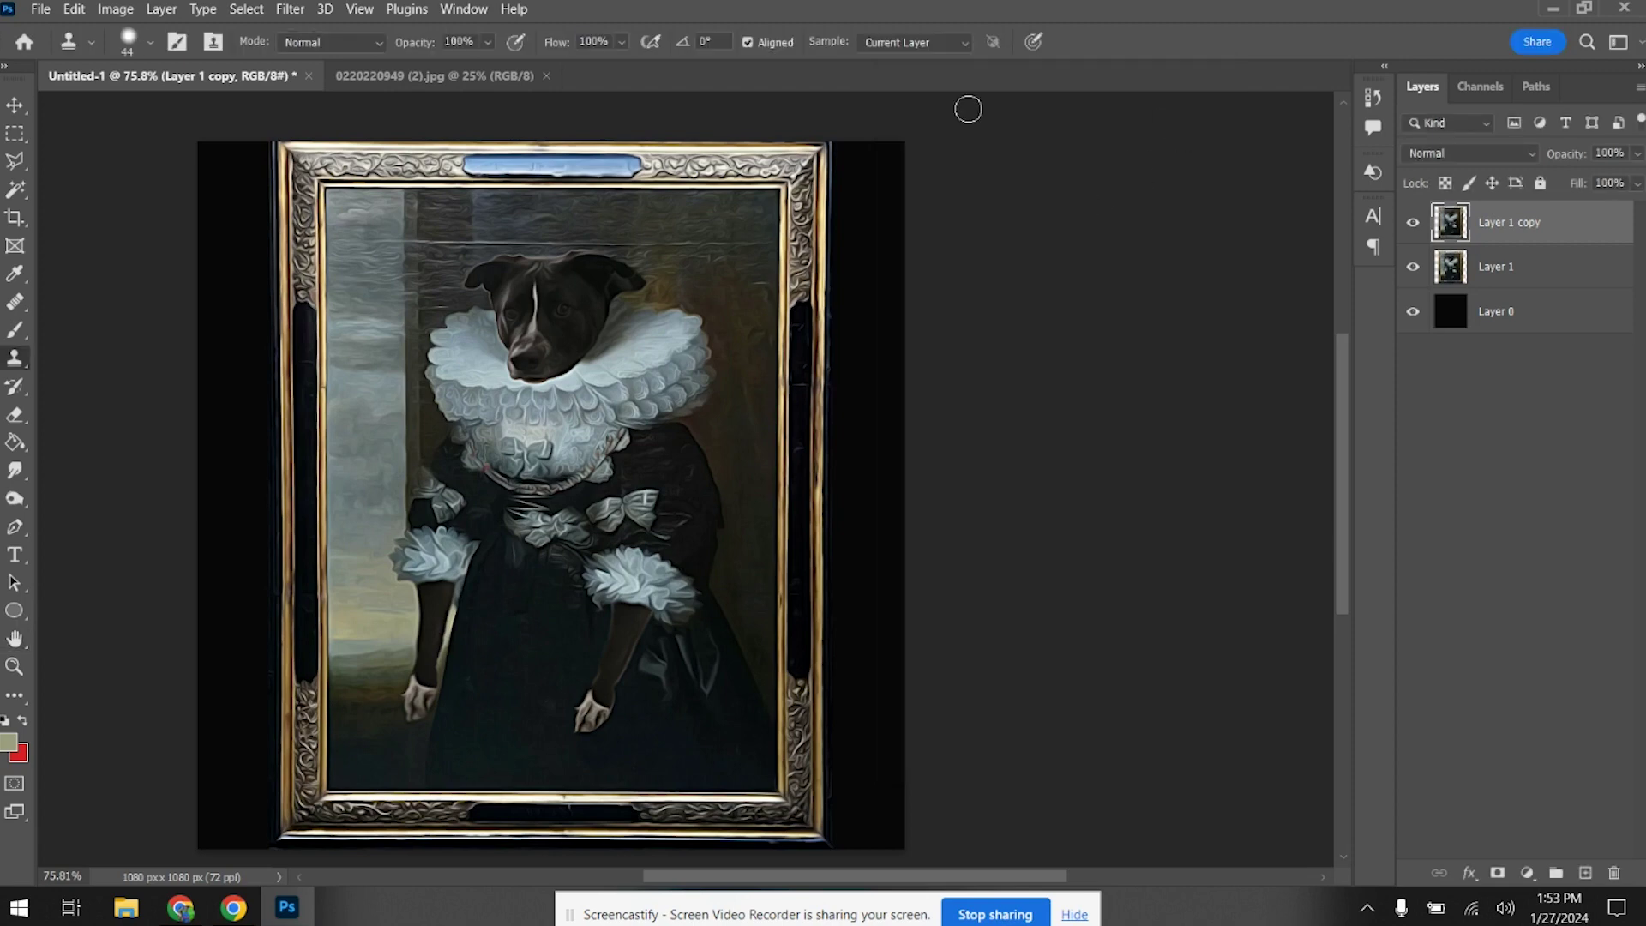
Switch to Chrome, open texturelabs.org in a new tab and show the Ink/Paint texture category
left_click(180, 908)
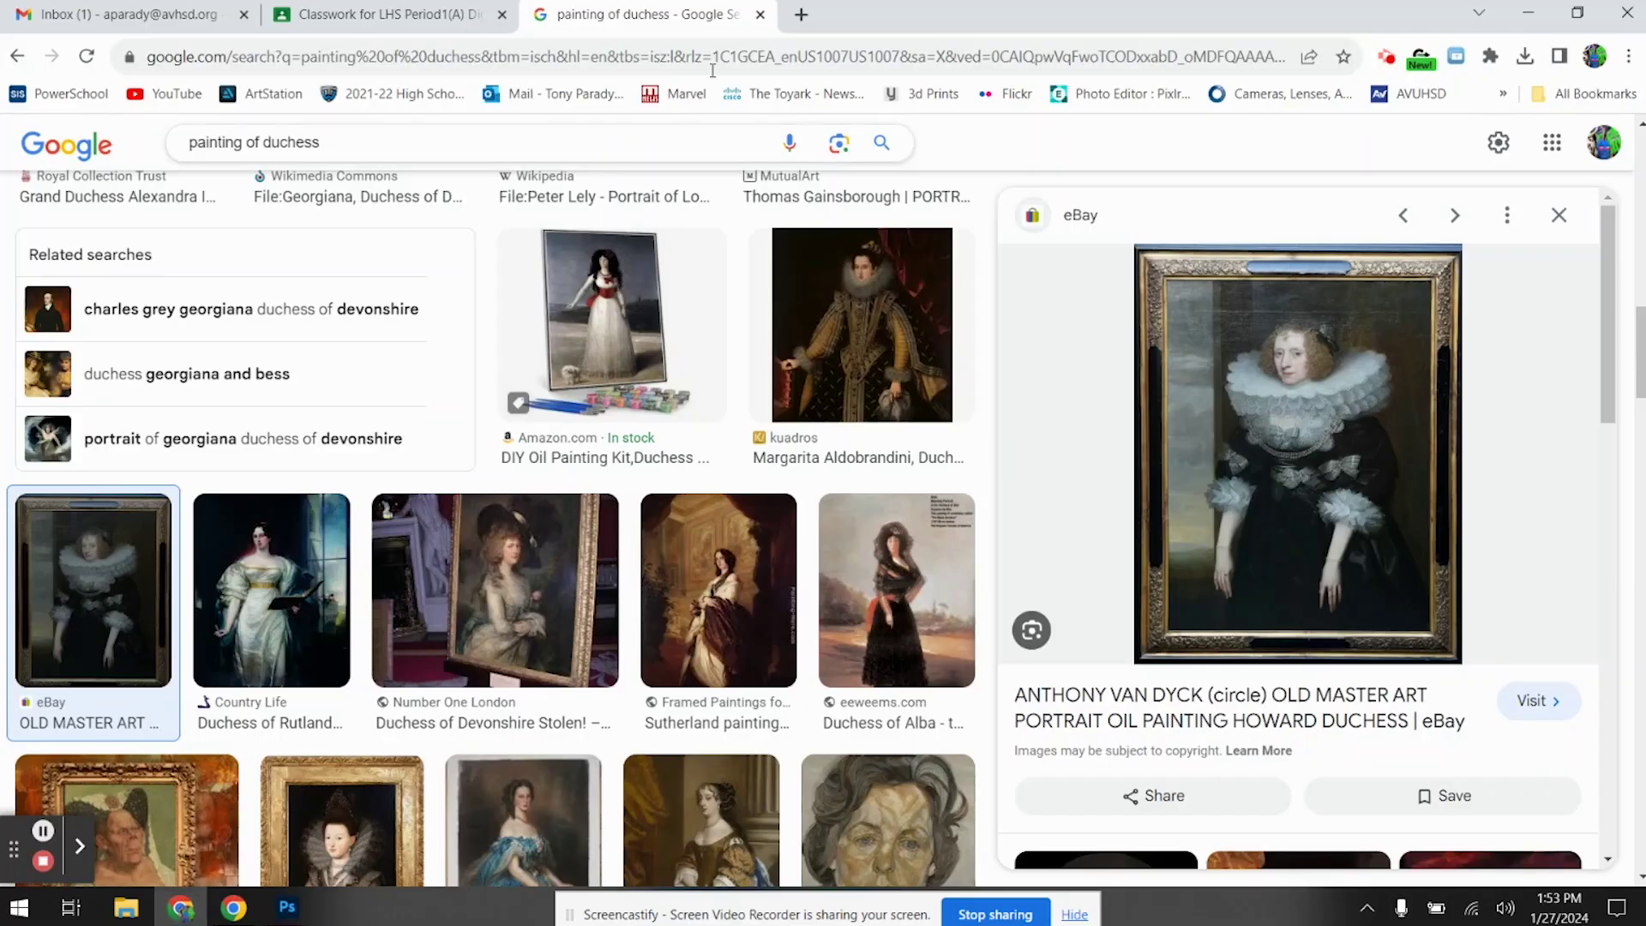
left_click(801, 14)
type("tex")
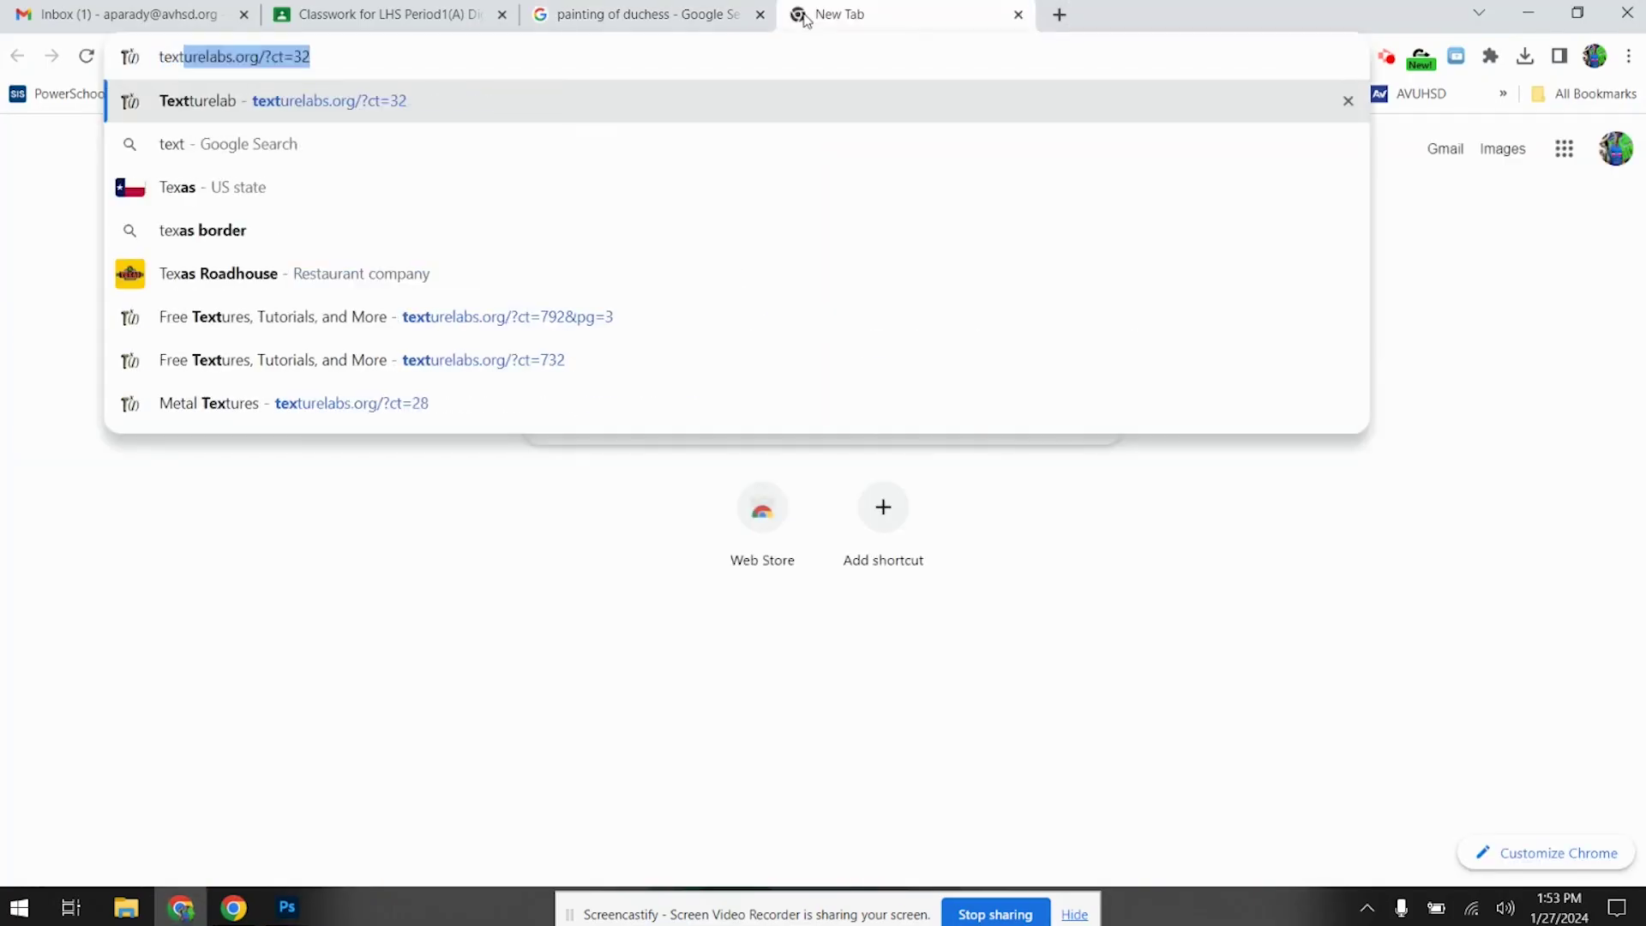
type("tturelabs.org/?ct=32")
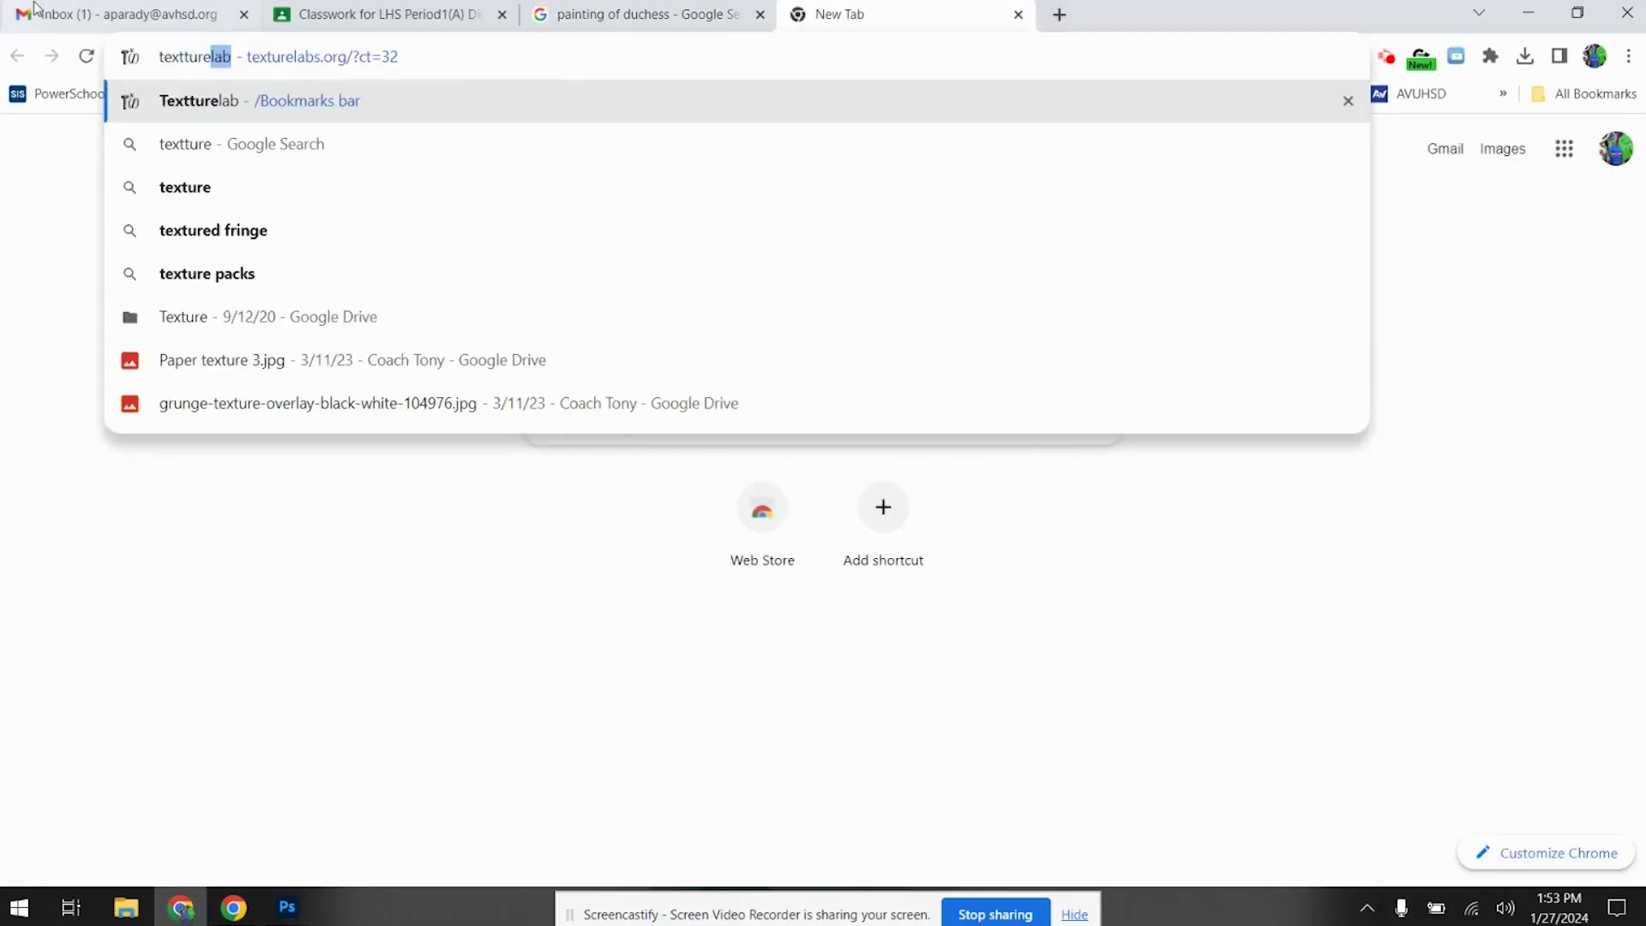
key("Return")
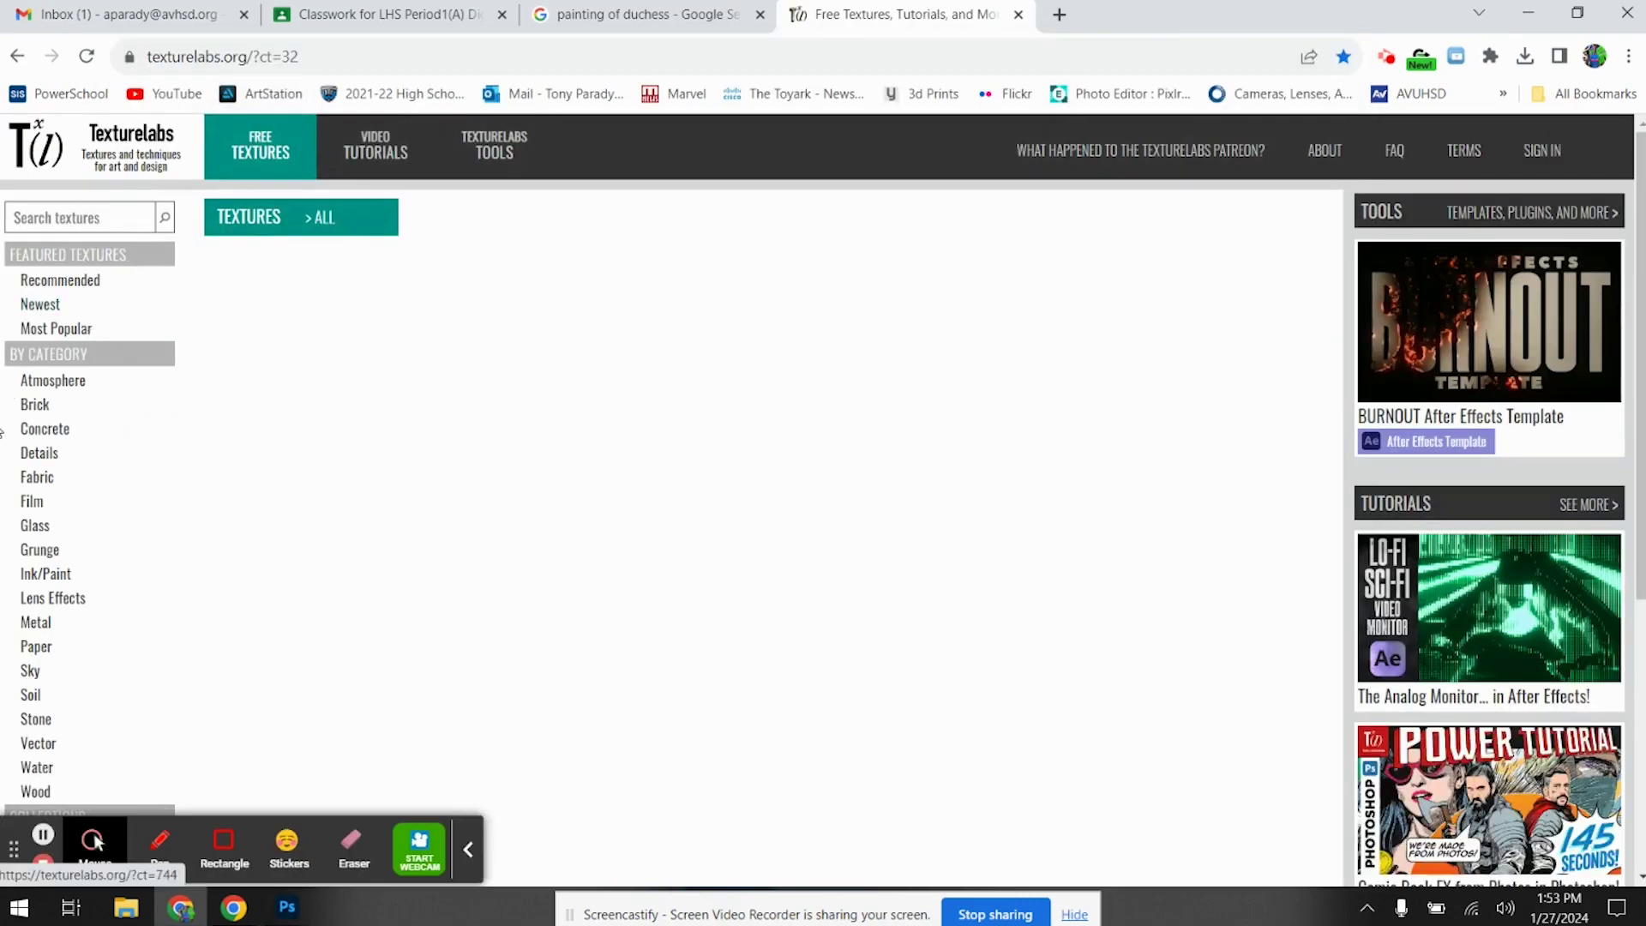
left_click(58, 575)
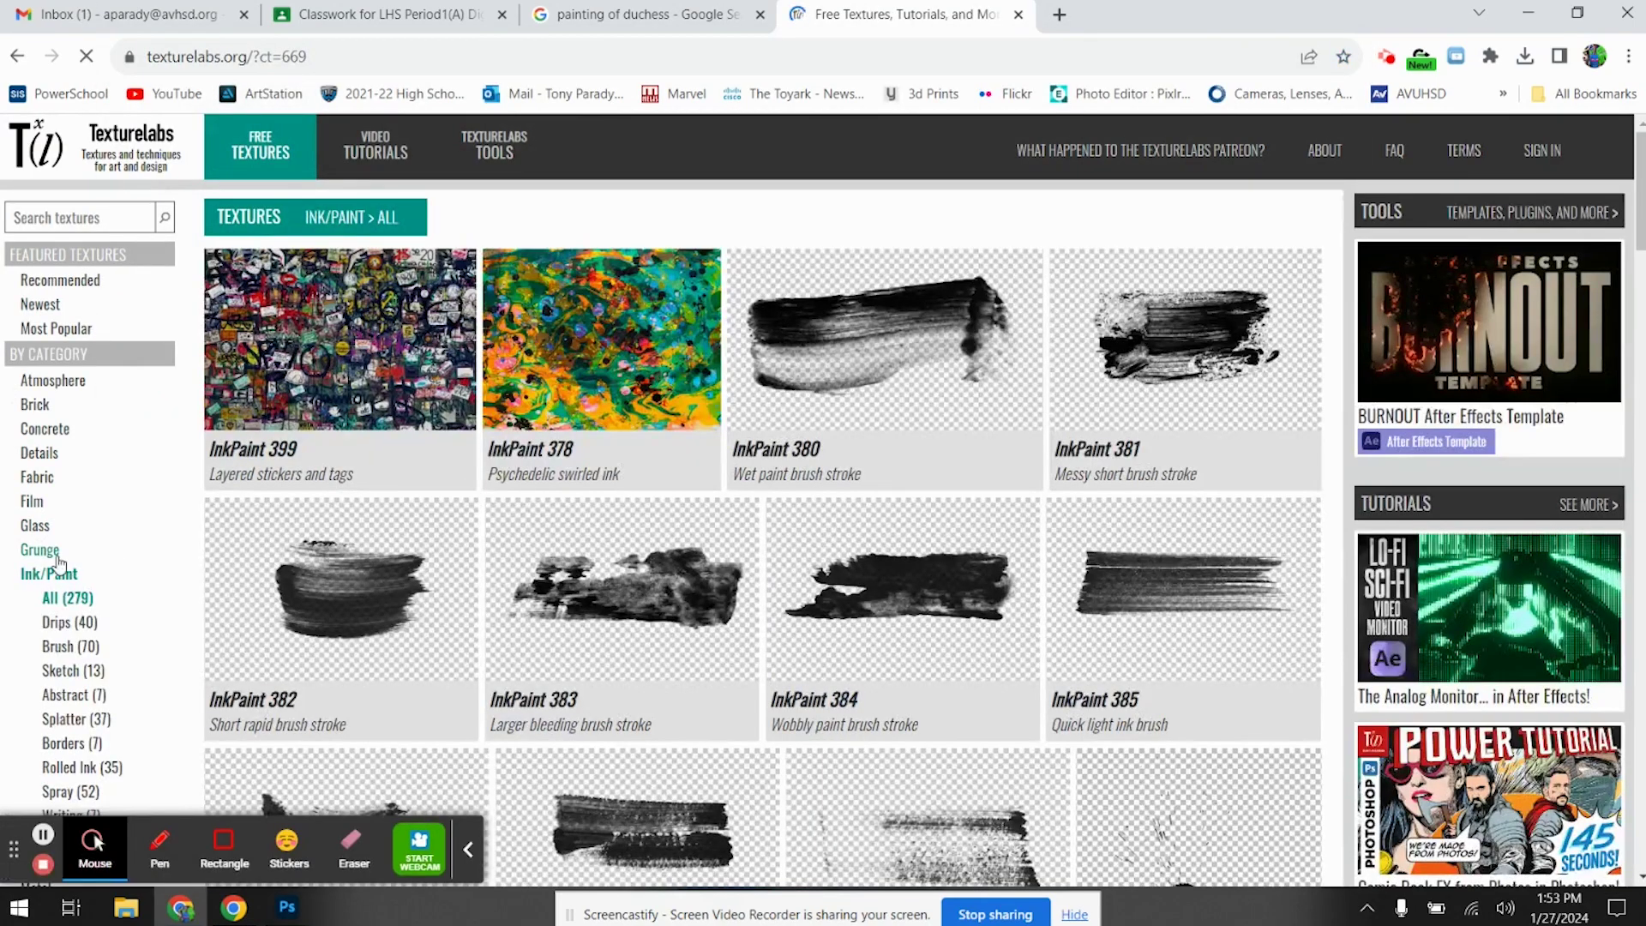
Browse the Ink/Paint textures for a painterly or canvas overlay suited to the portrait
scroll(763, 444, "down", 15)
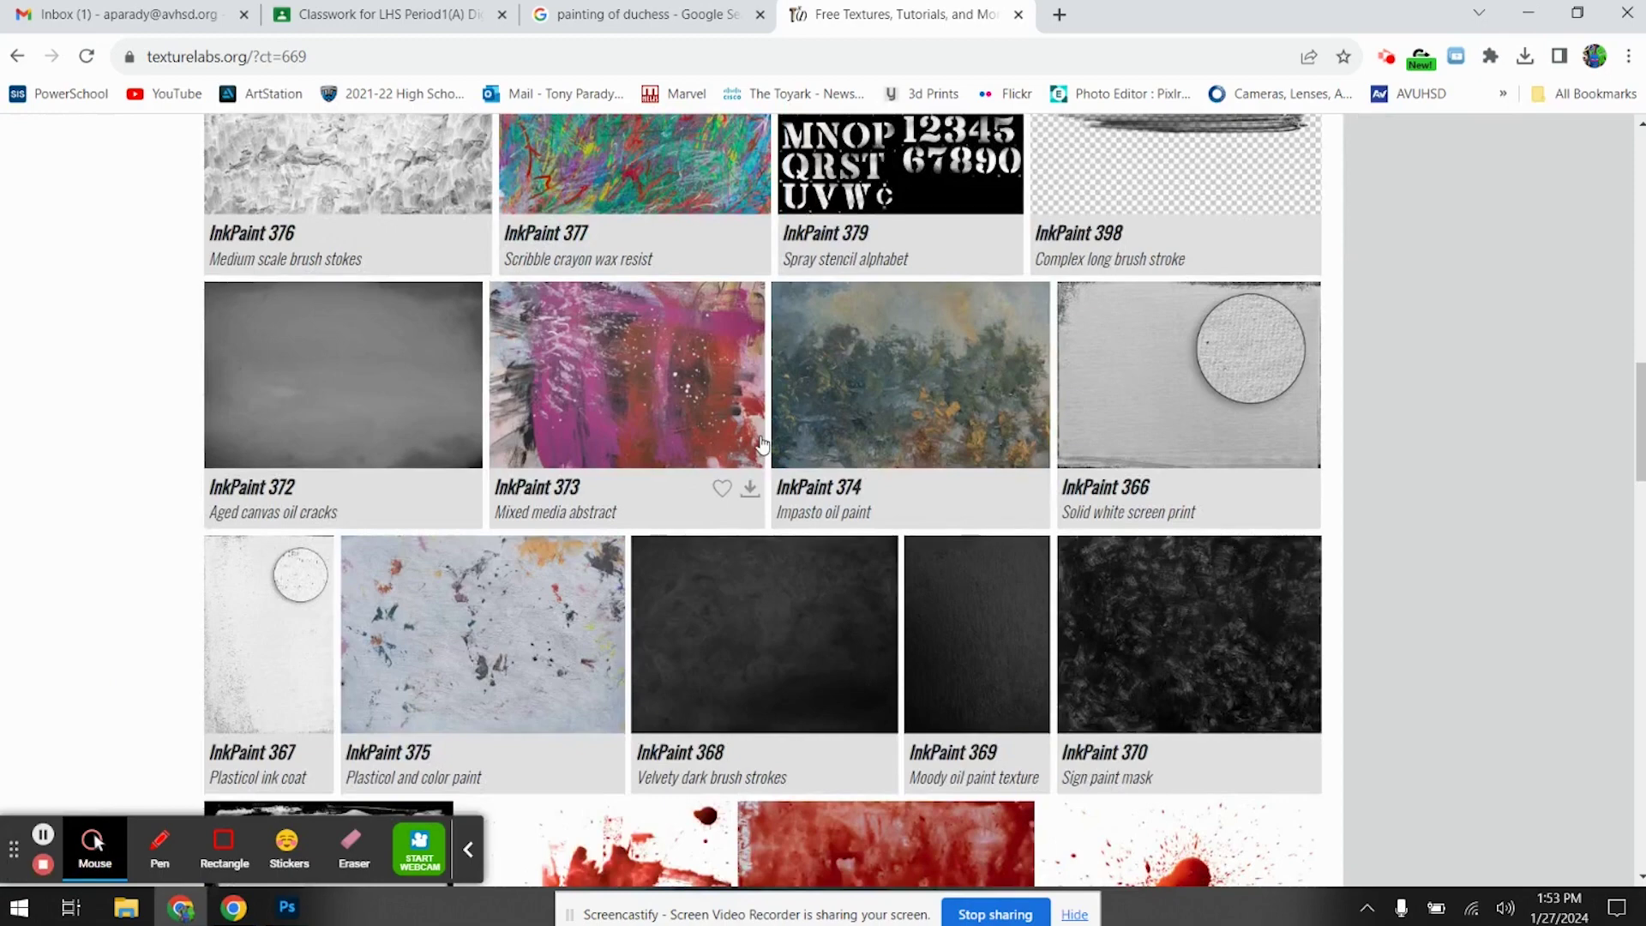
scroll(763, 444, "up", 3)
scroll(762, 444, "down", 4)
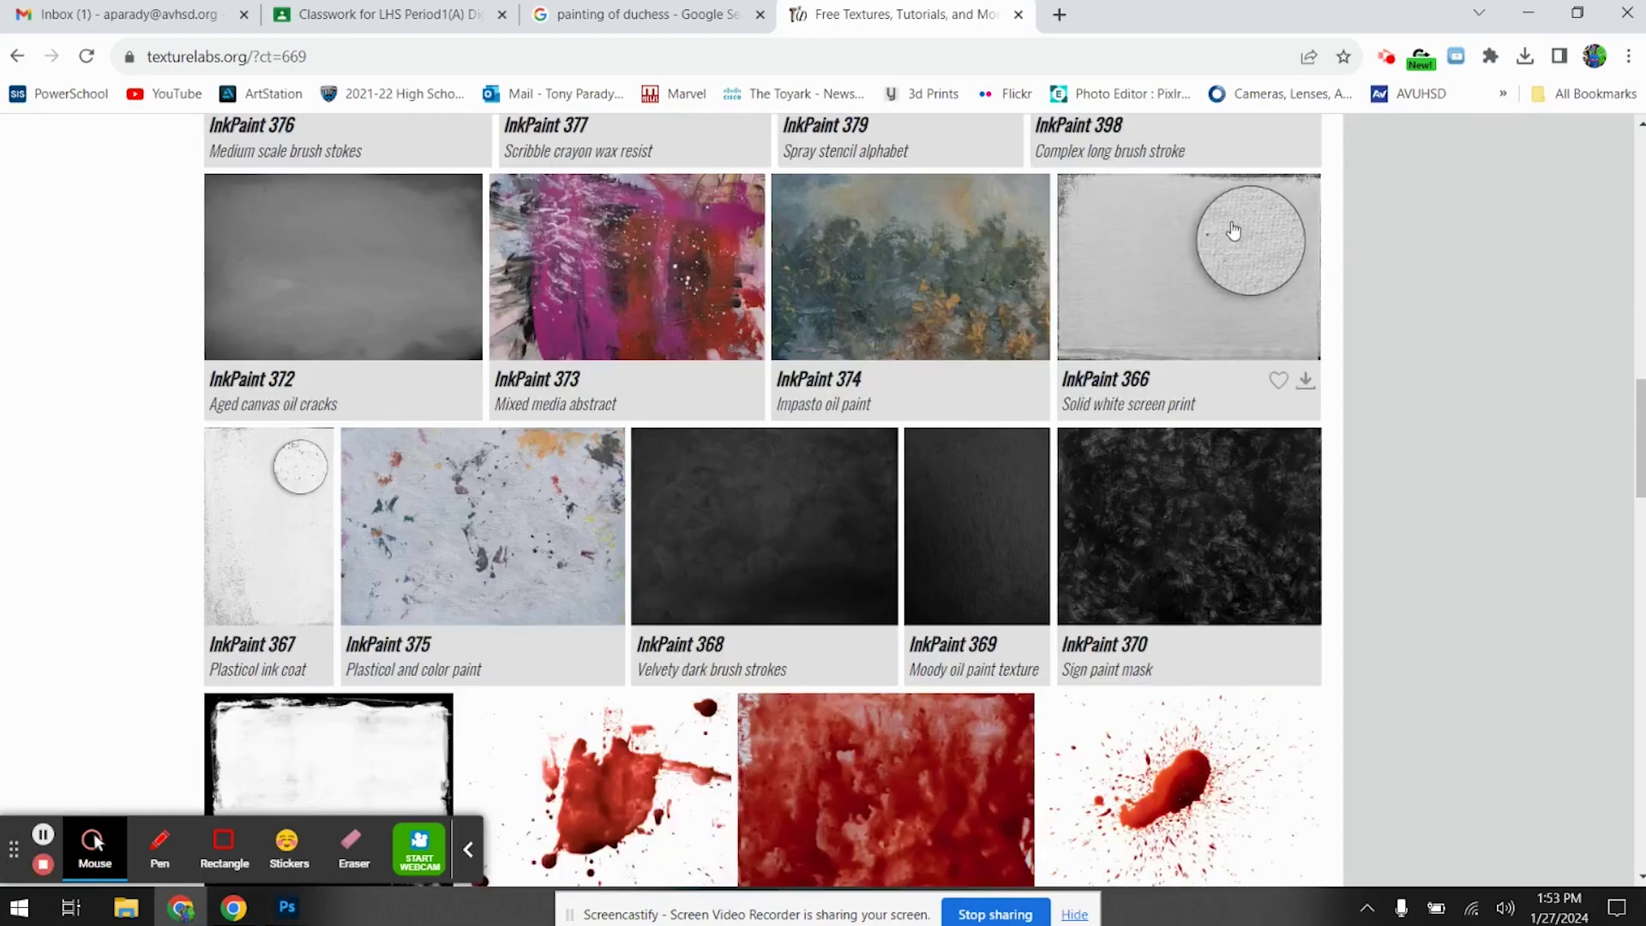
scroll(1162, 279, "down", 5)
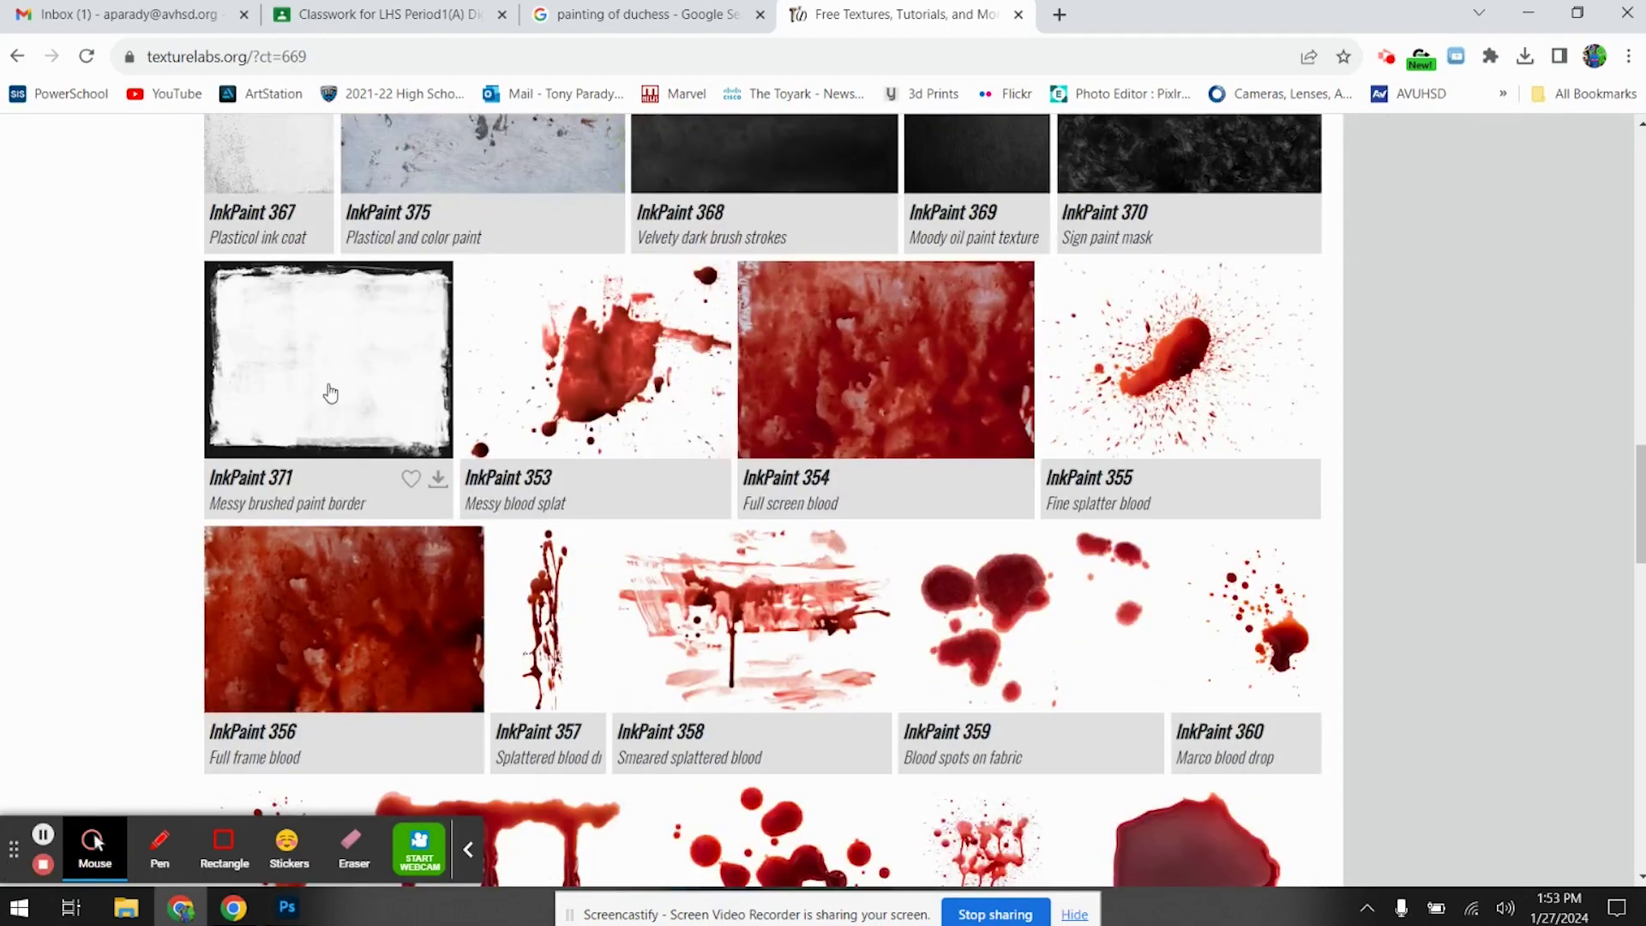
scroll(438, 495, "down", 10)
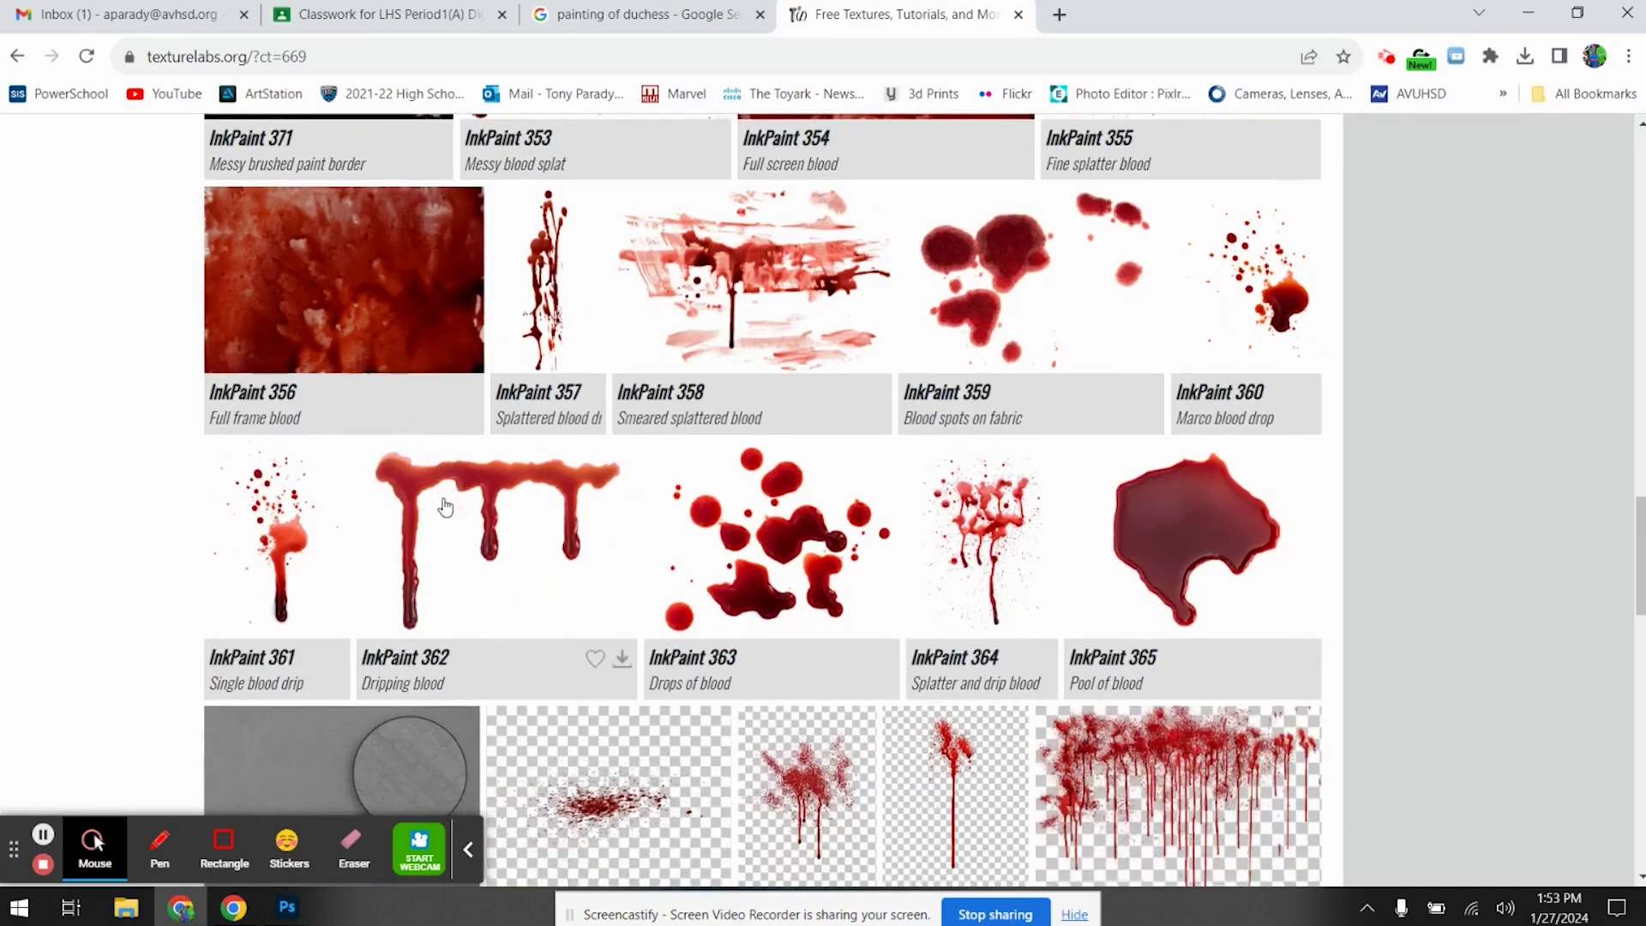
scroll(441, 509, "up", 14)
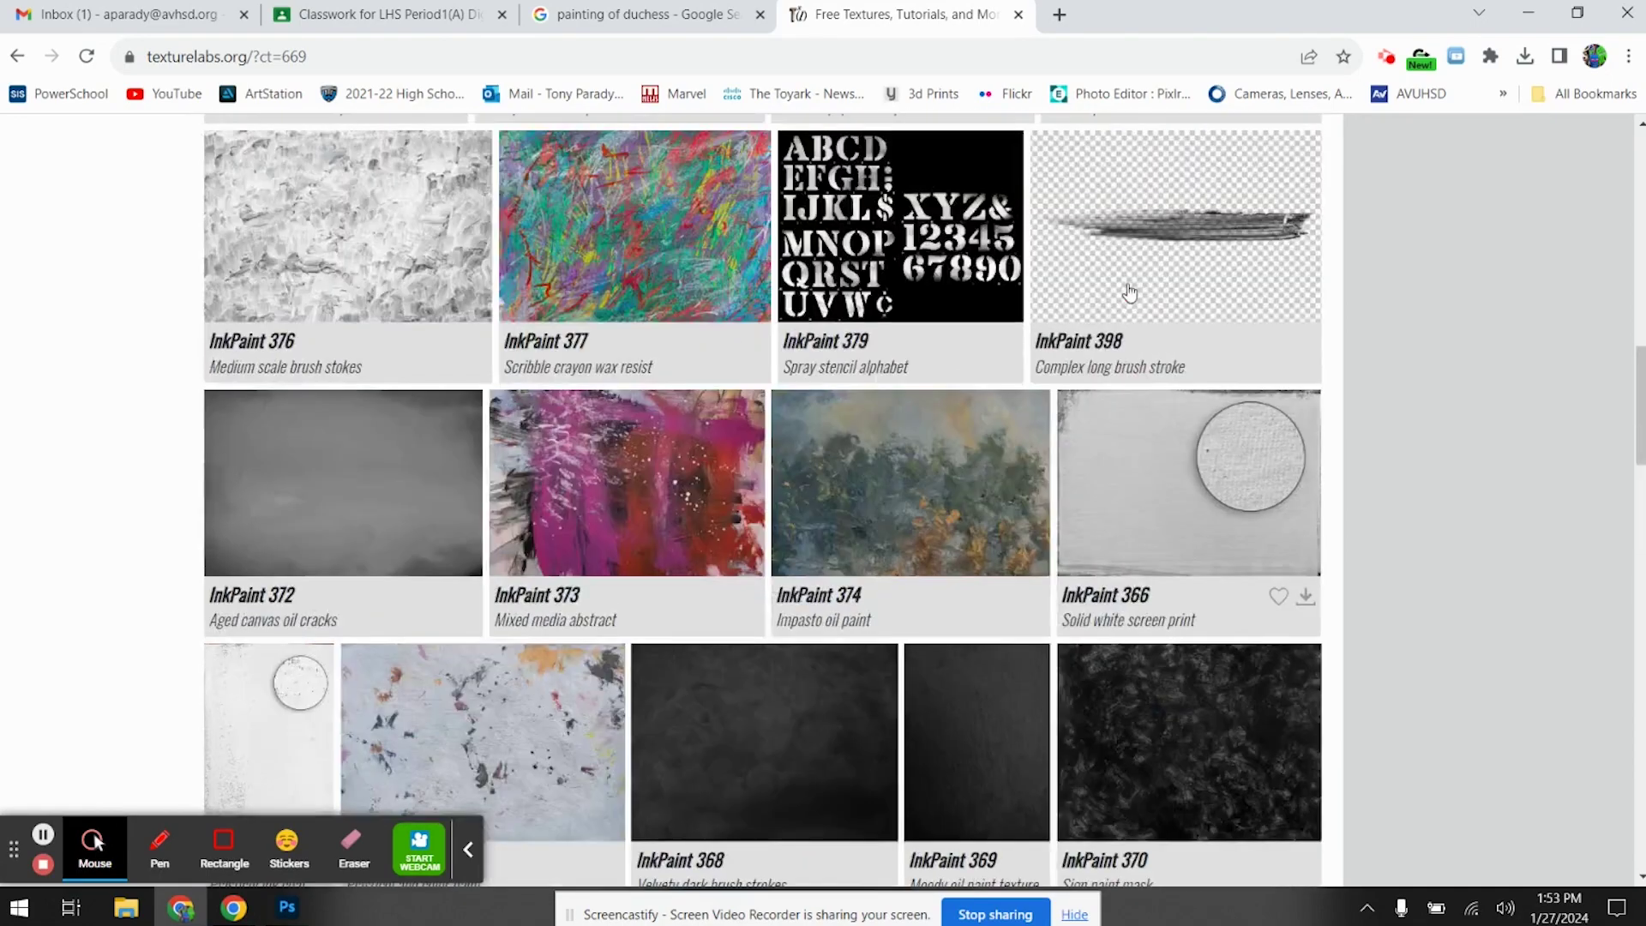
scroll(1213, 499, "down", 4)
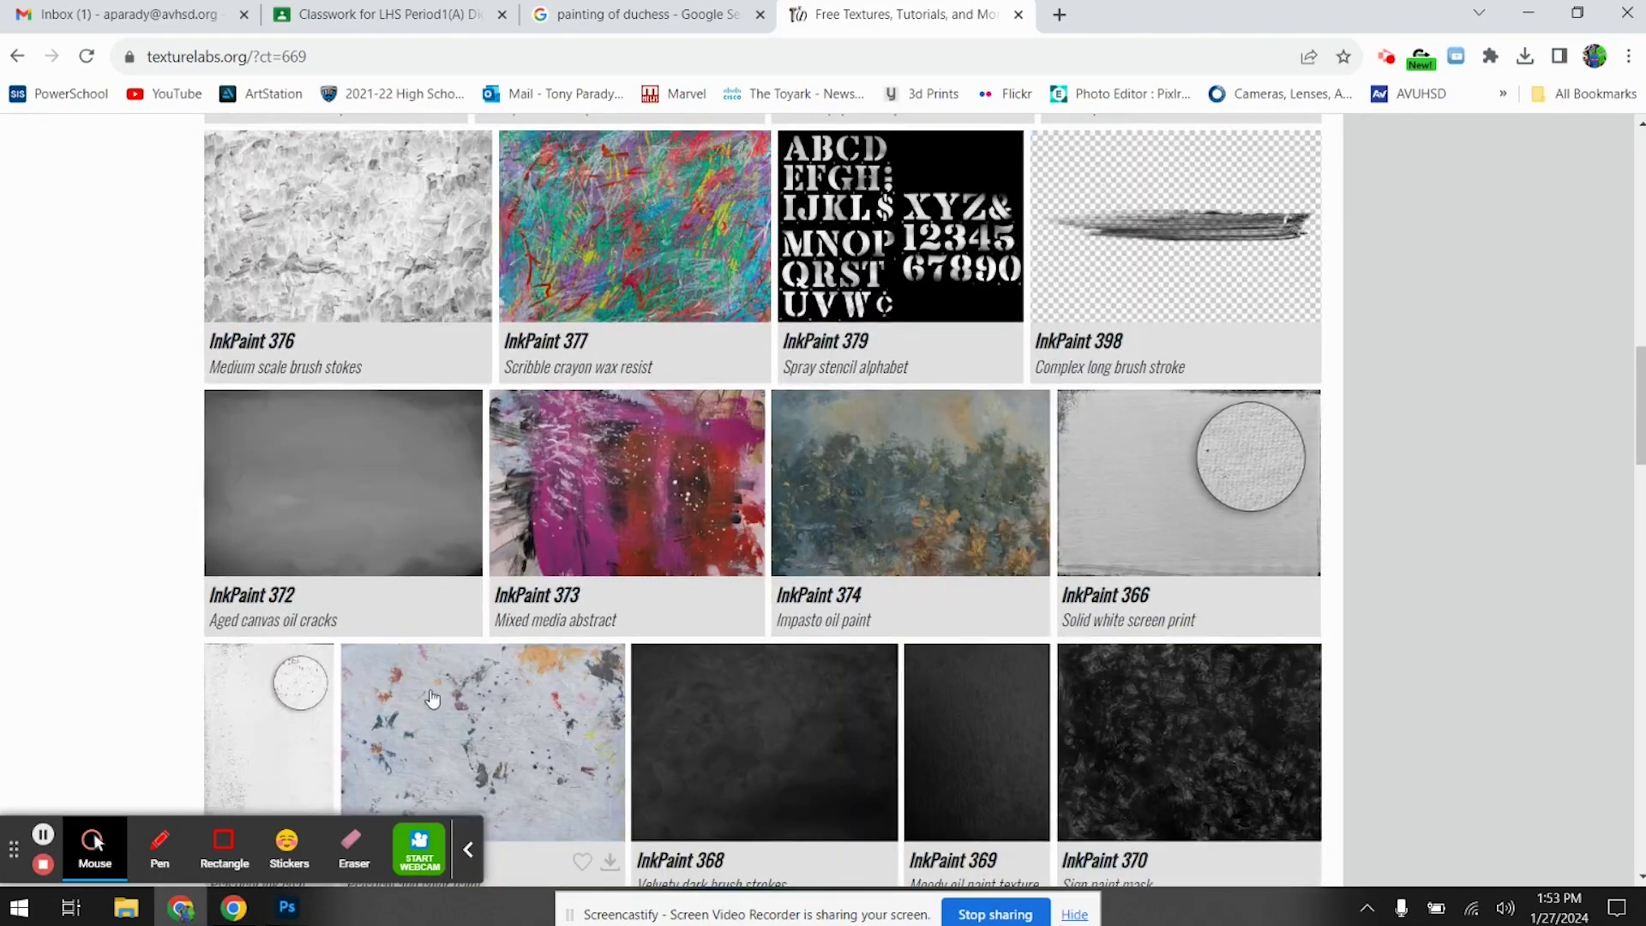
scroll(356, 513, "down", 4)
scroll(332, 517, "down", 3)
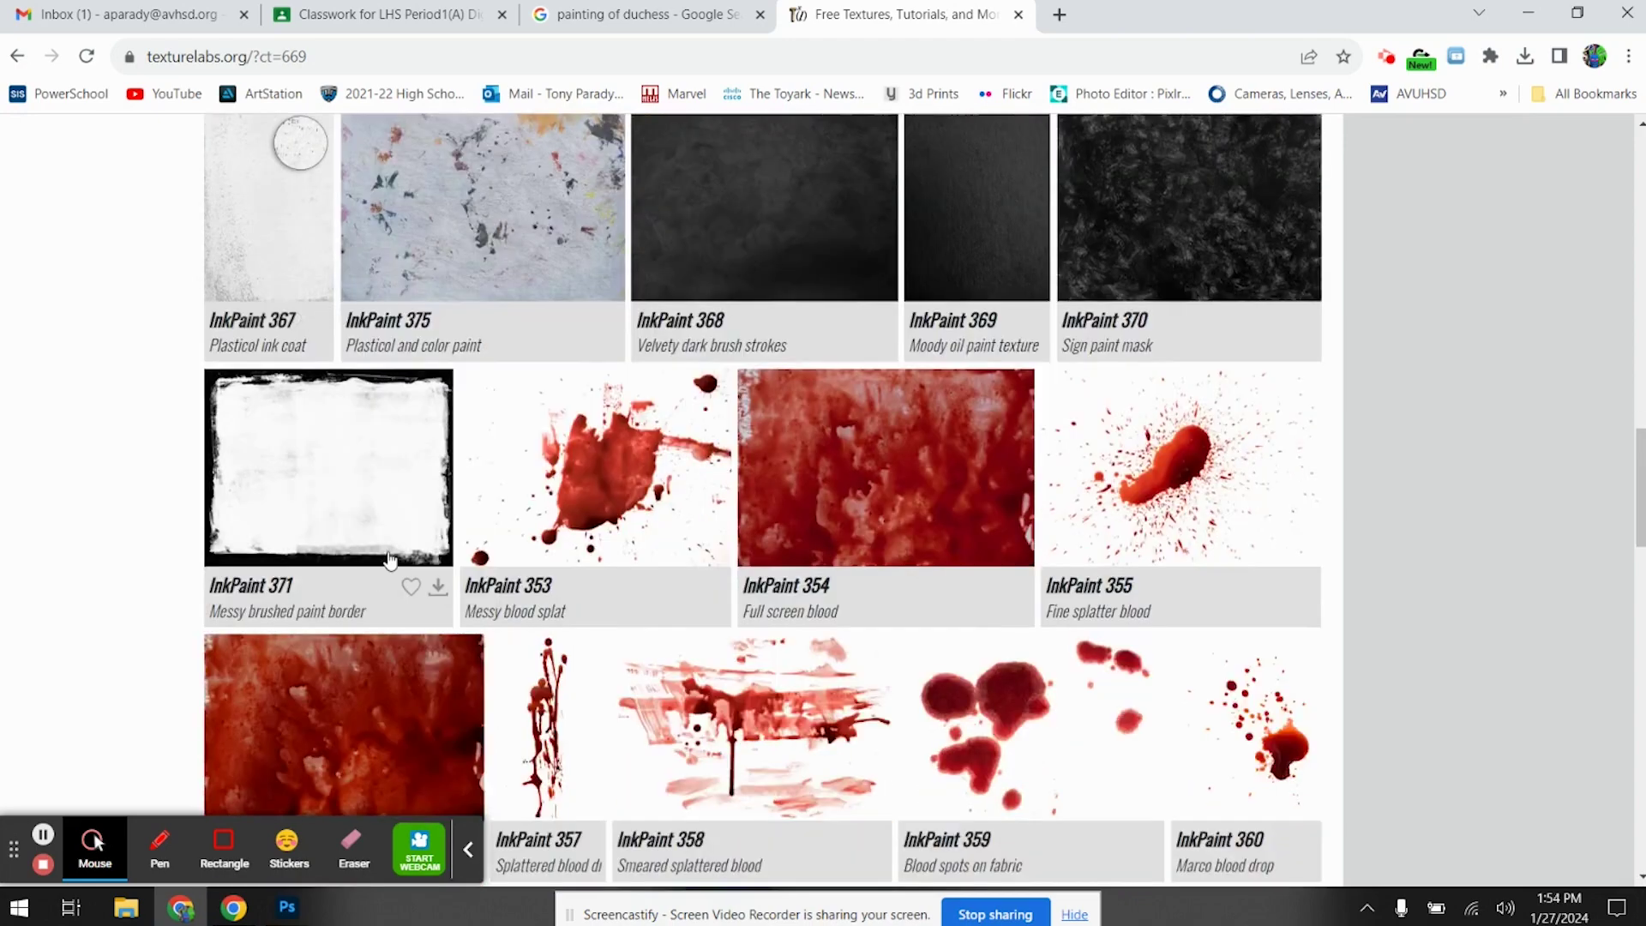
scroll(885, 480, "down", 15)
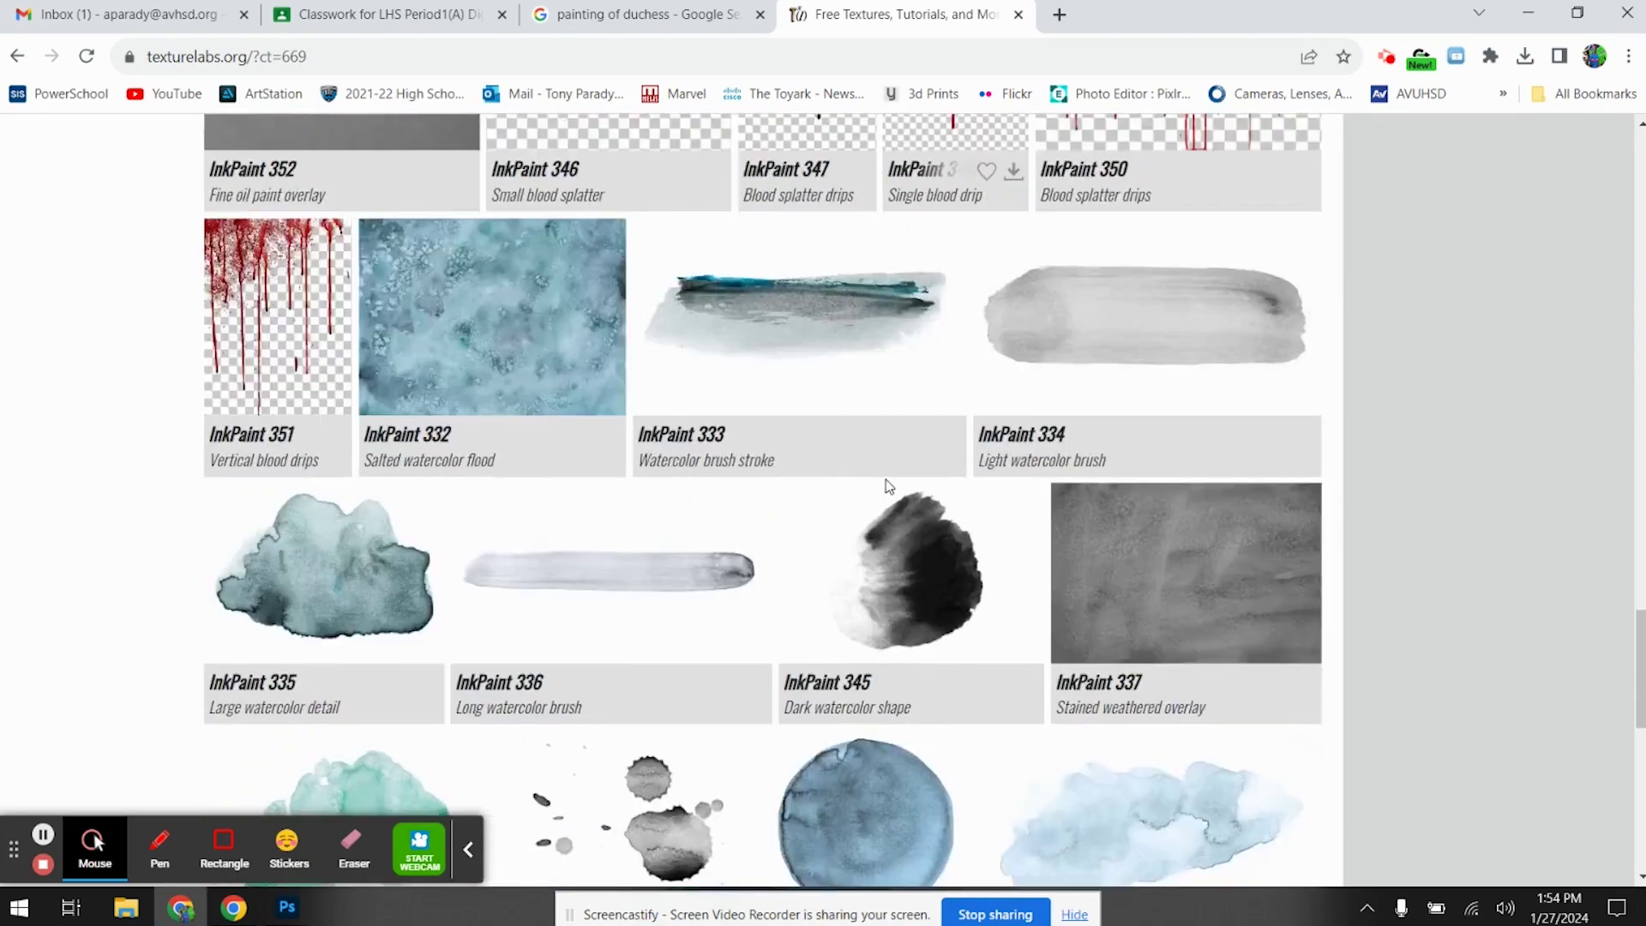
scroll(885, 486, "down", 4)
Download the InkPaint 366 solid white screen print texture in the medium 1920x1350 jpg size
scroll(1114, 429, "up", 20)
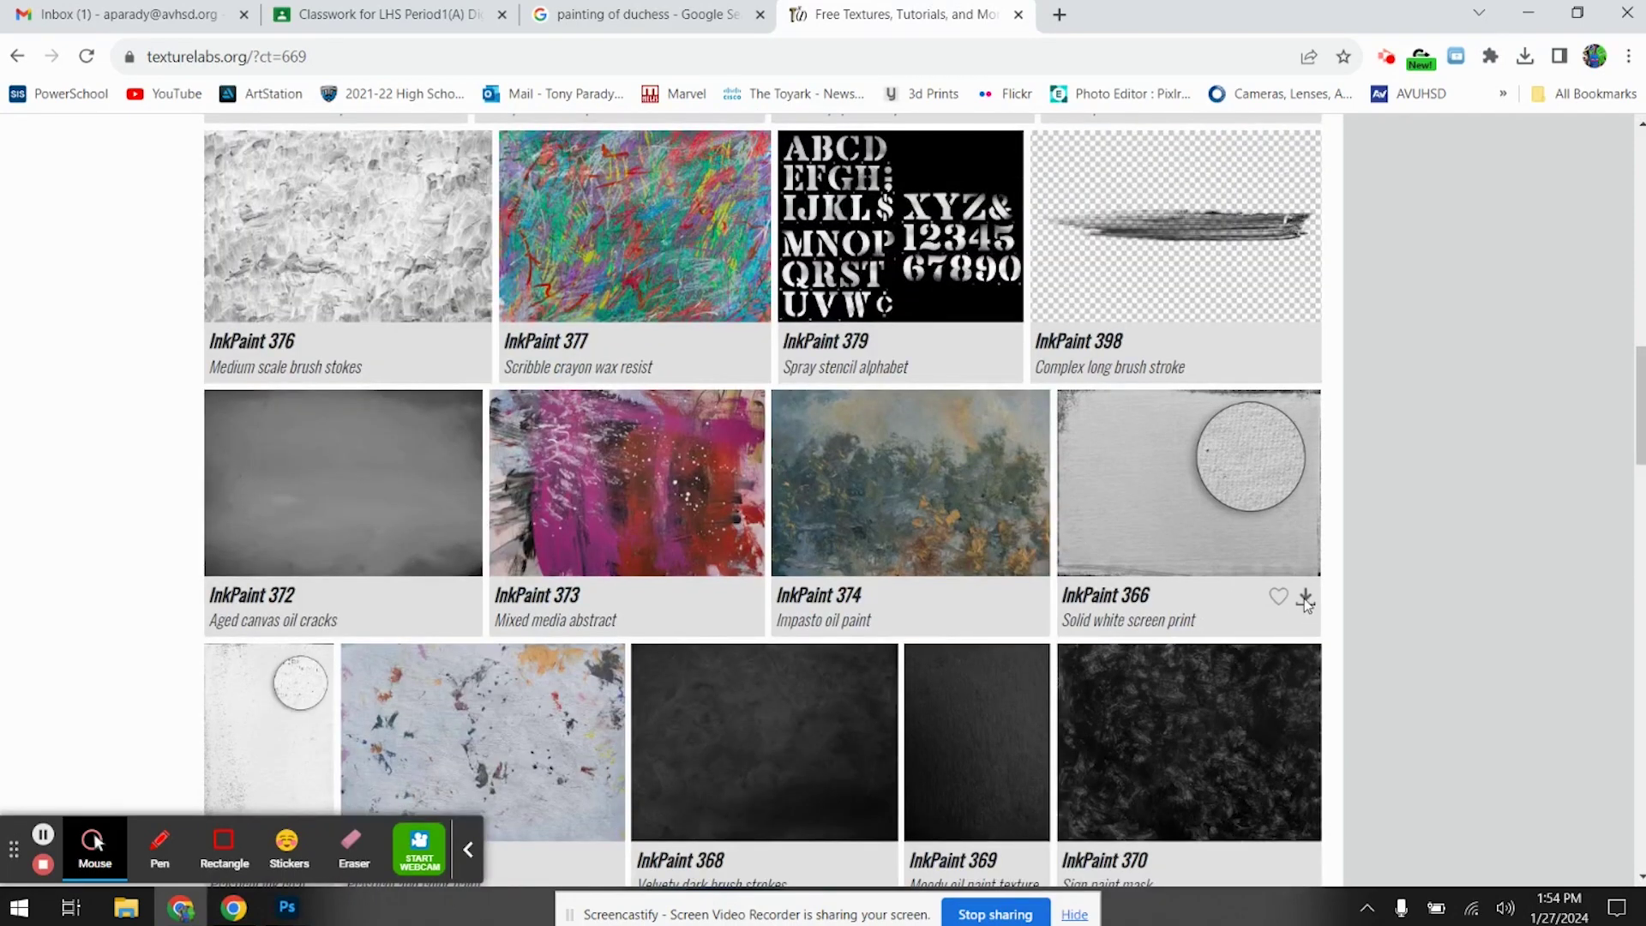
left_click(1305, 599)
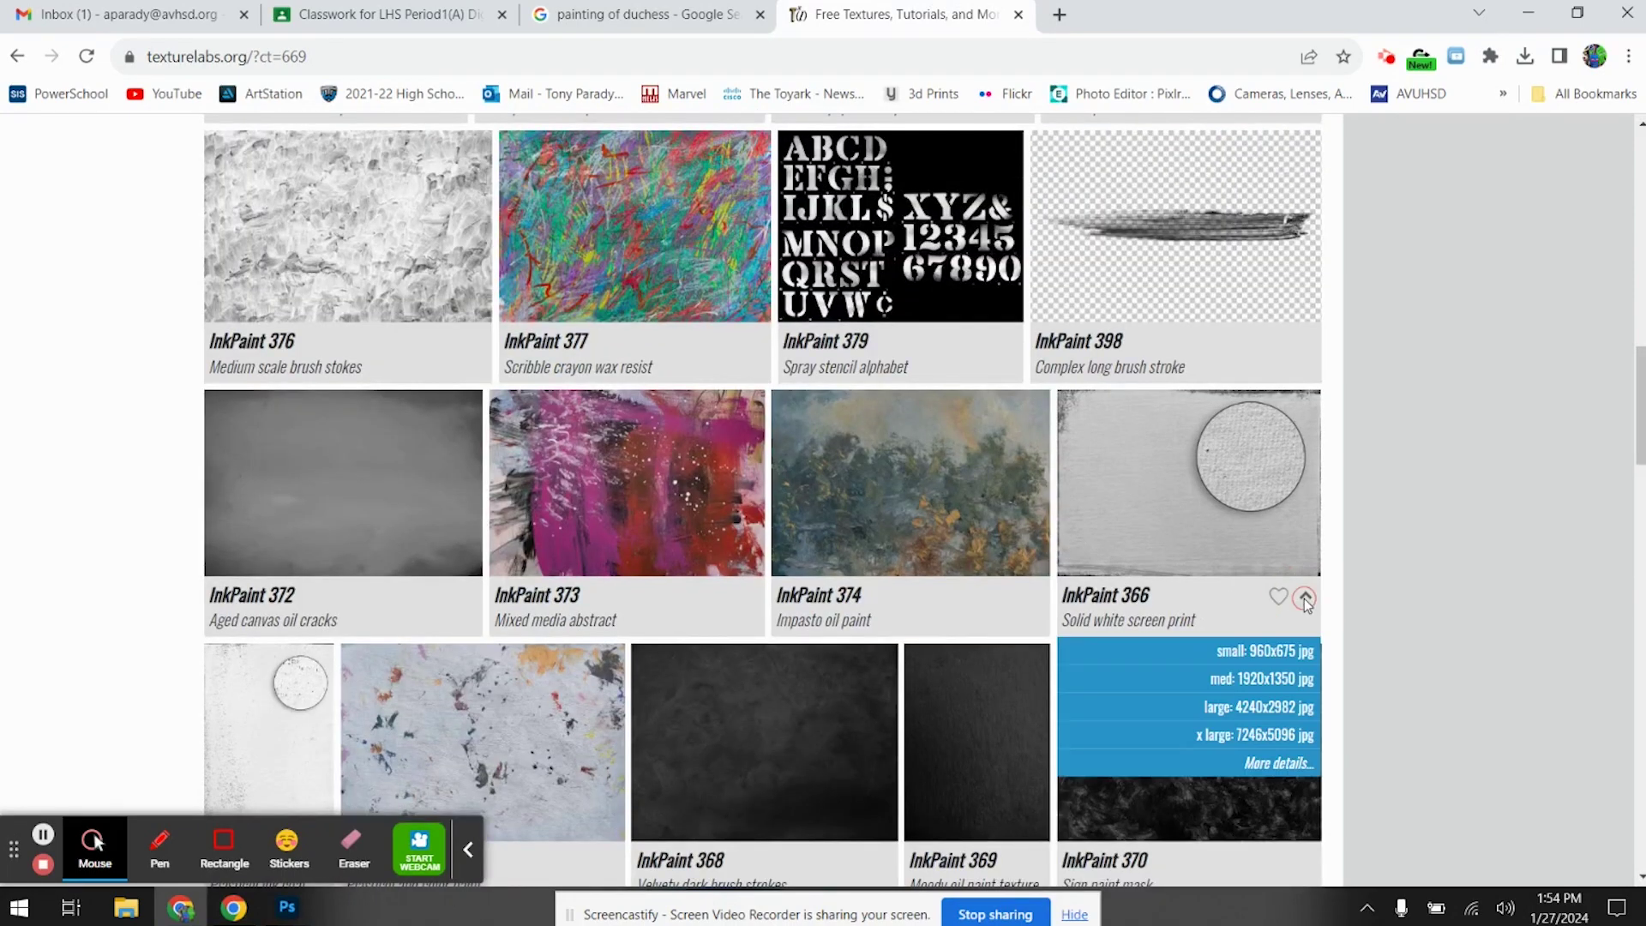
left_click(1278, 686)
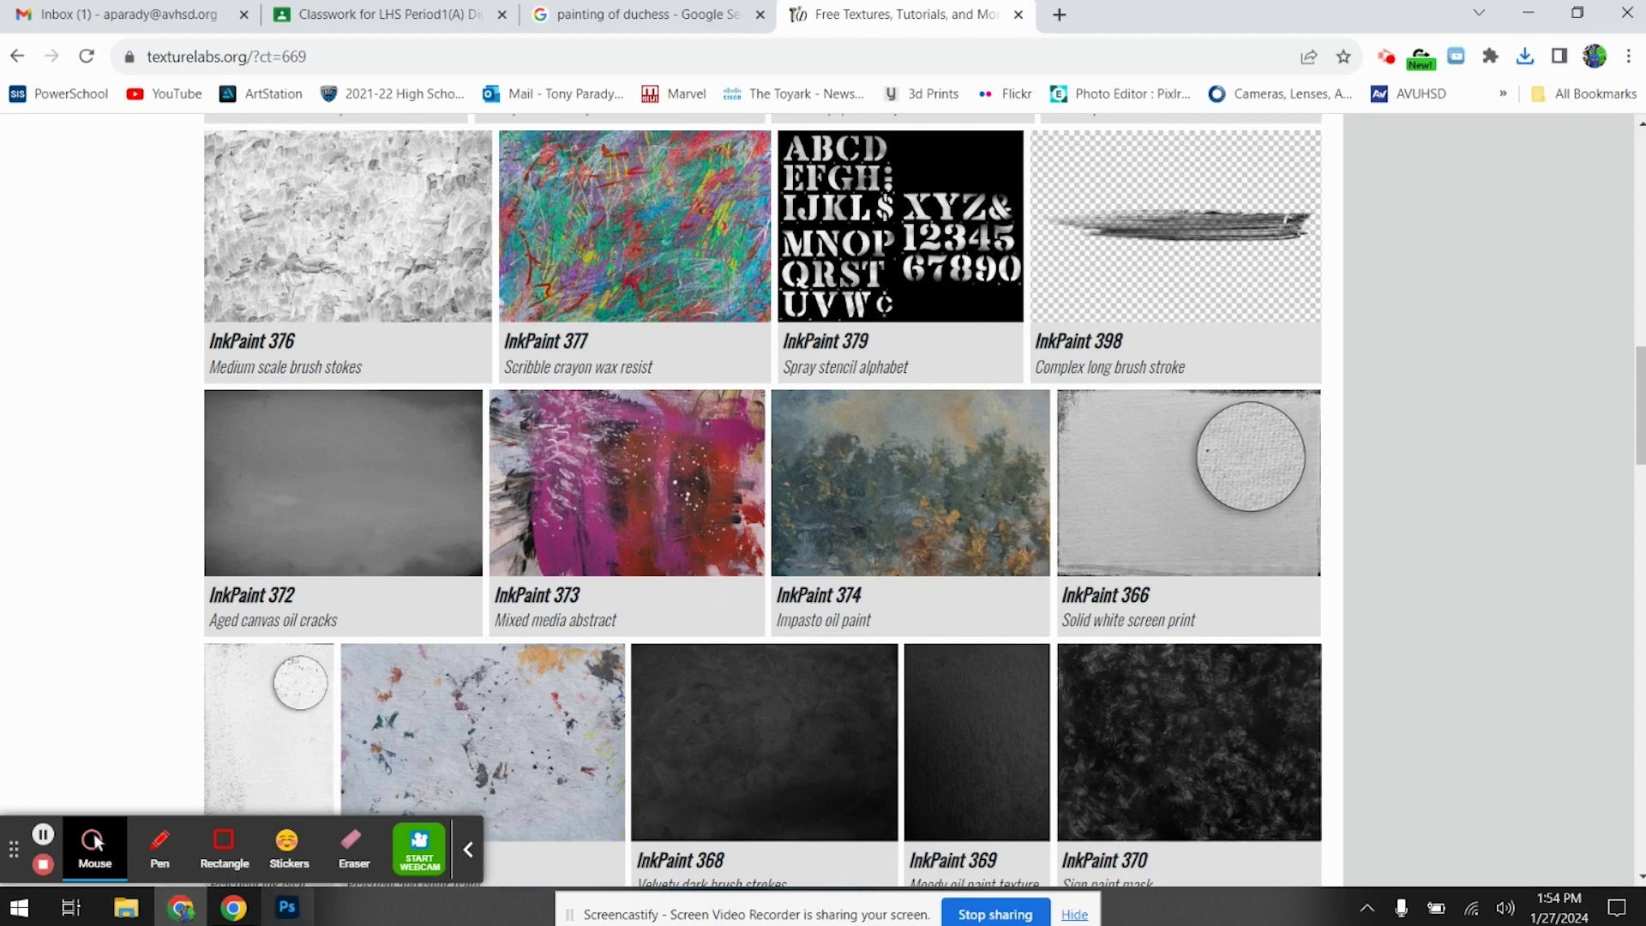
Switch to Photoshop and open Texturelabs_InkPaint_366M from the Downloads folder
left_click(287, 908)
left_click(41, 10)
left_click(53, 45)
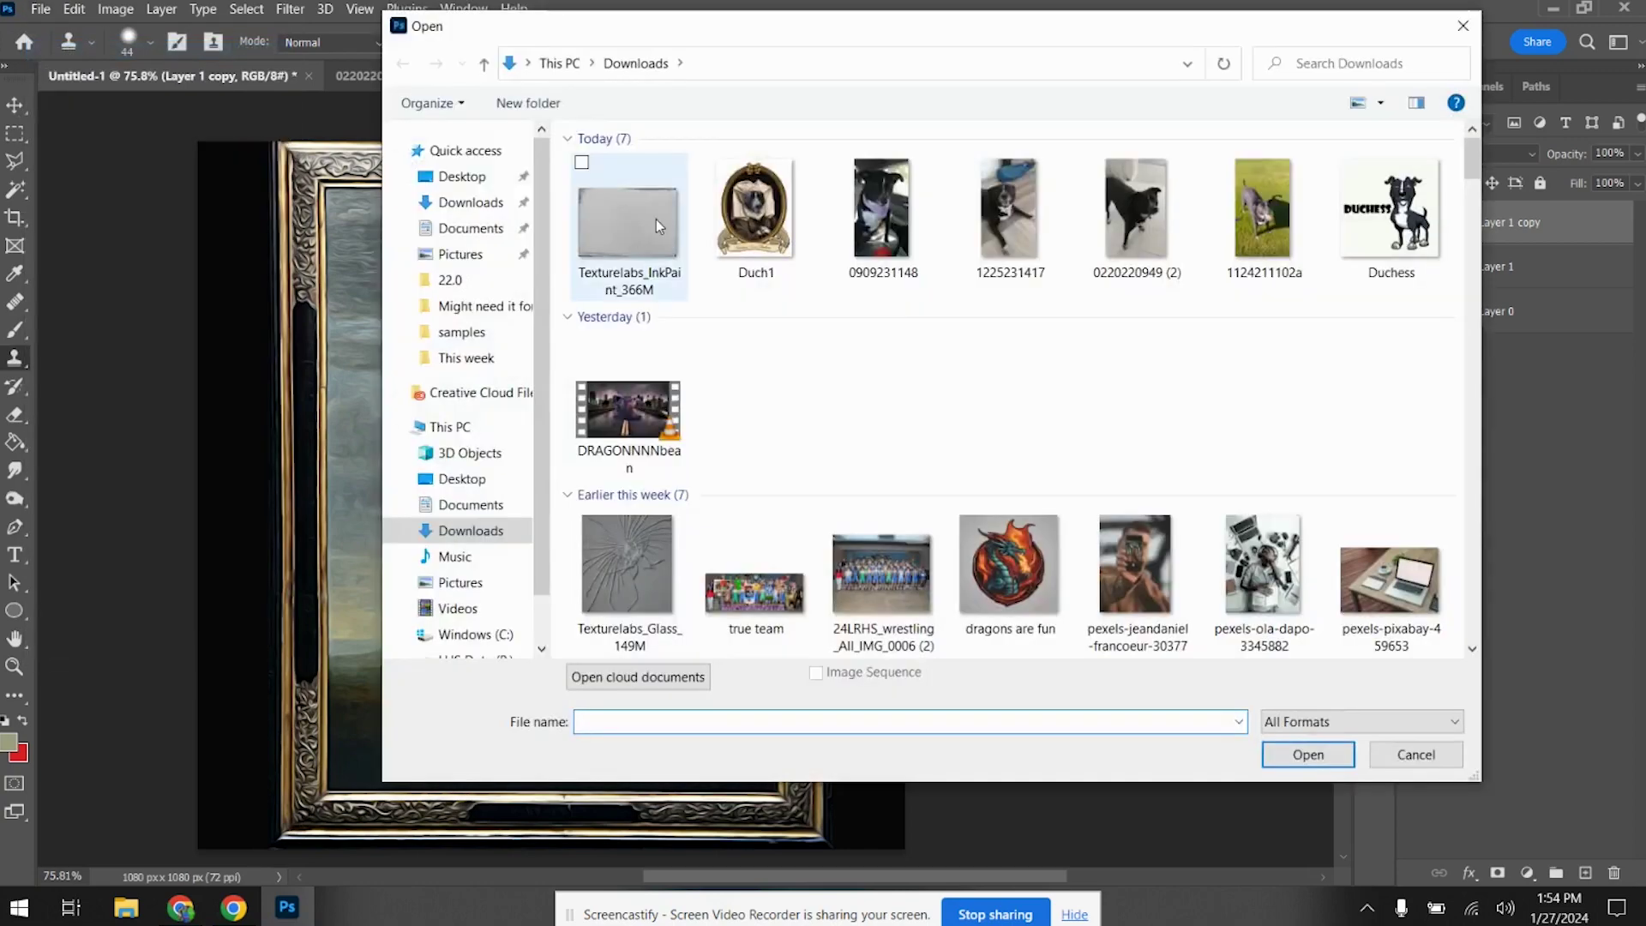
left_click(656, 220)
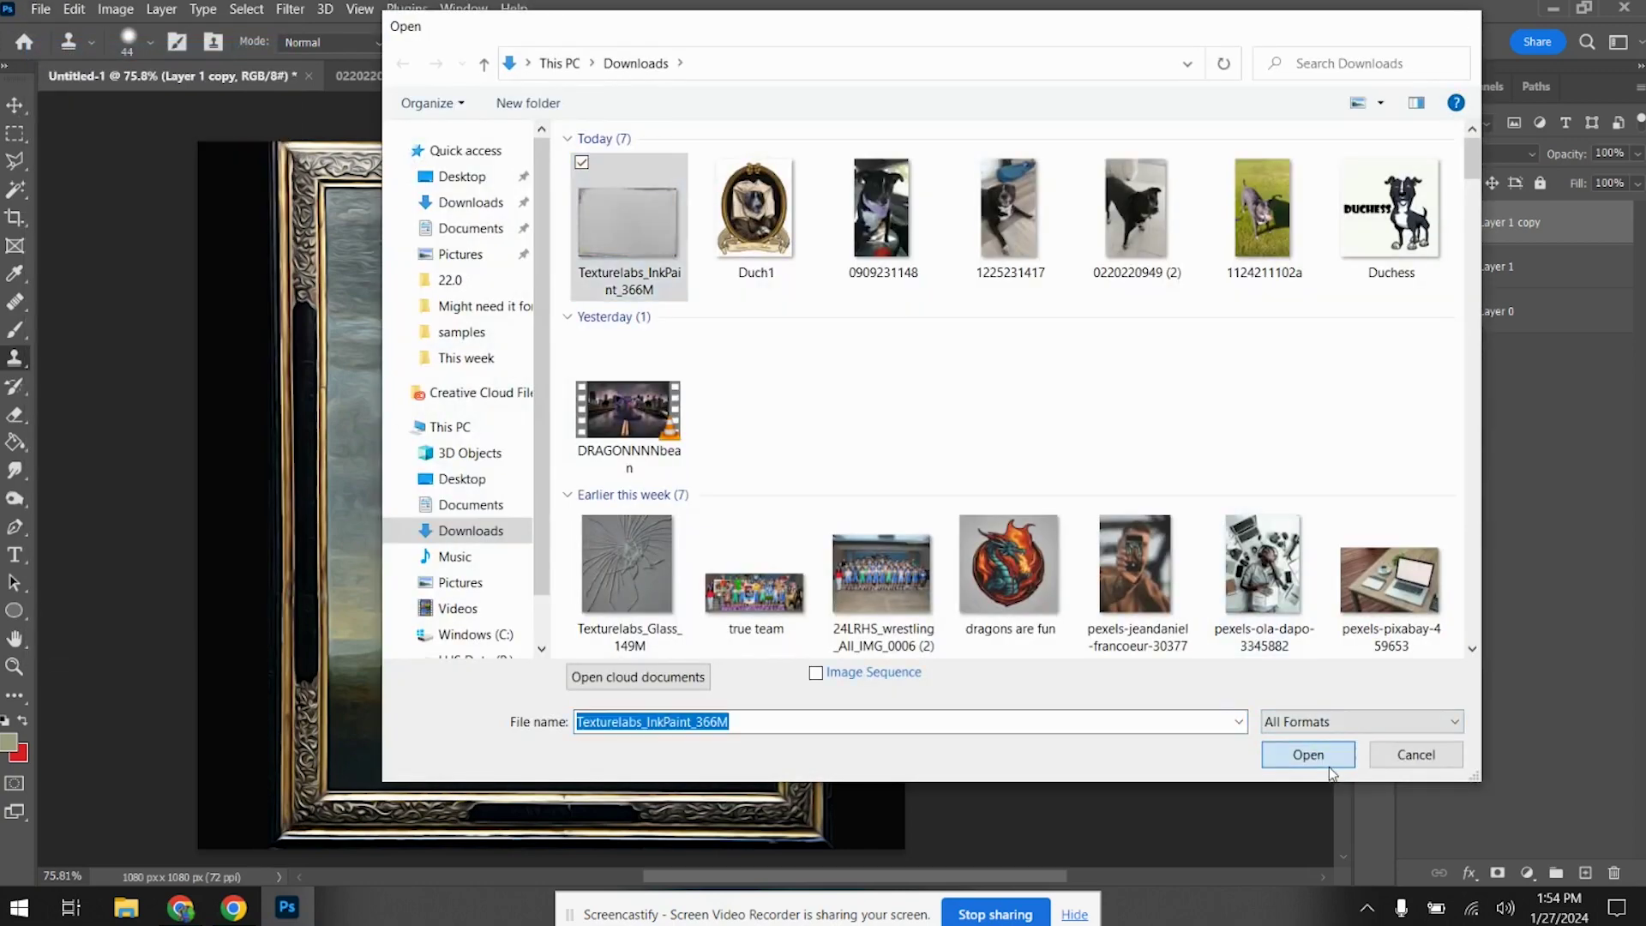
left_click(1308, 756)
Copy the whole InkPaint 366 texture and paste it into the Untitled-1 portrait as a new layer
key("ctrl+a")
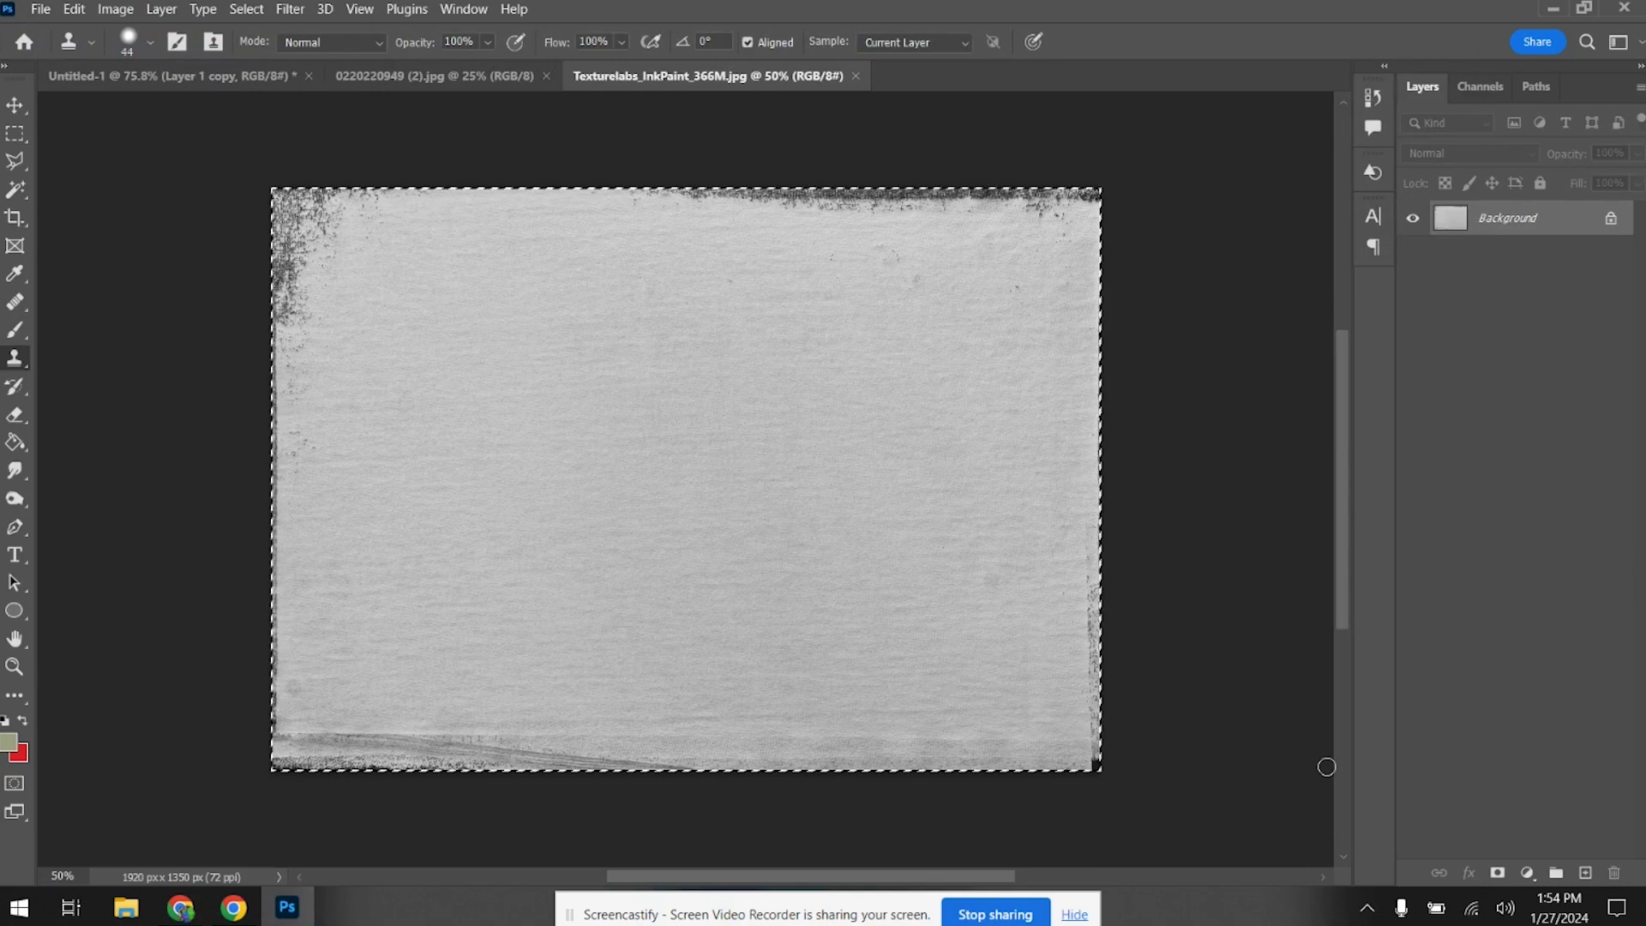
left_click(259, 77)
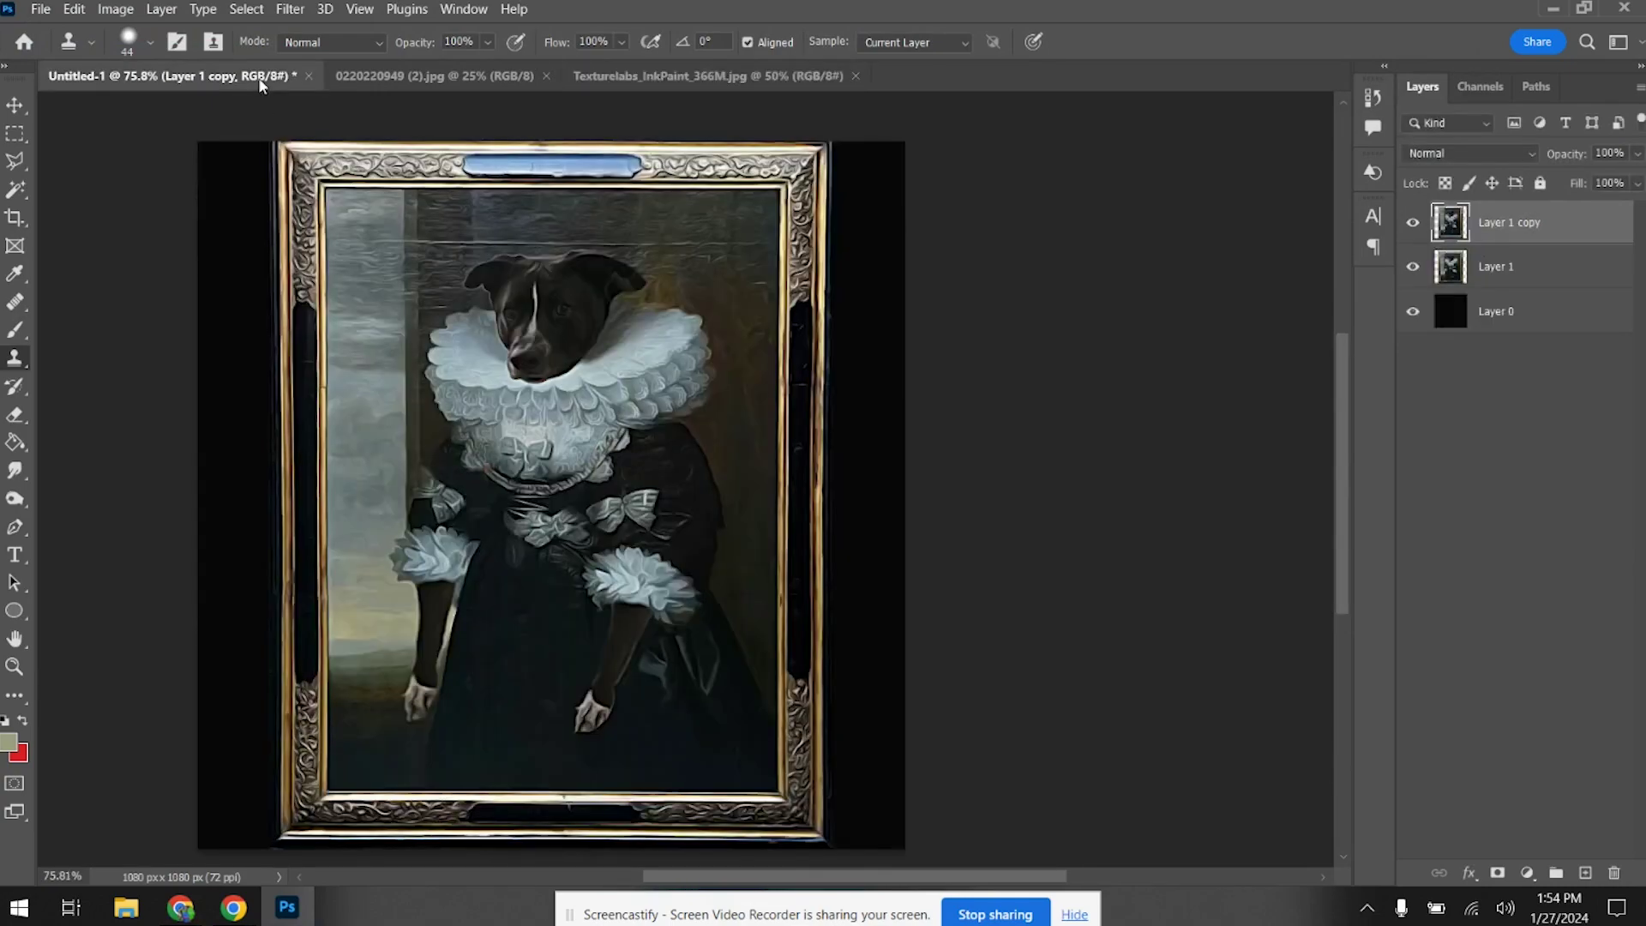
key("ctrl+v")
Scale the pasted texture to about 44.61% and distort it to fill the opening inside the gold frame
key("ctrl+t")
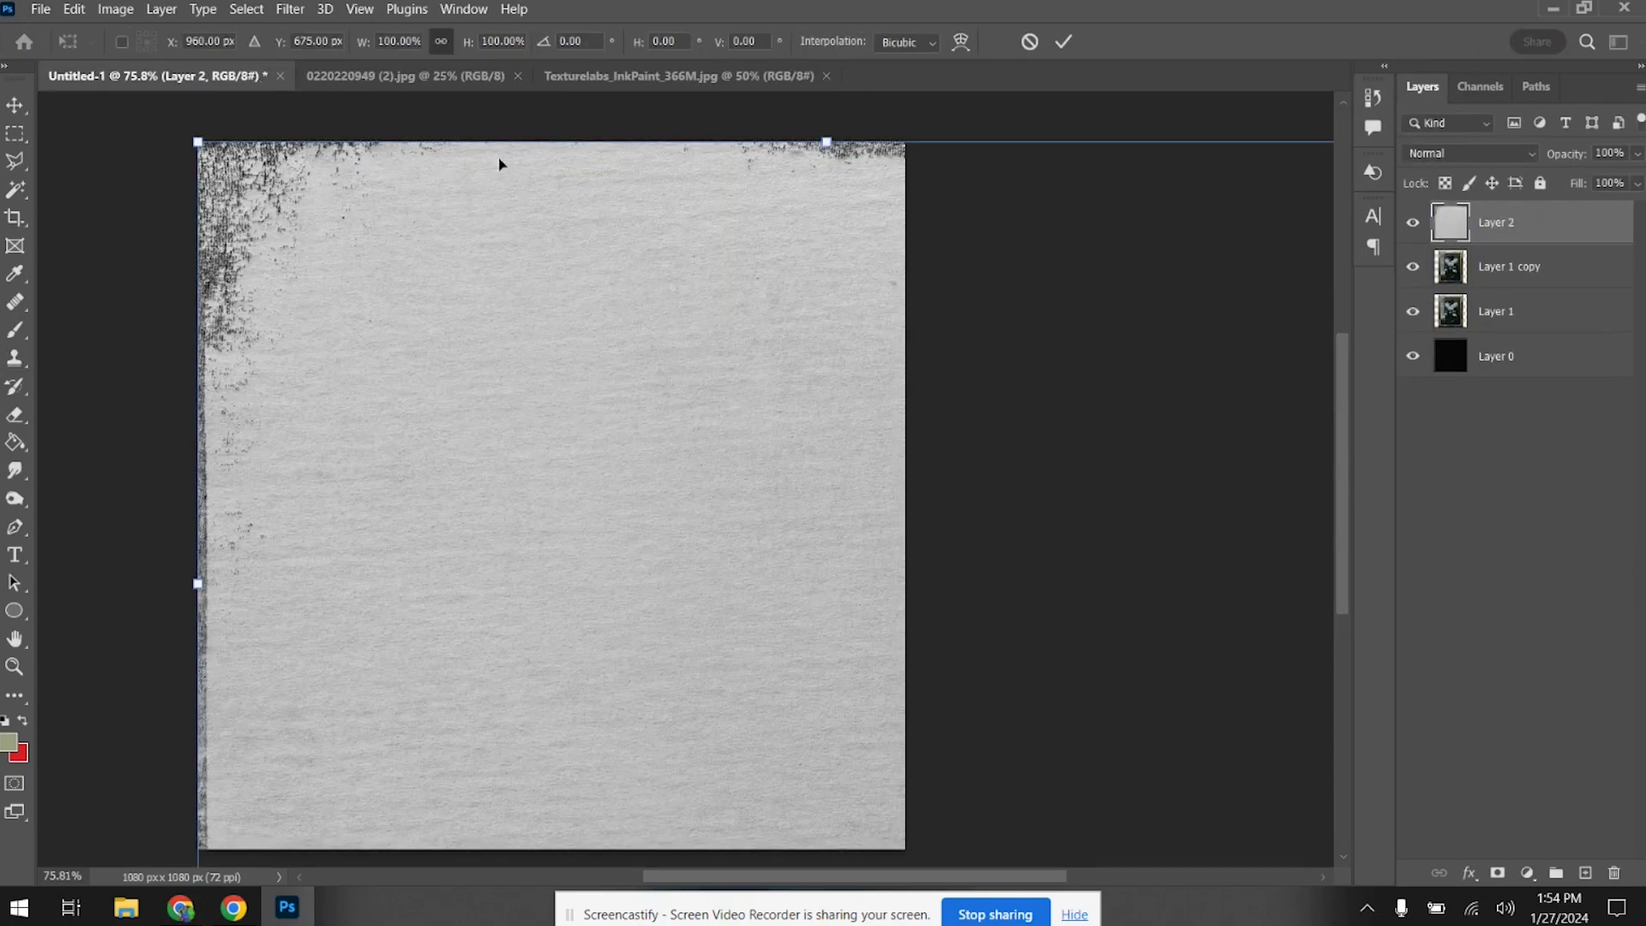
left_click_drag(196, 137, 893, 632)
mouse_move(1011, 720)
left_mouse_down()
mouse_move(418, 239)
mouse_move(463, 287)
mouse_move(440, 247)
mouse_move(442, 271)
left_mouse_up()
right_click(442, 277)
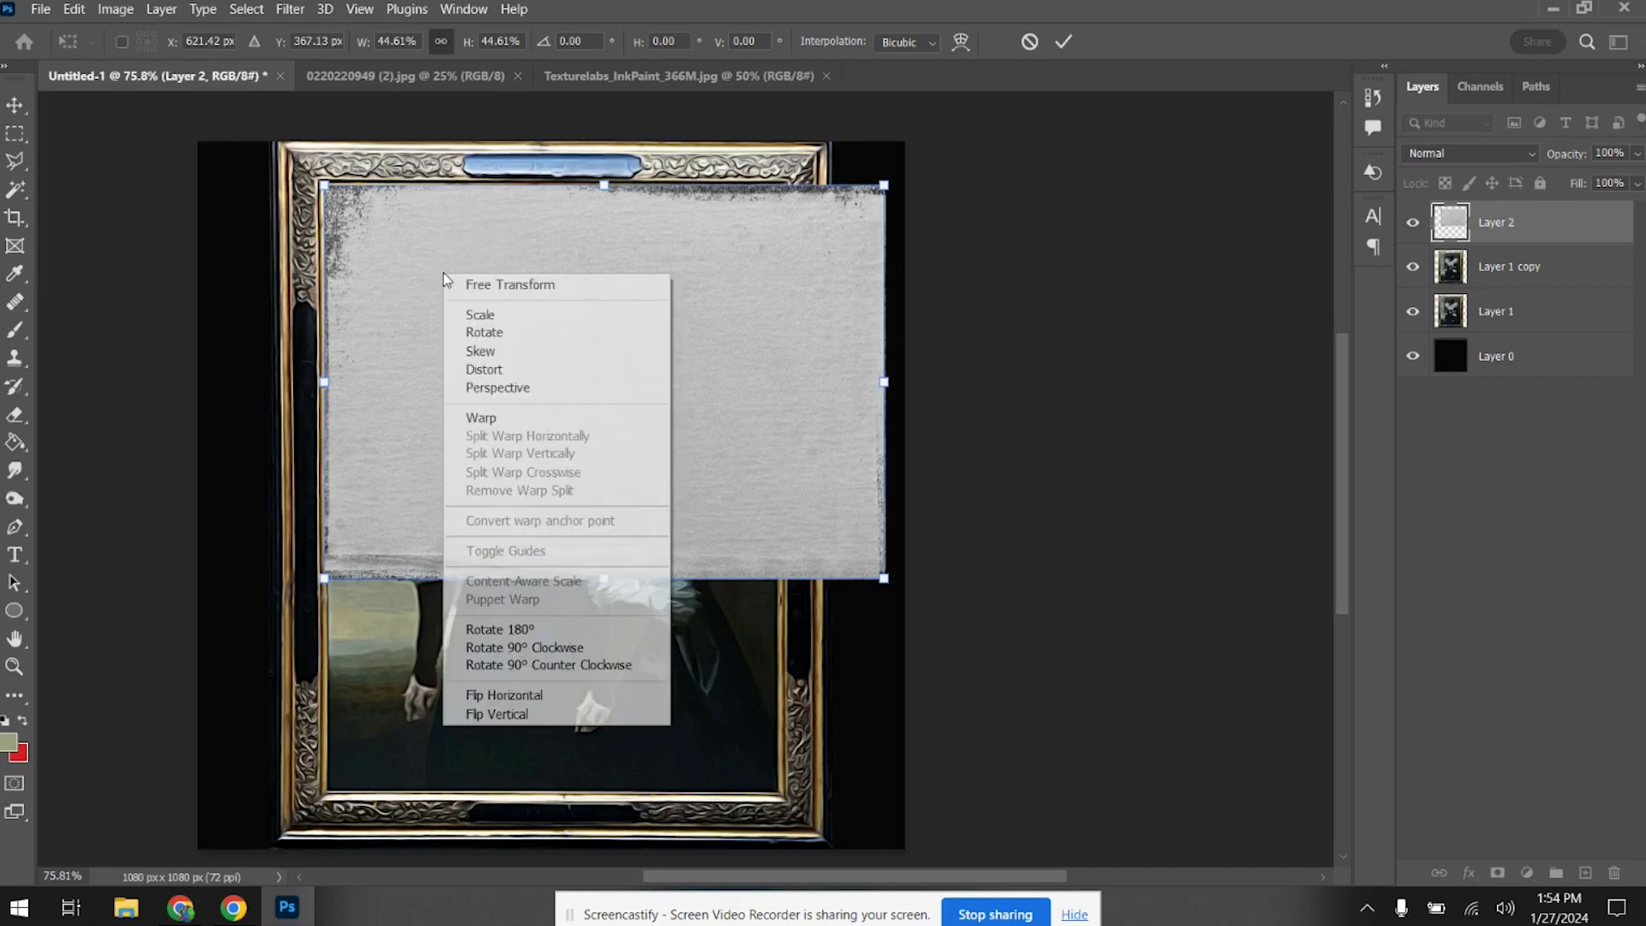
left_click(491, 369)
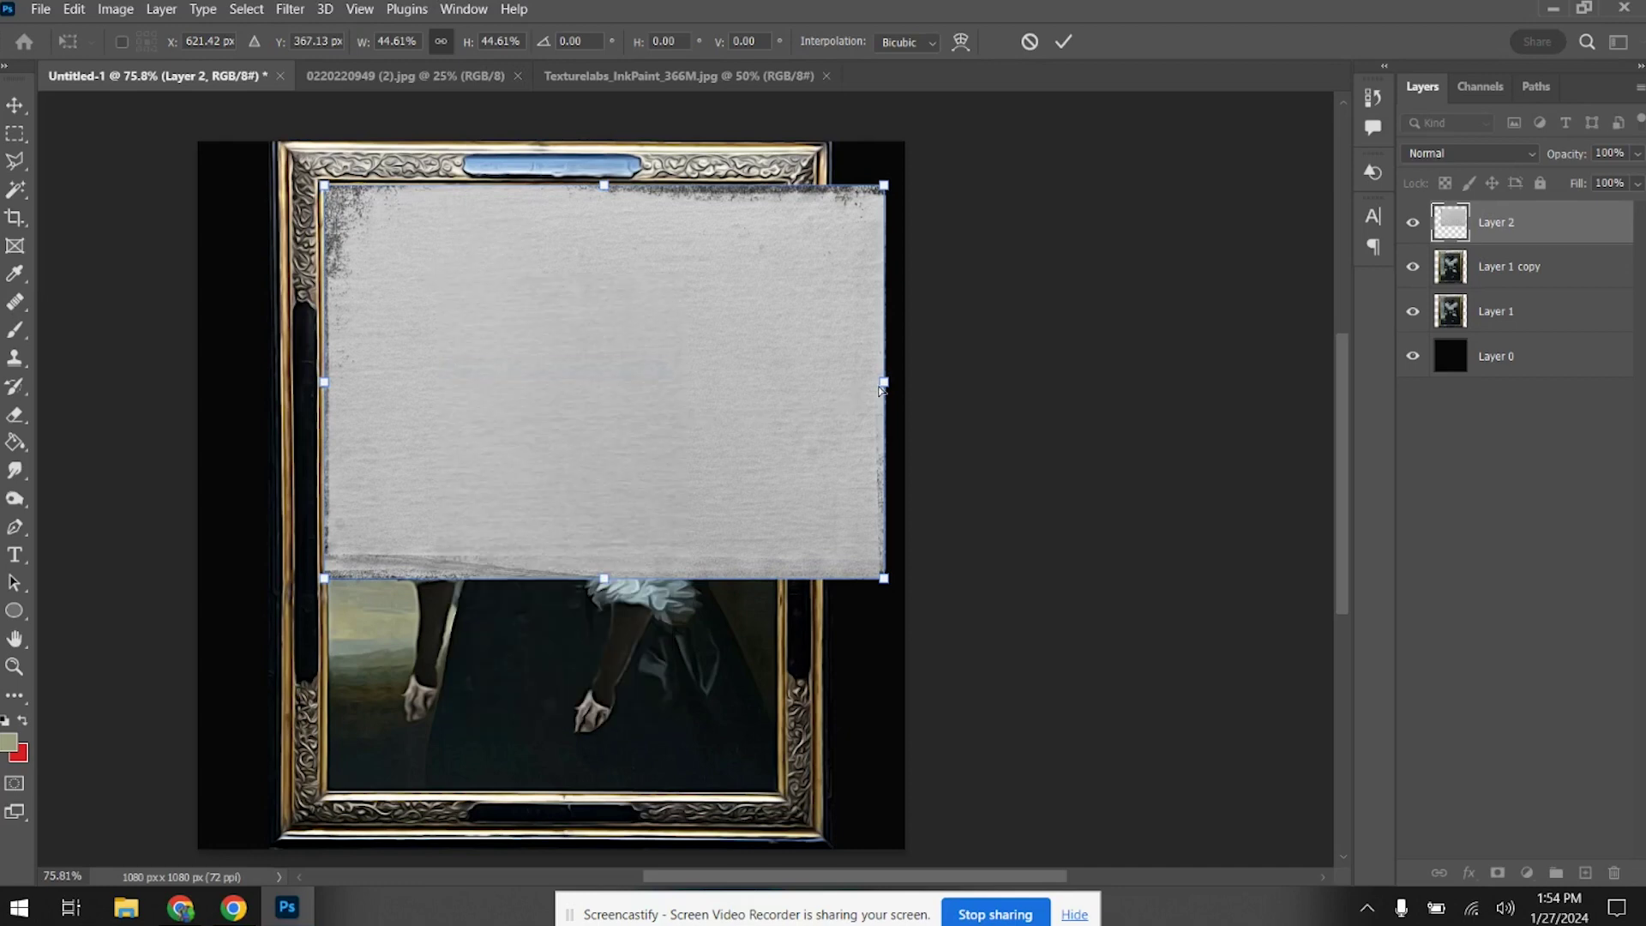
left_click_drag(885, 392, 779, 378)
left_click_drag(553, 580, 553, 792)
key("Return")
key("s")
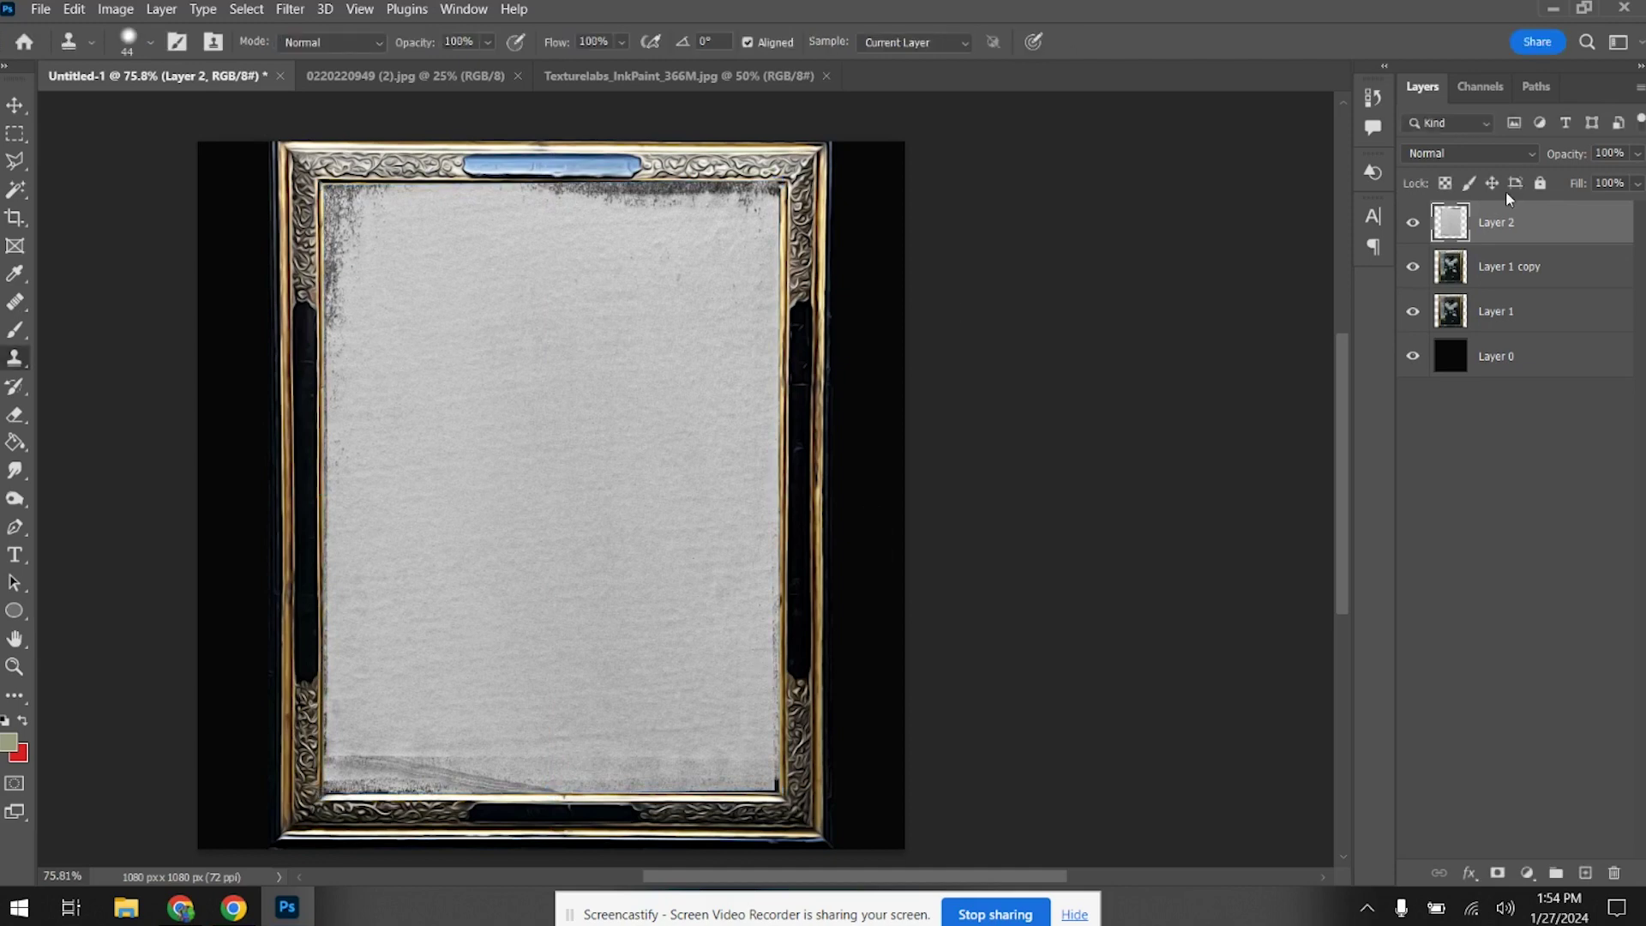
Try the Darken blend mode on the texture layer, then delete that layer
left_click(1505, 157)
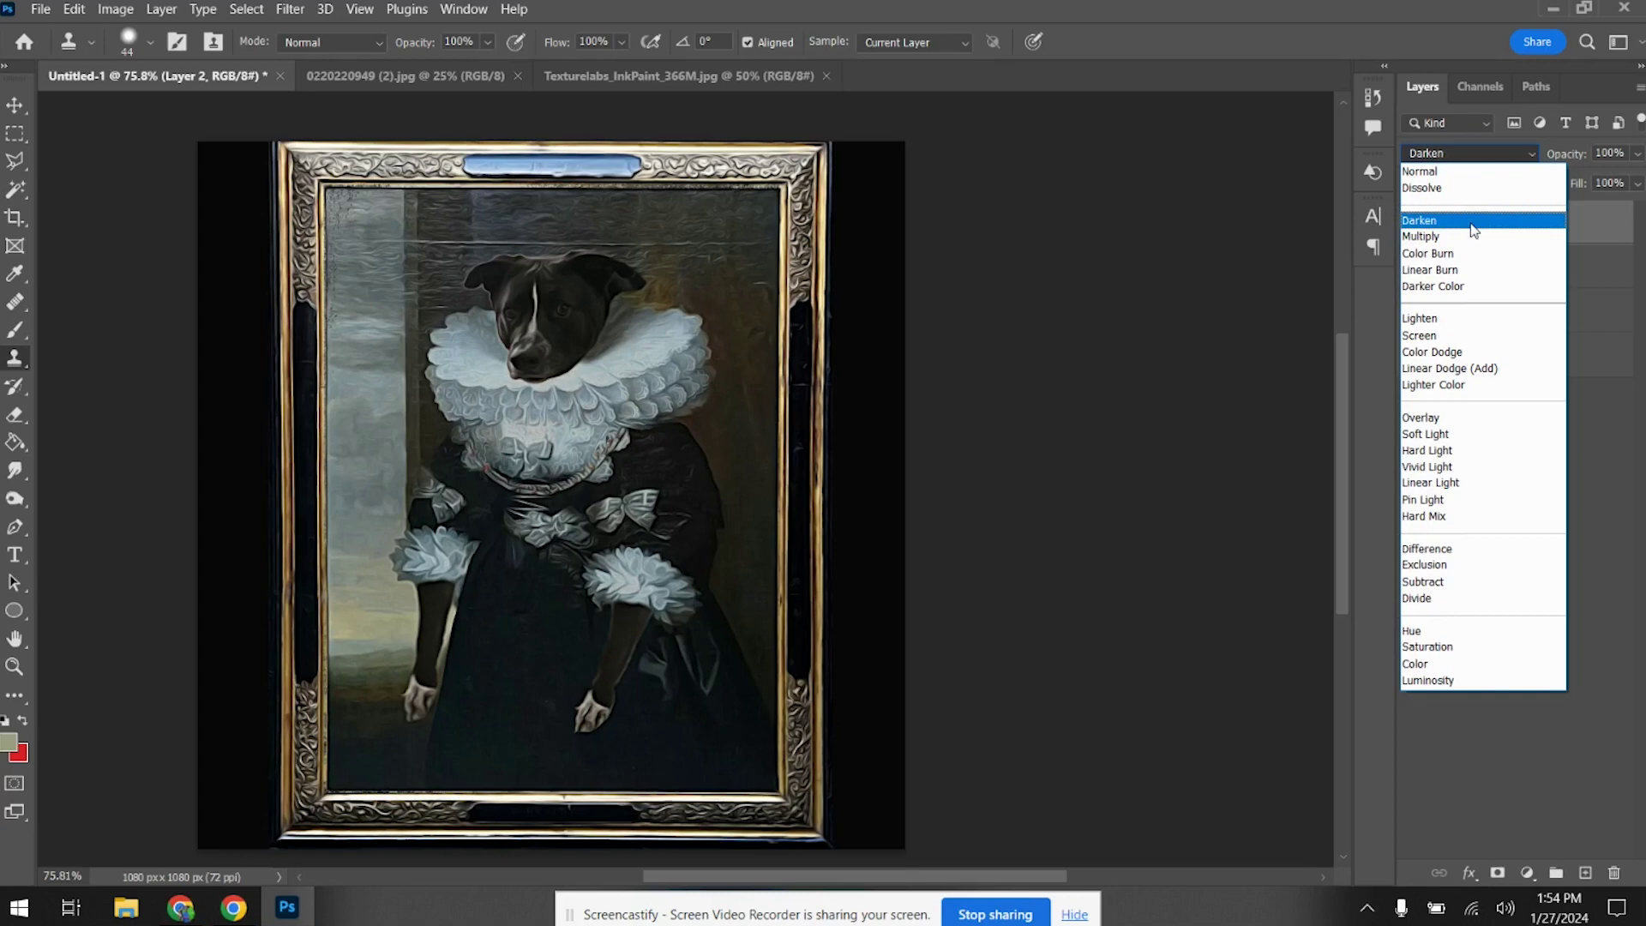
left_click(1472, 225)
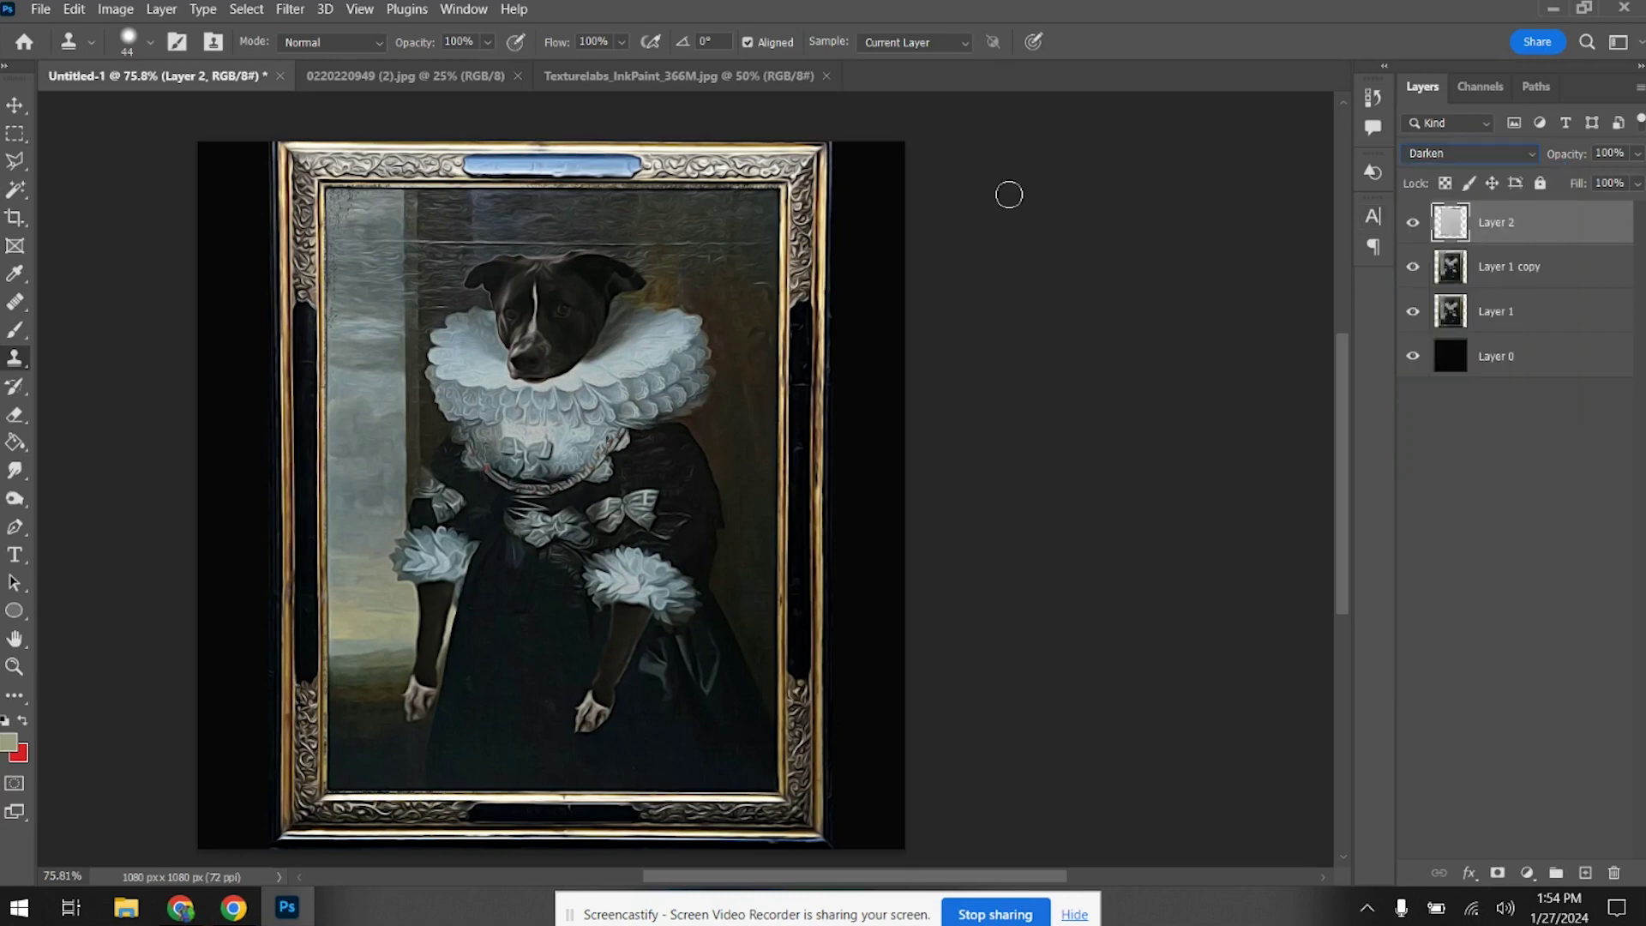
left_click_drag(1578, 239, 1615, 873)
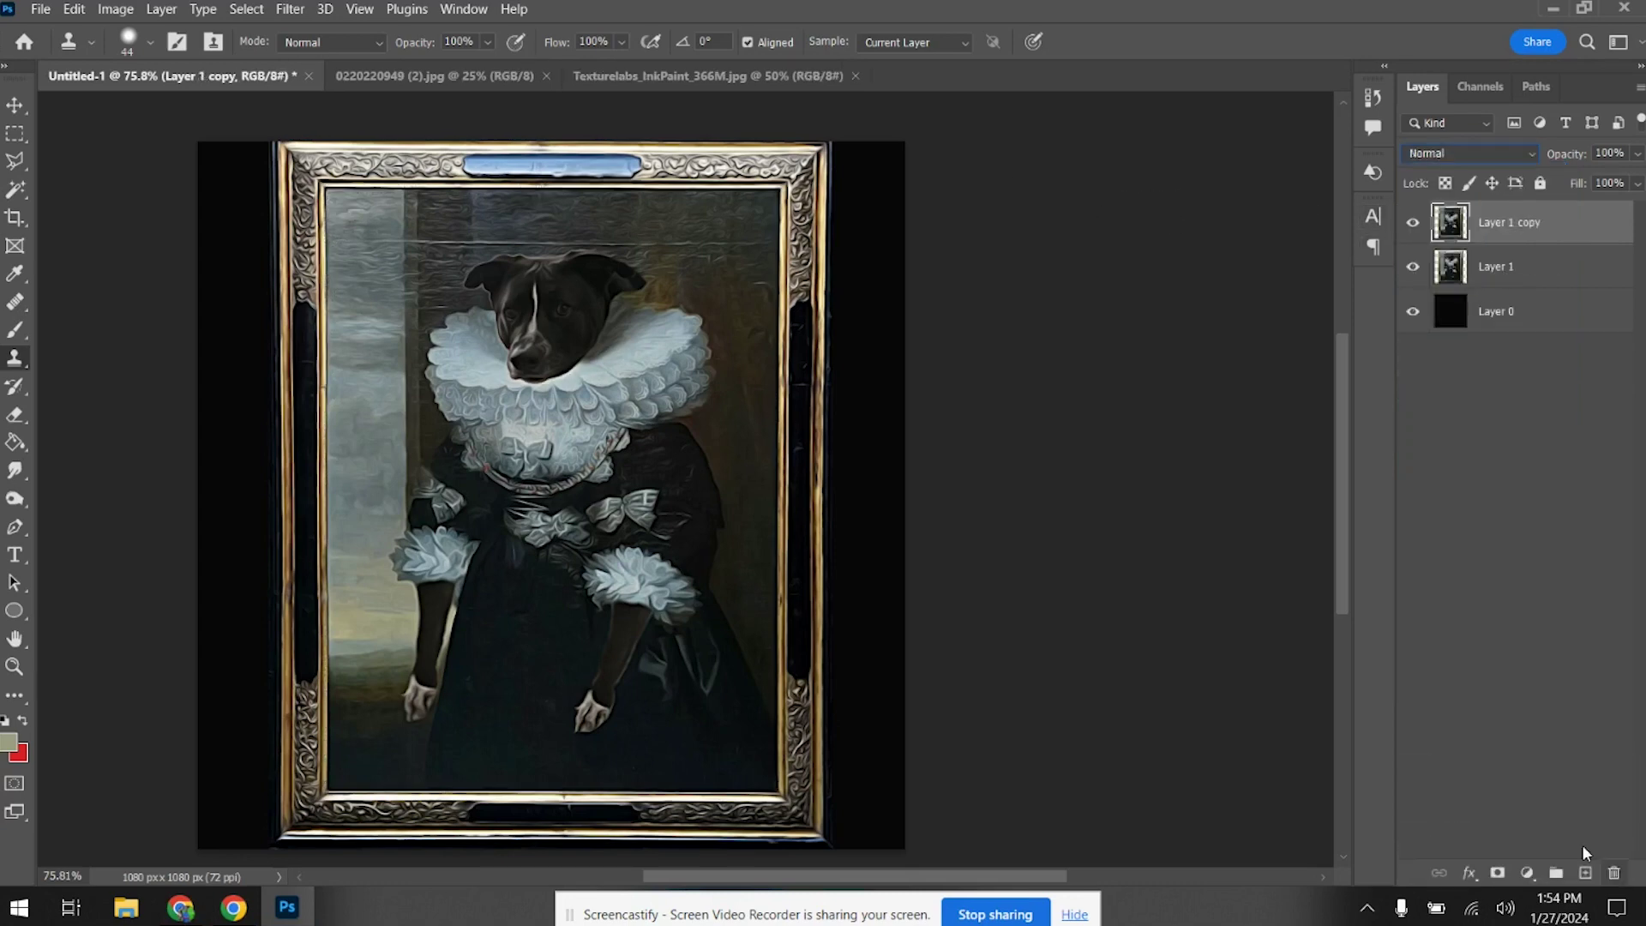
Flatten the portrait and save it to the Desktop as the PNG "Your name and Duchess 2024 first painting" with the large file size option
left_click(163, 9)
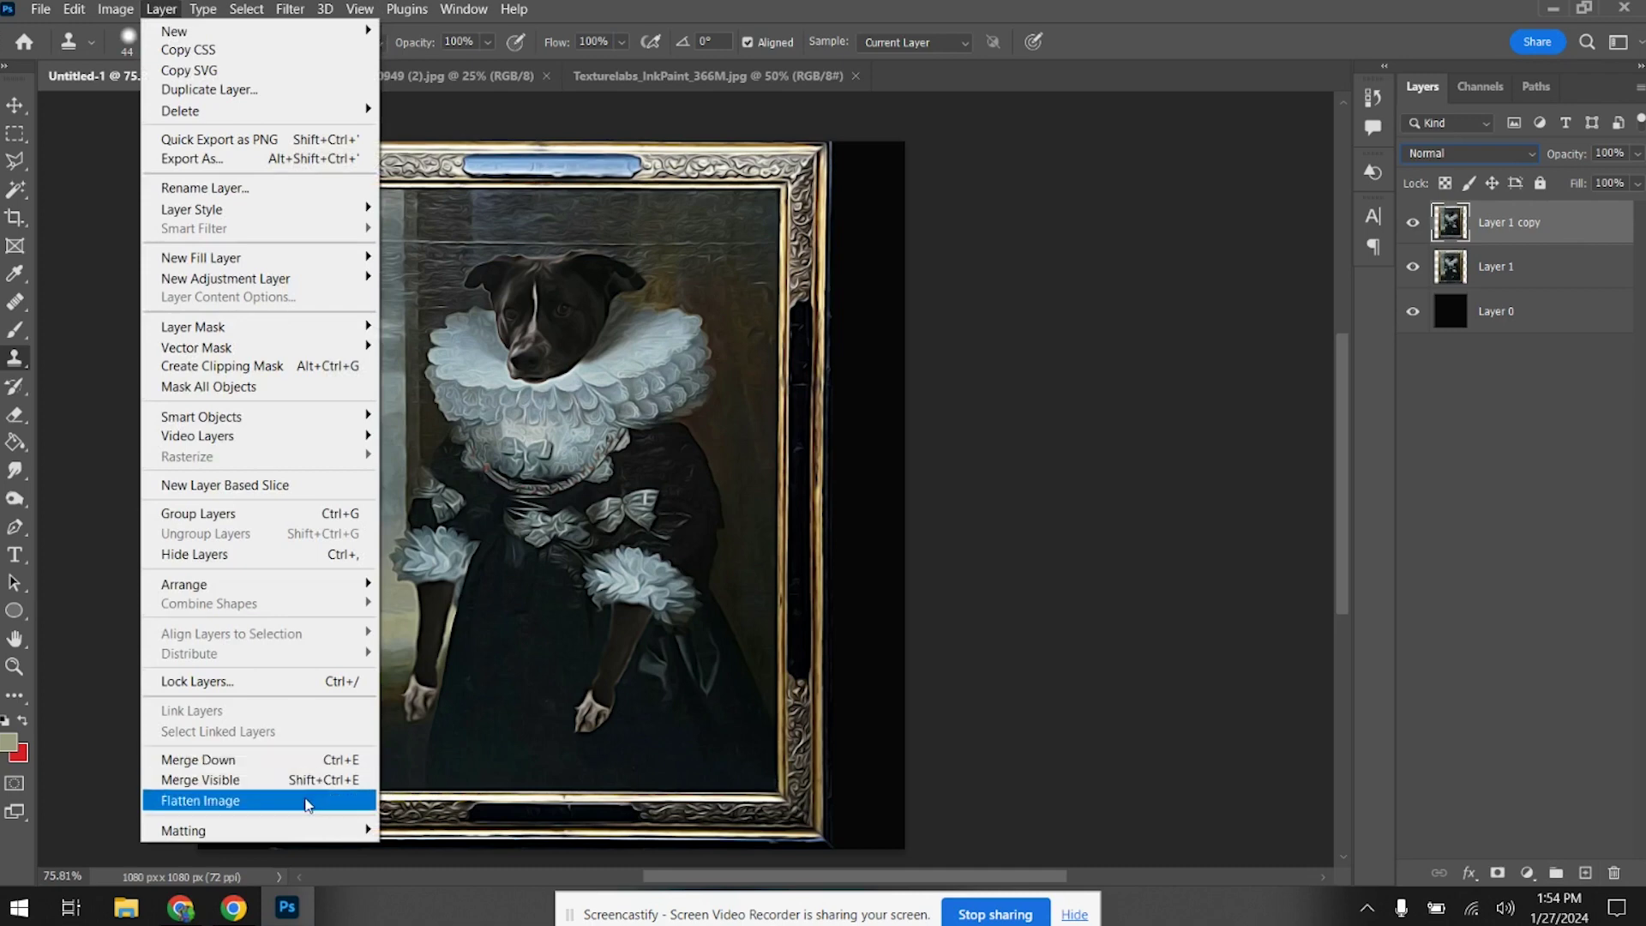
left_click(309, 801)
left_click(40, 9)
left_click(68, 249)
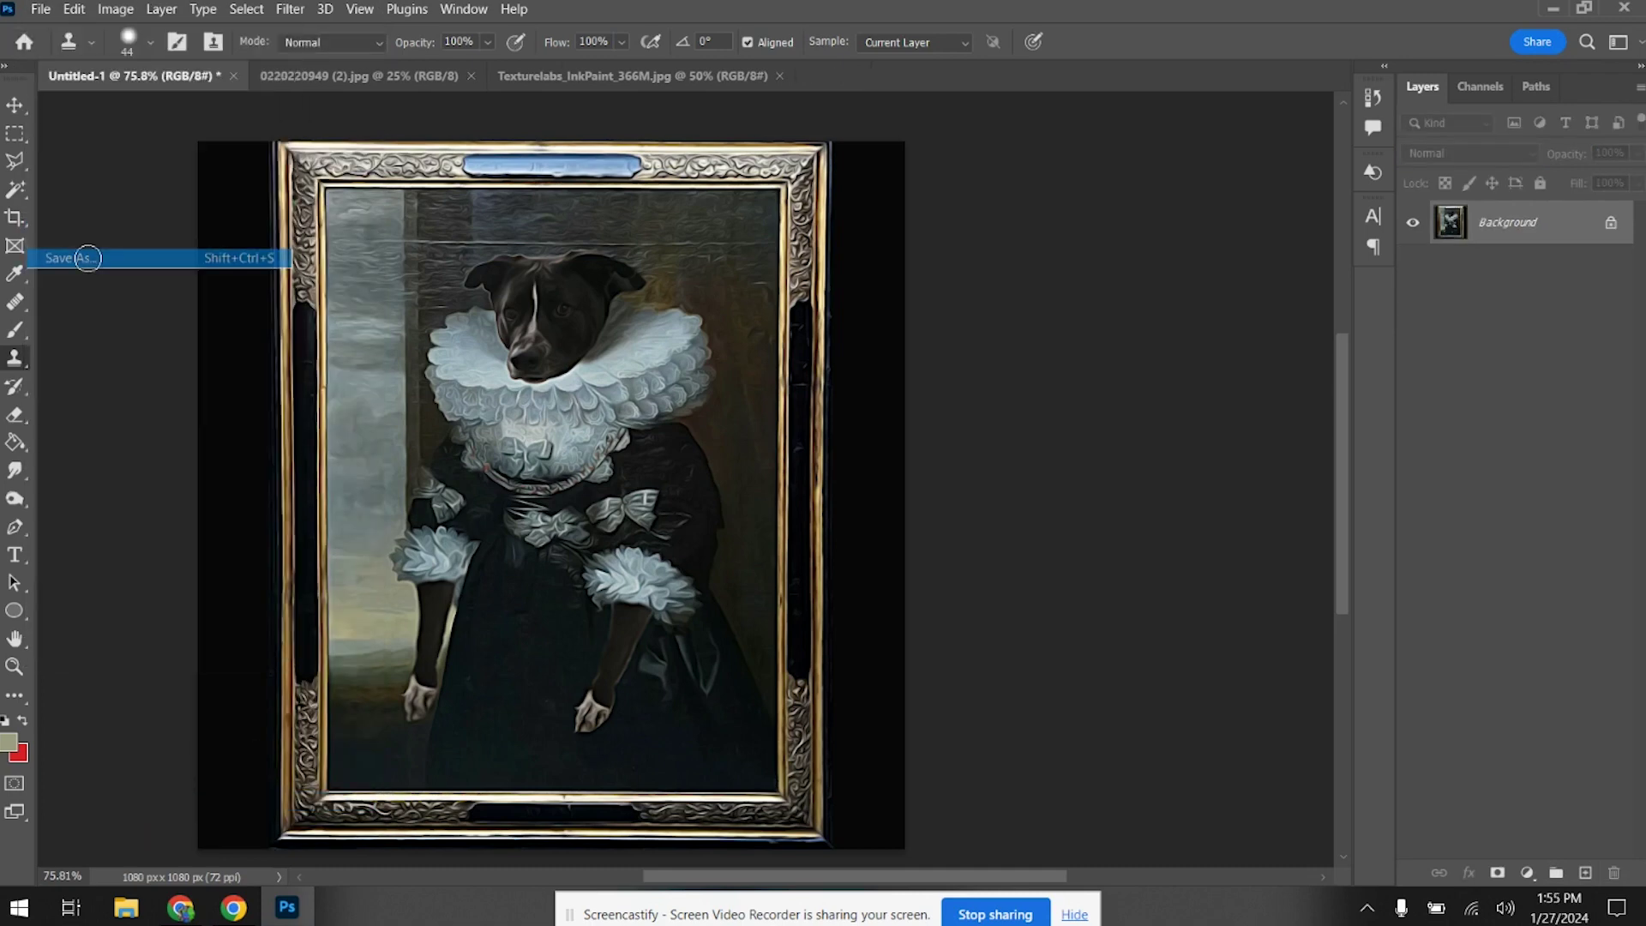
left_click(461, 691)
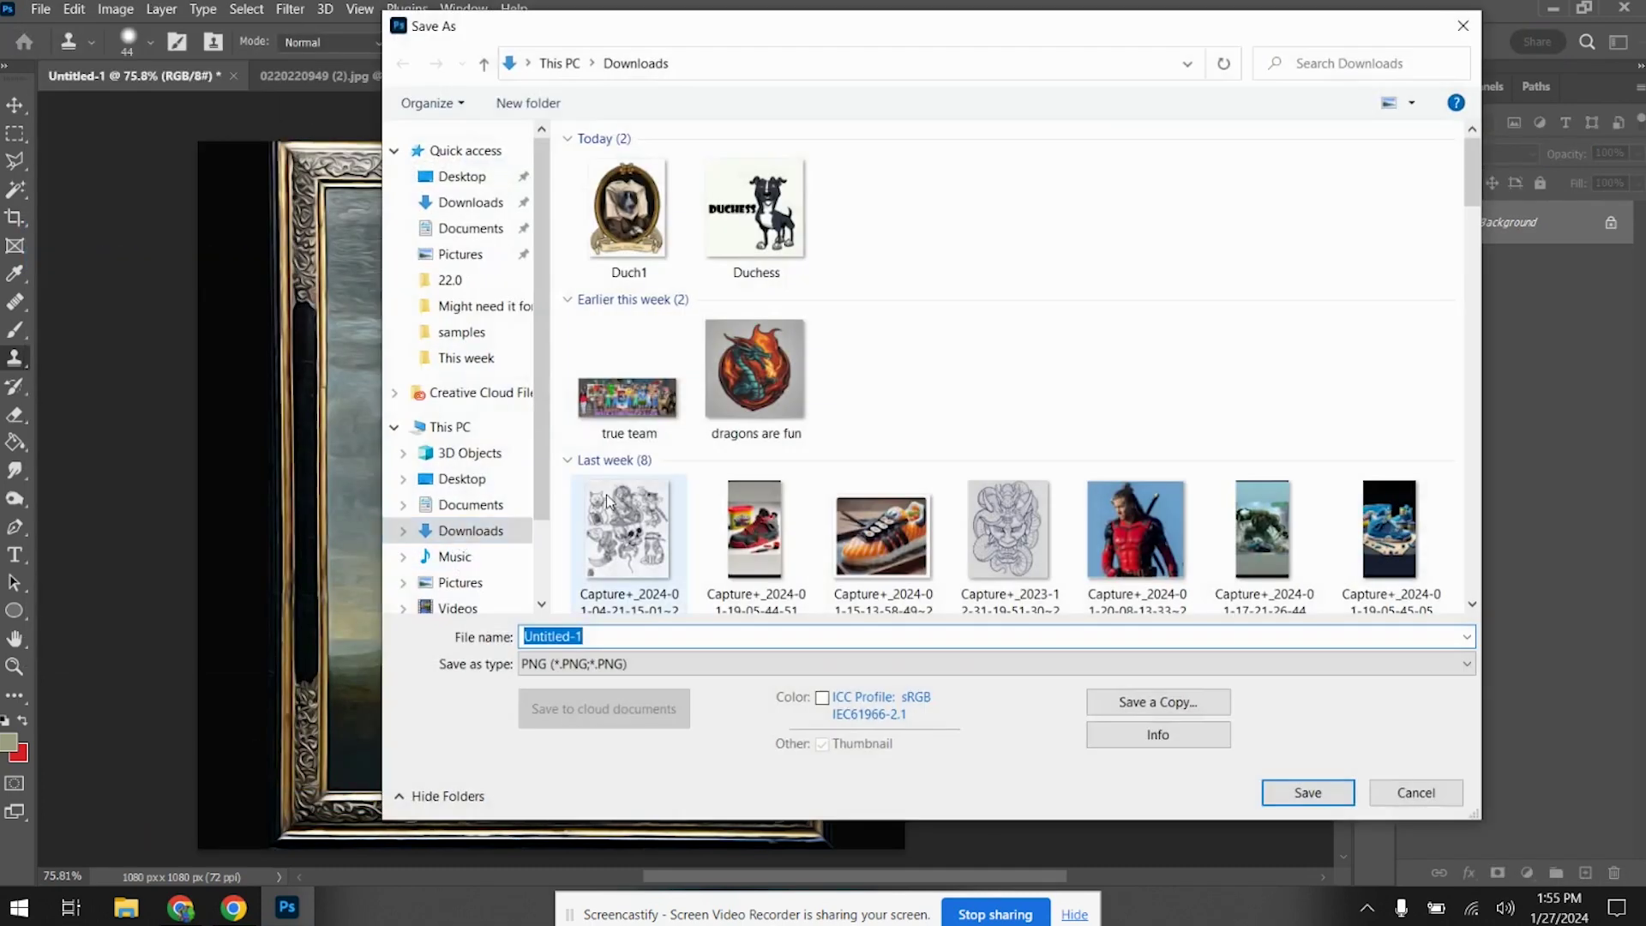
double_click(628, 639)
type("Your name and ")
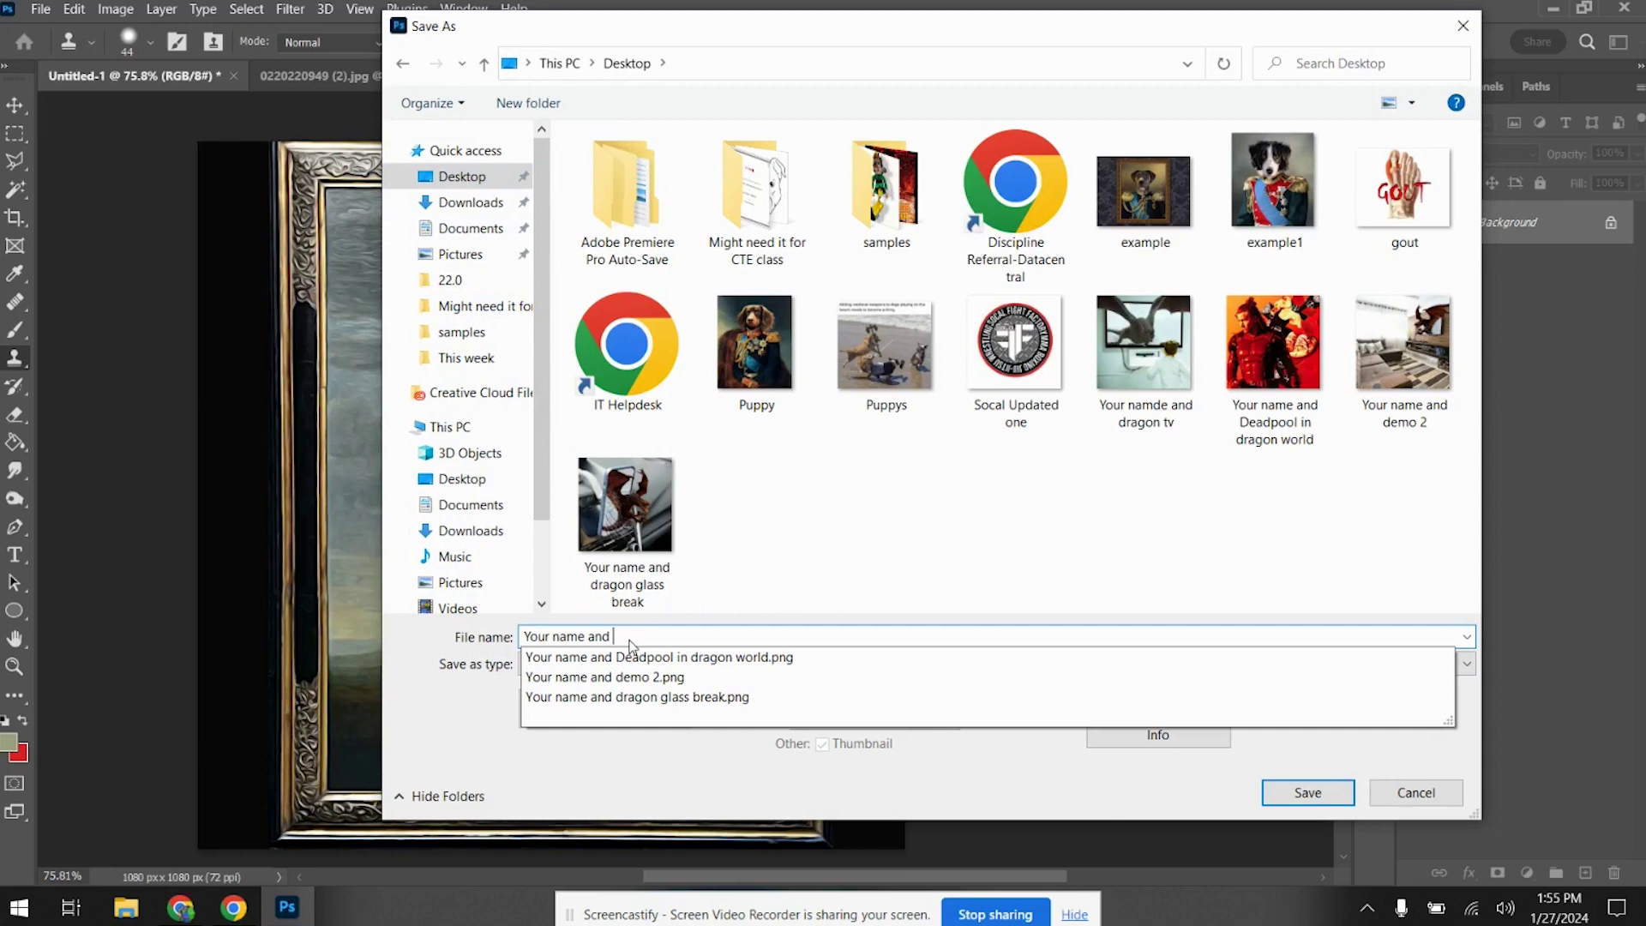
type("Duchess 2024 first painting")
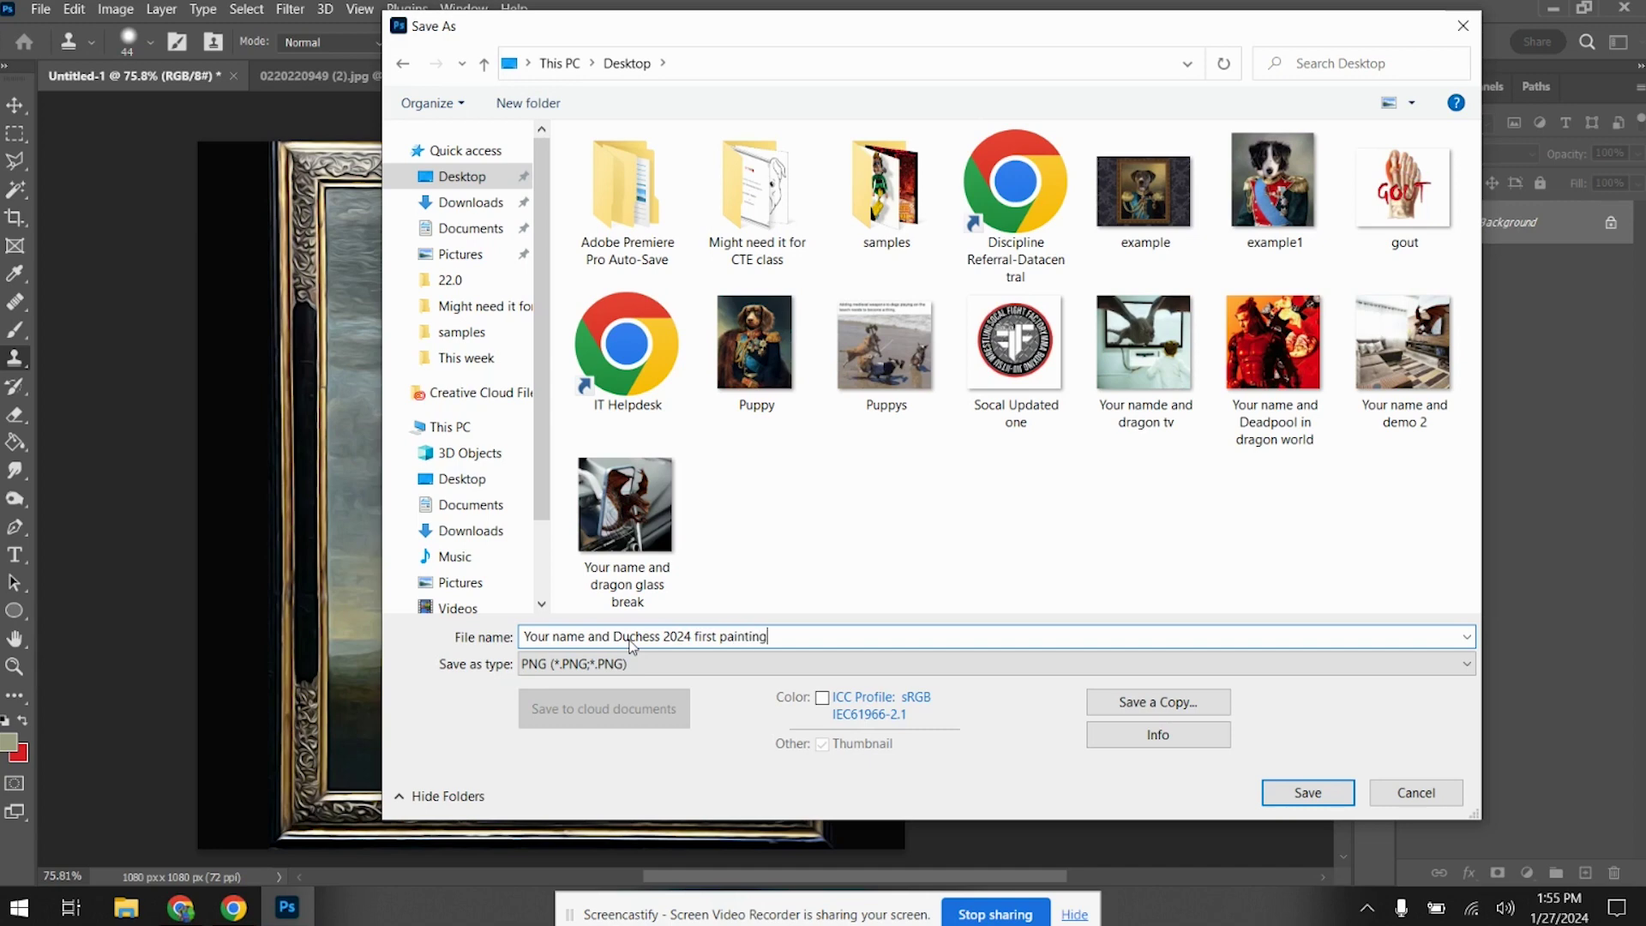
key("Return")
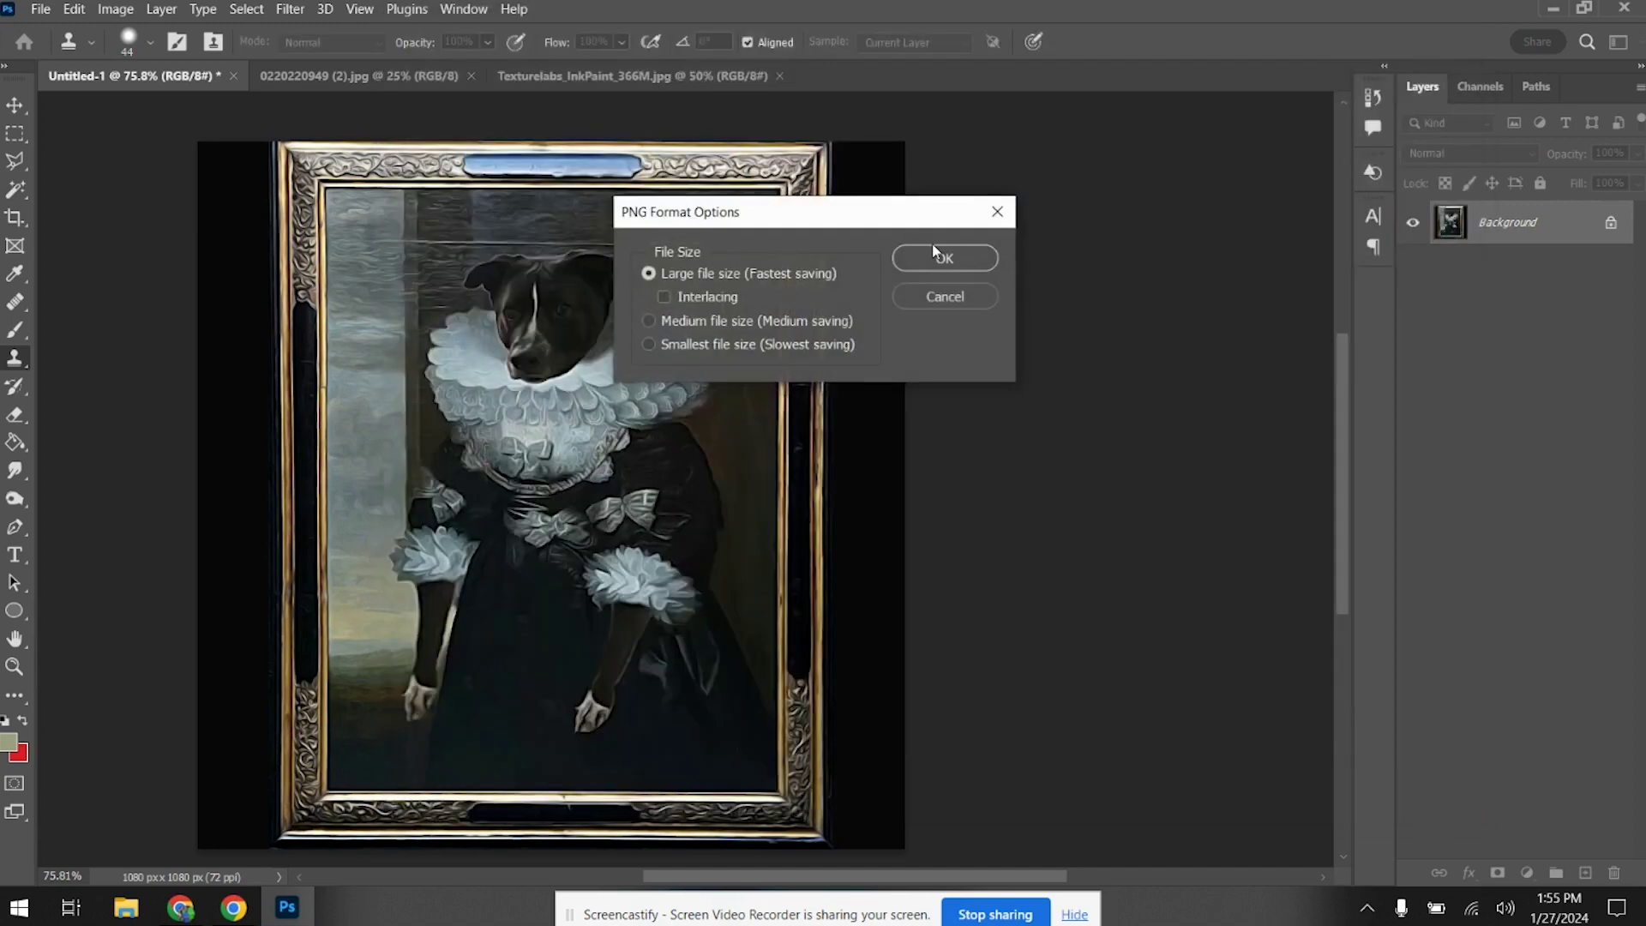
left_click(936, 258)
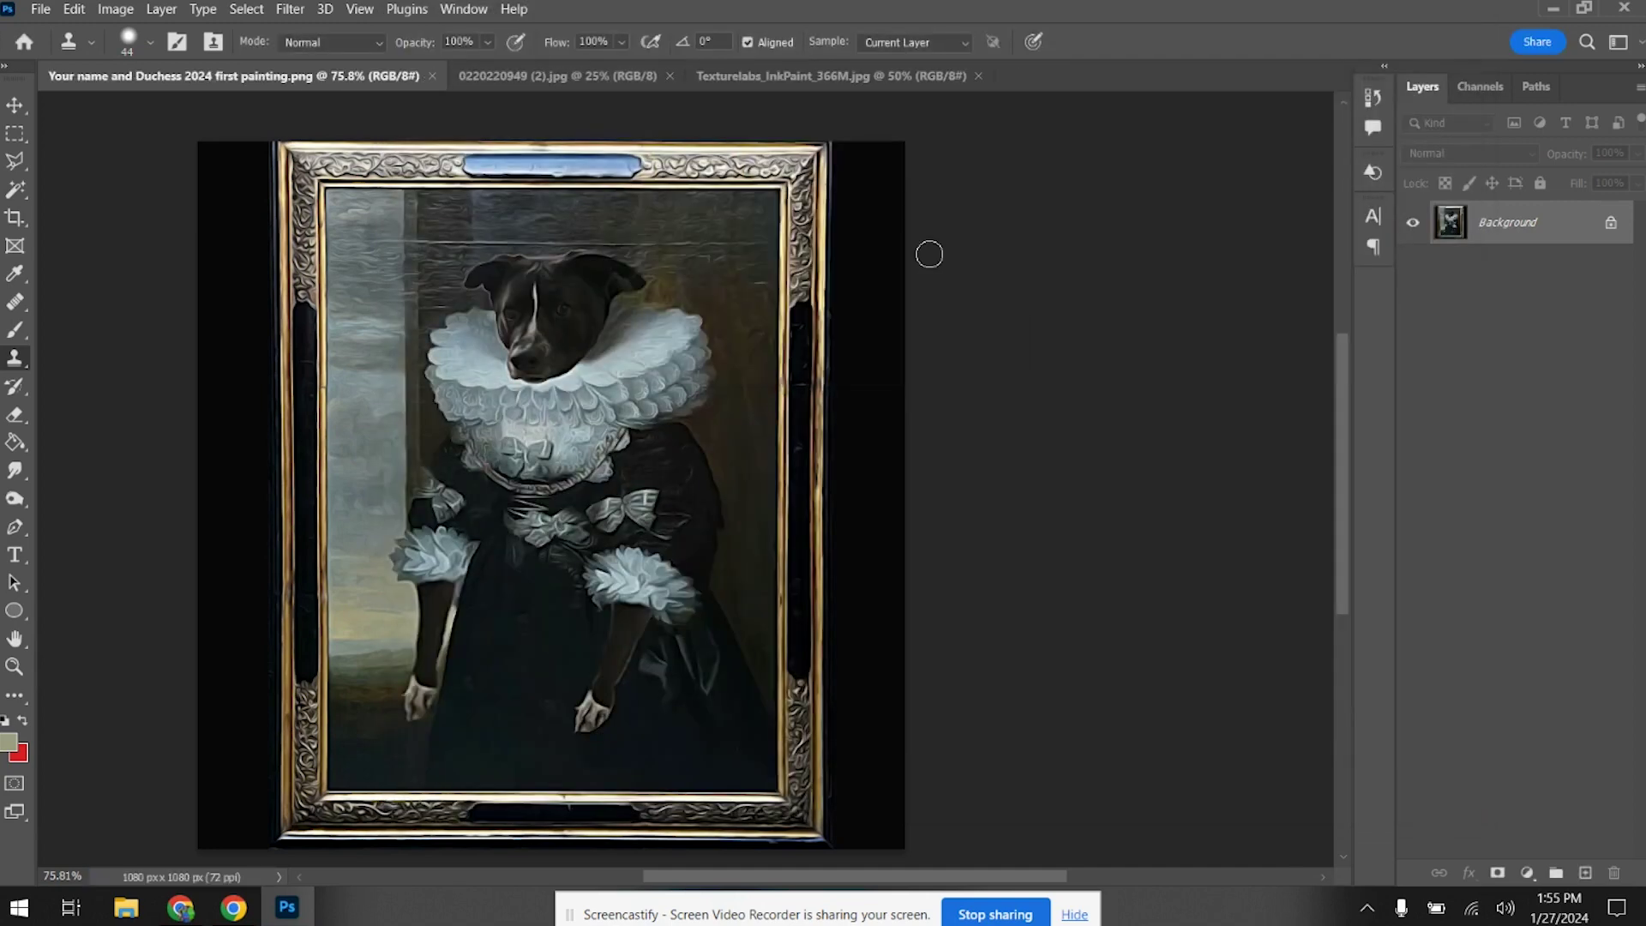